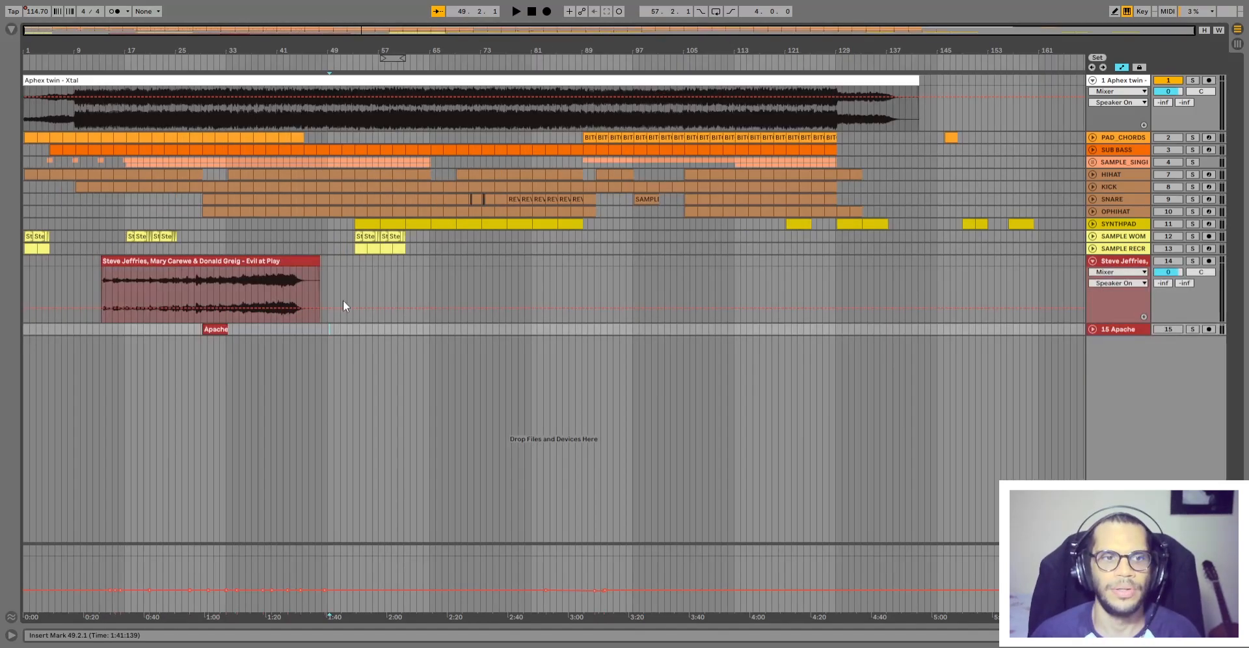
# Examine the Evil at Play sample clip, marking a point near bar 17 and comparing its position with the whole arrangement
pyautogui.click(277, 260)
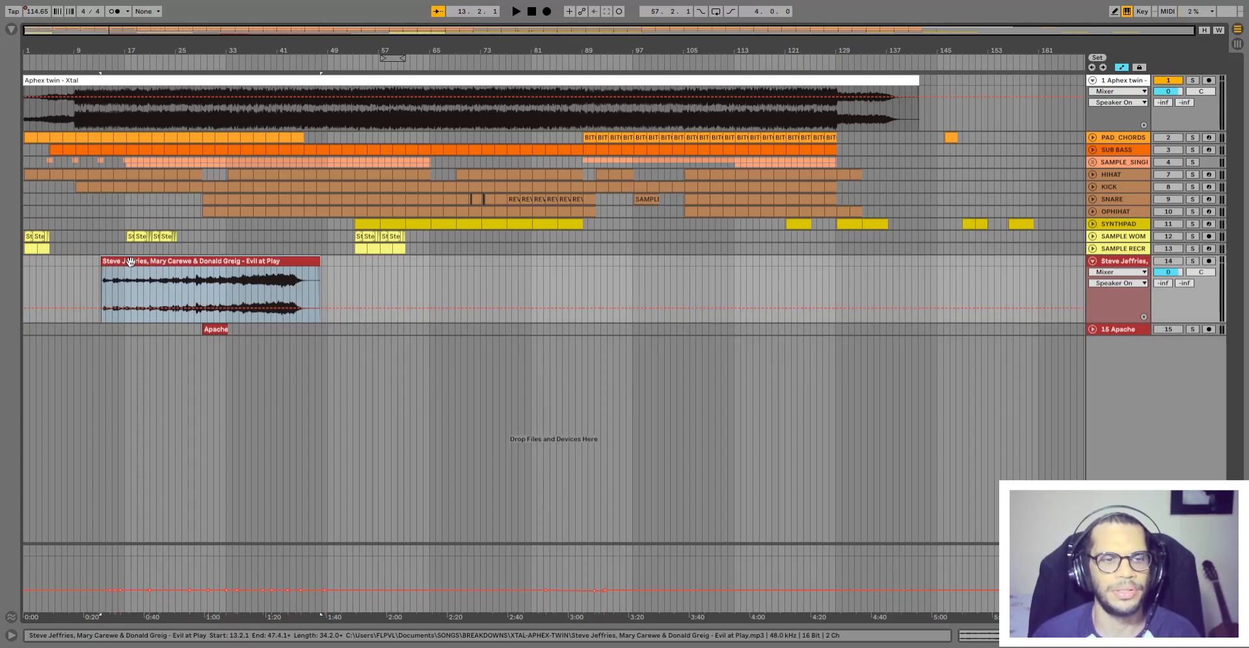
pyautogui.scroll(2, 130, 261)
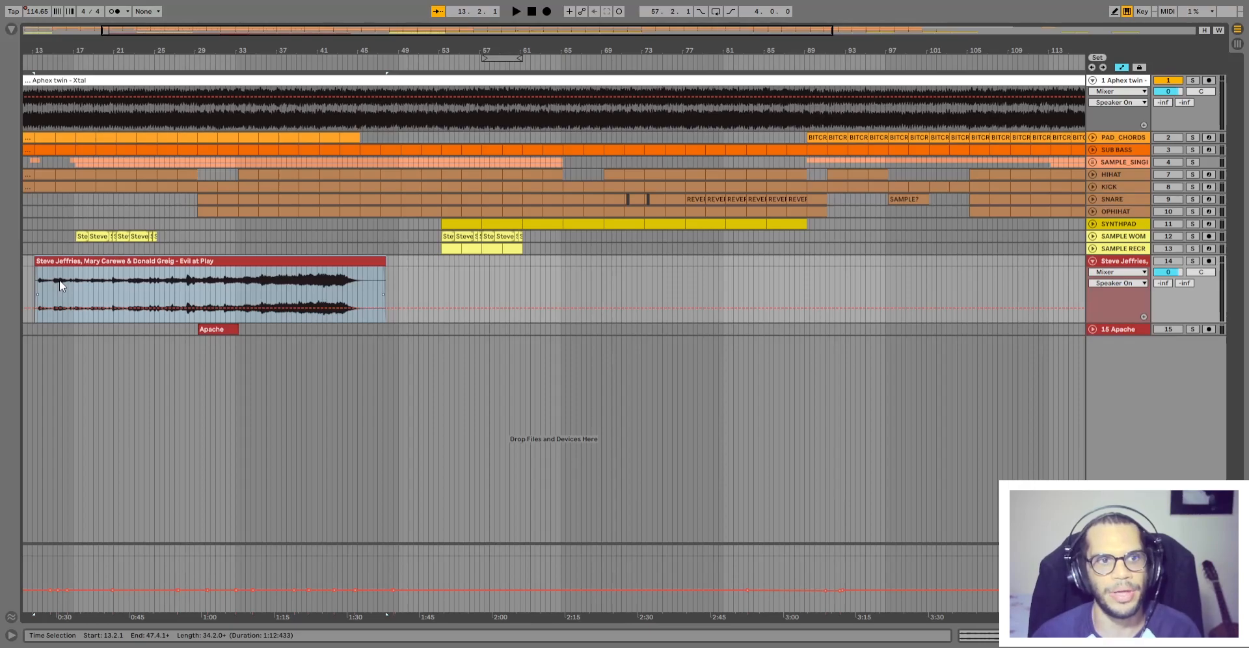
pyautogui.click(76, 269)
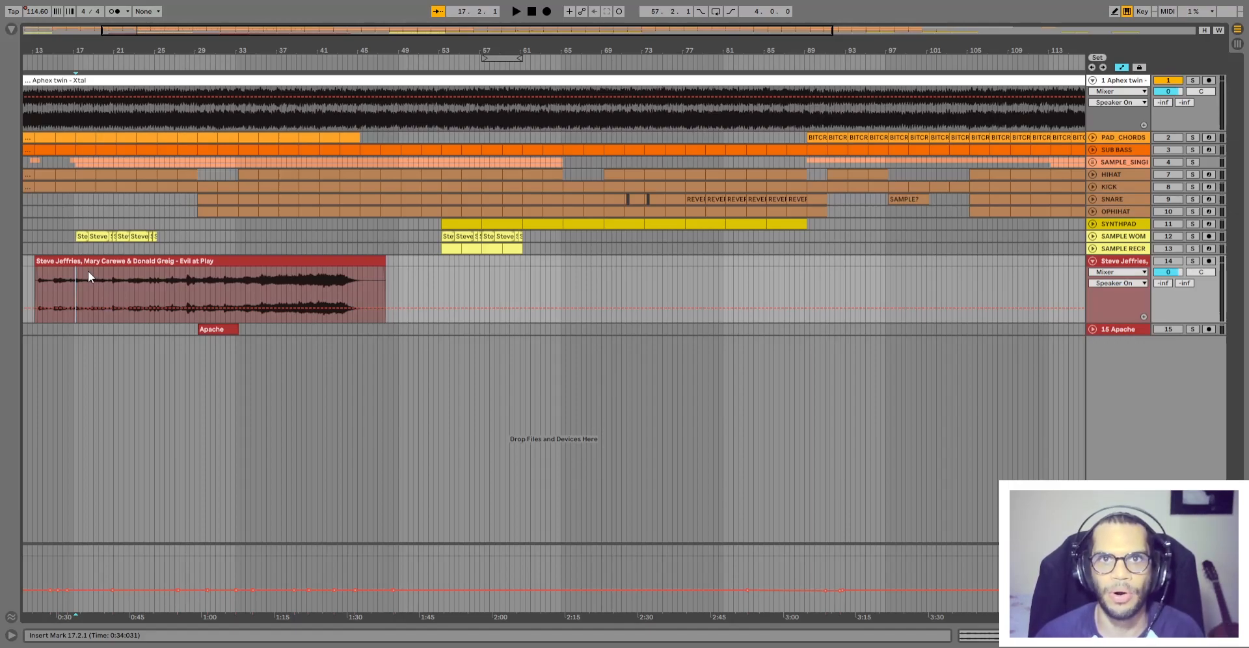
pyautogui.click(86, 259)
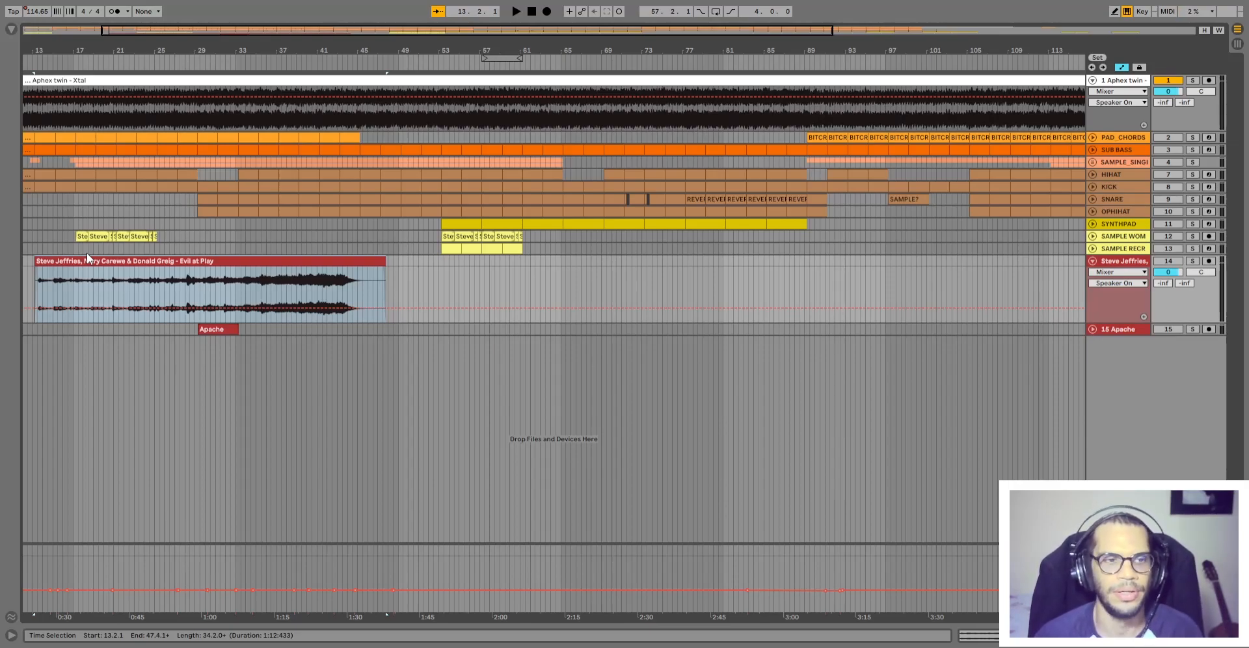
pyautogui.press('-')
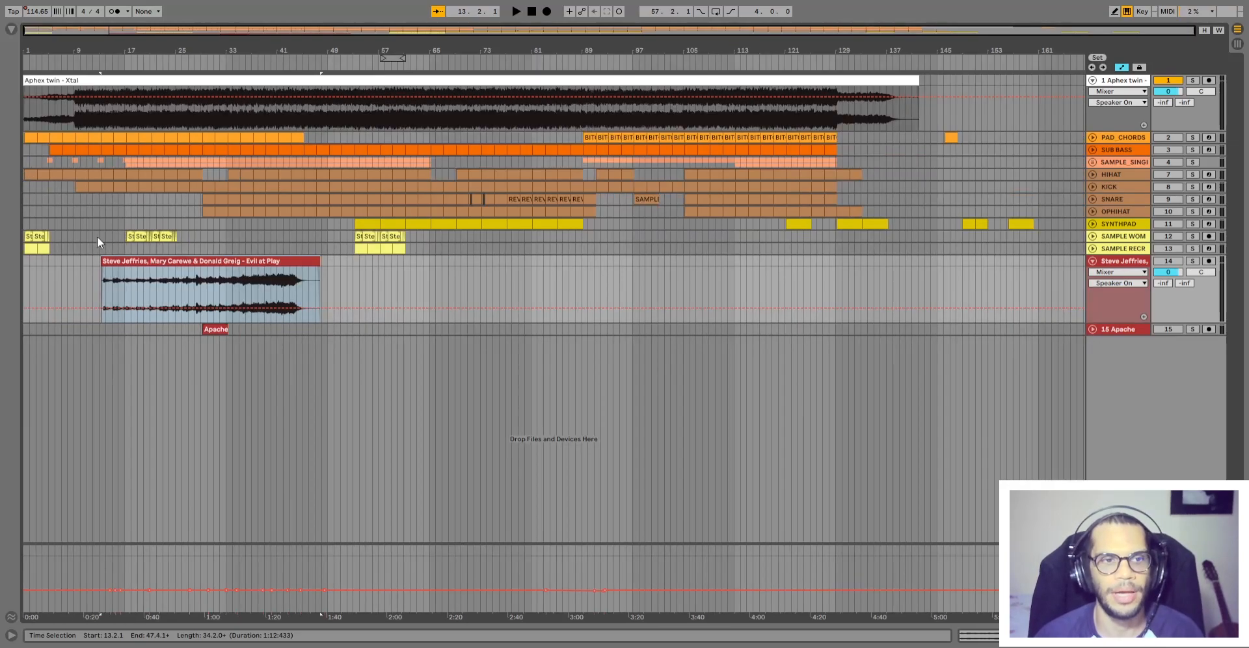
pyautogui.press('+')
pyautogui.press('-')
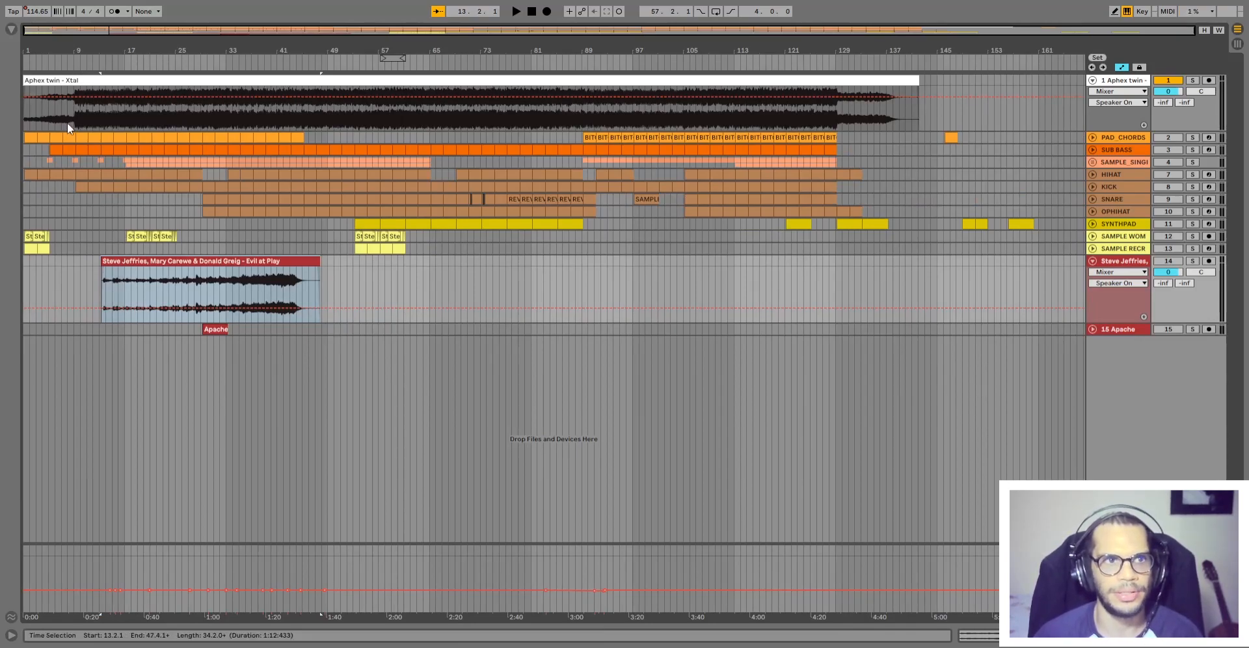
# Highlight the intro section of the Xtal reference track, from bar 1 to bar 9
pyautogui.click(1092, 80)
pyautogui.click(1093, 80)
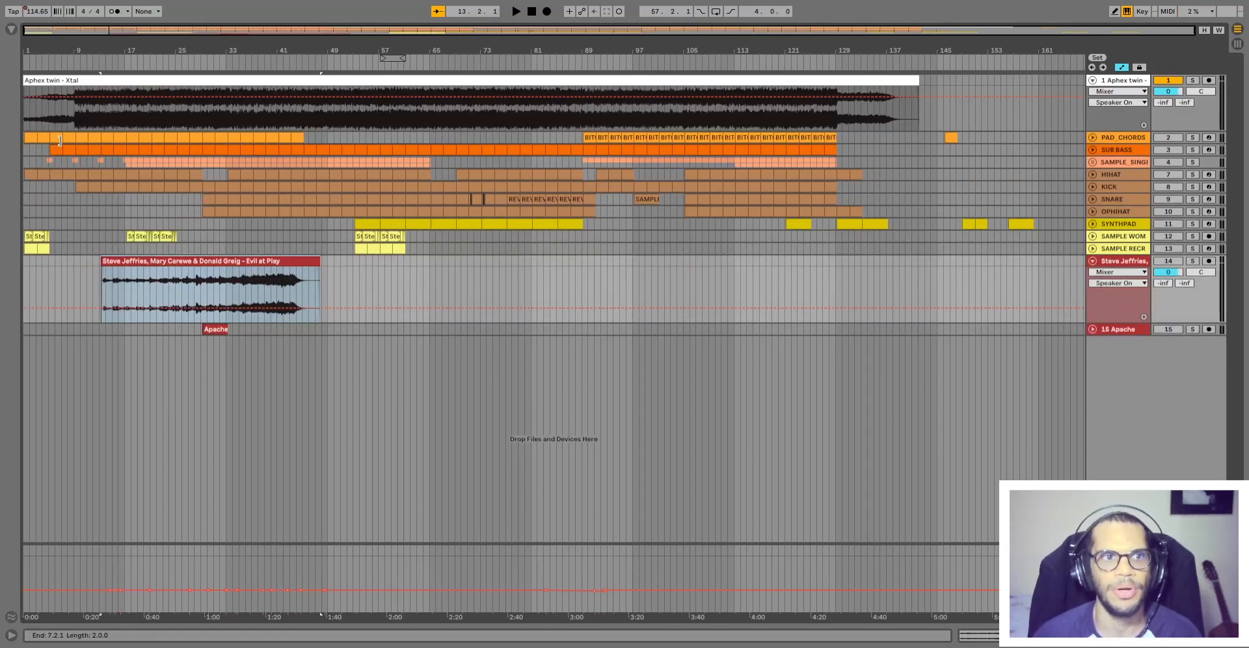
pyautogui.moveTo(77, 139); pyautogui.dragTo(28, 137)
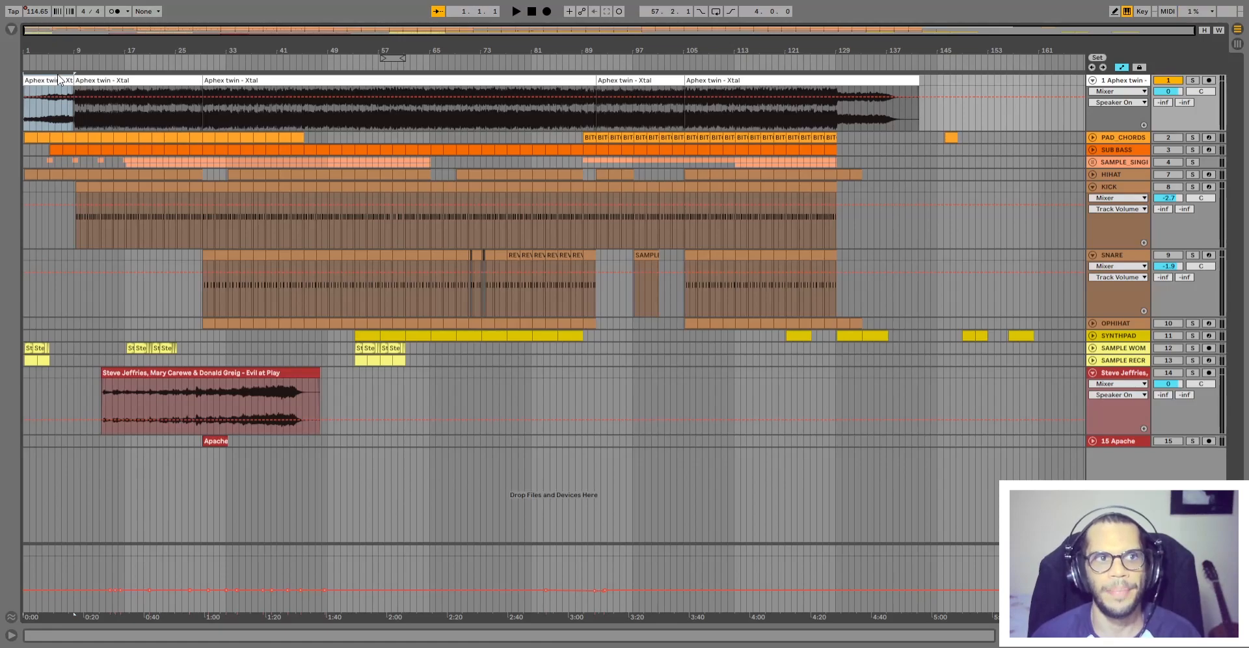
pyautogui.click(70, 129)
pyautogui.click(70, 134)
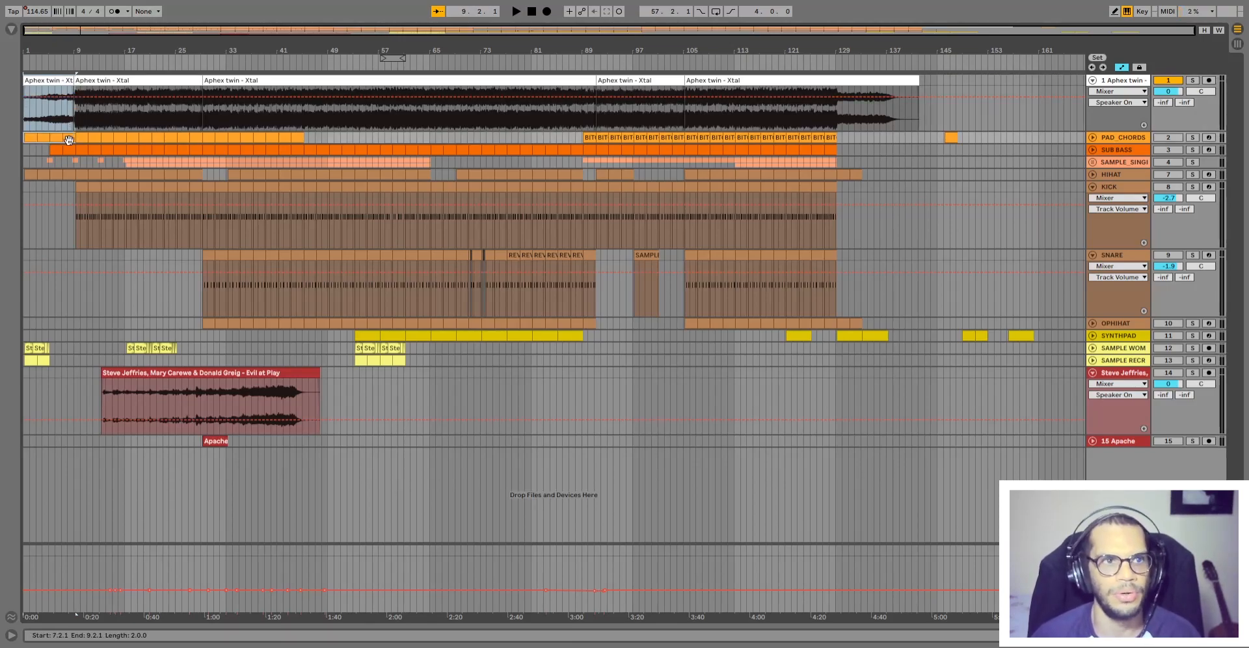
# Highlight the second Xtal section, from bar 9 to bar 29, and compare it with the PAD_CHORDS and SUB BASS clips at its end
pyautogui.click(116, 92)
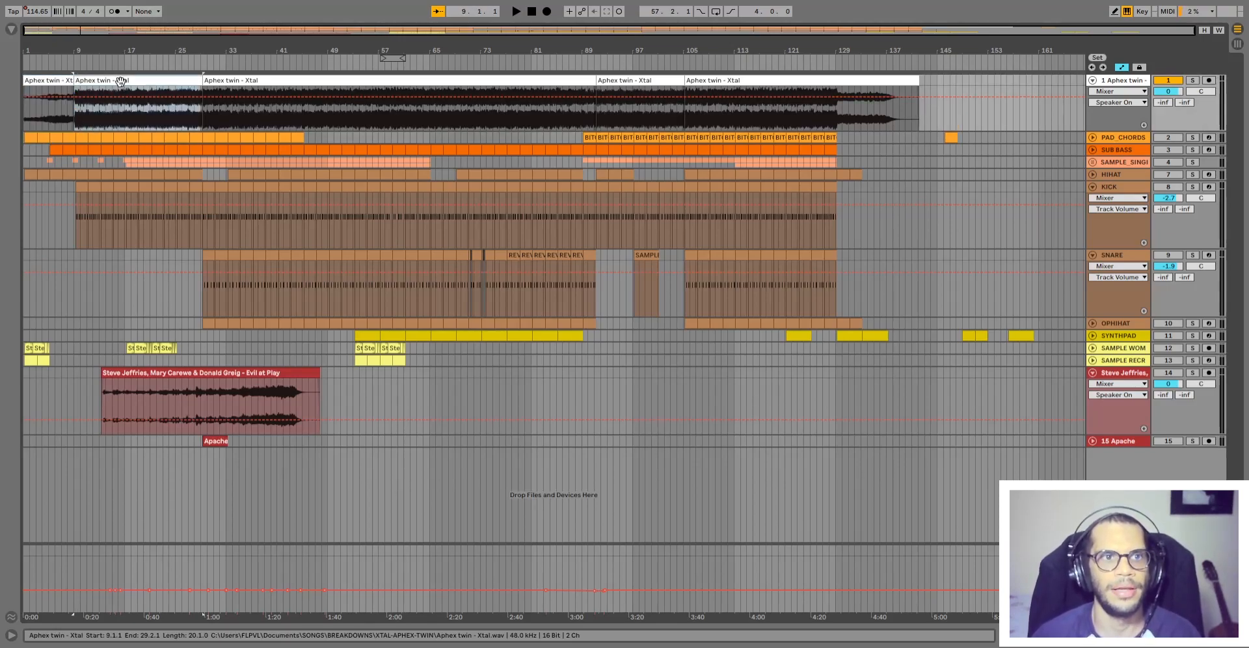
pyautogui.click(194, 151)
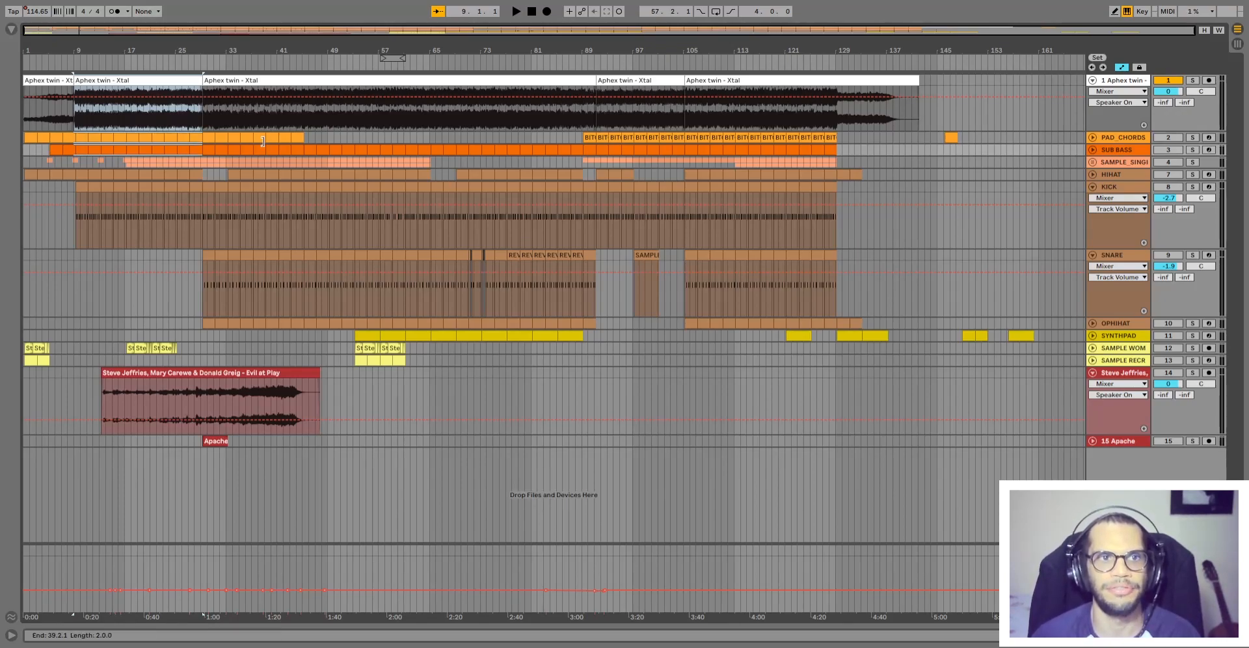
pyautogui.click(206, 136)
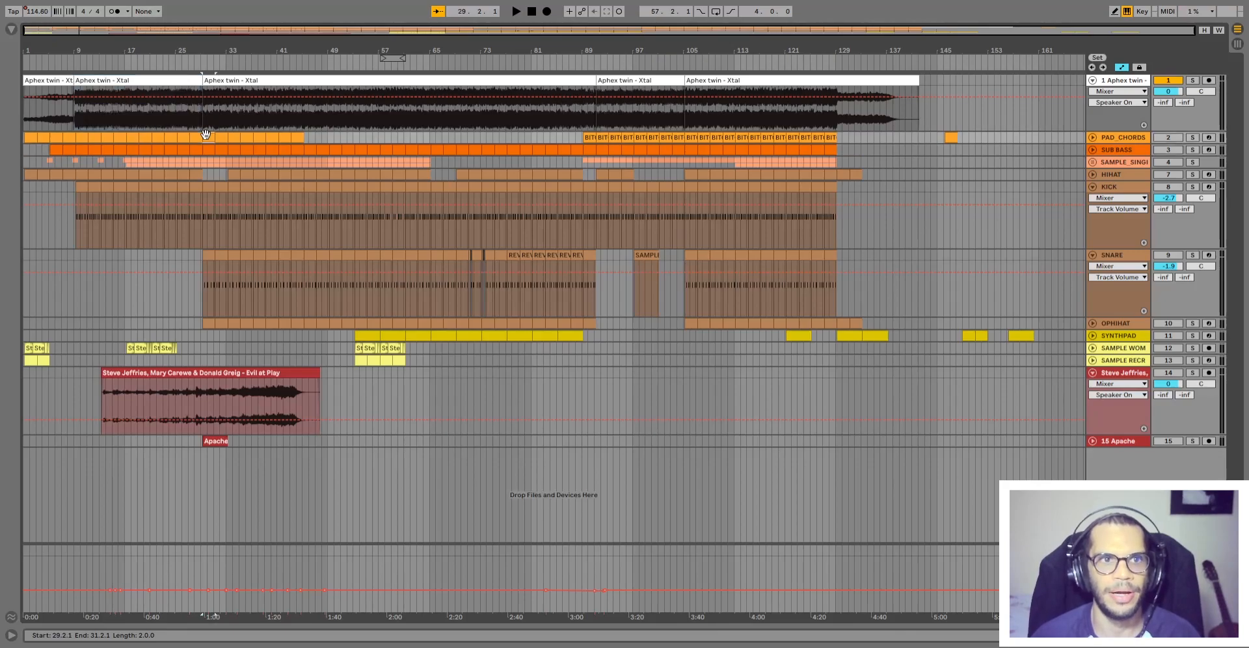
pyautogui.click(209, 149)
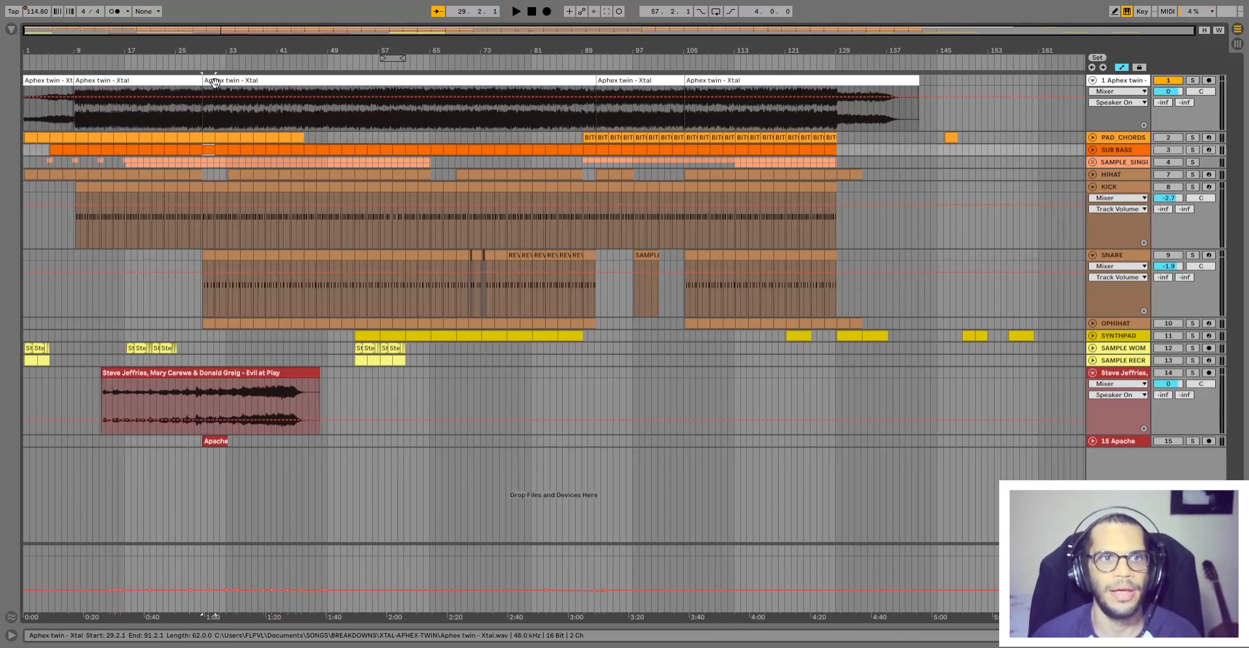
pyautogui.click(170, 79)
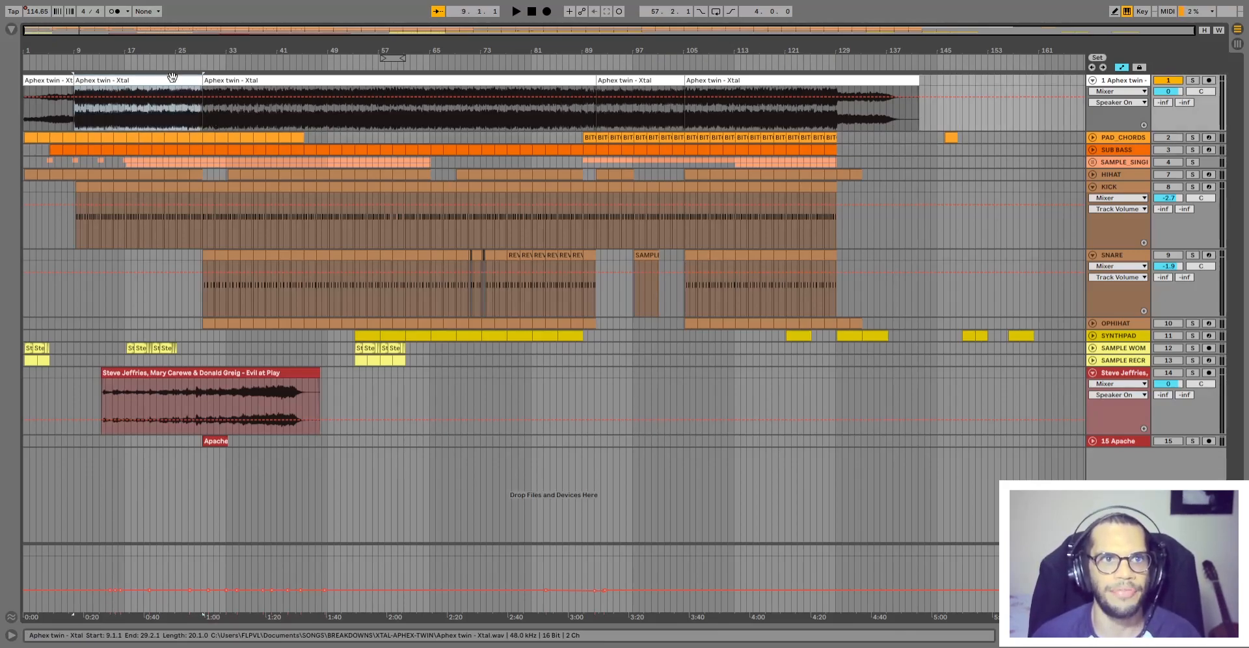
# Highlight the third Xtal section, from bar 29 to bar 91, across all tracks down to SYNTHPAD
pyautogui.click(241, 81)
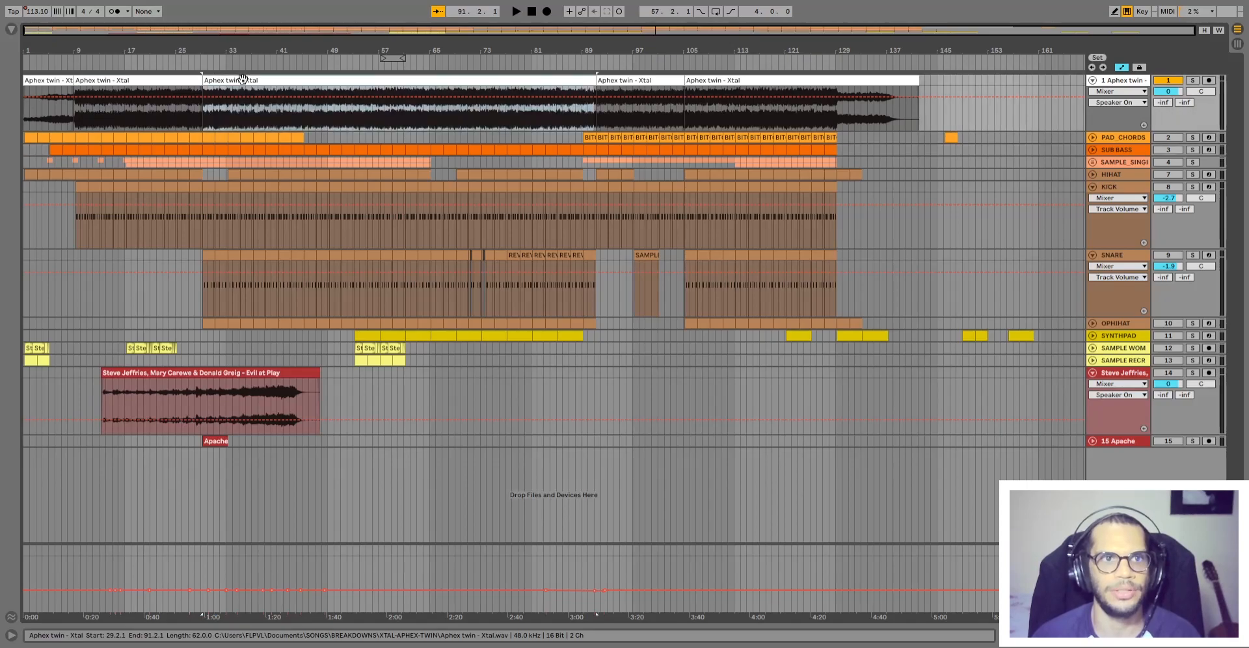
pyautogui.keyDown('shift'); pyautogui.click(587, 151); pyautogui.keyUp('shift')
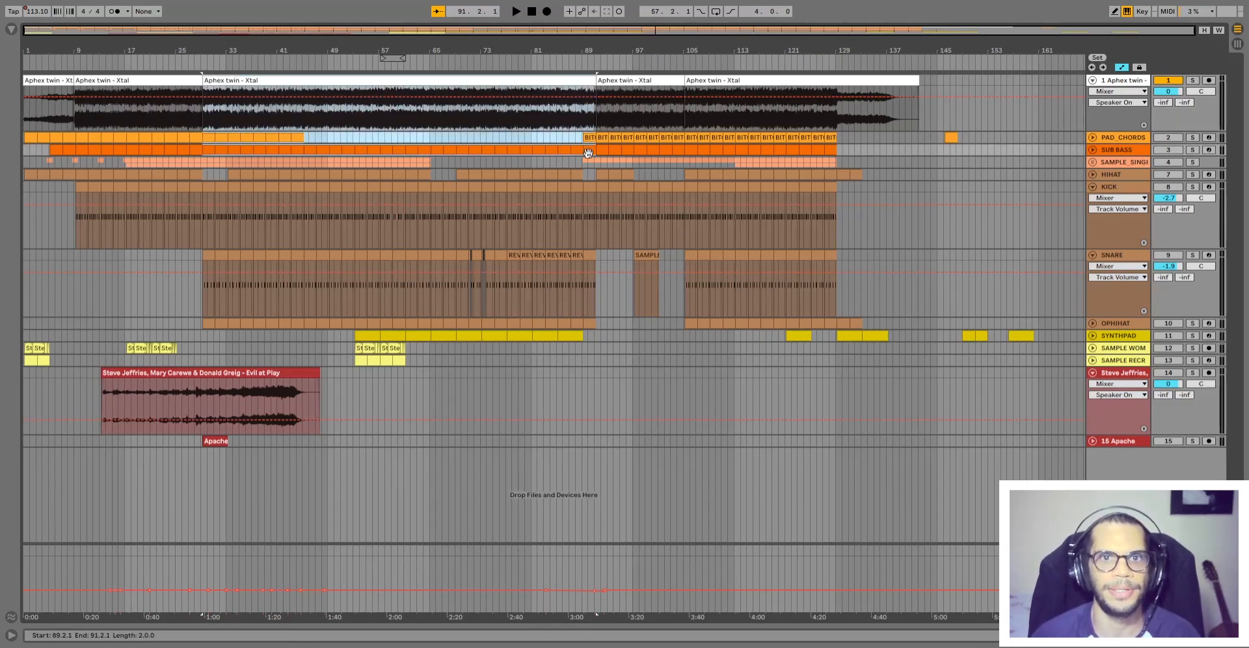
pyautogui.keyDown('shift'); pyautogui.click(600, 337); pyautogui.keyUp('shift')
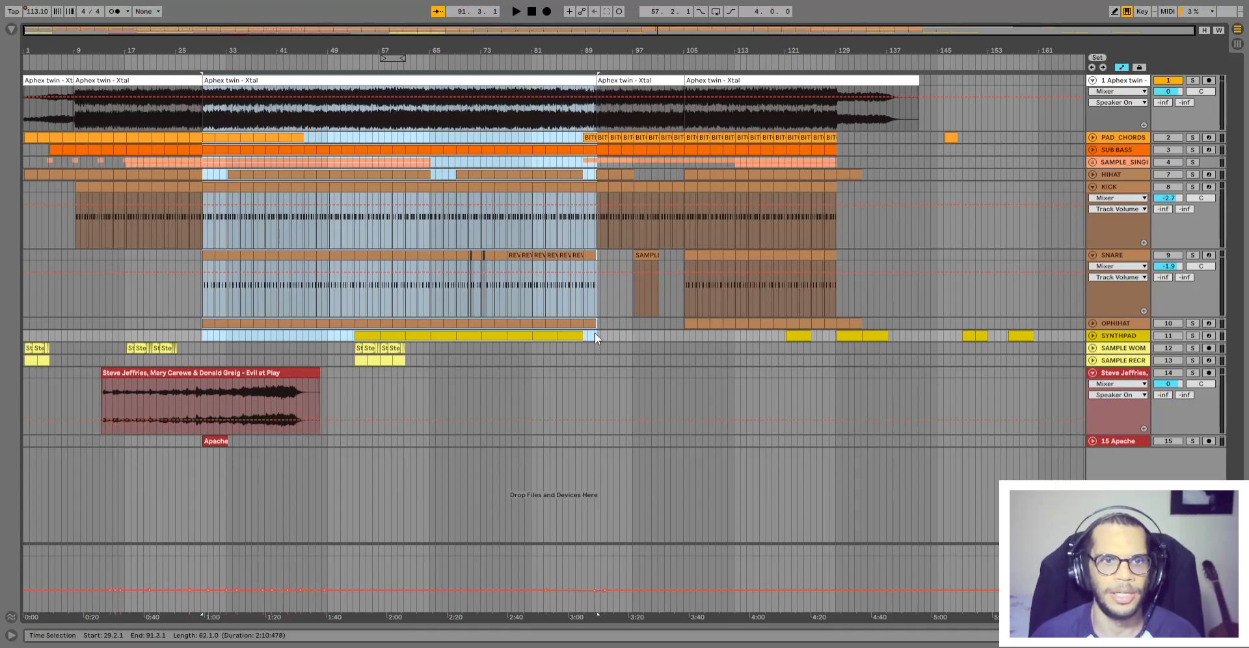
# Highlight the bar 91 to 105 section and the final section up to bar 142 across the tracks down to SYNTHPAD
pyautogui.click(649, 79)
pyautogui.moveTo(679, 341); pyautogui.dragTo(685, 341)
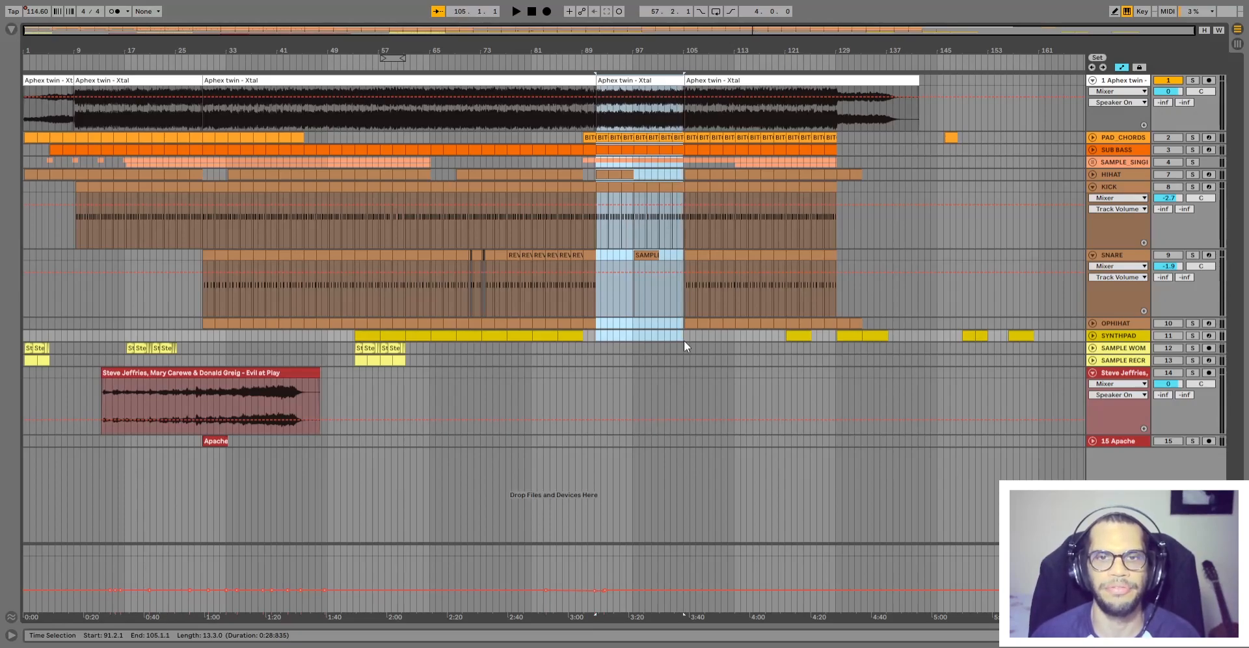
pyautogui.click(736, 79)
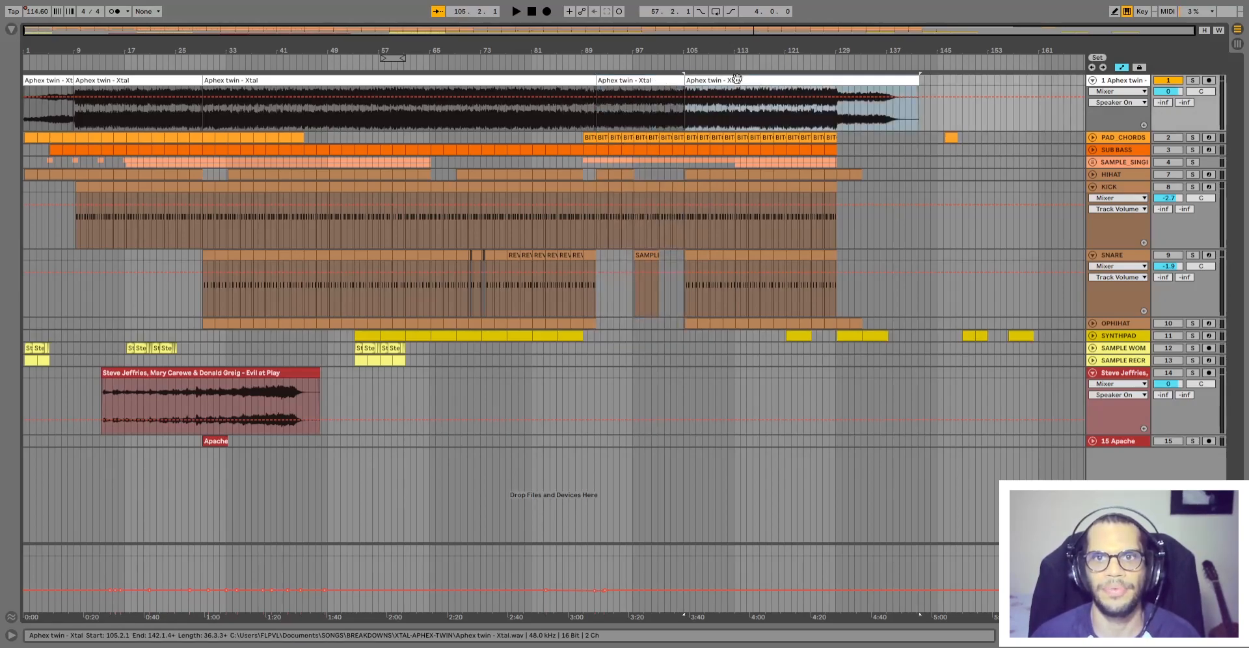
pyautogui.keyDown('shift'); pyautogui.click(913, 338); pyautogui.keyUp('shift')
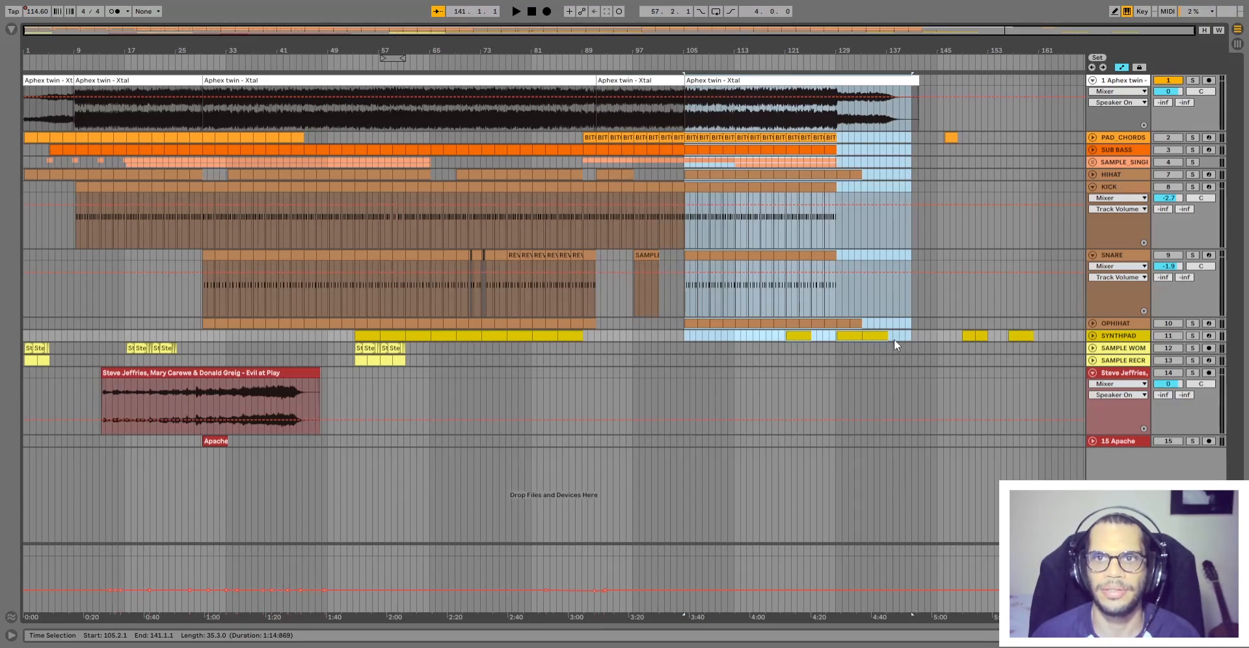
pyautogui.keyDown('shift'); pyautogui.click(923, 329); pyautogui.keyUp('shift')
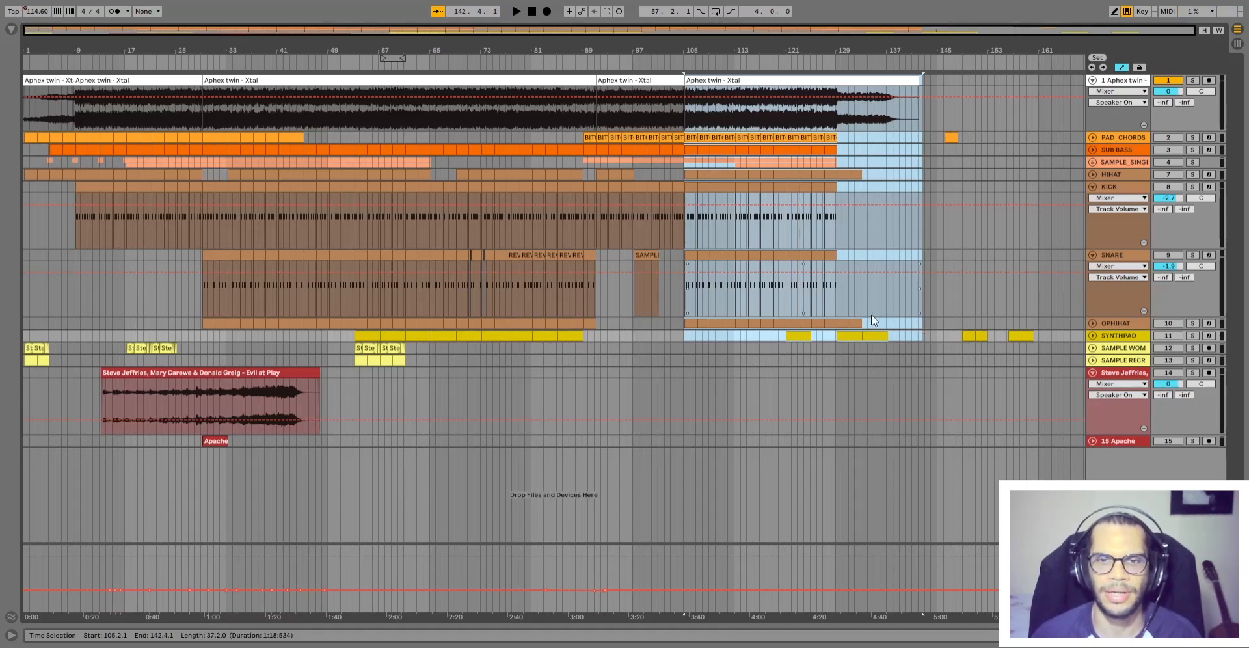
# Collapse the SNARE and KICK tracks to their minimum height
pyautogui.click(1093, 256)
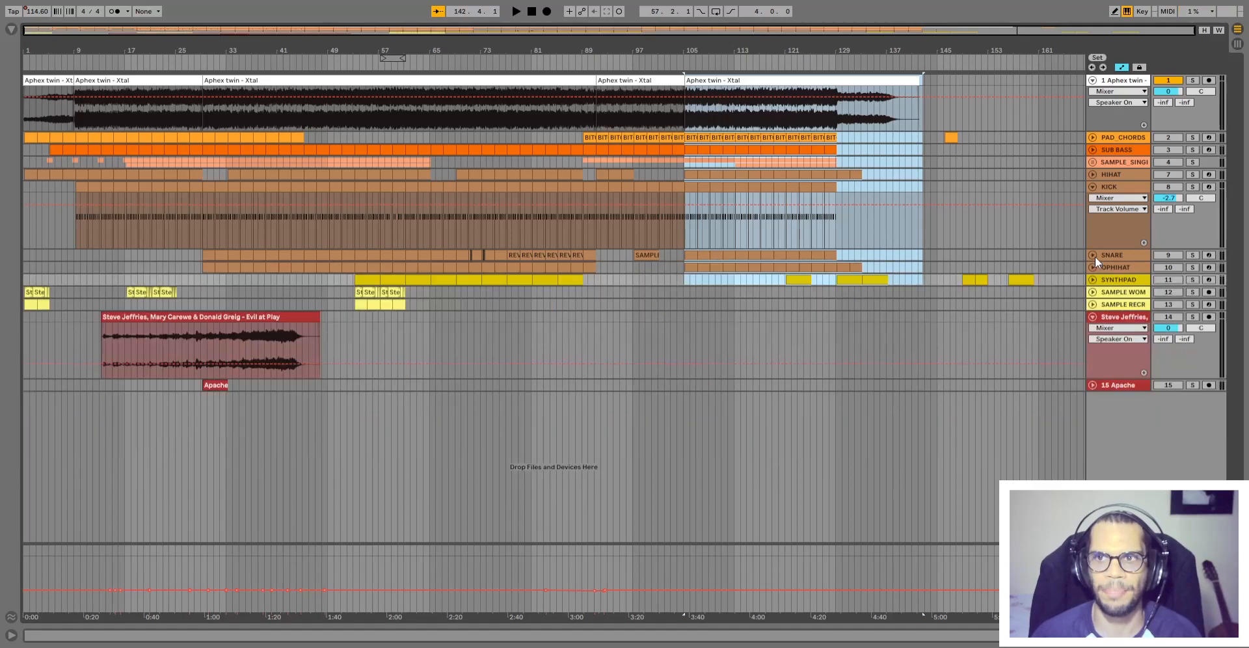
pyautogui.click(1093, 187)
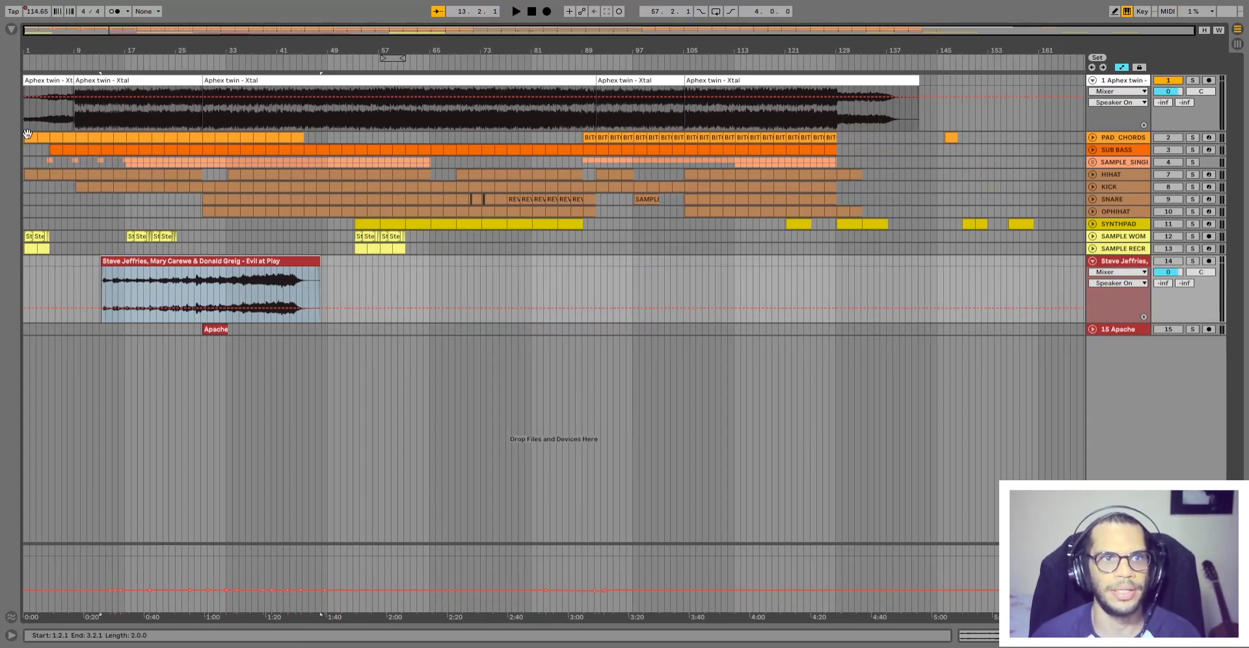
# Select the first eight bars of PAD_CHORDS, expand the track to view its notes, and collapse it again
pyautogui.click(28, 134)
pyautogui.keyDown('shift'); pyautogui.click(69, 136); pyautogui.keyUp('shift')
pyautogui.press('u')
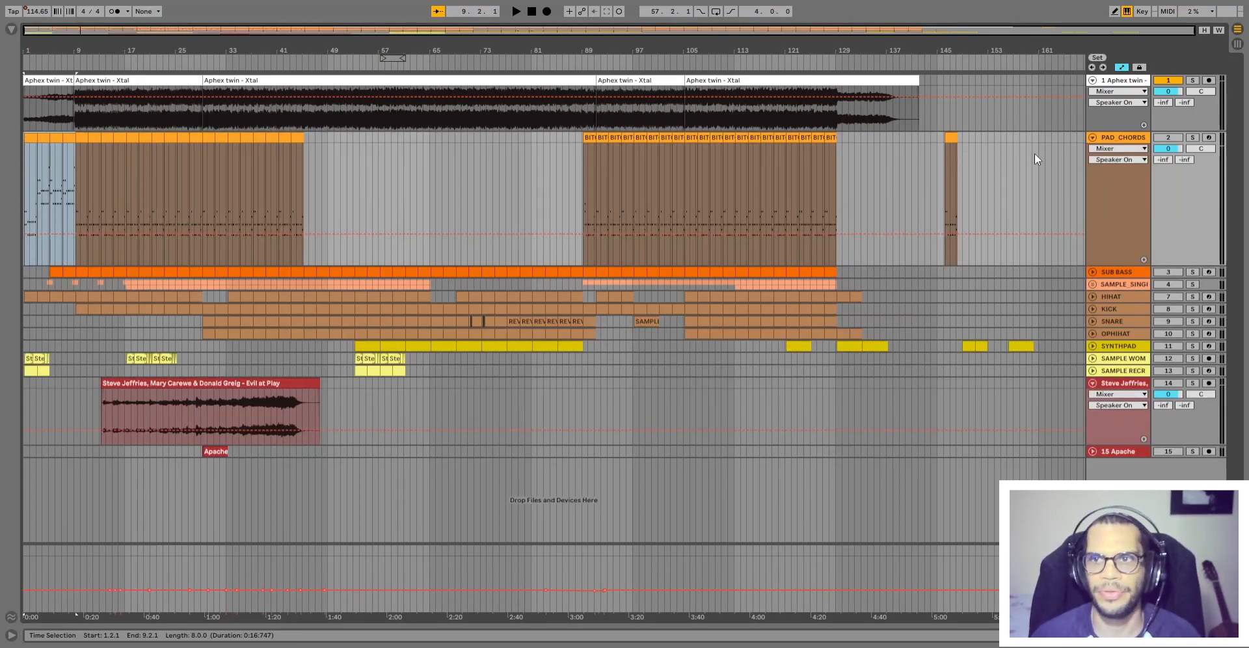
pyautogui.press('u')
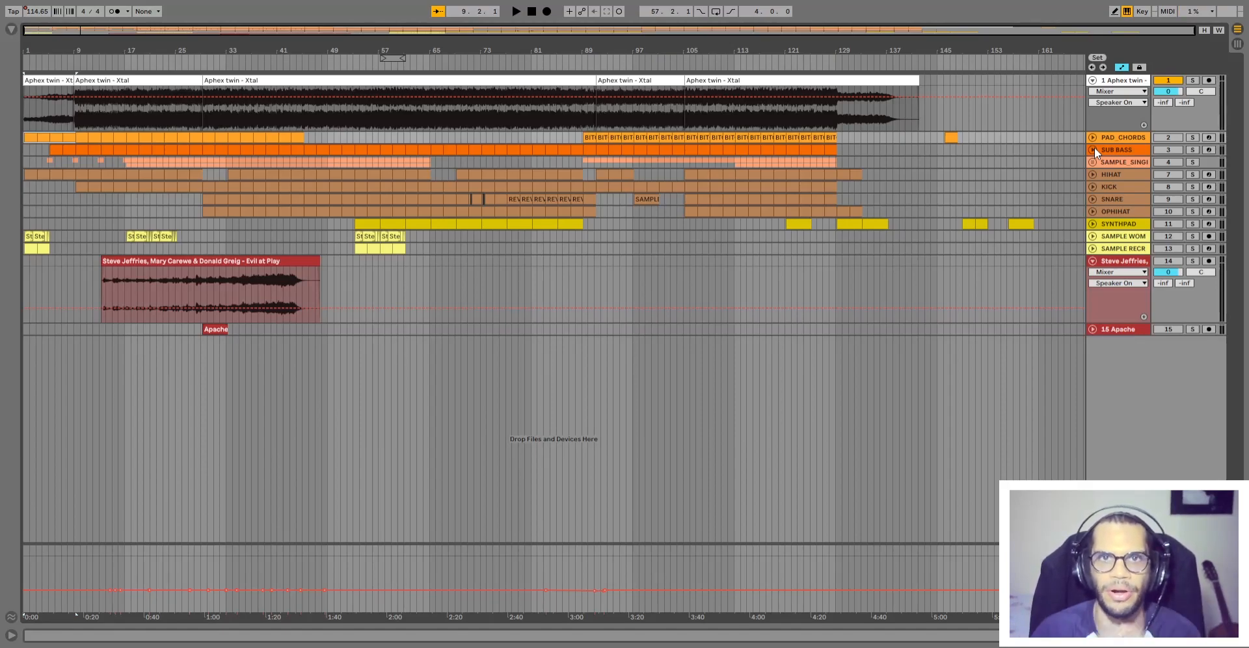
# Collapse the Evil at Play track and highlight the tempo automation points from about bar 14 to bar 96
pyautogui.click(1092, 261)
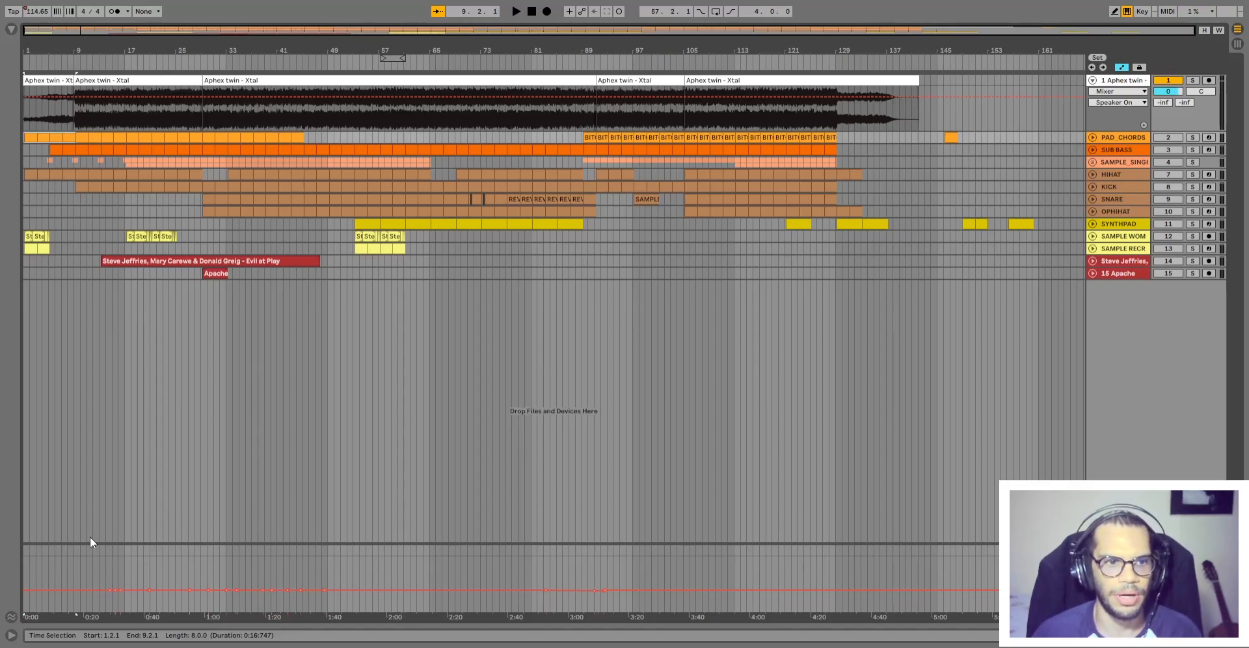
pyautogui.moveTo(73, 556); pyautogui.dragTo(1021, 573)
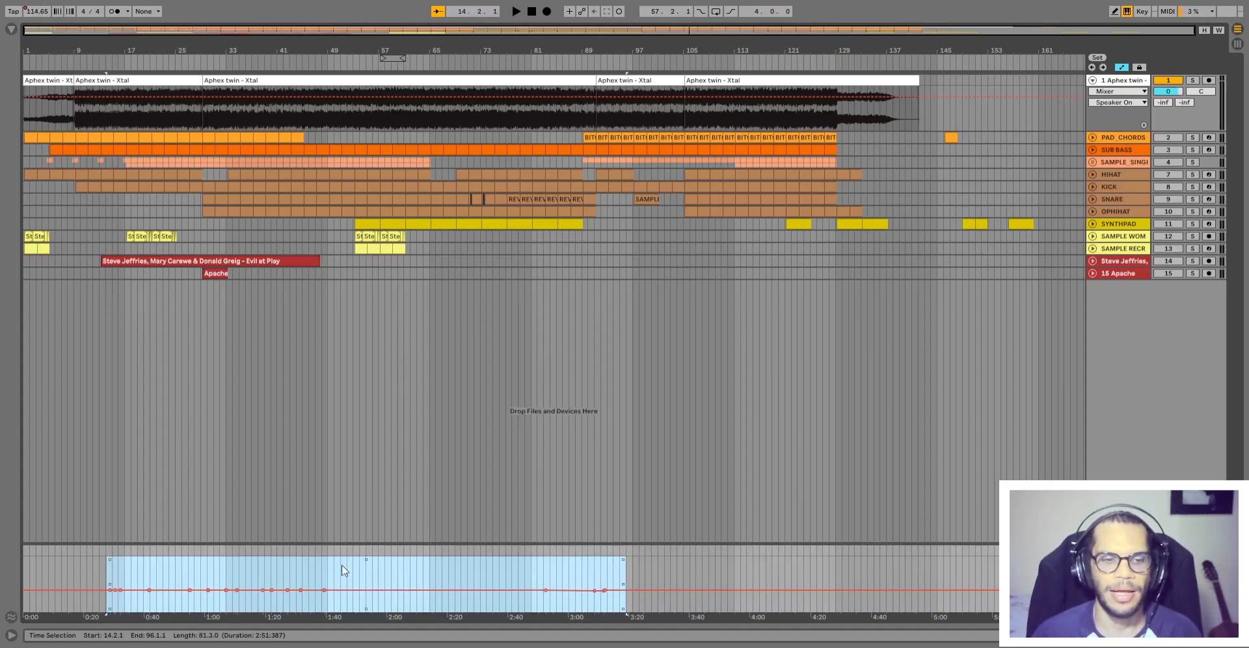
pyautogui.click(261, 570)
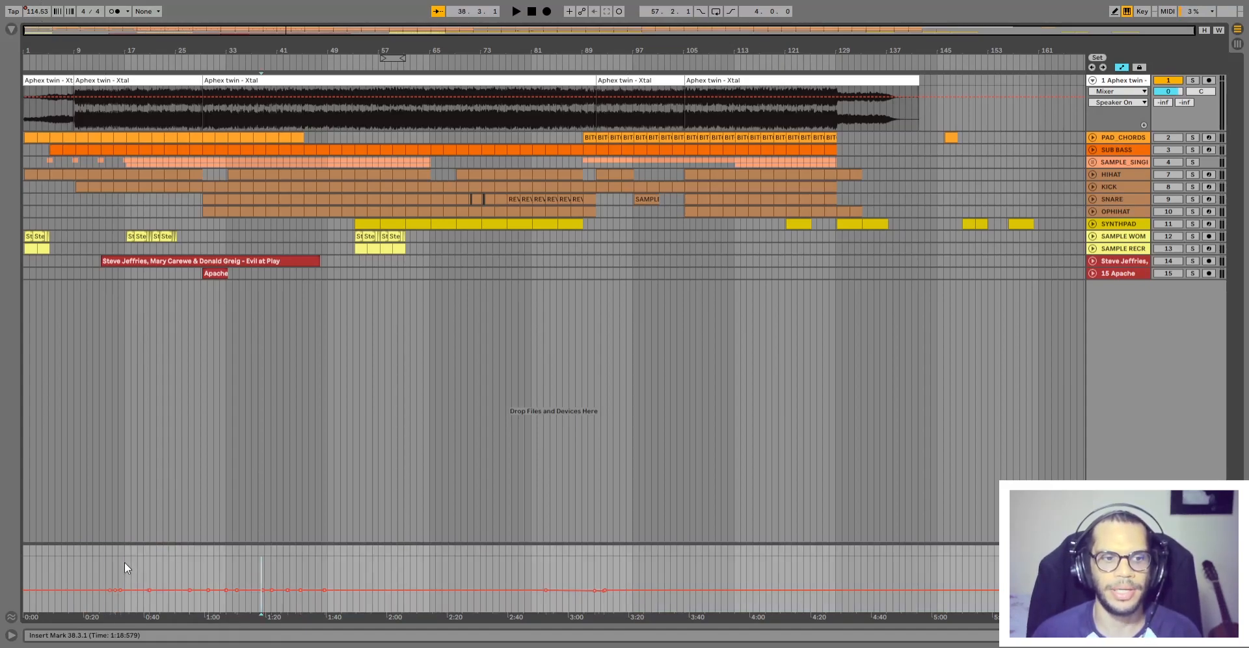
pyautogui.moveTo(109, 561); pyautogui.dragTo(989, 583)
pyautogui.click(105, 583)
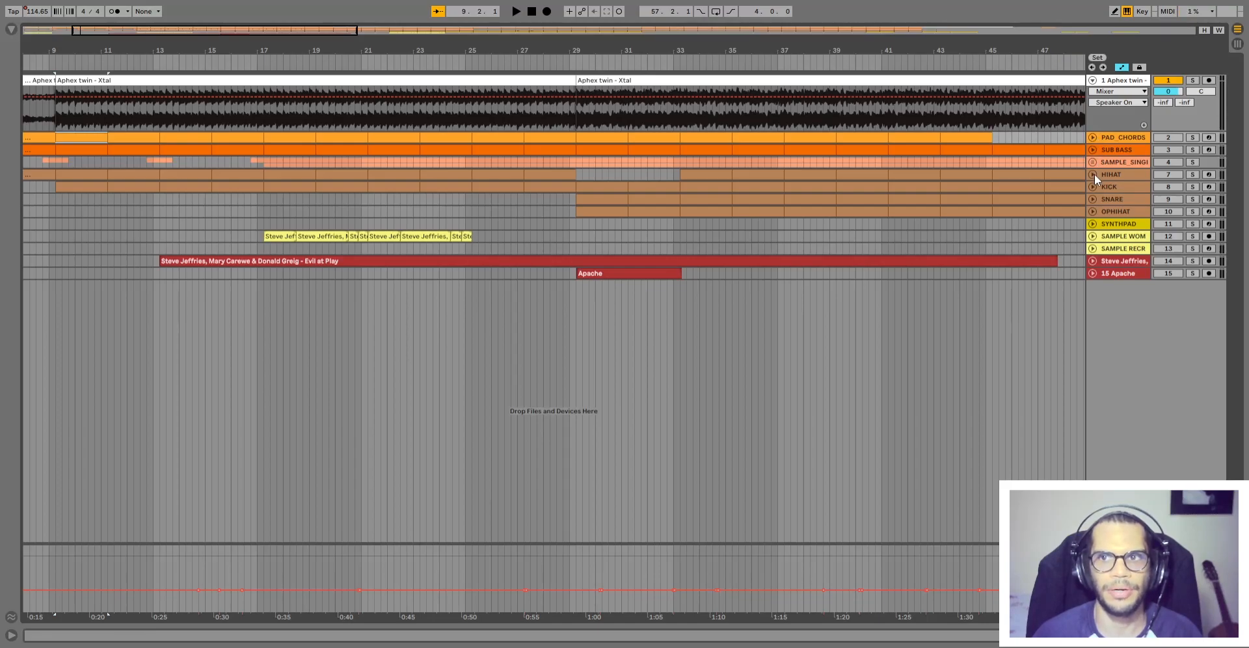
# Expand the KICK track, play its opening clip from bar 9 with the metronome on, and extend the selection to bar 13
pyautogui.click(1093, 187)
pyautogui.click(96, 224)
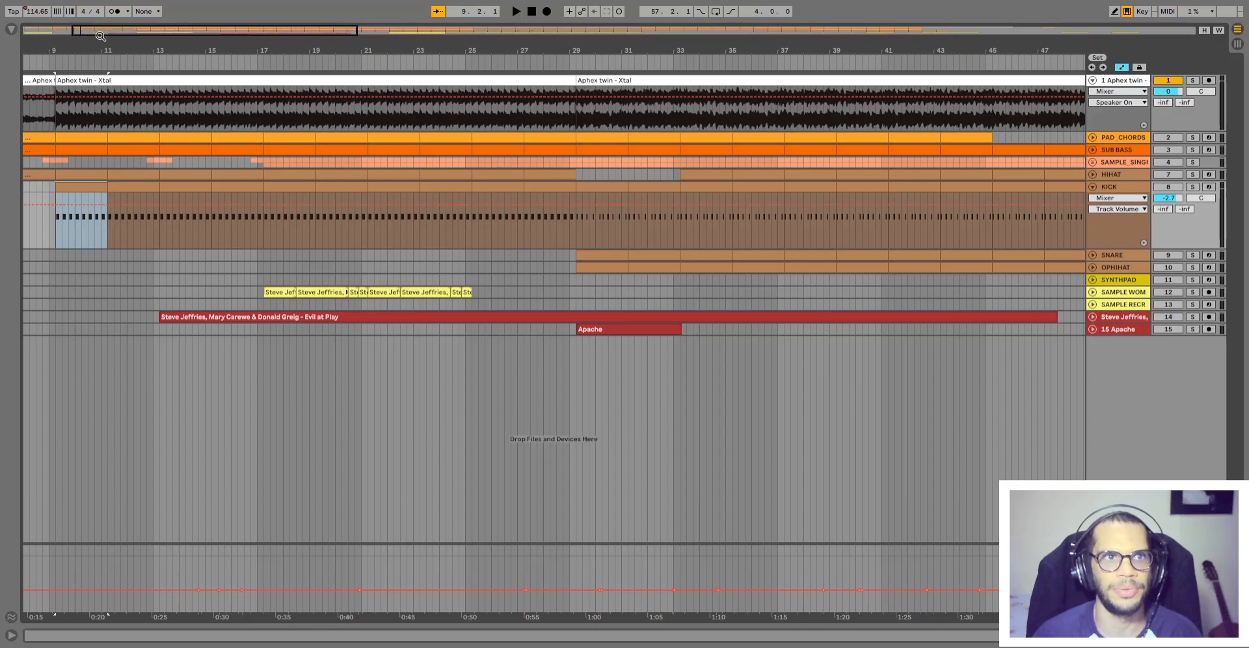
pyautogui.press('space')
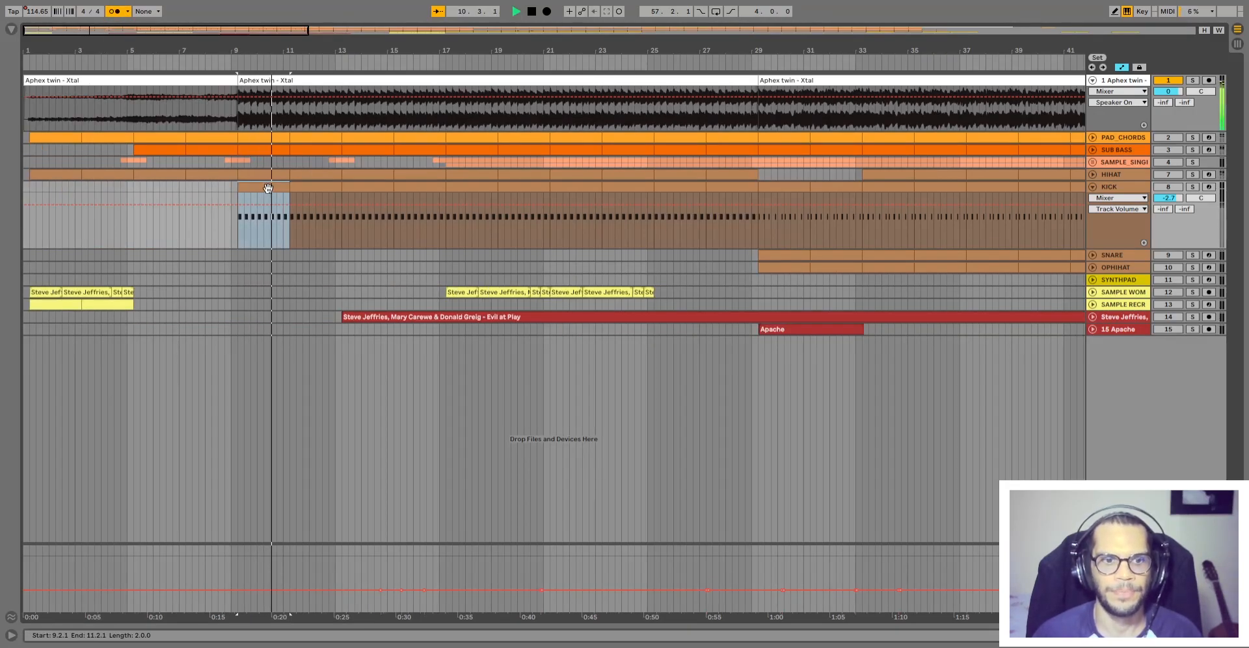
pyautogui.keyDown('shift'); pyautogui.click(328, 187); pyautogui.keyUp('shift')
pyautogui.press('-')
pyautogui.press('-')
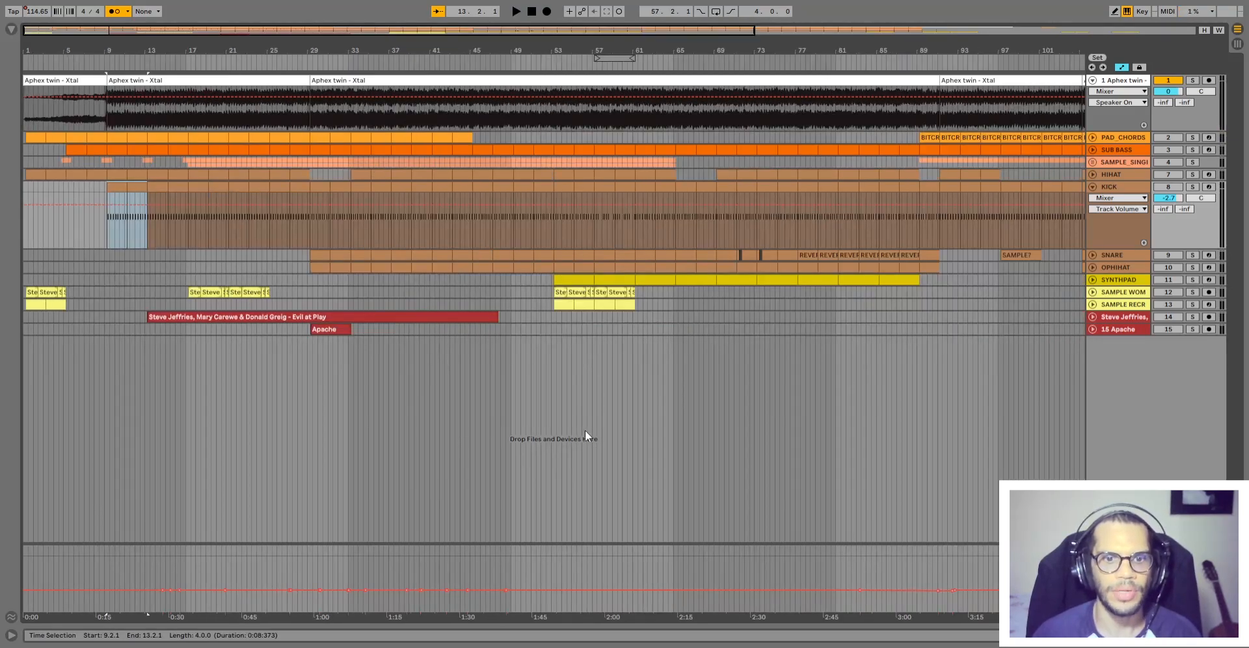
# Delete the tempo automation from about bar 11 to bar 100 and play the opening KICK clips from bar 9 with the metronome
pyautogui.moveTo(1037, 554); pyautogui.dragTo(131, 549)
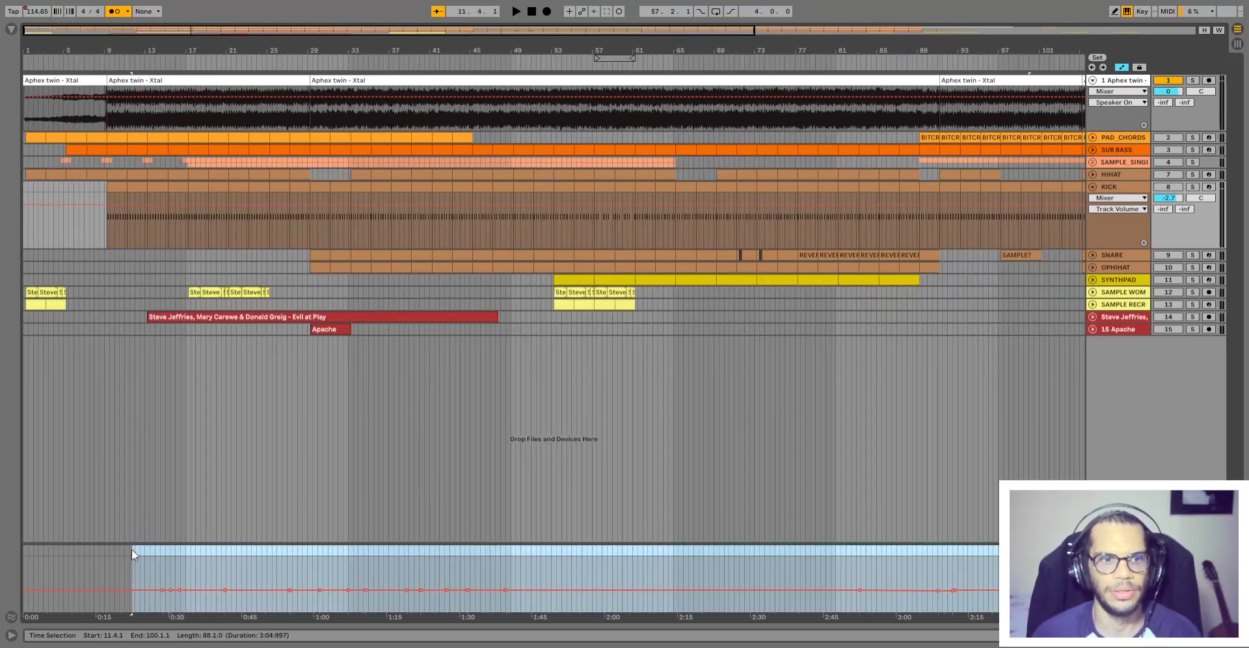
pyautogui.press('Delete')
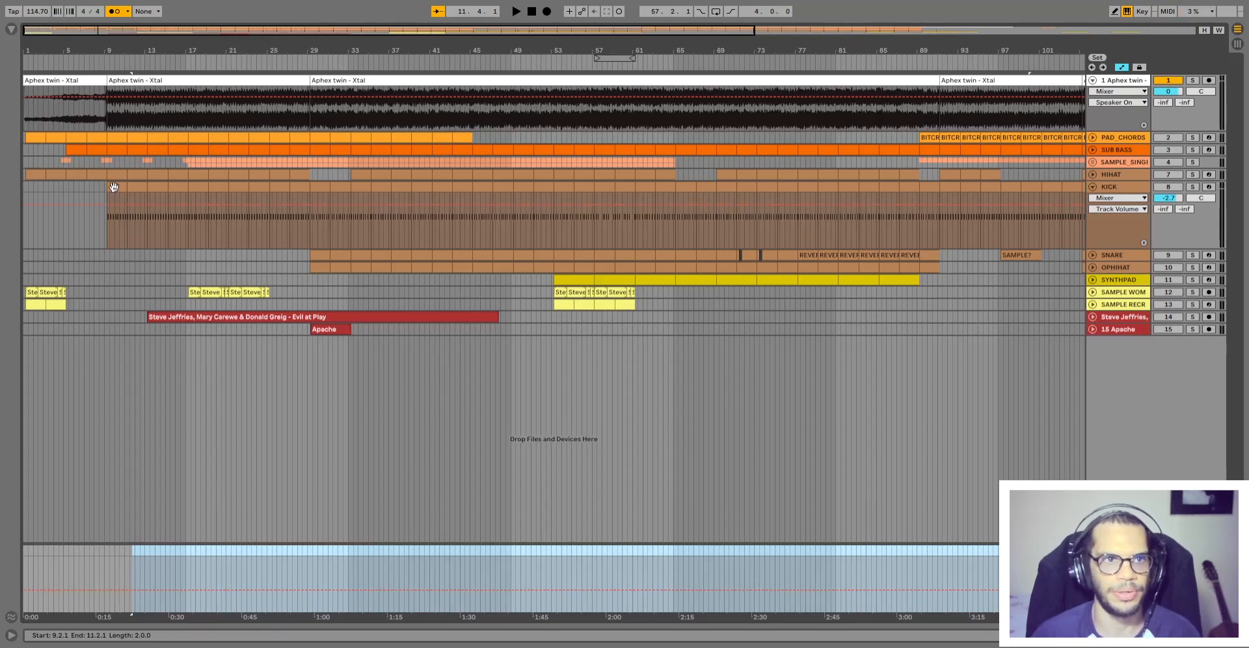
pyautogui.click(138, 186)
pyautogui.press('space')
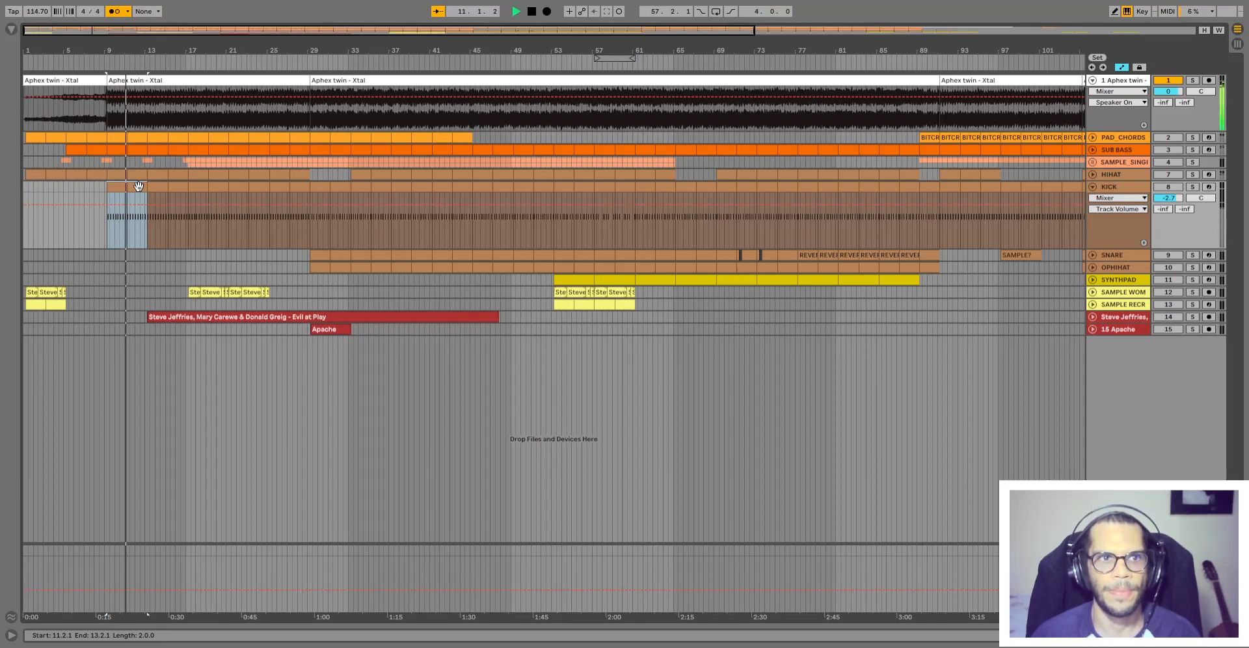
# Stop playback, then play the KICK against the metronome with its clips from bar 65 to bar 69 selected
pyautogui.press('space')
pyautogui.click(688, 190)
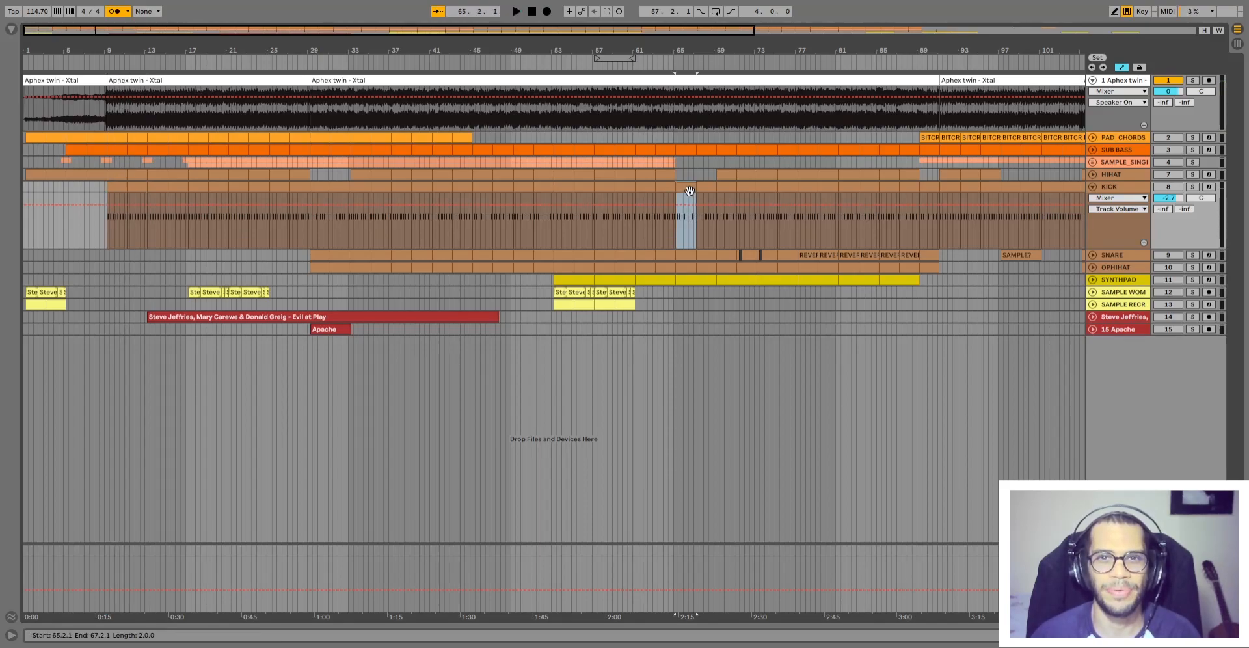
pyautogui.keyDown('shift'); pyautogui.click(711, 190); pyautogui.keyUp('shift')
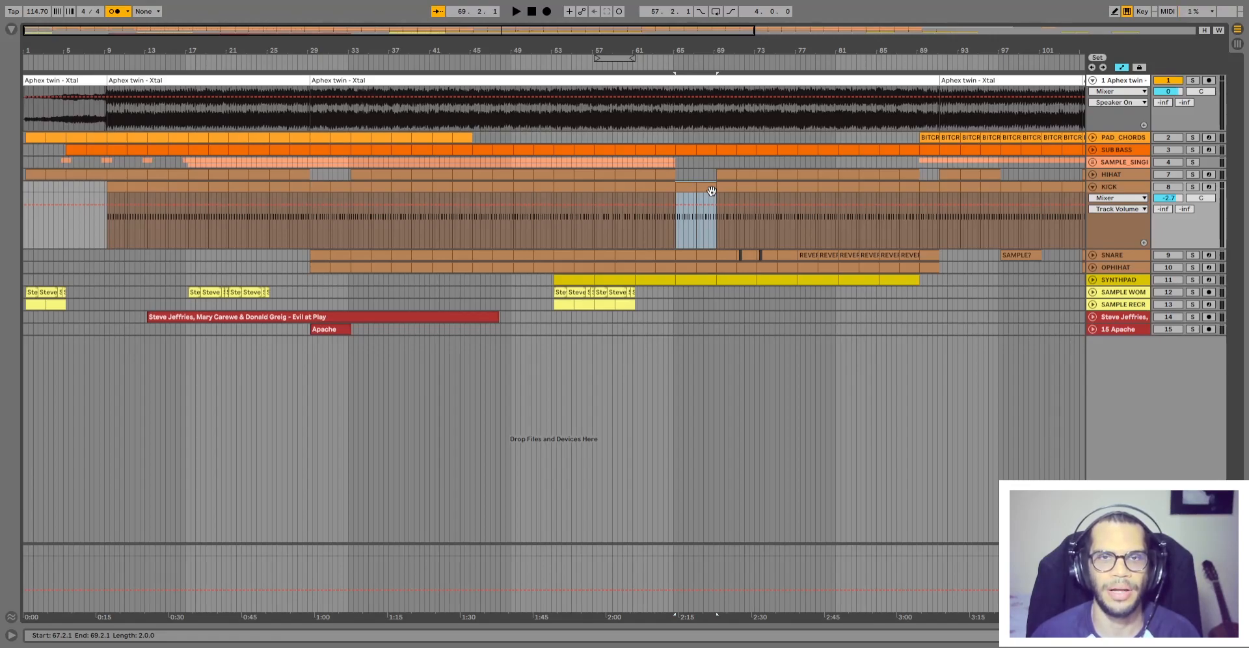
pyautogui.press('space')
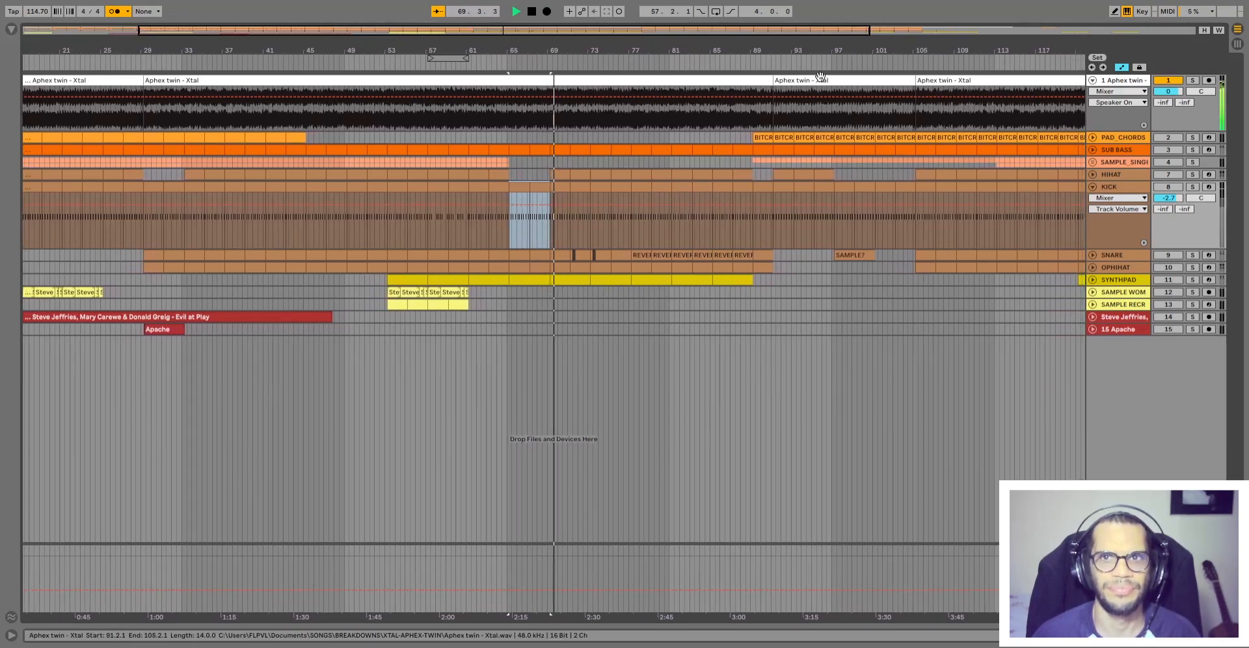
pyautogui.press('space')
# Show the whole arrangement and compare the KICK with the metronome by playing from bar 9 and from bar 67
pyautogui.doubleClick(744, 31)
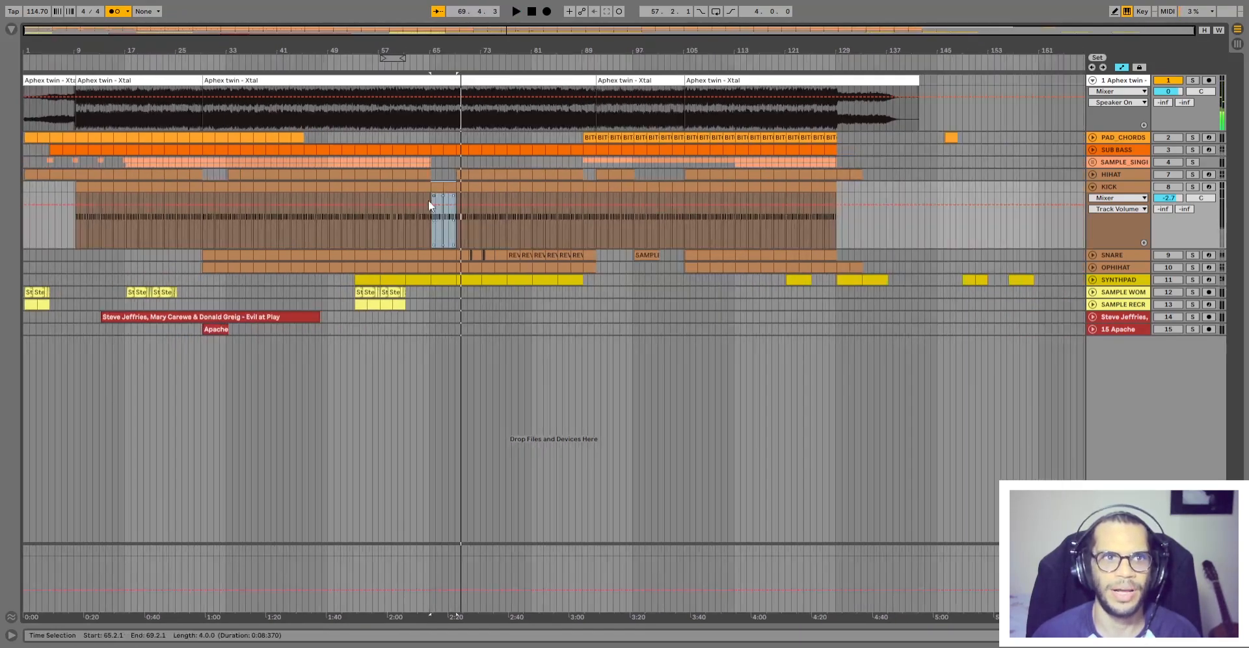
pyautogui.click(84, 189)
pyautogui.press('space')
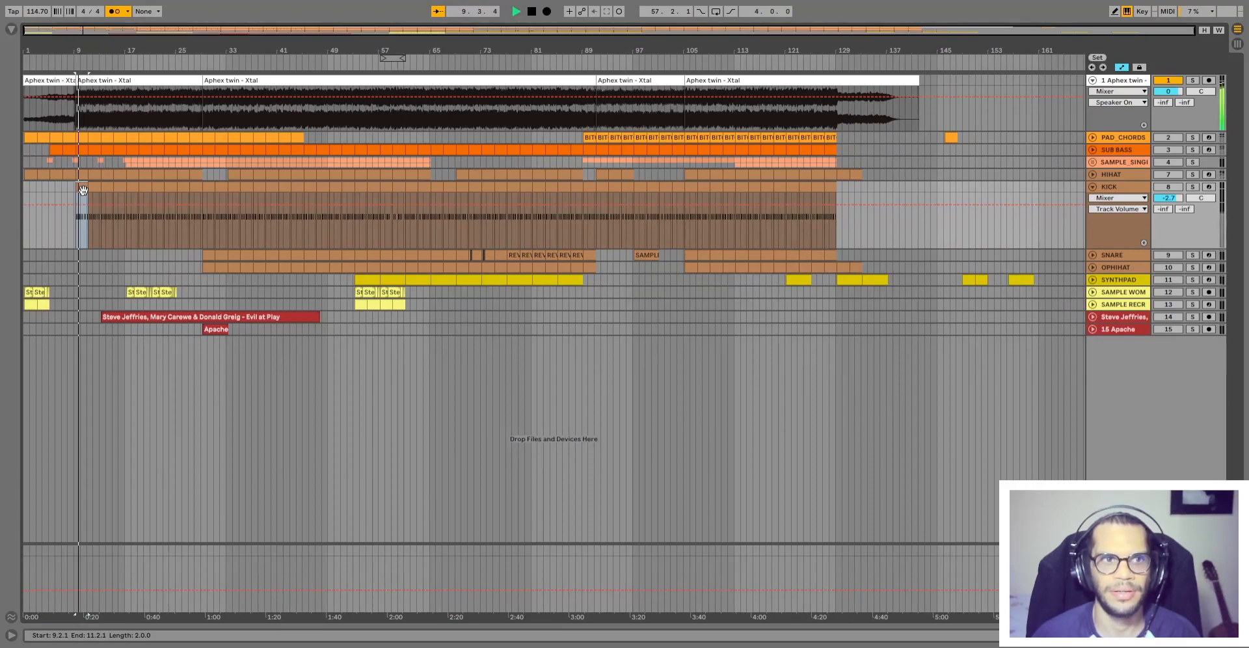
pyautogui.click(450, 188)
pyautogui.press('space')
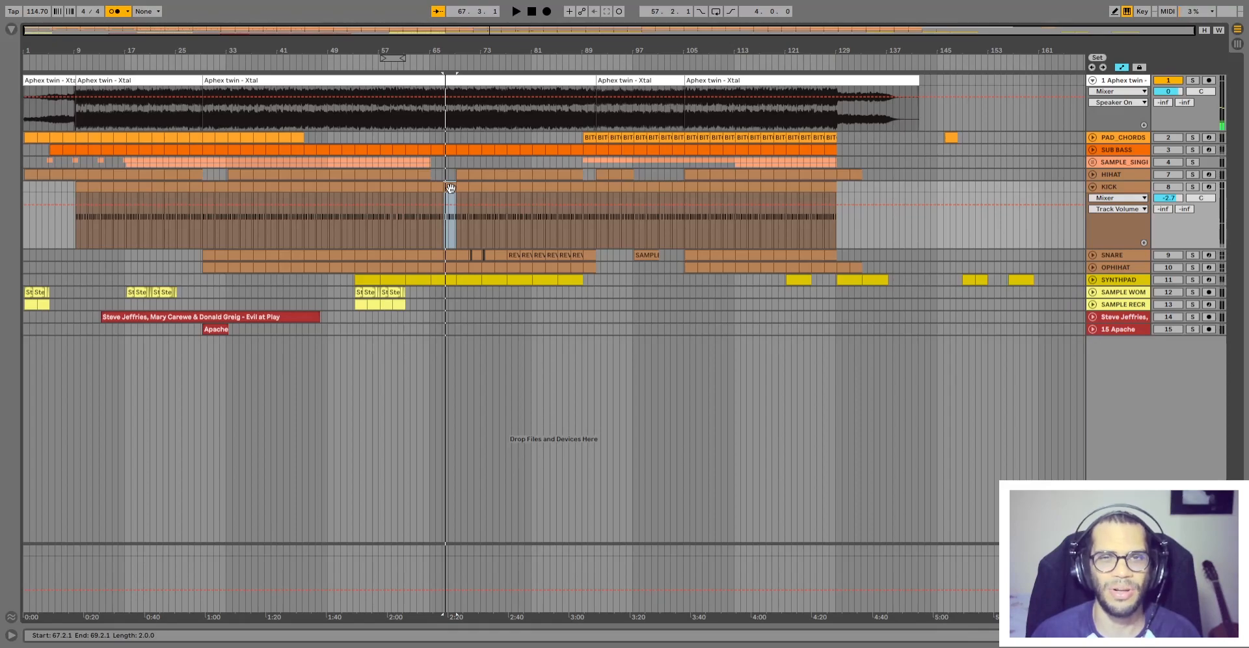
pyautogui.press('space')
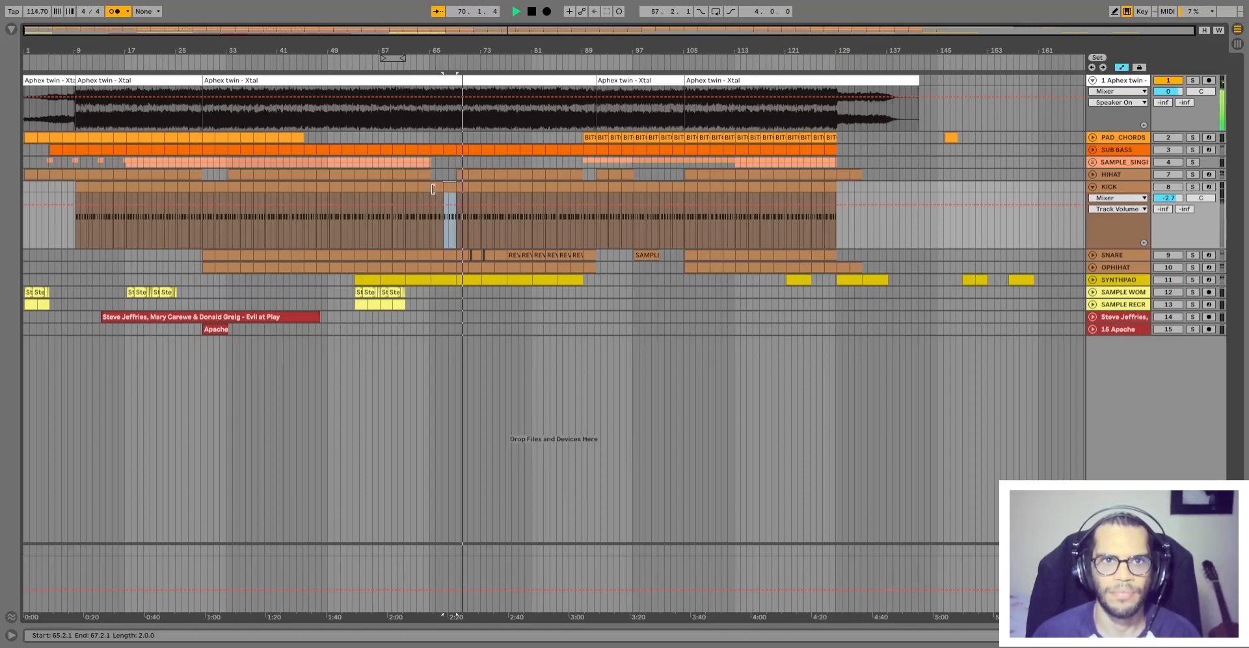
# Check the KICK timing against the metronome by playing its clips at bar 53 and about bar 77
pyautogui.click(358, 189)
pyautogui.press('space')
pyautogui.press('space')
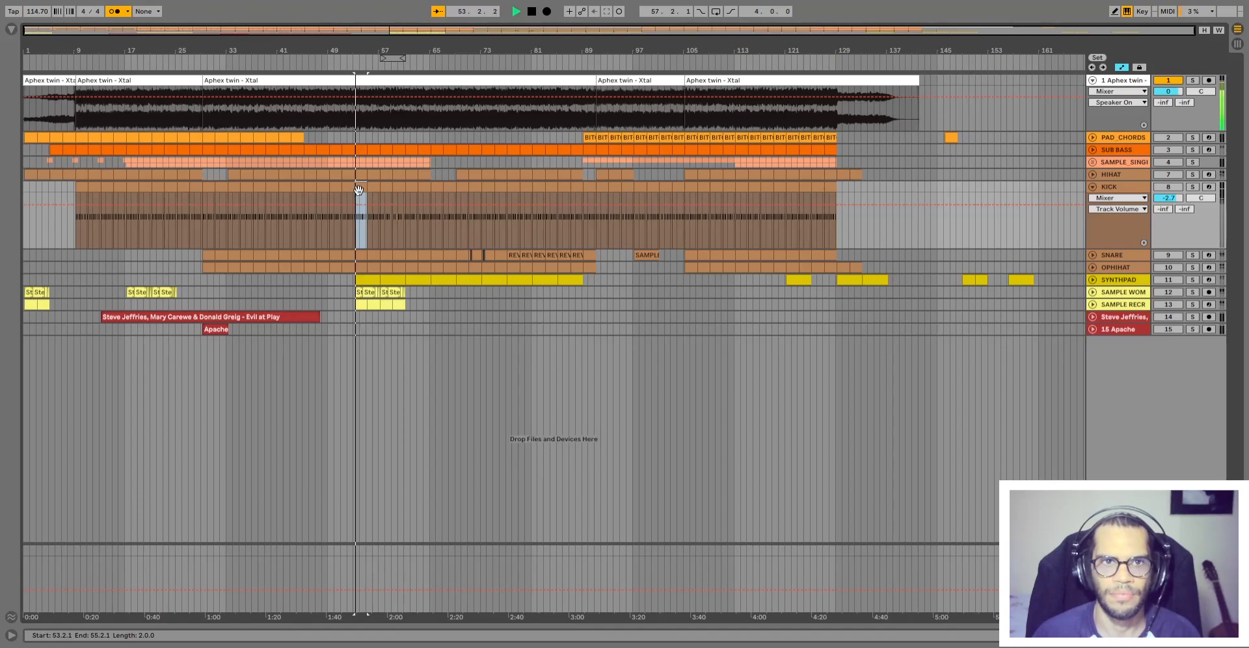
pyautogui.click(511, 189)
pyautogui.press('space')
pyautogui.press('space')
pyautogui.press('space')
# Play the KICK clips at bar 65 and bar 45 with the metronome, and return to the bar 65 clip
pyautogui.moveTo(515, 189); pyautogui.dragTo(436, 187)
pyautogui.press('space')
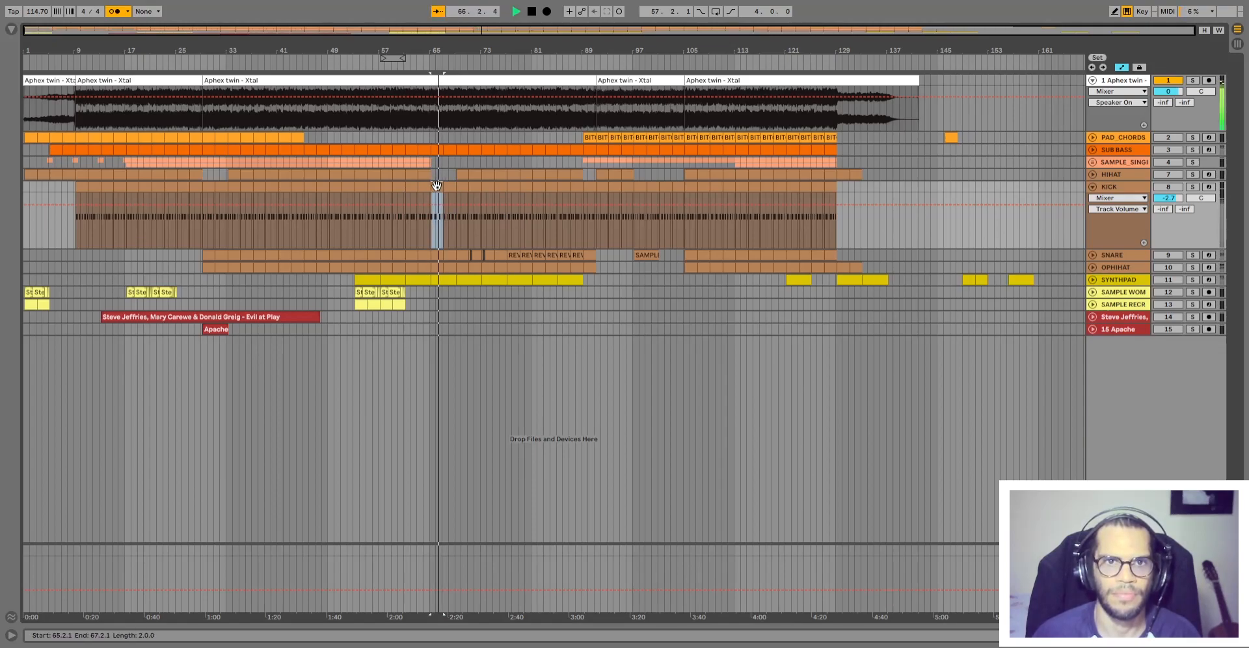
pyautogui.press('space')
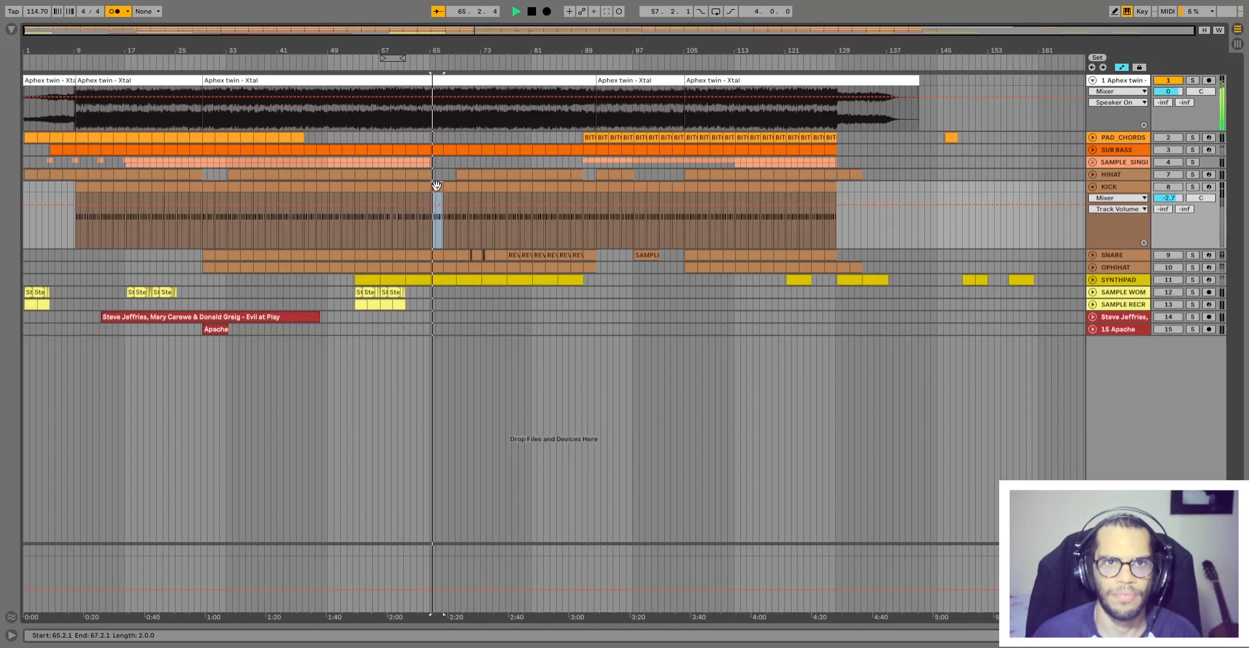
pyautogui.press('space')
pyautogui.click(311, 186)
pyautogui.press('space')
pyautogui.press('space')
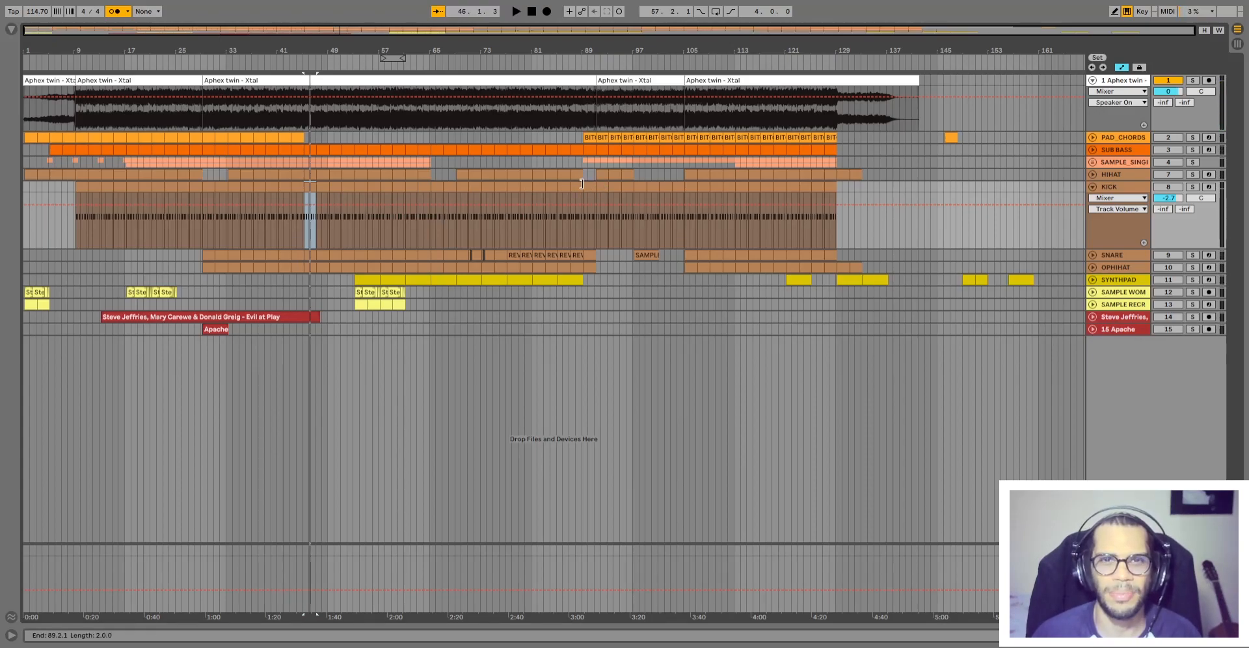
pyautogui.click(437, 190)
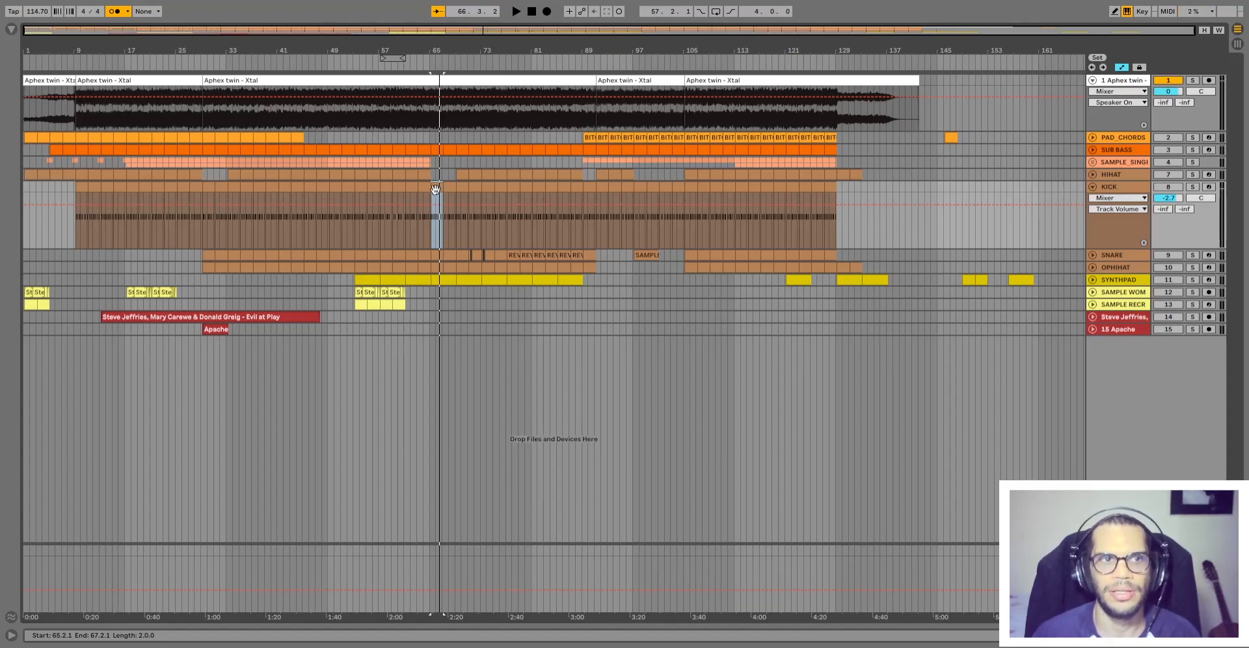
# Undo the deletion of the tempo automation and play the arrangement from about bar 14
pyautogui.hotkey('ctrl', 'z')
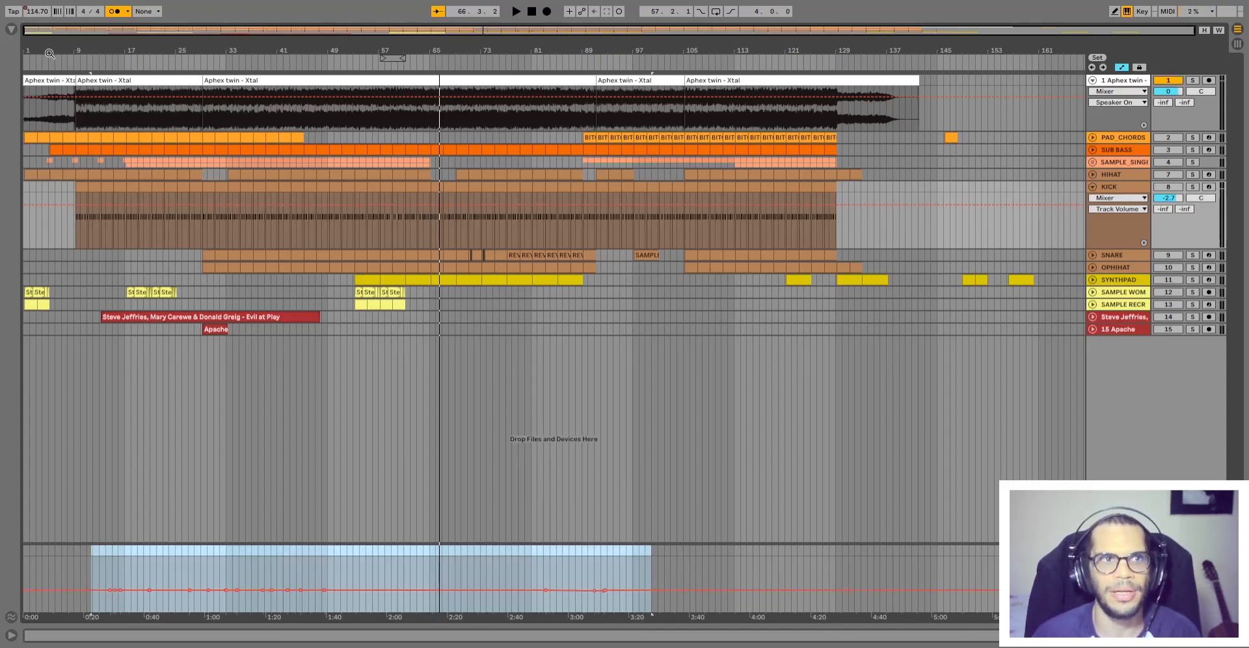
pyautogui.click(614, 566)
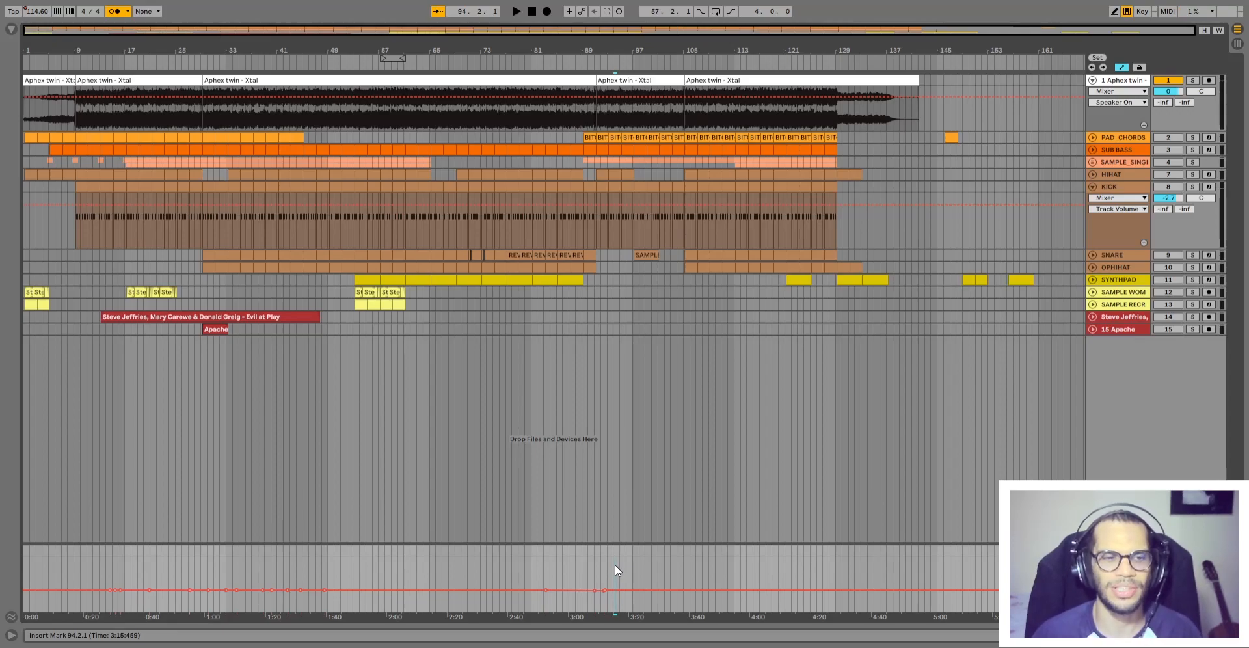
pyautogui.click(108, 565)
pyautogui.press('space')
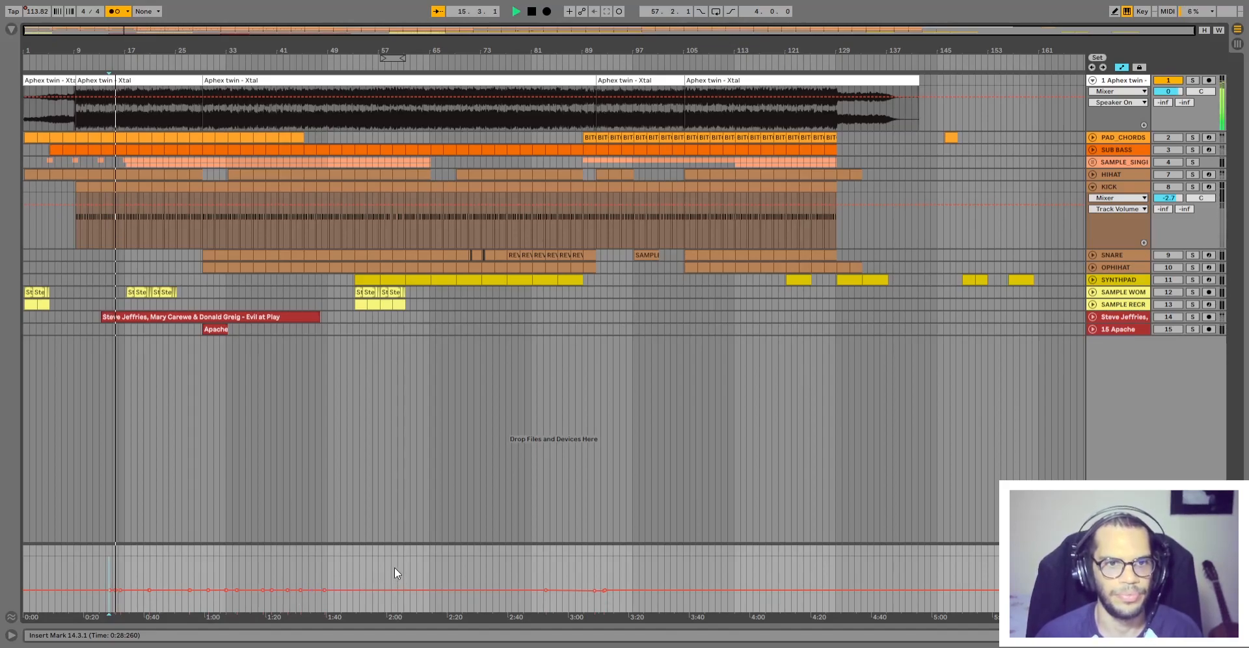
pyautogui.press('space')
# Play the KICK clips at bar 65 and about bar 31 with the tempo automation and metronome active
pyautogui.click(440, 188)
pyautogui.press('space')
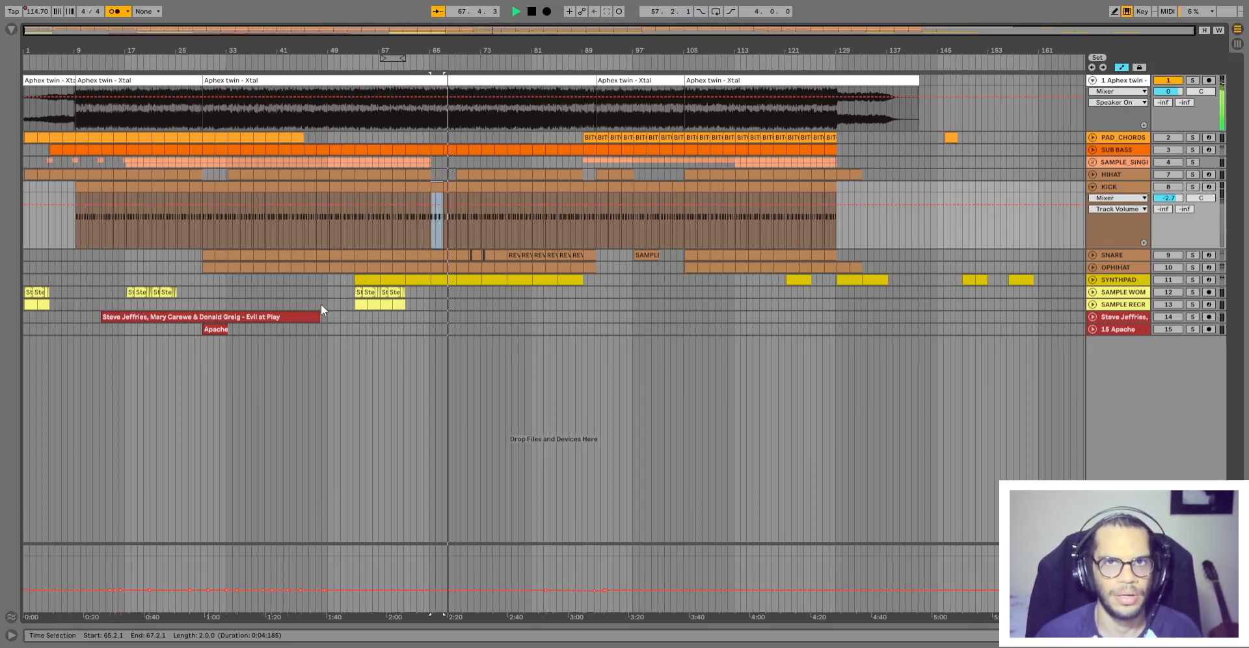
pyautogui.press('space')
pyautogui.click(225, 188)
pyautogui.press('space')
pyautogui.press('space')
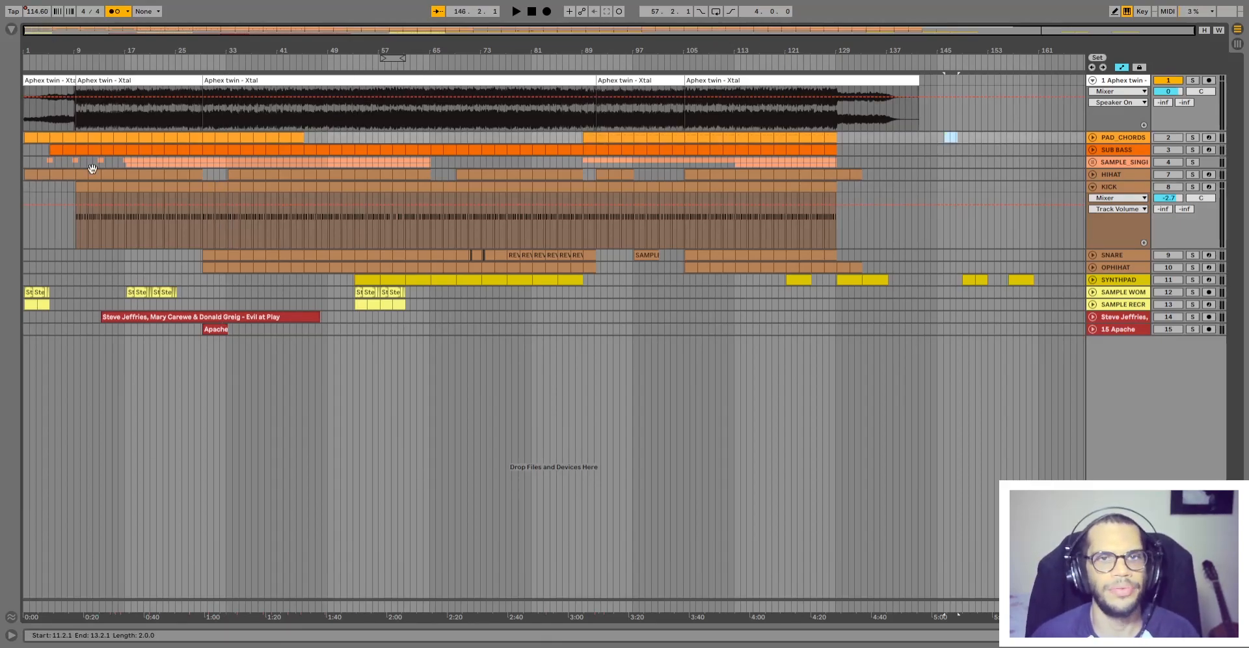
# Select the opening Aphex twin - Xtal clip, turn off the metronome, and play the intro from bar 1
pyautogui.click(45, 79)
pyautogui.press('space')
pyautogui.press('space')
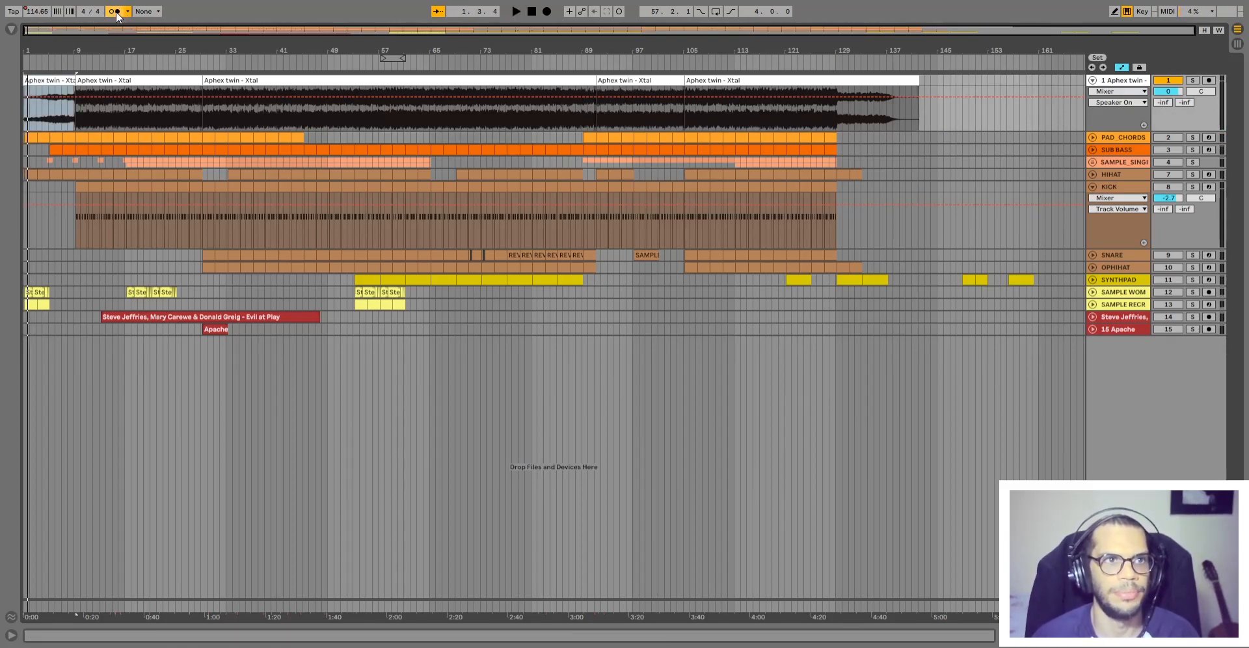
pyautogui.press('space')
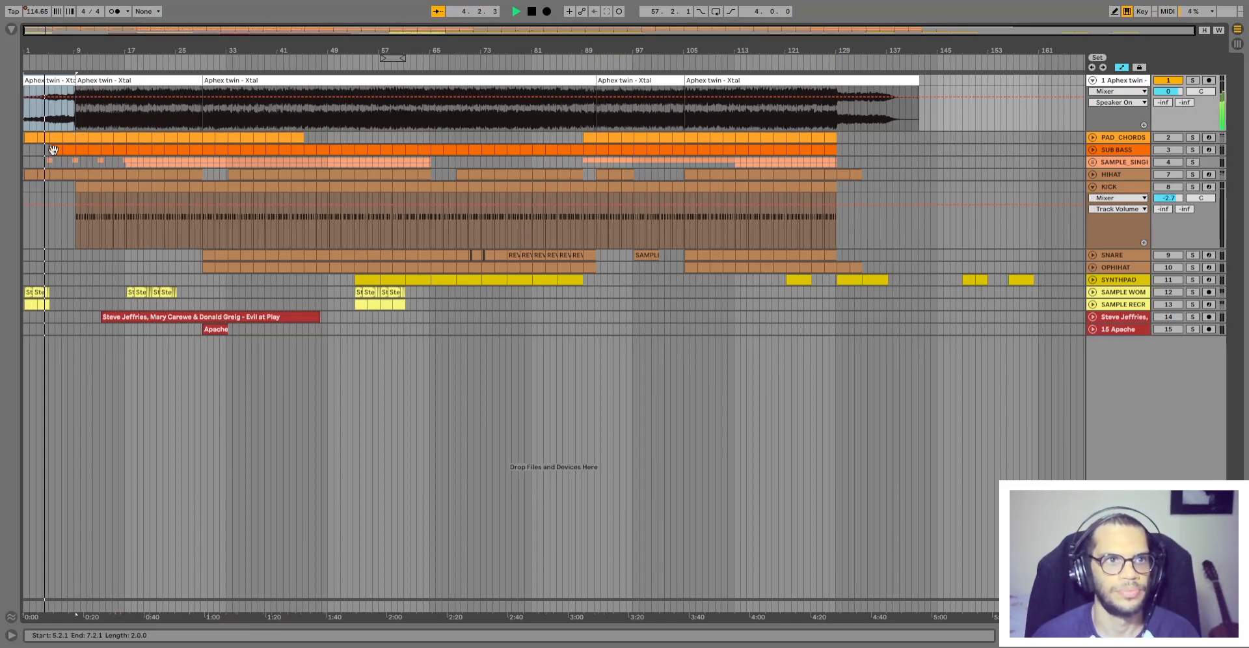
pyautogui.press('space')
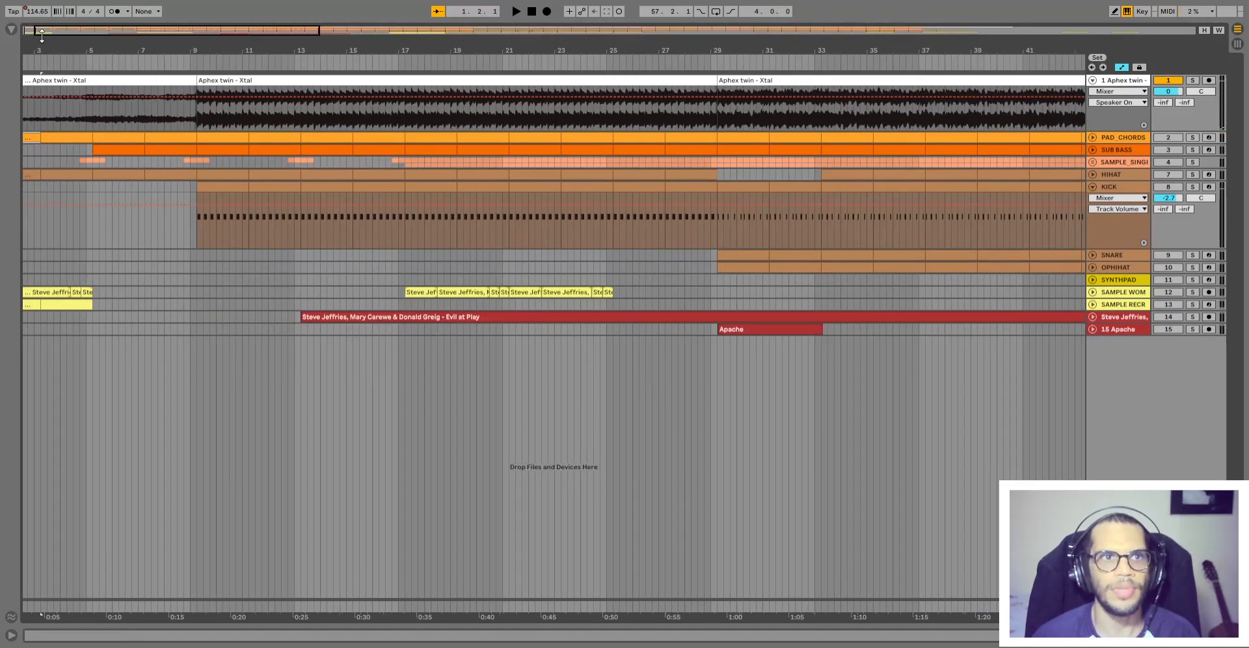
# Expand the PAD_CHORDS track, select its clip from bar 3 to bar 5, and highlight that clip's last beat at 5.1.1
pyautogui.hscroll(-2, 42, 36)
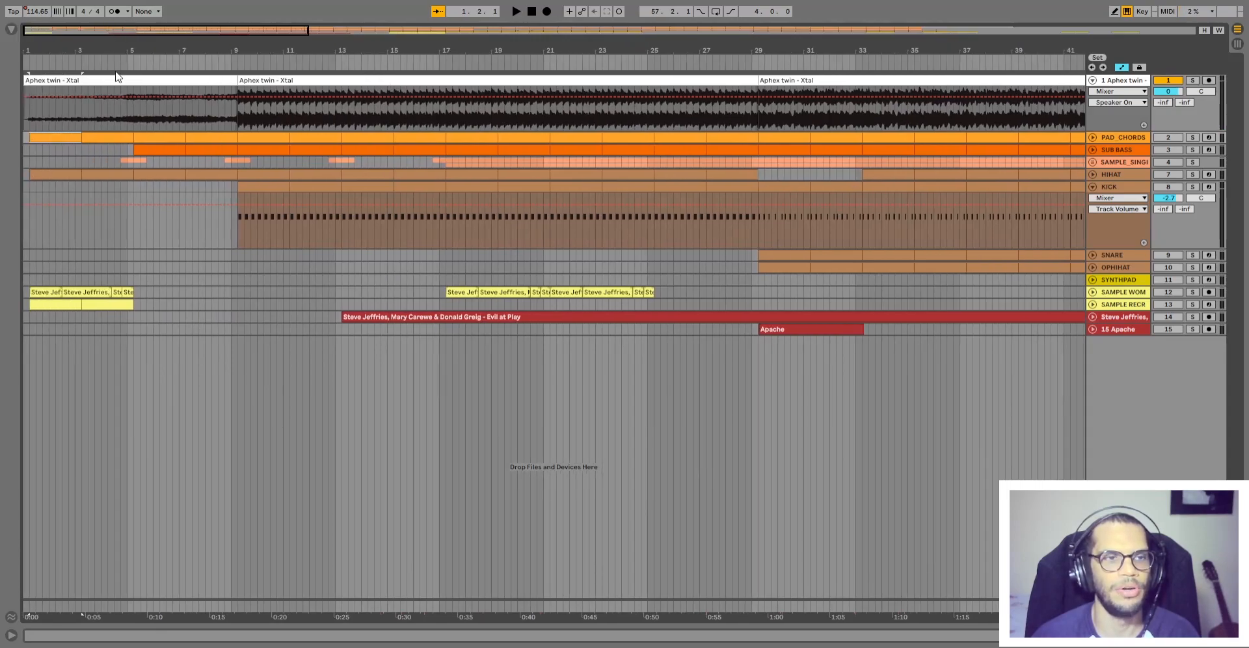
pyautogui.click(1092, 137)
pyautogui.click(102, 137)
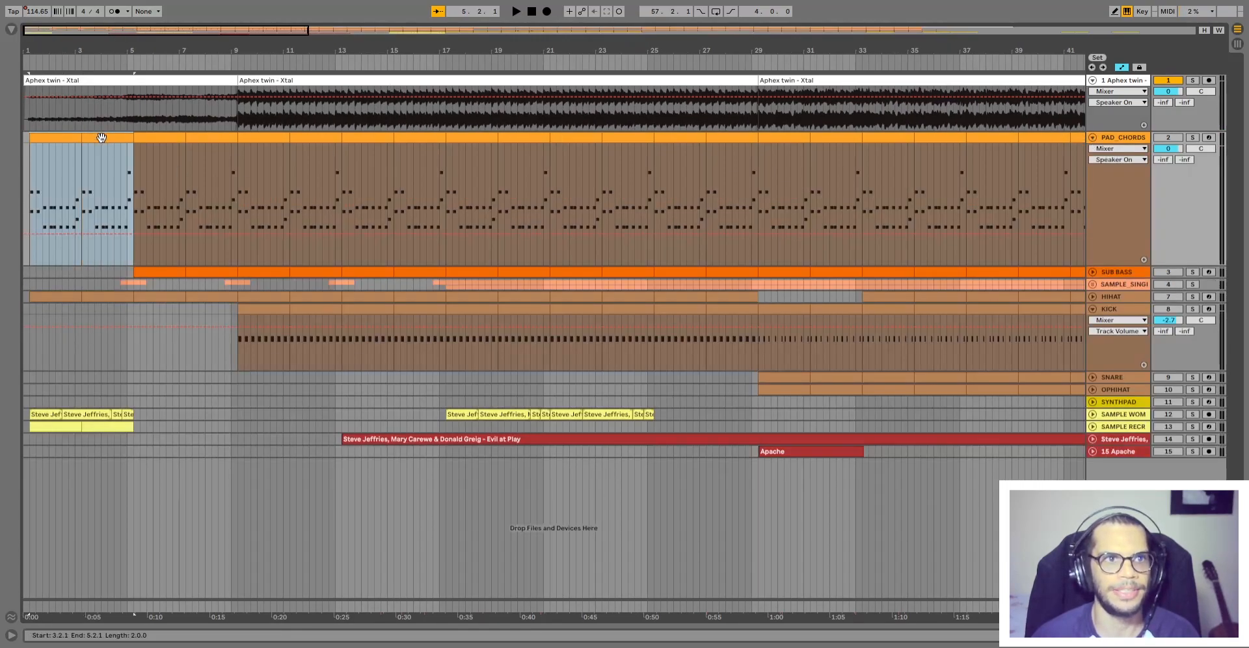
pyautogui.click(101, 137)
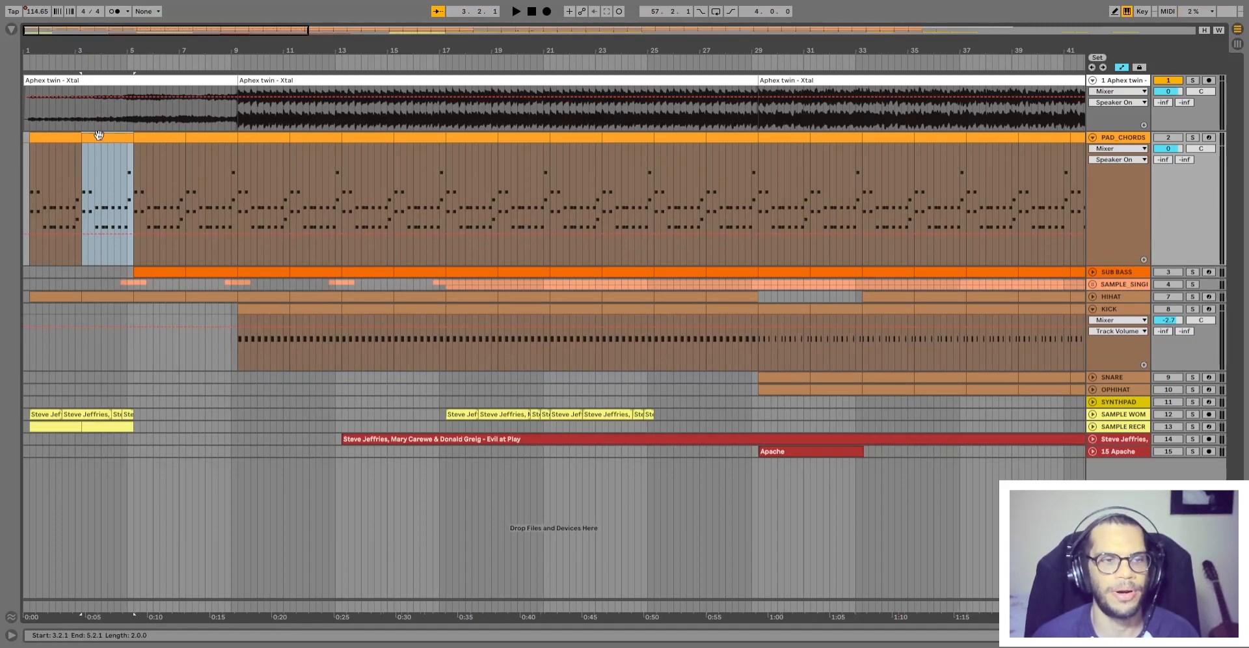
pyautogui.moveTo(127, 167); pyautogui.dragTo(131, 167)
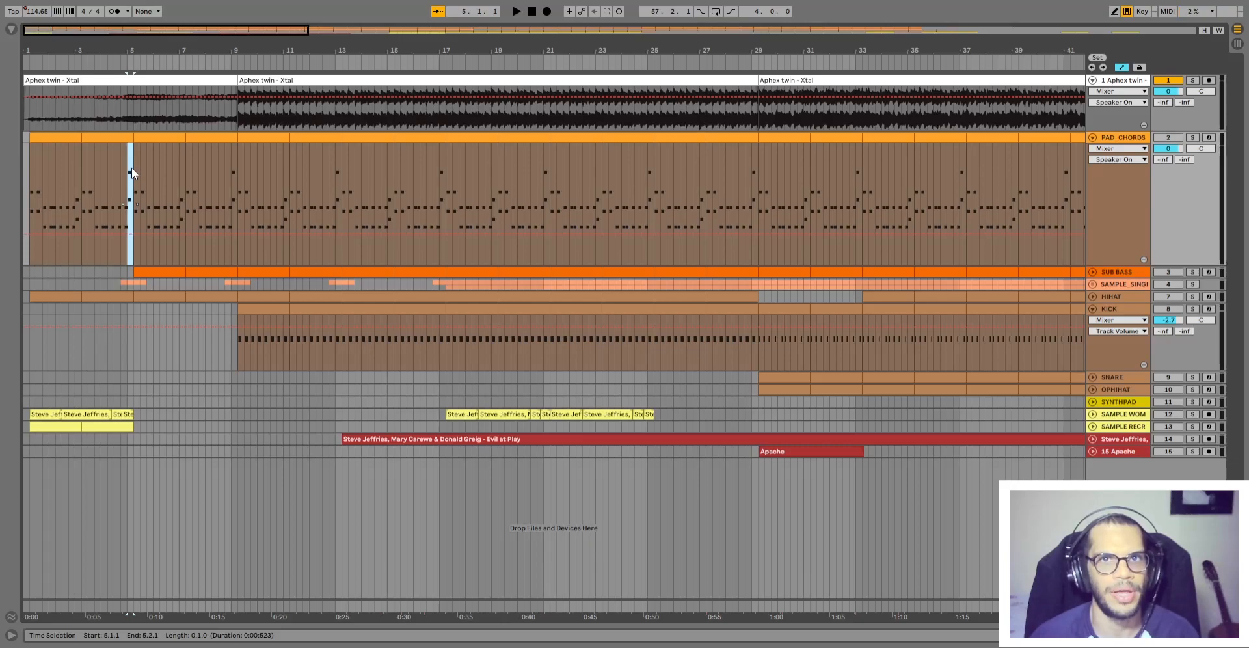
# Loop the first four bars of PAD_CHORDS starting at 1.2.1 and play the loop
pyautogui.moveTo(102, 154); pyautogui.dragTo(75, 135)
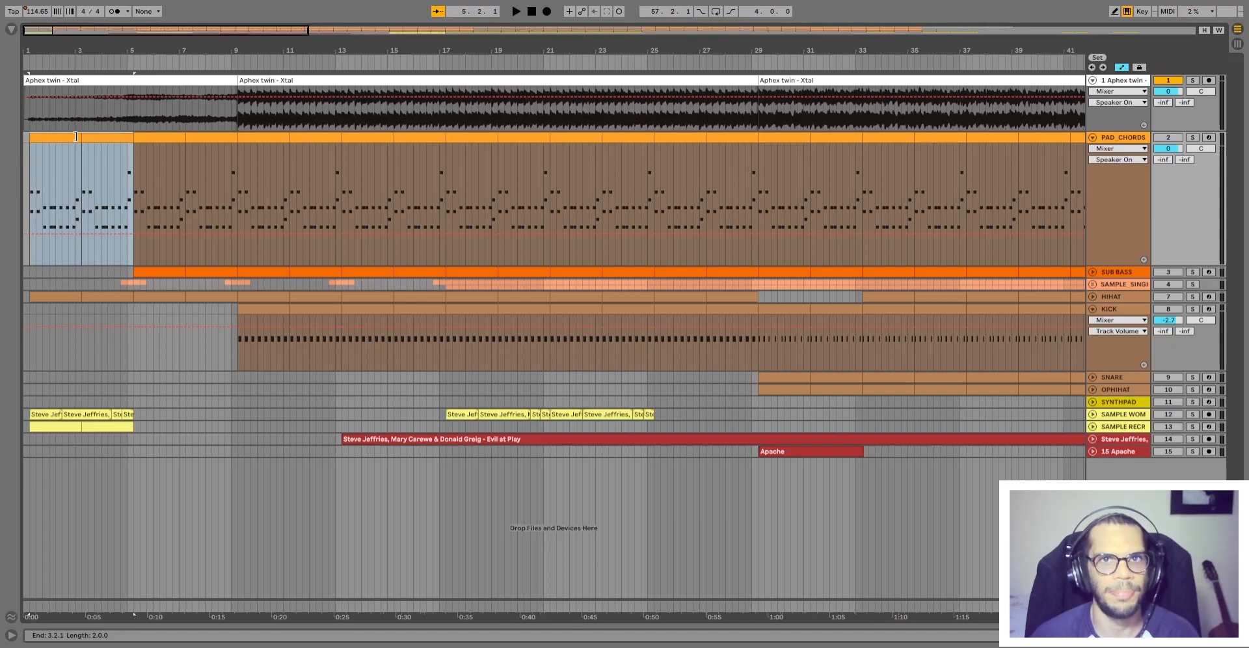
pyautogui.hotkey('ctrl', 'l')
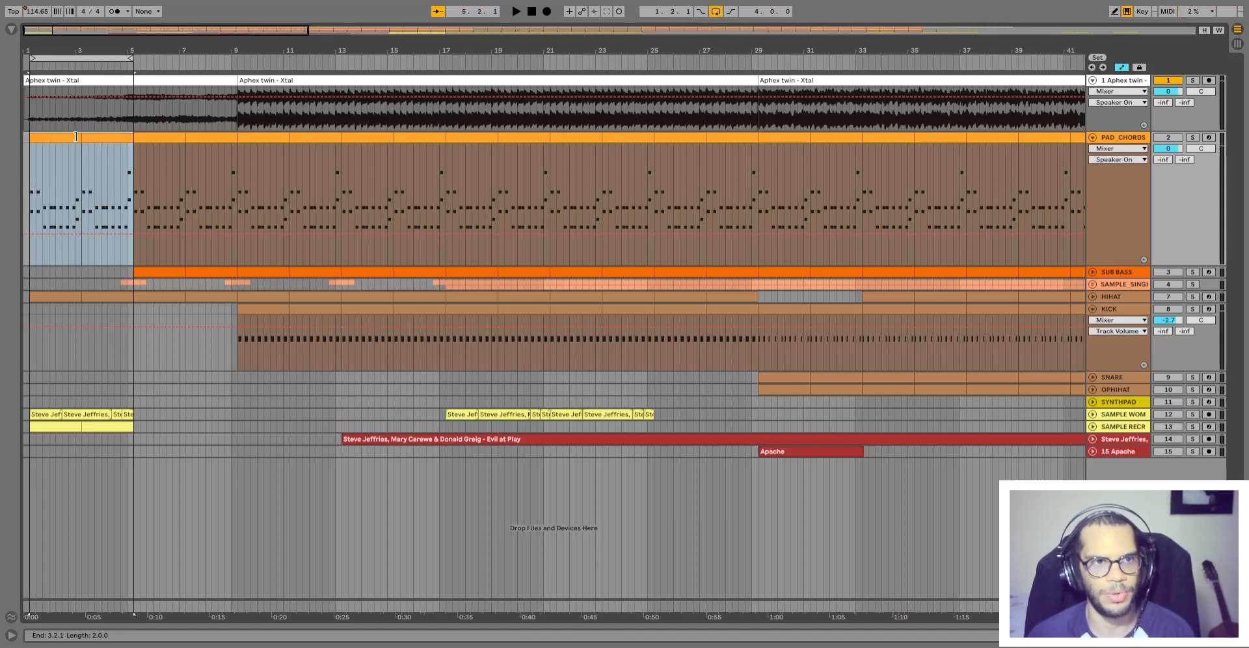
pyautogui.press('space')
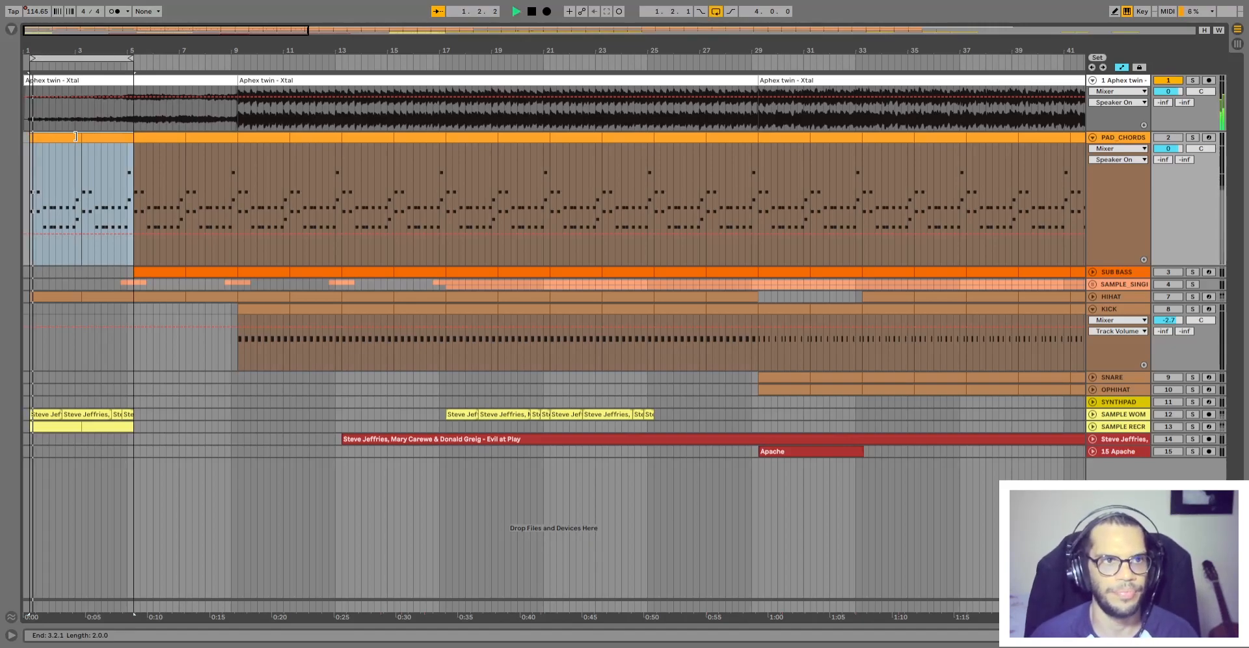
# During playback, highlight the PAD_CHORDS beat at 3.1.1 and mark the high note at 5.1.1
pyautogui.click(76, 179)
pyautogui.moveTo(75, 179); pyautogui.dragTo(83, 182)
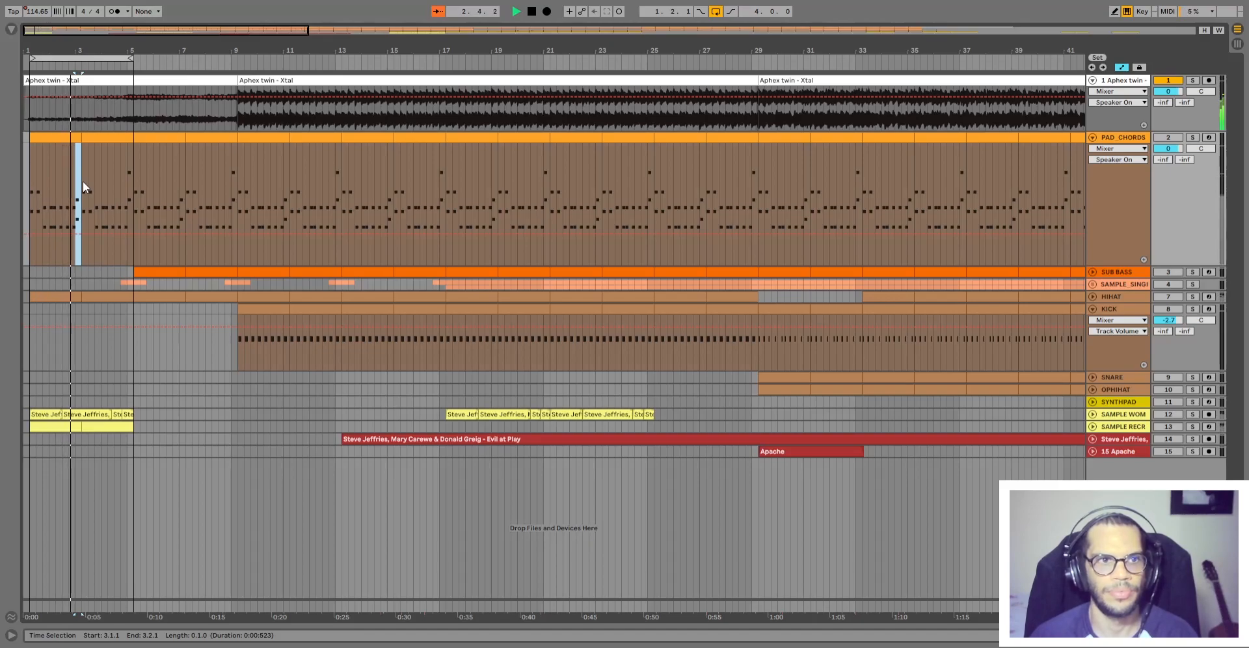
pyautogui.click(127, 182)
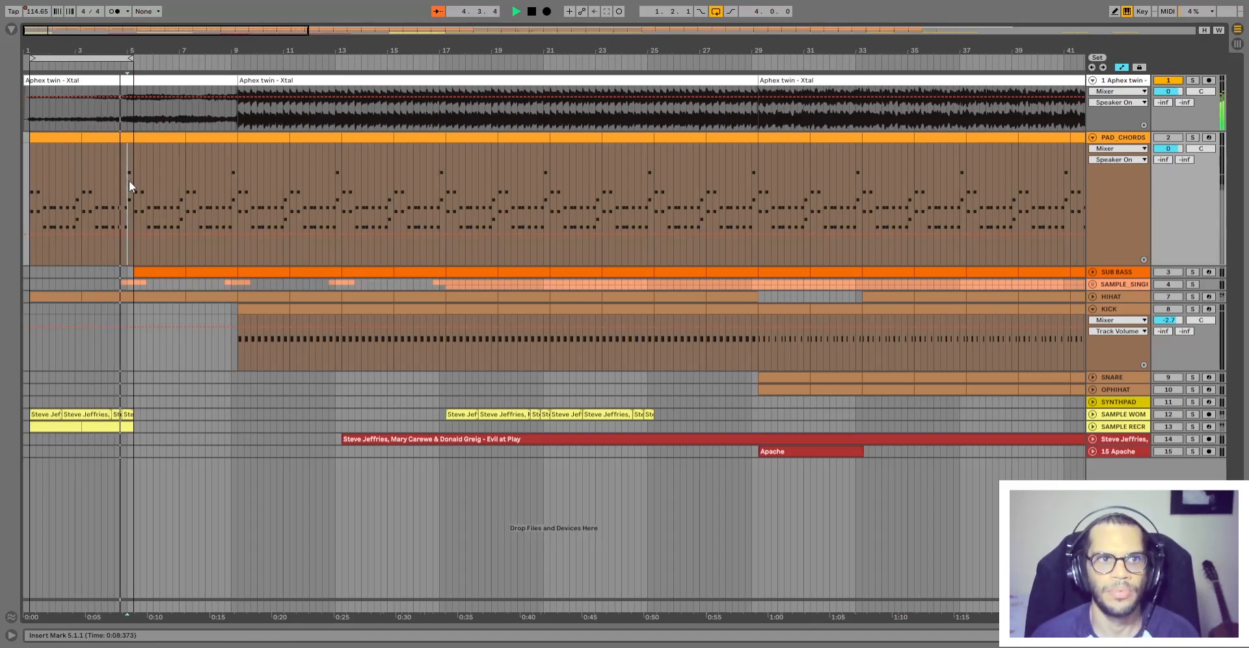
# Replay the PAD_CHORDS phrase endings at 3.1.1 and 5.1.1, and move the four-bar loop to start at 5.2.1
pyautogui.press('space')
pyautogui.moveTo(127, 182); pyautogui.dragTo(80, 186)
pyautogui.click(79, 189)
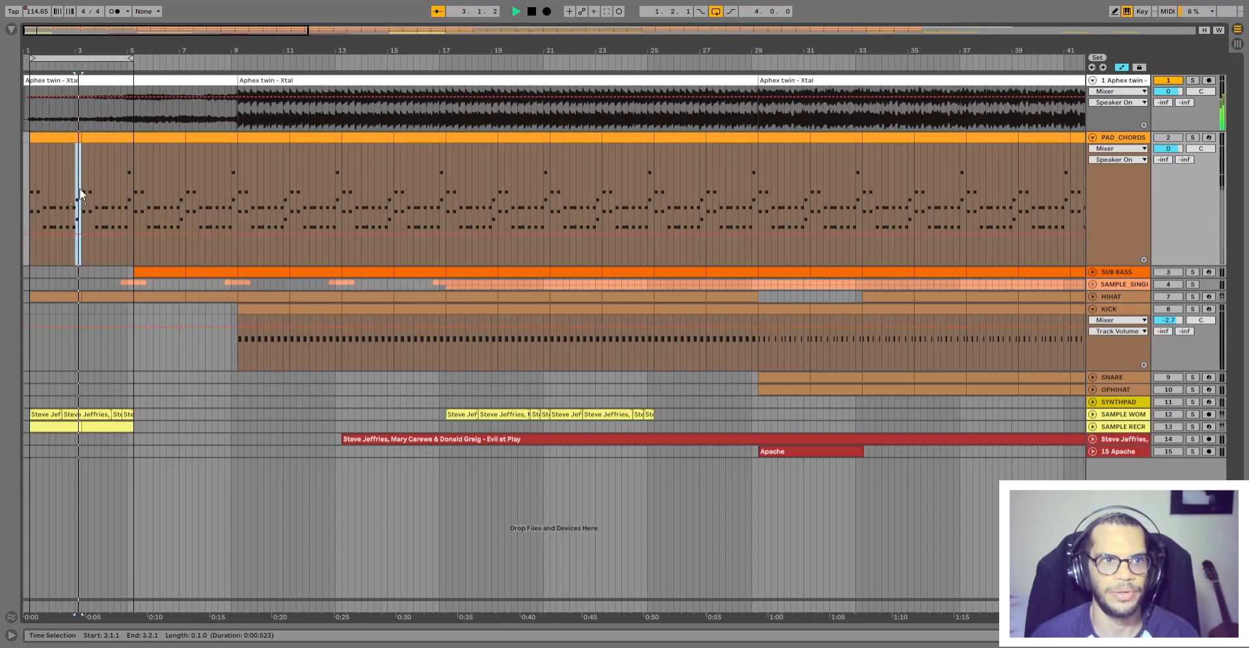
pyautogui.click(128, 182)
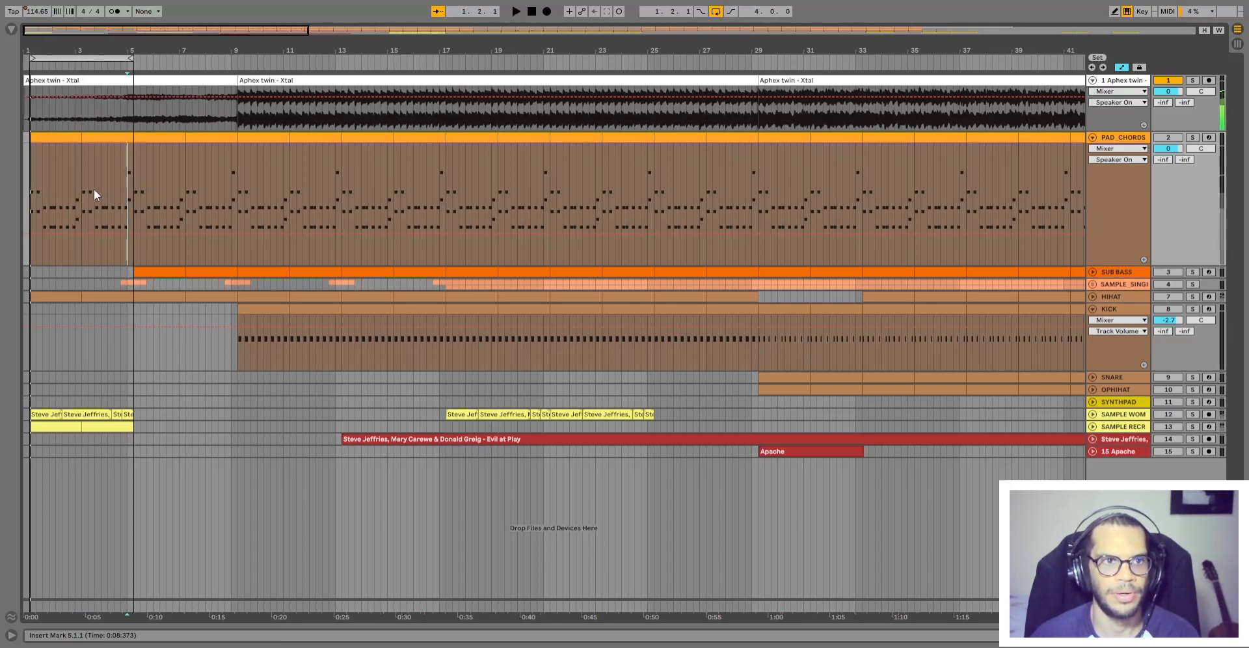
pyautogui.click(75, 193)
pyautogui.press('space')
pyautogui.click(127, 190)
pyautogui.press('space')
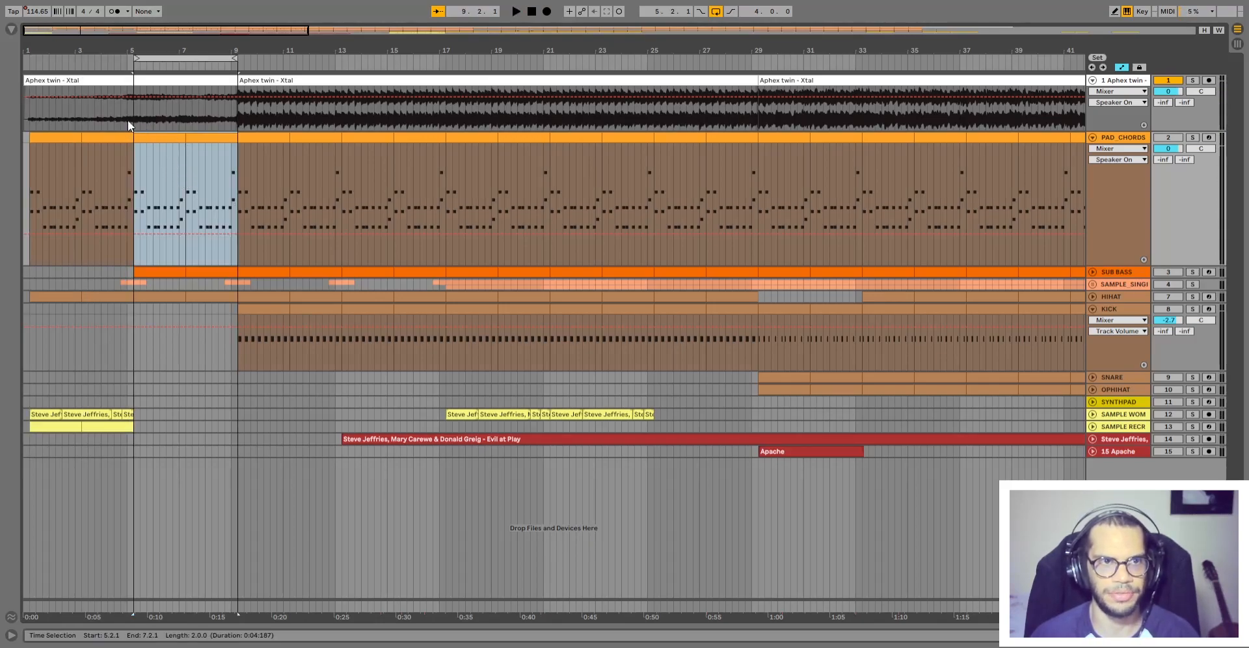
# Play the PAD_CHORDS phrase endings at 7.1.1 and 9.1.1, and select the clip from bar 5 to bar 7
pyautogui.click(175, 189)
pyautogui.press('space')
pyautogui.click(177, 188)
pyautogui.press('space')
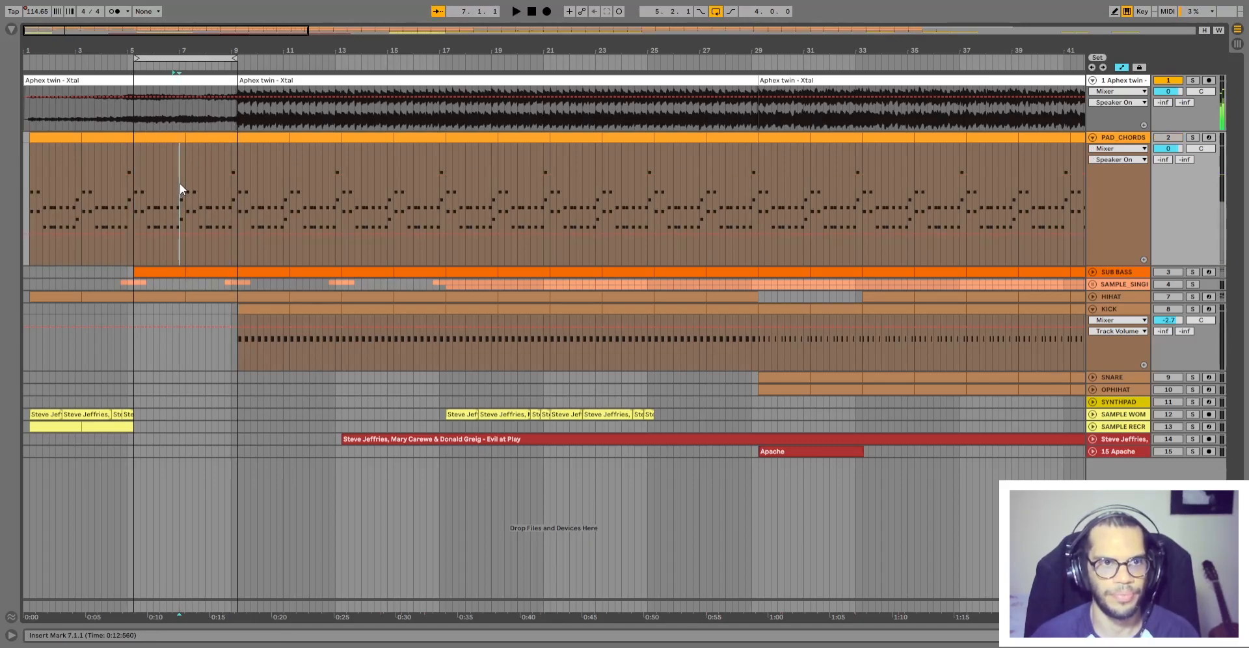
pyautogui.click(230, 187)
pyautogui.press('space')
pyautogui.press('space')
pyautogui.press('space')
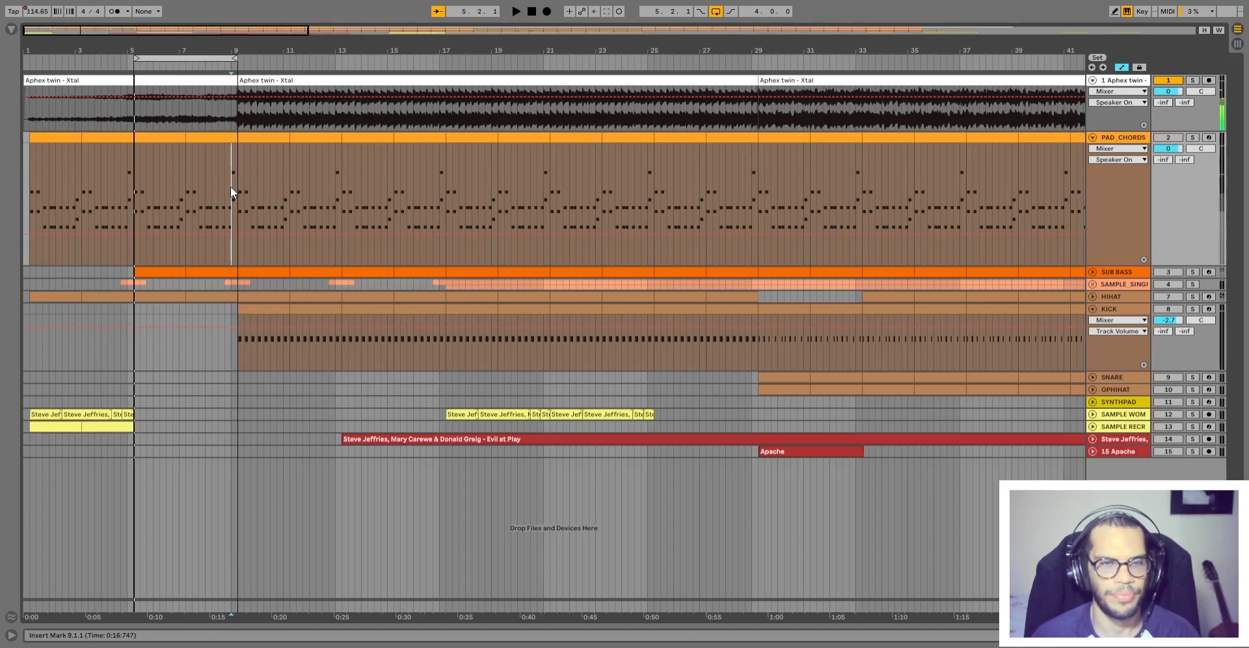
pyautogui.click(162, 138)
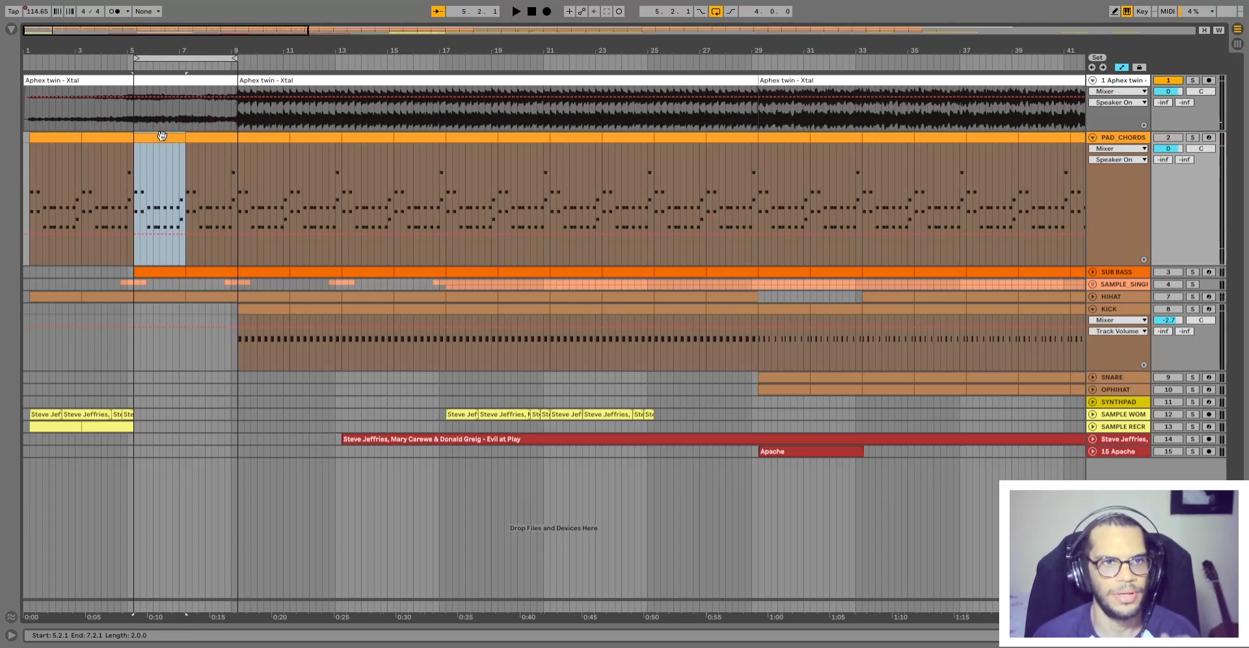
# Select the two PAD_CHORDS clips between bars 5 and 9 and examine their notes together in the piano roll
pyautogui.keyDown('shift'); pyautogui.click(213, 140); pyautogui.keyUp('shift')
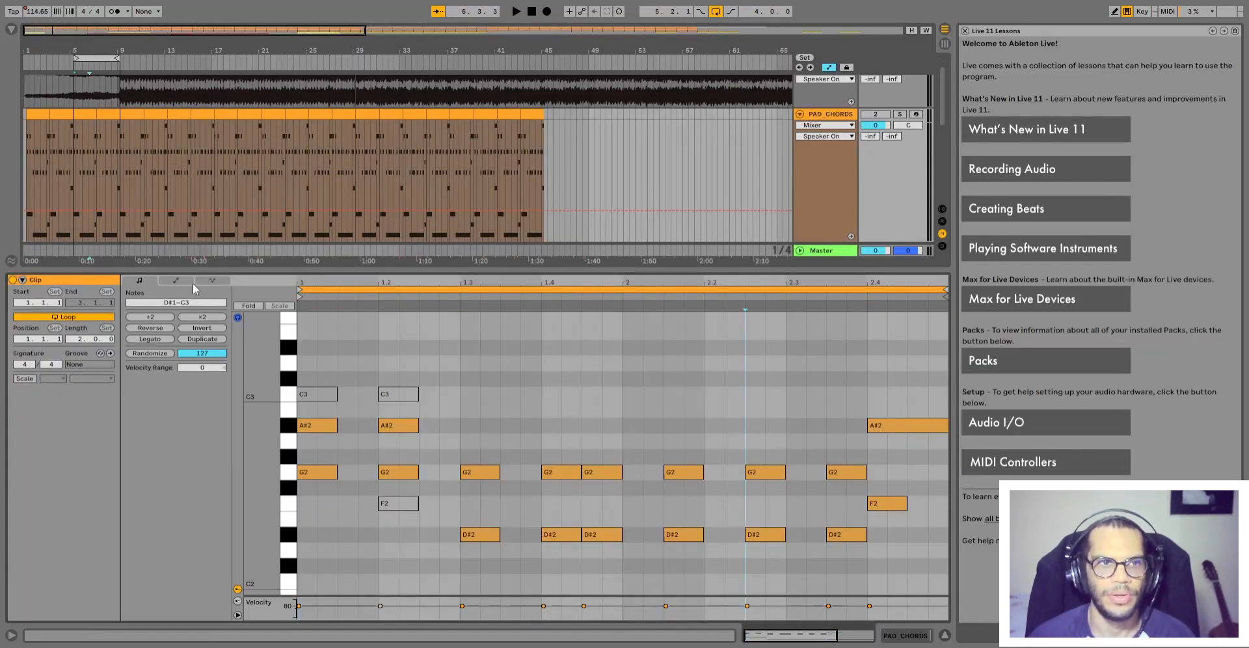
pyautogui.click(87, 115)
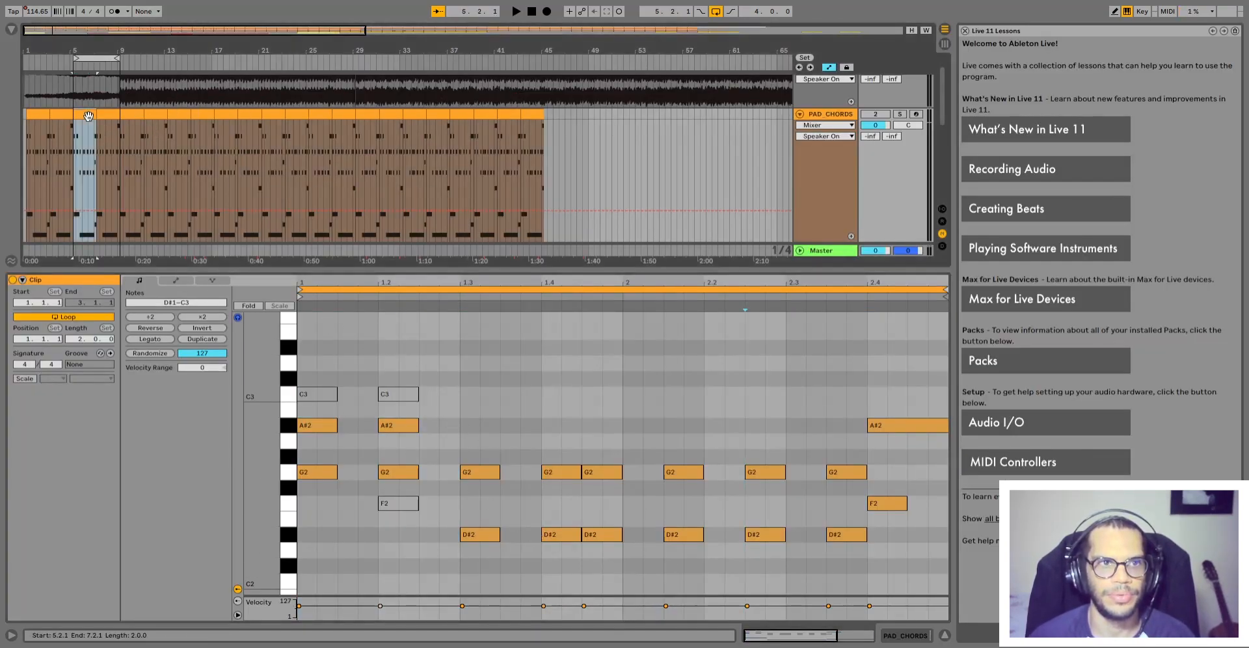
pyautogui.keyDown('shift'); pyautogui.click(112, 112); pyautogui.keyUp('shift')
pyautogui.click(455, 393)
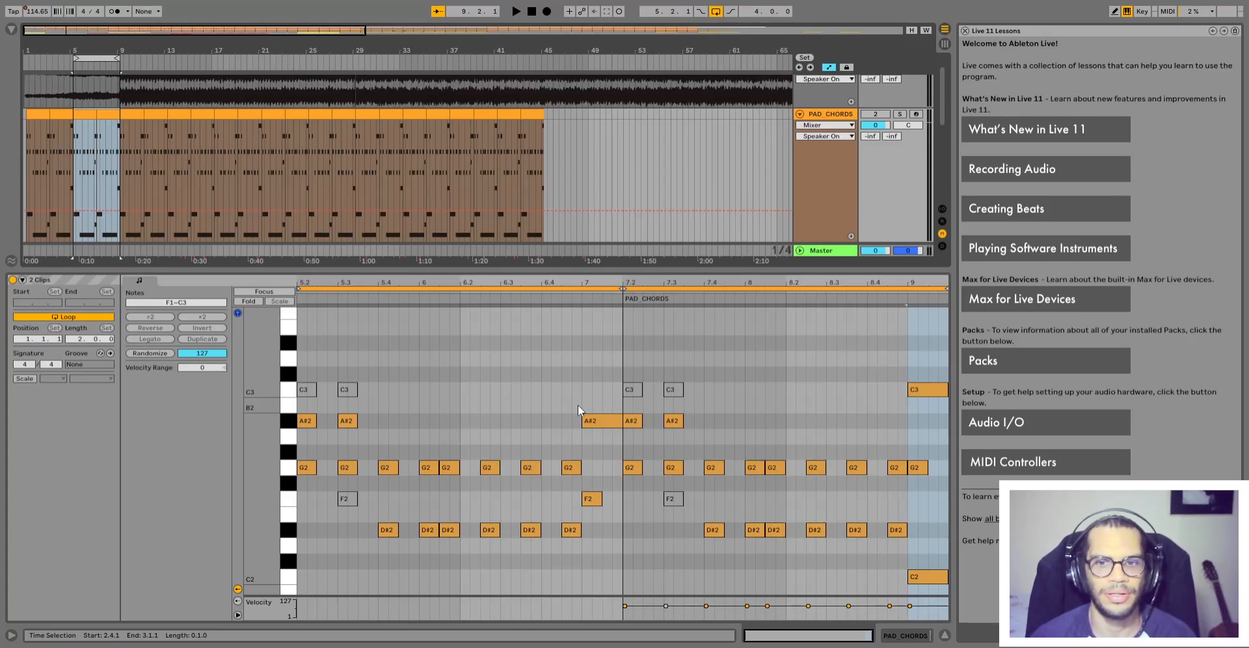
pyautogui.scroll(2, 368, 424)
pyautogui.click(604, 404)
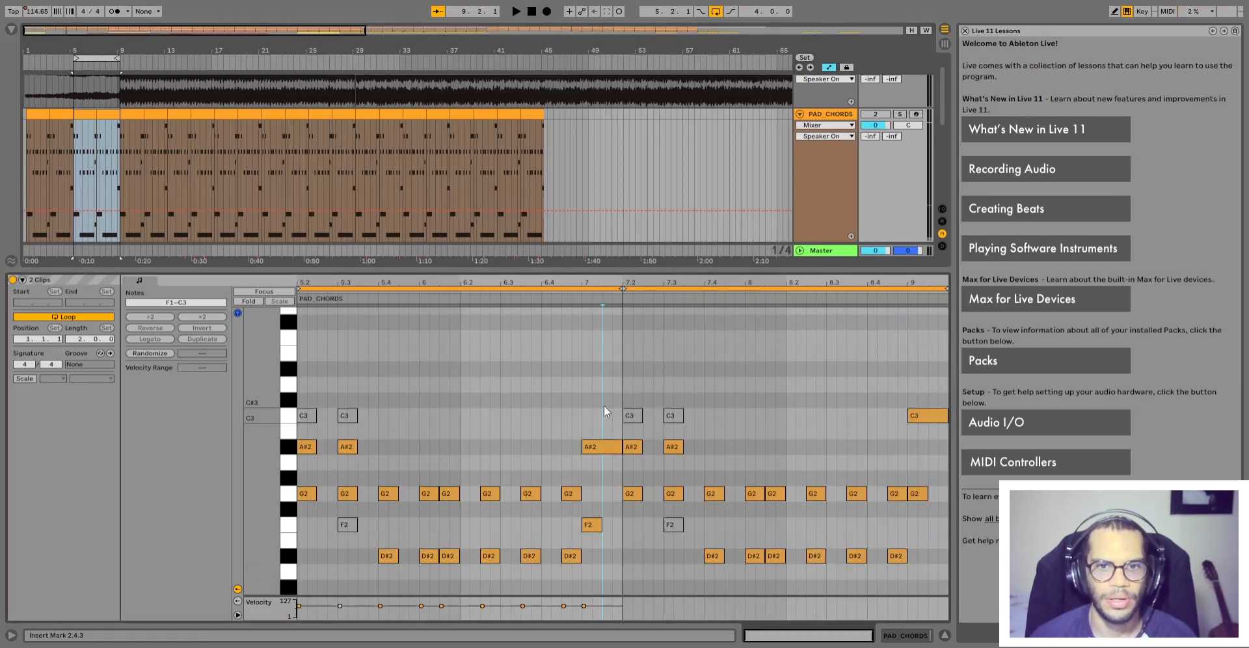
pyautogui.scroll(-1, 410, 464)
pyautogui.scroll(-1, 410, 465)
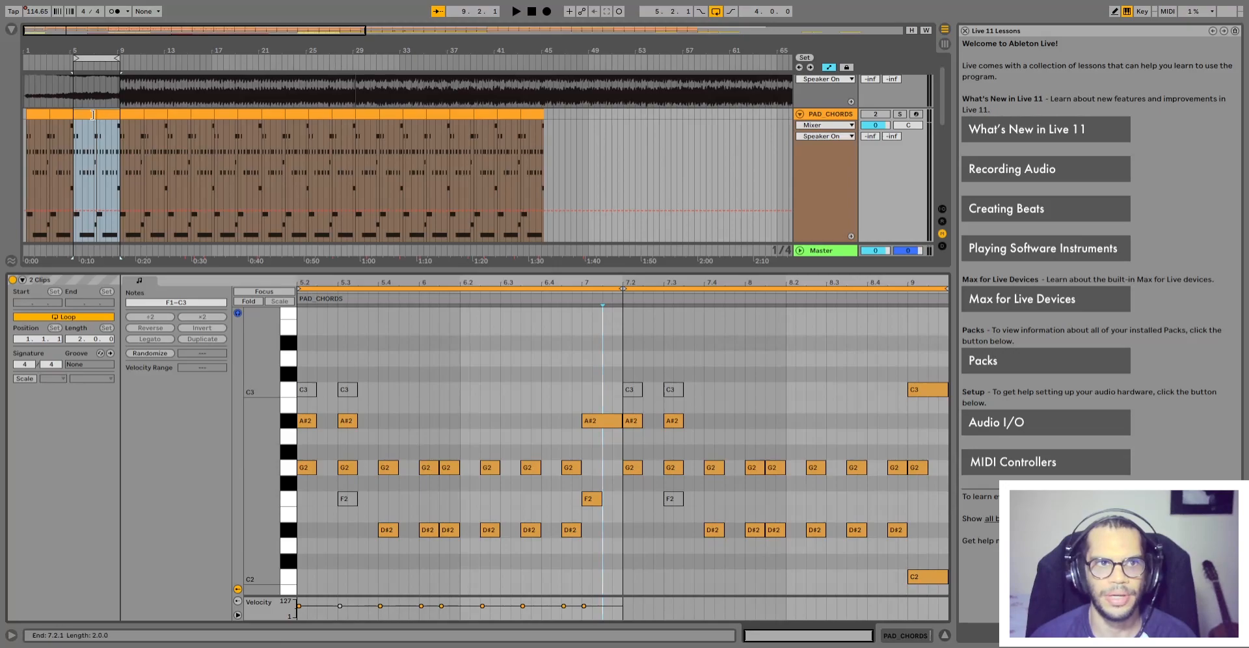
# Lower the two muted C3 notes at 5.2 and 5.3 to D2 and activate them
pyautogui.click(316, 449)
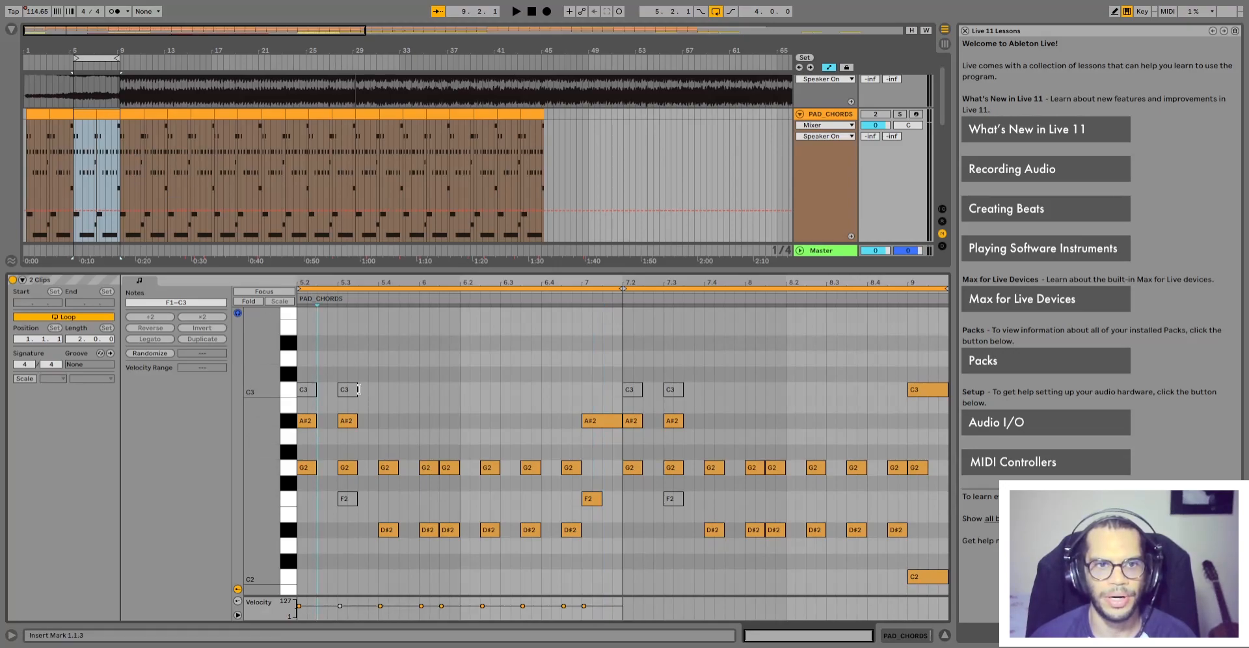
pyautogui.moveTo(354, 482); pyautogui.dragTo(305, 418)
pyautogui.scroll(3, 369, 496)
pyautogui.scroll(2, 369, 497)
pyautogui.scroll(-3, 380, 485)
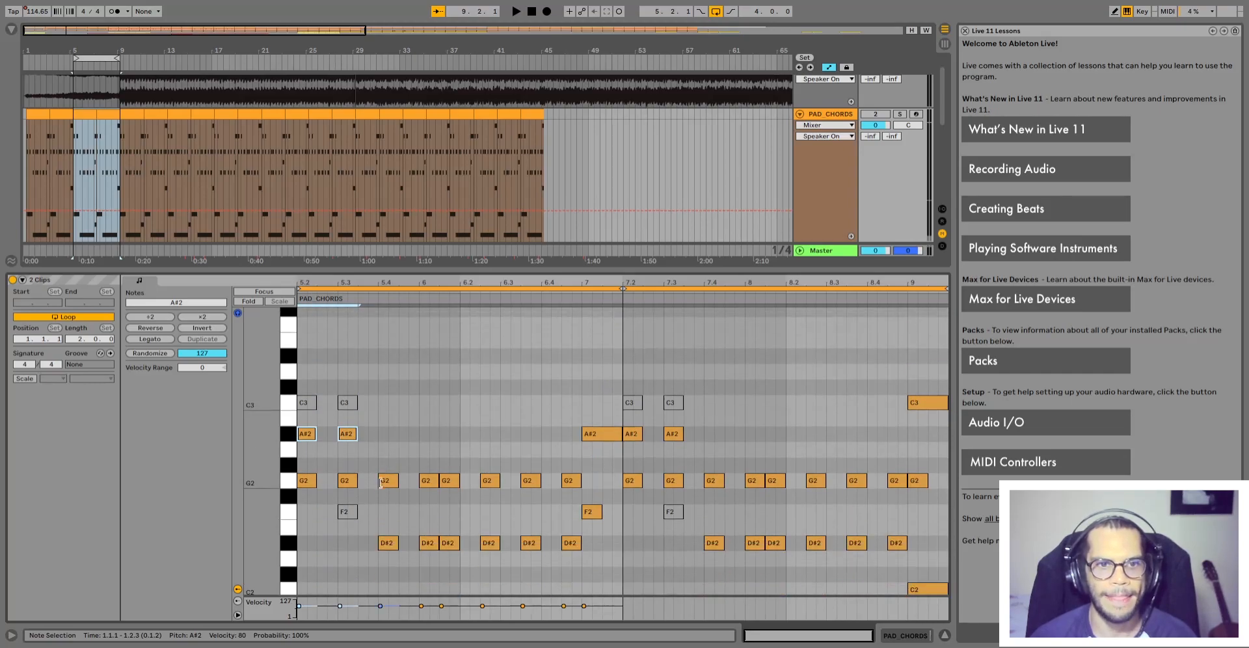
pyautogui.moveTo(397, 422); pyautogui.dragTo(306, 399)
pyautogui.press('Down')
pyautogui.press('Down')
pyautogui.press('Down')
pyautogui.press('Down')
pyautogui.press('Down')
pyautogui.press('Down')
pyautogui.press('Down')
pyautogui.press('Down')
pyautogui.press('Down')
pyautogui.press('Down')
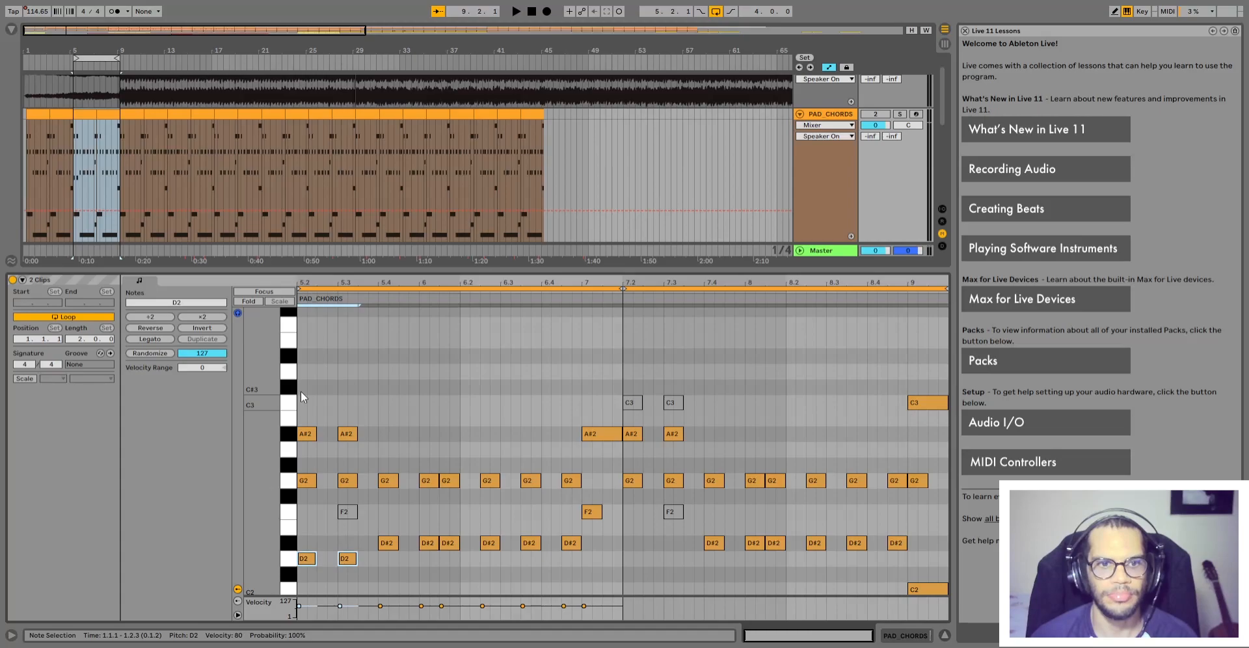
# Mute the two D2 notes and delete the muted F2 note at 5.3
pyautogui.scroll(-2, 301, 391)
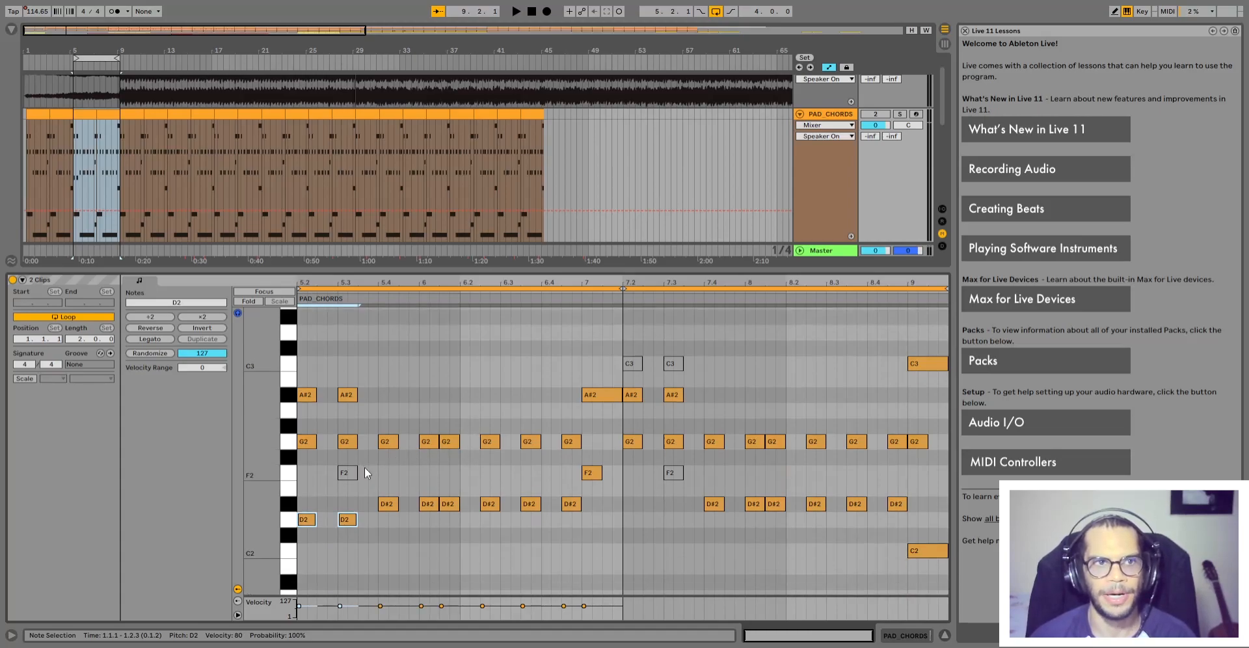
pyautogui.scroll(-1, 364, 467)
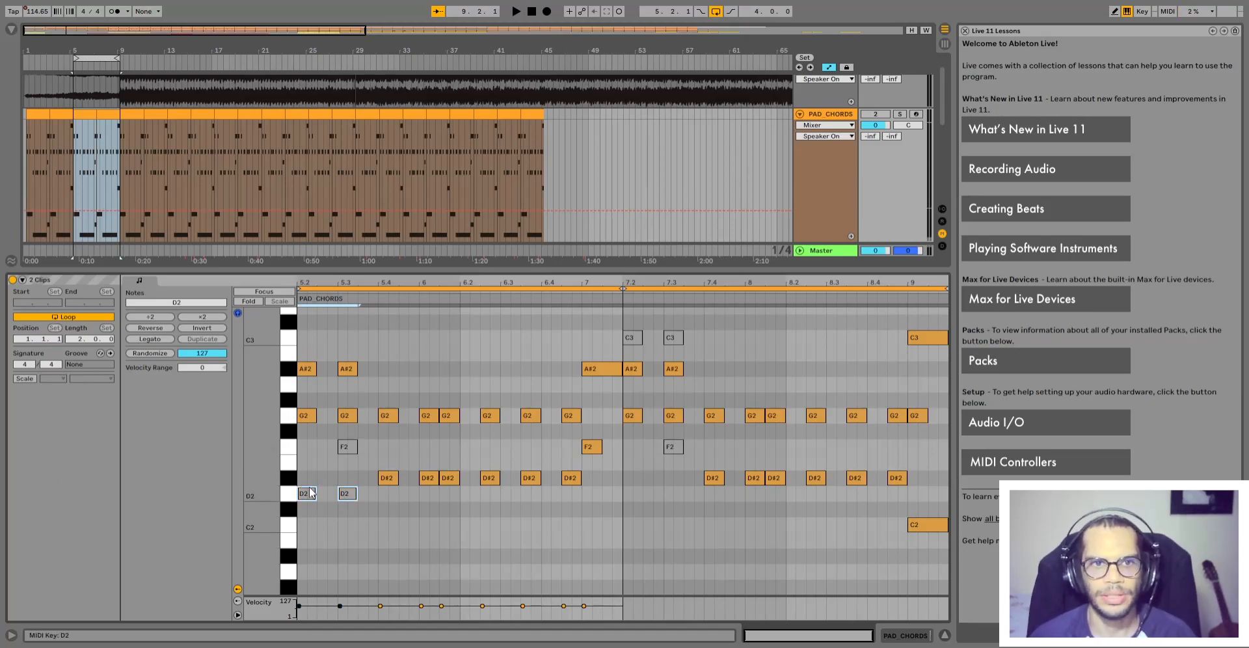
pyautogui.scroll(1, 352, 455)
pyautogui.moveTo(355, 458); pyautogui.dragTo(312, 377)
pyautogui.doubleClick(345, 473)
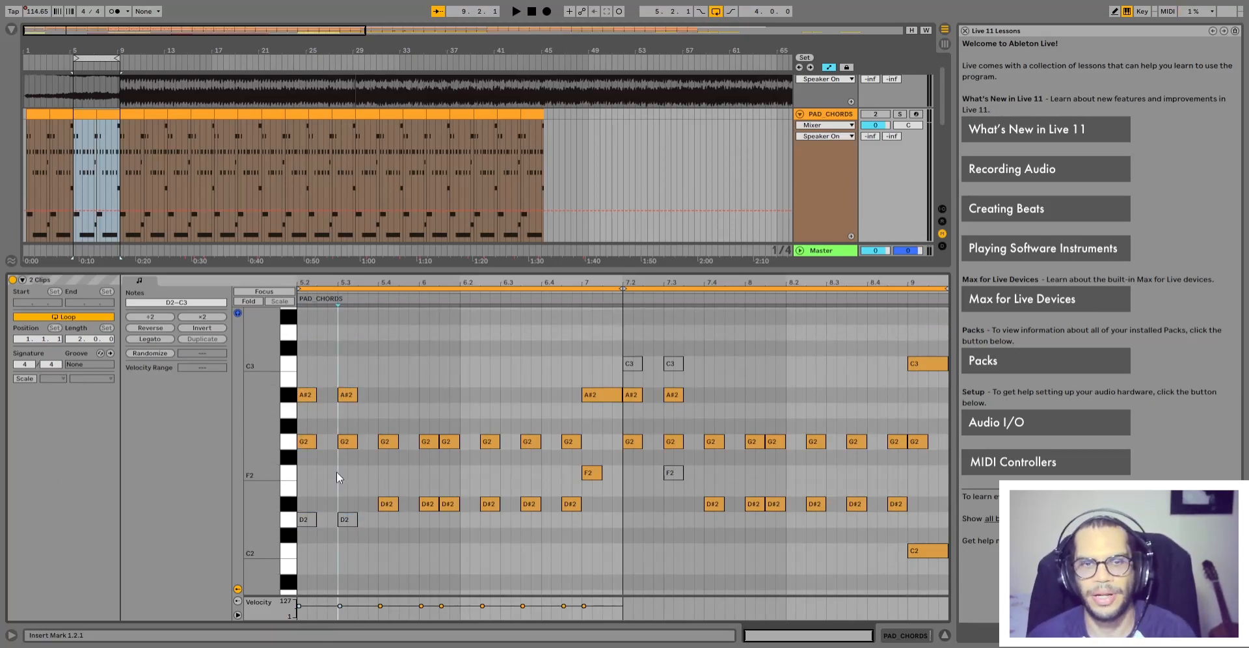
pyautogui.moveTo(387, 535); pyautogui.dragTo(306, 525)
pyautogui.click(339, 537)
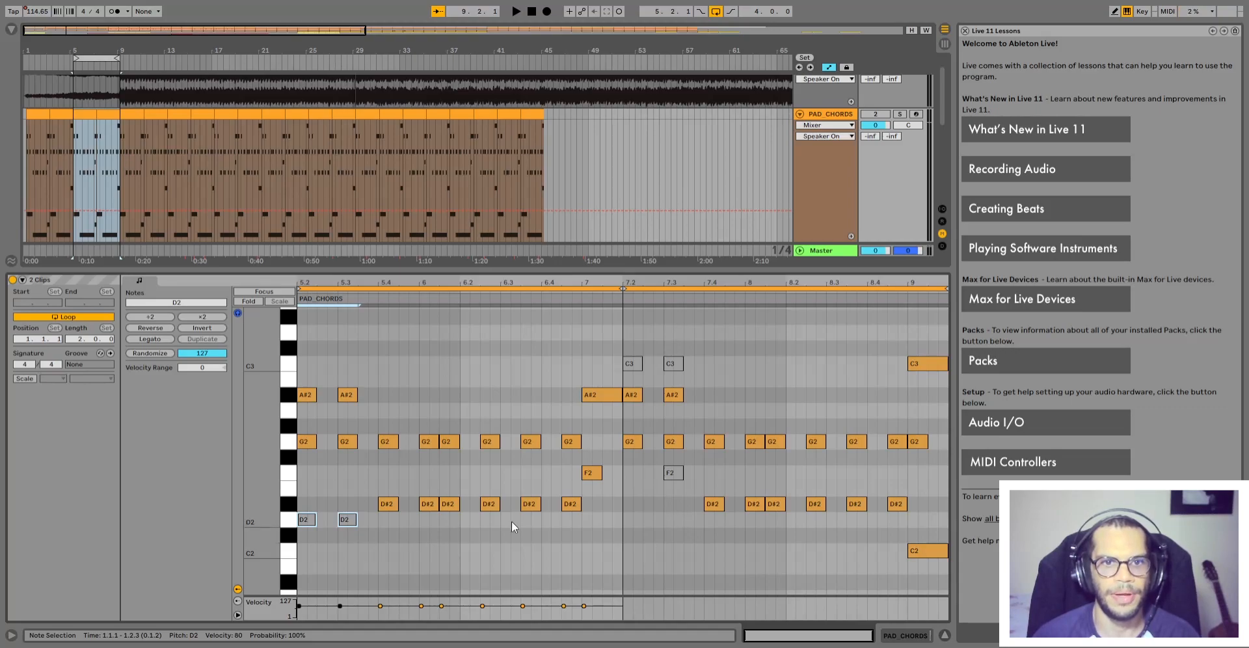
# Examine the chord notes of the first clip from 5.2 to 7.2 against the bass notes below them
pyautogui.scroll(1, 540, 532)
pyautogui.moveTo(306, 393); pyautogui.dragTo(600, 525)
pyautogui.scroll(-2, 599, 524)
pyautogui.click(600, 524)
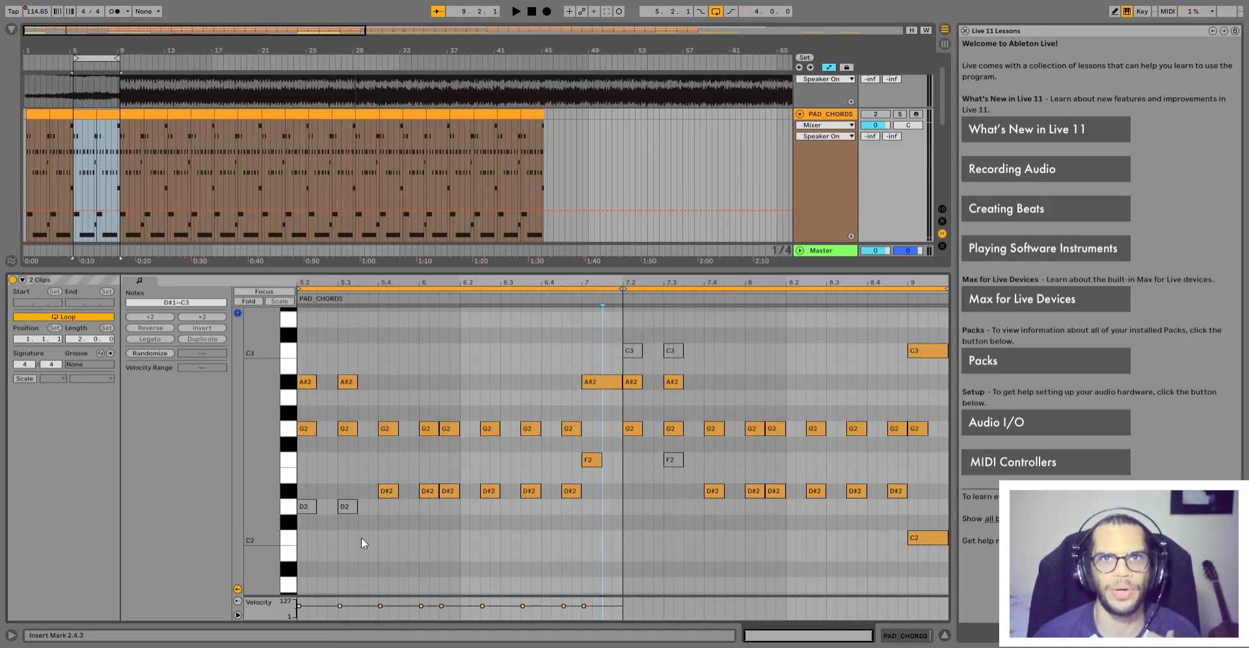
pyautogui.scroll(-1, 361, 533)
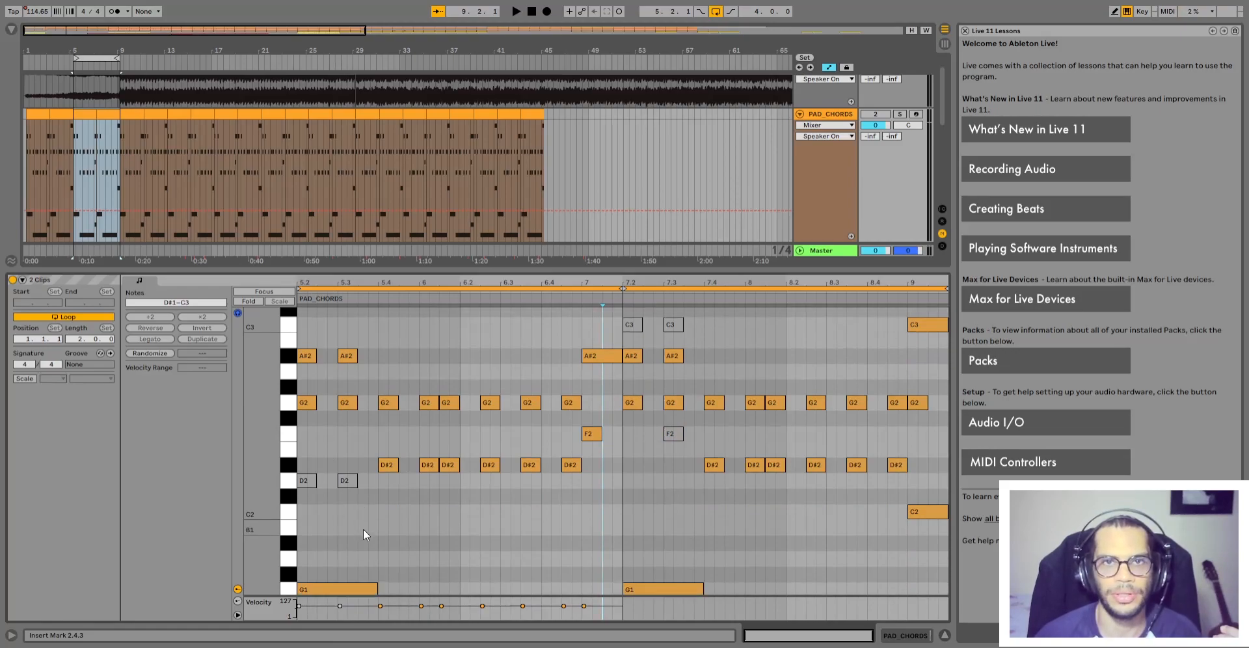
pyautogui.scroll(1, 364, 527)
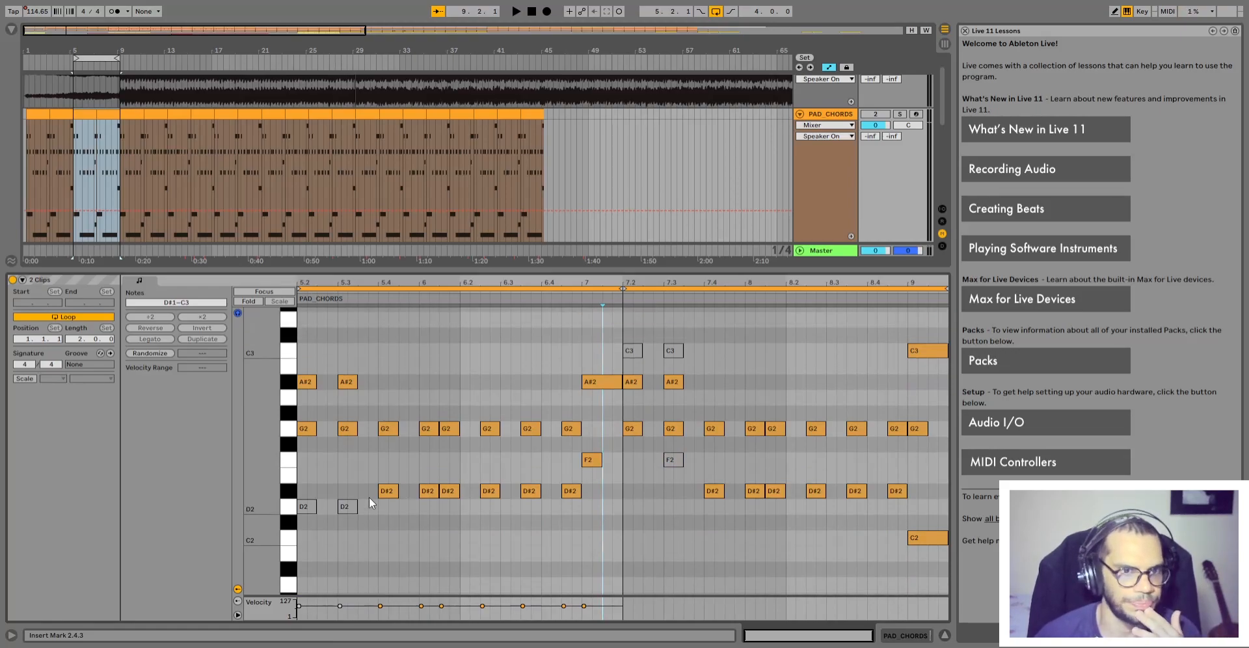
# Activate the D2 notes at 5.2 and 5.3 and mute the A#2 notes above them
pyautogui.click(301, 507)
pyautogui.moveTo(368, 524); pyautogui.dragTo(303, 506)
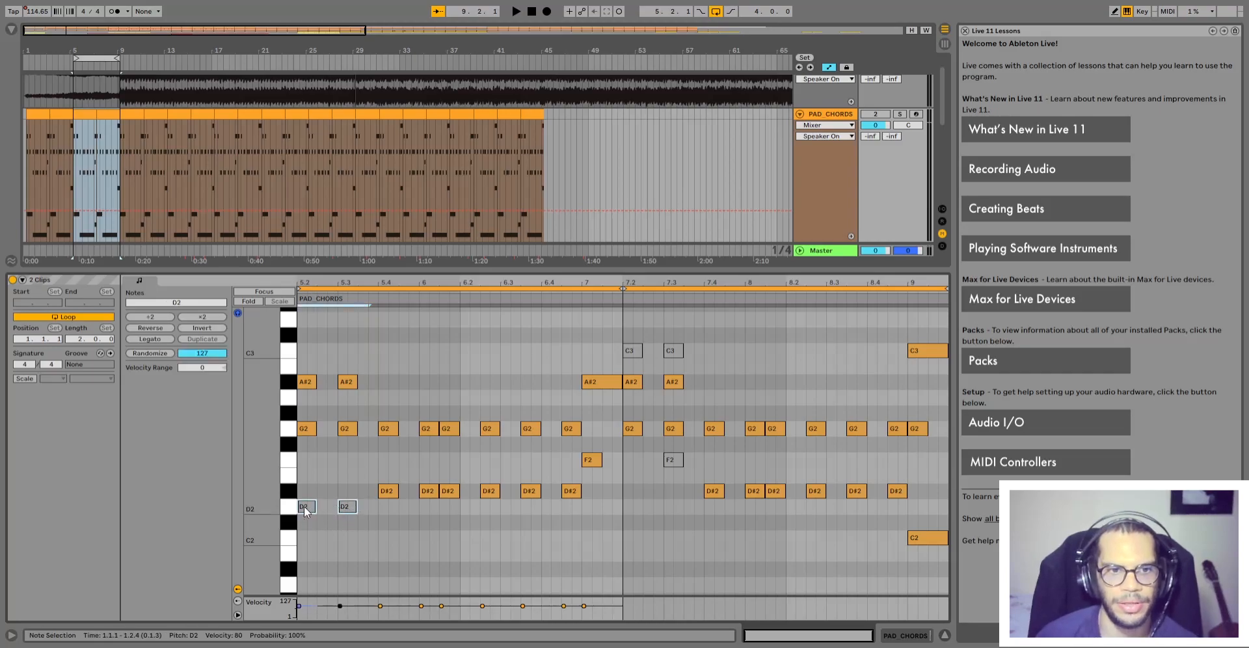
pyautogui.press('0')
pyautogui.moveTo(369, 369); pyautogui.dragTo(303, 388)
pyautogui.press('0')
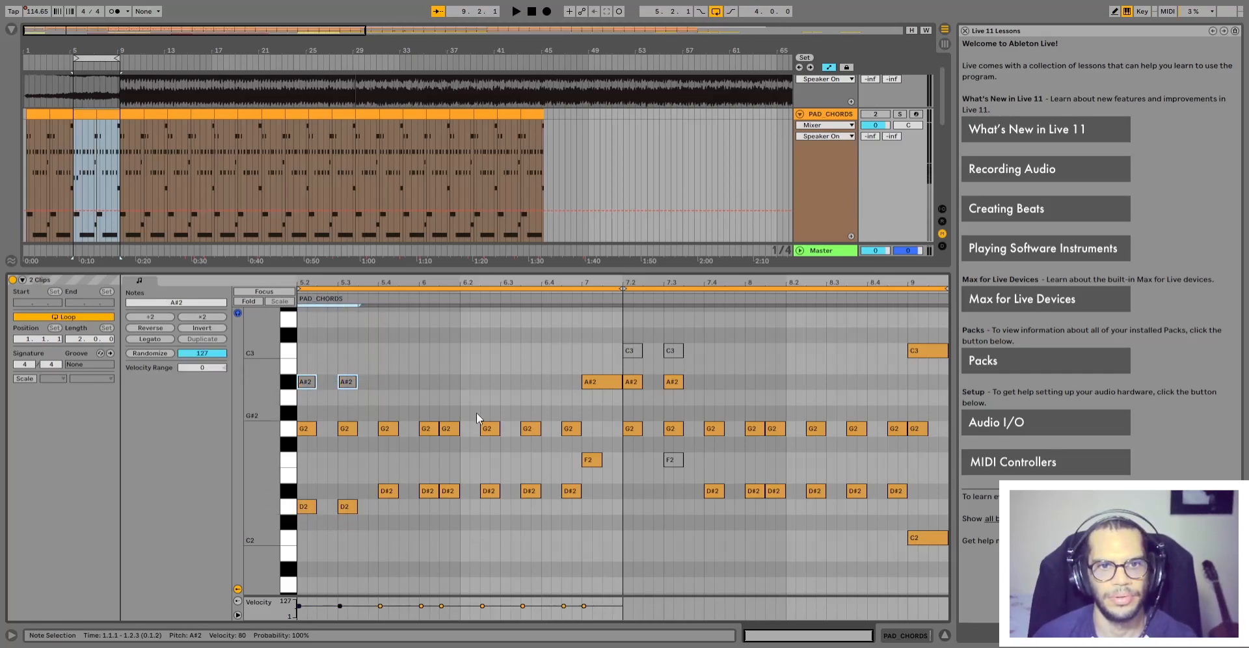
# Lower the run of G2 notes from 5.4 up to bar 7 to A#1
pyautogui.moveTo(580, 416); pyautogui.dragTo(381, 440)
pyautogui.press('Down')
pyautogui.press('Down')
pyautogui.press('Down')
pyautogui.press('Down')
pyautogui.press('Down')
pyautogui.press('Down')
pyautogui.press('Down')
pyautogui.press('Down')
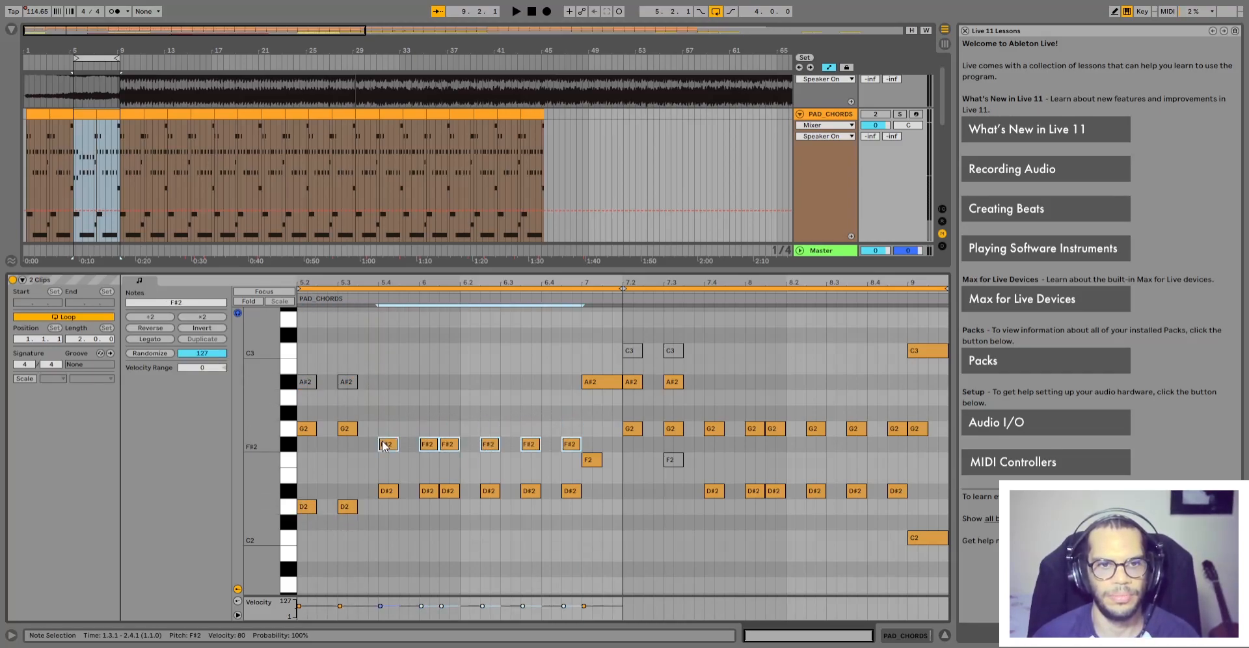
pyautogui.press('Down')
# Lower the long A#2 note at bar 7 of the first clip to C2
pyautogui.click(596, 378)
pyautogui.press('Down')
pyautogui.press('Down')
pyautogui.press('Down')
pyautogui.press('Down')
pyautogui.press('Down')
pyautogui.press('Down')
pyautogui.press('Down')
pyautogui.press('Down')
pyautogui.press('Down')
pyautogui.press('Down')
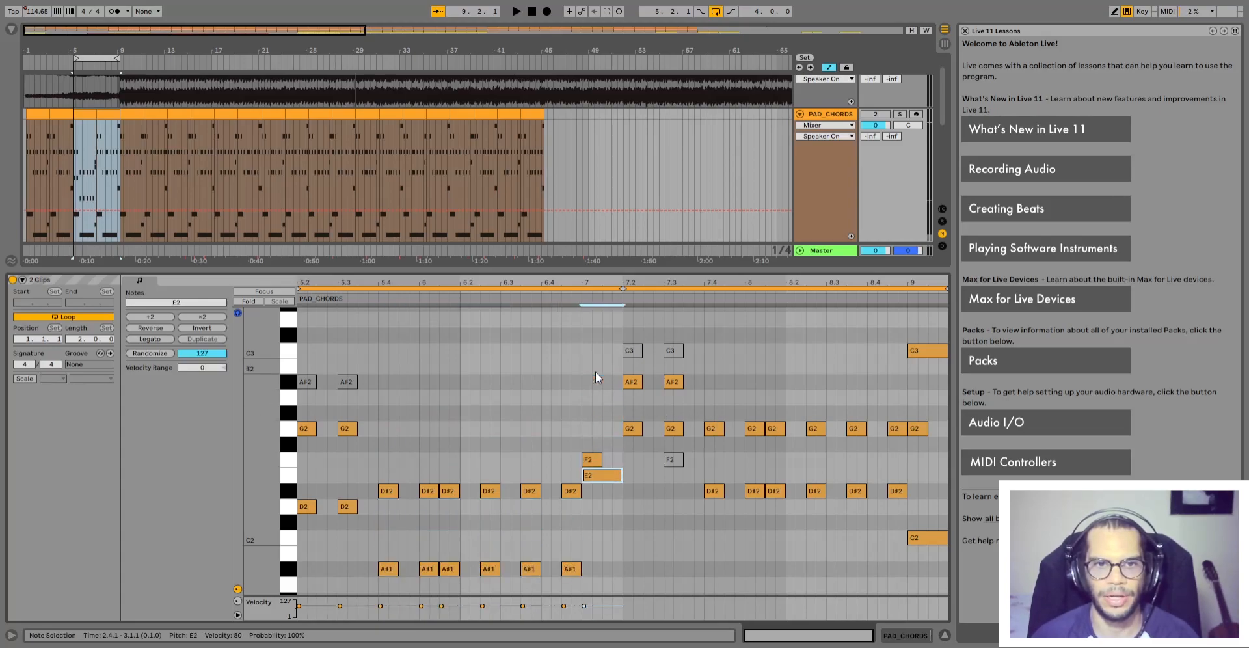
# Activate the PAD_CHORDS track and play the revoiced clip from 5.2.1
pyautogui.click(90, 113)
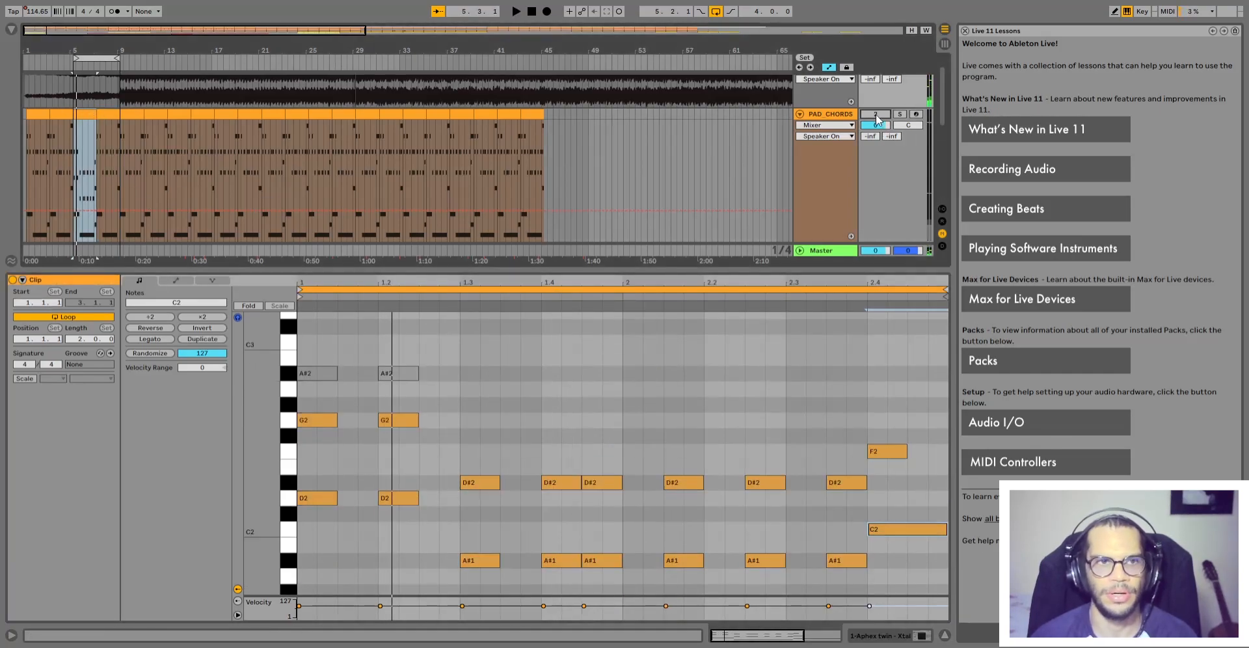
pyautogui.click(875, 115)
pyautogui.scroll(-3, 687, 400)
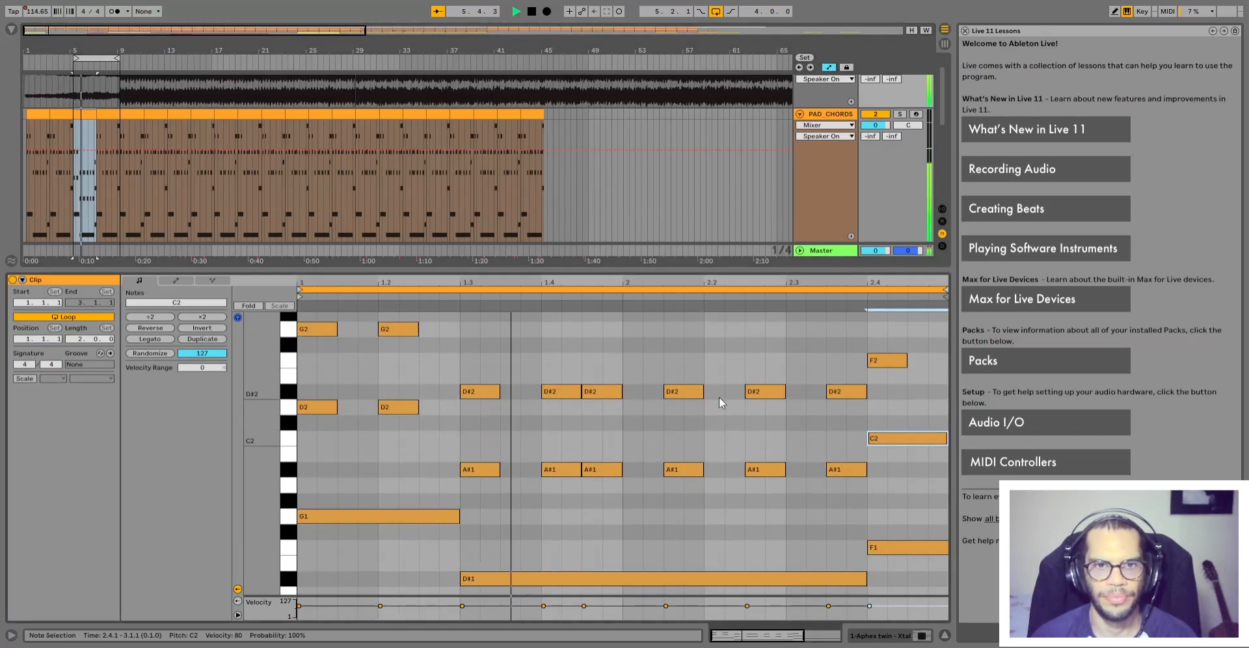
pyautogui.press('space')
# Mute the clip's long bass notes D#1, F1 and G1, keeping them at their original timing
pyautogui.moveTo(798, 517)
pyautogui.mouseDown()
pyautogui.moveTo(766, 537)
pyautogui.moveTo(625, 561)
pyautogui.moveTo(764, 559)
pyautogui.moveTo(445, 575)
pyautogui.mouseUp()
pyautogui.press('Right')
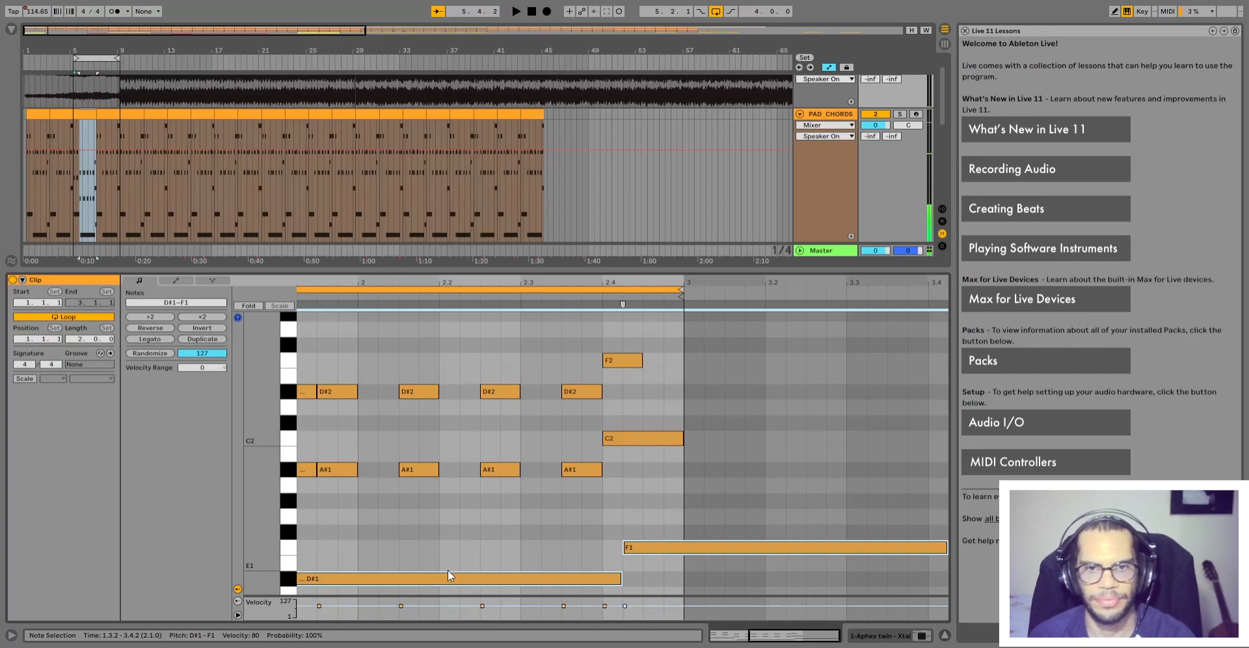
pyautogui.press('Left')
pyautogui.press('0')
pyautogui.press('-')
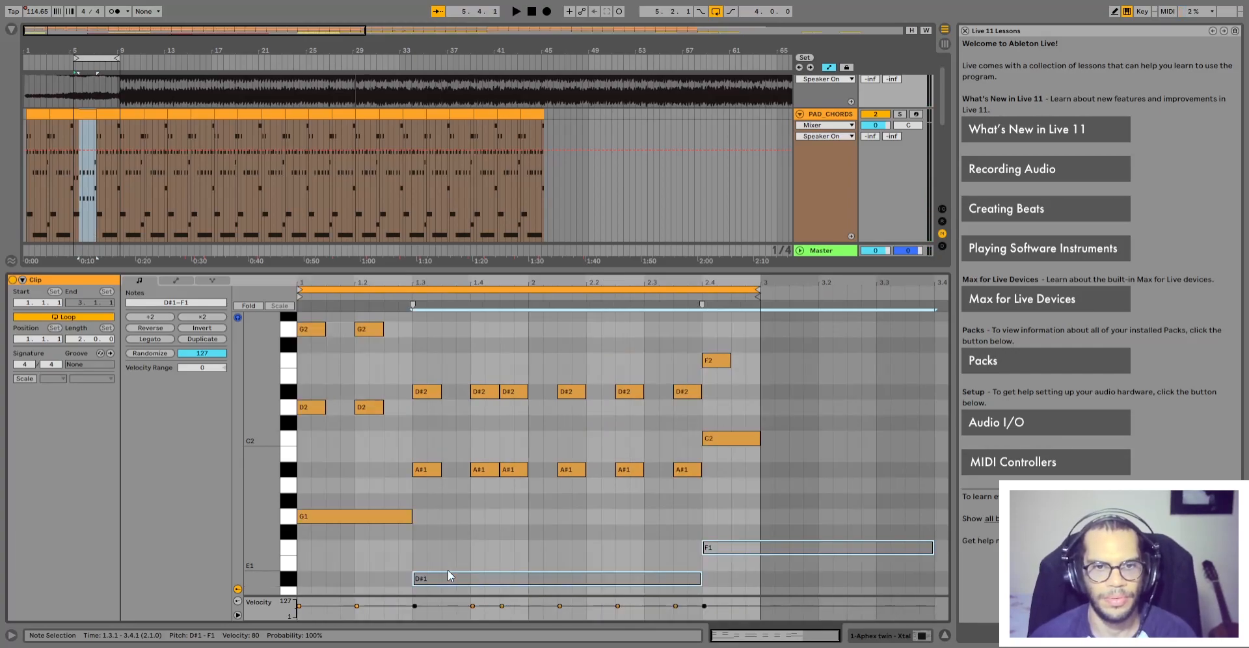
pyautogui.click(393, 512)
pyautogui.press('0')
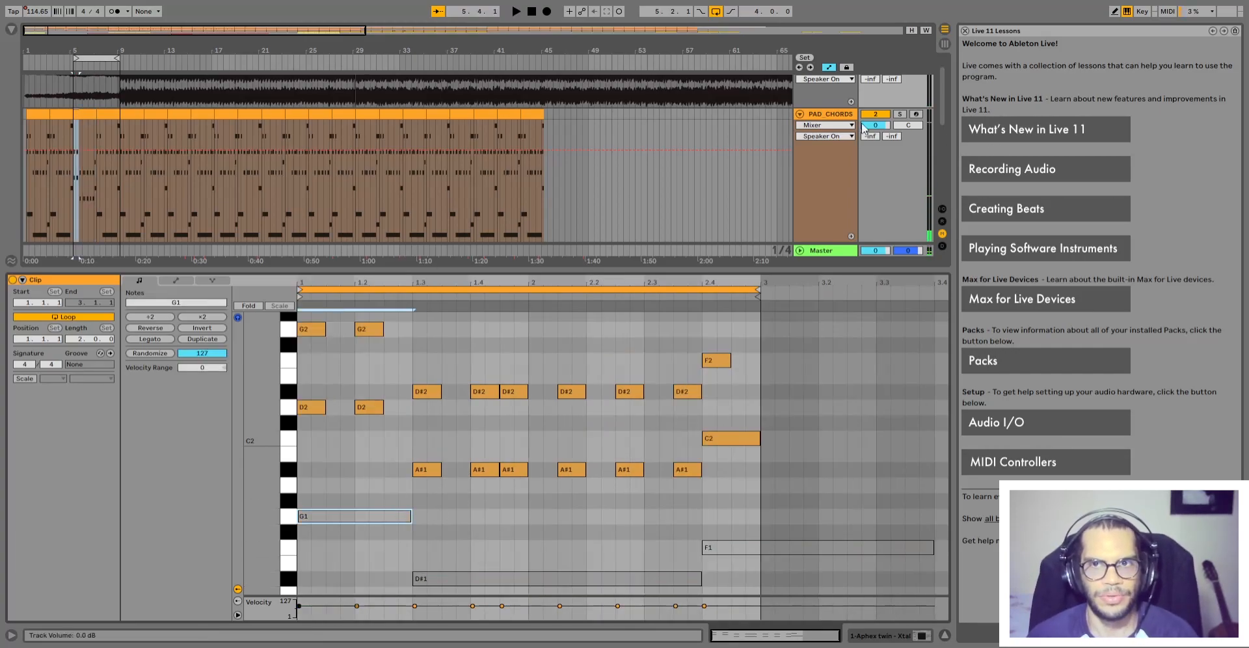
# Play the revoiced PAD_CHORDS clip from its start without the bass notes
pyautogui.click(85, 114)
pyautogui.press('space')
pyautogui.scroll(2, 434, 441)
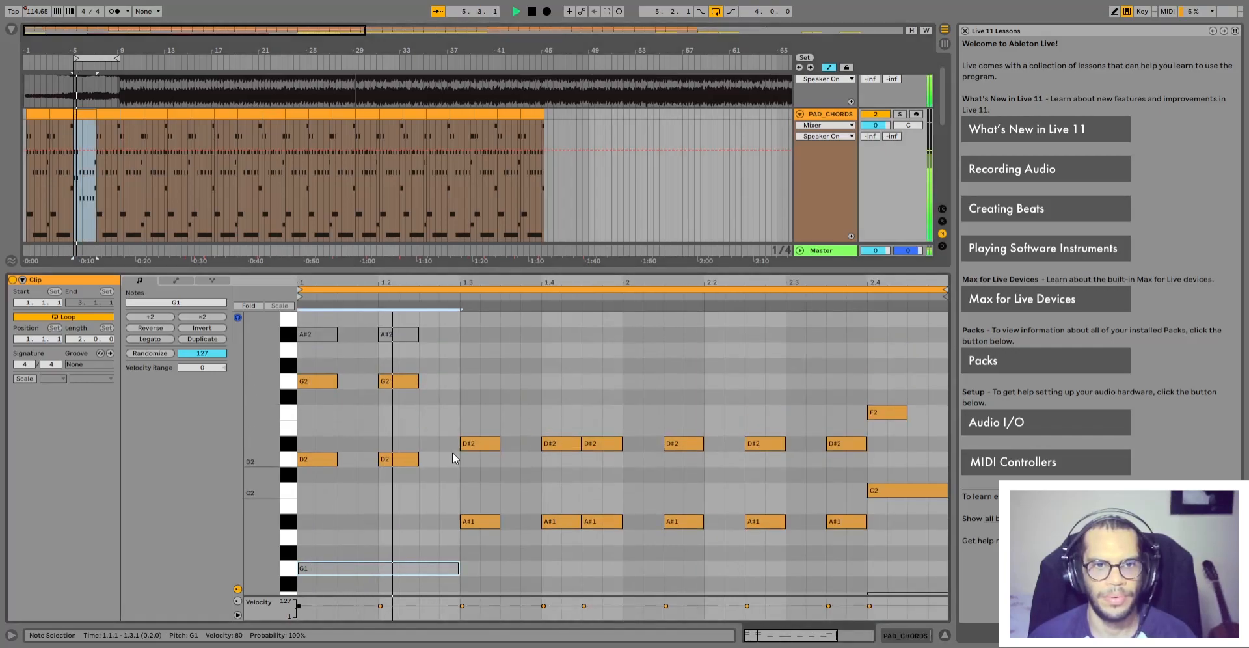
pyautogui.scroll(1, 432, 441)
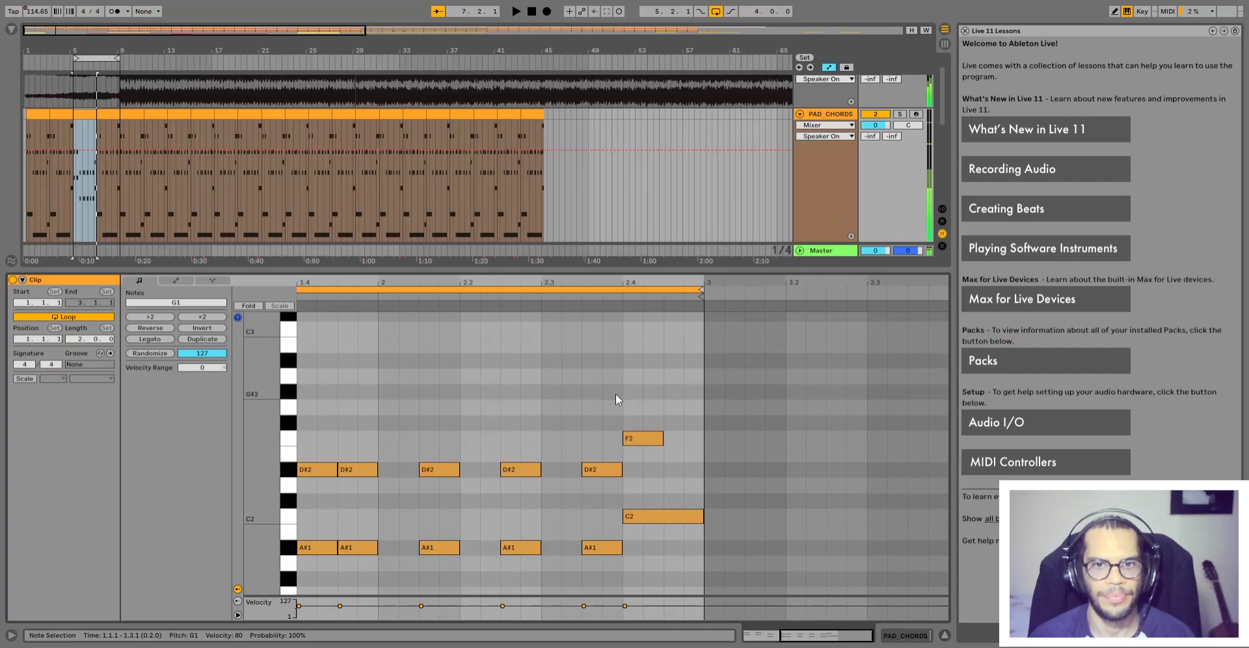
pyautogui.press('space')
# Compare the phrase with the PAD_CHORDS track off and on, raising its volume to 4.7 dB
pyautogui.moveTo(880, 121); pyautogui.dragTo(880, 117)
pyautogui.click(881, 116)
pyautogui.press('space')
pyautogui.click(881, 115)
pyautogui.press('space')
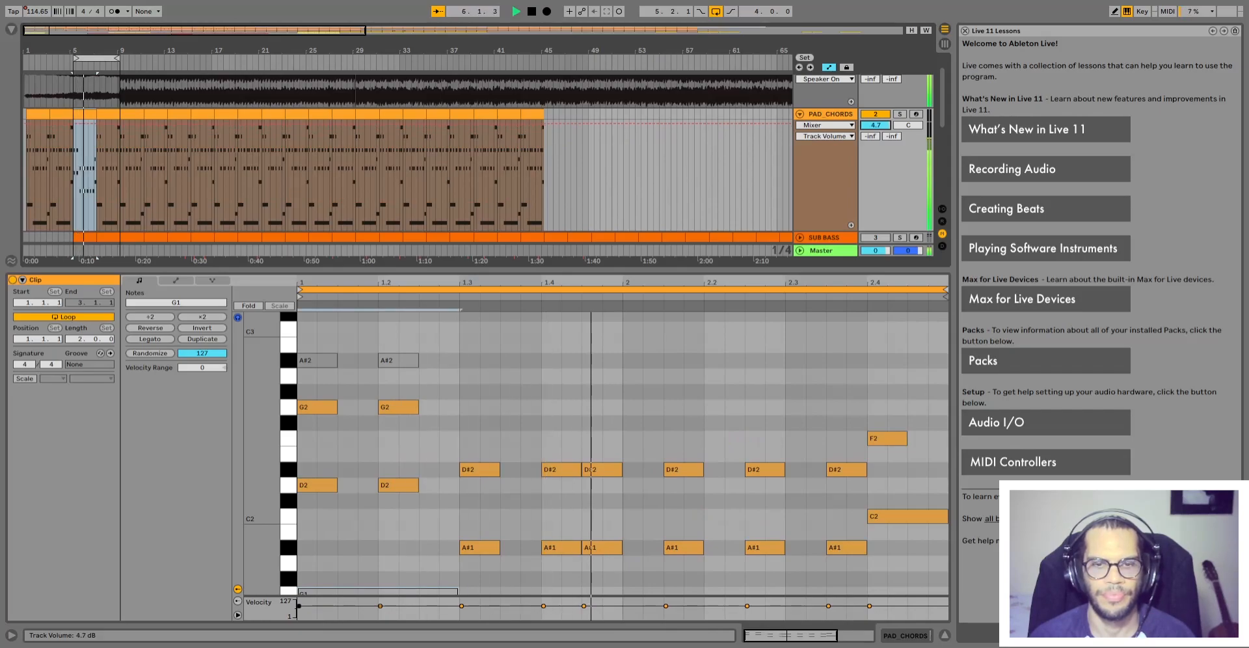
# Reset the PAD_CHORDS track volume to 0 dB and restart playback briefly from the clip's start
pyautogui.doubleClick(883, 126)
pyautogui.press('space')
pyautogui.press('space')
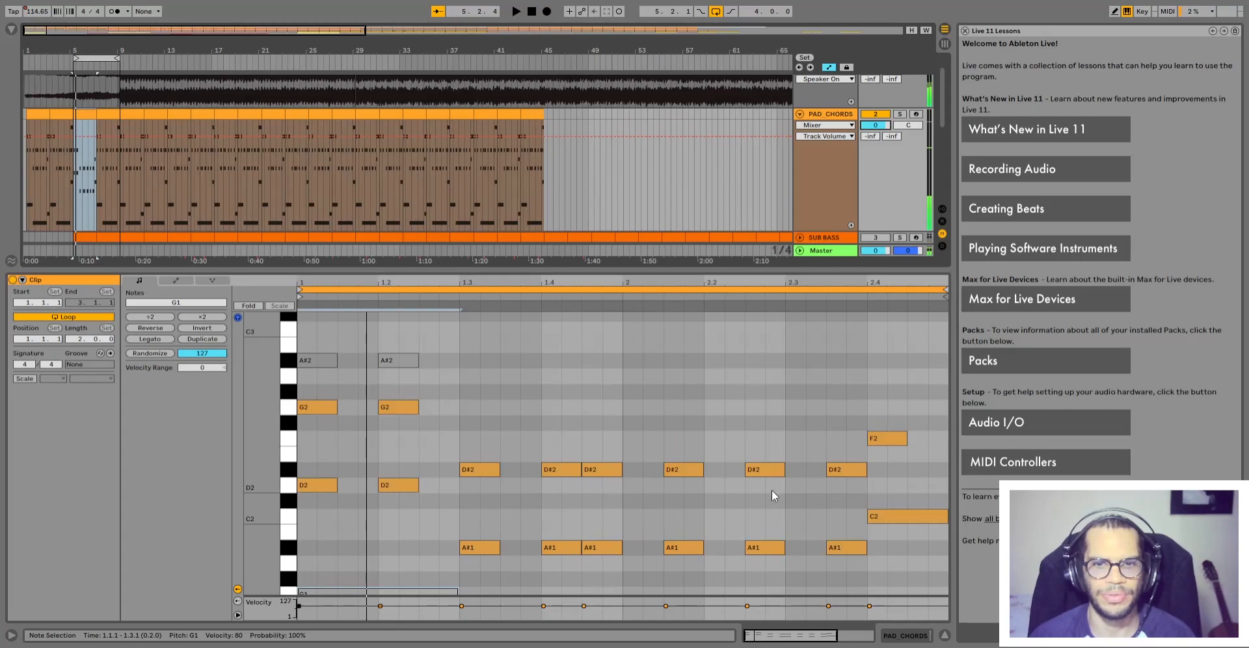
# Compare the first two chords by toggling their notes, leaving D2 muted and A#2 active
pyautogui.scroll(-2, 774, 478)
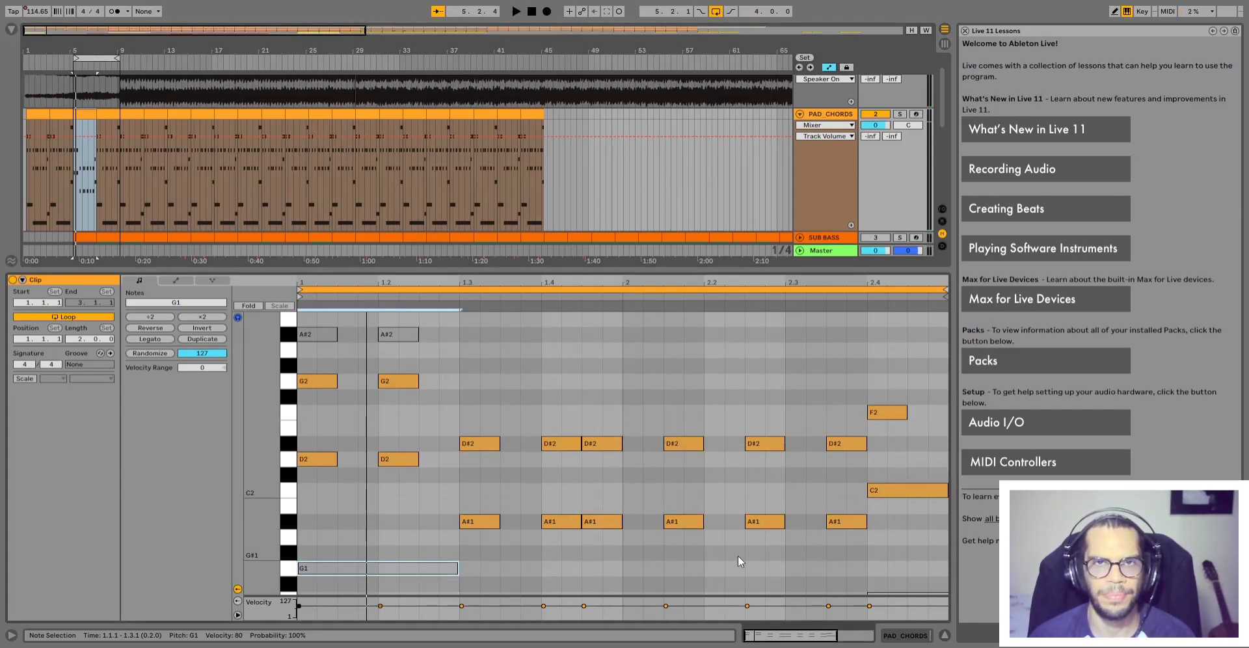
pyautogui.scroll(3, 379, 513)
pyautogui.click(287, 497)
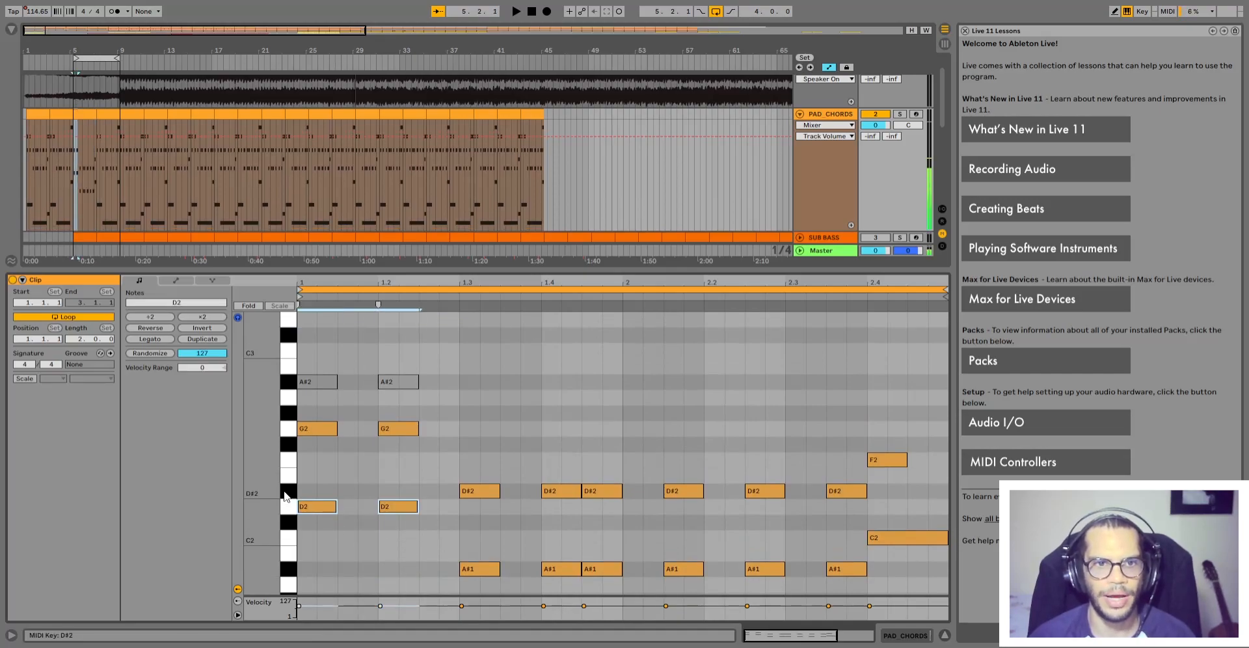
pyautogui.scroll(1, 634, 454)
pyautogui.press('0')
pyautogui.press('0')
pyautogui.press('0')
pyautogui.press('0')
pyautogui.press('0')
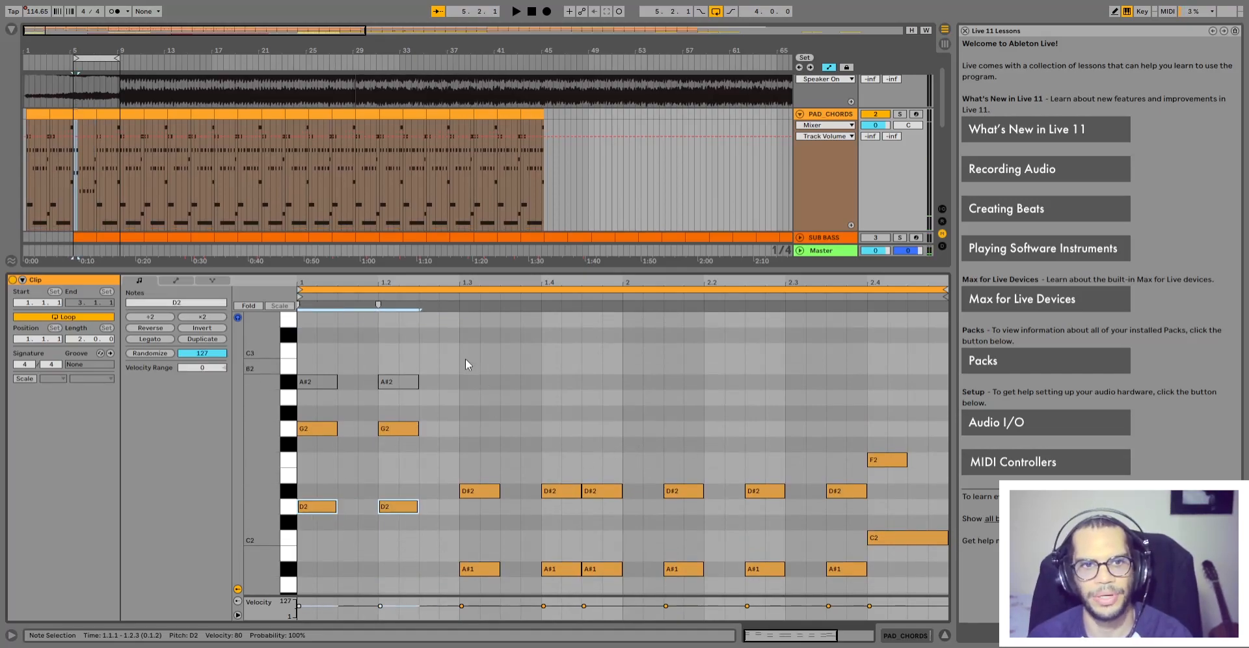
pyautogui.scroll(-3, 627, 474)
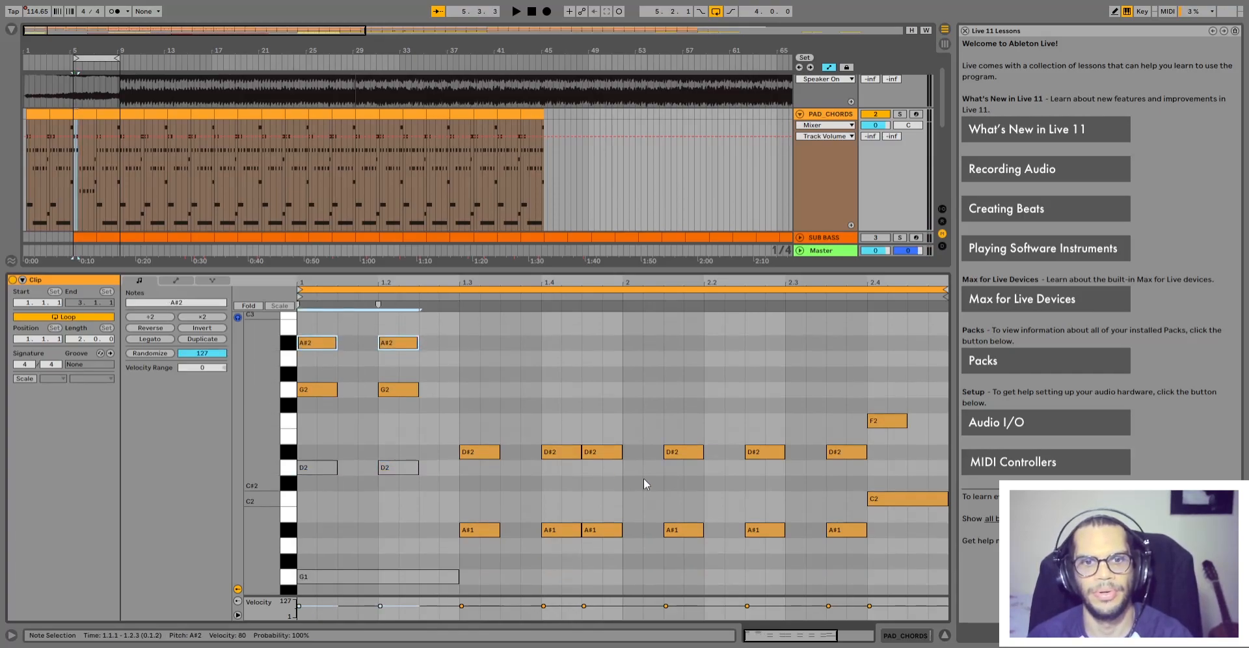
# Raise the A#1 notes from 1.3 through 2.3 of the clip to G2
pyautogui.moveTo(822, 510); pyautogui.dragTo(491, 536)
pyautogui.press('Up')
pyautogui.press('Up')
pyautogui.press('Up')
pyautogui.press('Up')
pyautogui.press('Up')
pyautogui.press('Up')
pyautogui.press('Up')
pyautogui.press('Up')
pyautogui.scroll(4, 502, 540)
pyautogui.press('Up')
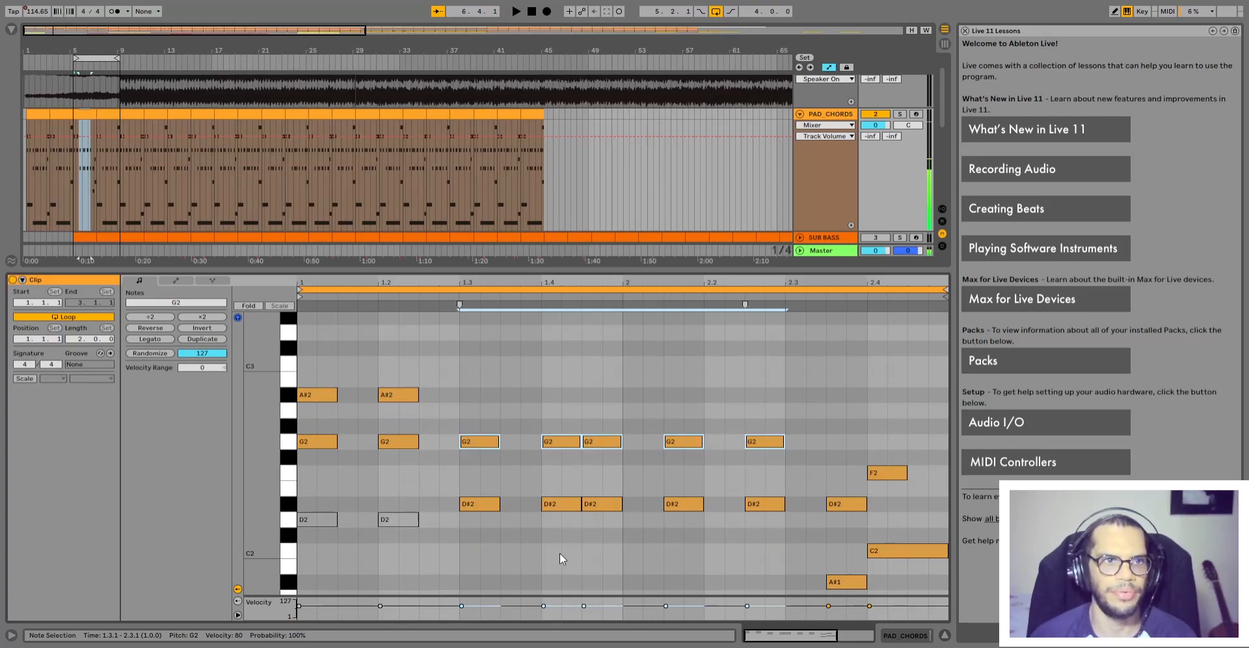
# Raise the A#1 note just before 2.4 of the pad clip to G2
pyautogui.scroll(-3, 846, 462)
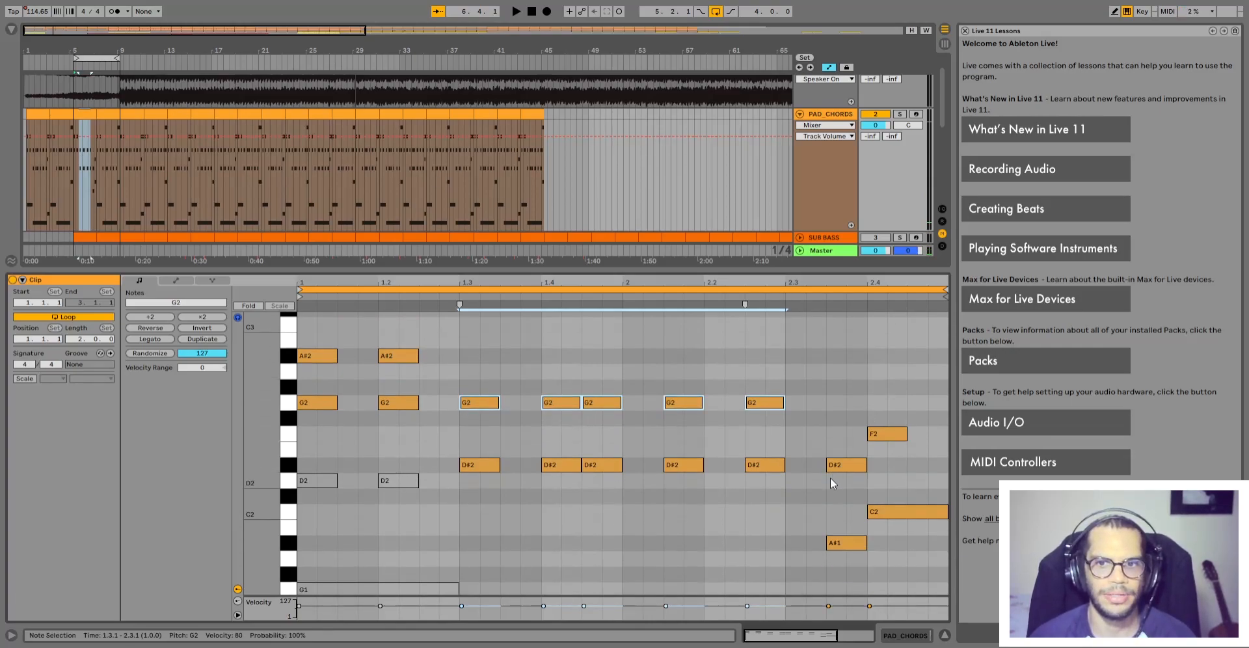
pyautogui.click(842, 540)
pyautogui.press('Up')
pyautogui.press('Up')
pyautogui.press('Up')
pyautogui.press('Up')
pyautogui.press('Up')
pyautogui.press('Up')
pyautogui.press('Up')
pyautogui.press('Up')
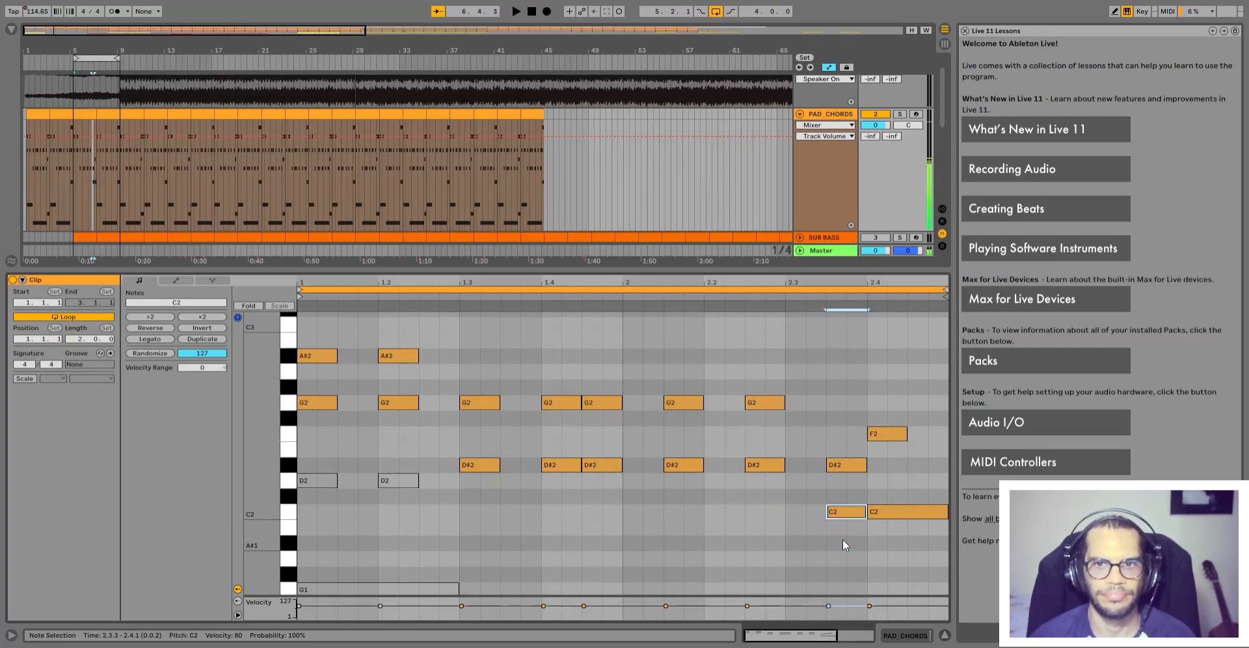
pyautogui.press('Up')
# Raise the long C2 note at 2.4 of the pad clip to A#2
pyautogui.click(917, 511)
pyautogui.press('Up')
pyautogui.press('Up')
pyautogui.press('Up')
pyautogui.press('Up')
pyautogui.press('Up')
pyautogui.press('Up')
pyautogui.press('Up')
pyautogui.press('Up')
pyautogui.press('Up')
pyautogui.press('Up')
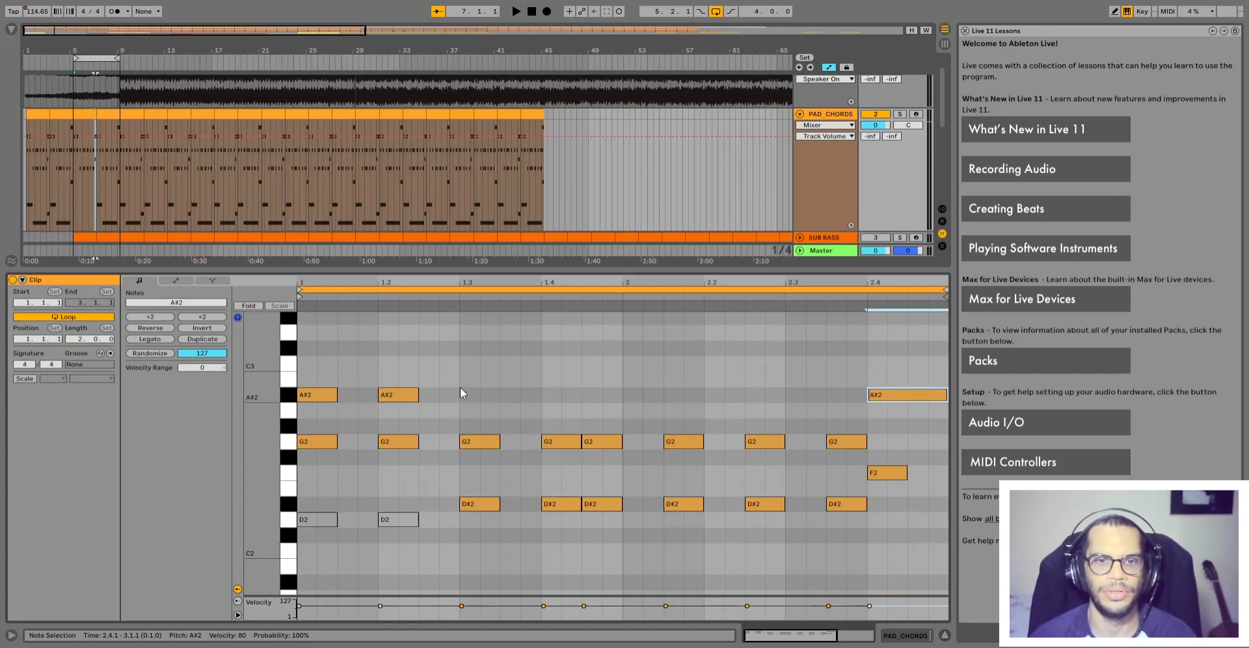
# Review the revoiced pad notes and play the first pad clip from bar 5
pyautogui.click(339, 333)
pyautogui.scroll(2, 369, 423)
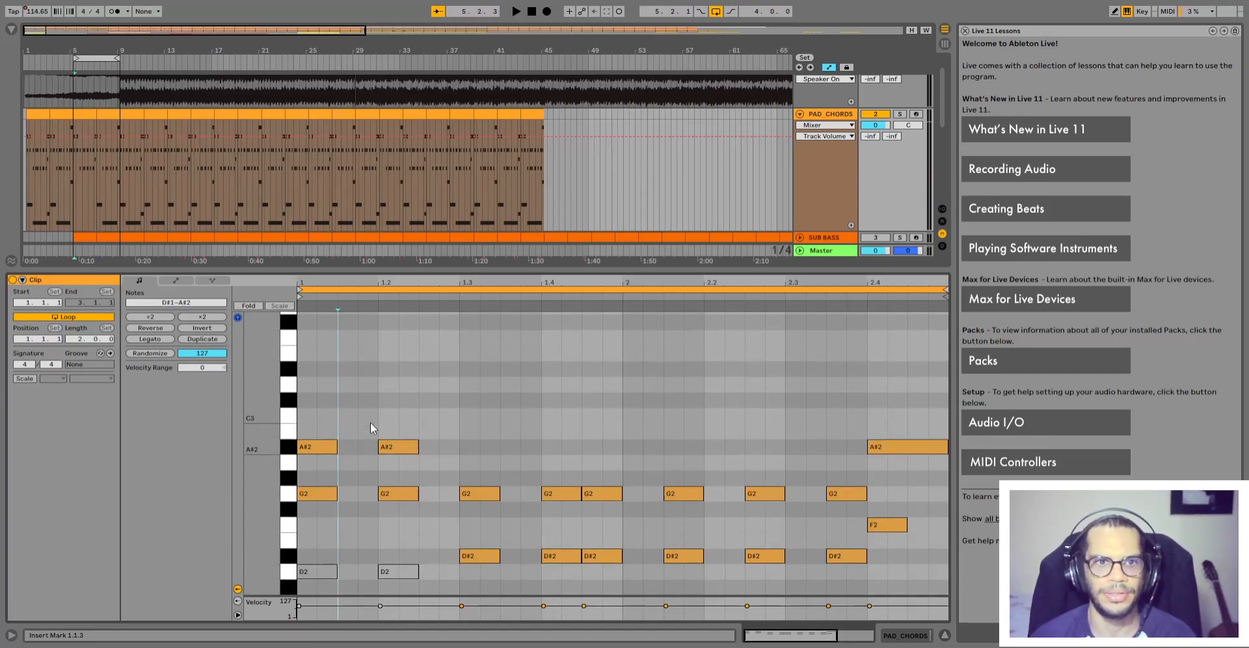
pyautogui.scroll(-1, 369, 423)
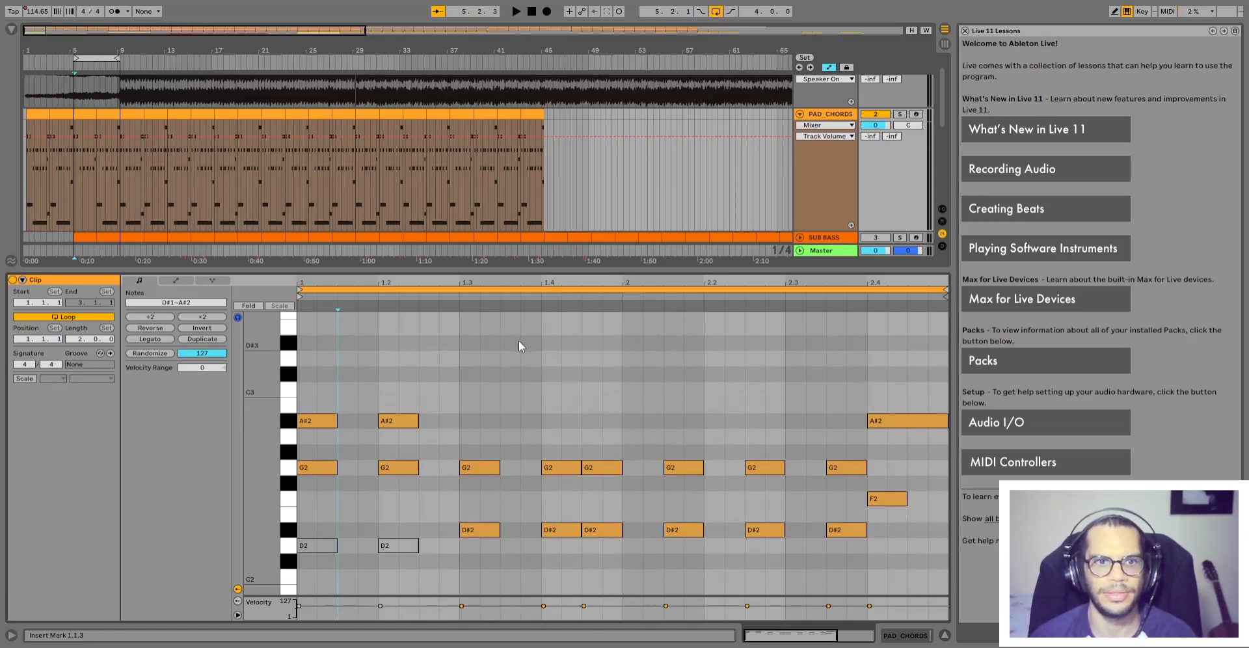
pyautogui.scroll(-1, 518, 341)
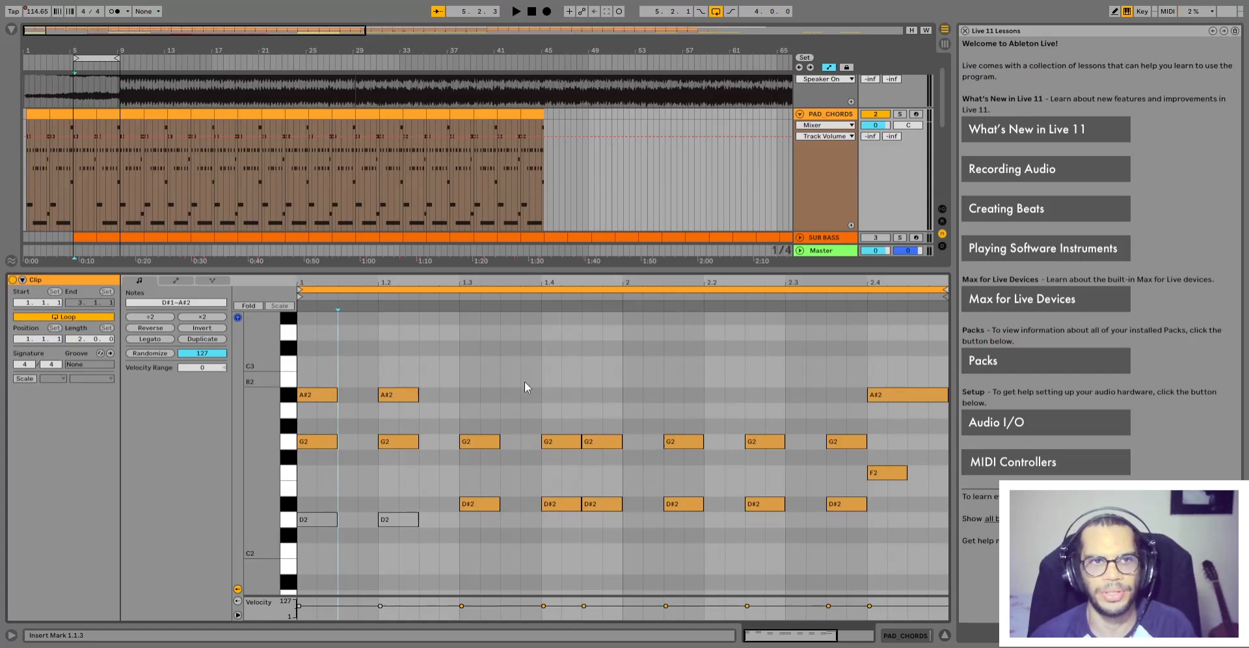
pyautogui.click(108, 114)
pyautogui.keyDown('shift'); pyautogui.click(86, 113); pyautogui.keyUp('shift')
pyautogui.click(85, 114)
pyautogui.press('space')
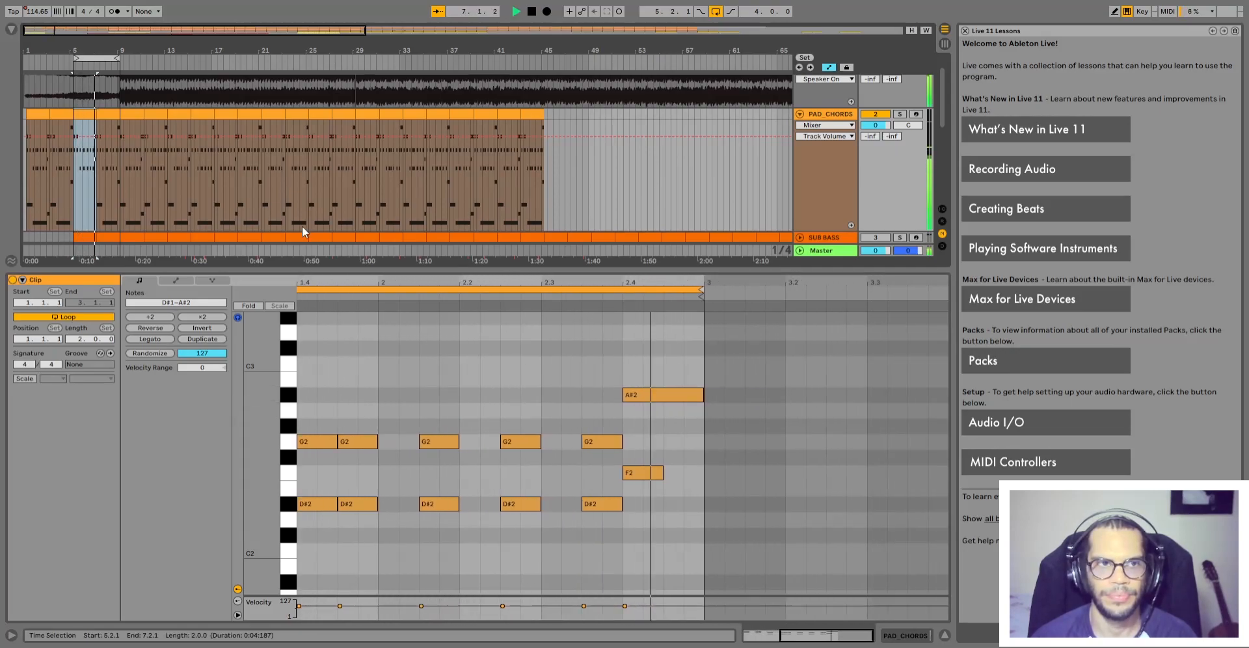
# Open the following pad clip during playback to compare its notes, and stop playback
pyautogui.click(116, 120)
pyautogui.scroll(-1, 548, 403)
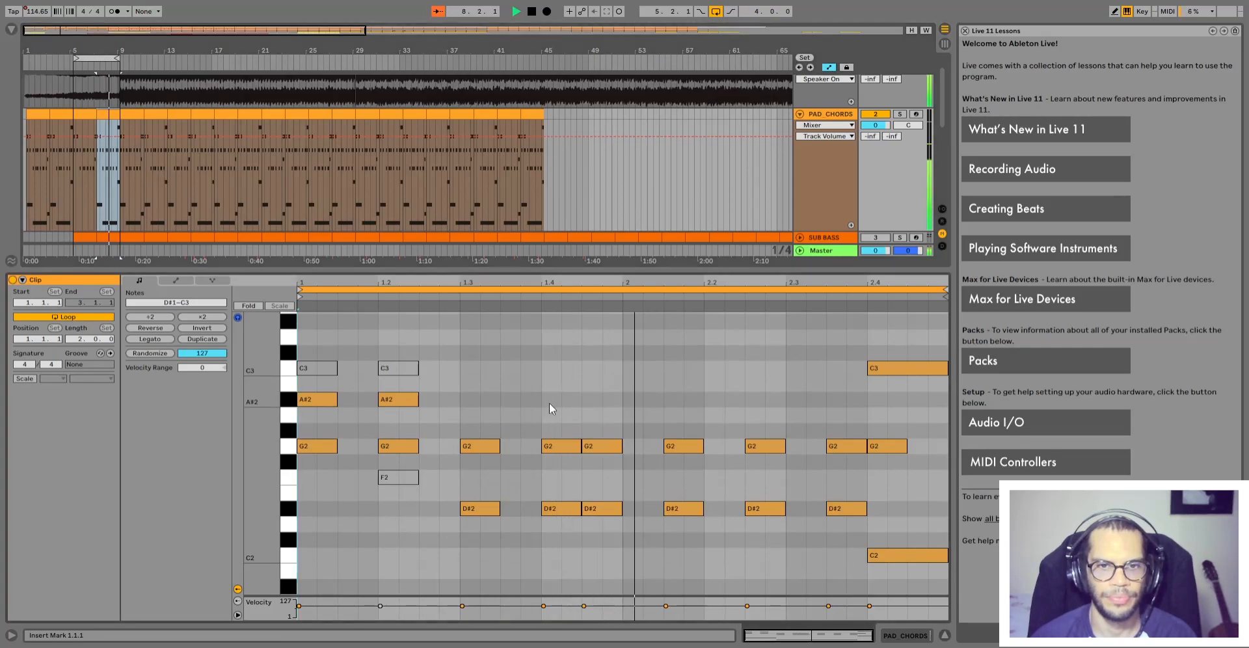
pyautogui.scroll(2, 689, 472)
pyautogui.scroll(-2, 780, 484)
pyautogui.press('space')
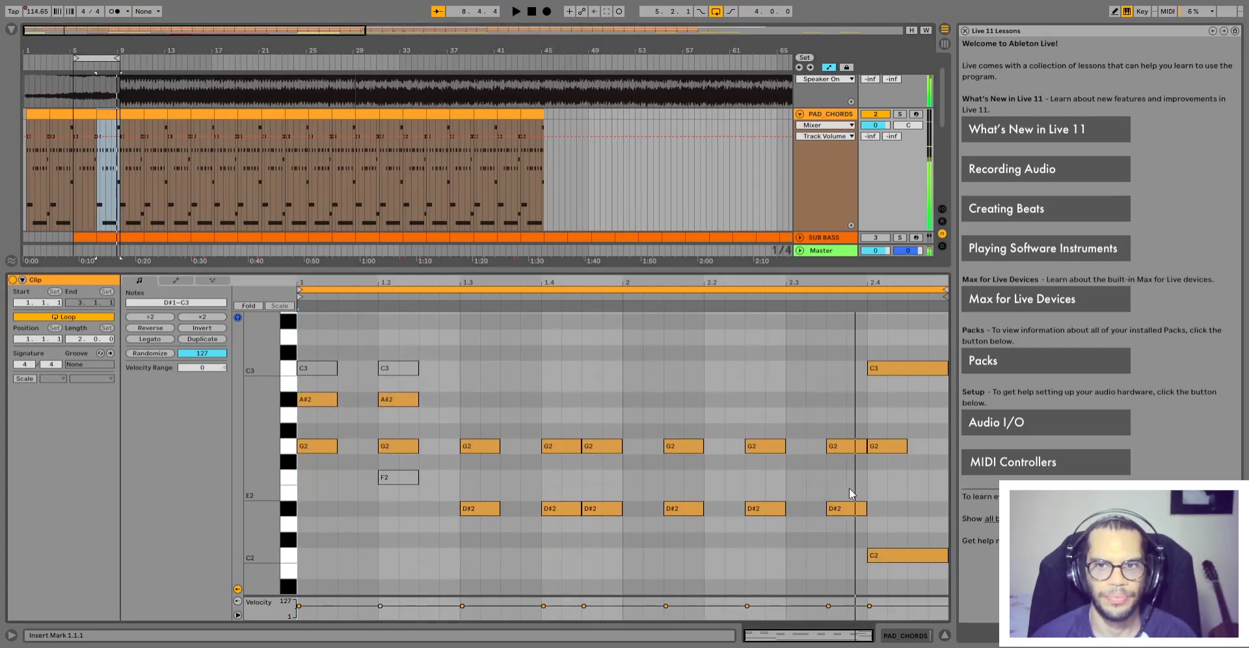
# Examine the second clip's final chord at 2.4 and play the loop briefly from bar 5
pyautogui.moveTo(918, 334); pyautogui.dragTo(892, 581)
pyautogui.click(907, 506)
pyautogui.scroll(-1, 896, 509)
pyautogui.scroll(1, 896, 509)
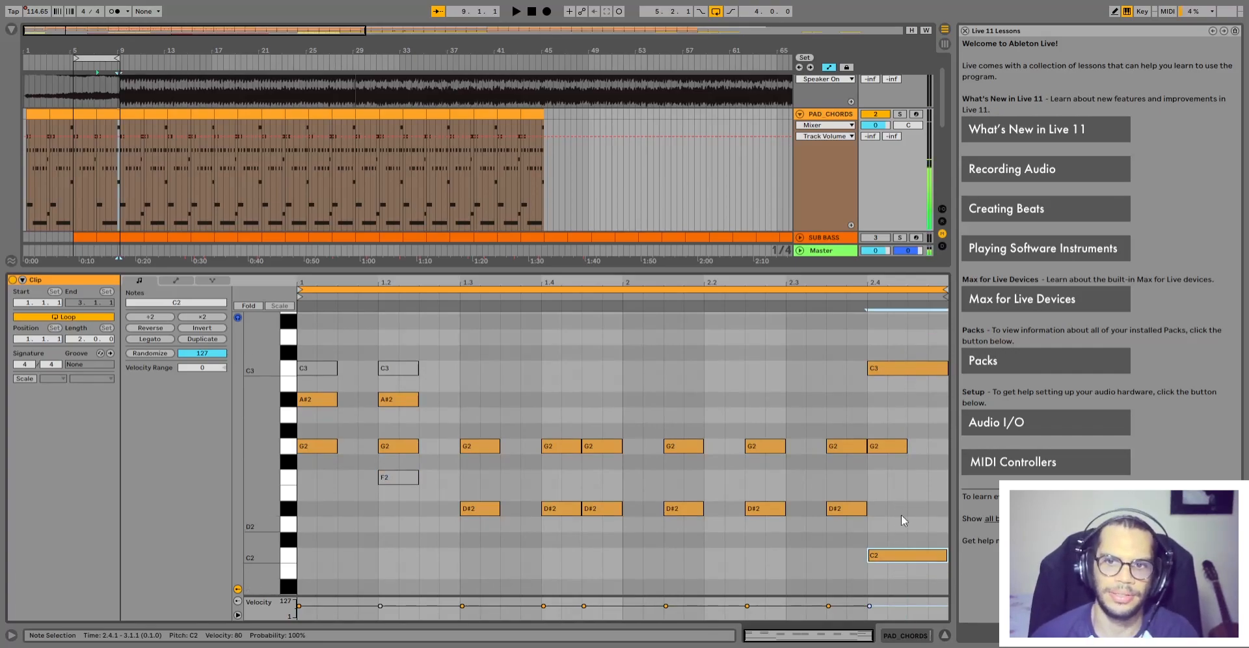
pyautogui.click(830, 384)
pyautogui.press('space')
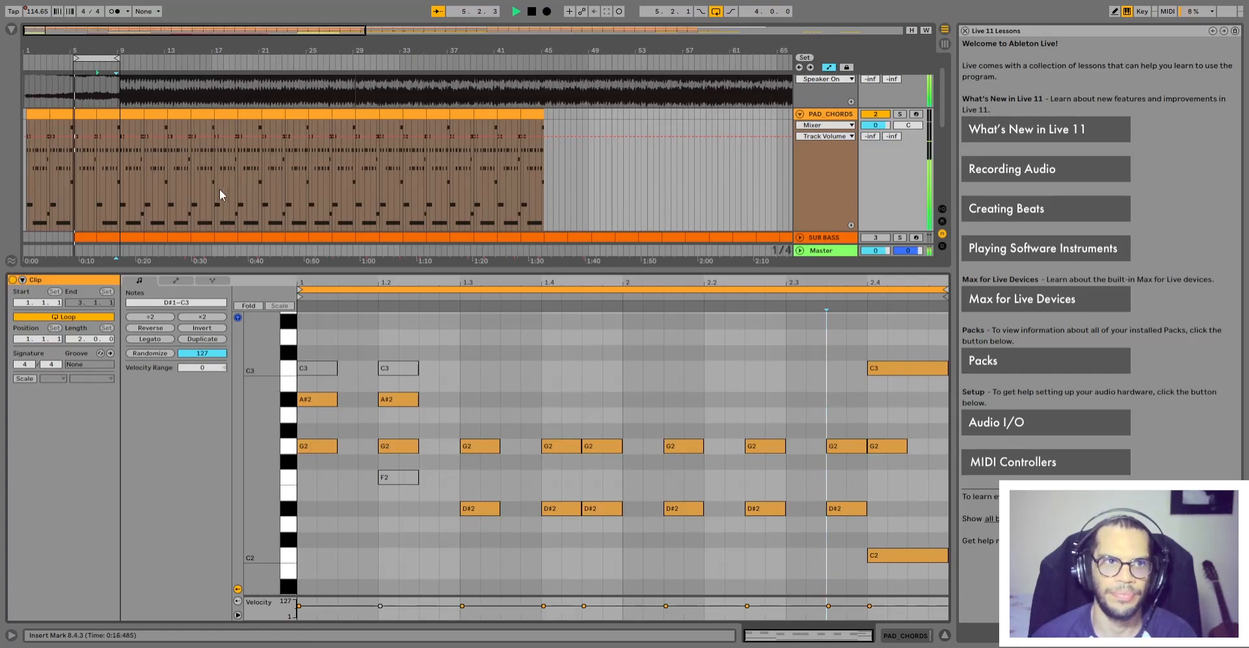
pyautogui.press('space')
# Reactivate the bass notes G1, D#1 and F1 in the pad clip at bar 5
pyautogui.click(84, 116)
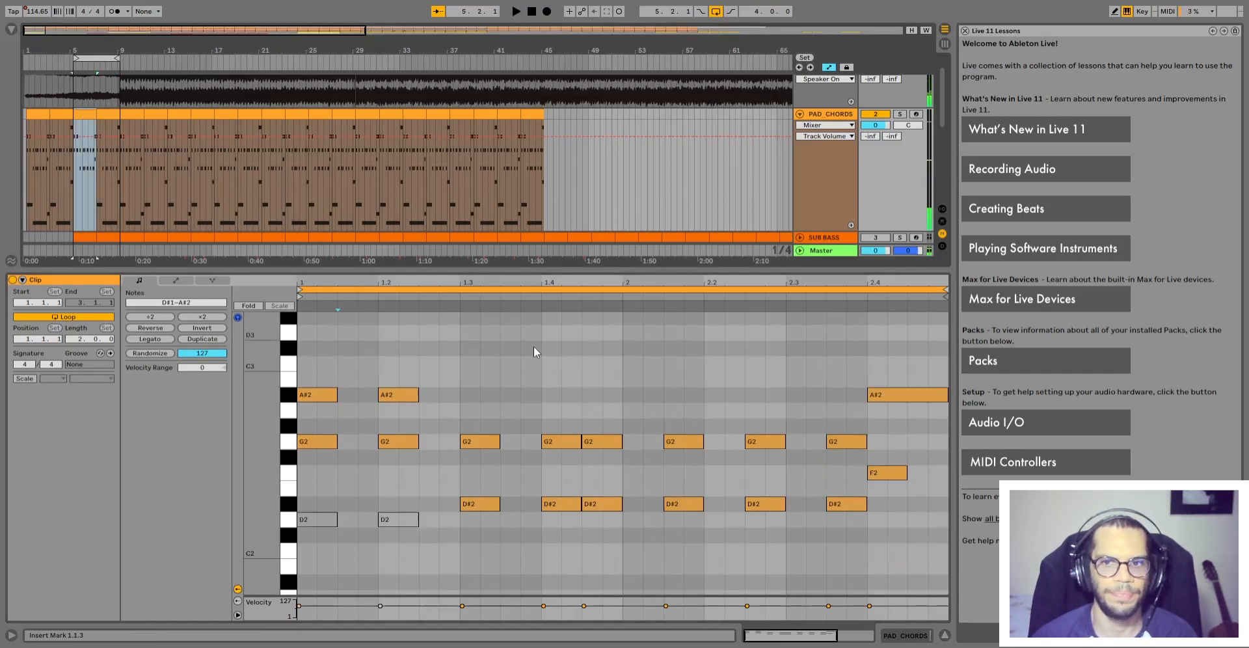
pyautogui.scroll(-1, 620, 482)
pyautogui.scroll(-3, 621, 482)
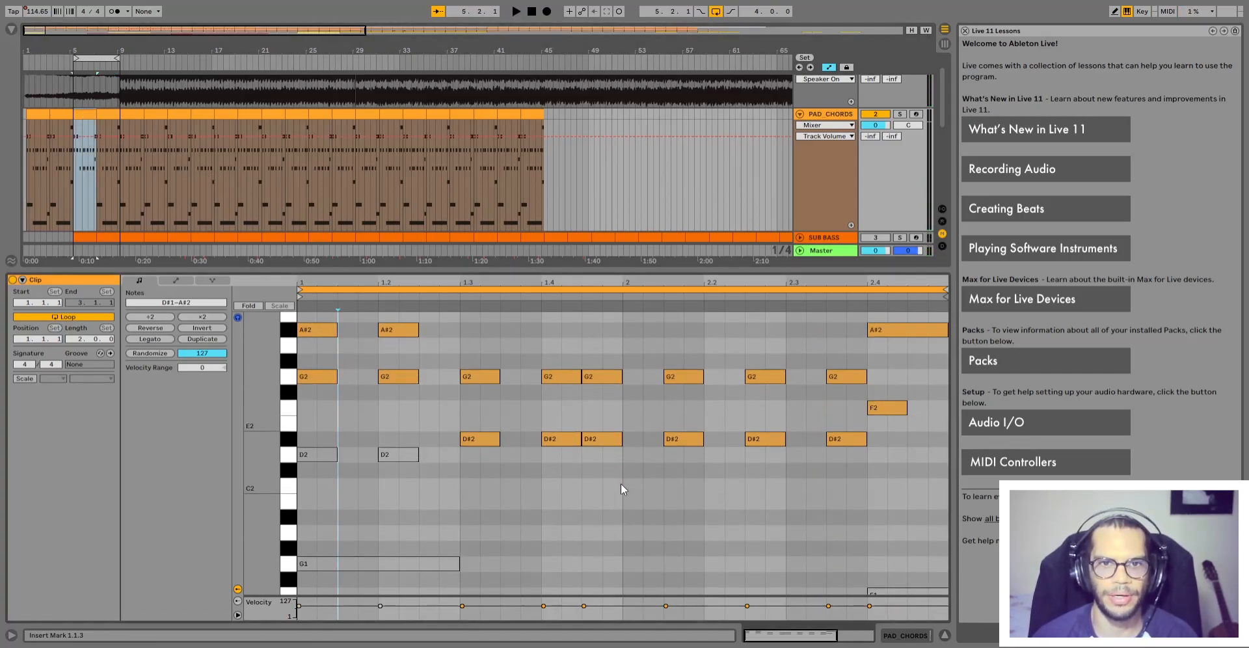
pyautogui.moveTo(301, 477); pyautogui.dragTo(922, 560)
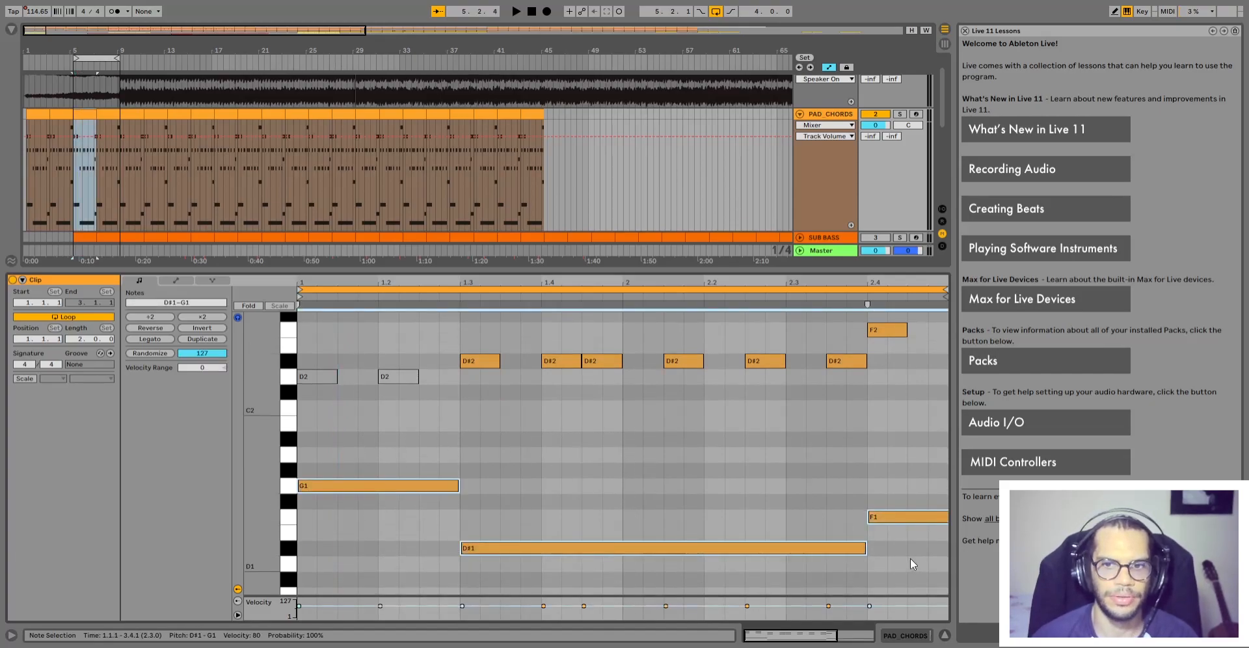
# Audition the bass notes G1, D#1 and F1 one at a time beneath the chords
pyautogui.scroll(1, 618, 521)
pyautogui.moveTo(368, 463); pyautogui.dragTo(362, 526)
pyautogui.moveTo(553, 516); pyautogui.dragTo(591, 588)
pyautogui.scroll(-1, 601, 573)
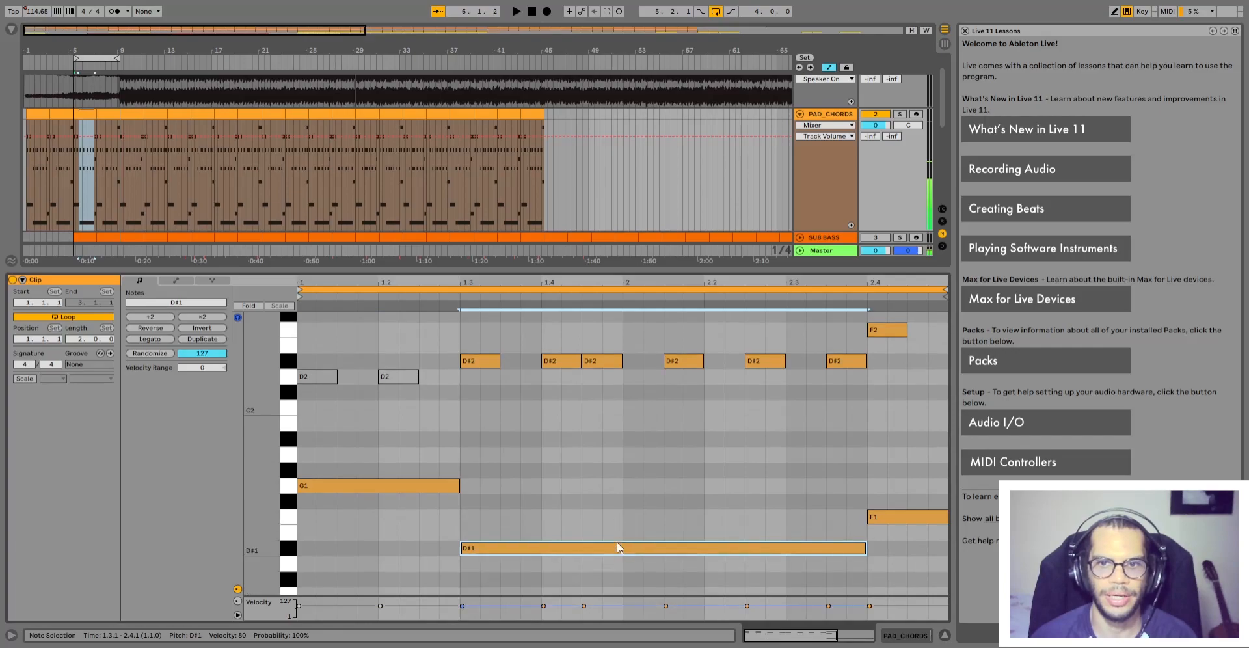
pyautogui.moveTo(902, 456); pyautogui.dragTo(926, 548)
pyautogui.scroll(5, 497, 495)
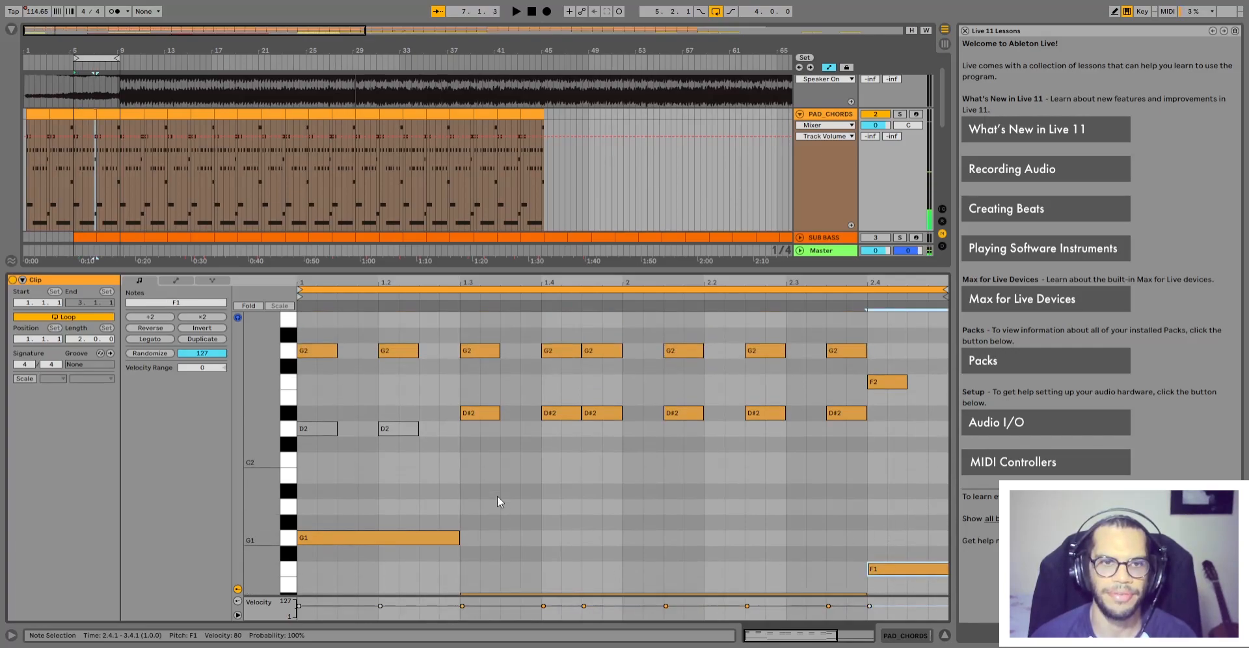
pyautogui.scroll(-1, 438, 553)
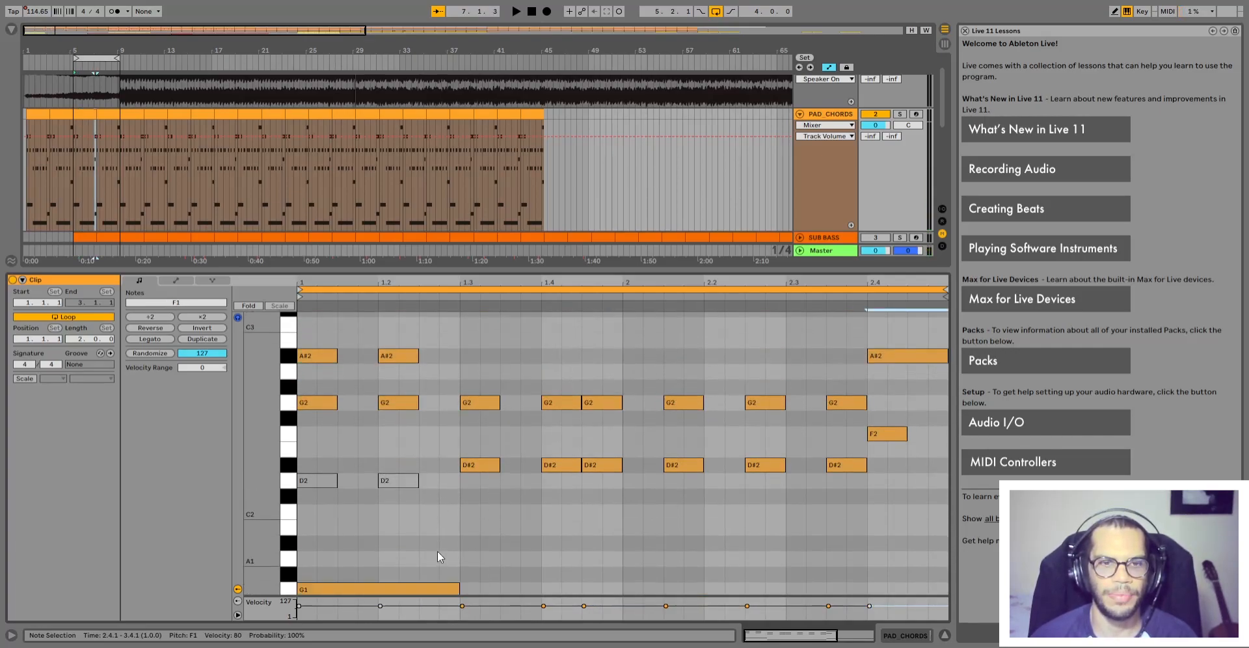
# Compare each bass note with the chord tones above it, including the repeated D#2 and G2 notes from 1.3
pyautogui.scroll(-1, 430, 523)
pyautogui.click(384, 550)
pyautogui.scroll(1, 365, 559)
pyautogui.scroll(1, 415, 504)
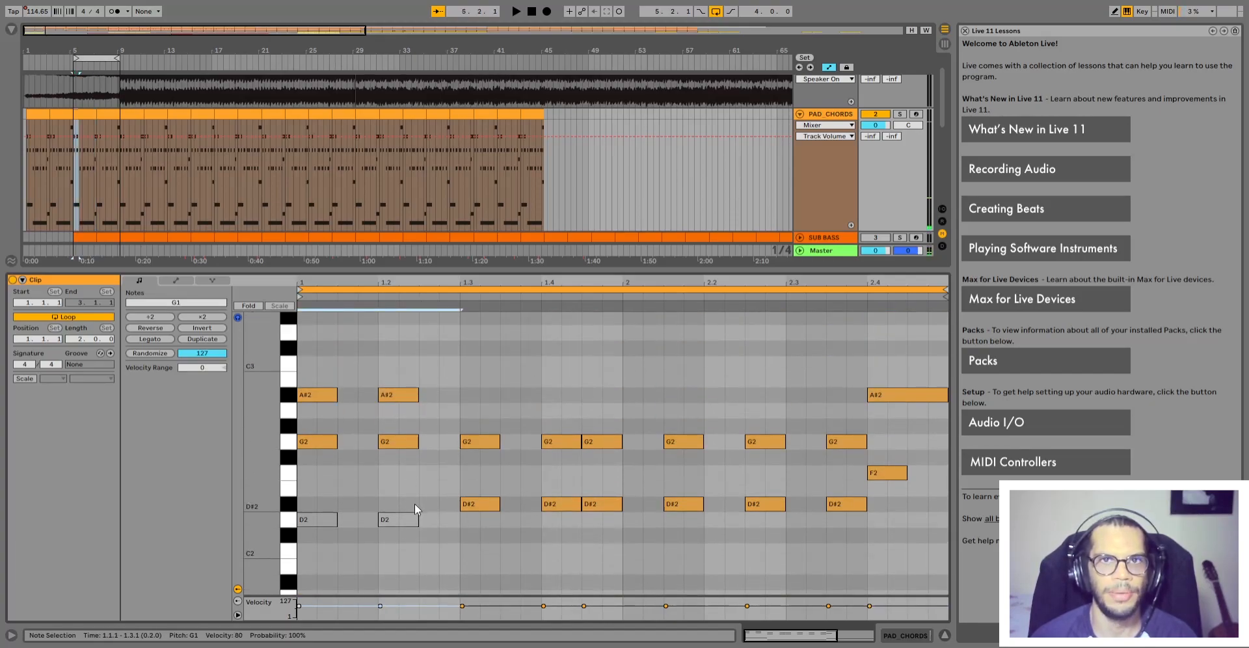
pyautogui.scroll(-1, 415, 502)
pyautogui.moveTo(842, 506); pyautogui.dragTo(456, 365)
pyautogui.scroll(-3, 846, 545)
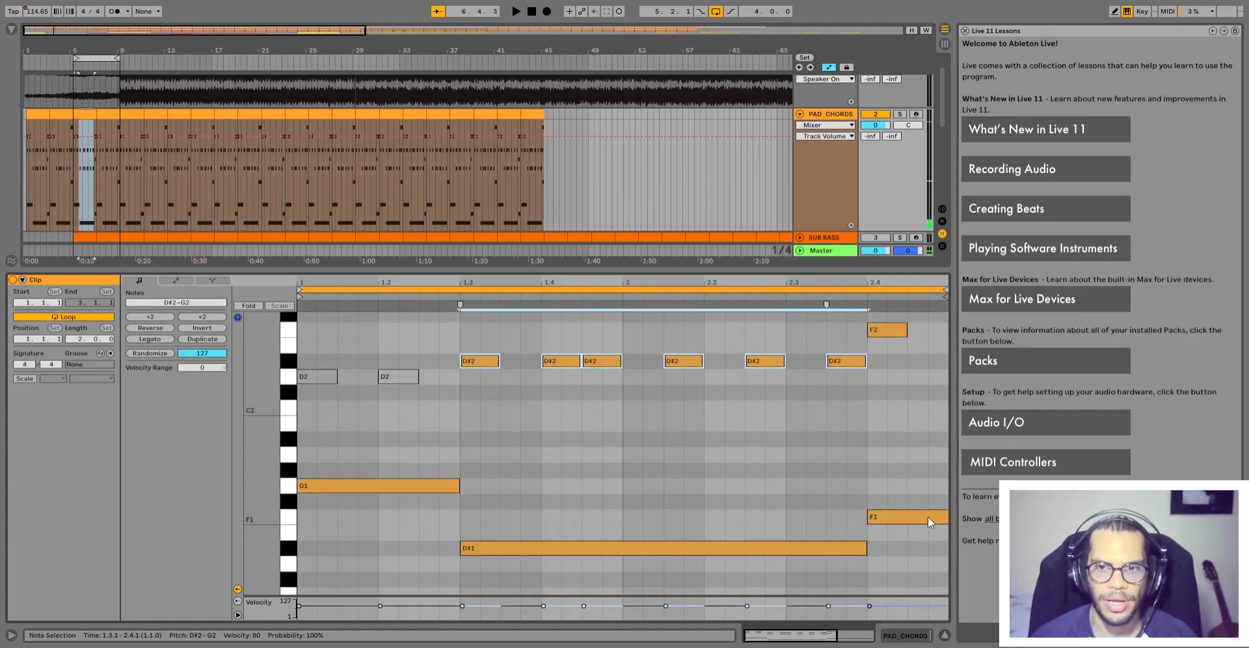
pyautogui.click(927, 517)
pyautogui.scroll(2, 921, 563)
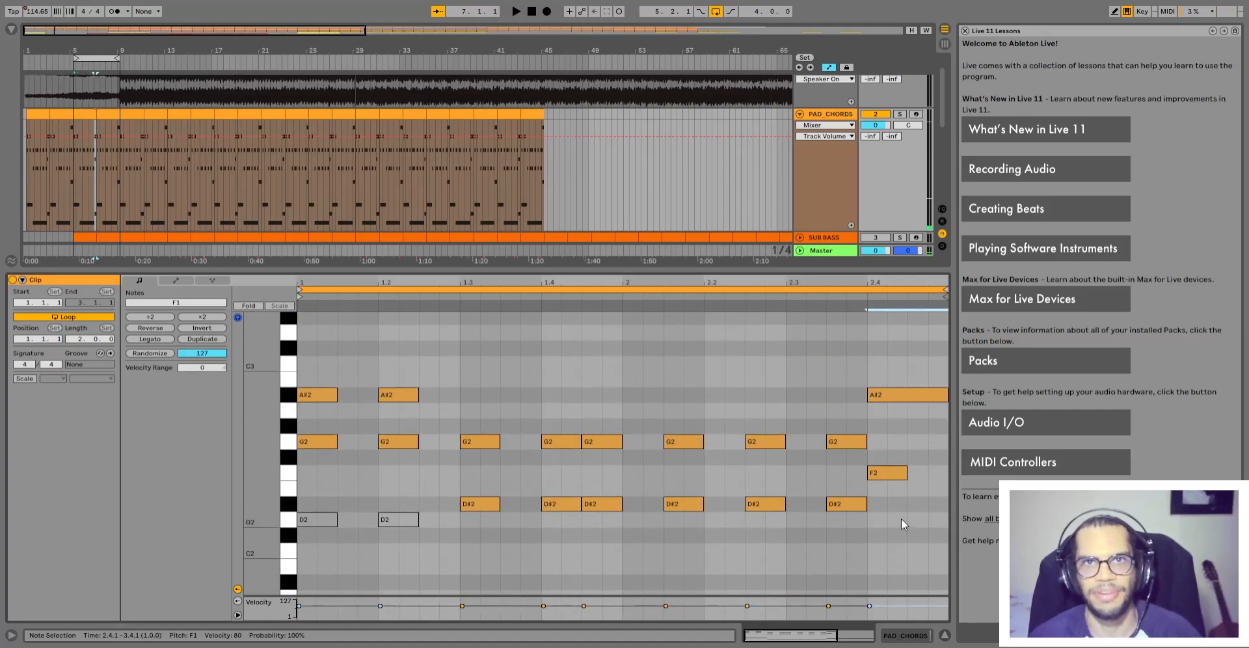
pyautogui.scroll(-4, 898, 489)
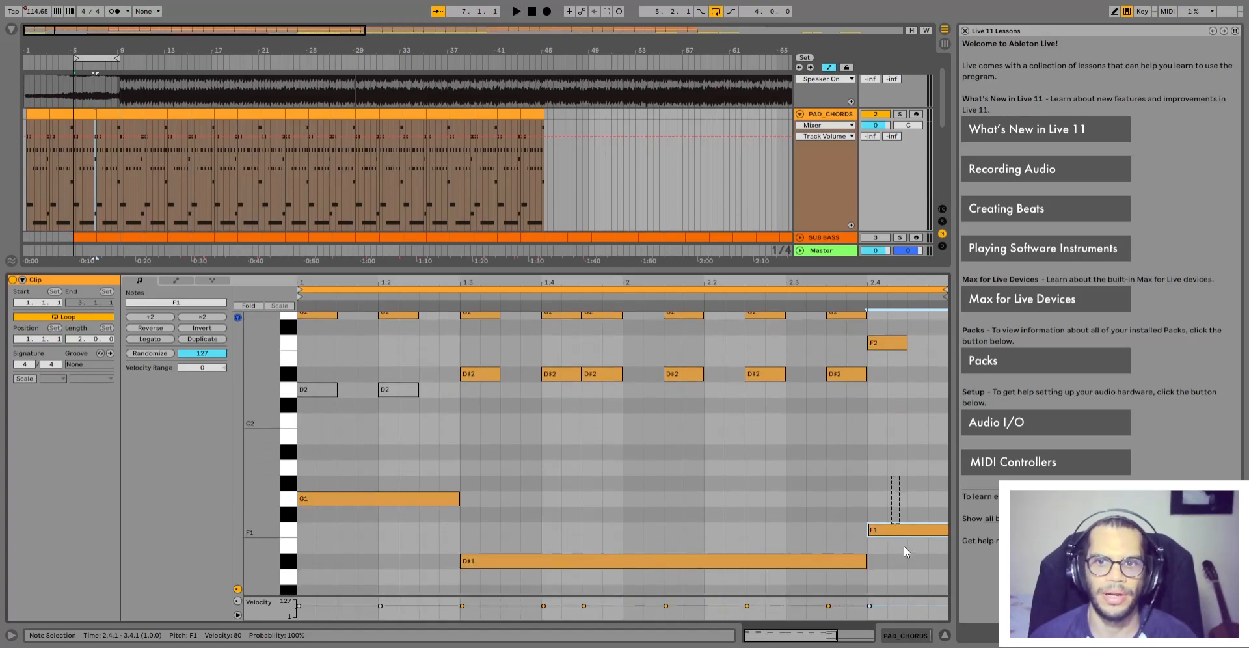
pyautogui.scroll(2, 903, 544)
# Open the pad clip at 7.2.1 and examine its bass notes against the C2, G2 and C3 chord at 2.4
pyautogui.moveTo(97, 128); pyautogui.dragTo(119, 130)
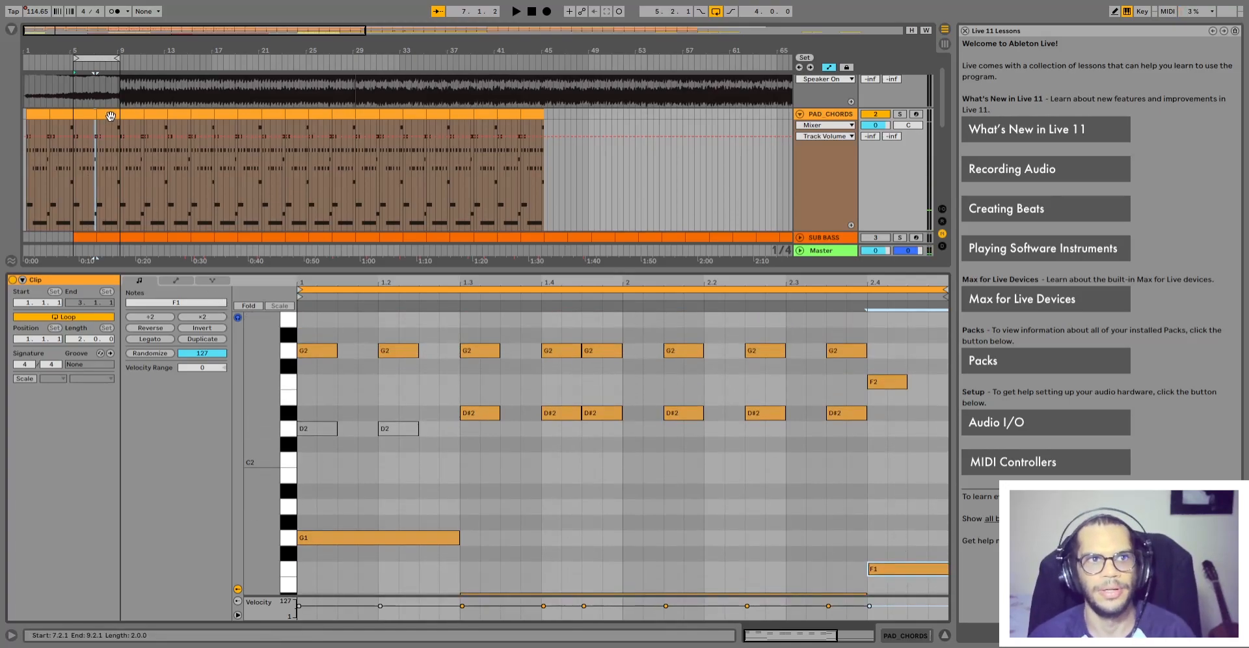
pyautogui.scroll(-2, 400, 490)
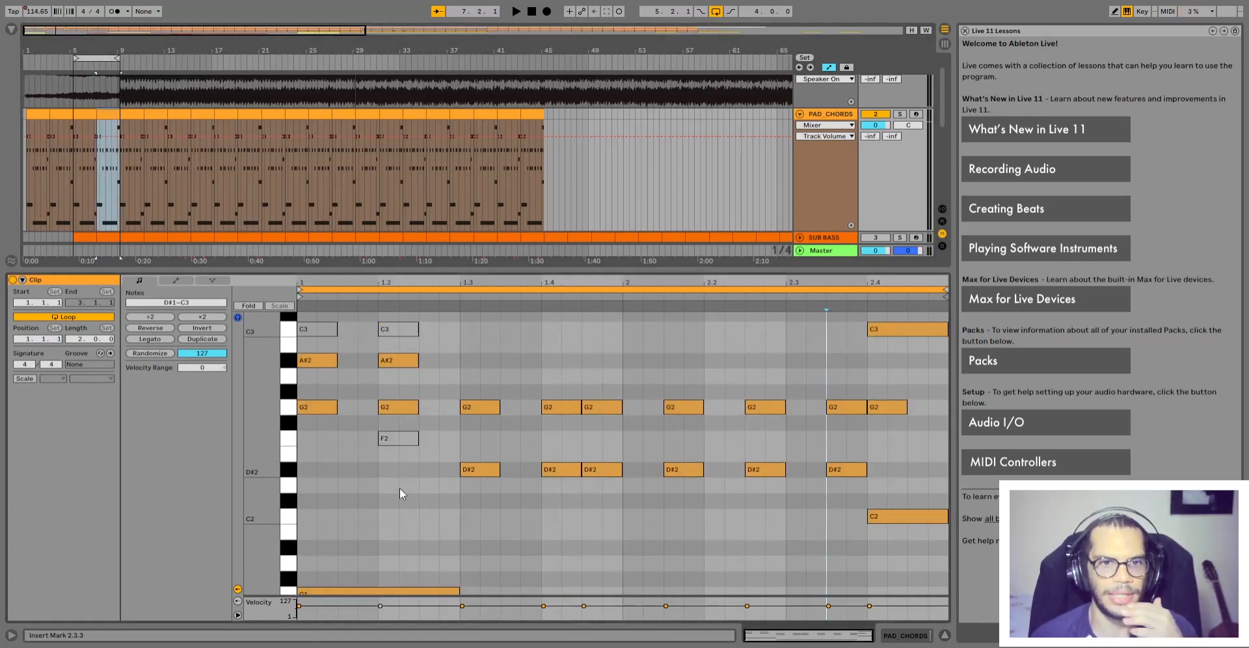
pyautogui.scroll(-1, 396, 486)
pyautogui.scroll(3, 462, 500)
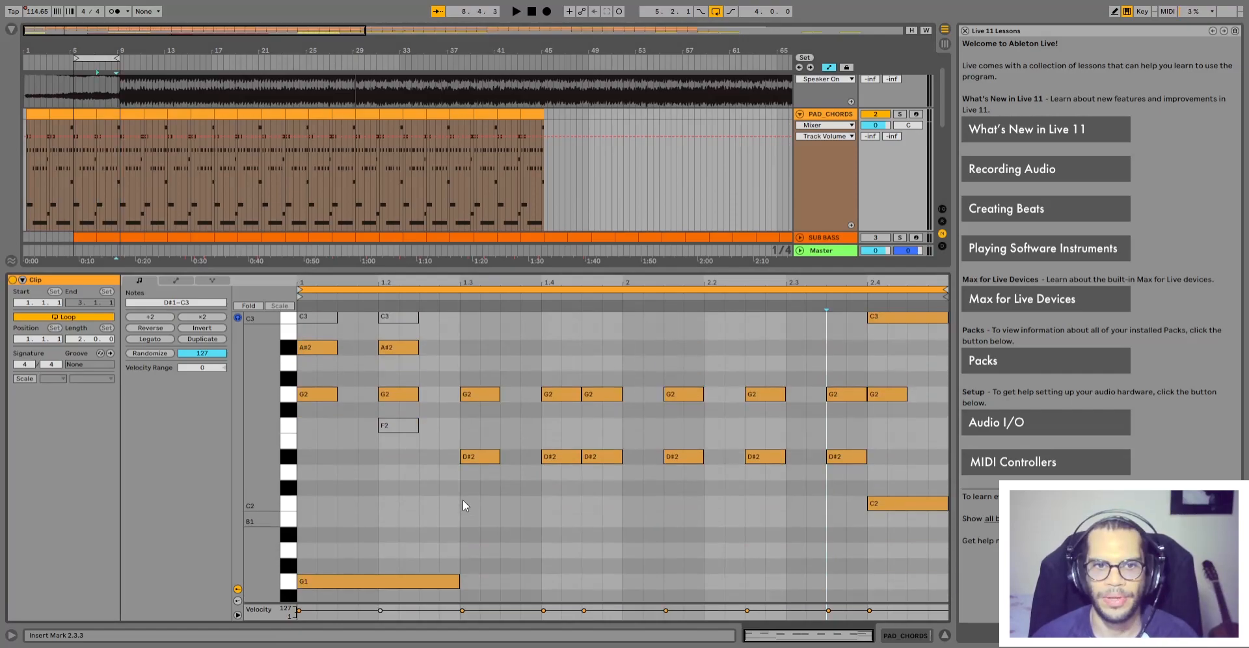
pyautogui.scroll(-5, 386, 505)
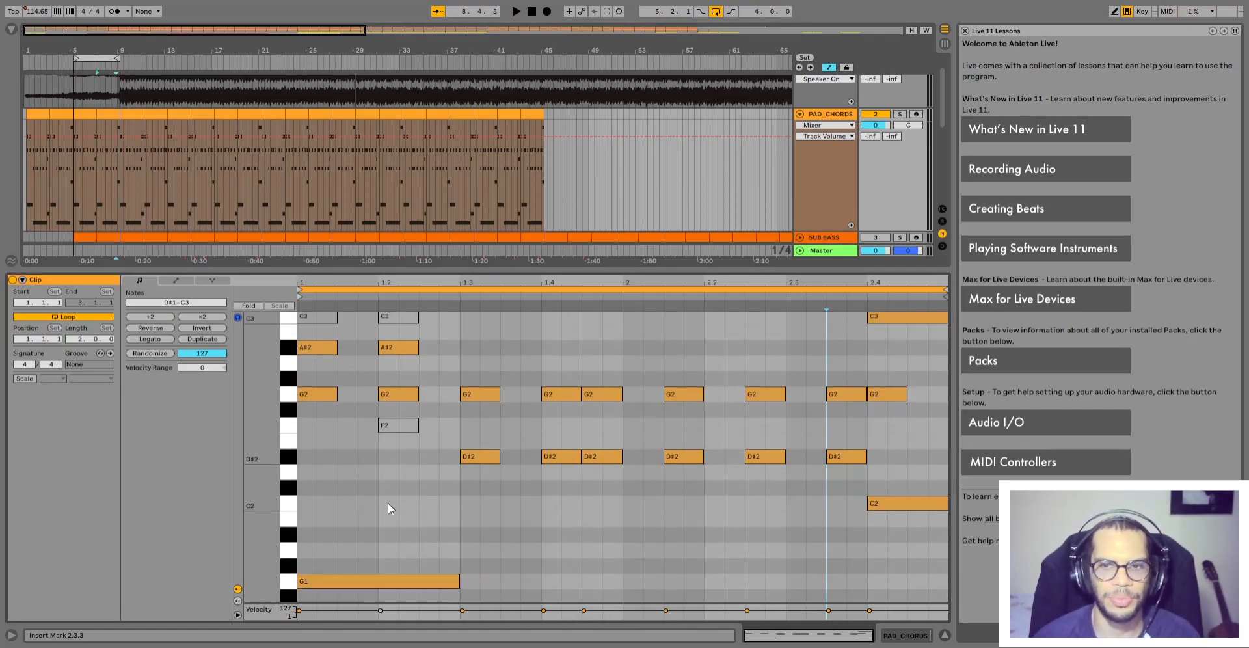
pyautogui.scroll(1, 893, 518)
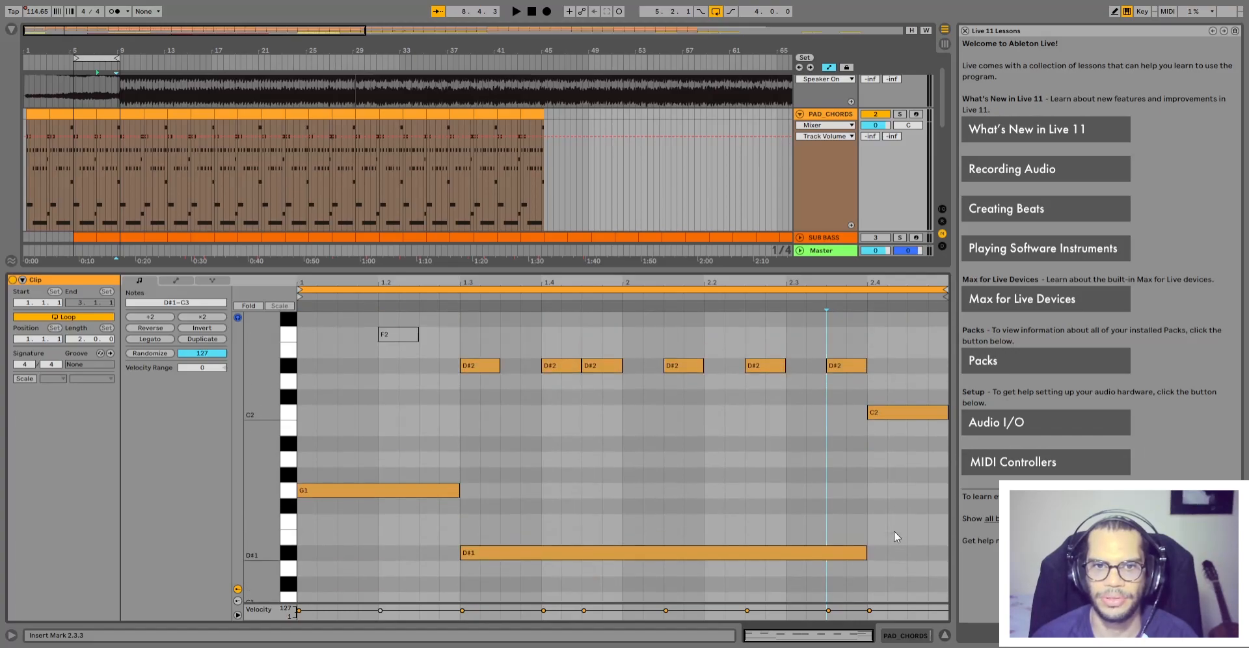
pyautogui.scroll(3, 895, 540)
pyautogui.moveTo(895, 552); pyautogui.dragTo(893, 346)
pyautogui.scroll(-6, 904, 538)
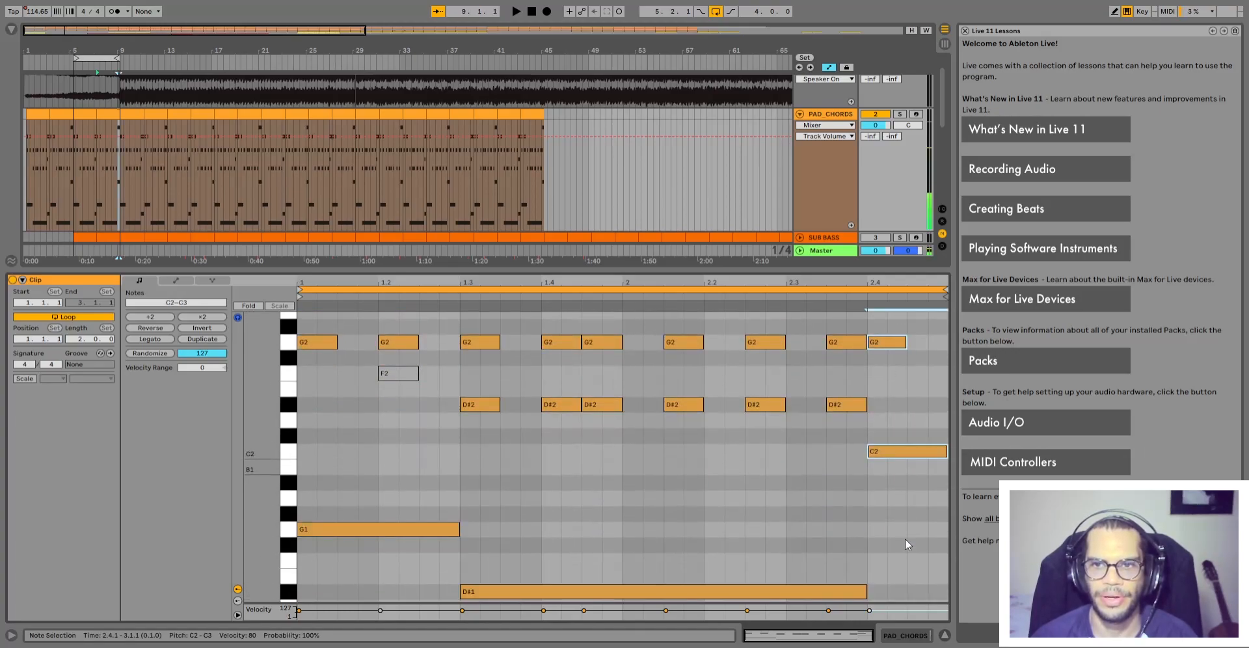
pyautogui.scroll(3, 903, 559)
pyautogui.scroll(2, 900, 578)
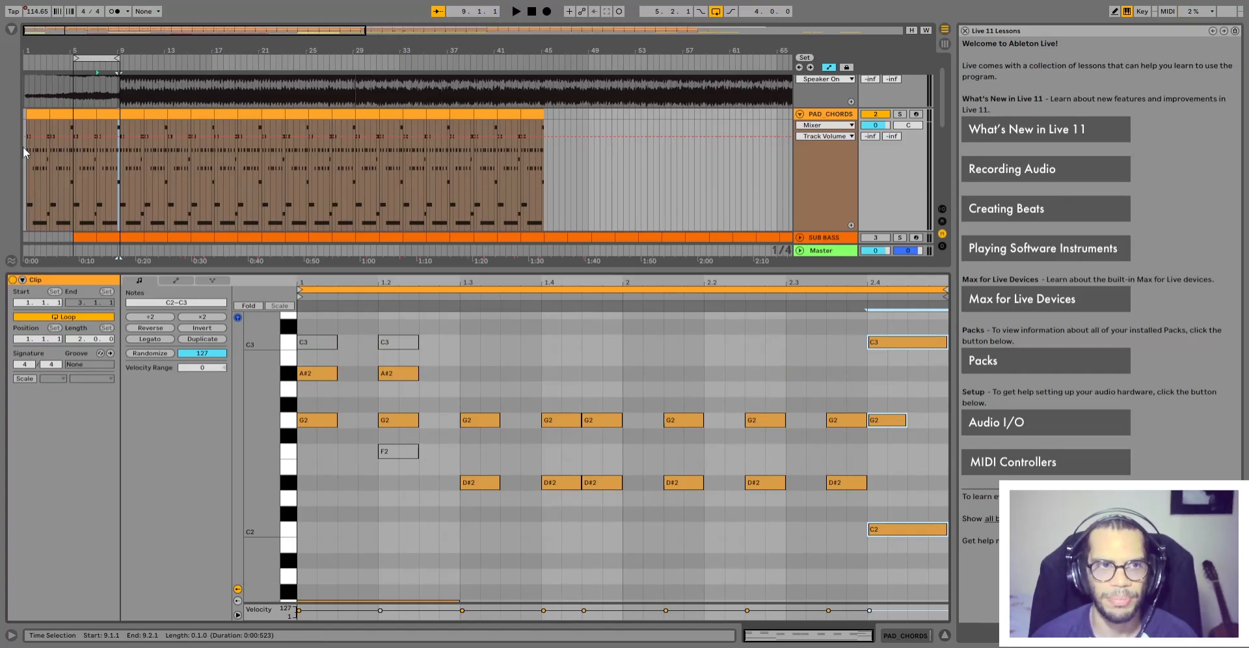
# Reopen the pad clip at 5.2.1 and review its chord voicings over the bass notes
pyautogui.click(87, 114)
pyautogui.scroll(2, 330, 502)
pyautogui.scroll(2, 331, 502)
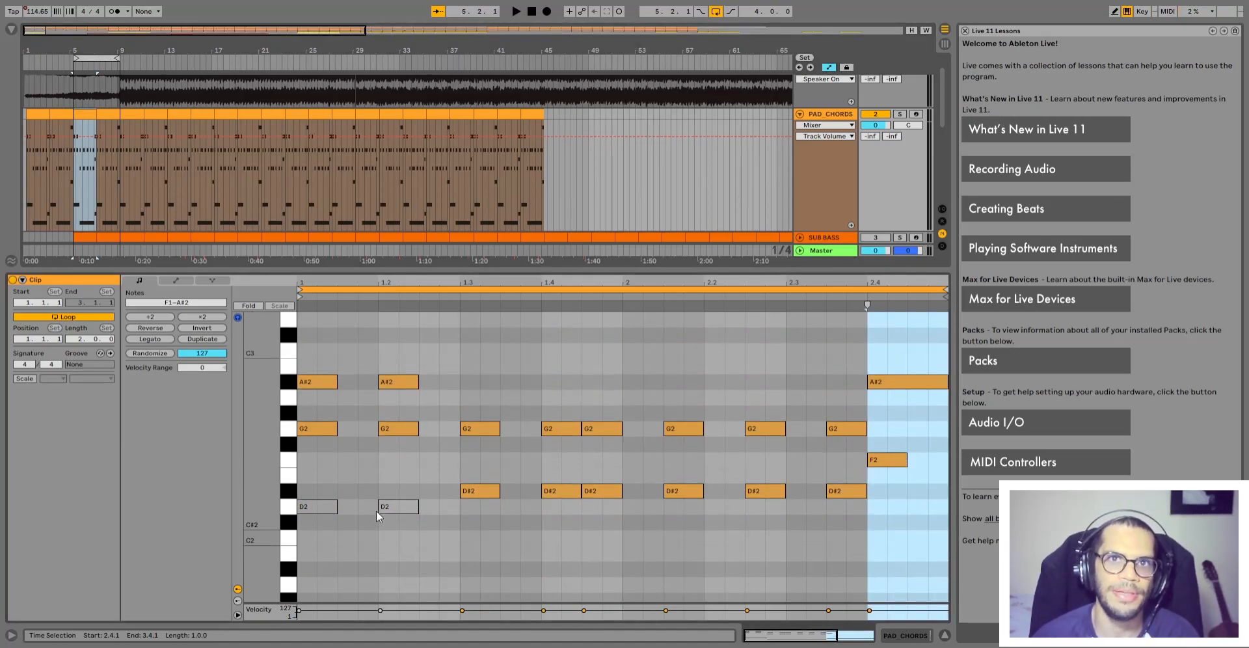
pyautogui.scroll(-3, 540, 474)
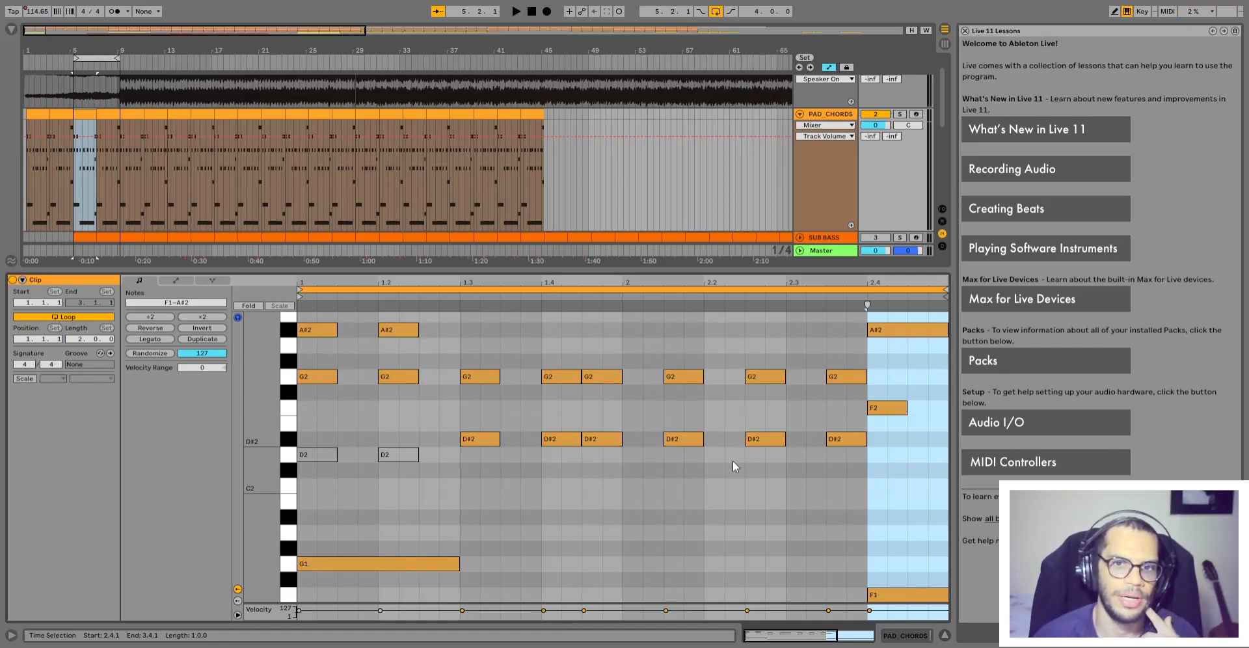
pyautogui.scroll(1, 732, 461)
pyautogui.scroll(-1, 638, 493)
pyautogui.scroll(1, 640, 498)
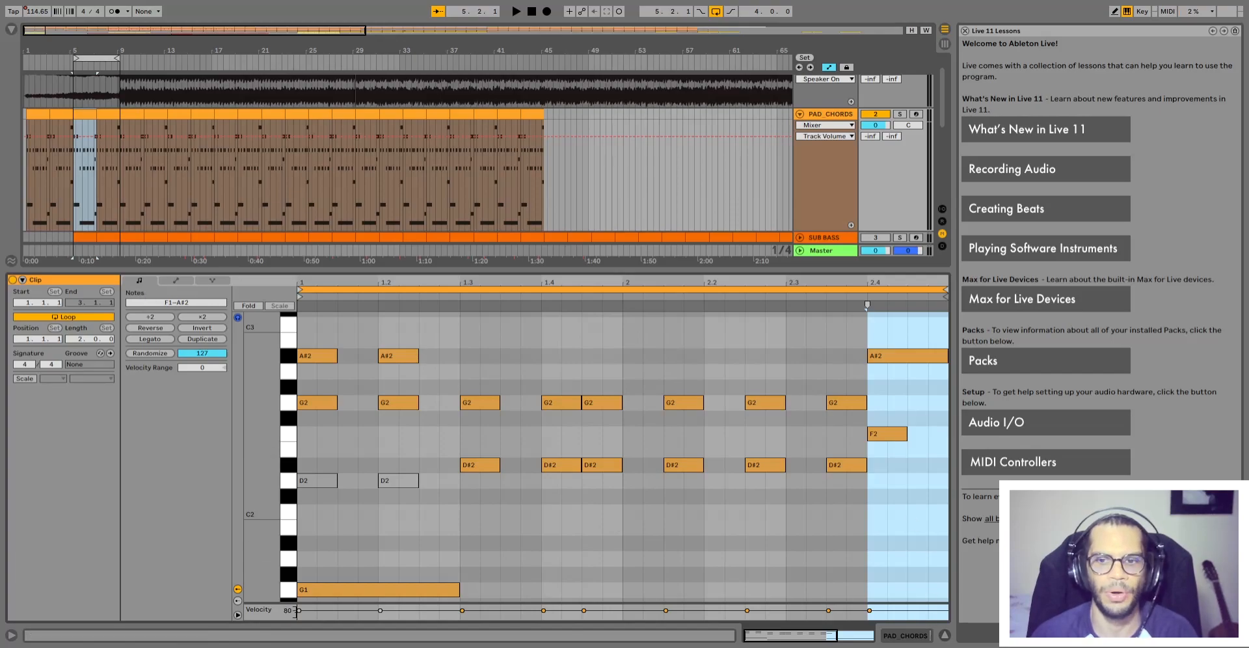
# Hide the clip editor and fold the PAD_CHORDS track while briefly playing the Xtal audio from bar 5
pyautogui.click(945, 636)
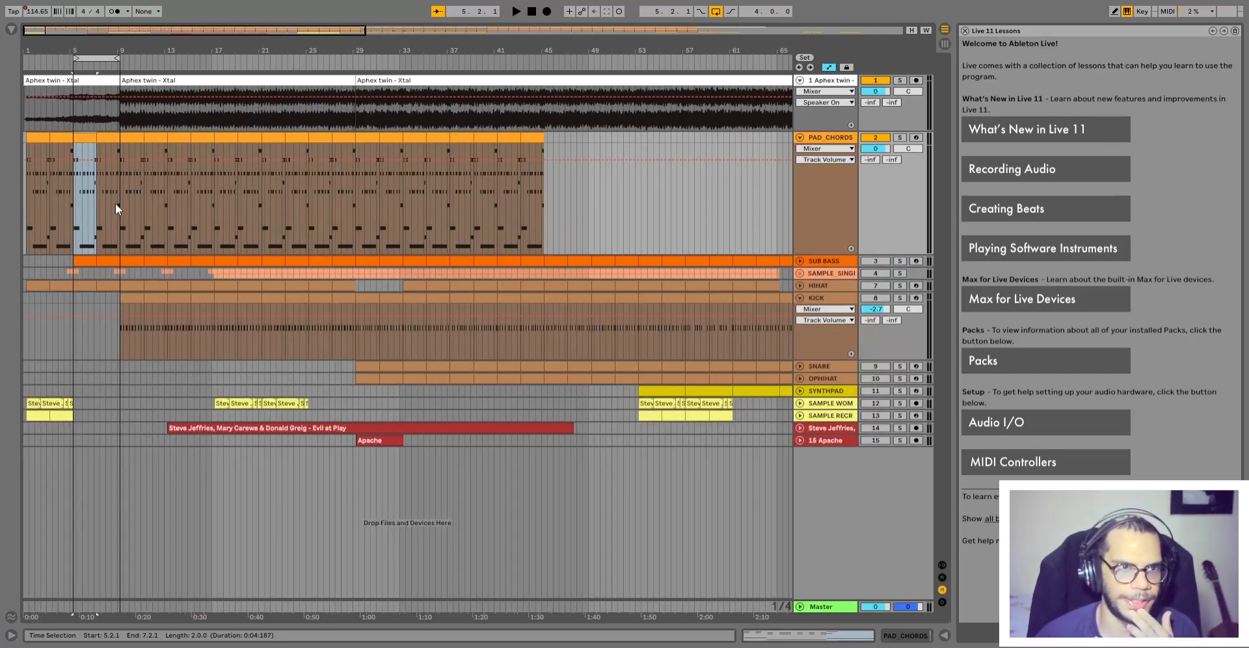
pyautogui.click(91, 119)
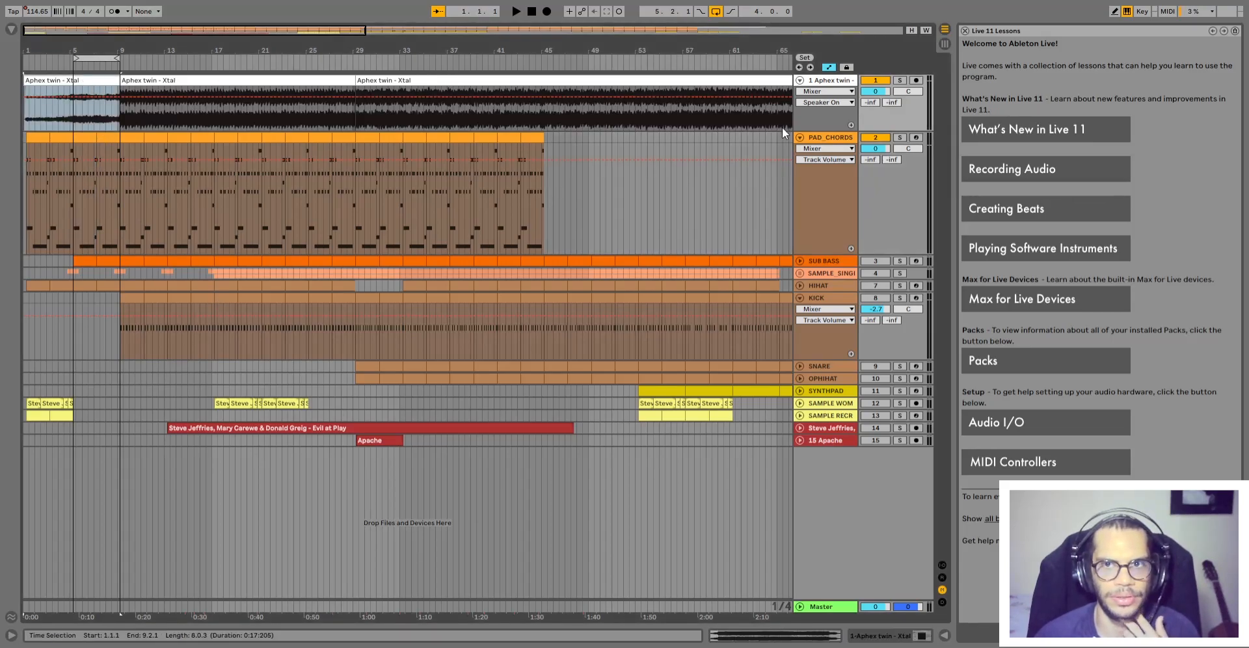
pyautogui.click(72, 120)
pyautogui.press('space')
pyautogui.click(800, 138)
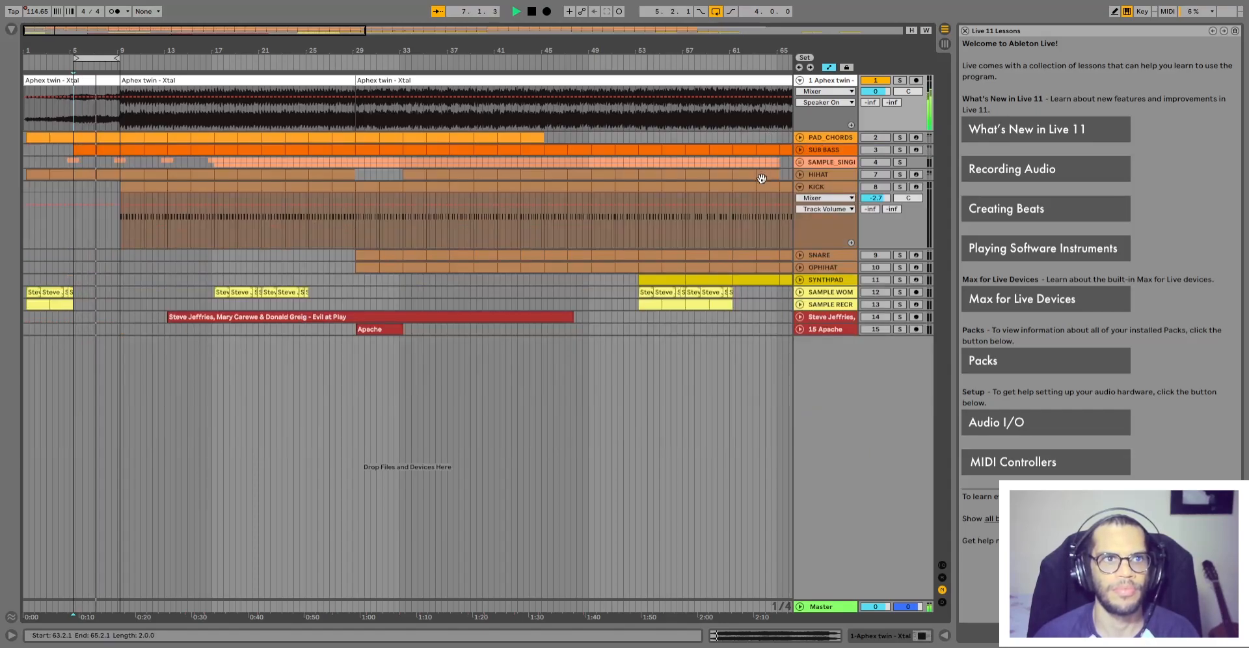
pyautogui.press('space')
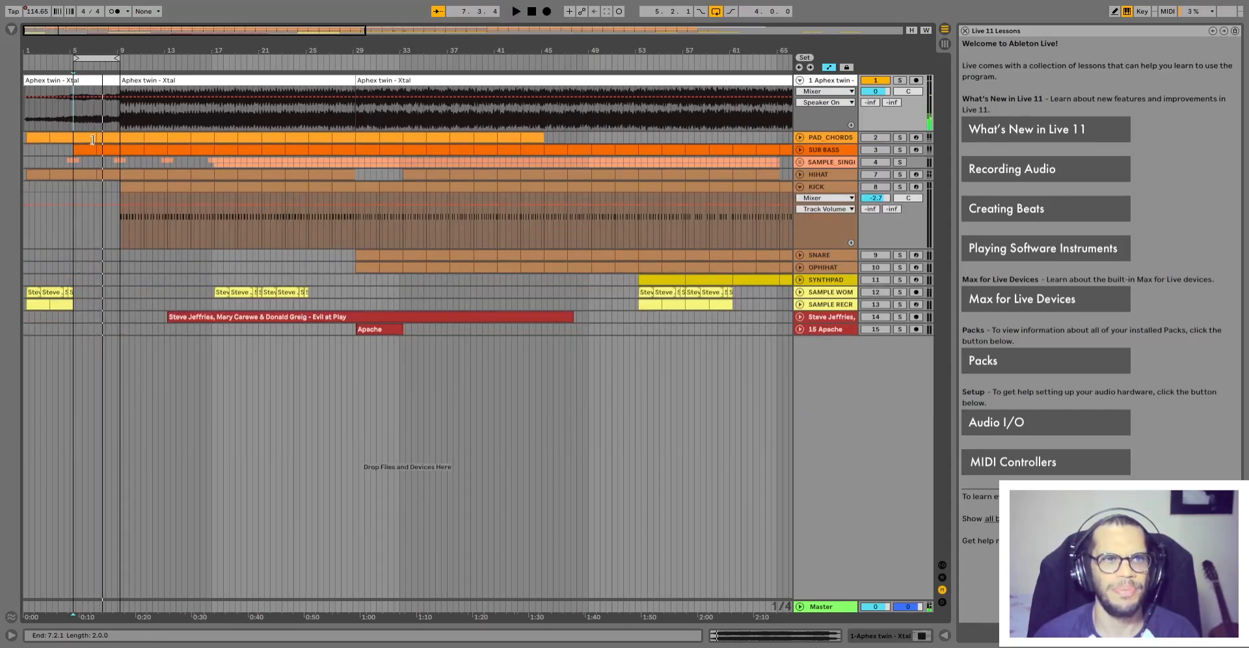
# Select the pad clip at 5.2.1 and briefly play the Xtal audio from there
pyautogui.keyDown('shift'); pyautogui.click(91, 137); pyautogui.keyUp('shift')
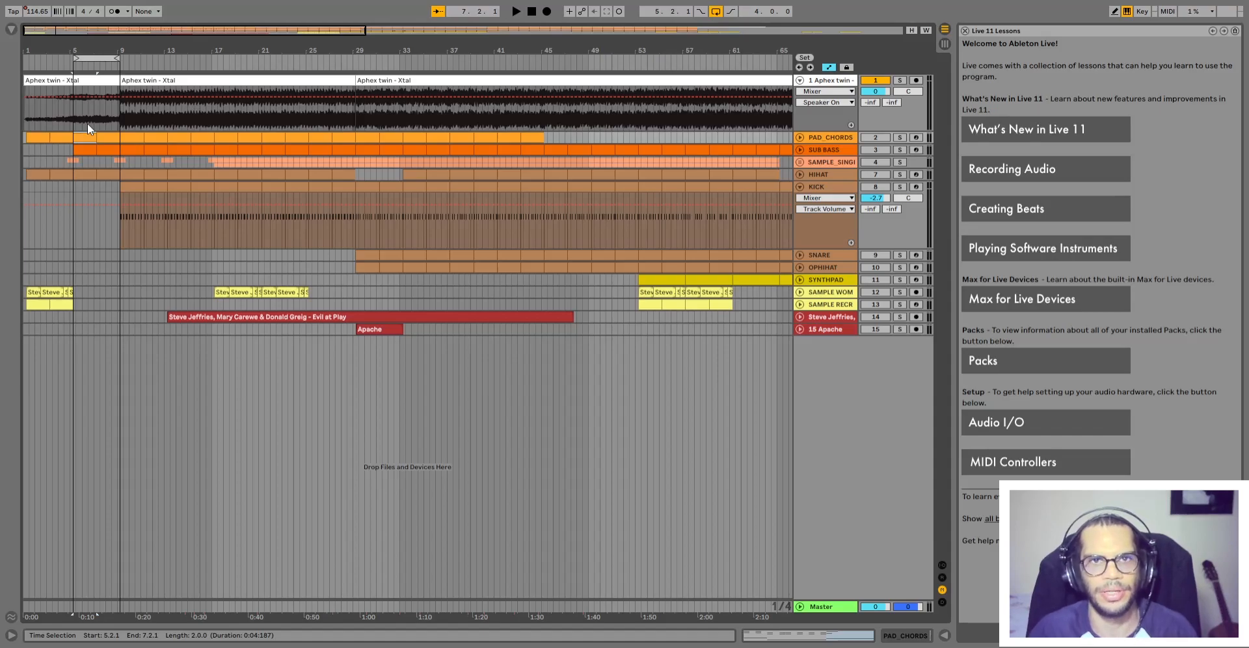
pyautogui.press('space')
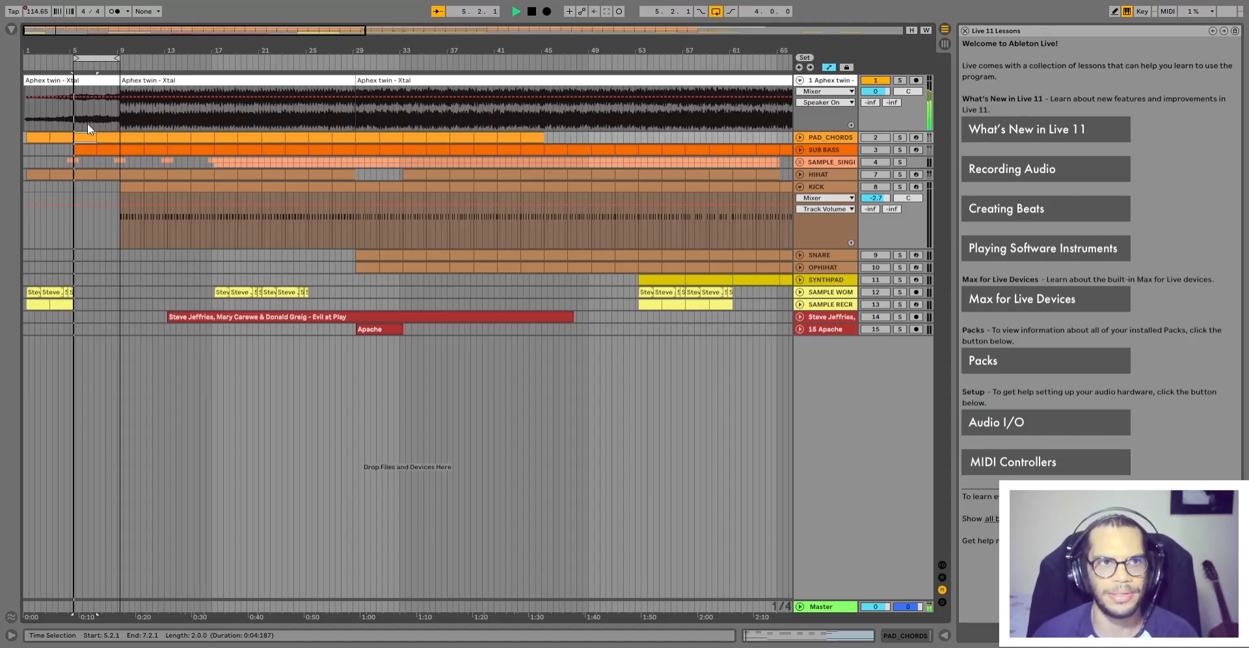
pyautogui.press('space')
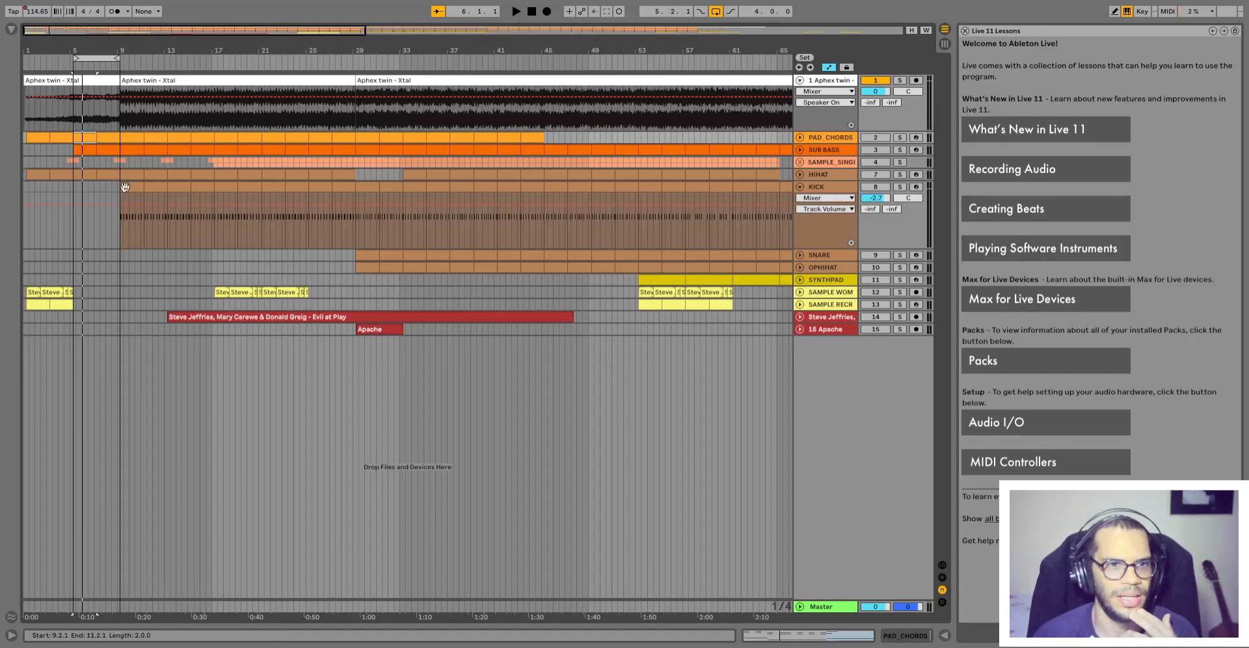
# Activate, unfold and solo the Evil at Play track and play its clip from 13.2.1
pyautogui.click(199, 317)
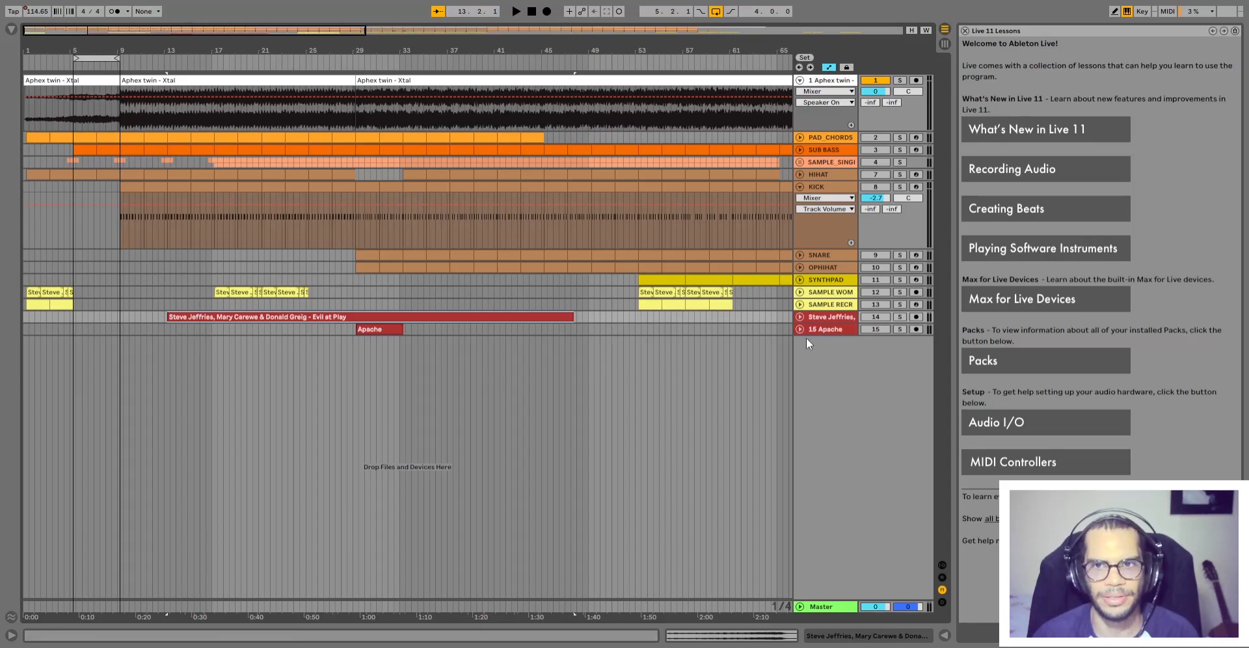
pyautogui.click(869, 318)
pyautogui.click(799, 317)
pyautogui.click(899, 317)
pyautogui.press('space')
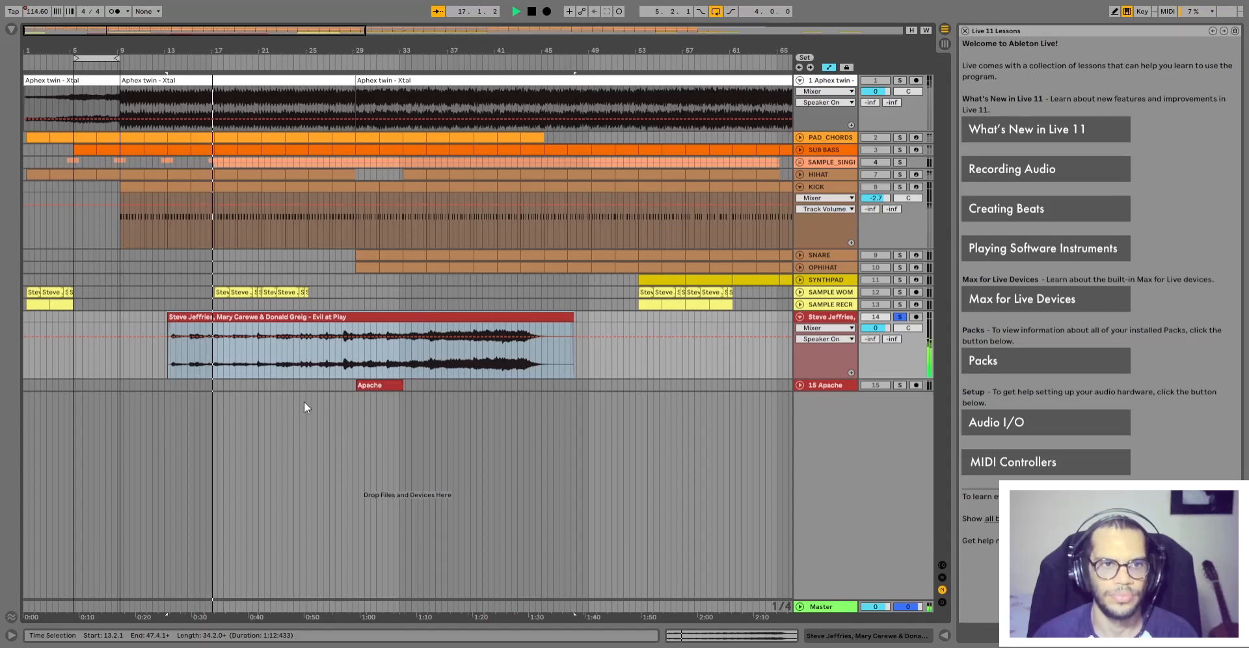
# Place the playback position at 19.4.1 in the Evil at Play clip and audition the passage briefly
pyautogui.press('space')
pyautogui.moveTo(175, 354); pyautogui.dragTo(243, 363)
pyautogui.click(243, 363)
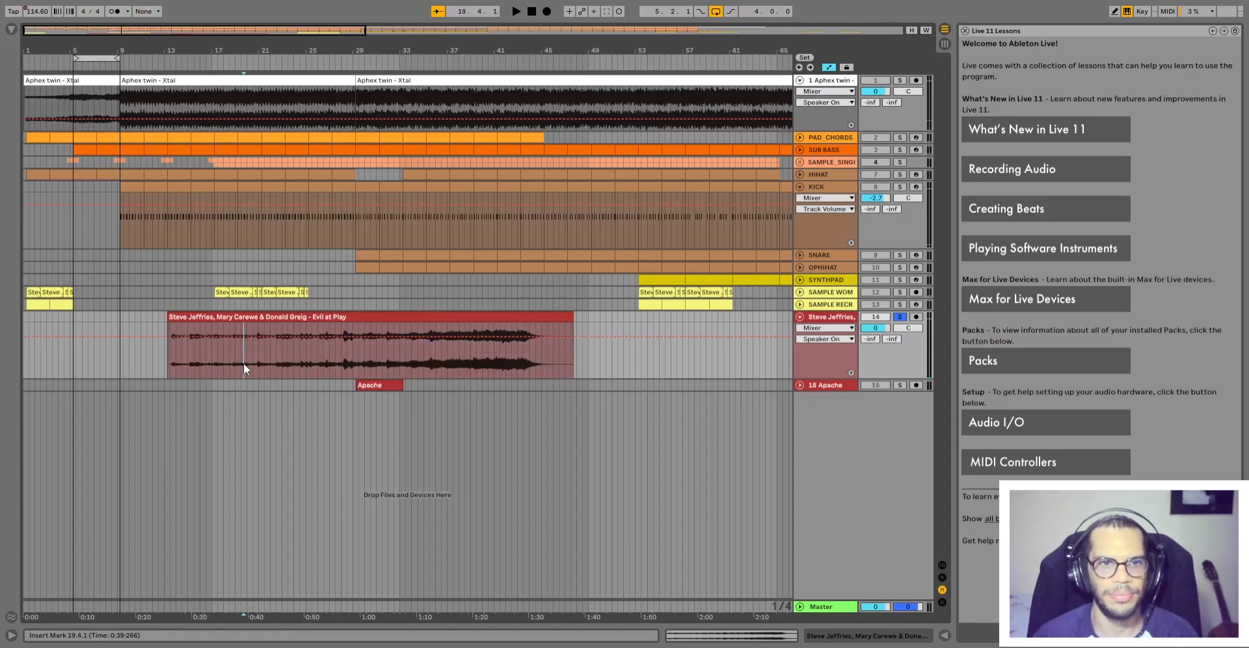
pyautogui.press('space')
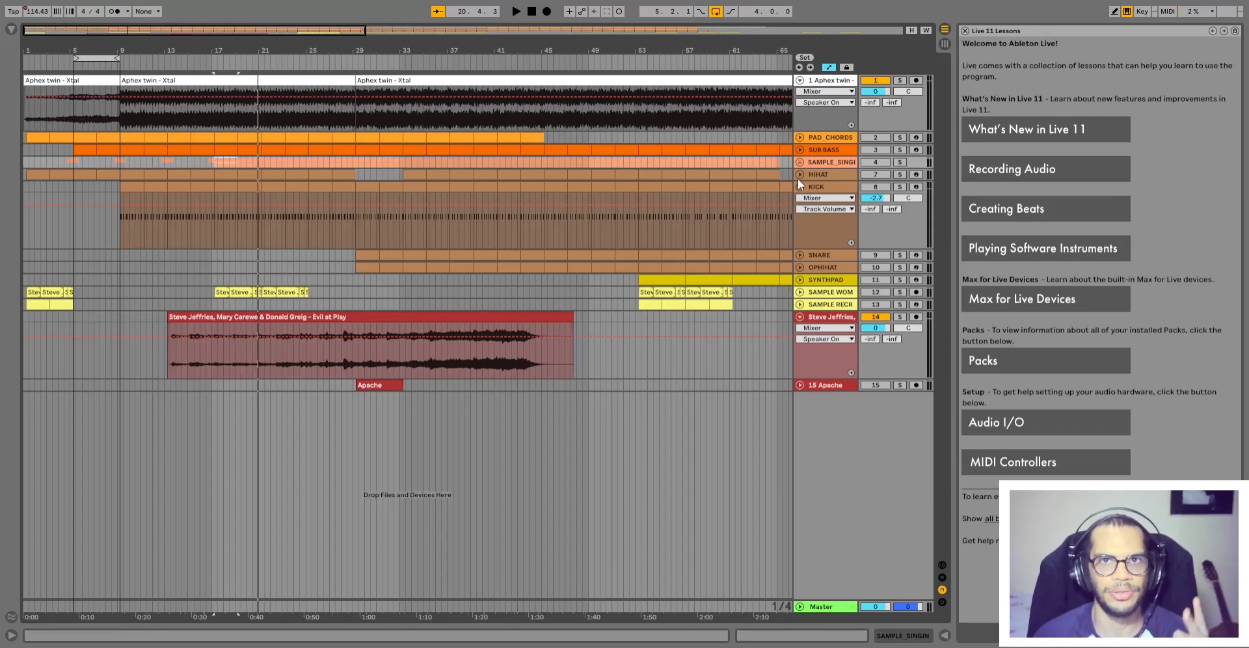
pyautogui.press('space')
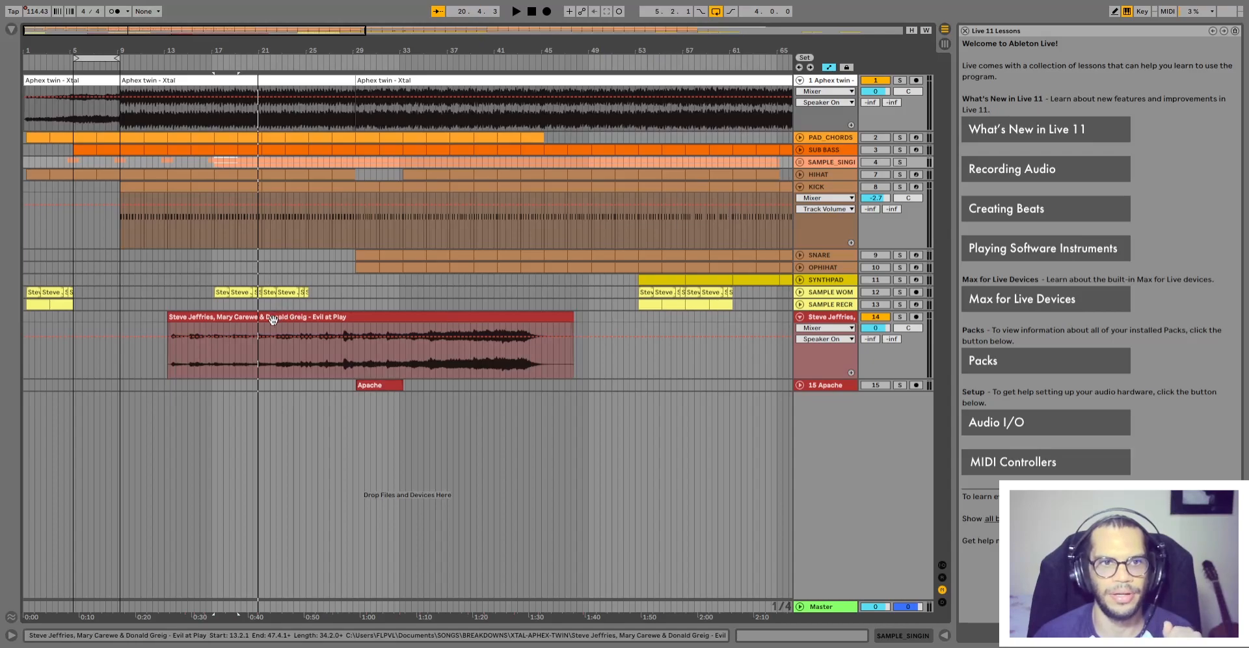
# Select the Evil at Play clip with its track folded, and unfold the SAMPLE WOMAN and SAMPLE RECREATION tracks
pyautogui.click(273, 317)
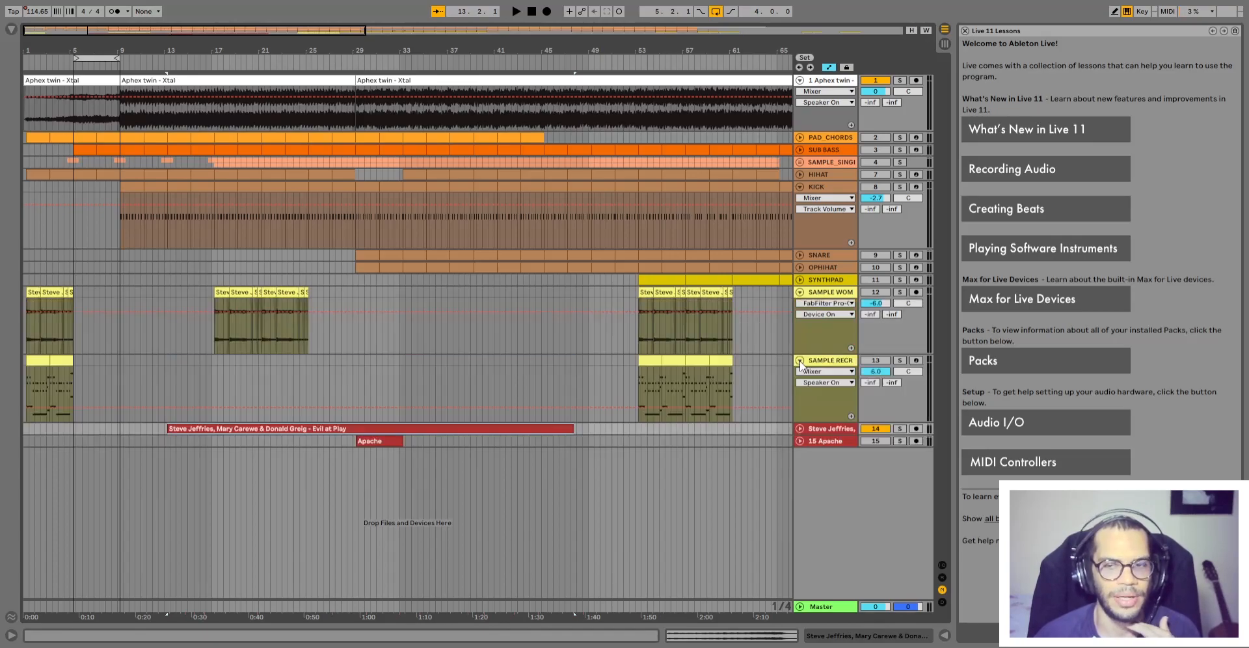
pyautogui.click(800, 361)
pyautogui.click(800, 293)
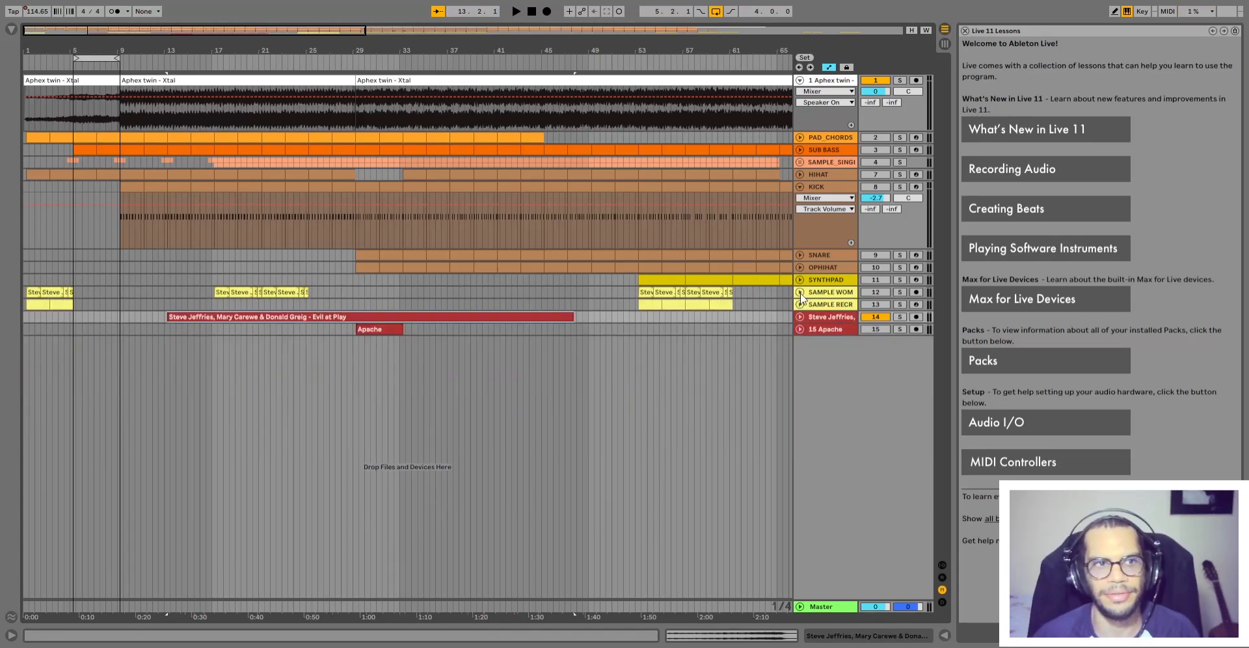
pyautogui.click(800, 304)
pyautogui.click(799, 292)
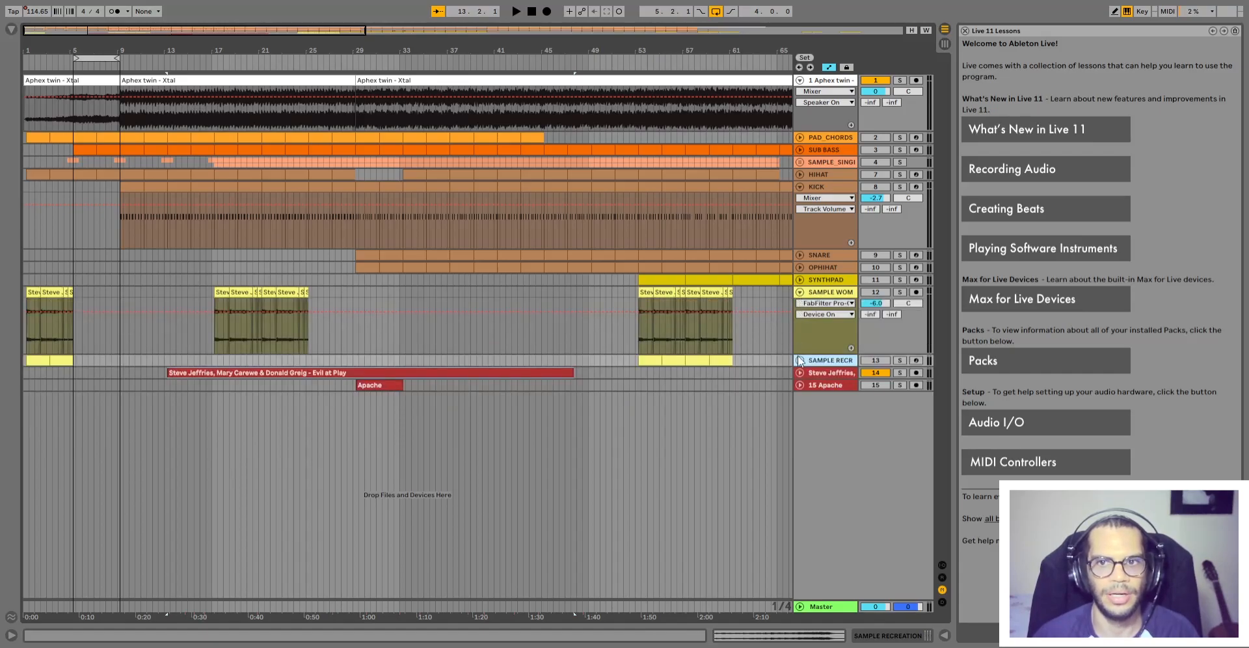
pyautogui.click(800, 360)
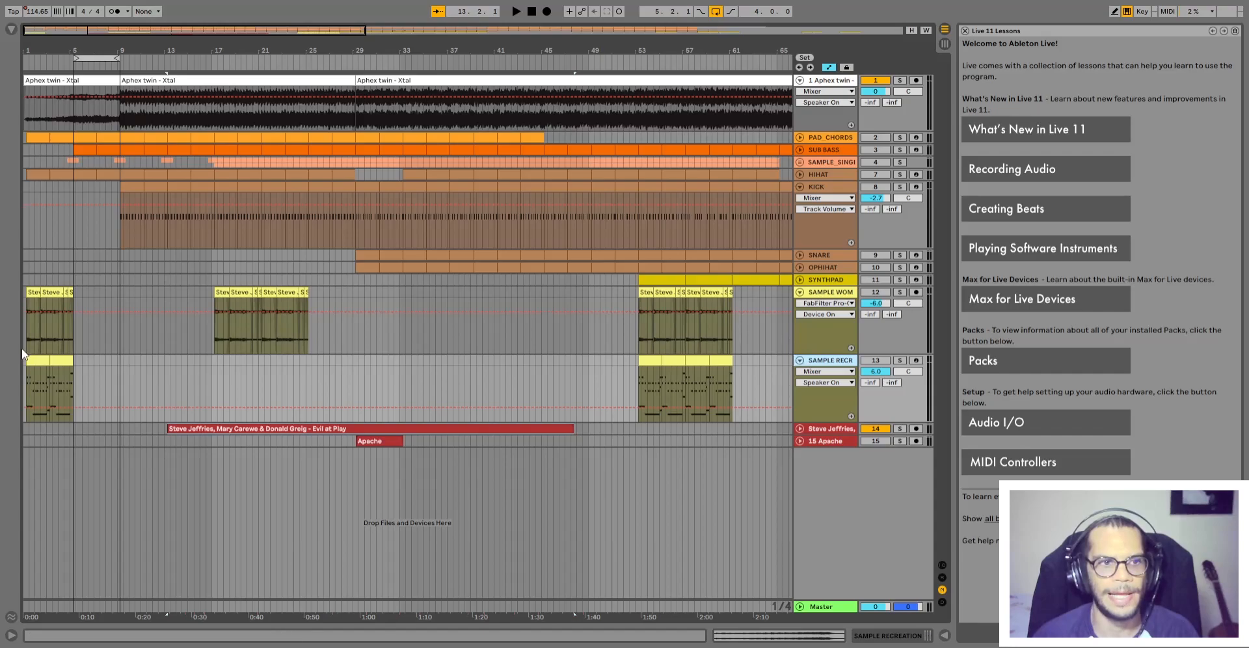
# Select the opening clips on the SAMPLE RECREATION and SAMPLE WOMAN tracks up to 5.2.1
pyautogui.click(40, 360)
pyautogui.keyDown('shift'); pyautogui.click(61, 360); pyautogui.keyUp('shift')
pyautogui.keyDown('shift'); pyautogui.click(34, 292); pyautogui.keyUp('shift')
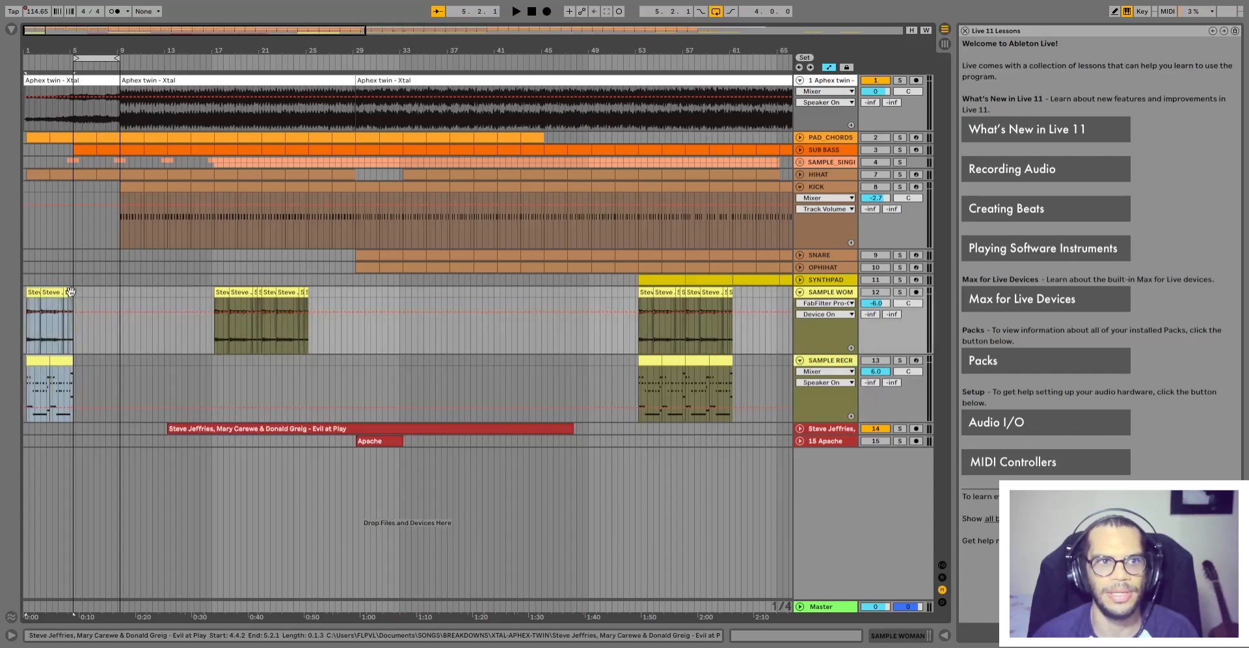
pyautogui.click(34, 293)
pyautogui.keyDown('shift'); pyautogui.click(72, 374); pyautogui.keyUp('shift')
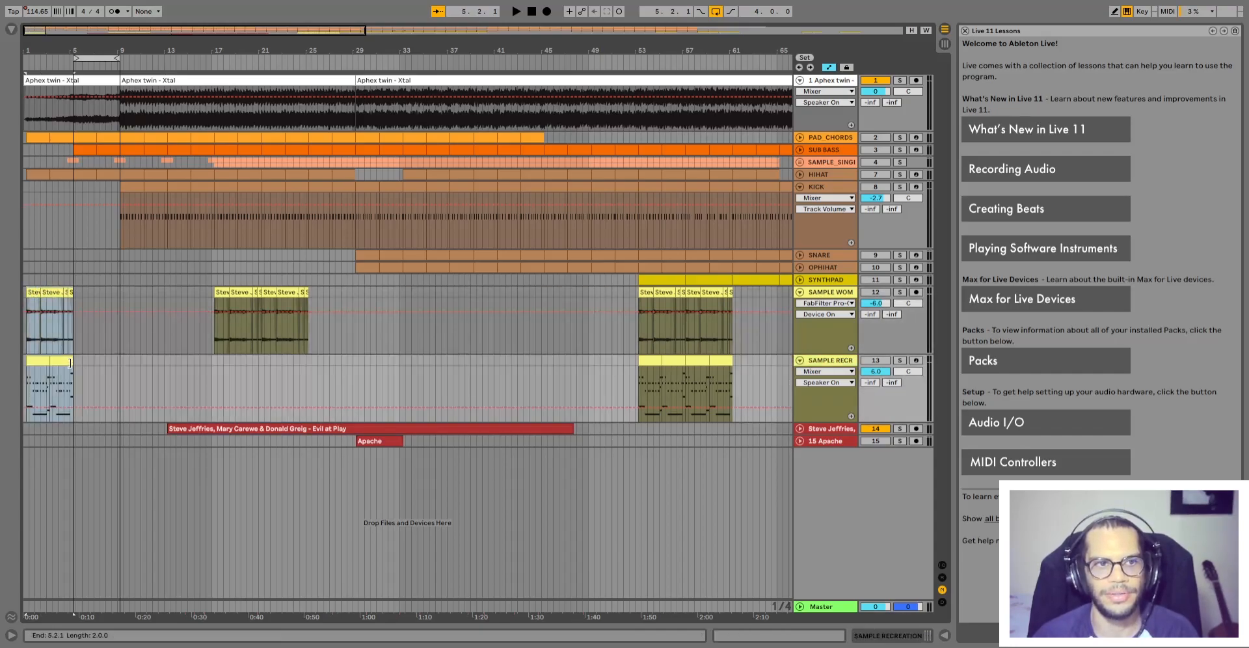
# Examine the two SAMPLE RECREATION clips between 1.2.1 and 5.2.1 up close
pyautogui.press('+')
pyautogui.press('+')
pyautogui.click(71, 363)
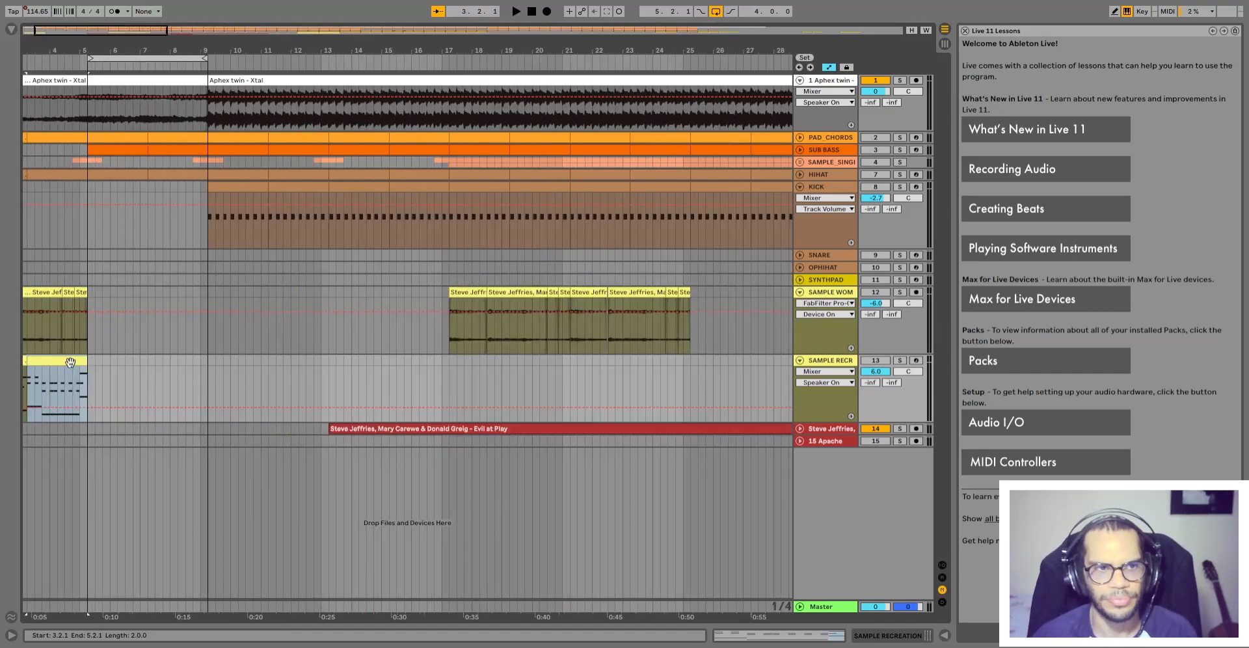
pyautogui.hscroll(-3, 22, 360)
pyautogui.click(25, 360)
pyautogui.click(42, 360)
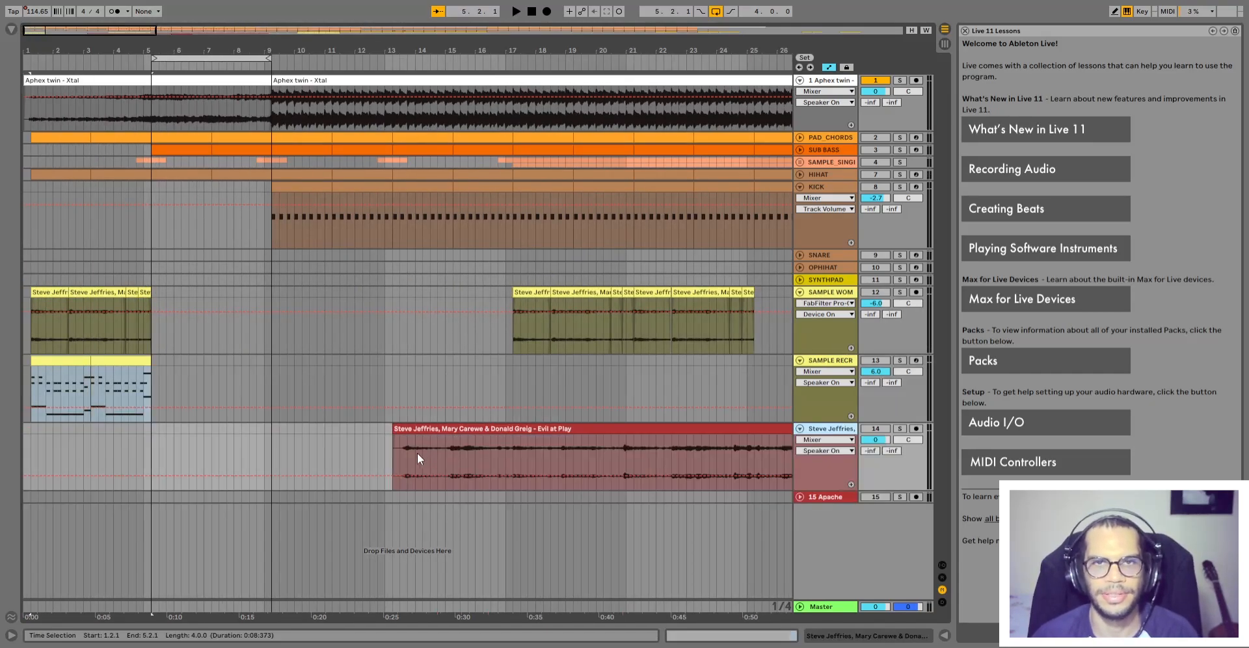
# Point out separate waveform passages in the unfolded Evil at Play clip from 15.1.1 onward, ending with the whole clip selected
pyautogui.click(445, 461)
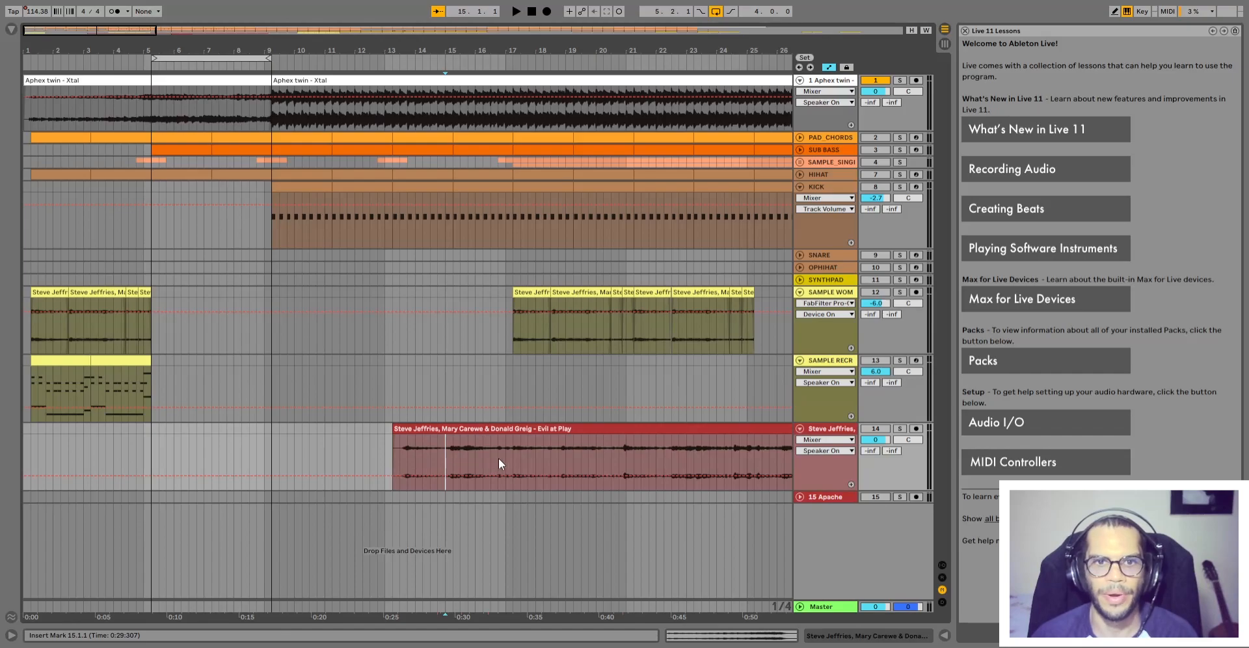
pyautogui.moveTo(557, 458); pyautogui.dragTo(551, 458)
pyautogui.click(572, 462)
pyautogui.moveTo(640, 453); pyautogui.dragTo(649, 456)
pyautogui.click(576, 427)
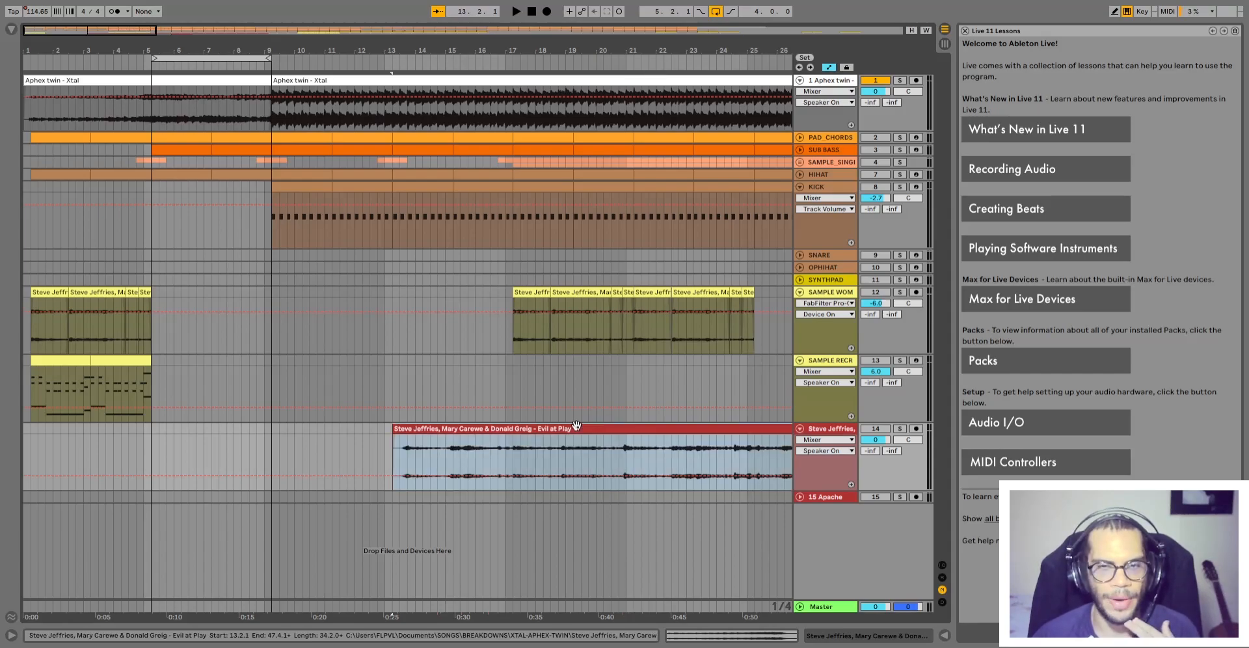
# Show the SAMPLE RECREATION track's devices and expand its collapsed Sampler
pyautogui.click(830, 363)
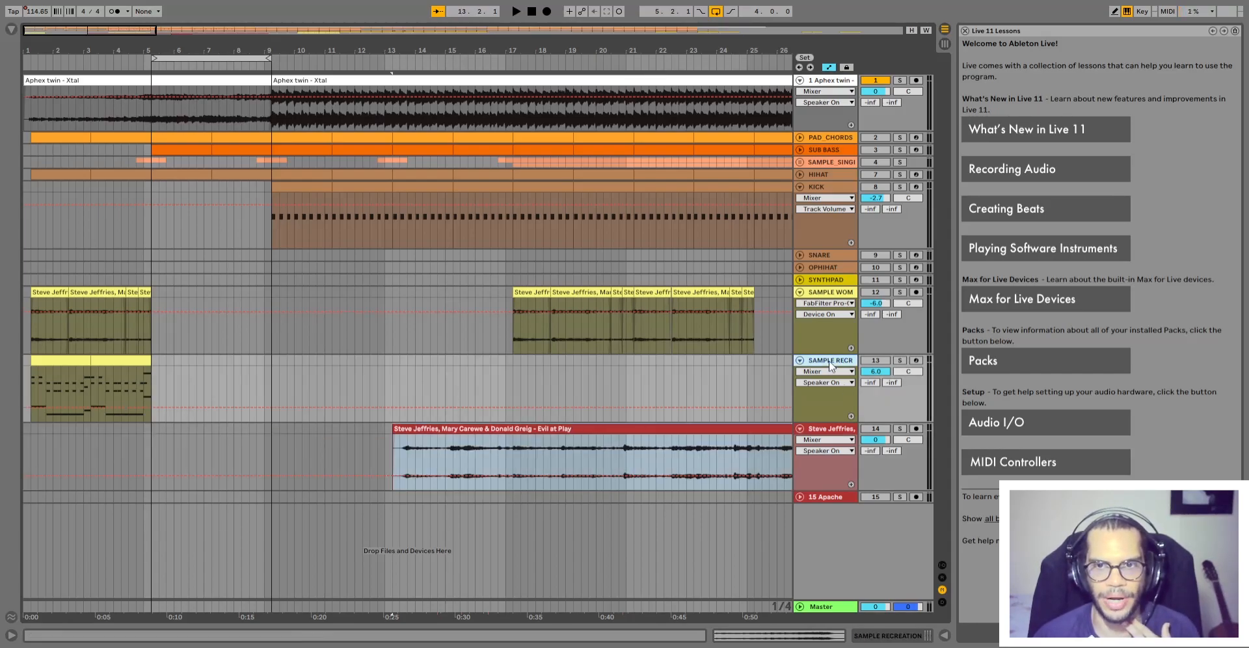
pyautogui.click(904, 635)
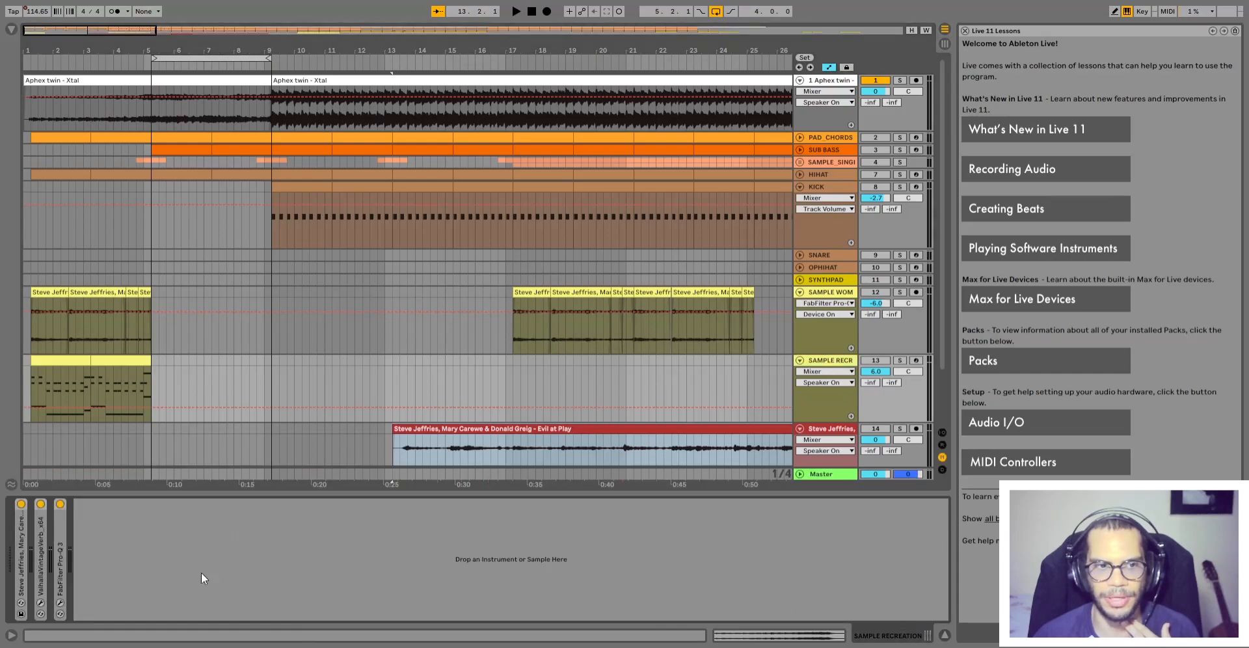
pyautogui.doubleClick(21, 564)
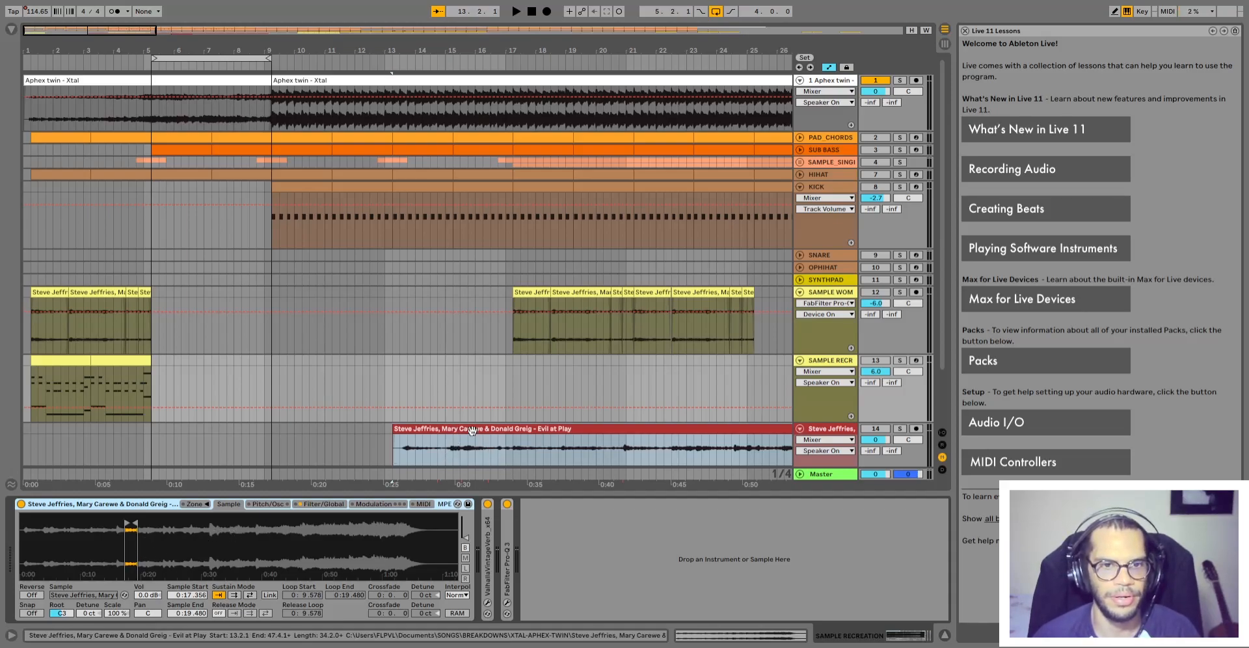
# Select the Evil at Play clip for reference and return to the first SAMPLE RECREATION clip
pyautogui.click(521, 435)
pyautogui.scroll(-3, 521, 435)
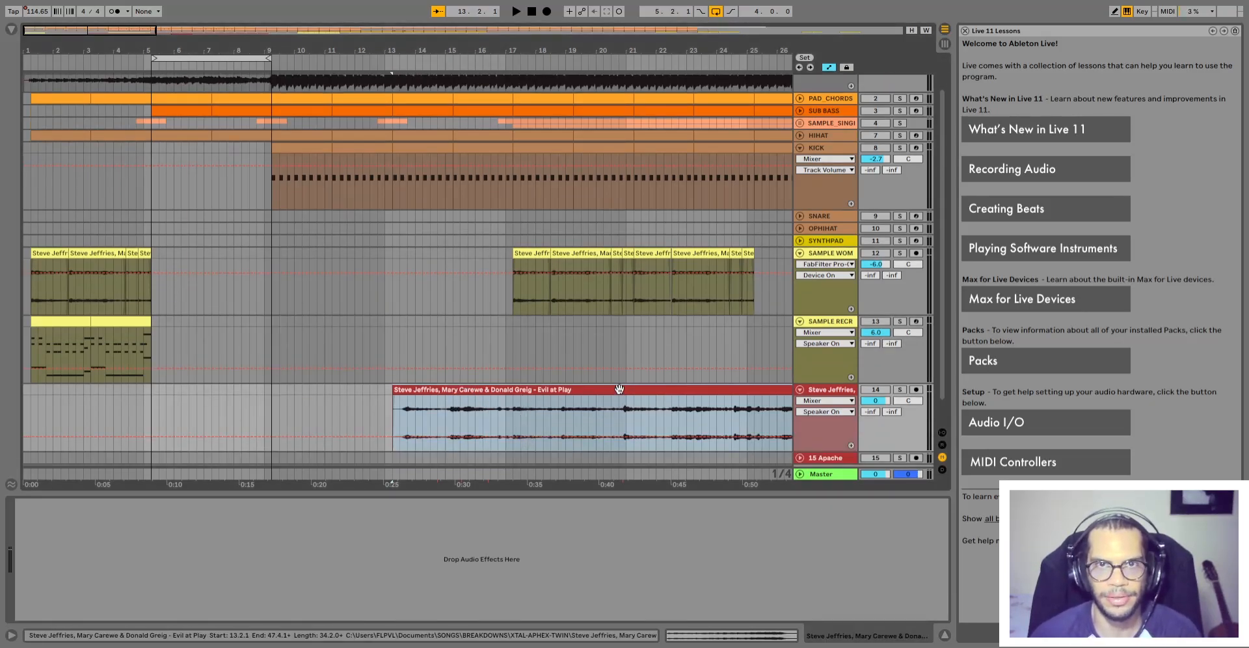
pyautogui.click(66, 320)
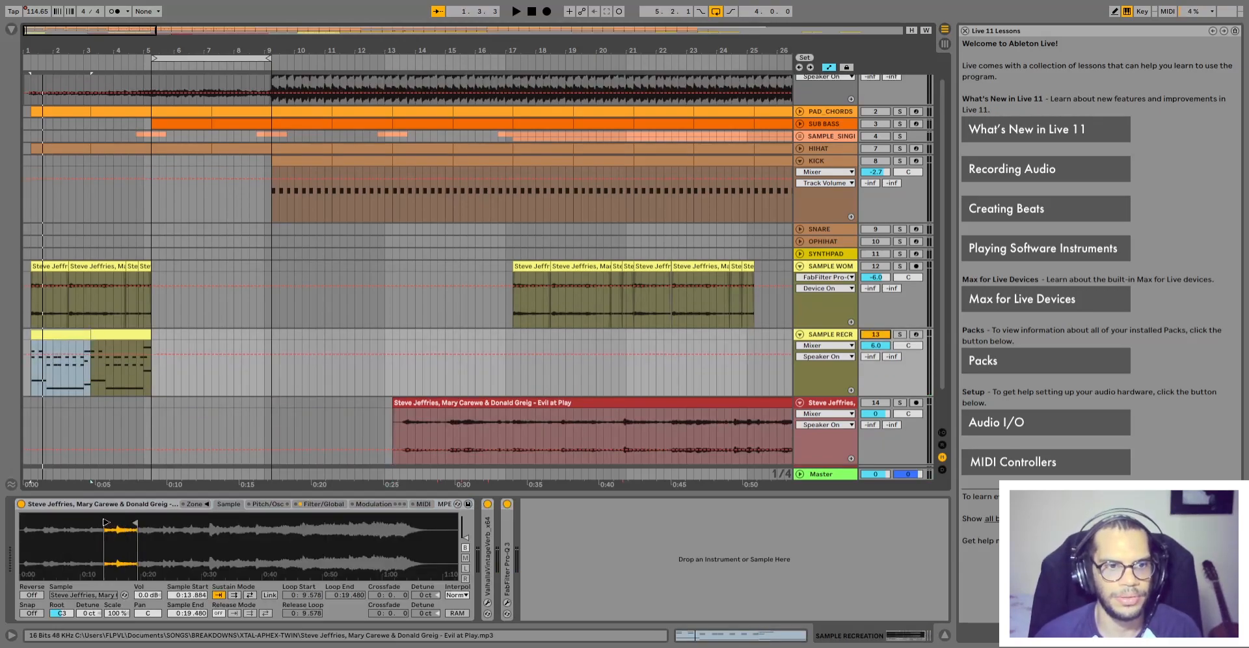
# Try Sampler sample starts of 11.731, 0.646, 3.552 and 2.475 s while playing the SAMPLE RECREATION clips
pyautogui.moveTo(106, 522); pyautogui.dragTo(90, 523)
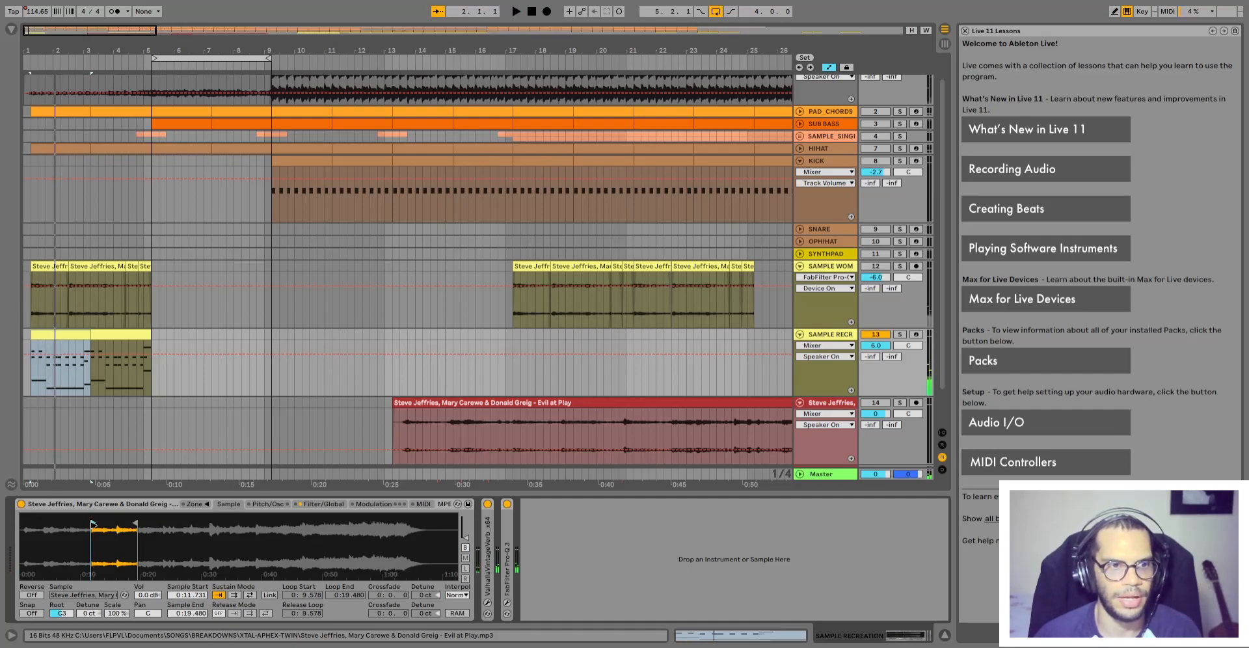
pyautogui.moveTo(77, 523); pyautogui.dragTo(25, 520)
pyautogui.press('space')
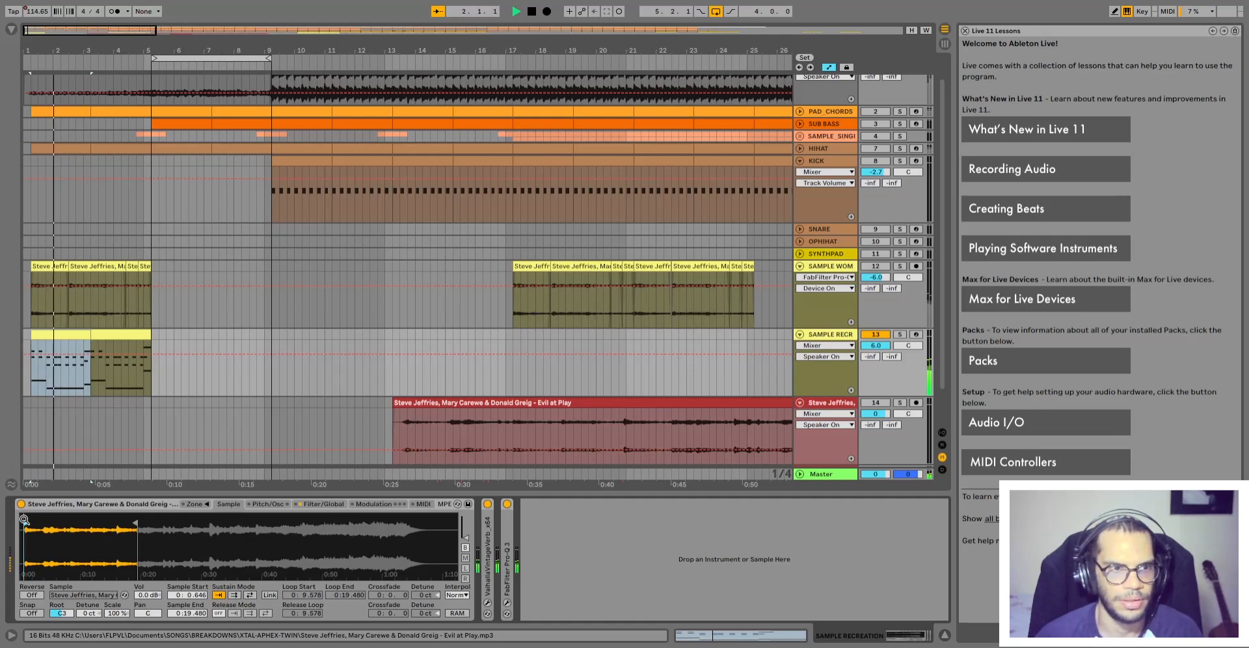
pyautogui.moveTo(40, 520); pyautogui.dragTo(44, 520)
pyautogui.press('space')
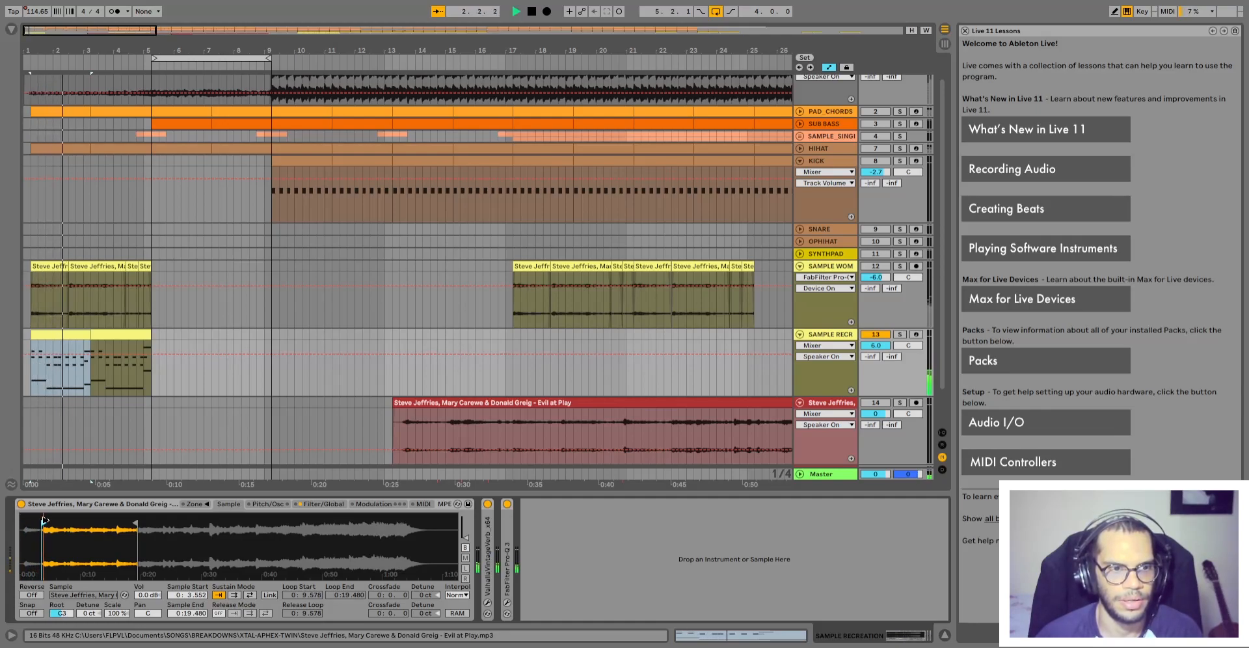
pyautogui.moveTo(44, 520); pyautogui.dragTo(37, 520)
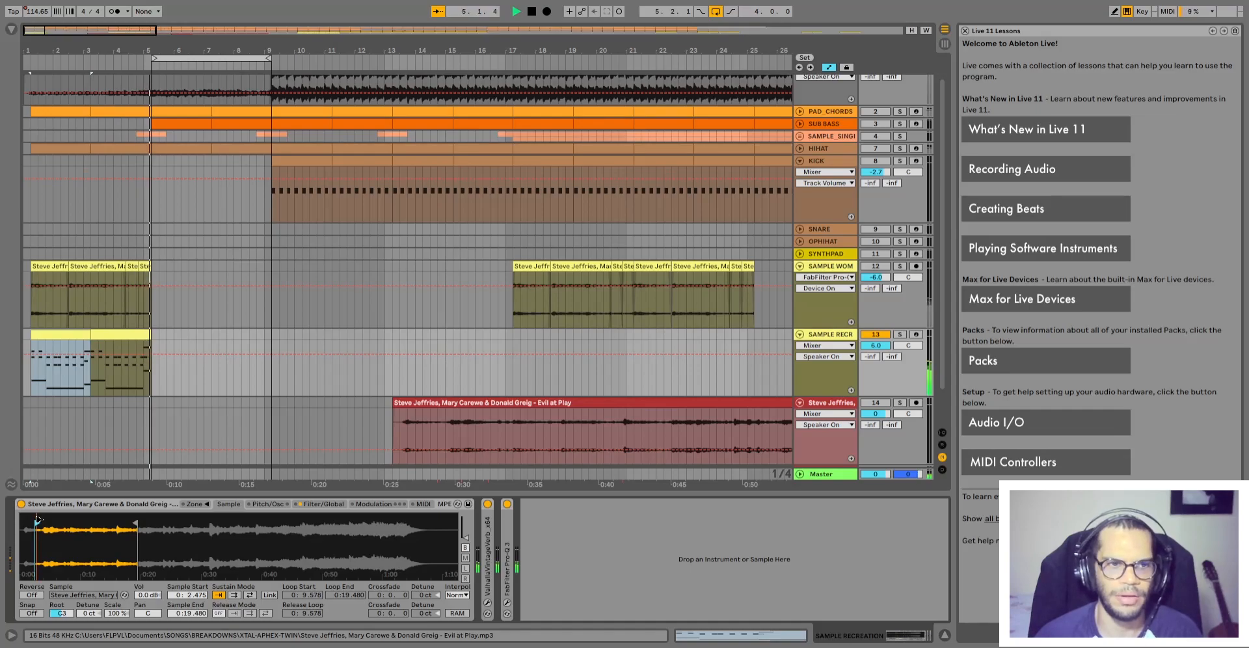
# Loop the SAMPLE RECREATION clips from 1.2.1 to 5.2.1 and move the Sampler's sample start through 9.471 s to 17.356 s
pyautogui.press('space')
pyautogui.press('space')
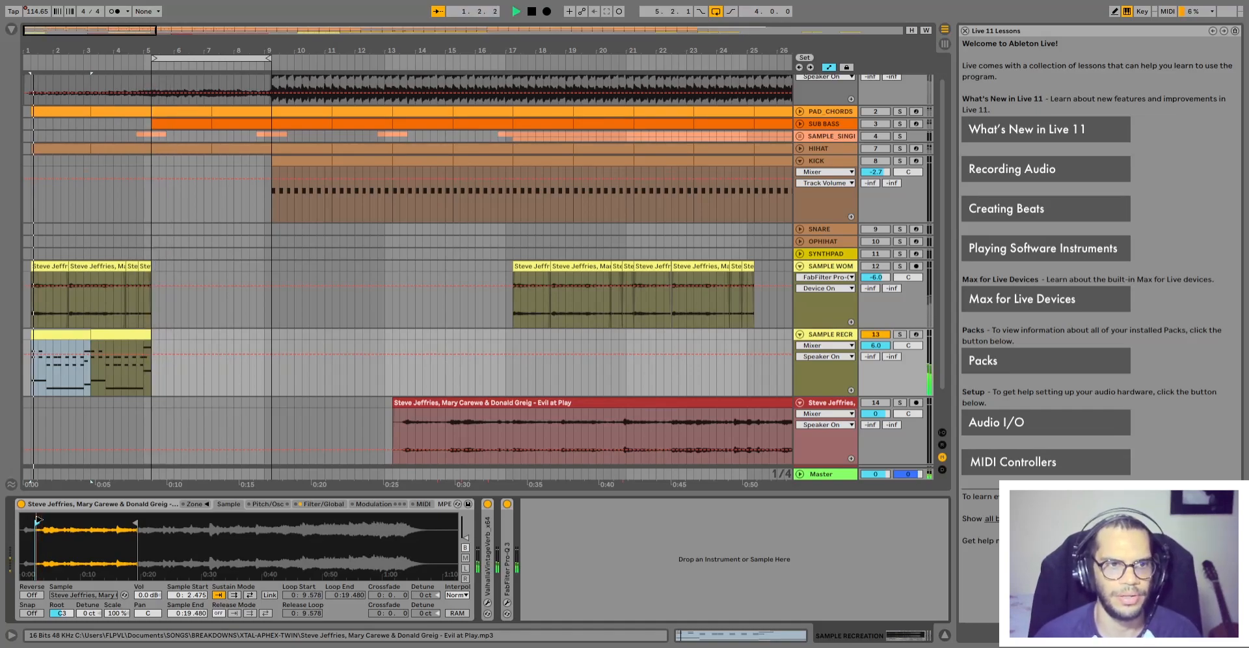
pyautogui.click(115, 336)
pyautogui.hotkey('ctrl', 'l')
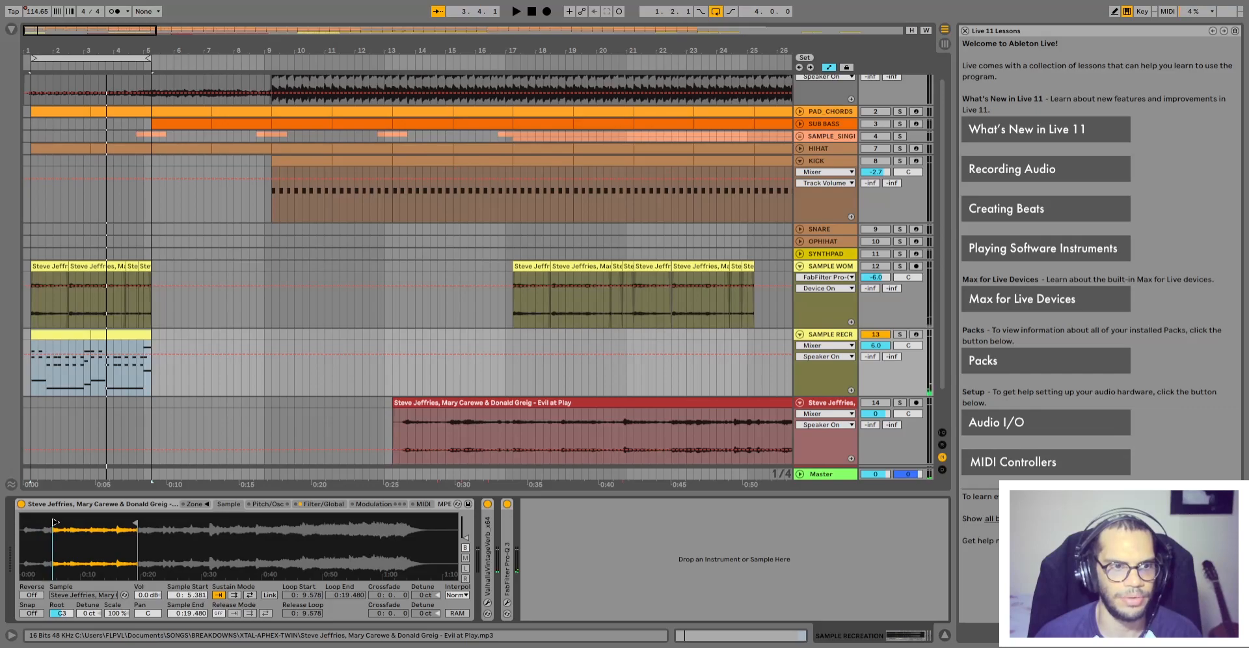
pyautogui.moveTo(56, 522); pyautogui.dragTo(83, 522)
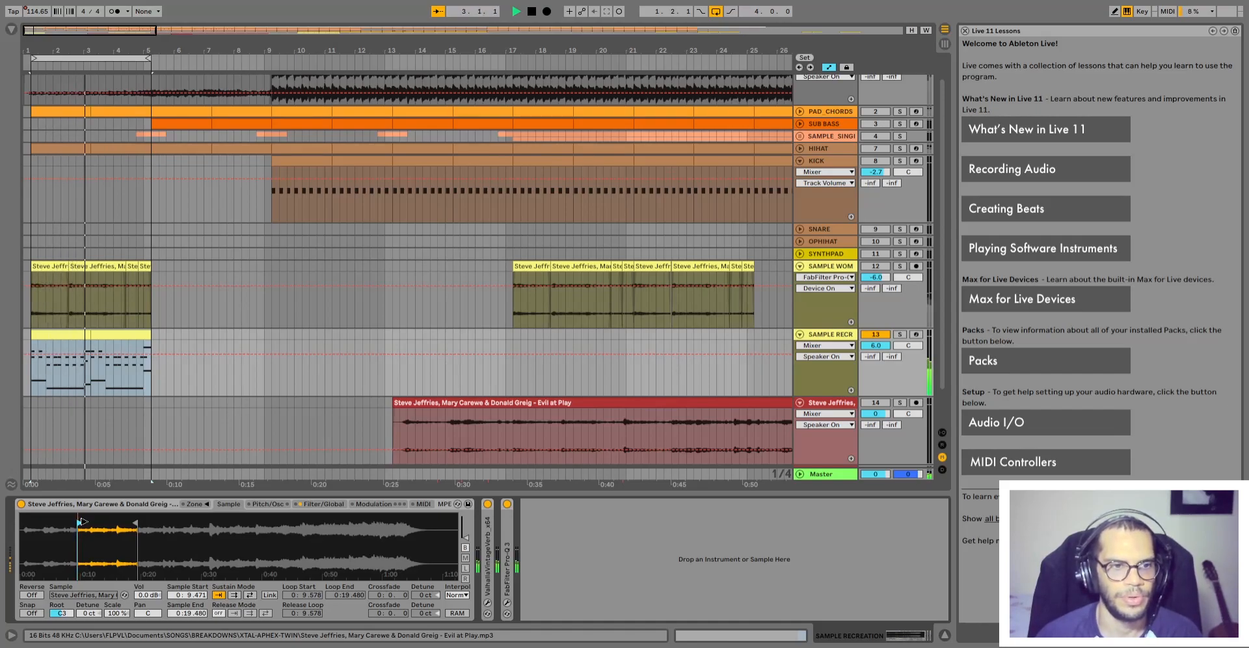
pyautogui.press('space')
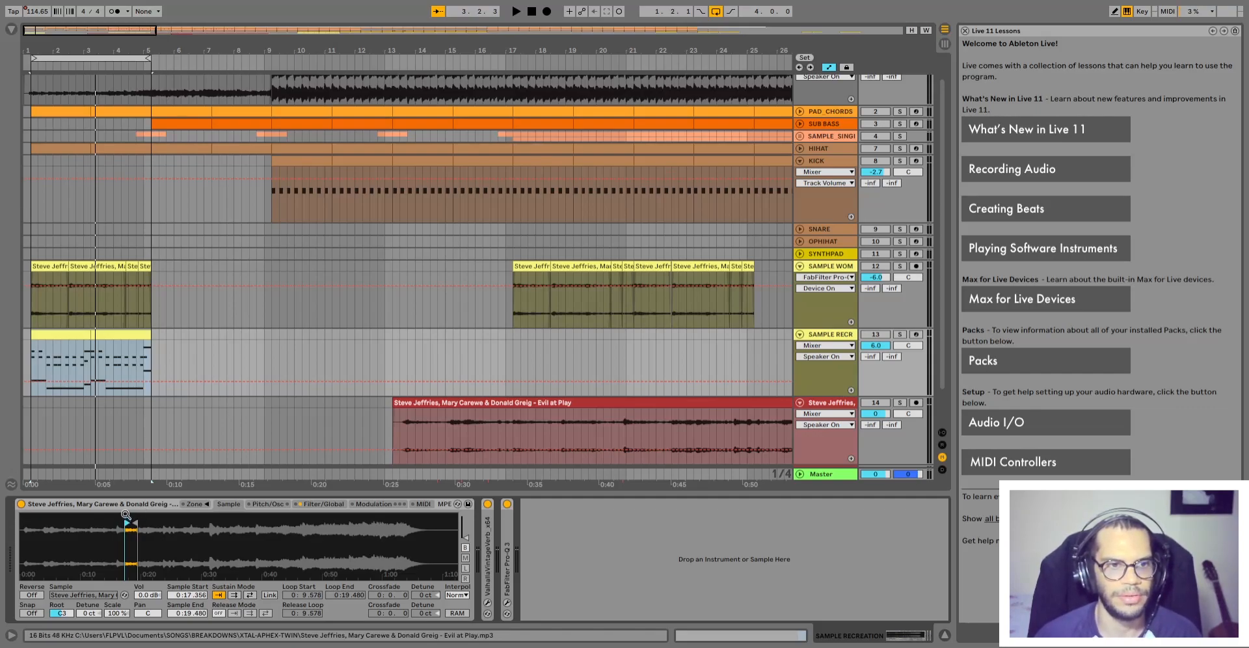
# Select both SAMPLE RECREATION clips, solo their track and play them from 1.2.1
pyautogui.click(101, 336)
pyautogui.keyDown('shift'); pyautogui.click(104, 336); pyautogui.keyUp('shift')
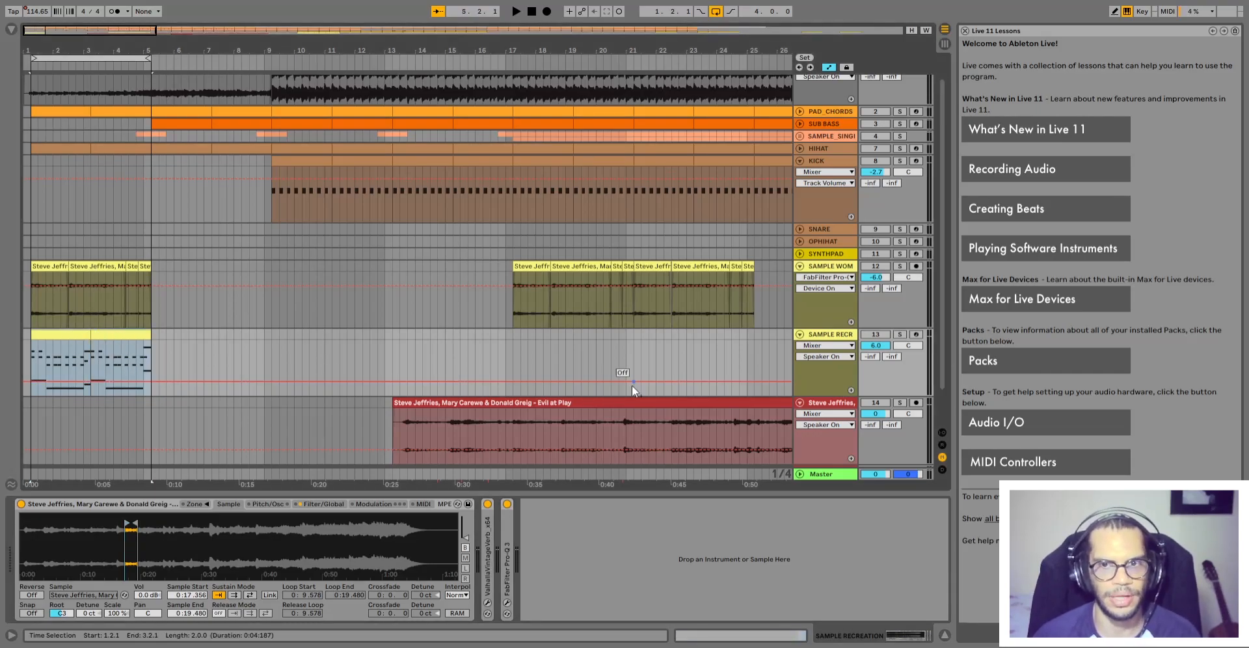
pyautogui.click(900, 334)
pyautogui.press('space')
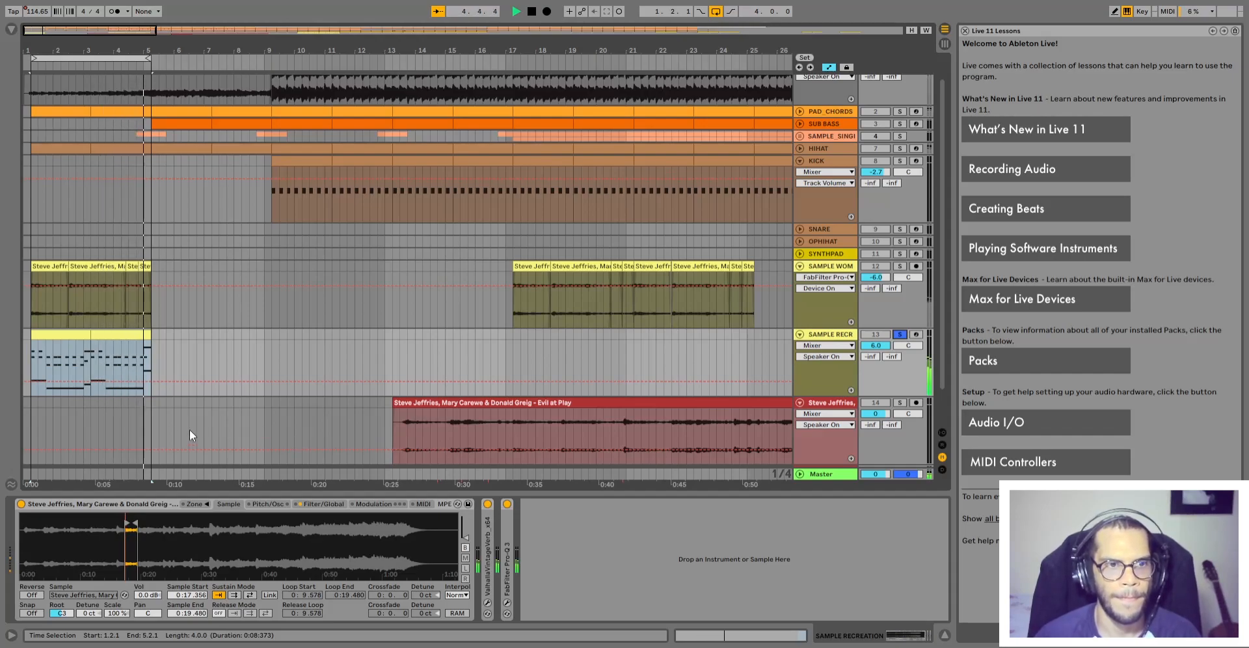
pyautogui.press('space')
# Audition the final notes of the SAMPLE RECREATION clips from 5.1.1
pyautogui.click(144, 356)
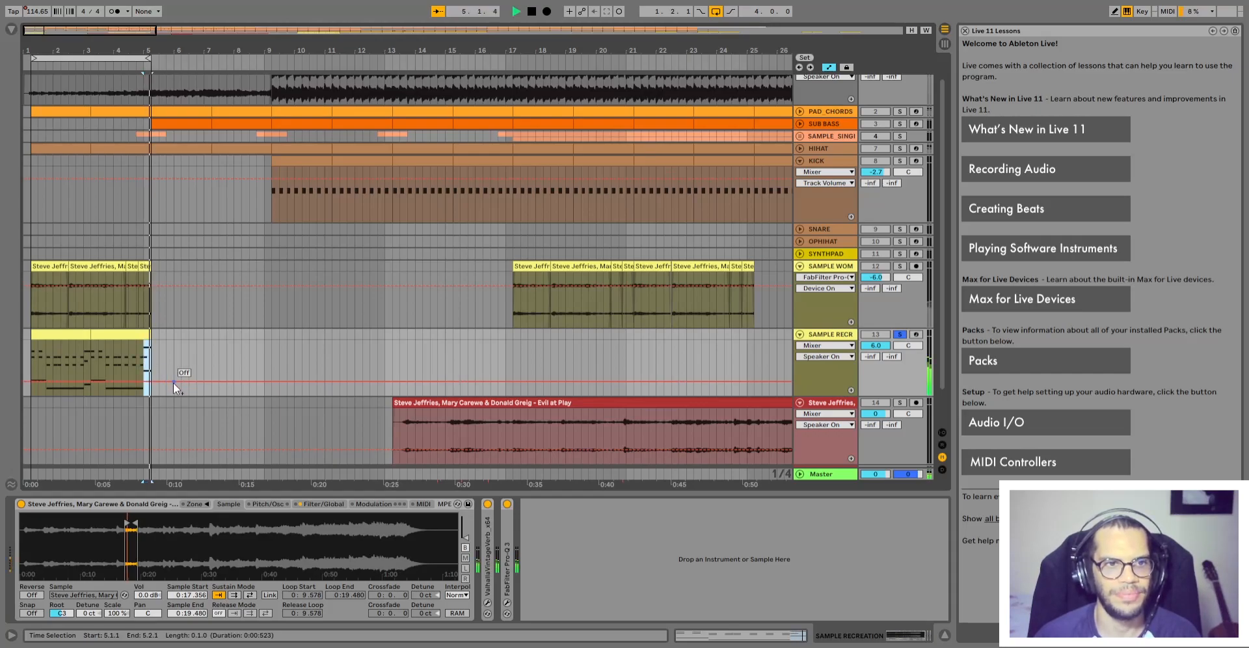
pyautogui.click(143, 361)
pyautogui.press('space')
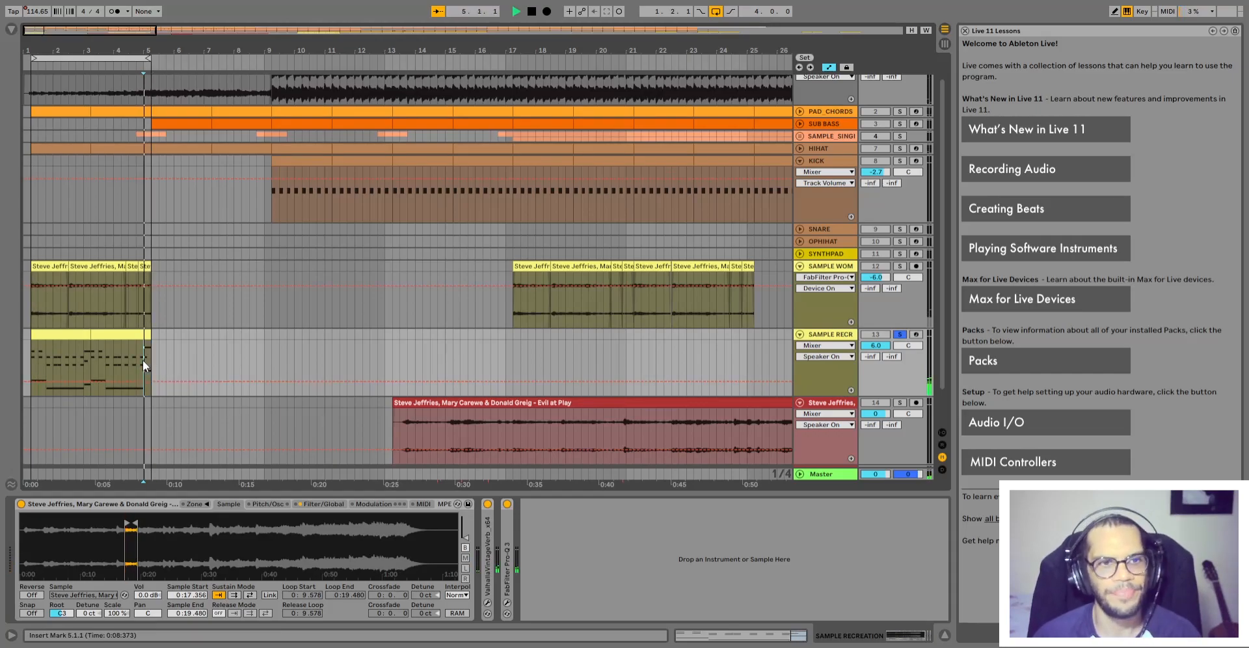
# Stop the soloed SAMPLE RECREATION clips, reset their track's volume to 0 dB and turn off its solo
pyautogui.click(83, 335)
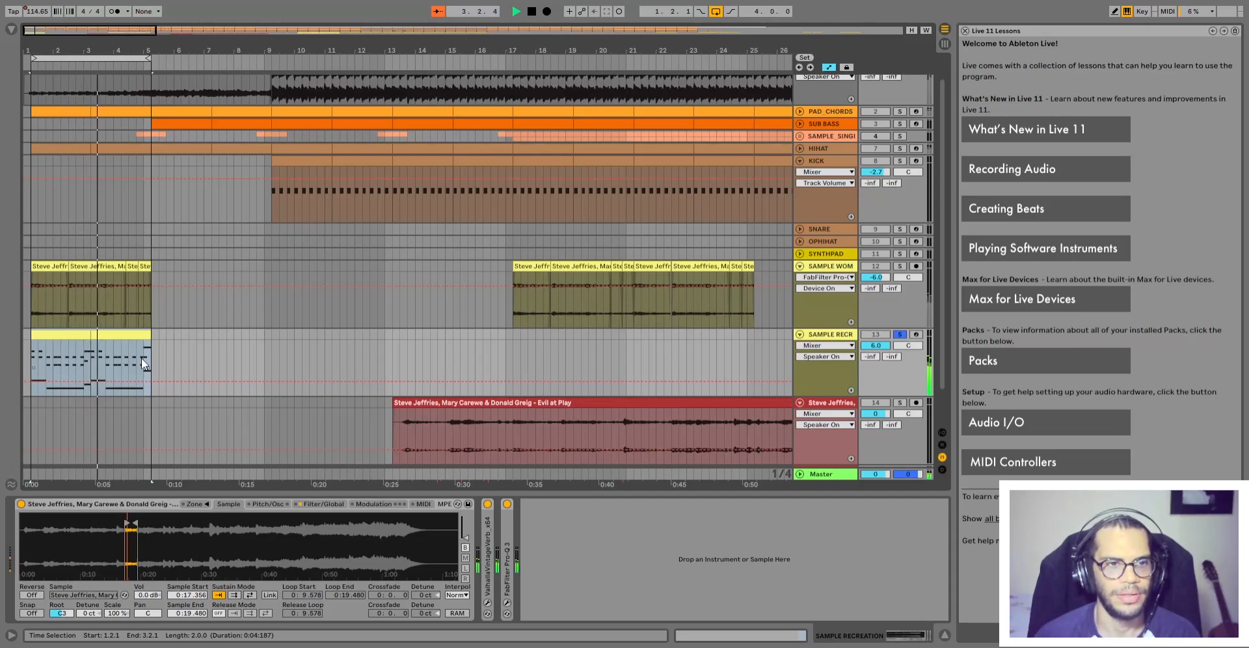
pyautogui.press('space')
pyautogui.doubleClick(880, 347)
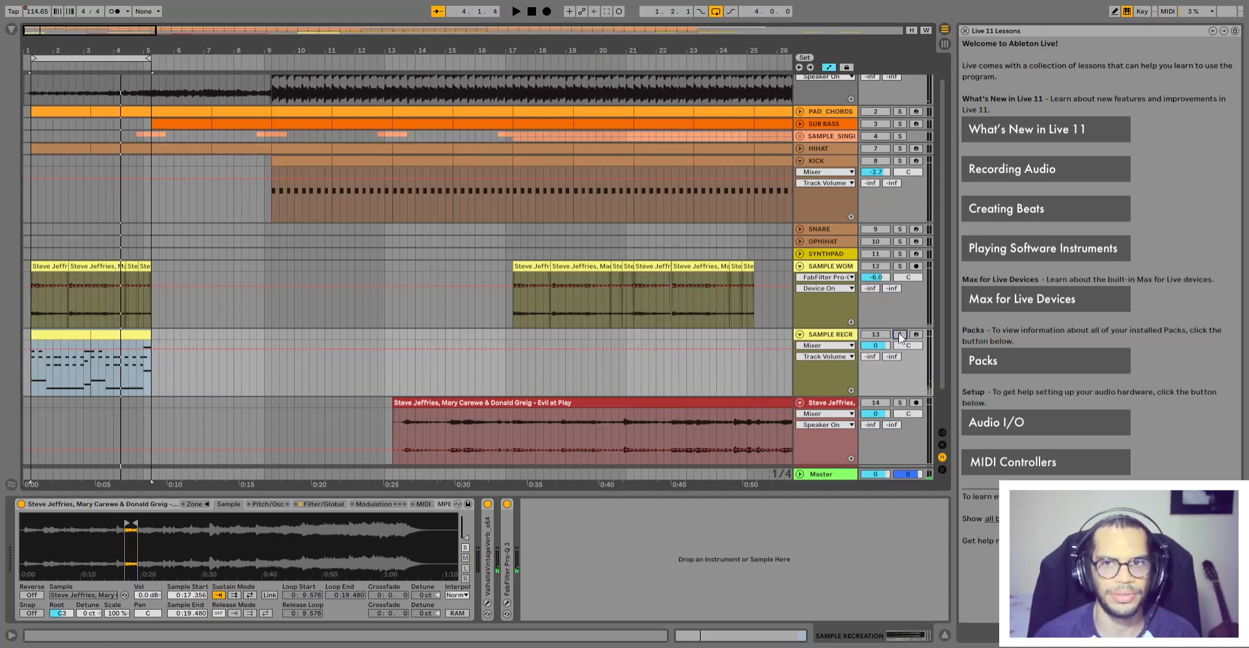
# Play the original Xtal track from 1.2.1 and compare it with the SAMPLE RECREATION track
pyautogui.scroll(1, 891, 99)
pyautogui.press('space')
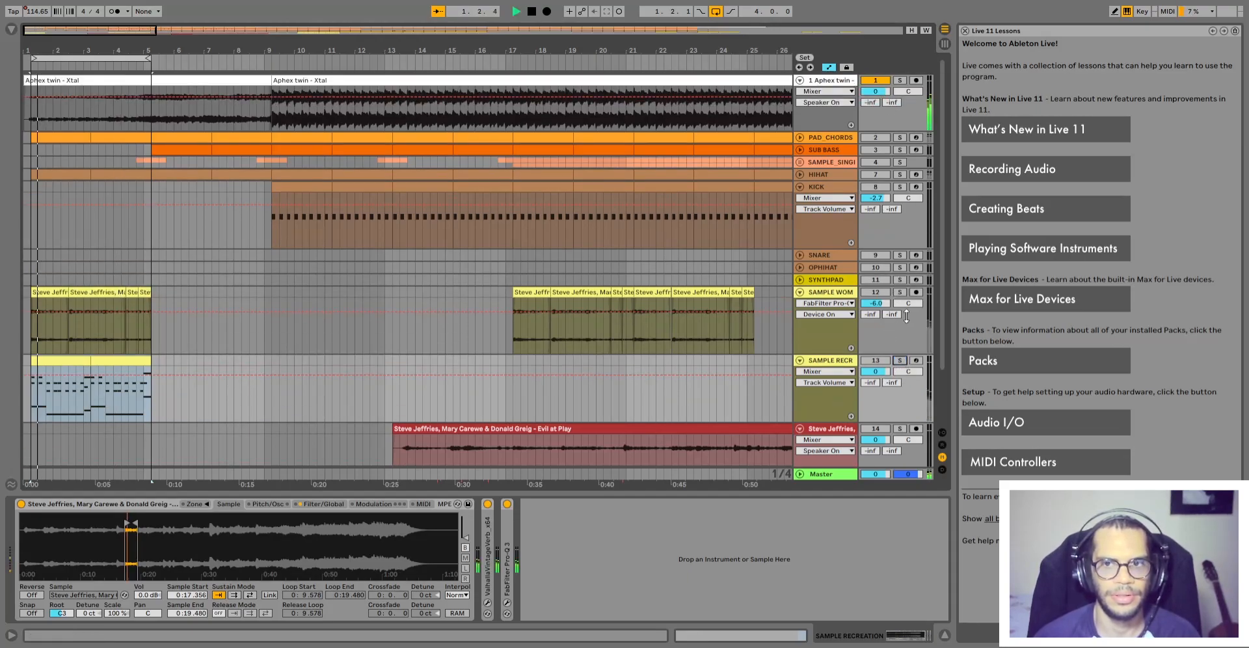
pyautogui.click(899, 361)
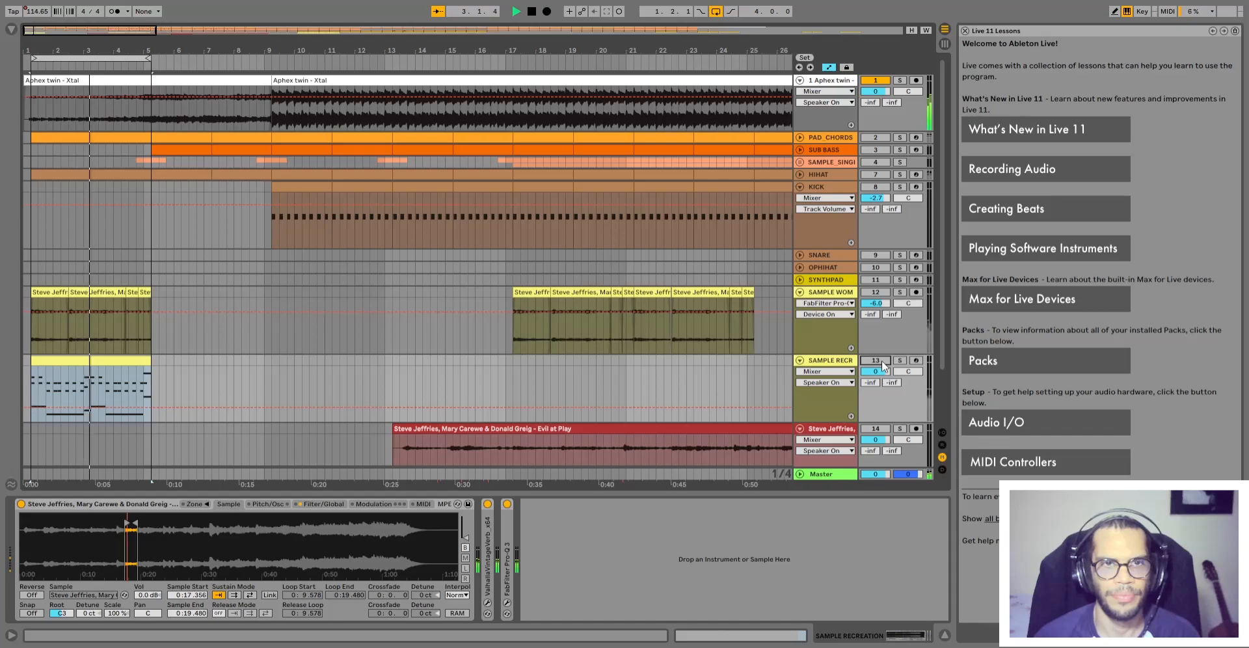
pyautogui.click(883, 365)
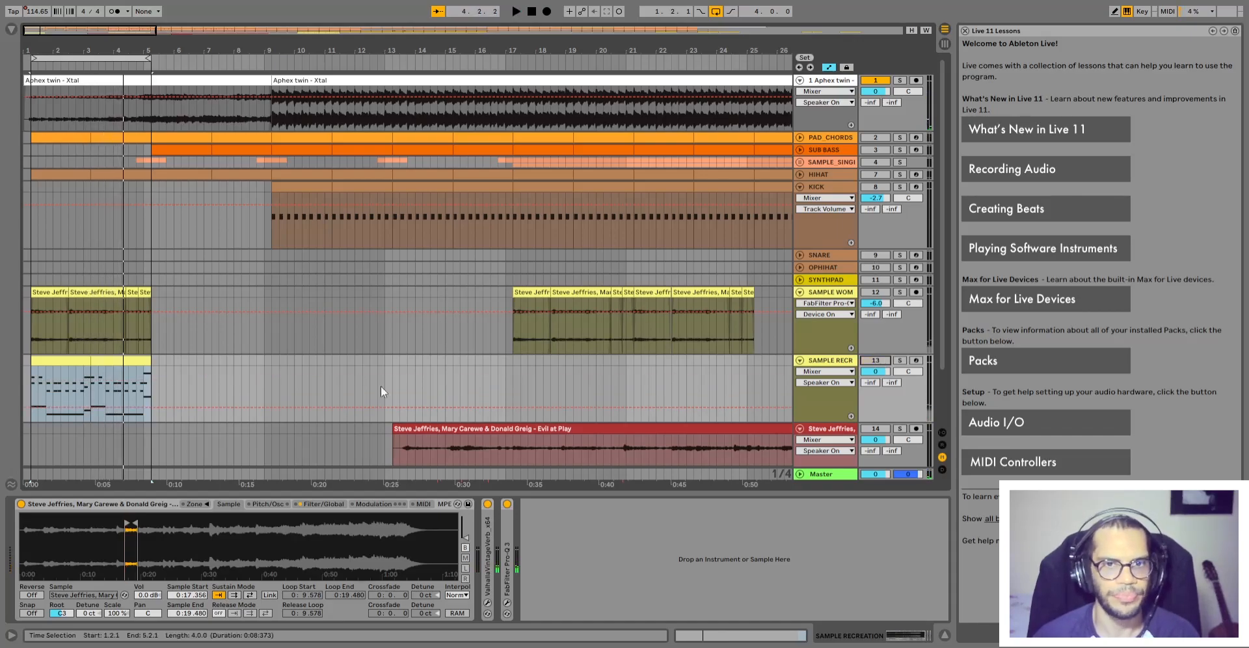
# Select the opening SAMPLE WOMAN clips together with the SAMPLE RECREATION clips from 1.2.1 to 5.2.1
pyautogui.scroll(-1, 316, 393)
pyautogui.click(60, 267)
pyautogui.keyDown('shift'); pyautogui.click(143, 267); pyautogui.keyUp('shift')
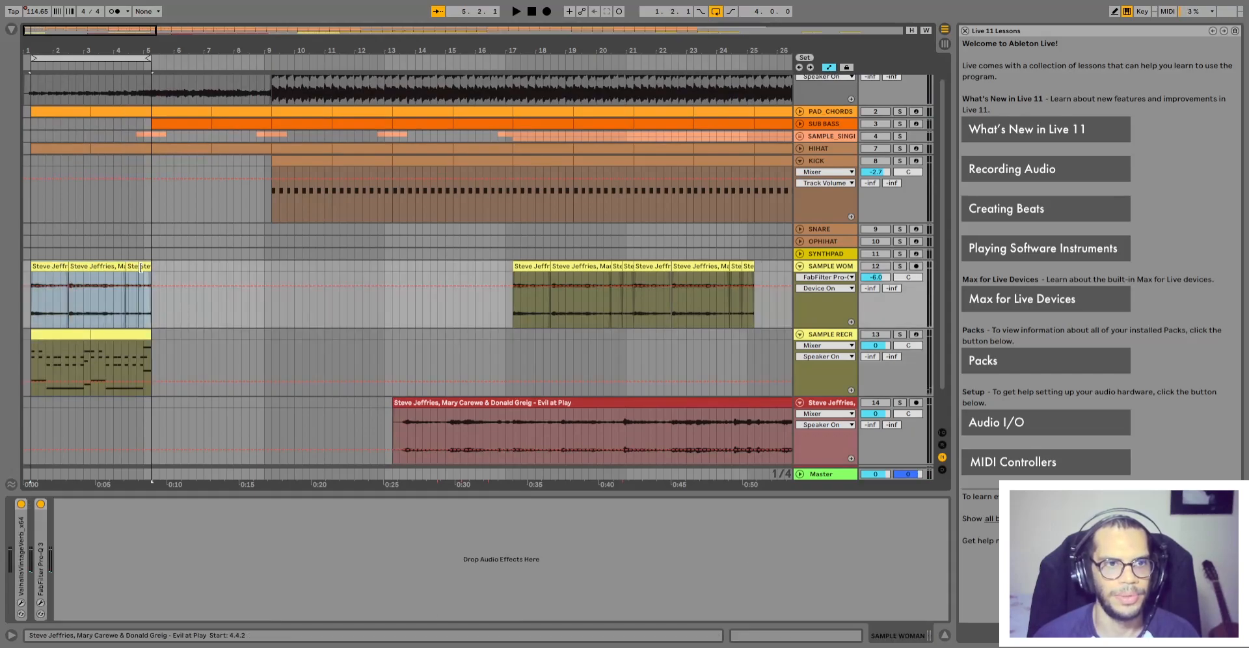
pyautogui.keyDown('shift'); pyautogui.click(143, 336); pyautogui.keyUp('shift')
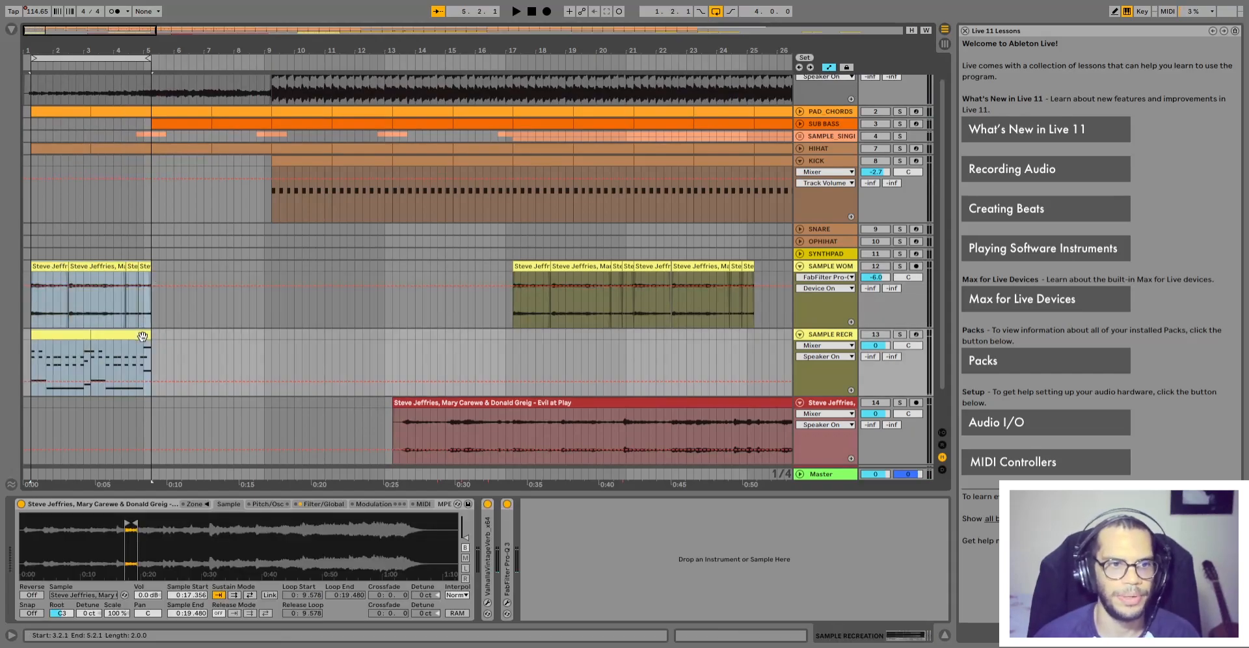
pyautogui.click(74, 279)
pyautogui.keyDown('shift'); pyautogui.click(143, 268); pyautogui.keyUp('shift')
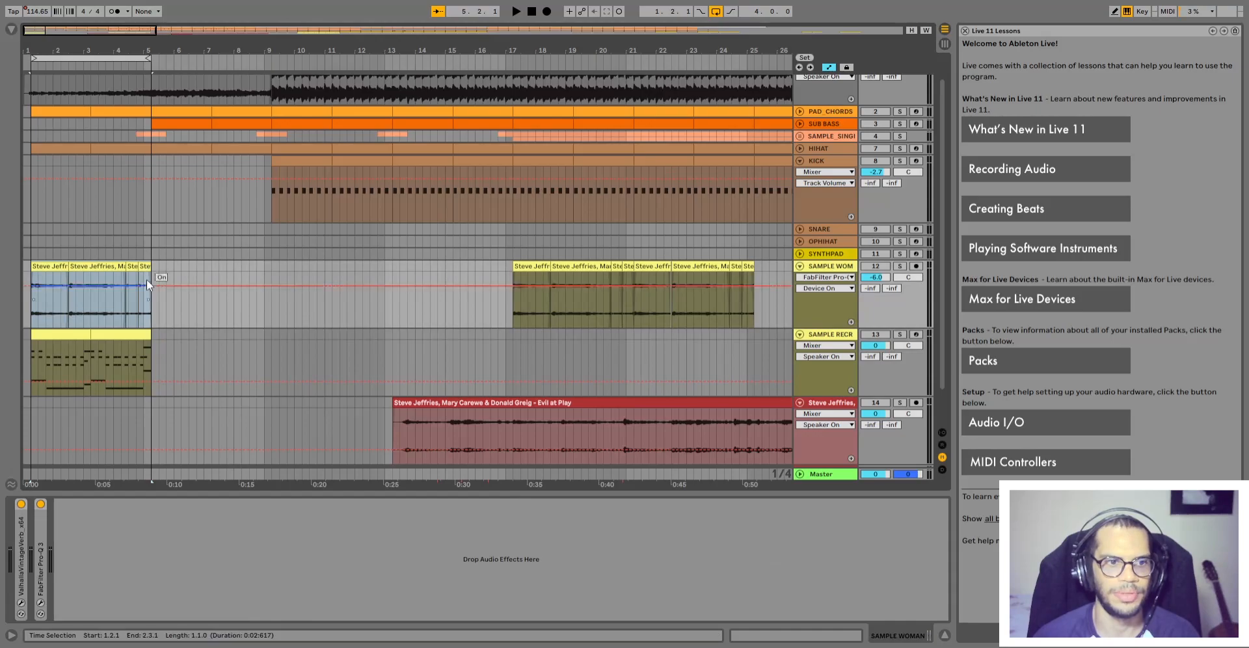
pyautogui.keyDown('shift'); pyautogui.click(144, 335); pyautogui.keyUp('shift')
# Select the opening SAMPLE WOMAN clips and place the insert mark at 19.1.1 in the Evil at Play clip
pyautogui.click(51, 268)
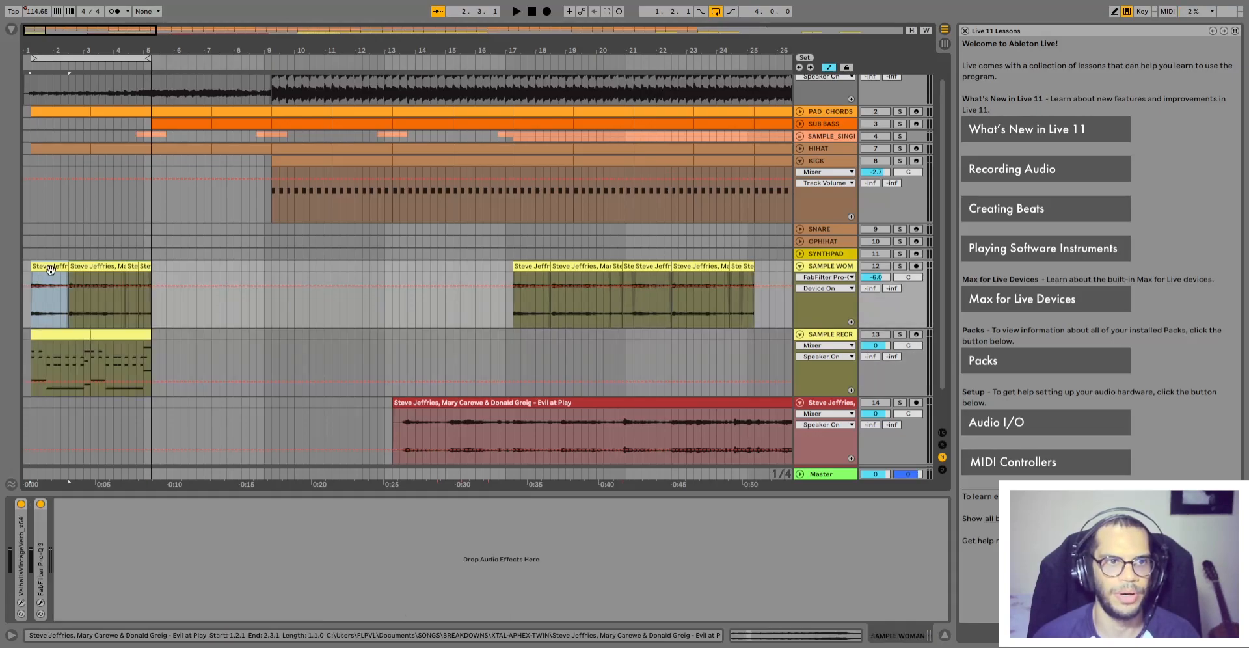
pyautogui.keyDown('shift'); pyautogui.click(133, 267); pyautogui.keyUp('shift')
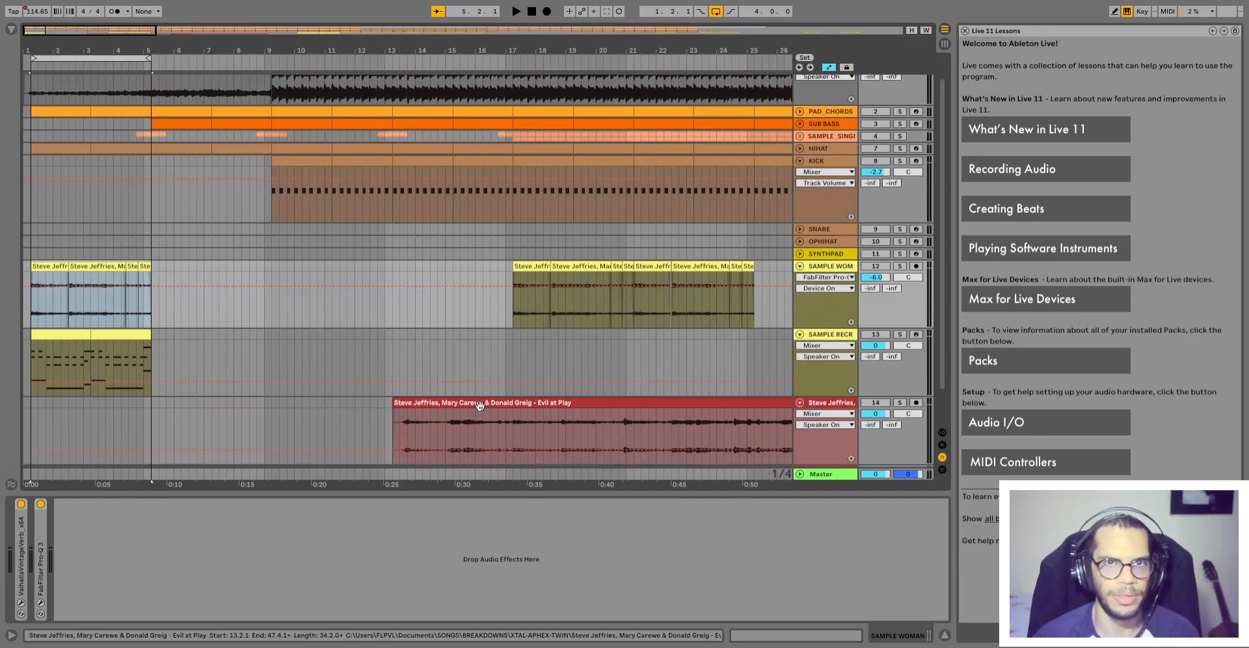
pyautogui.click(566, 422)
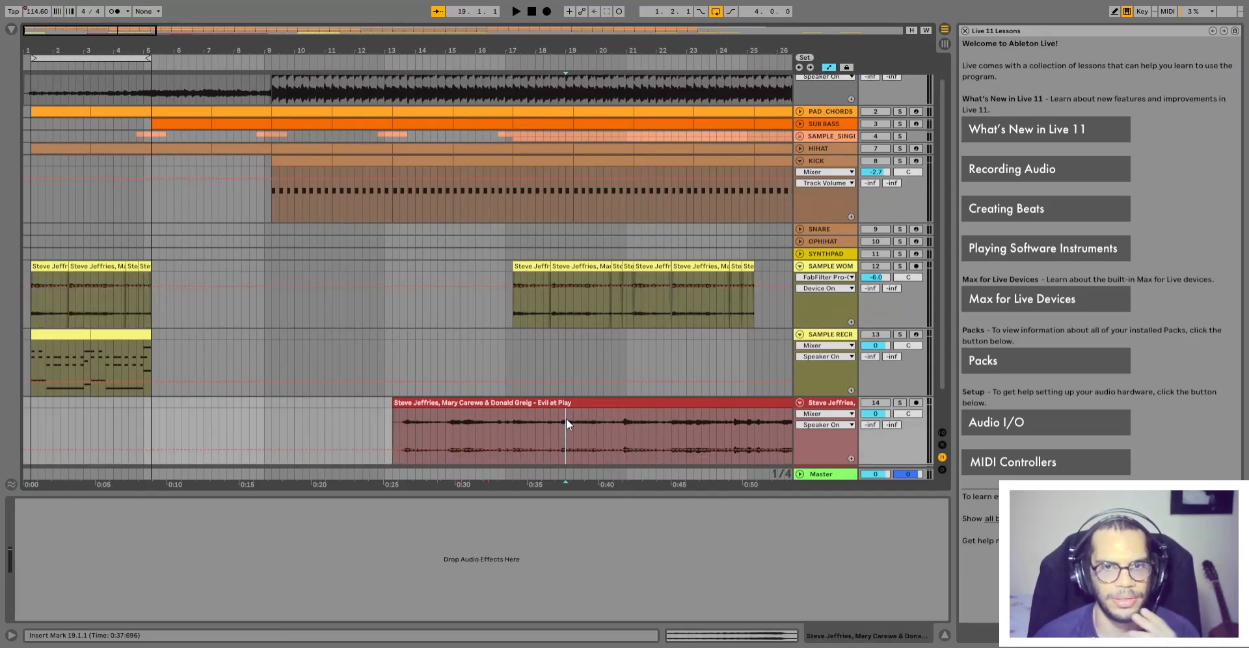
# Activate the SAMPLE WOMAN and SAMPLE RECREATION tracks, select their opening clips and audition both parts together from 1.2.1
pyautogui.click(135, 334)
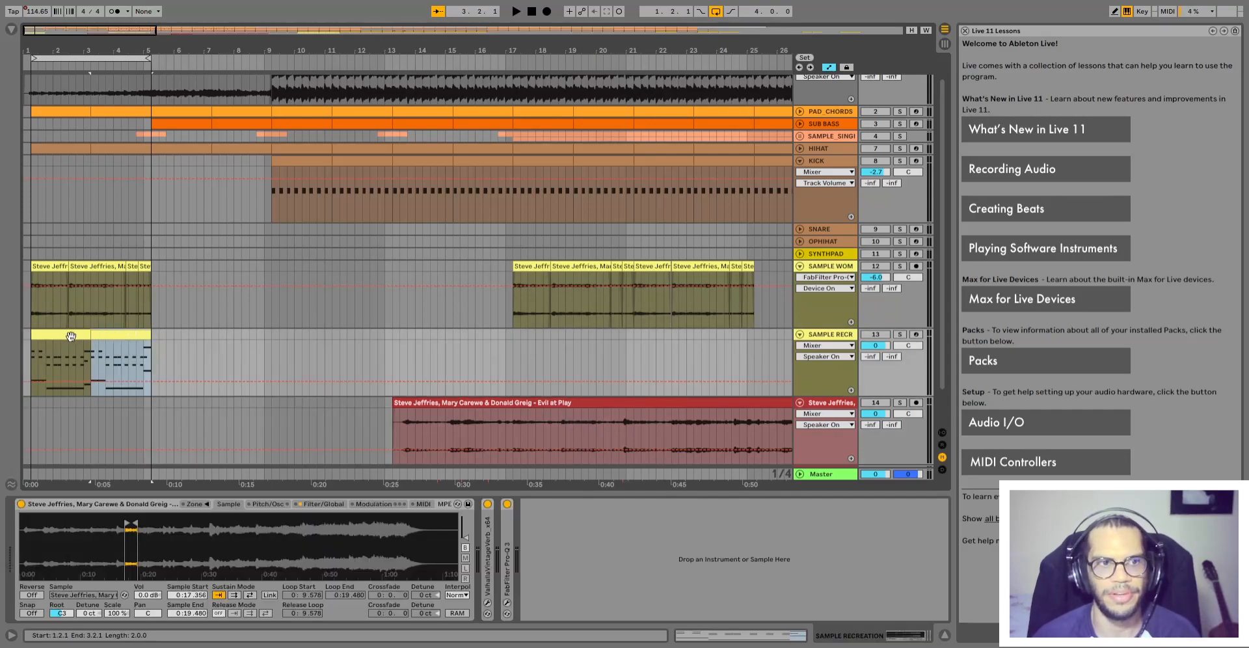
pyautogui.keyDown('shift'); pyautogui.click(70, 335); pyautogui.keyUp('shift')
pyautogui.click(48, 264)
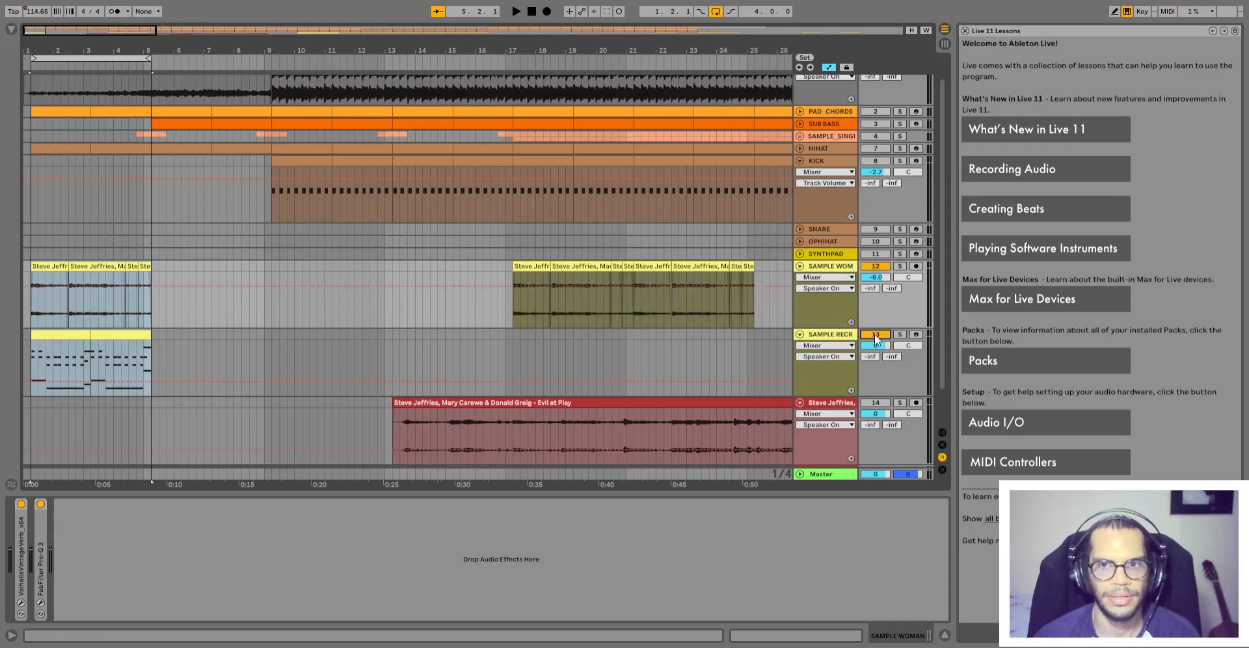
pyautogui.scroll(-2, 143, 341)
pyautogui.press('space')
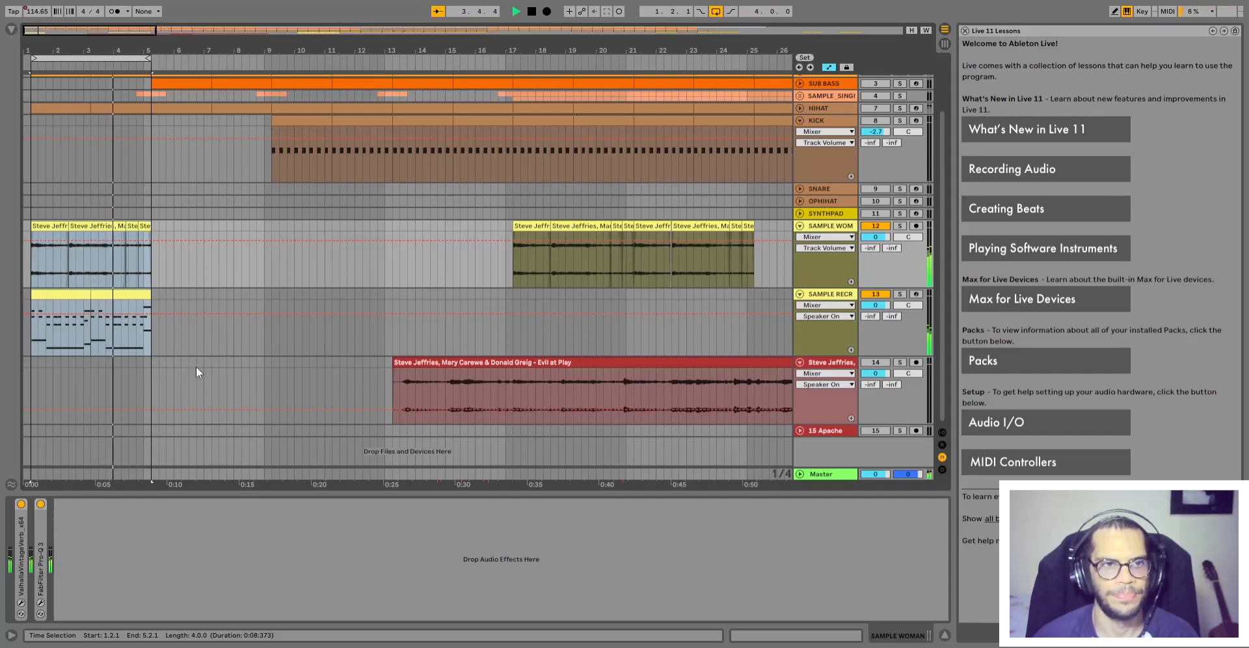
pyautogui.click(48, 226)
pyautogui.press('space')
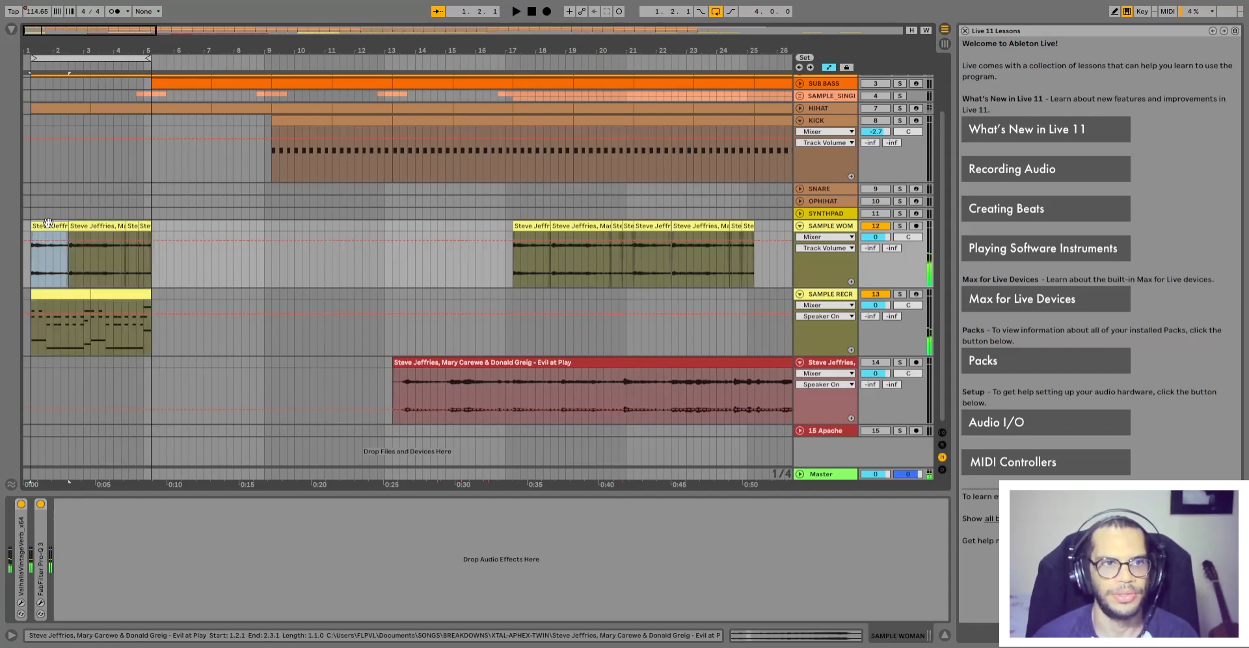
# Examine the opening SAMPLE WOMAN clips against the Evil at Play source clip, including the first chop's sample view
pyautogui.keyDown('shift'); pyautogui.click(147, 231); pyautogui.keyUp('shift')
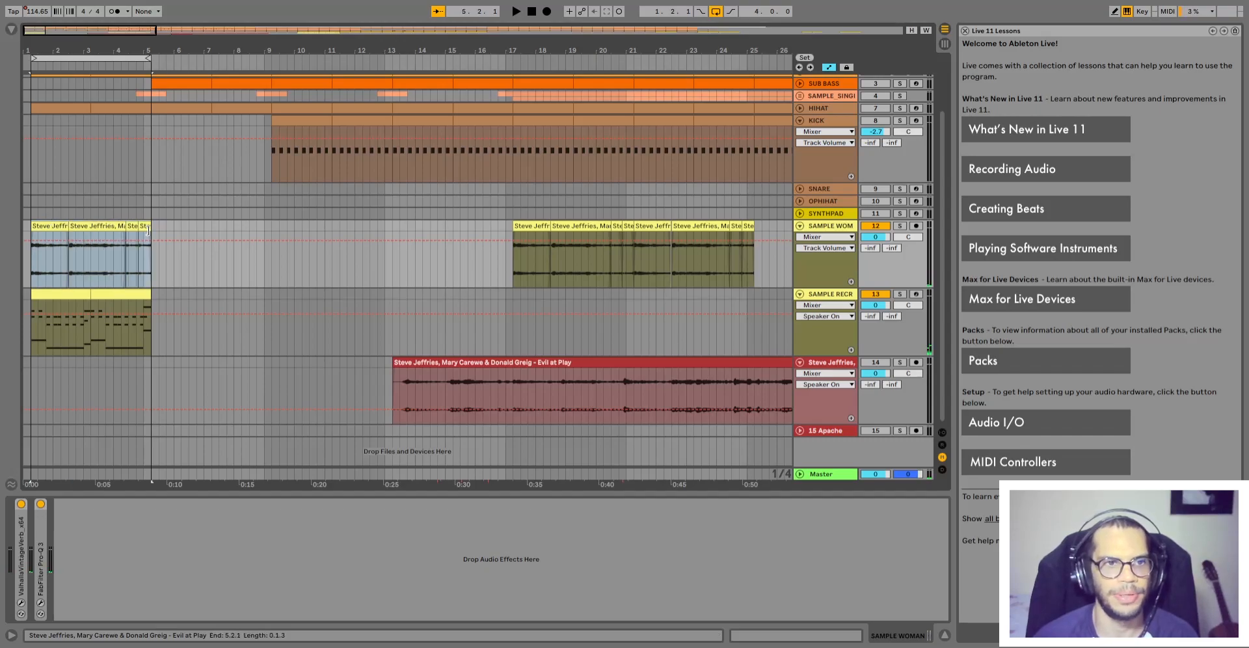
pyautogui.click(594, 383)
pyautogui.press('-')
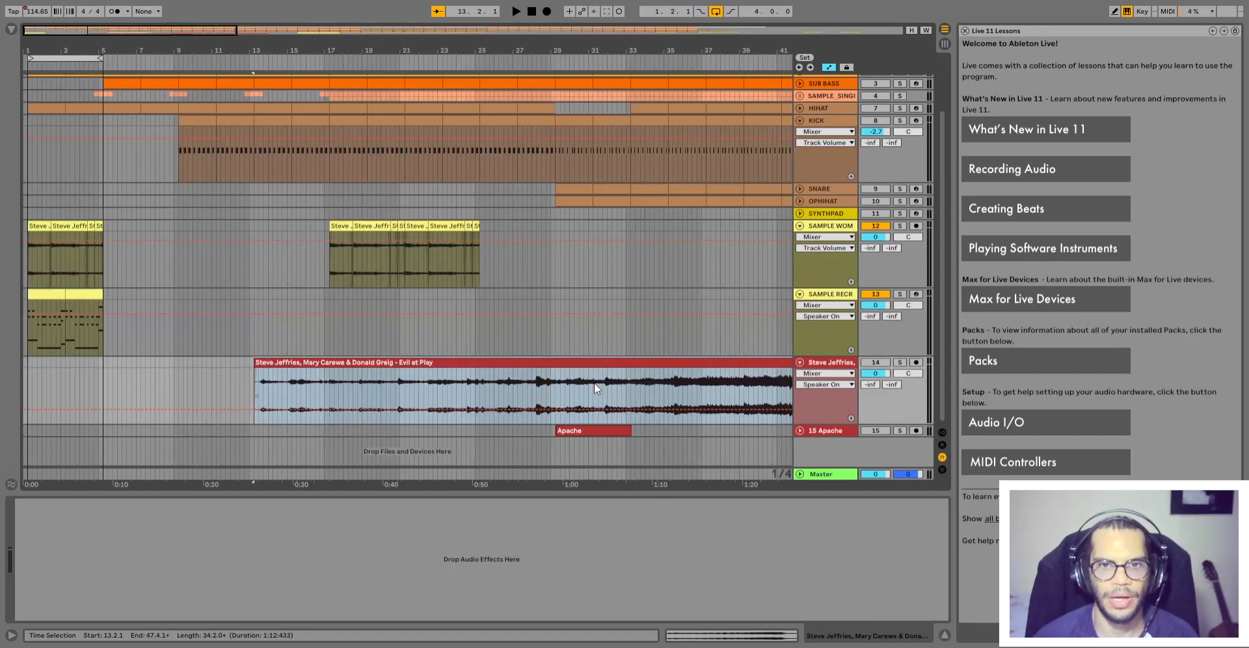
pyautogui.click(408, 380)
pyautogui.press('+')
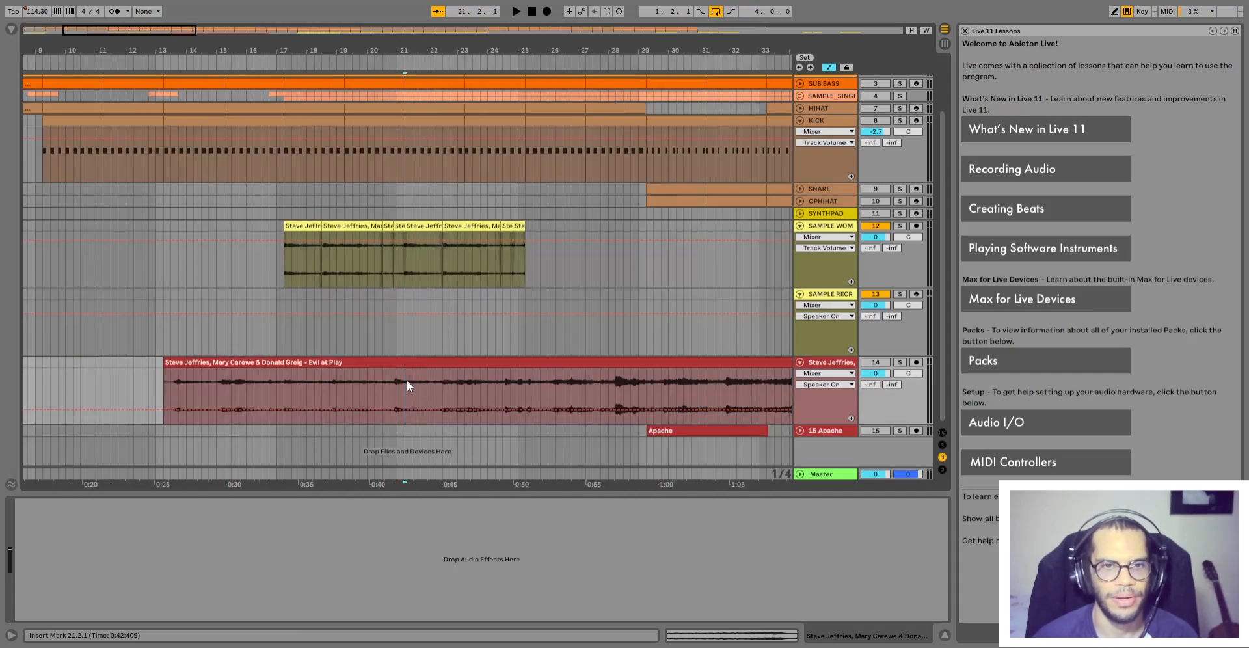
pyautogui.press('-')
pyautogui.click(34, 225)
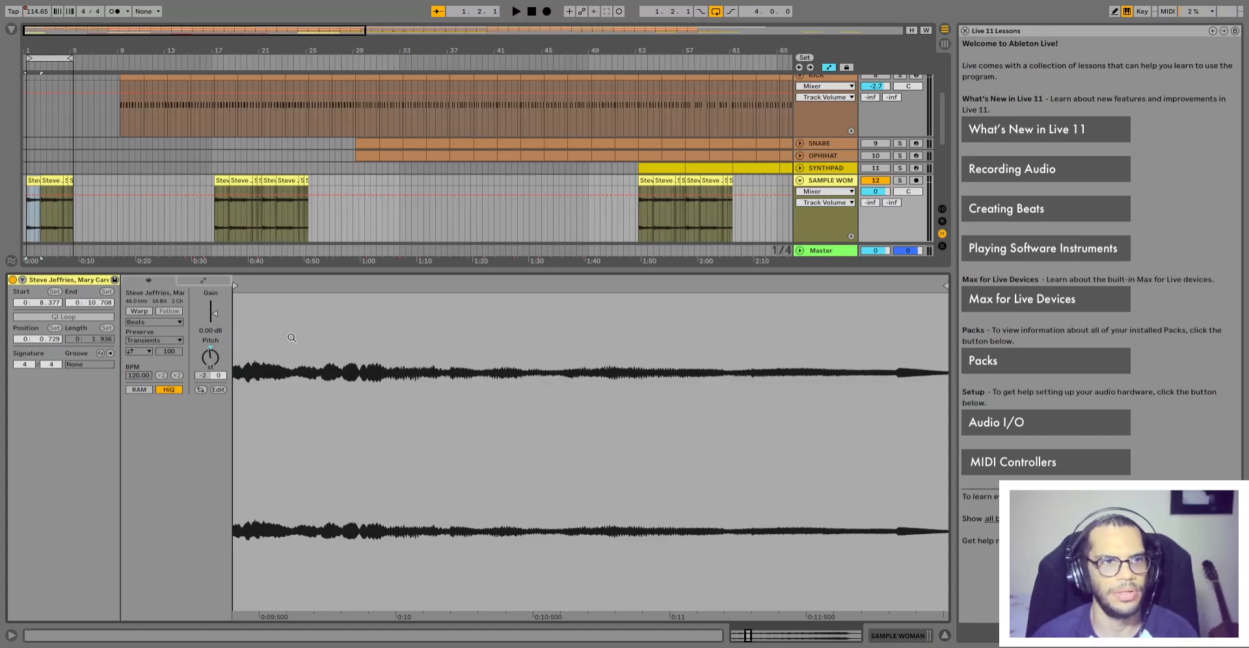
pyautogui.click(945, 635)
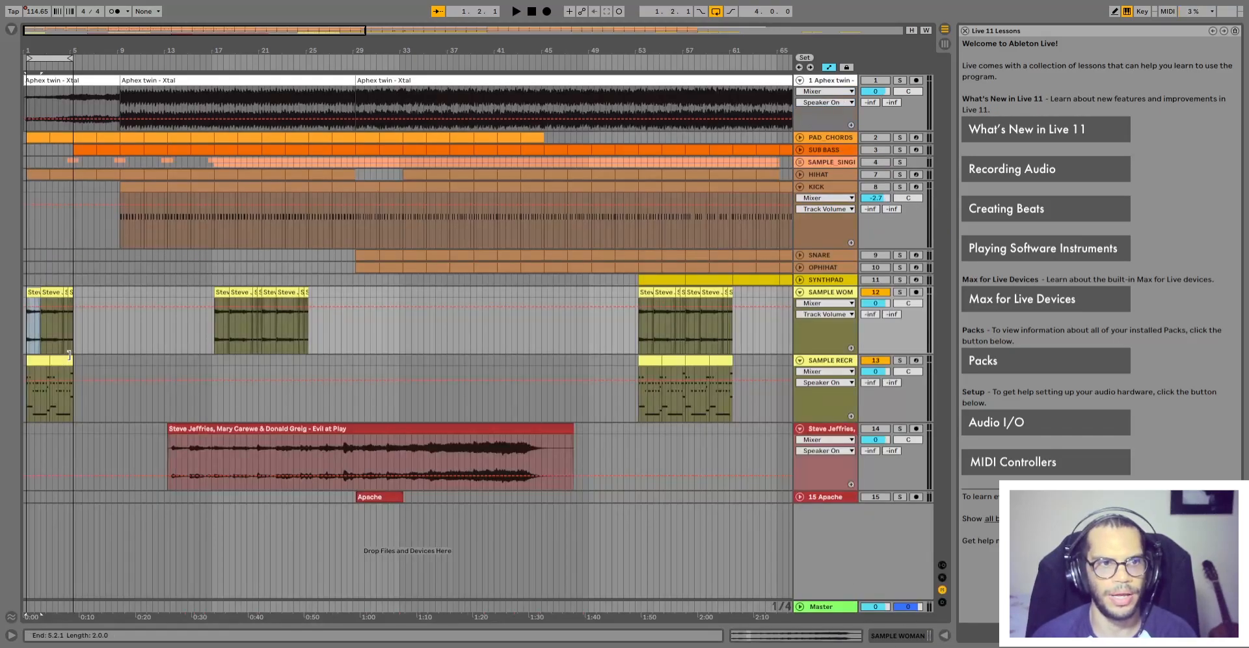
# Play the opening SAMPLE WOMAN and SAMPLE RECREATION clips together
pyautogui.keyDown('shift'); pyautogui.click(69, 357); pyautogui.keyUp('shift')
pyautogui.press('space')
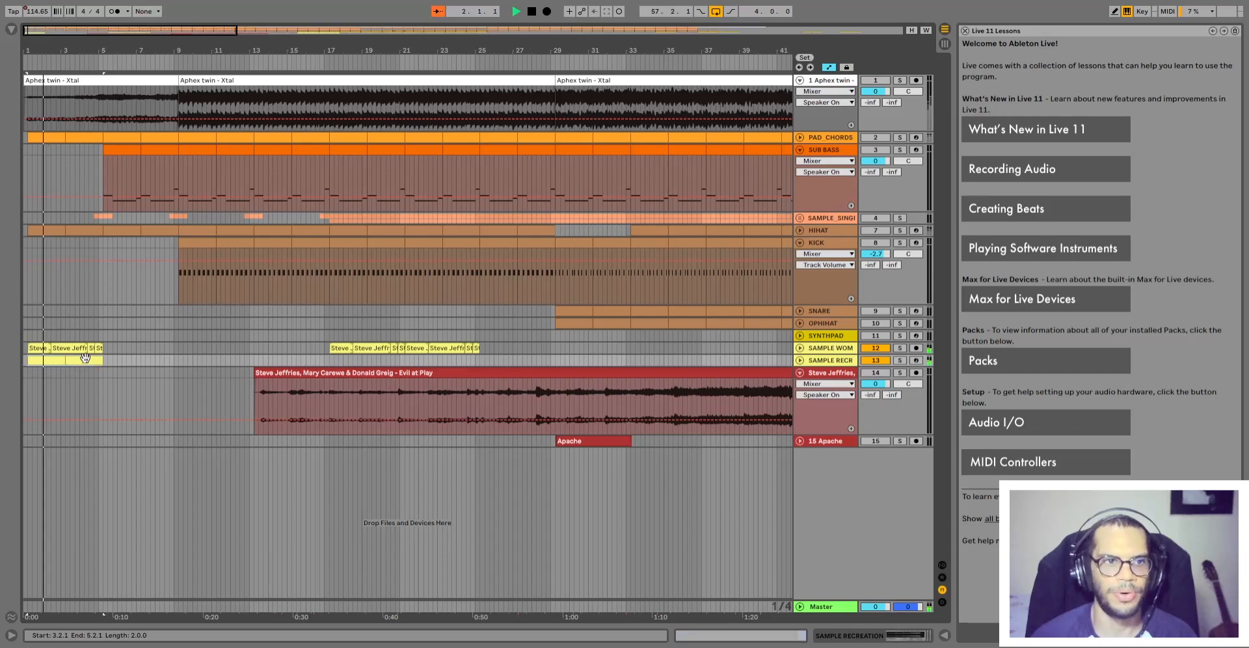
pyautogui.click(92, 348)
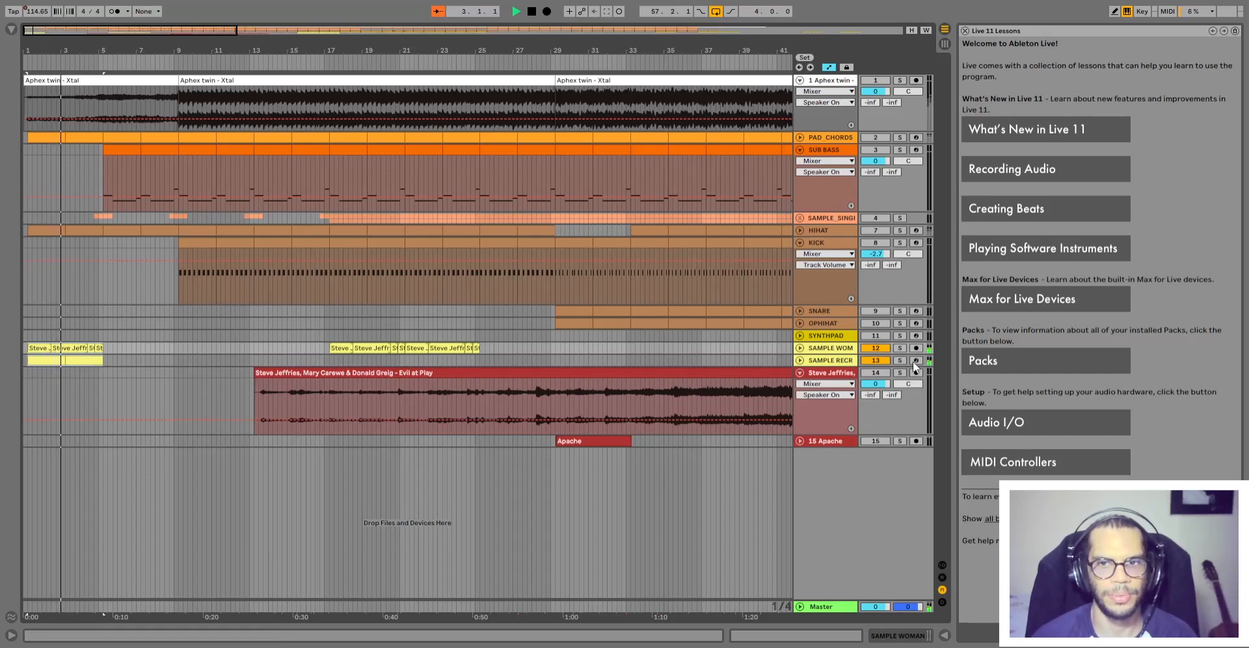
# Unfold the SAMPLE RECREATION track and play its first clip with the notes open in the piano roll
pyautogui.click(800, 360)
pyautogui.doubleClick(51, 363)
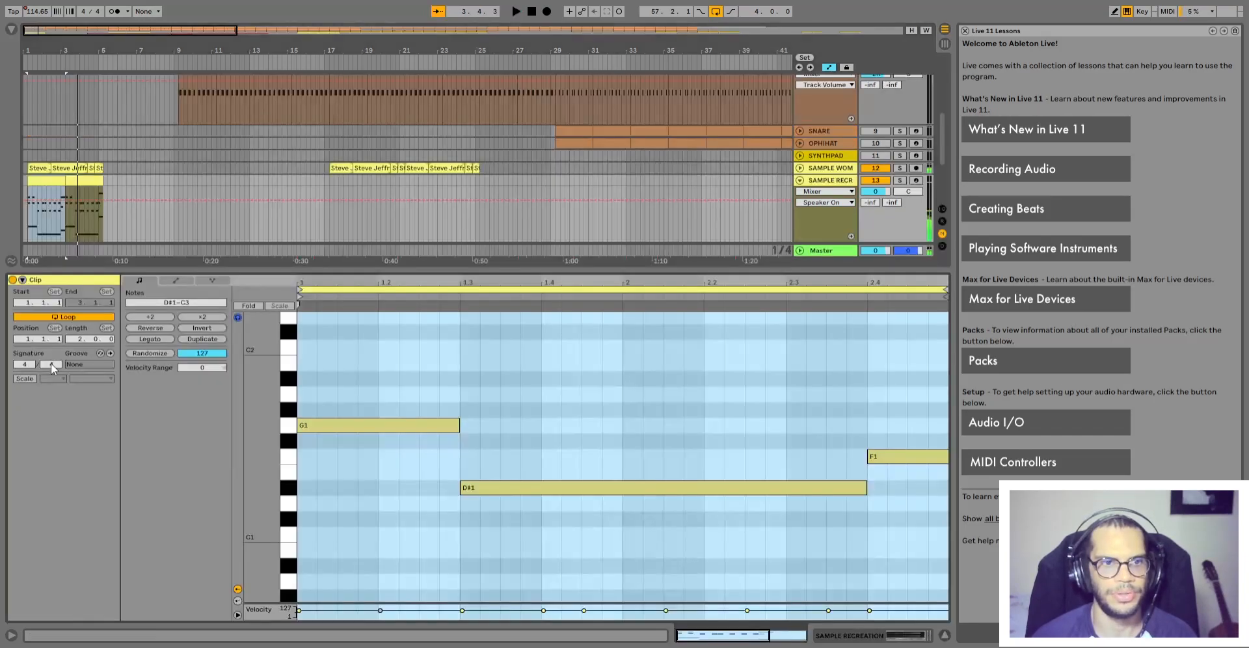
pyautogui.click(492, 465)
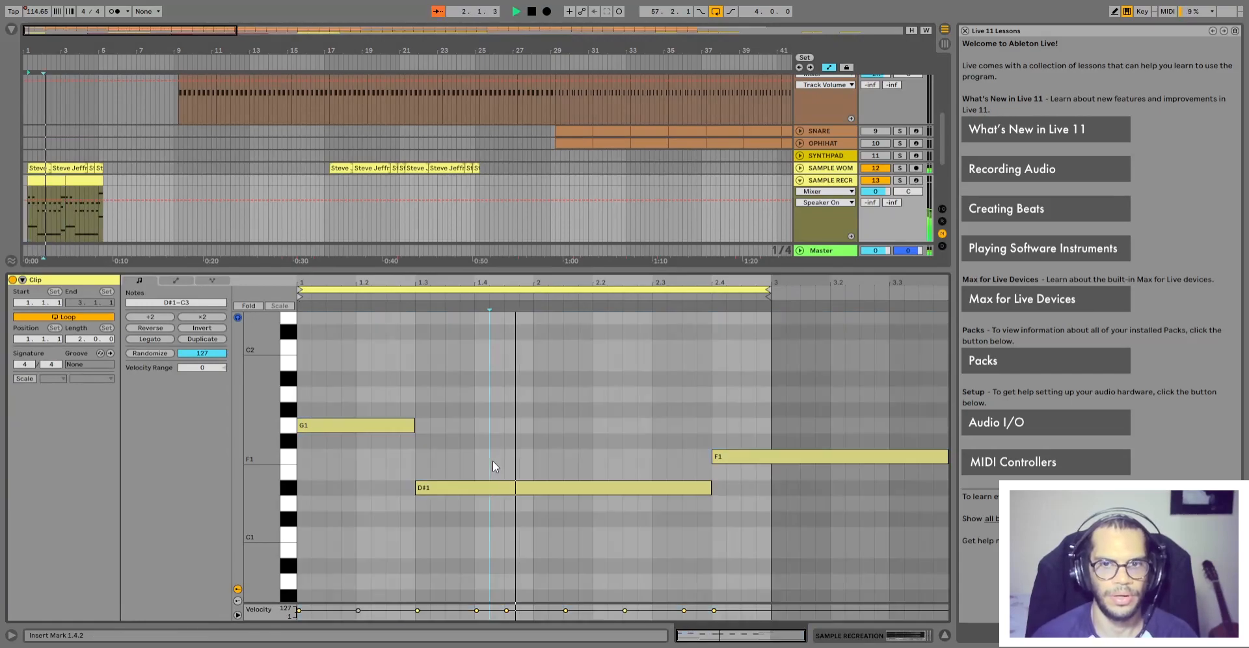
# Select both opening SAMPLE RECREATION clips and examine their combined notes in the piano roll during playback
pyautogui.scroll(3, 537, 461)
pyautogui.scroll(1, 837, 518)
pyautogui.click(47, 181)
pyautogui.keyDown('shift'); pyautogui.click(83, 181); pyautogui.keyUp('shift')
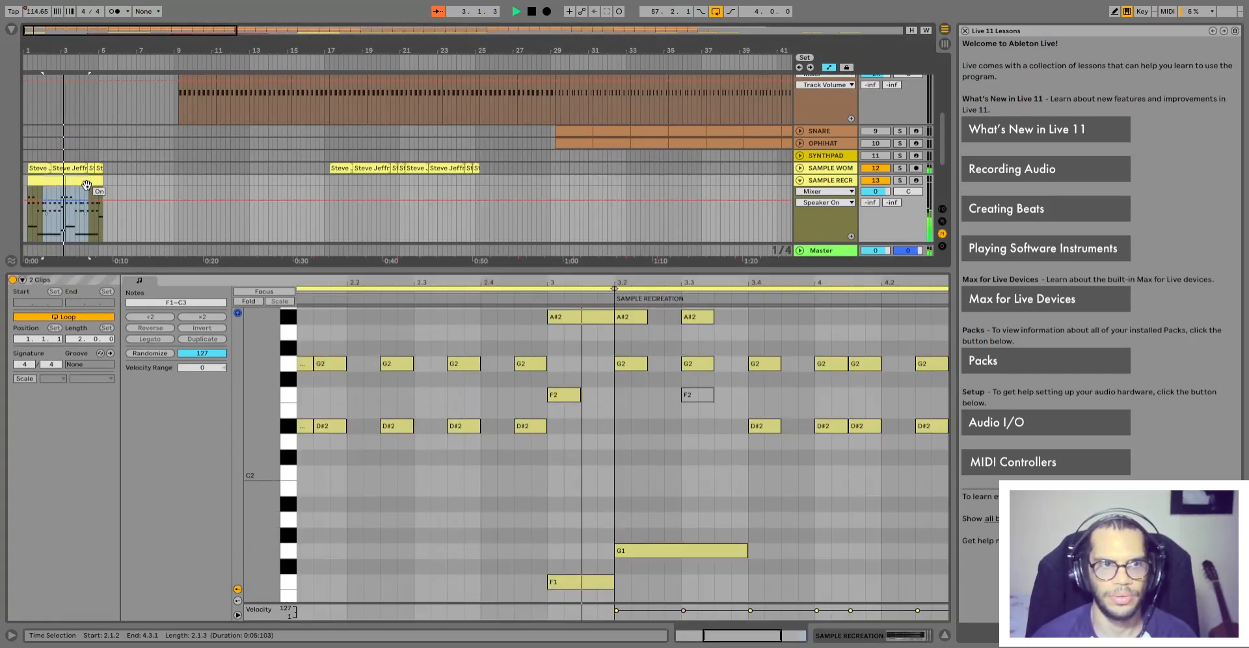
pyautogui.scroll(-4, 743, 536)
pyautogui.scroll(1, 743, 539)
pyautogui.scroll(2, 744, 536)
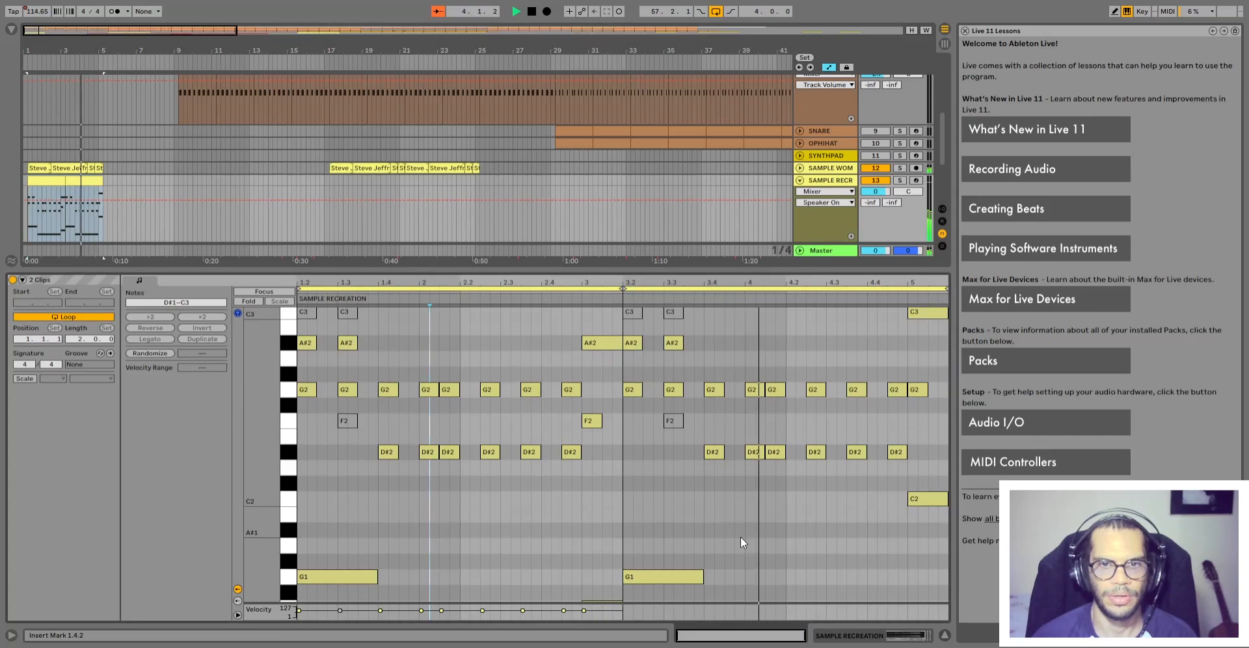
pyautogui.scroll(1, 740, 537)
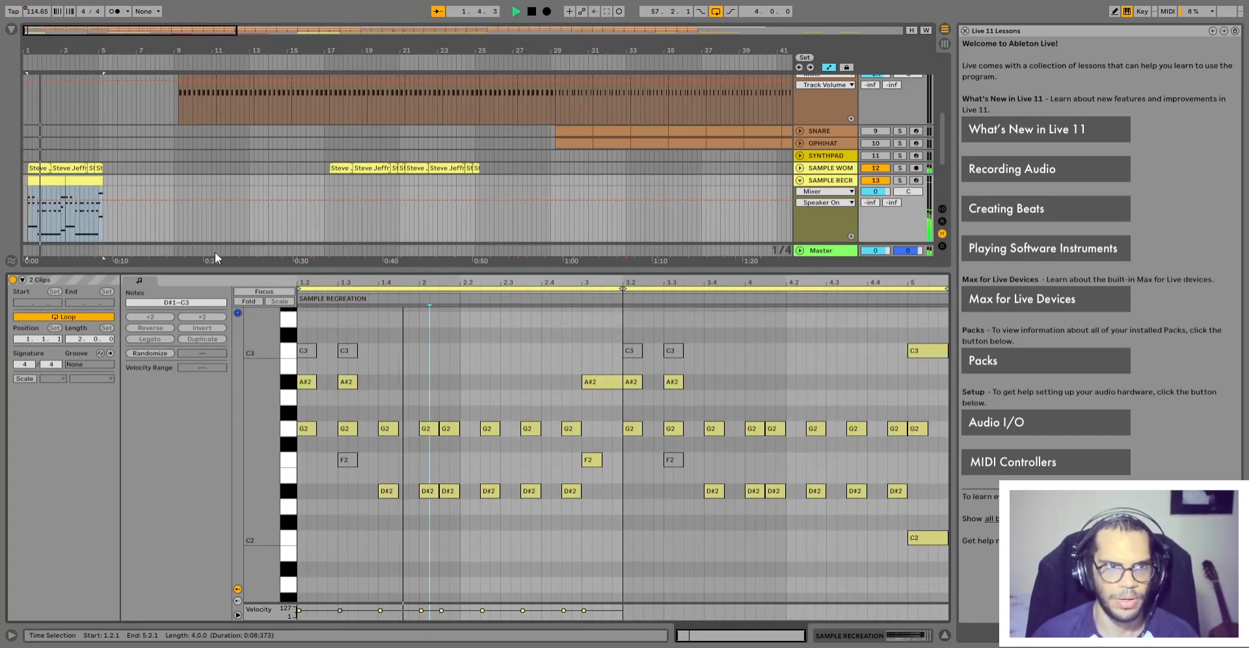
# Loop both SAMPLE RECREATION clips from 1.2.1 to 5.2.1, stop after listening and hide the note editor
pyautogui.scroll(-3, 590, 493)
pyautogui.click(77, 182)
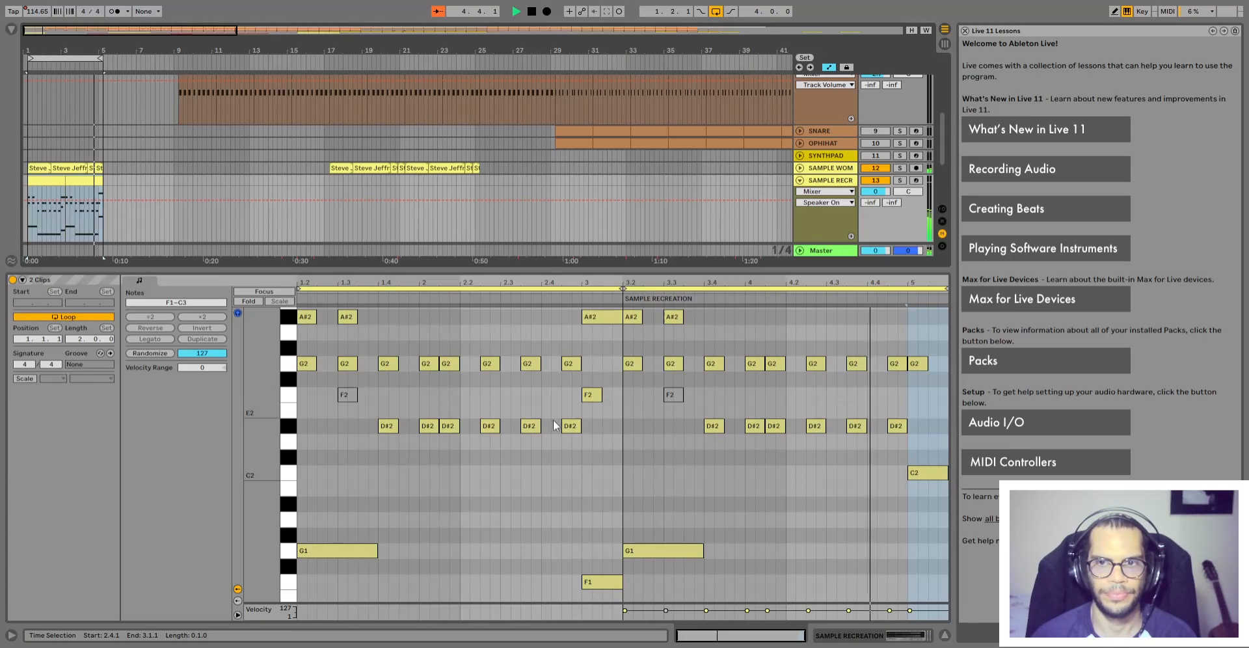
pyautogui.press('space')
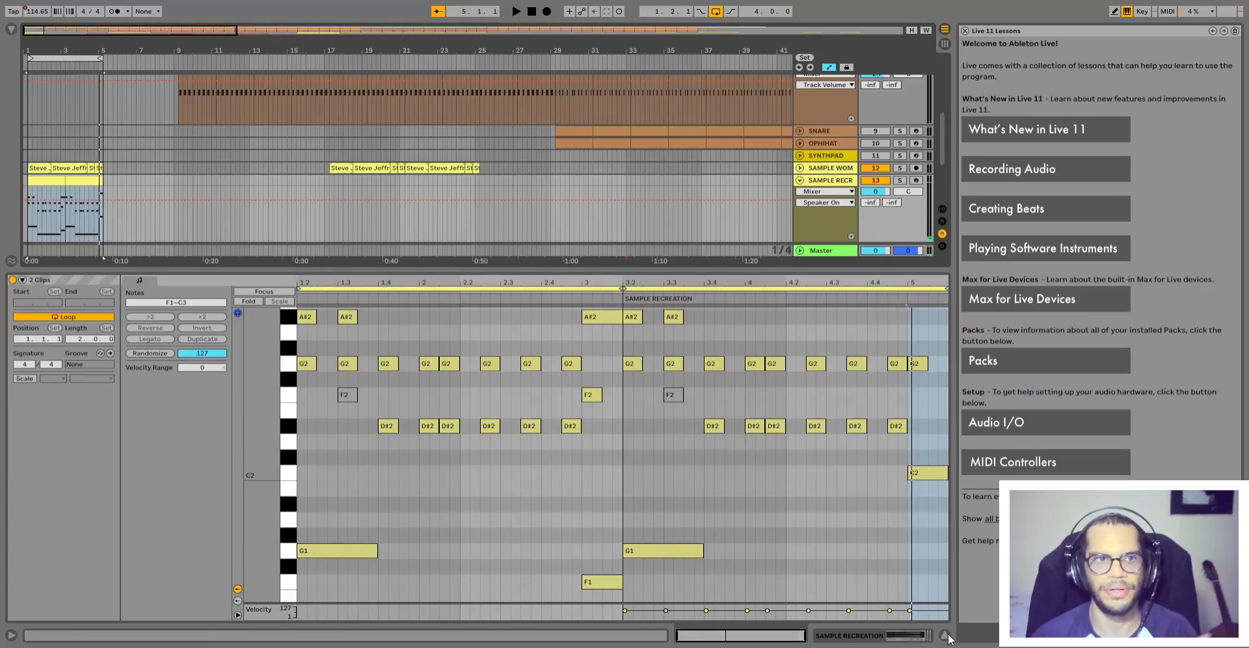
pyautogui.click(946, 636)
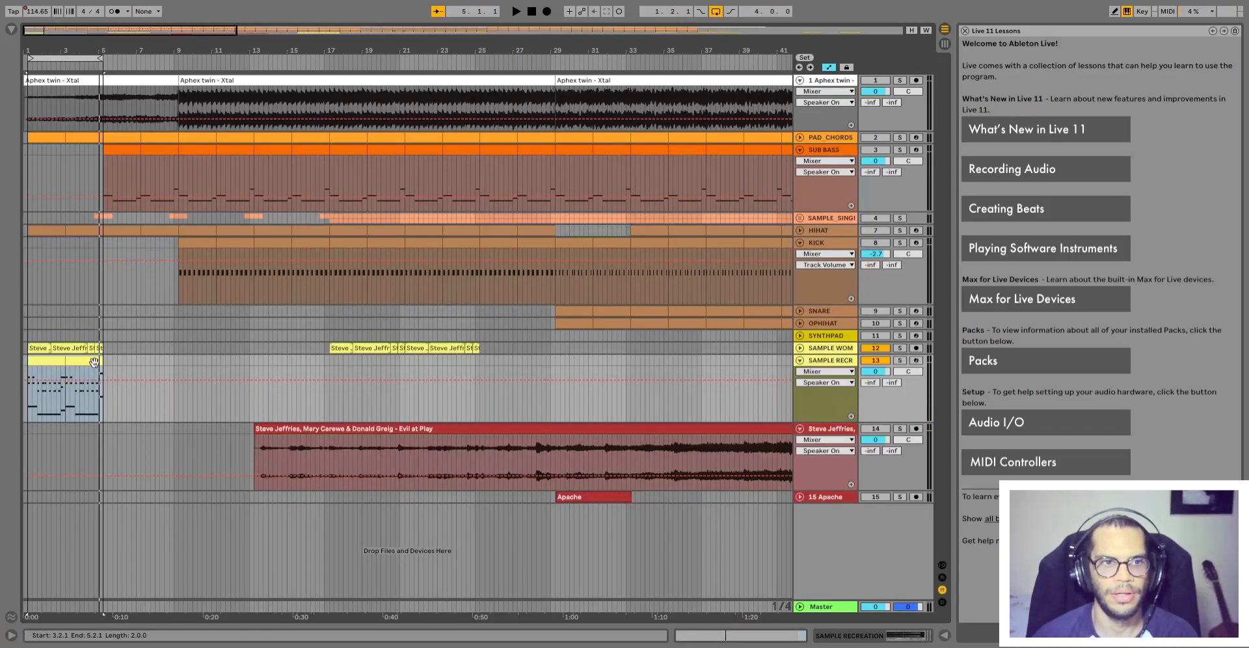
# Select the second SAMPLE RECREATION clip, followed by the whole Evil at Play source clip
pyautogui.click(94, 362)
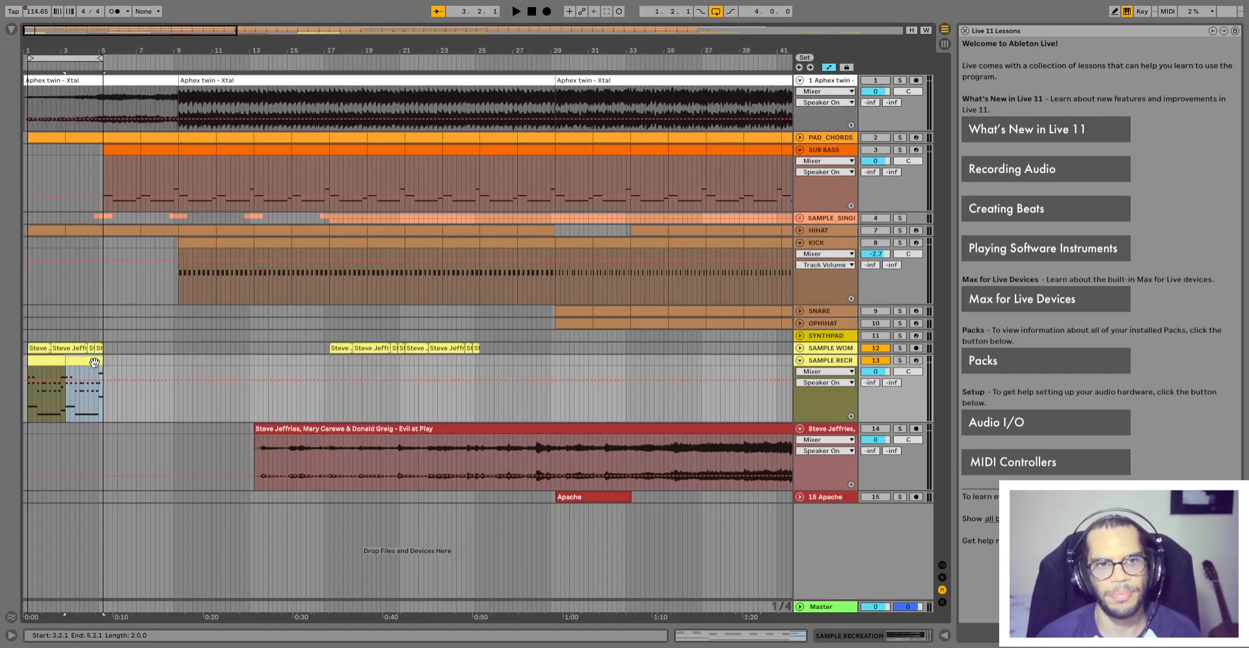
pyautogui.click(362, 456)
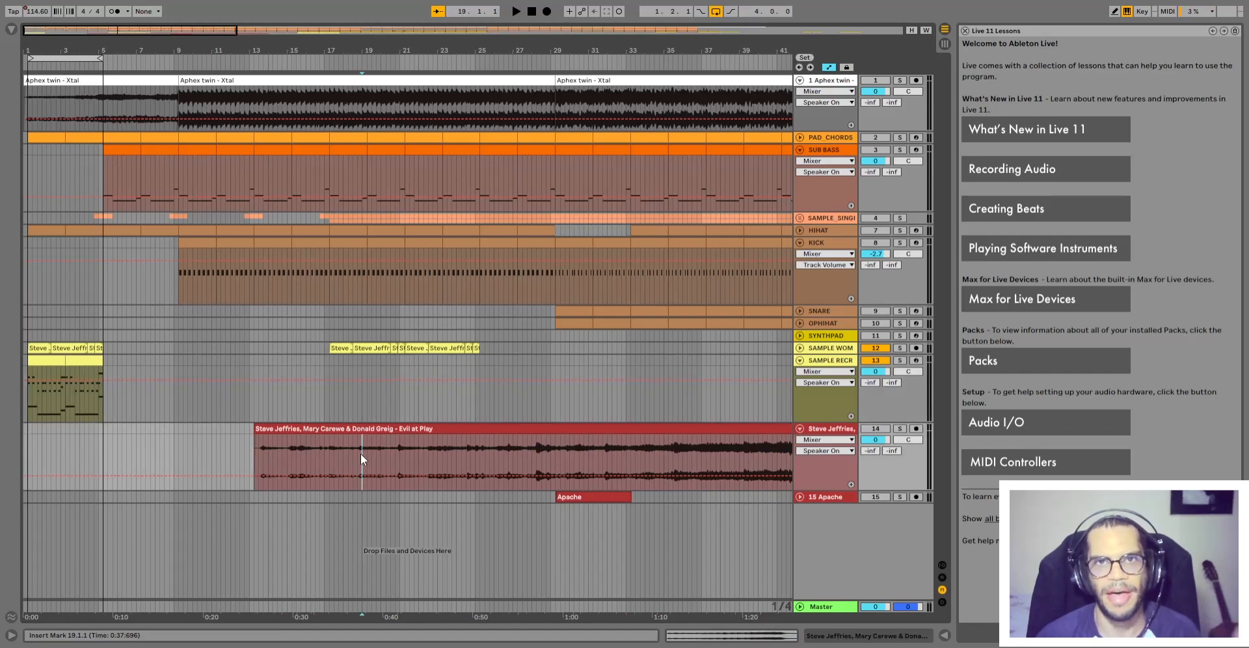
pyautogui.click(446, 429)
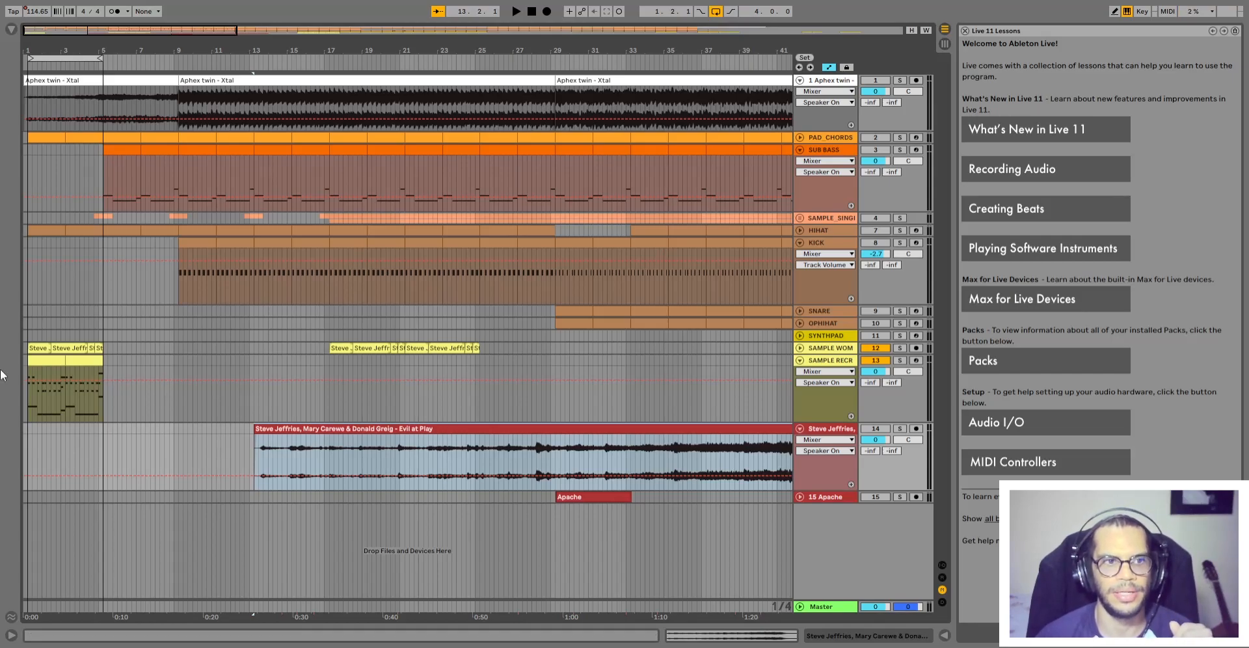
# Show the whole arrangement and select the SAMPLE RECREATION clip starting at 53.2.1
pyautogui.click(50, 360)
pyautogui.hotkey('shift', 'w')
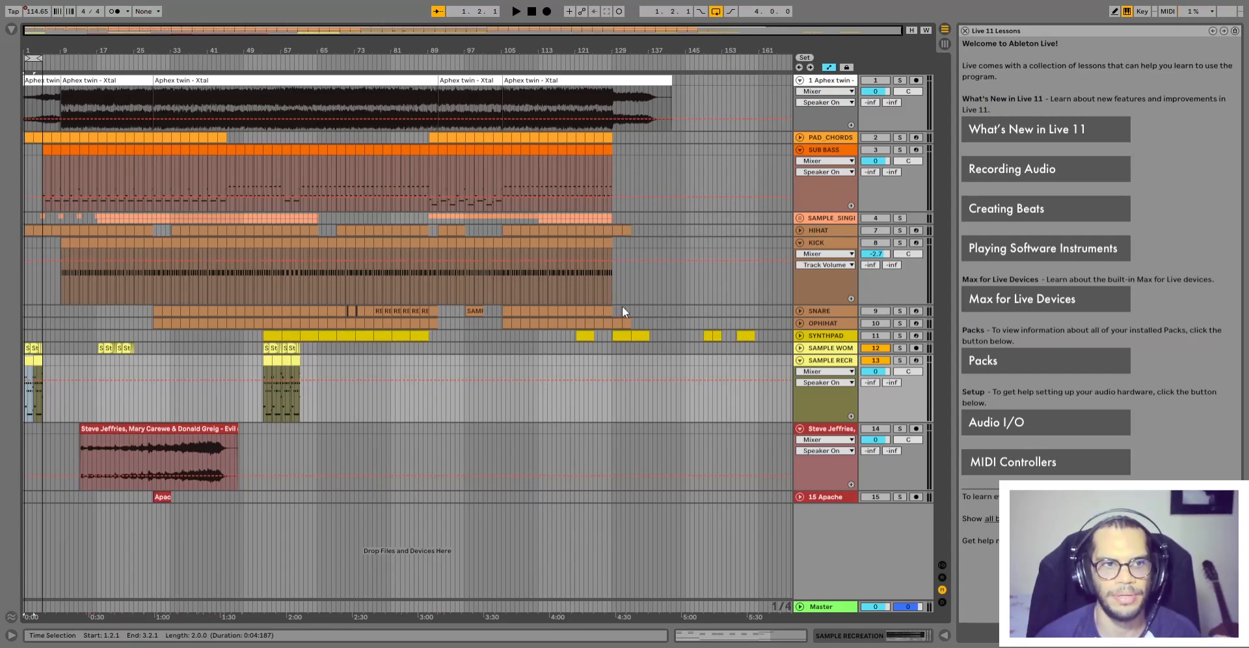
pyautogui.click(267, 361)
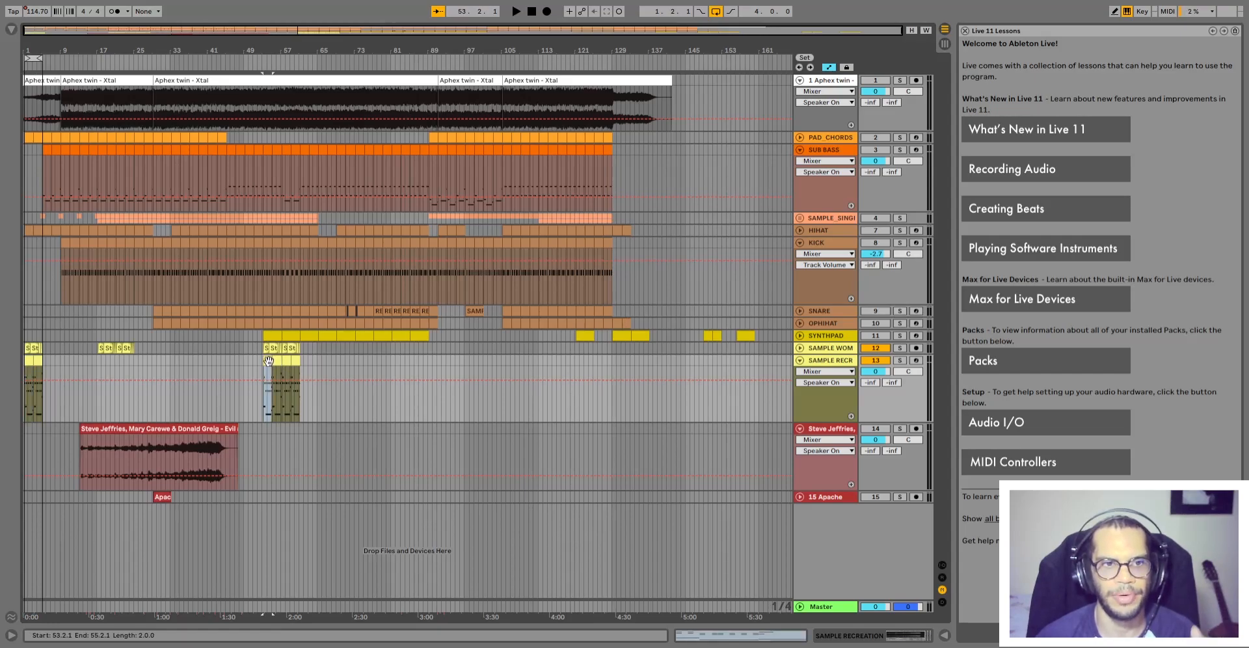
# Select the SAMPLE RECREATION clips from 53.2.1 to 61.2.1, followed by the opening clip at 1.2.1, and briefly play the opening section
pyautogui.keyDown('shift'); pyautogui.click(299, 362); pyautogui.keyUp('shift')
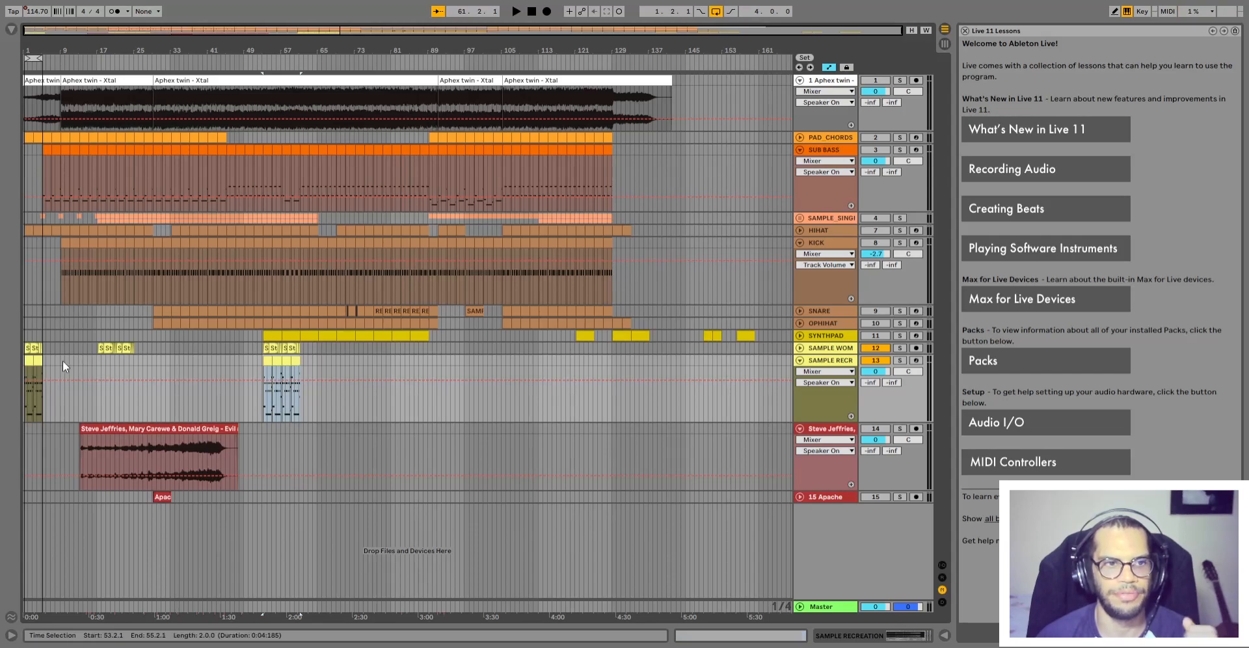
pyautogui.click(28, 363)
pyautogui.scroll(6, 28, 359)
pyautogui.hscroll(-2, 28, 359)
pyautogui.press('space')
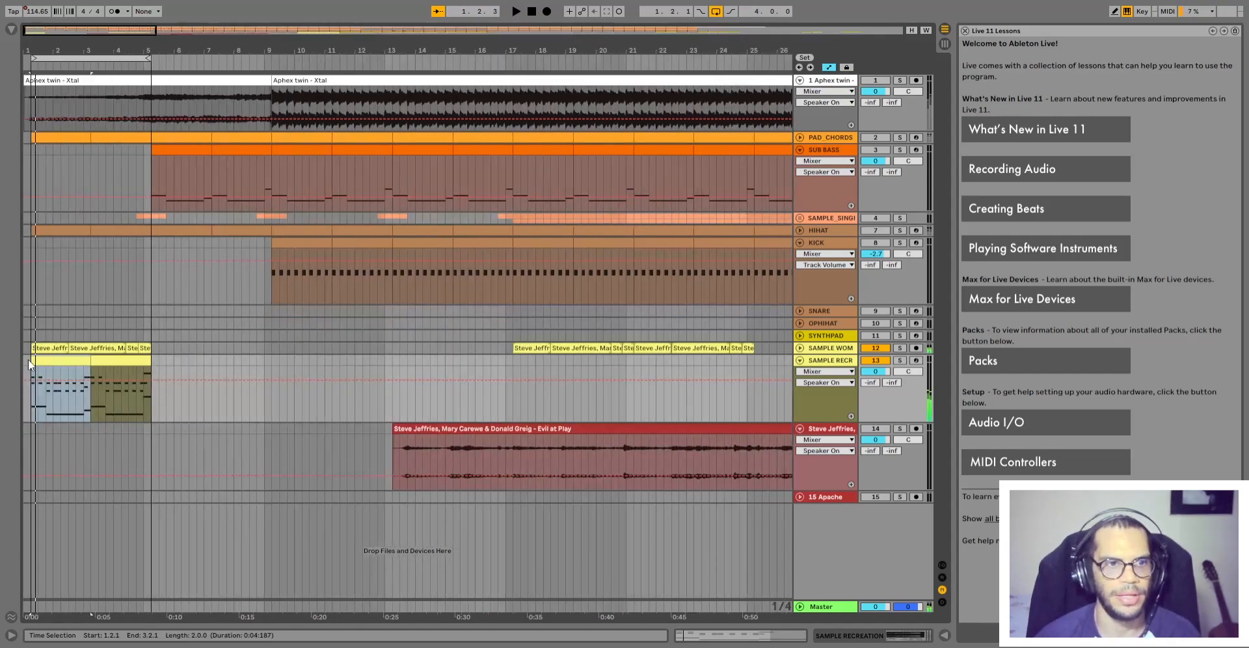
pyautogui.press('space')
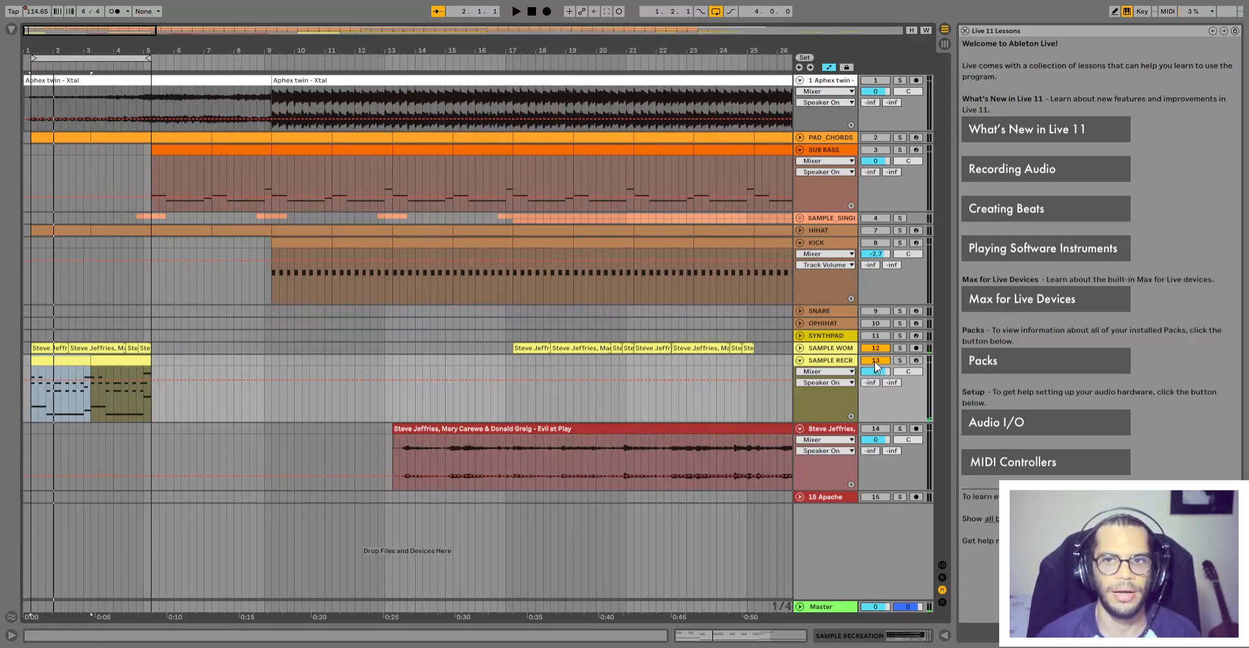
# Expand and fold the SAMPLE WOM and SAMPLE RECR tracks to compare their clips, leaving both tracks folded
pyautogui.click(799, 360)
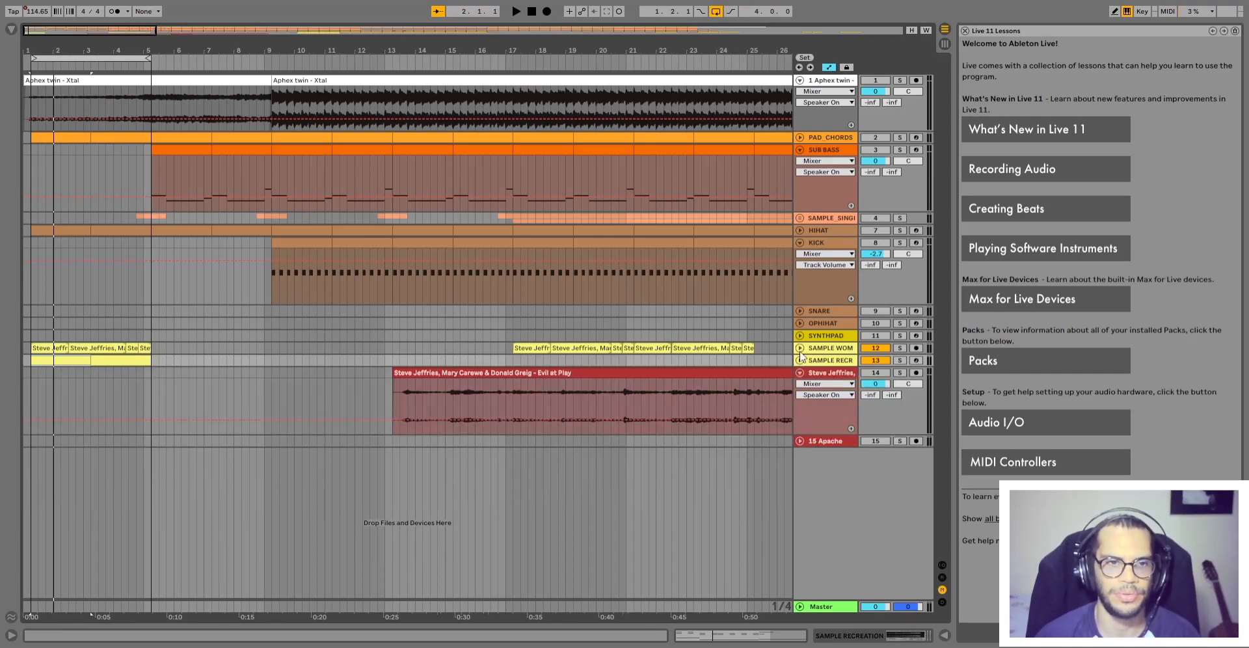
pyautogui.click(799, 360)
pyautogui.click(800, 348)
pyautogui.click(800, 348)
pyautogui.click(800, 348)
pyautogui.click(800, 416)
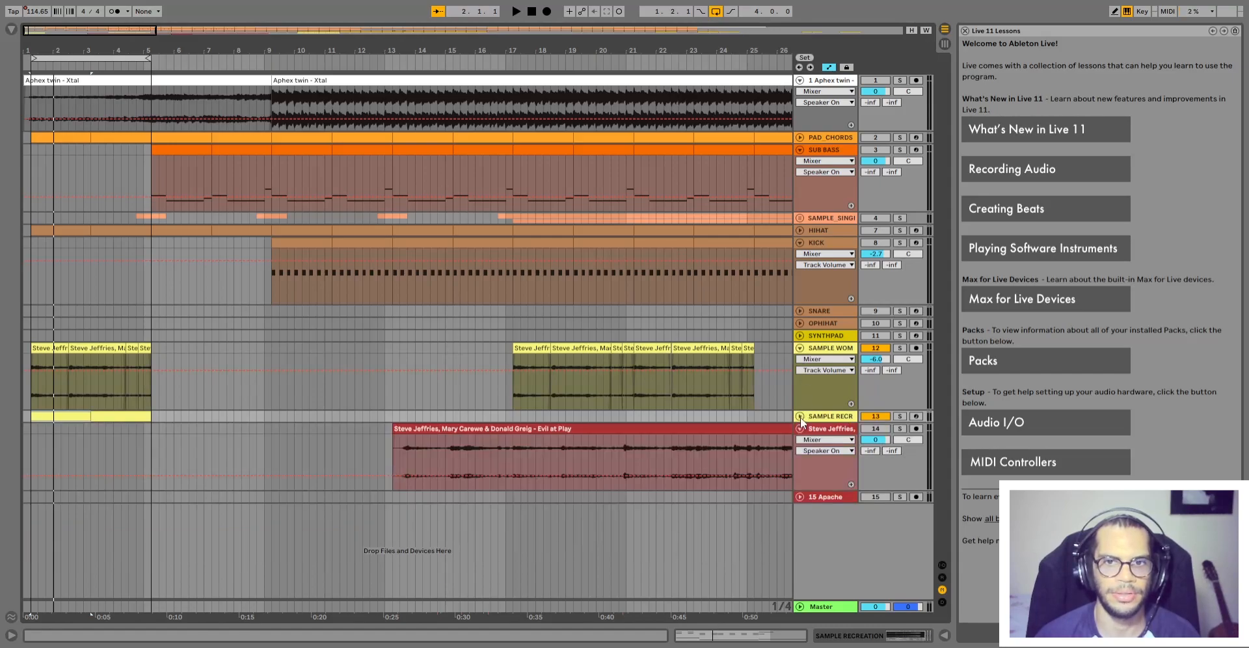
pyautogui.click(800, 348)
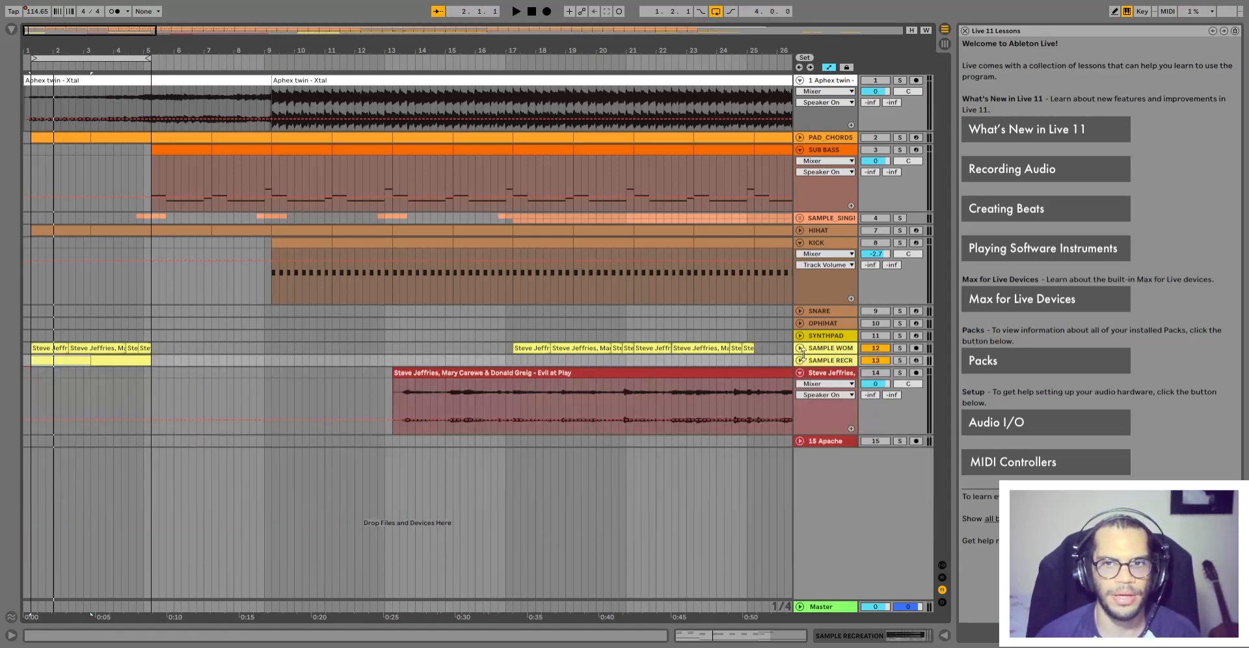
pyautogui.click(799, 360)
pyautogui.click(800, 348)
pyautogui.click(800, 348)
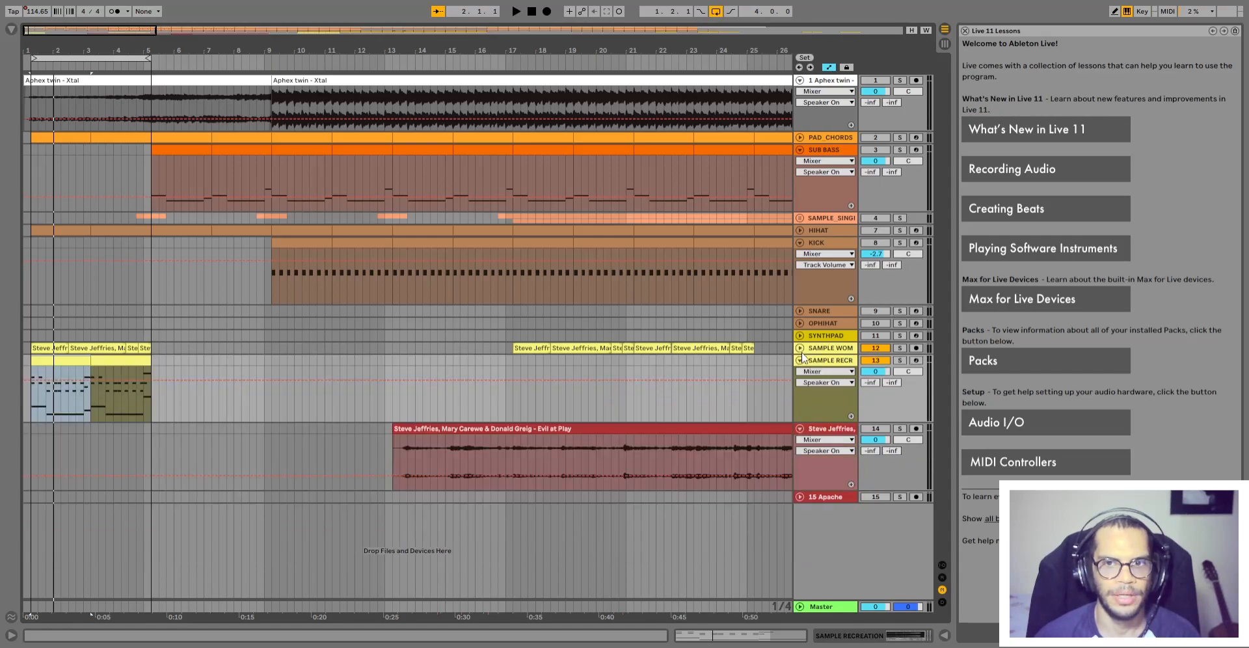
pyautogui.click(799, 360)
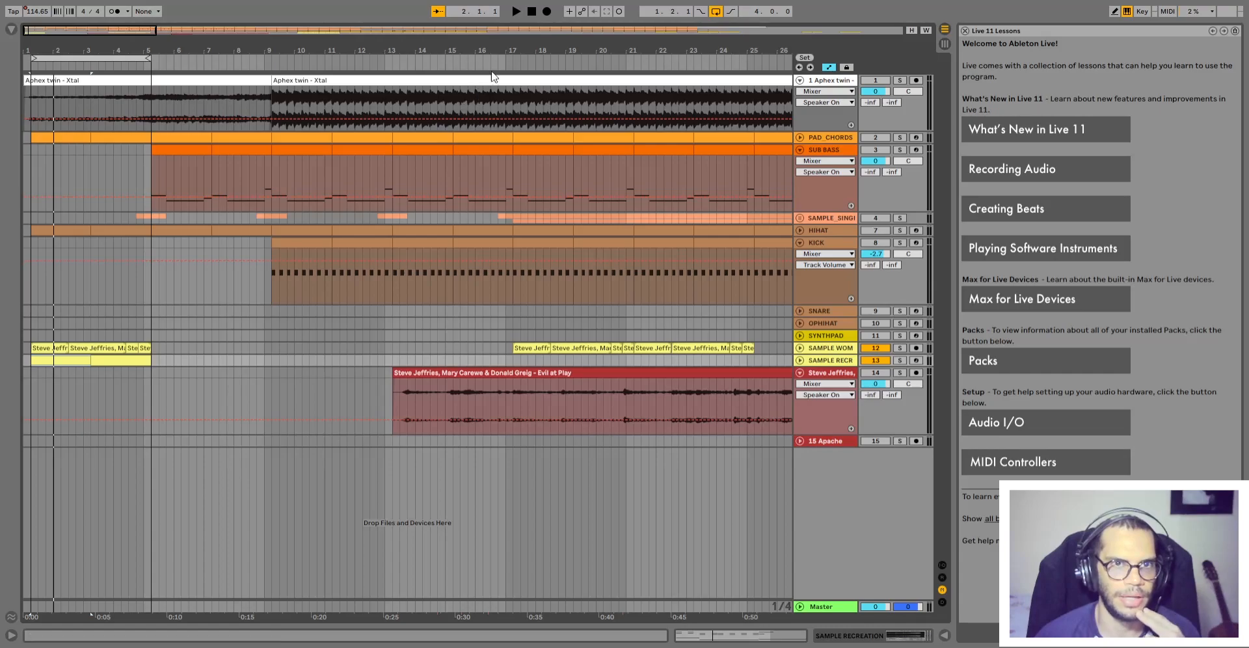
# Fold SUB BASS, expand PAD_CHORDS and loop its first four clips from 1.2.1 to 9.2.1
pyautogui.click(800, 149)
pyautogui.click(800, 138)
pyautogui.click(69, 138)
pyautogui.keyDown('shift'); pyautogui.click(172, 138); pyautogui.keyUp('shift')
pyautogui.keyDown('shift'); pyautogui.click(224, 139); pyautogui.keyUp('shift')
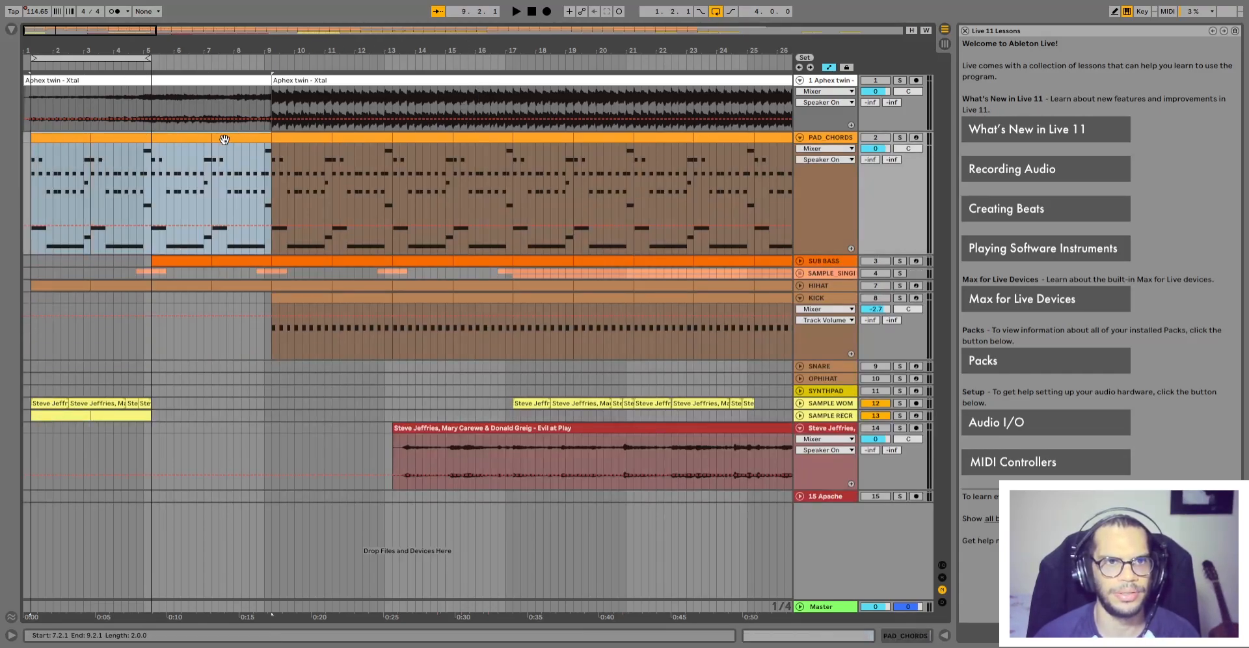
pyautogui.hotkey('ctrl', 'l')
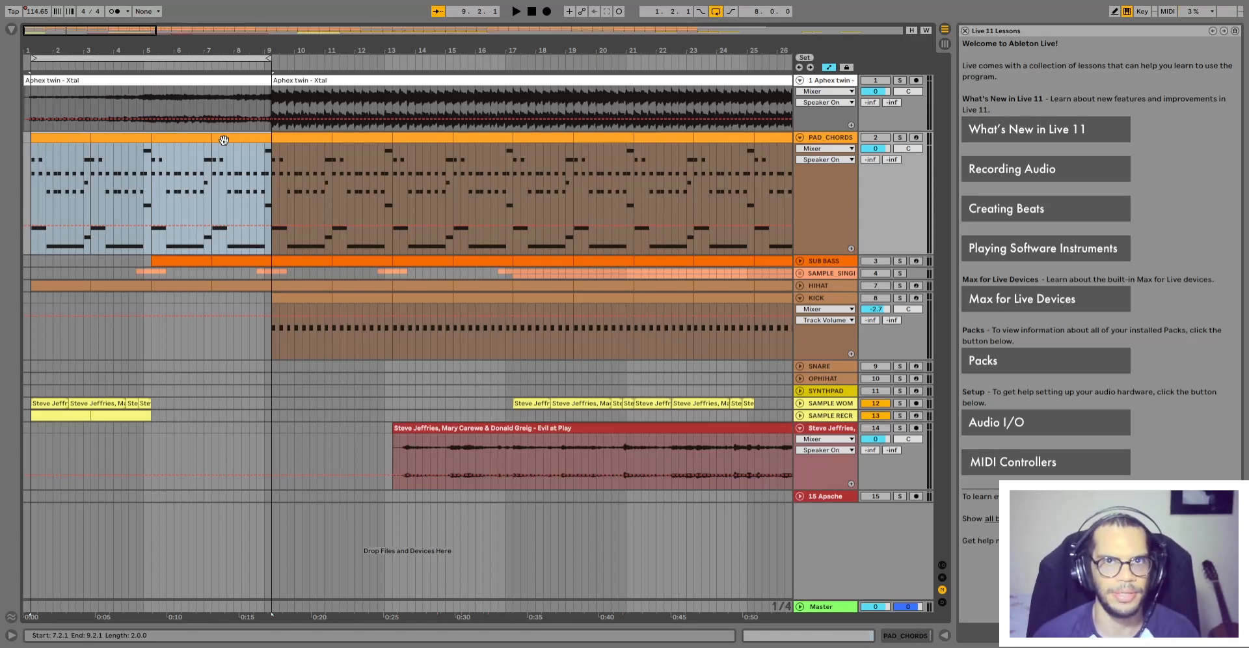
# Select the first four PAD_CHORDS clips one at a time to point out the repeated two-bar pattern
pyautogui.click(112, 139)
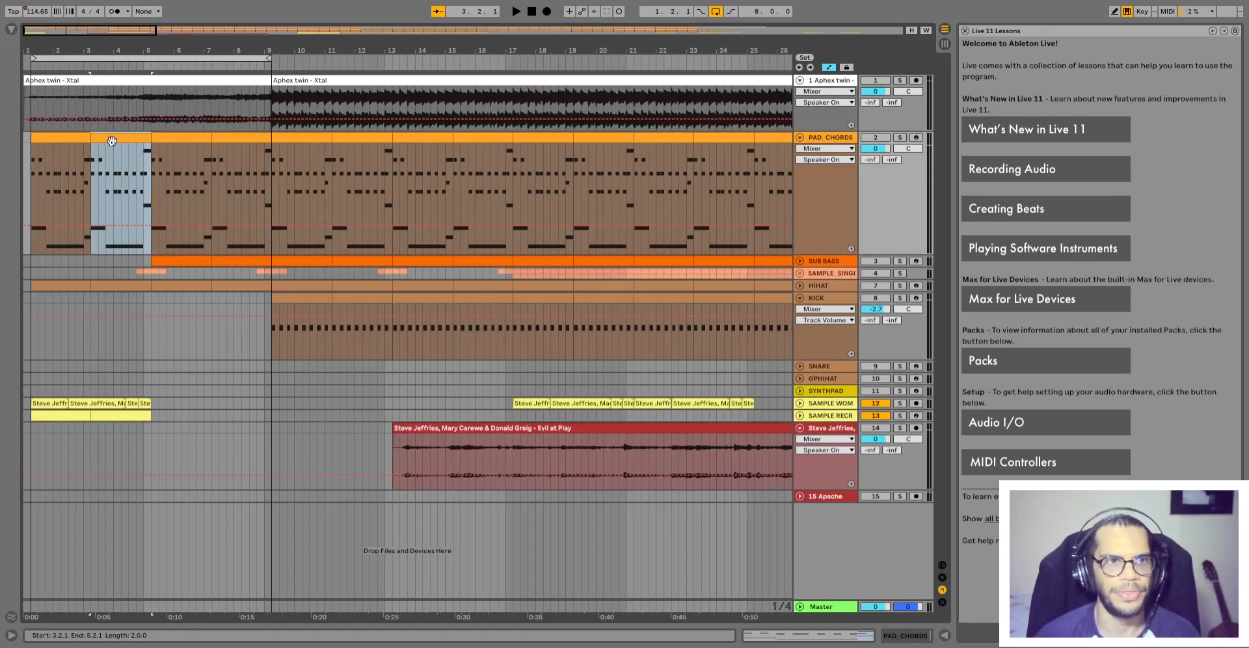
pyautogui.click(53, 138)
pyautogui.click(162, 139)
pyautogui.click(238, 139)
# Expand SUB BASS and examine the notes of its first two clips, from 5.2.1 to 9.2.1, in the piano roll
pyautogui.click(800, 261)
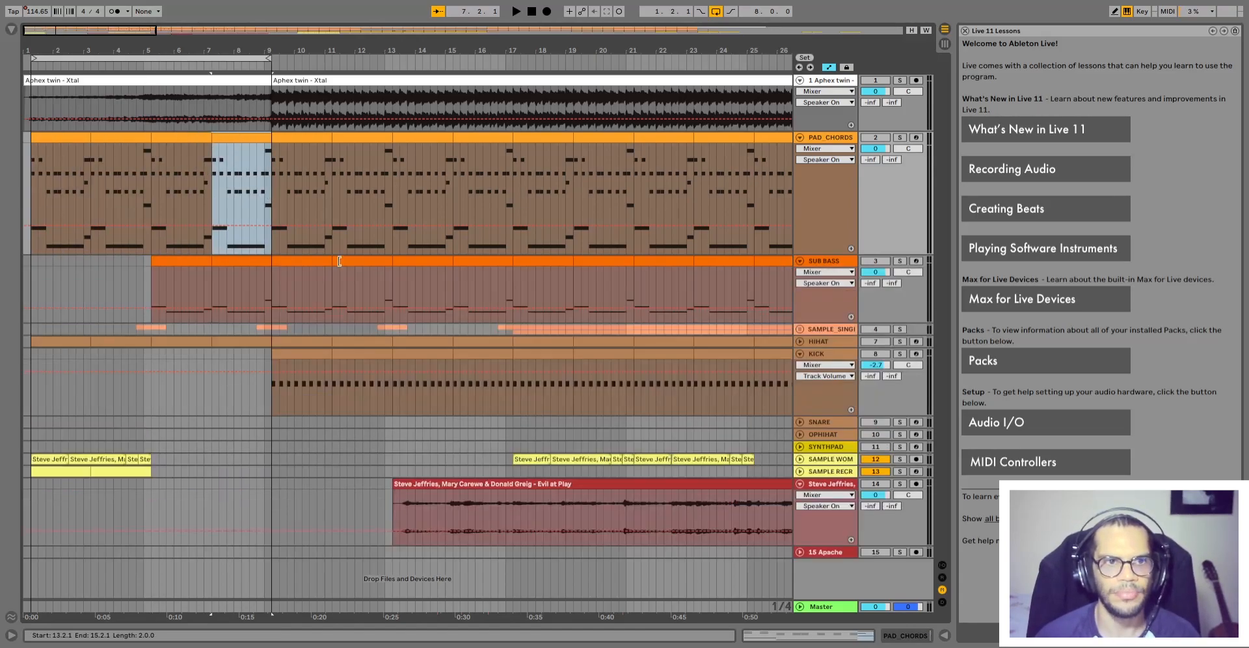
pyautogui.click(186, 262)
pyautogui.keyDown('shift'); pyautogui.click(253, 262); pyautogui.keyUp('shift')
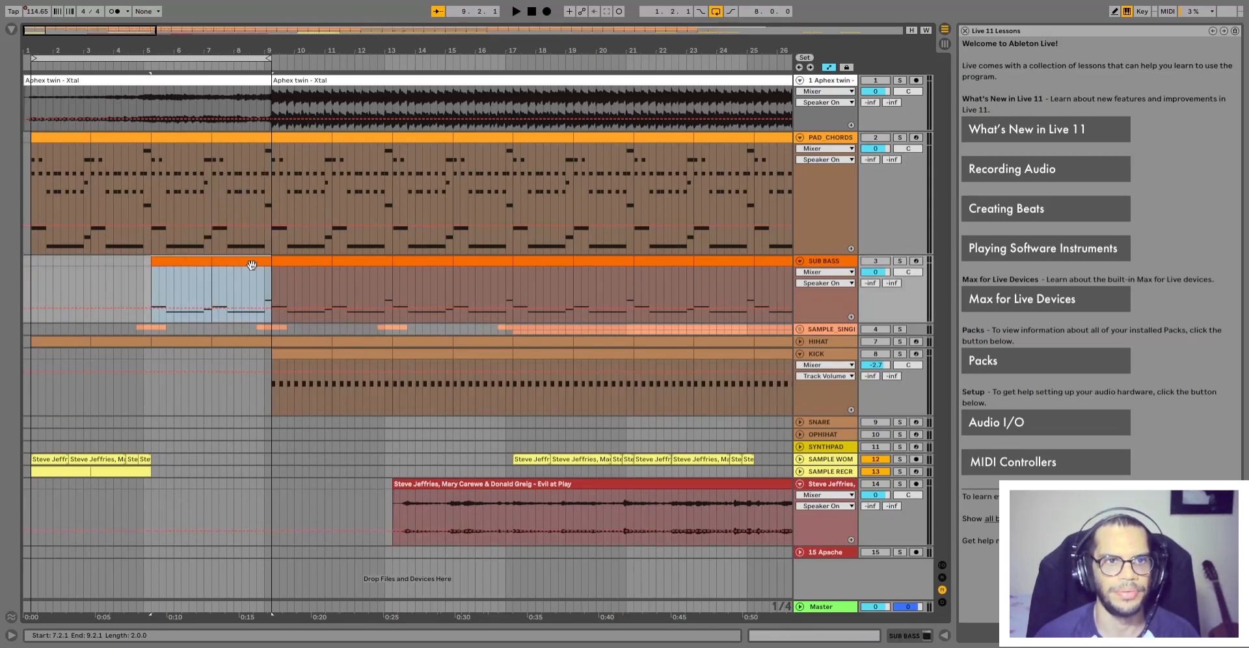
pyautogui.doubleClick(187, 260)
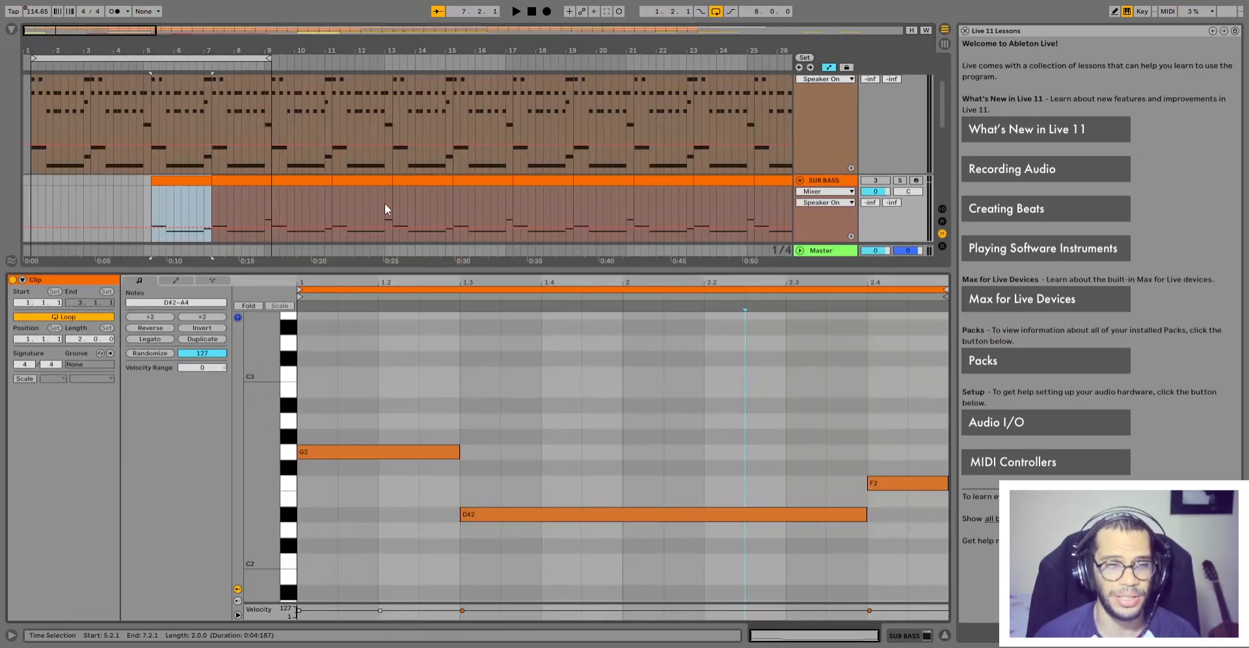
pyautogui.keyDown('shift'); pyautogui.click(257, 181); pyautogui.keyUp('shift')
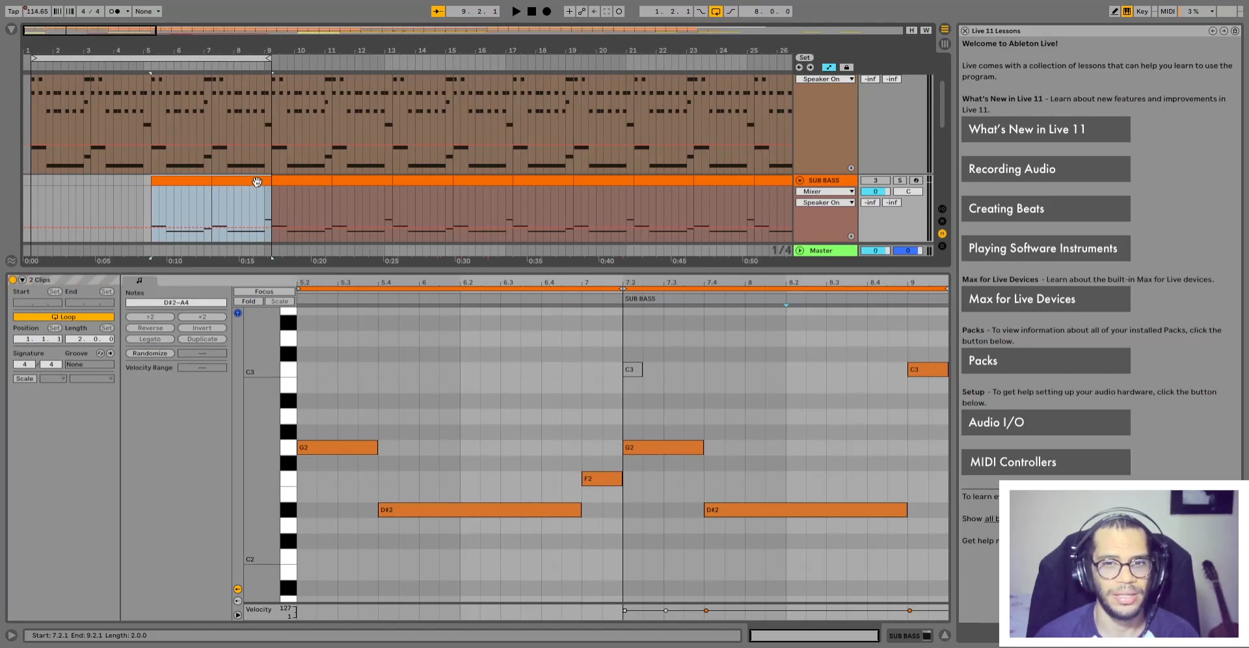
# Hide the note editor and loop the first two SUB BASS clips from 5.2.1 to 9.2.1 during playback
pyautogui.click(875, 181)
pyautogui.click(945, 635)
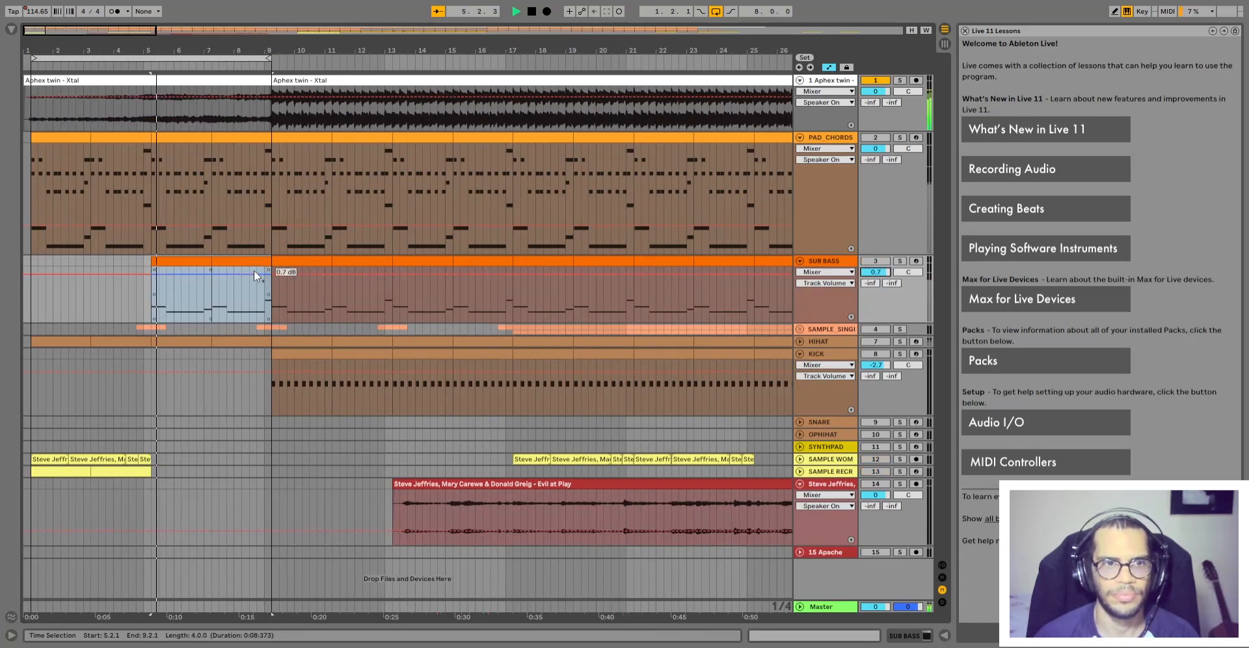
pyautogui.click(233, 260)
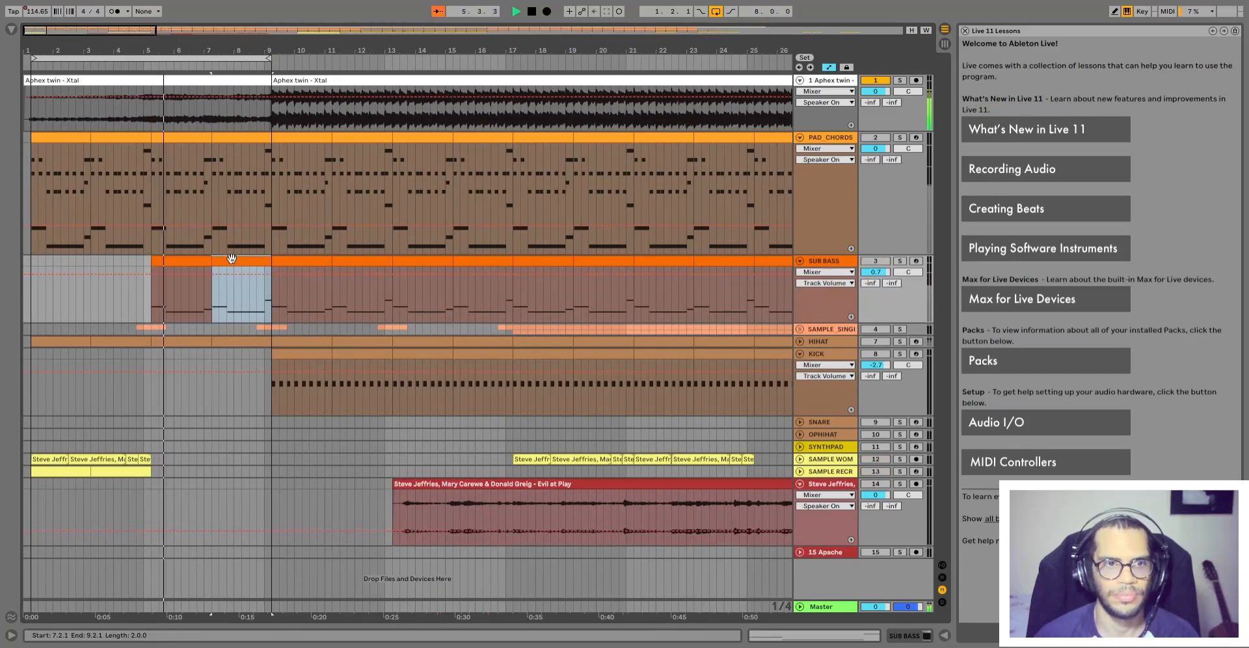
pyautogui.keyDown('shift'); pyautogui.click(180, 259); pyautogui.keyUp('shift')
pyautogui.hotkey('ctrl', 'l')
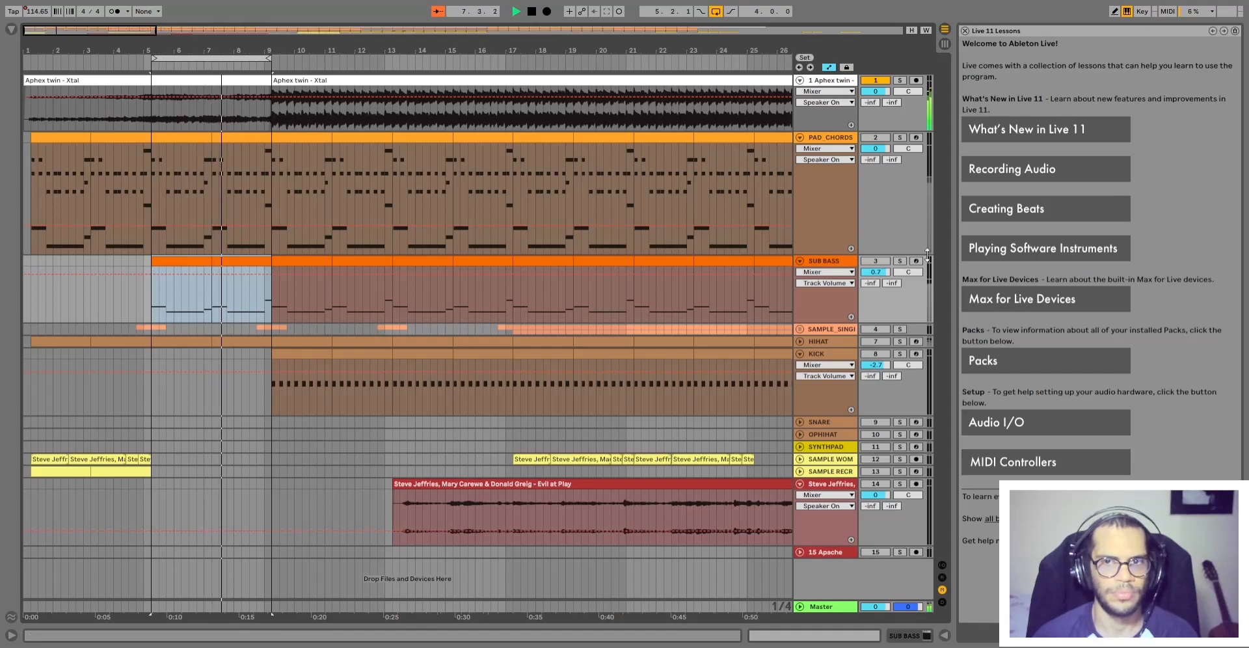
# Reset the SUB BASS volume to 0 dB and activate the track, stopping playback after listening
pyautogui.doubleClick(880, 271)
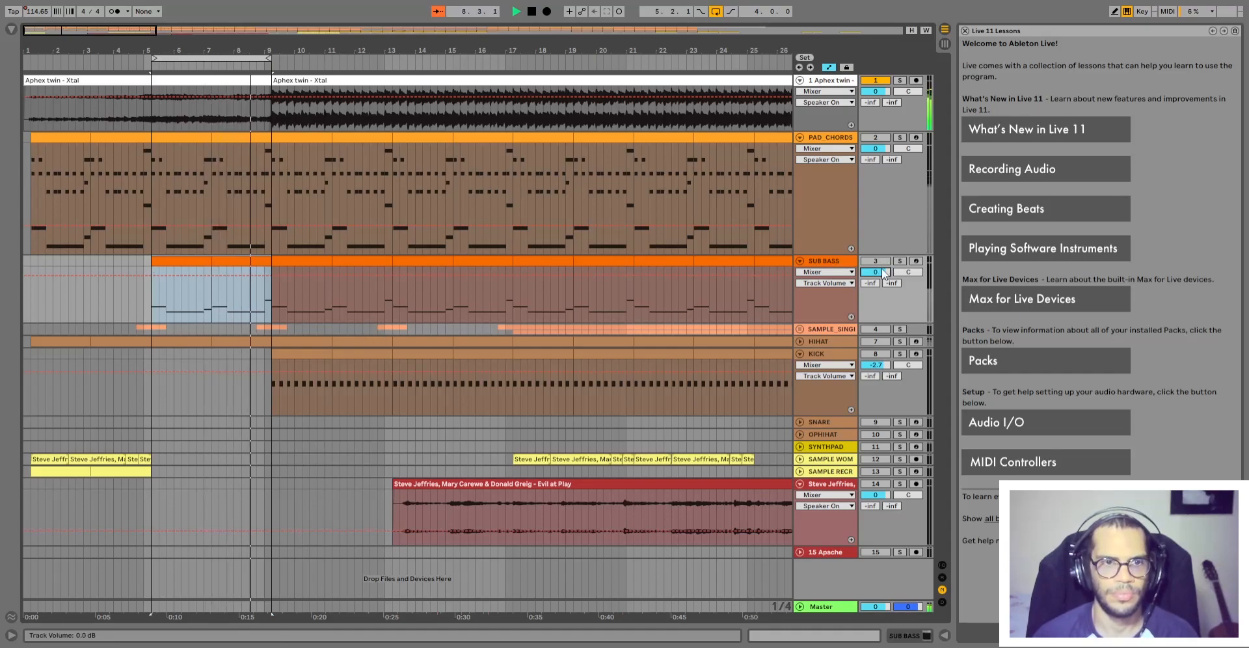
pyautogui.click(881, 261)
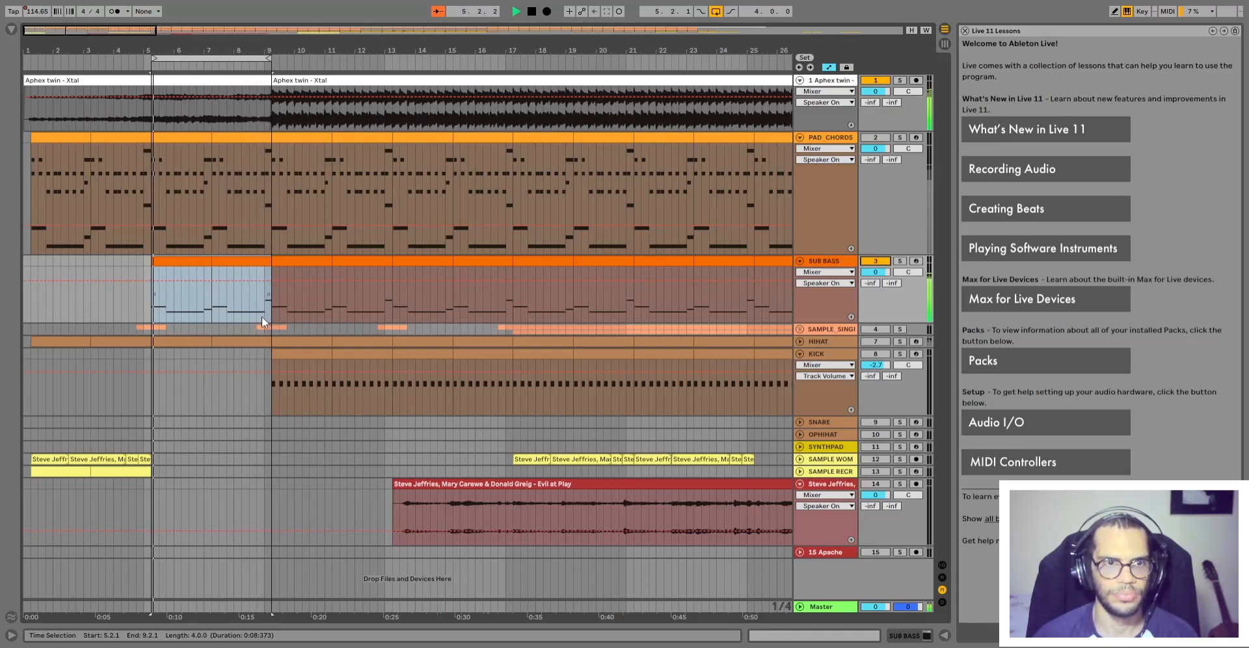
pyautogui.press('space')
# Open the first SUB BASS clip and transpose all its notes down four semitones, with the first note on D#2
pyautogui.doubleClick(239, 278)
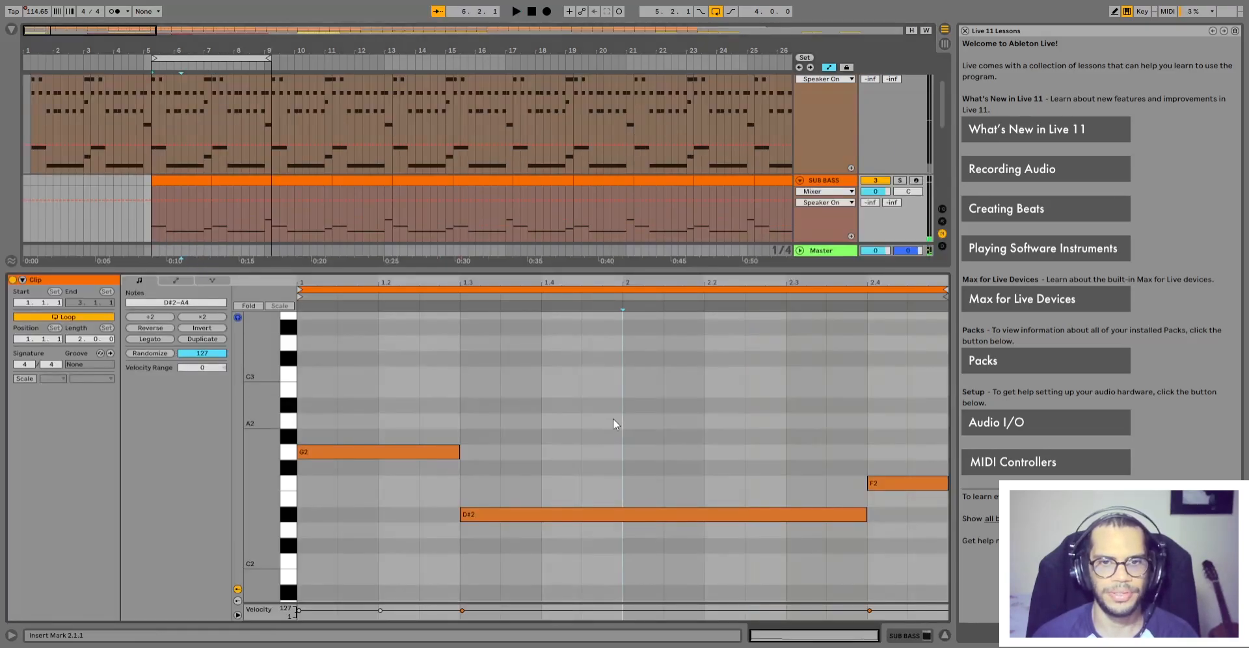
pyautogui.press('Down')
pyautogui.press('Down')
pyautogui.press('Down')
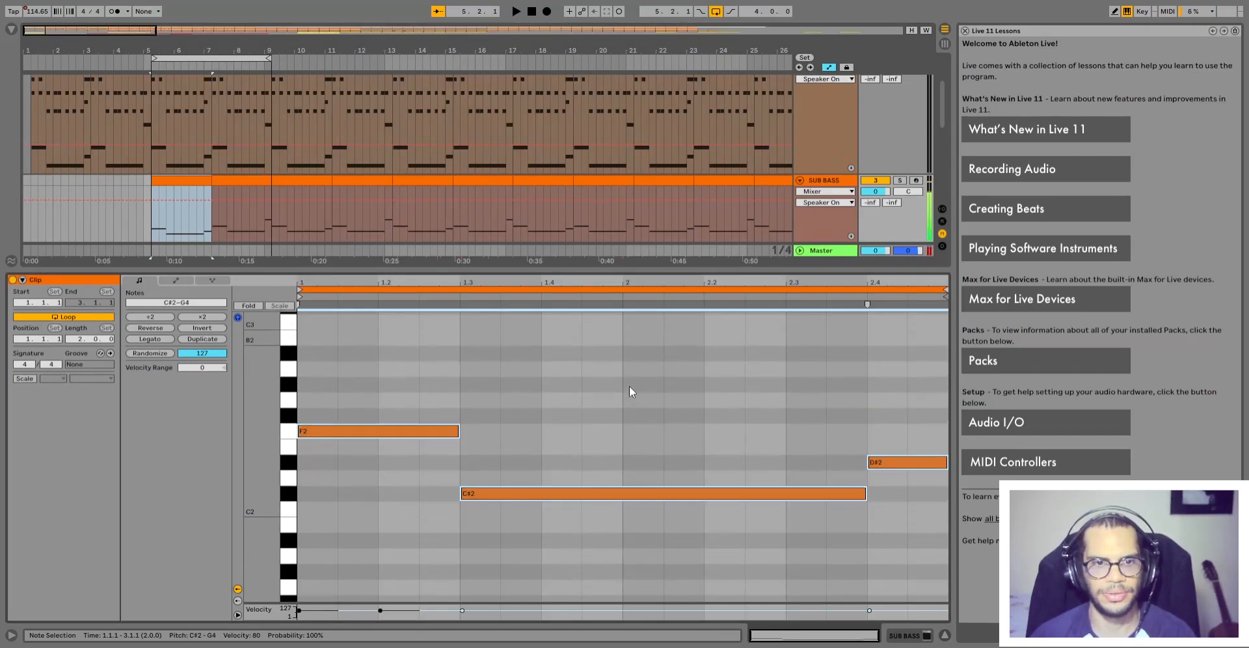
pyautogui.press('Down')
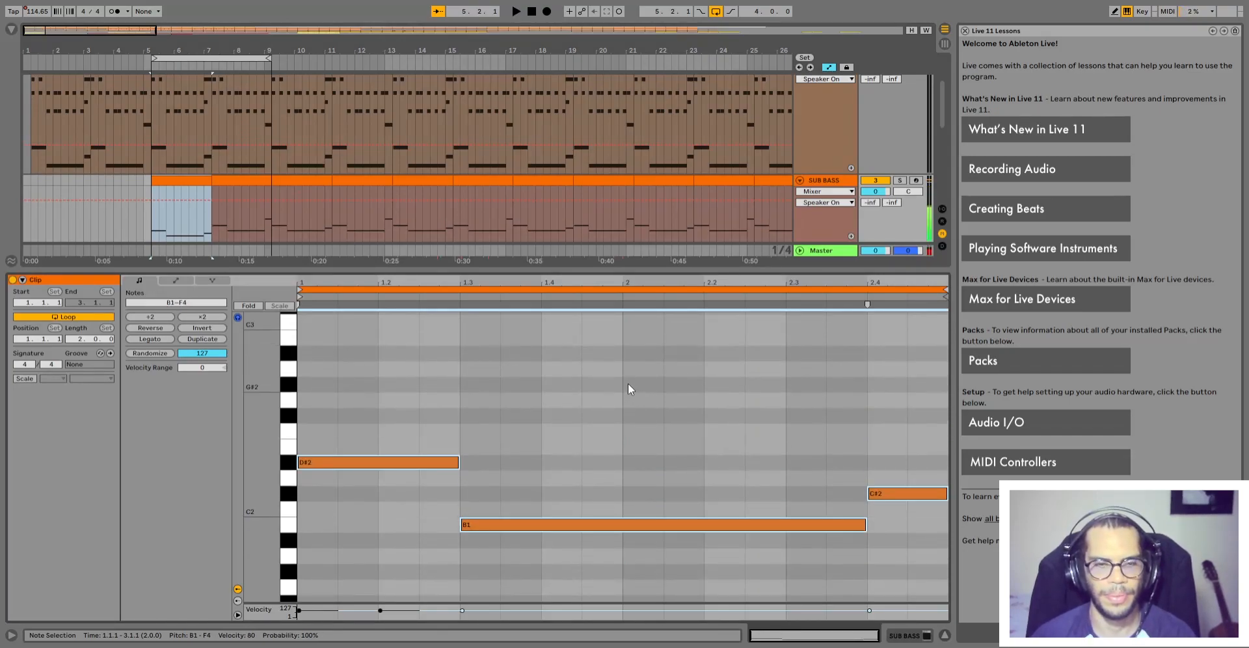
# Lower the long middle note to A#1, raise the last note to D2 and listen to the altered bass line
pyautogui.moveTo(748, 524); pyautogui.dragTo(752, 539)
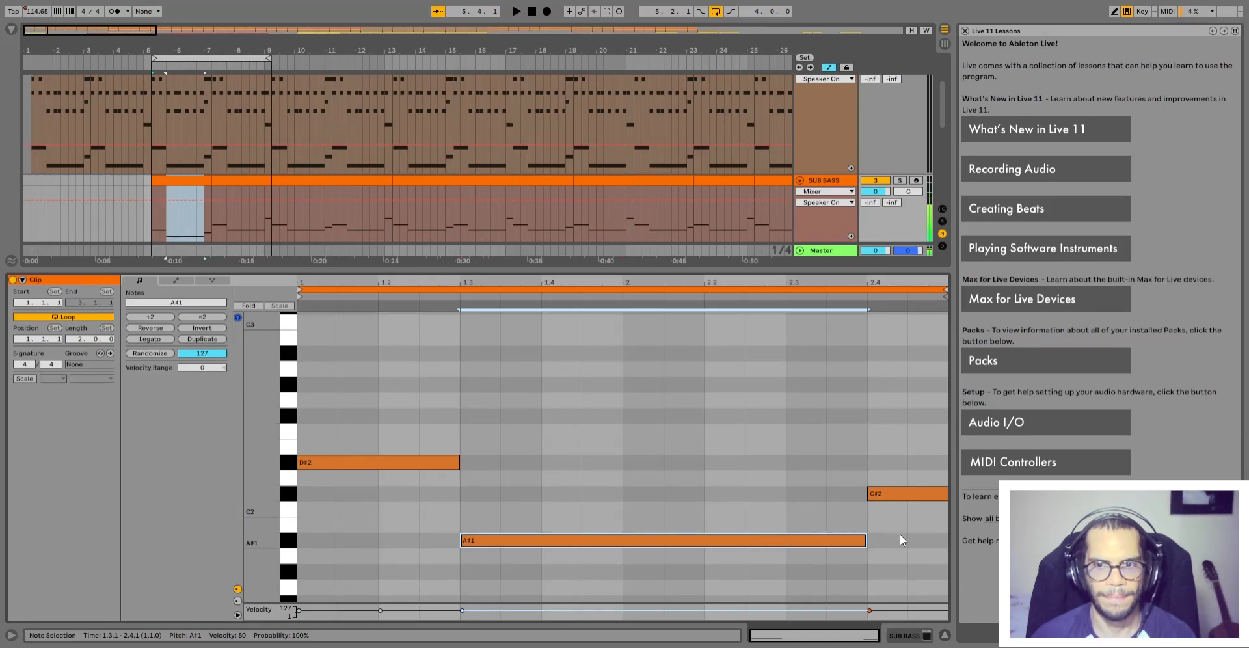
pyautogui.moveTo(903, 494); pyautogui.dragTo(904, 478)
pyautogui.press('space')
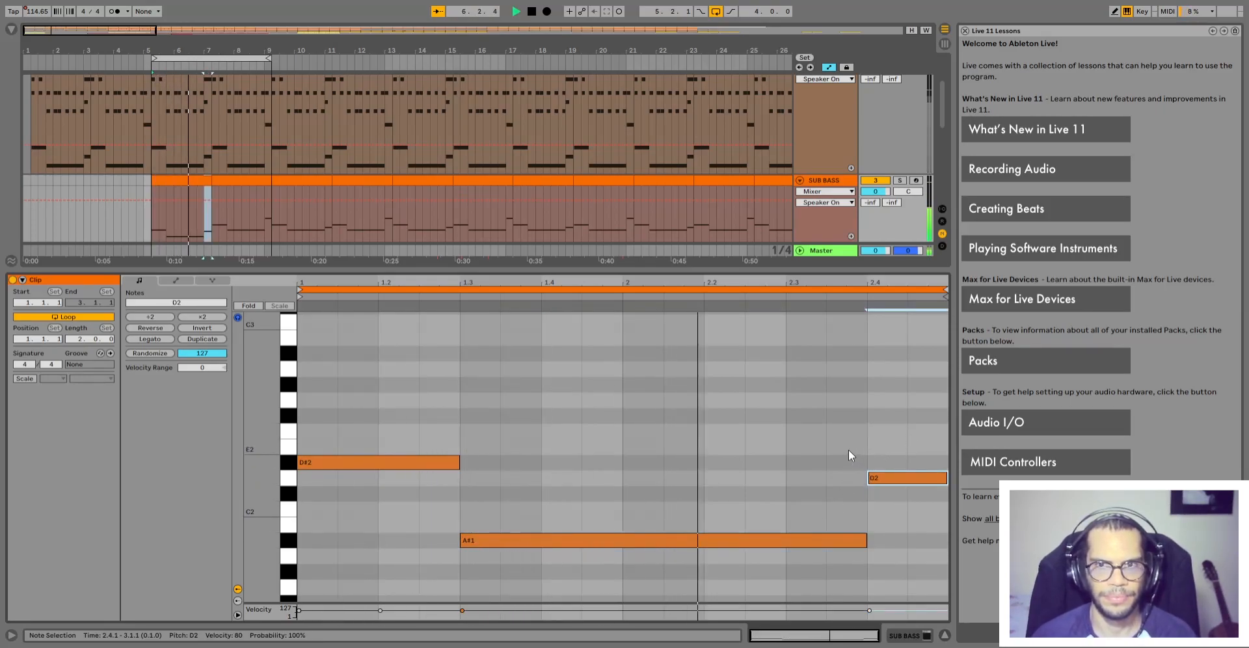
pyautogui.press('space')
pyautogui.click(207, 179)
pyautogui.press('space')
pyautogui.click(638, 419)
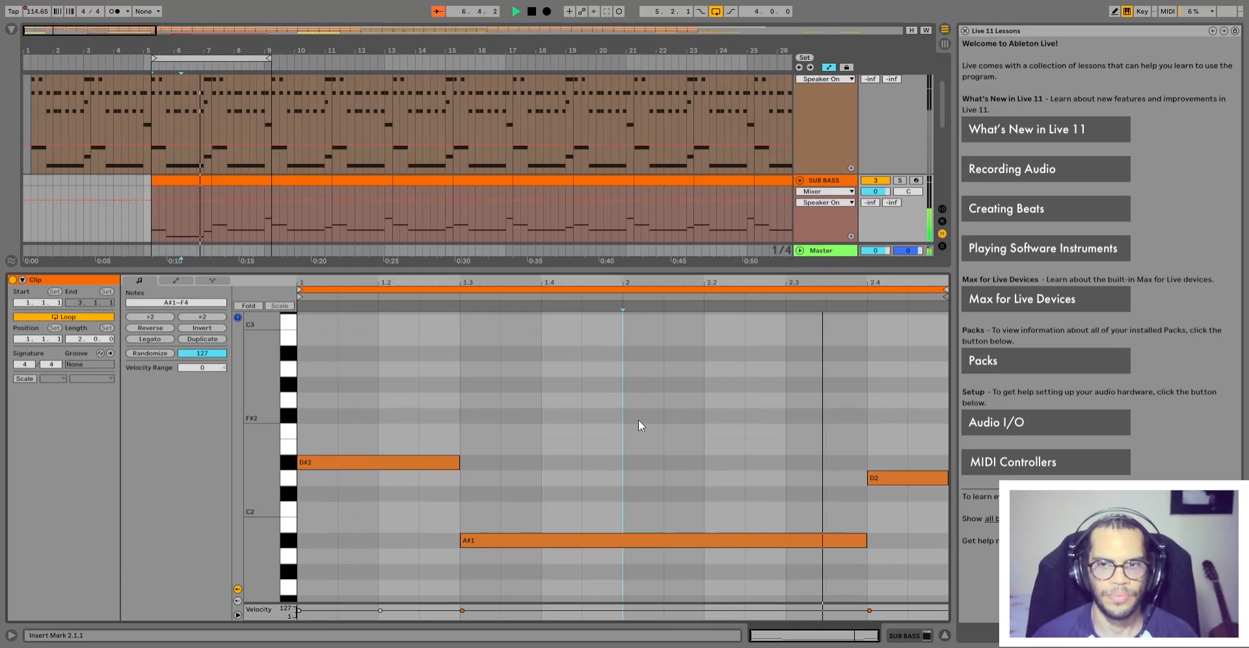
pyautogui.press('space')
# Transpose all the clip's notes up four semitones, placing the first on G2, and lower the last note to F2
pyautogui.moveTo(923, 420); pyautogui.dragTo(396, 573)
pyautogui.press('Up')
pyautogui.press('Up')
pyautogui.press('Up')
pyautogui.press('Up')
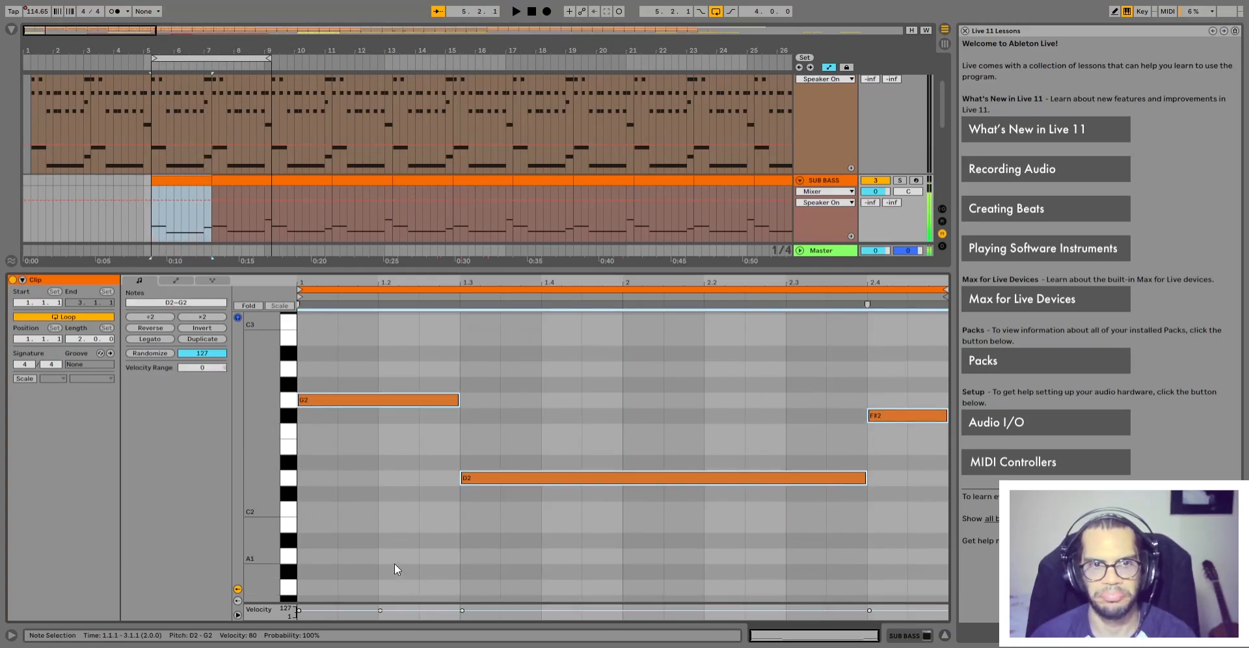
pyautogui.moveTo(903, 421); pyautogui.dragTo(904, 440)
pyautogui.click(739, 377)
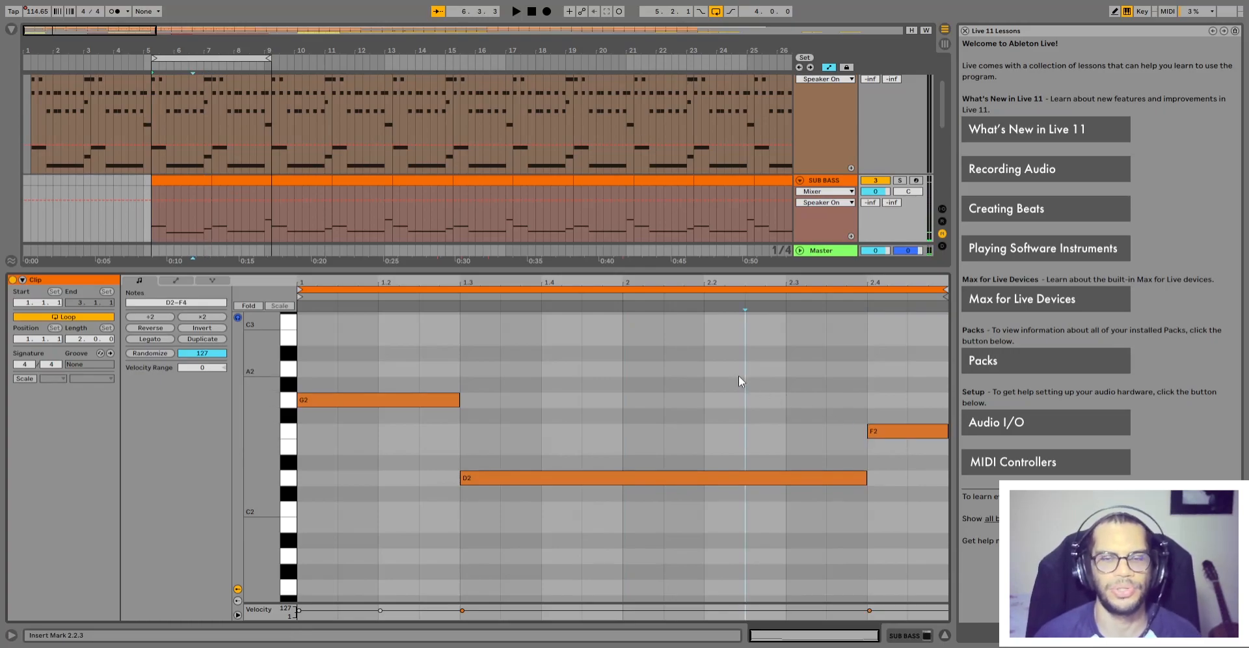
# Deactivate the SUB BASS track and select its first two clips to view their notes together
pyautogui.click(202, 188)
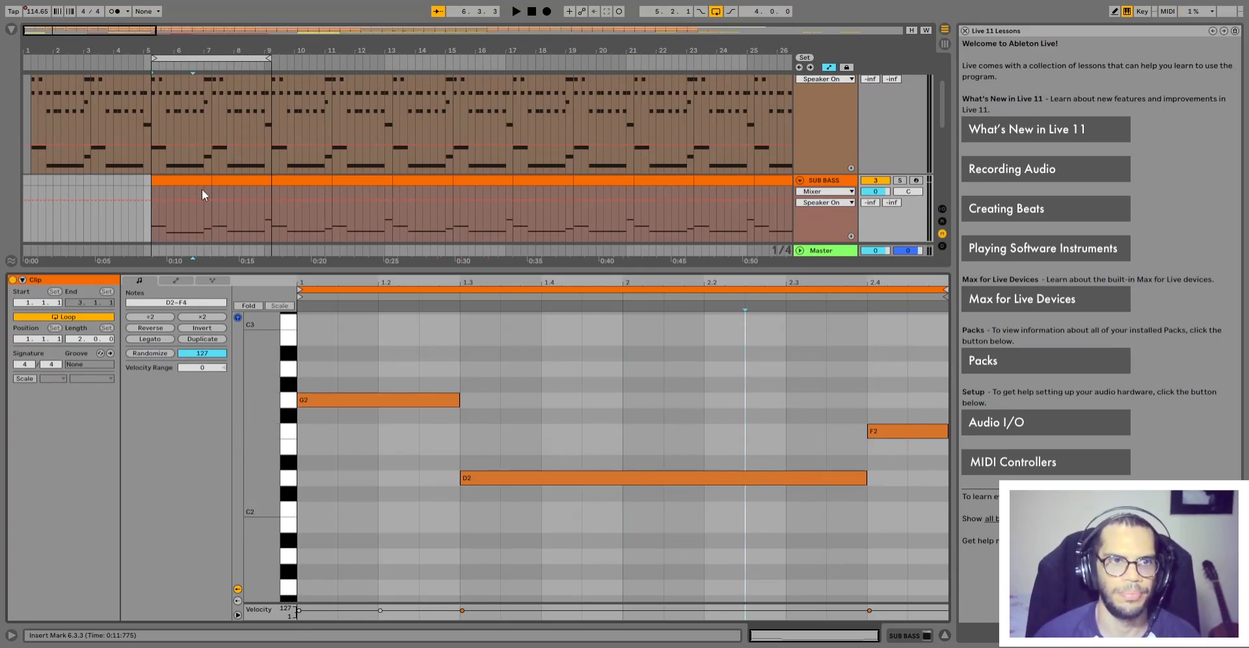
pyautogui.scroll(3, 198, 184)
pyautogui.scroll(2, 178, 208)
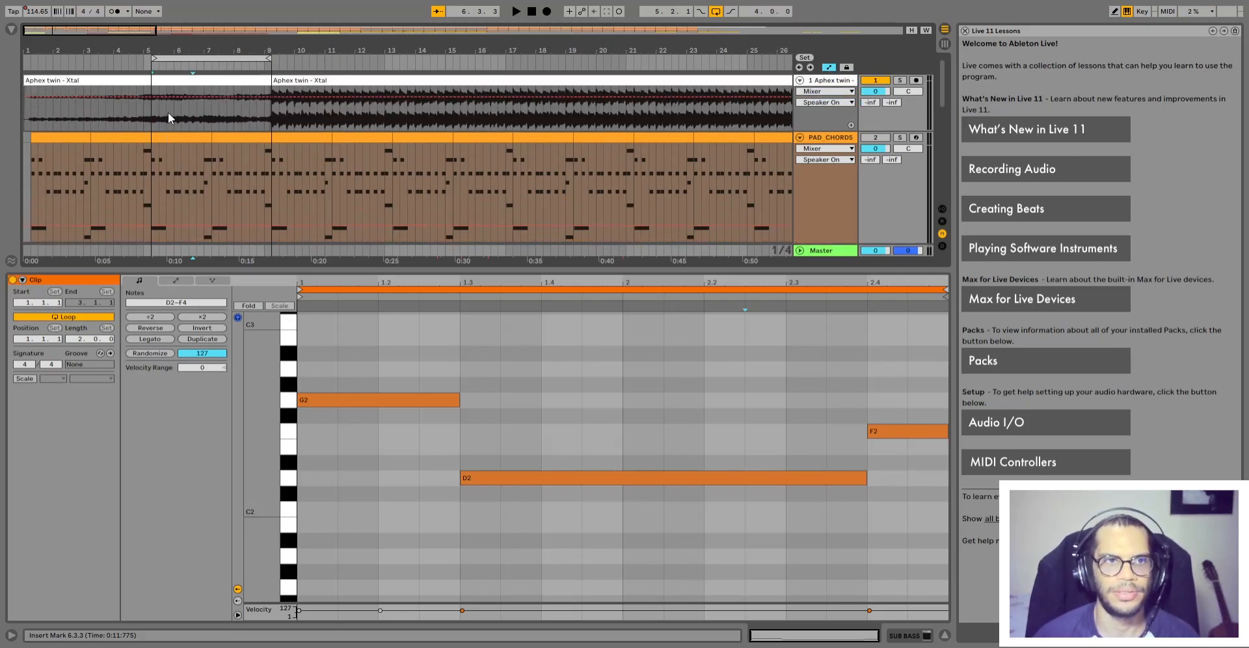
pyautogui.scroll(-3, 183, 174)
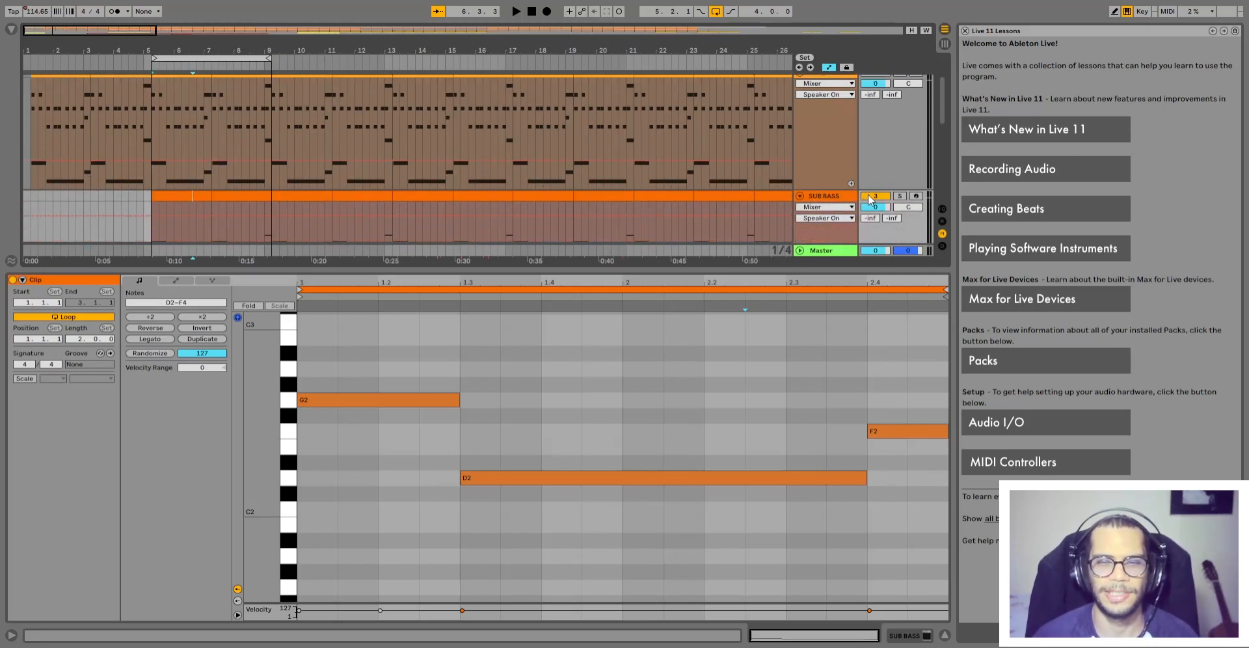
pyautogui.click(870, 197)
pyautogui.scroll(2, 268, 203)
pyautogui.scroll(-2, 263, 202)
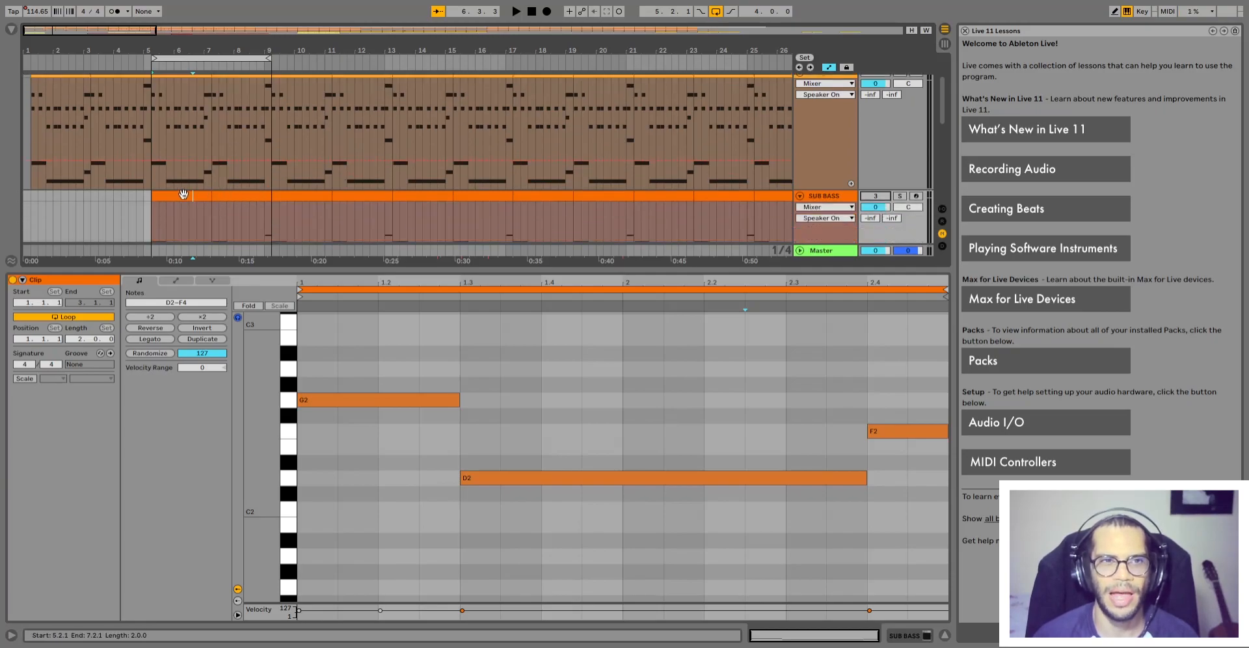
pyautogui.click(184, 195)
pyautogui.keyDown('shift'); pyautogui.click(222, 196); pyautogui.keyUp('shift')
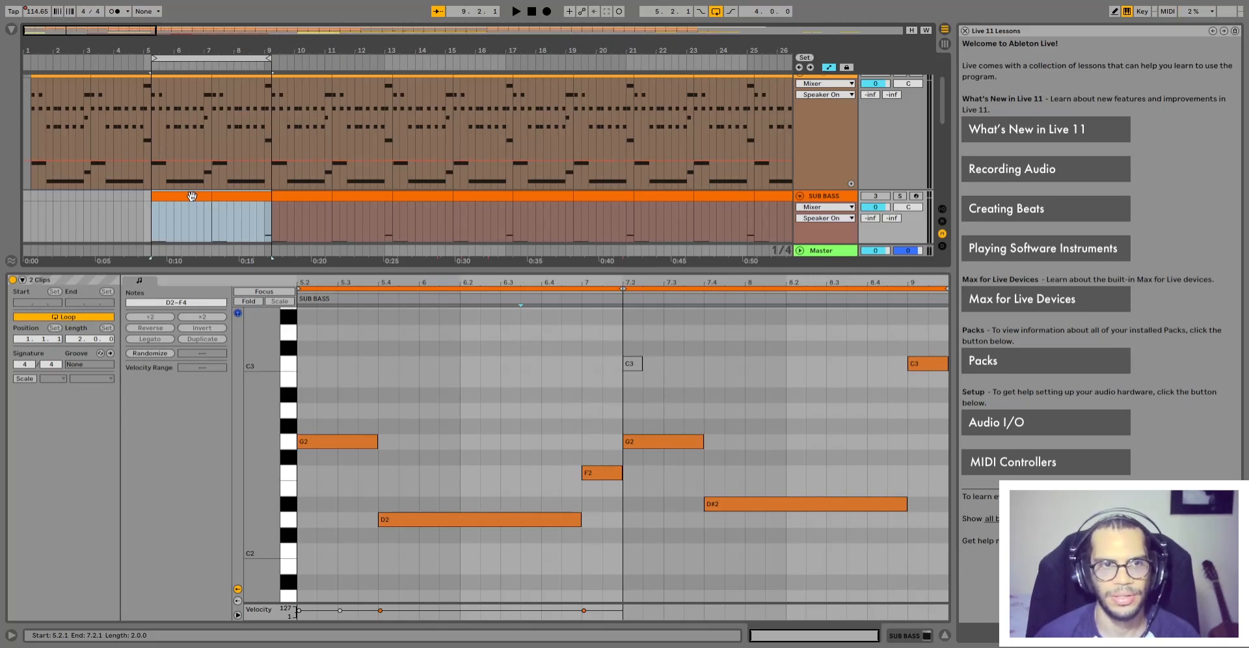
# Unfold the SAMPLE_SINGI group to show its LITTLE MELOD and WOMAN SING tracks
pyautogui.scroll(-3, 279, 212)
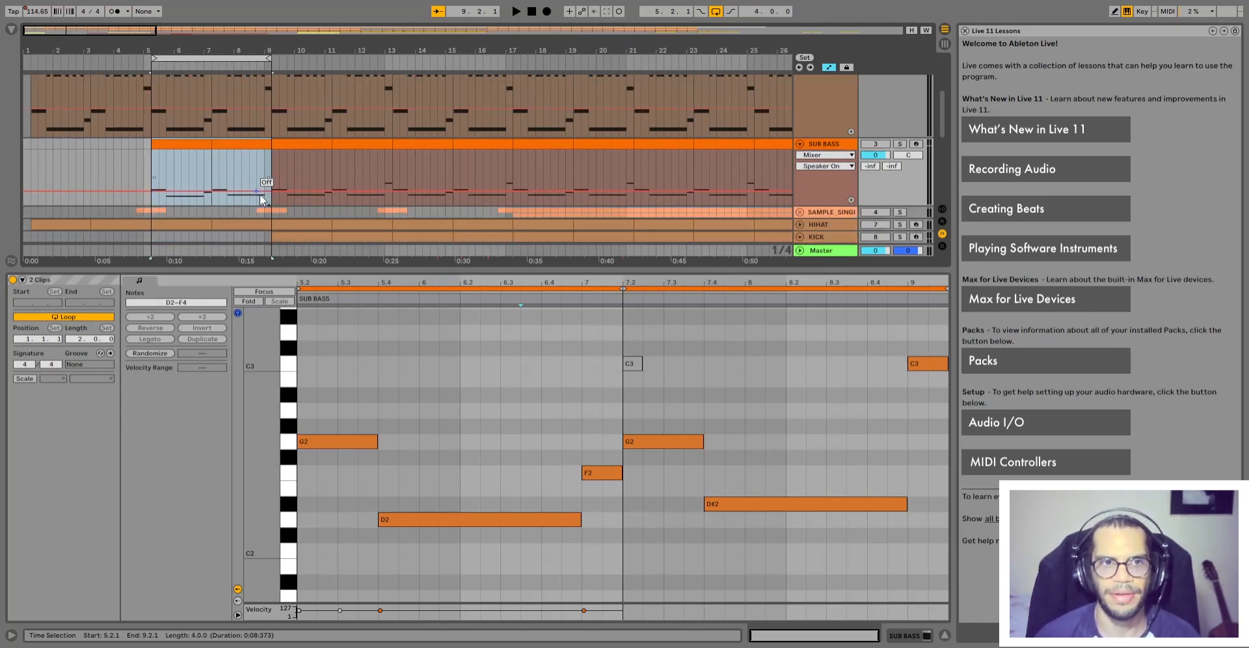
pyautogui.click(799, 213)
pyautogui.scroll(-4, 798, 216)
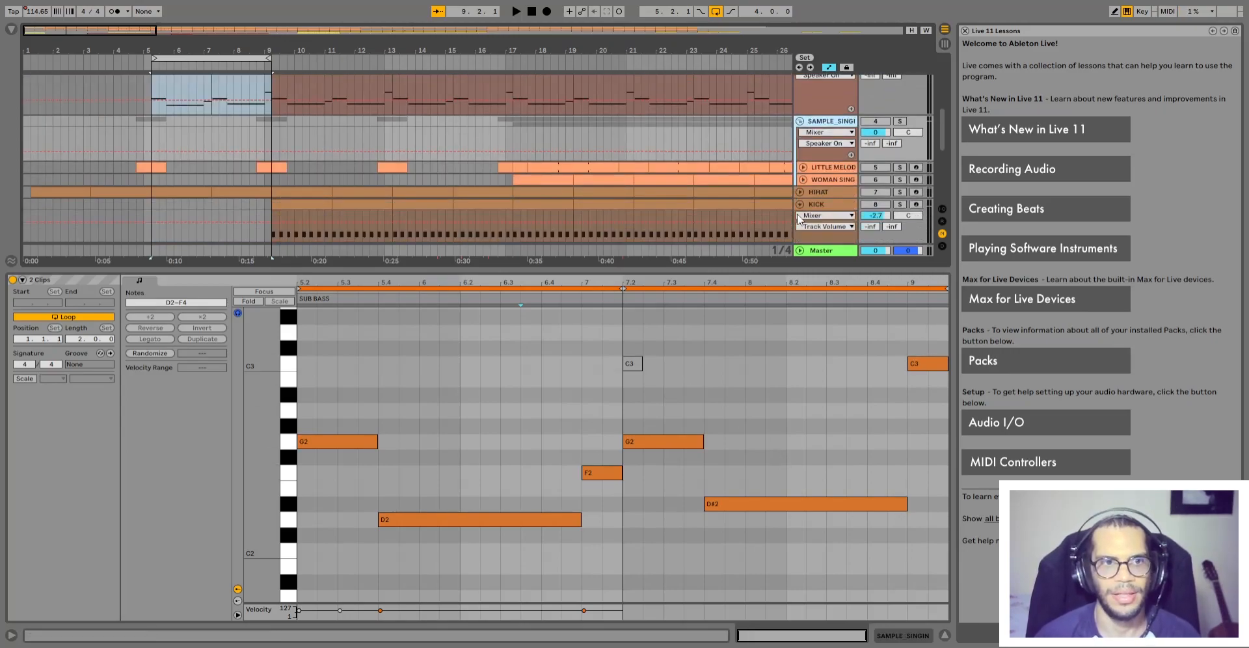
# Unfold the LITTLE MELOD track, activate it together with its SAMPLE_SINGI group and select its first clip
pyautogui.click(802, 168)
pyautogui.click(153, 167)
pyautogui.scroll(-3, 157, 177)
pyautogui.click(142, 176)
pyautogui.moveTo(143, 176); pyautogui.dragTo(163, 178)
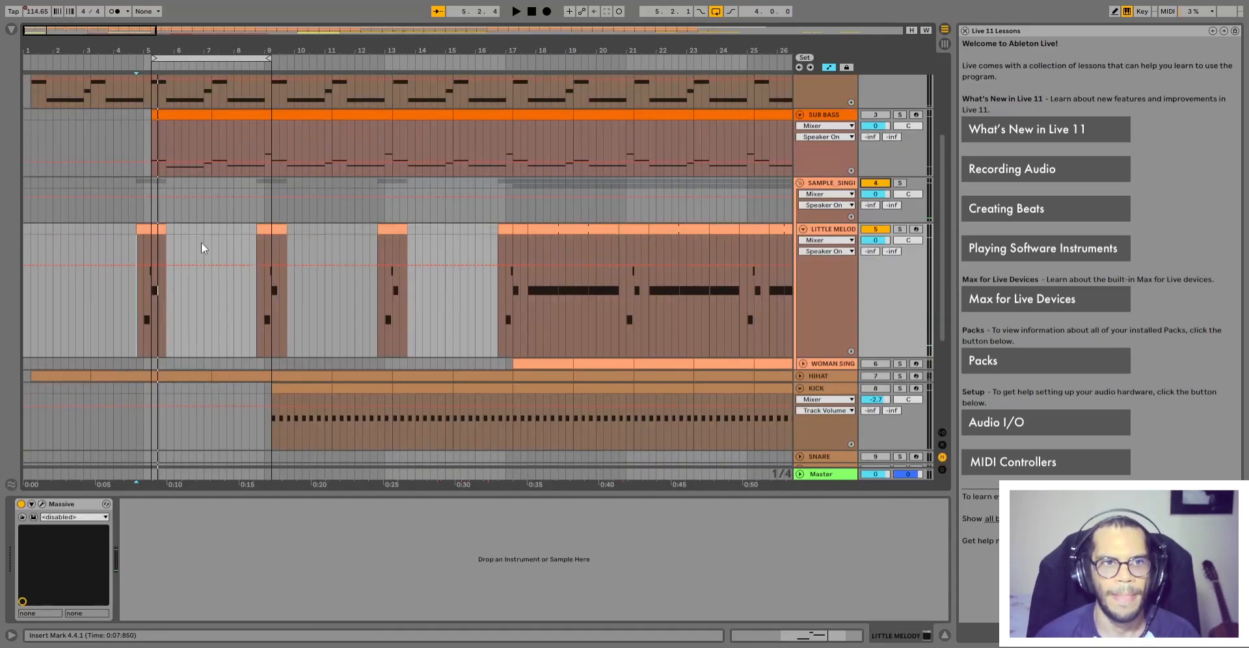
pyautogui.click(144, 229)
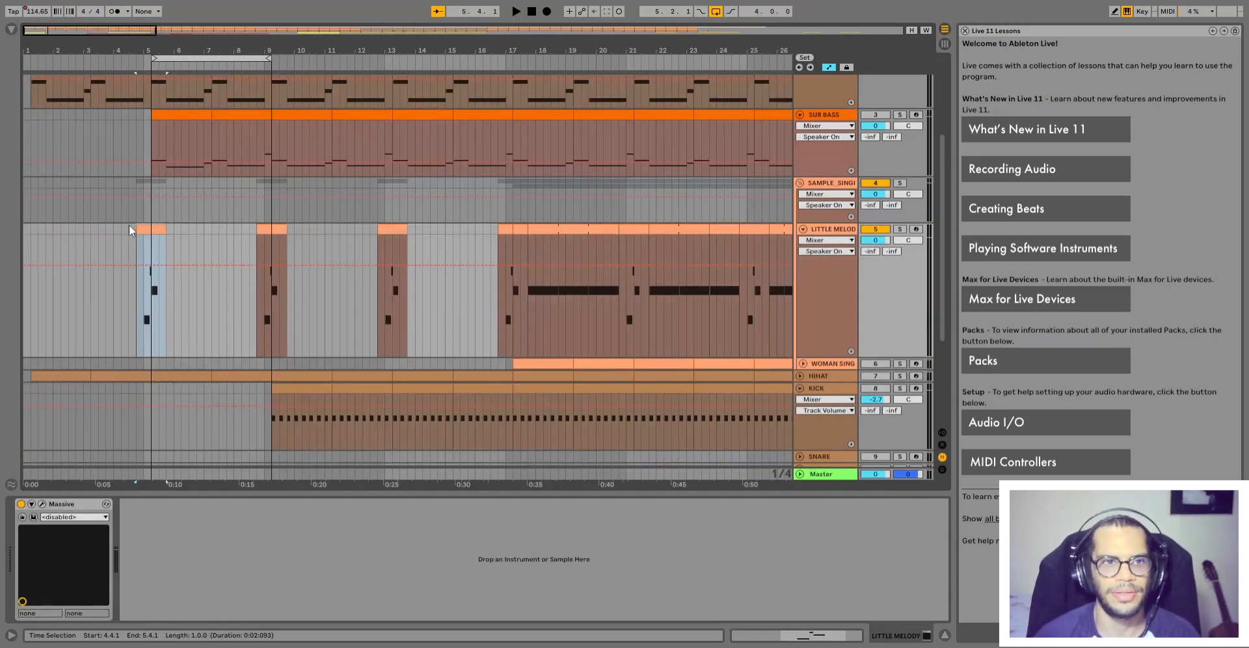
# Play the arrangement from the first LITTLE MELOD clip, briefly soloing that track to hear the melody alone
pyautogui.press('space')
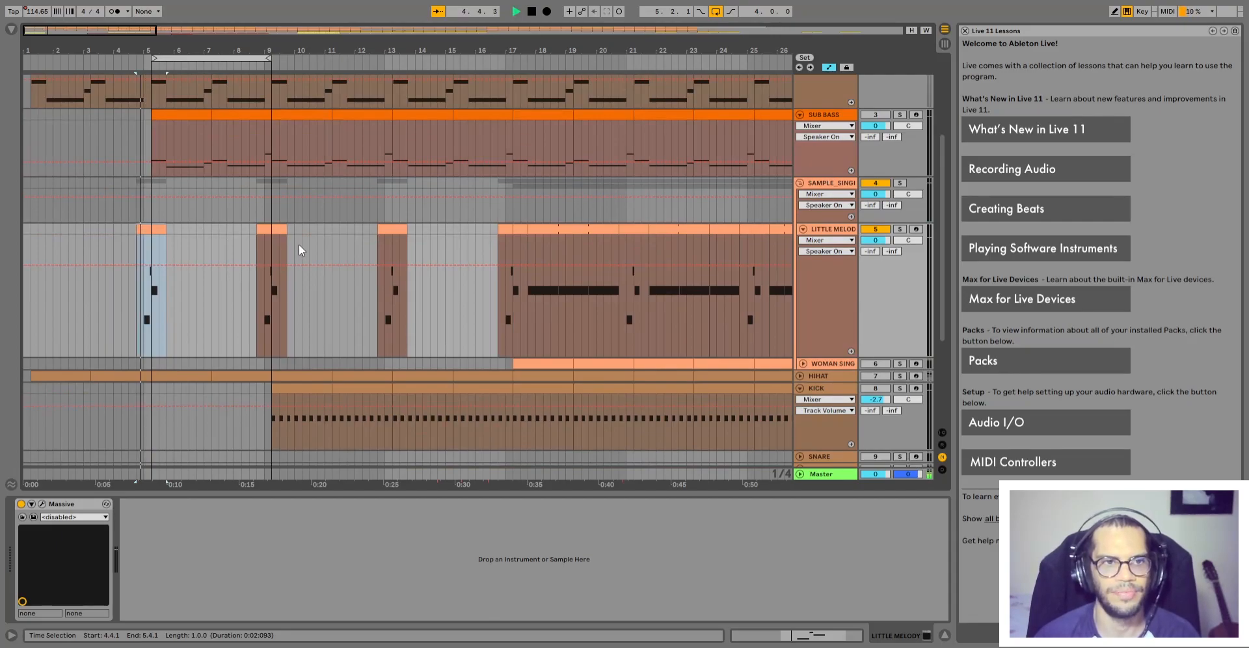
pyautogui.click(899, 229)
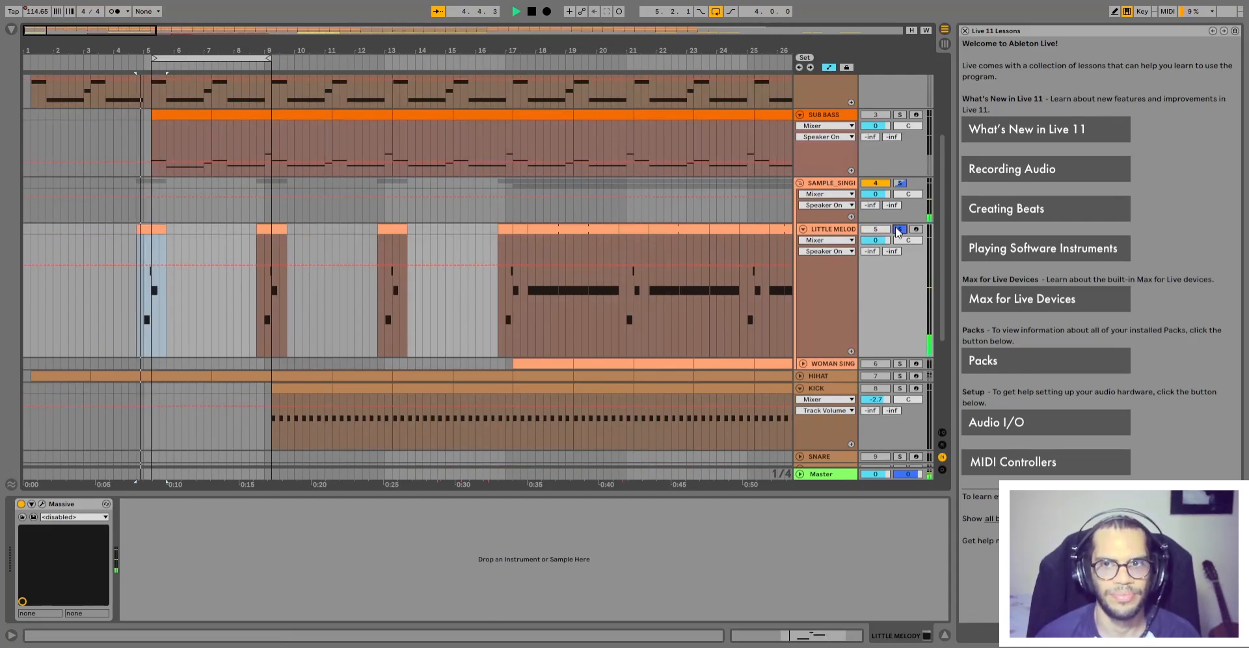
pyautogui.click(899, 229)
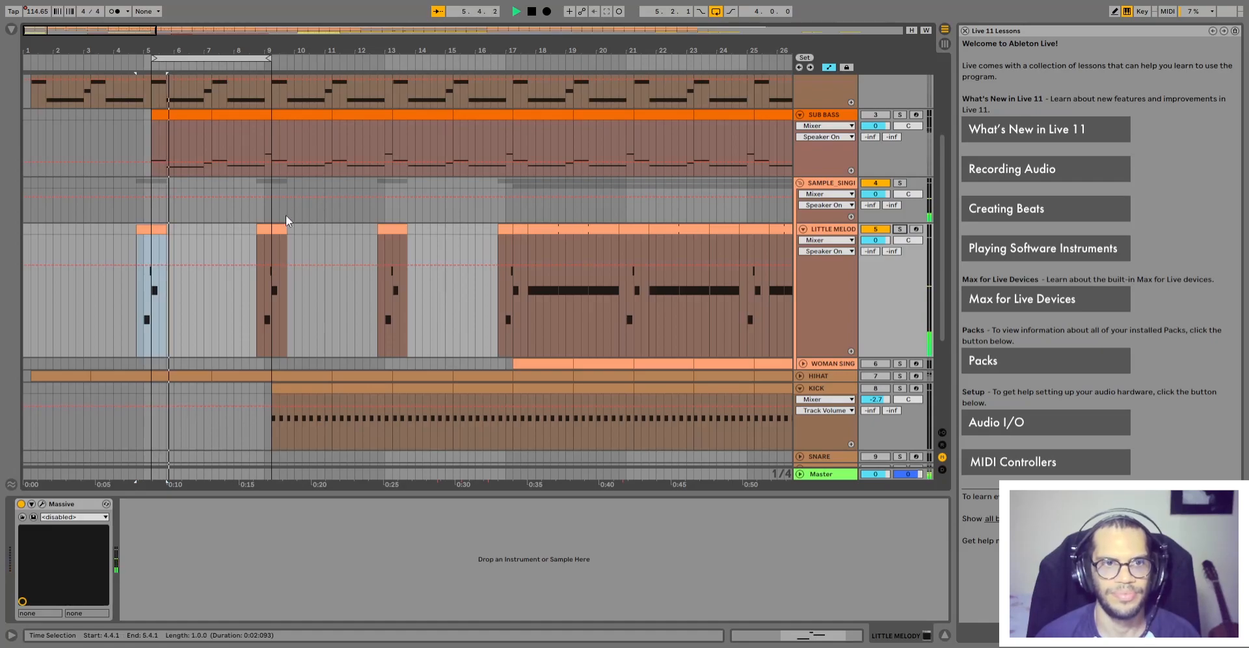
# Compare the second LITTLE MELOD clip with the PAD_CHORDS accents at bars 3 and 5
pyautogui.click(265, 229)
pyautogui.scroll(3, 265, 229)
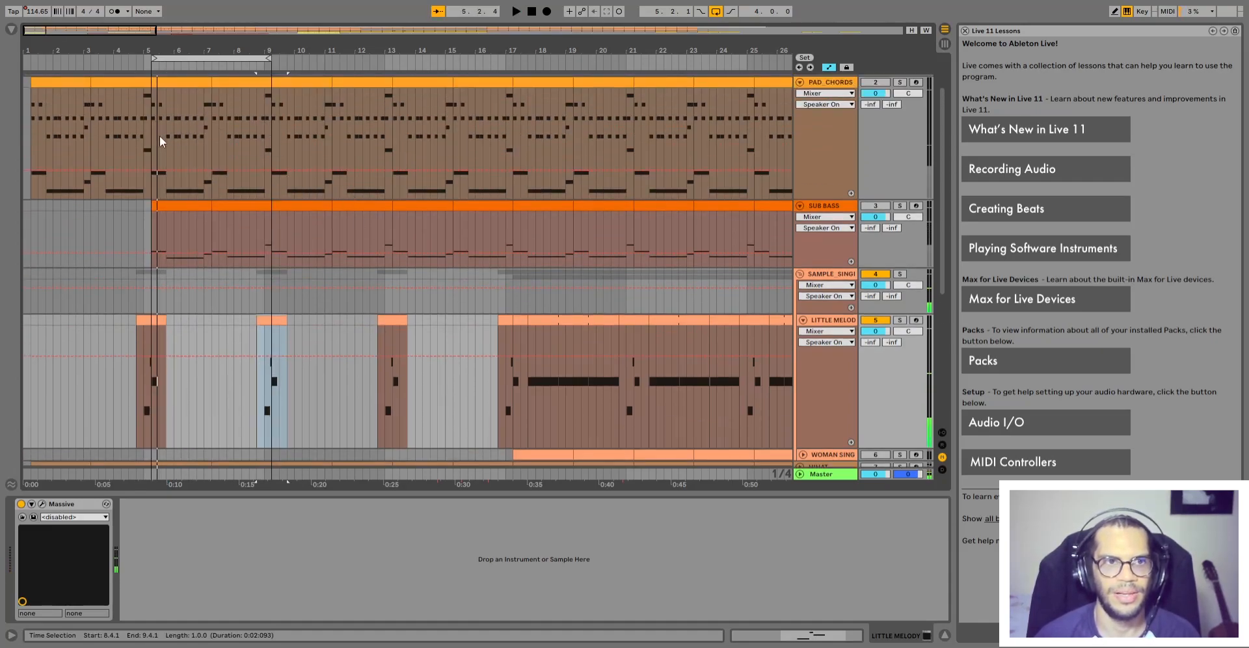
pyautogui.click(145, 128)
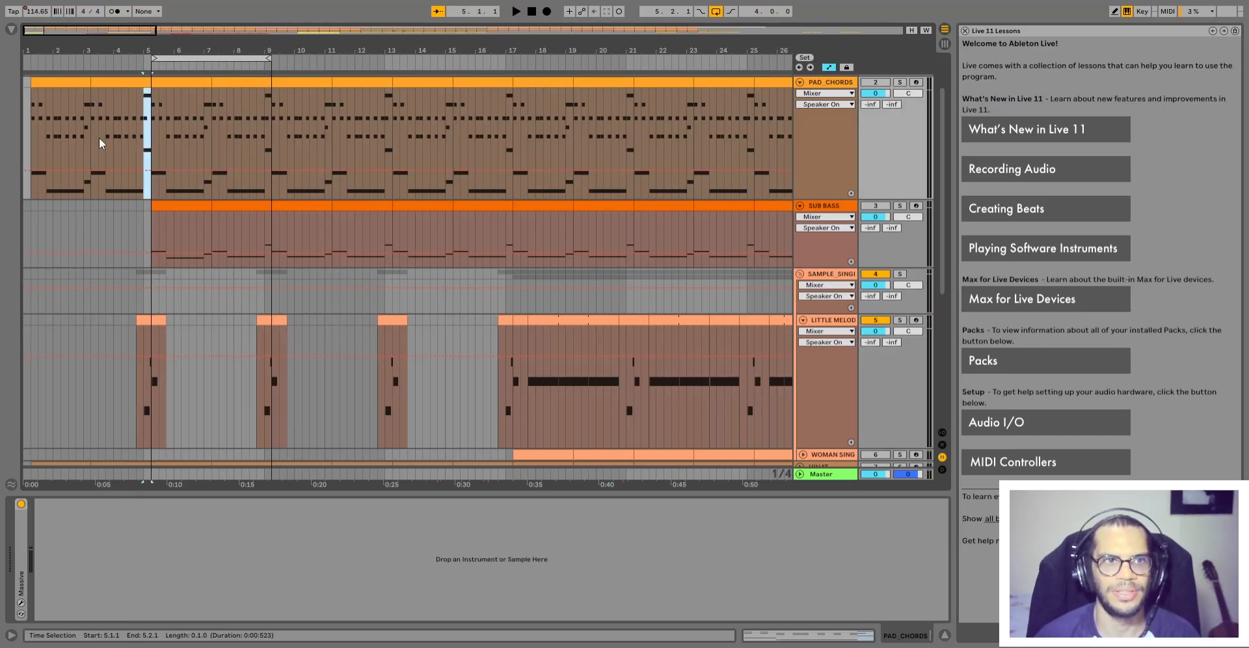
pyautogui.click(83, 139)
pyautogui.scroll(1, 104, 158)
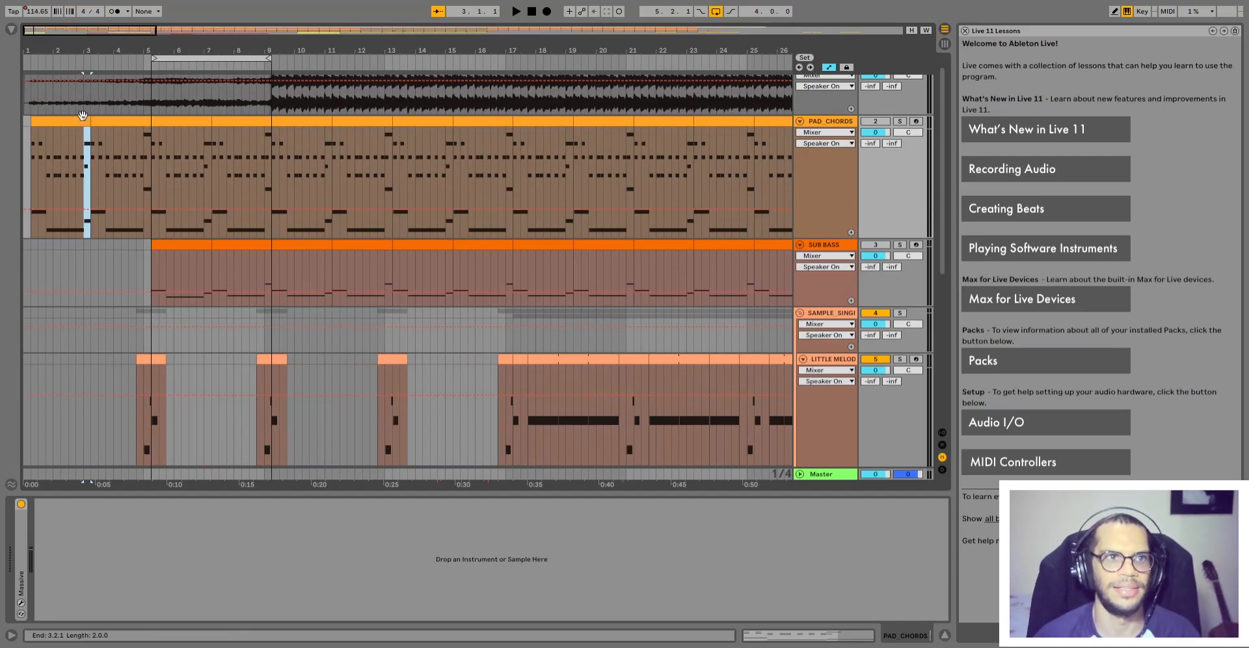
pyautogui.moveTo(32, 130); pyautogui.dragTo(146, 127)
pyautogui.scroll(-1, 212, 263)
pyautogui.click(267, 305)
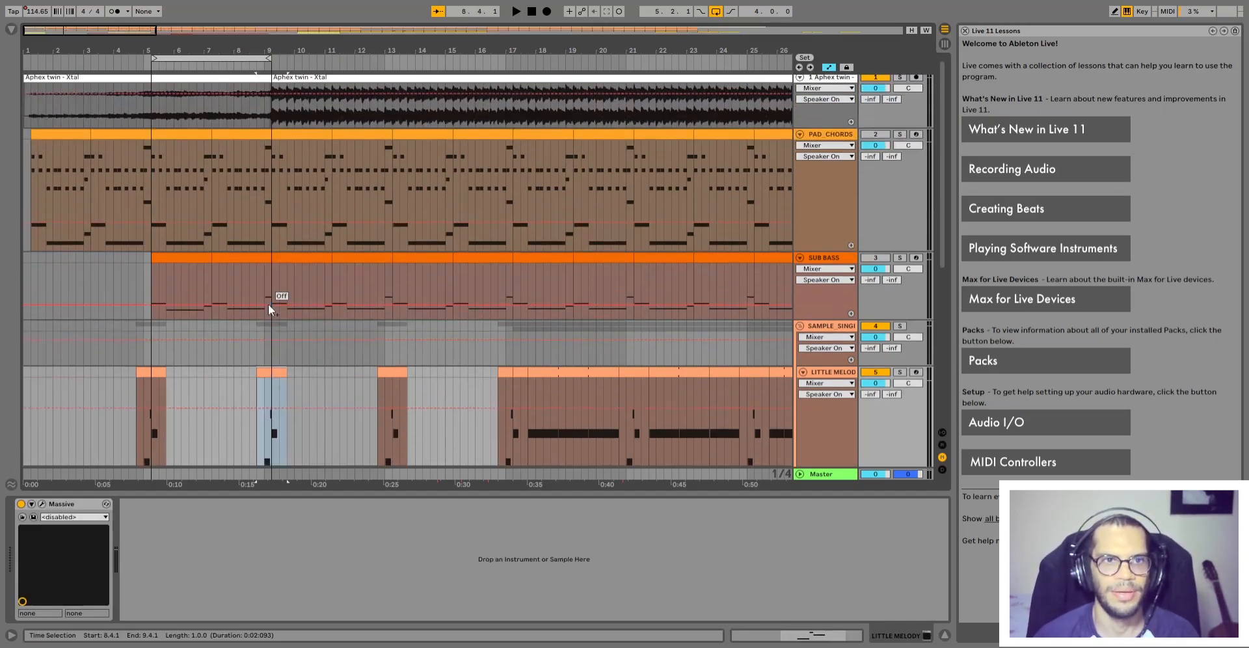
pyautogui.scroll(1, 268, 305)
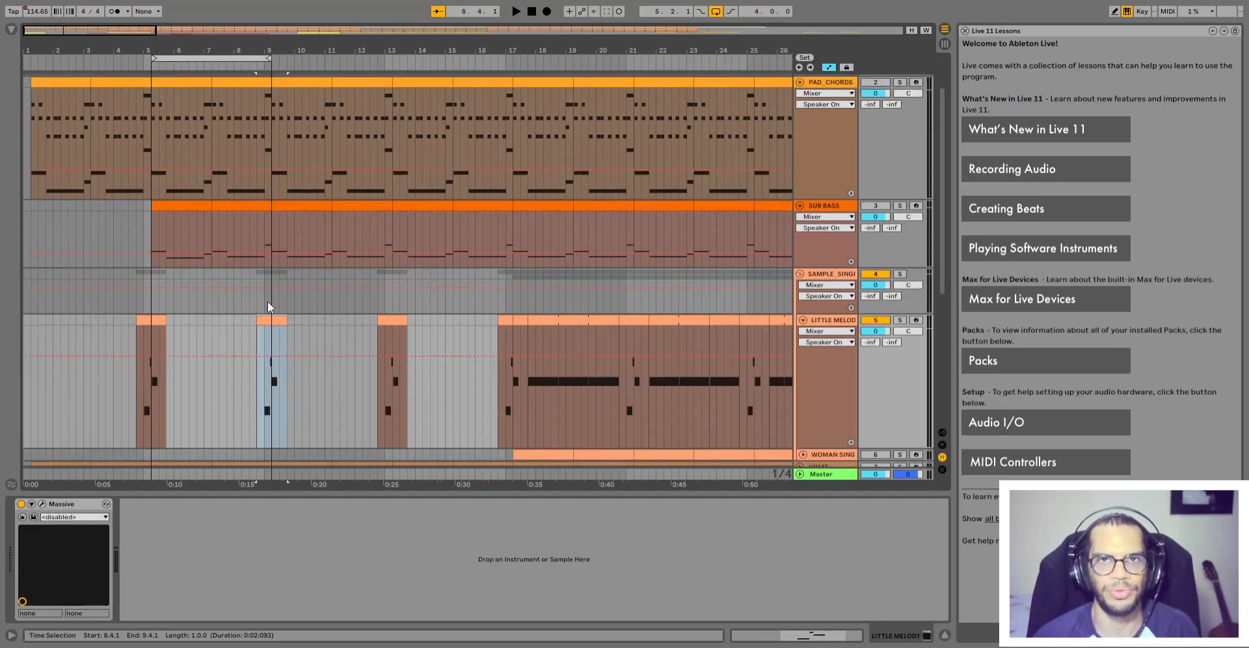
# Unfold the SAMPLE RECR track, examine the closing notes of its second clip and hide the note editor
pyautogui.scroll(-6, 267, 301)
pyautogui.click(137, 350)
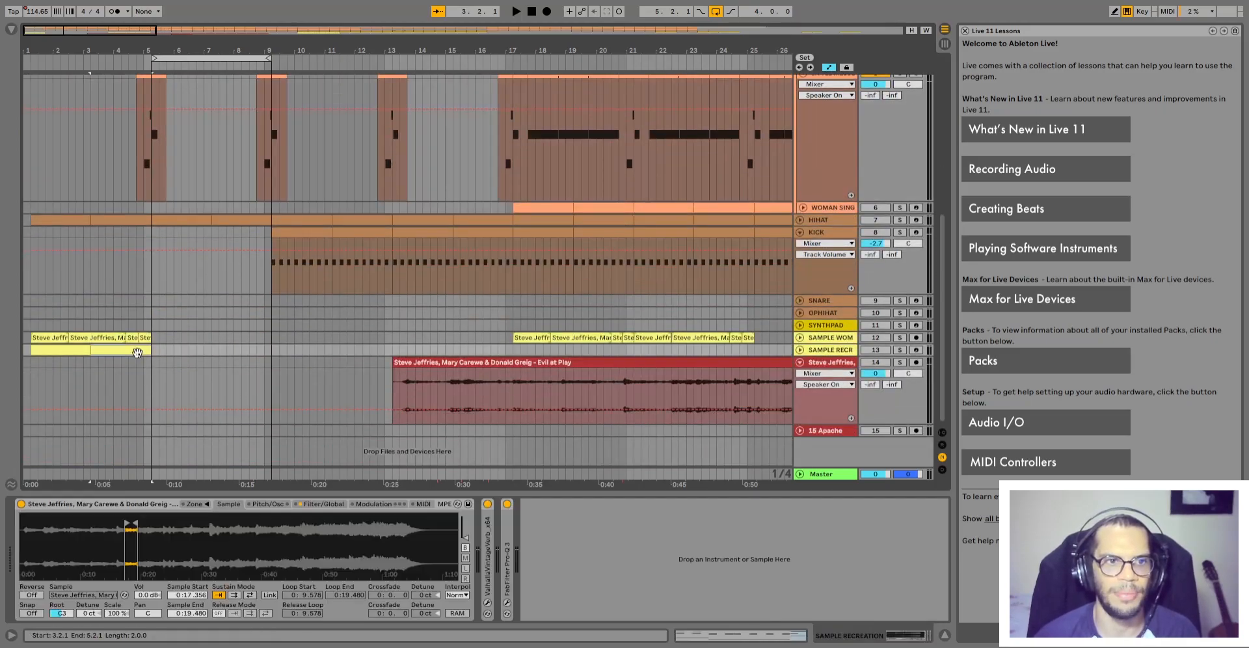
pyautogui.click(800, 350)
pyautogui.keyDown('shift'); pyautogui.click(72, 350); pyautogui.keyUp('shift')
pyautogui.doubleClick(129, 350)
pyautogui.scroll(1, 515, 434)
pyautogui.click(934, 333)
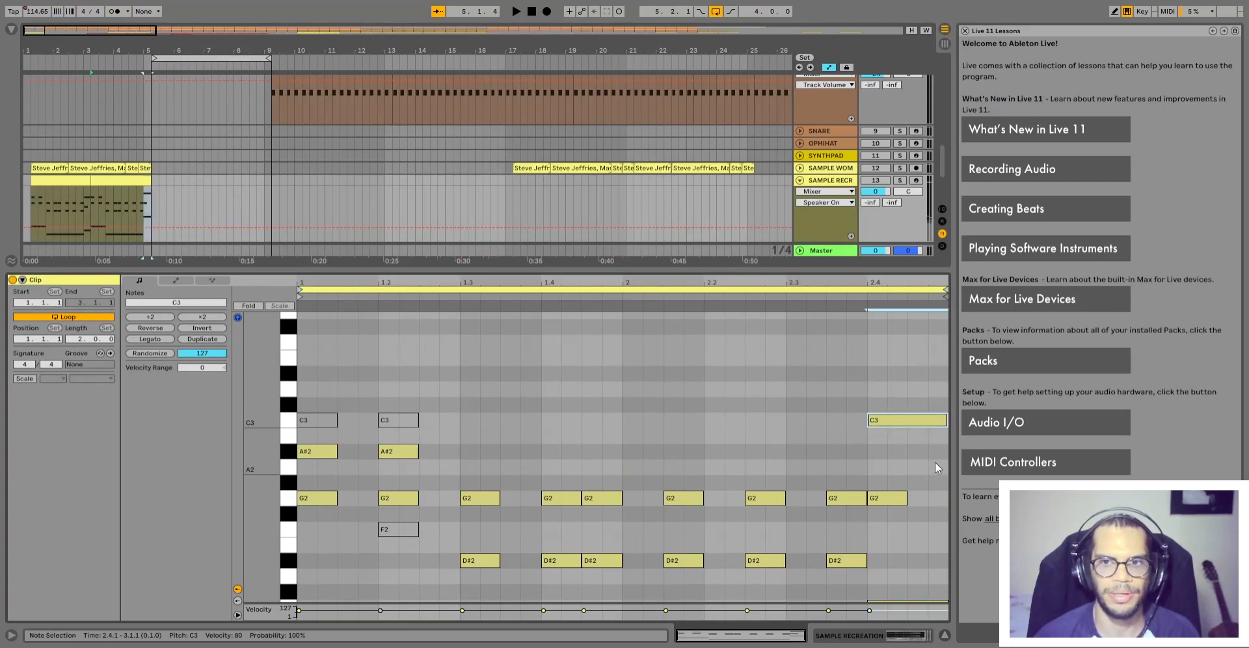
pyautogui.scroll(-2, 934, 462)
pyautogui.doubleClick(923, 542)
pyautogui.click(945, 635)
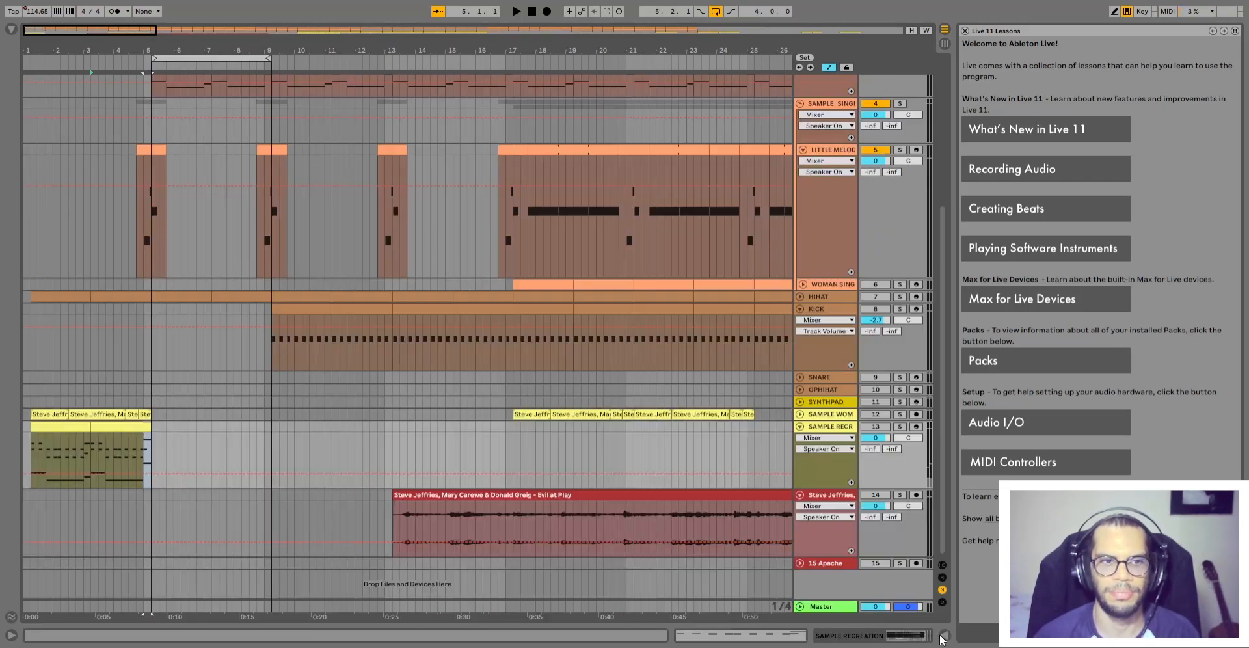
# Solo the SAMPLE RECR track and listen to its closing chord at 5.1.1
pyautogui.scroll(2, 384, 476)
pyautogui.scroll(1, 383, 480)
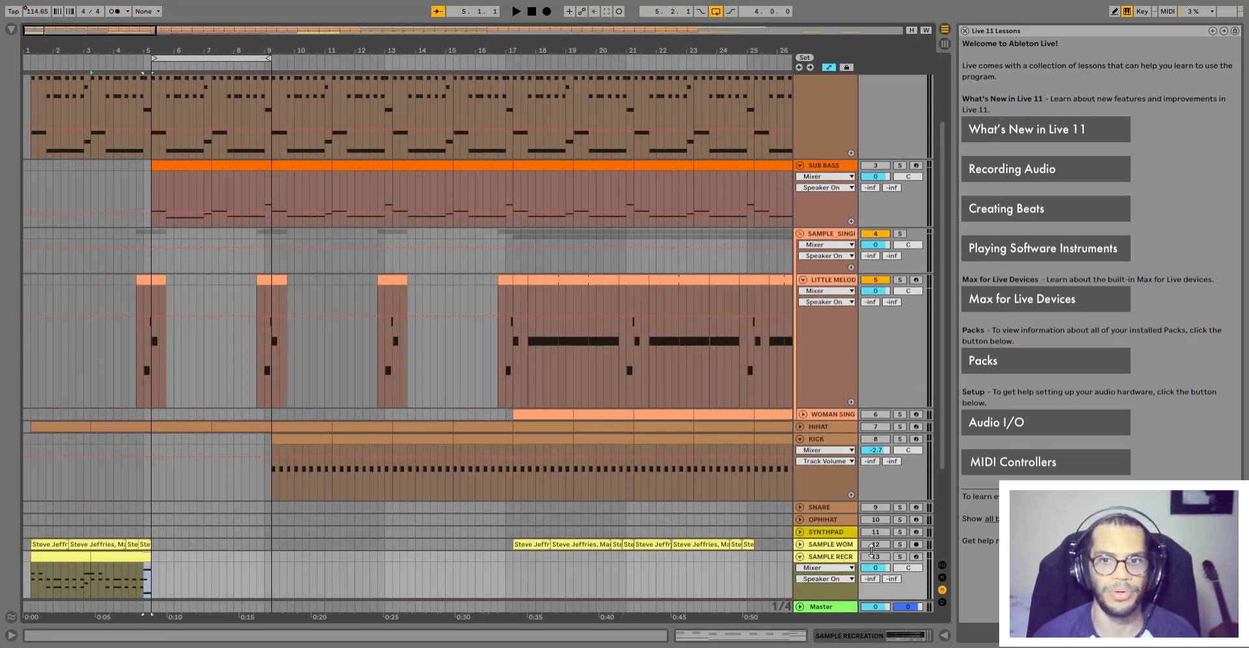
pyautogui.scroll(-3, 358, 484)
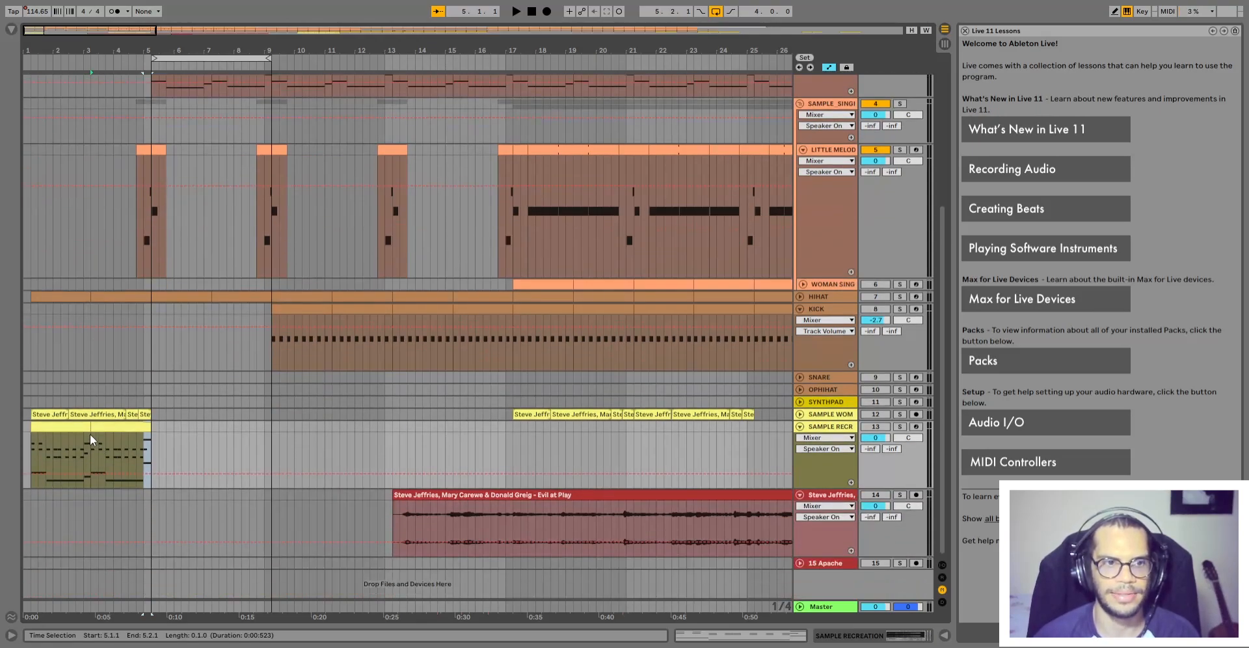
pyautogui.click(90, 435)
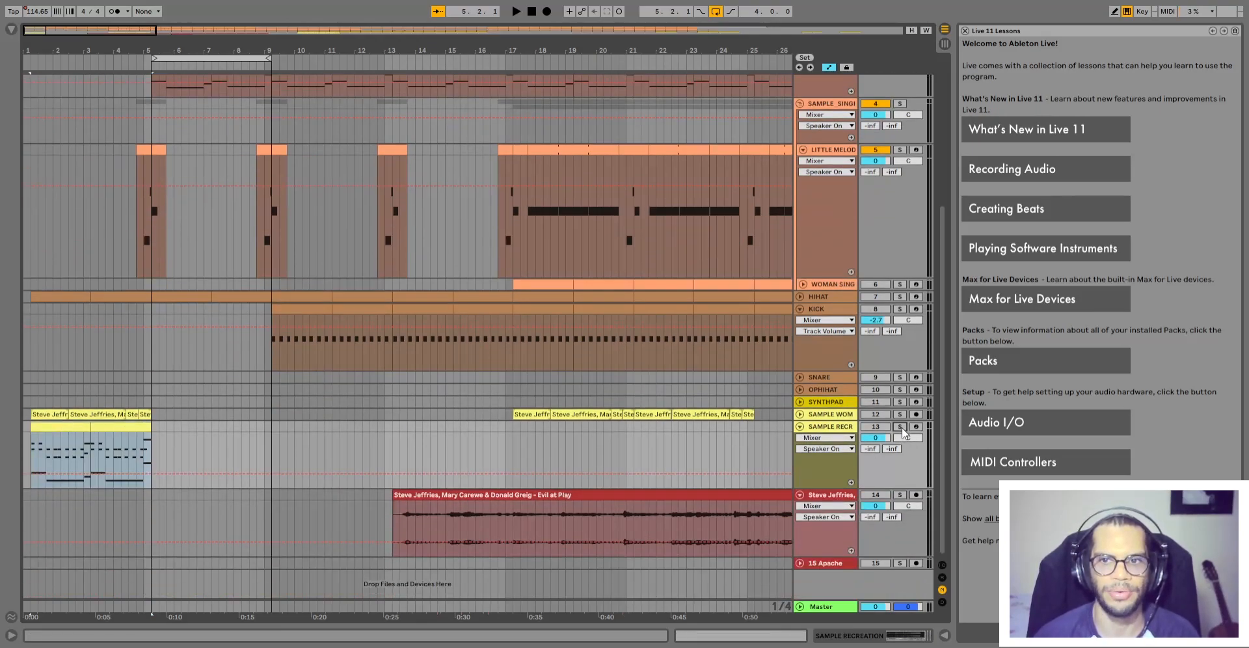
pyautogui.moveTo(91, 455); pyautogui.dragTo(150, 455)
pyautogui.press('space')
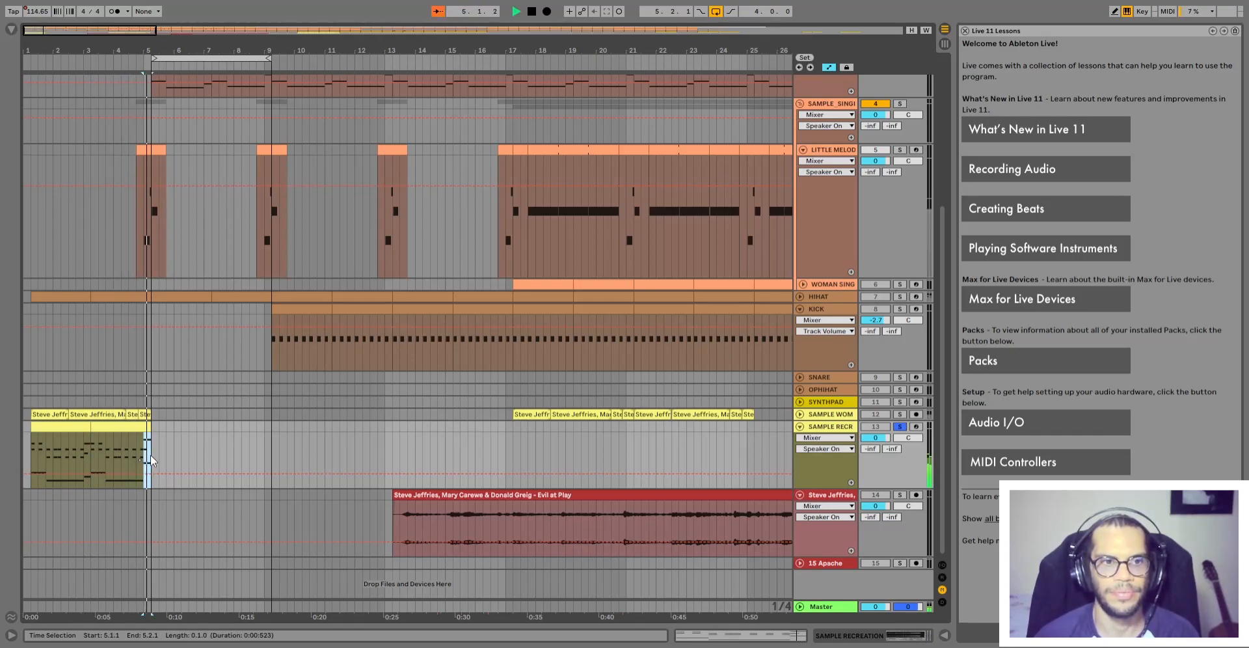
pyautogui.press('space')
# Set the loop range to both SAMPLE RECR clips, starting at 1.2.1 with length 4.0.0, and play it
pyautogui.click(53, 428)
pyautogui.hotkey('ctrl', 'l')
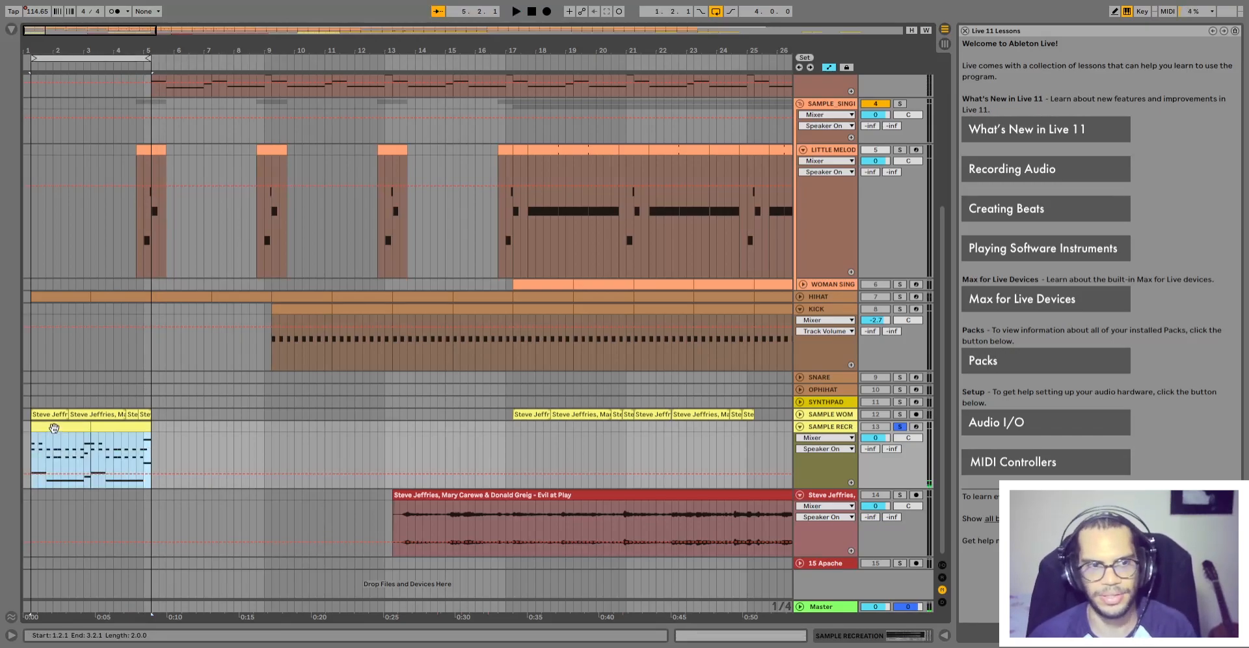
pyautogui.click(136, 455)
pyautogui.press('space')
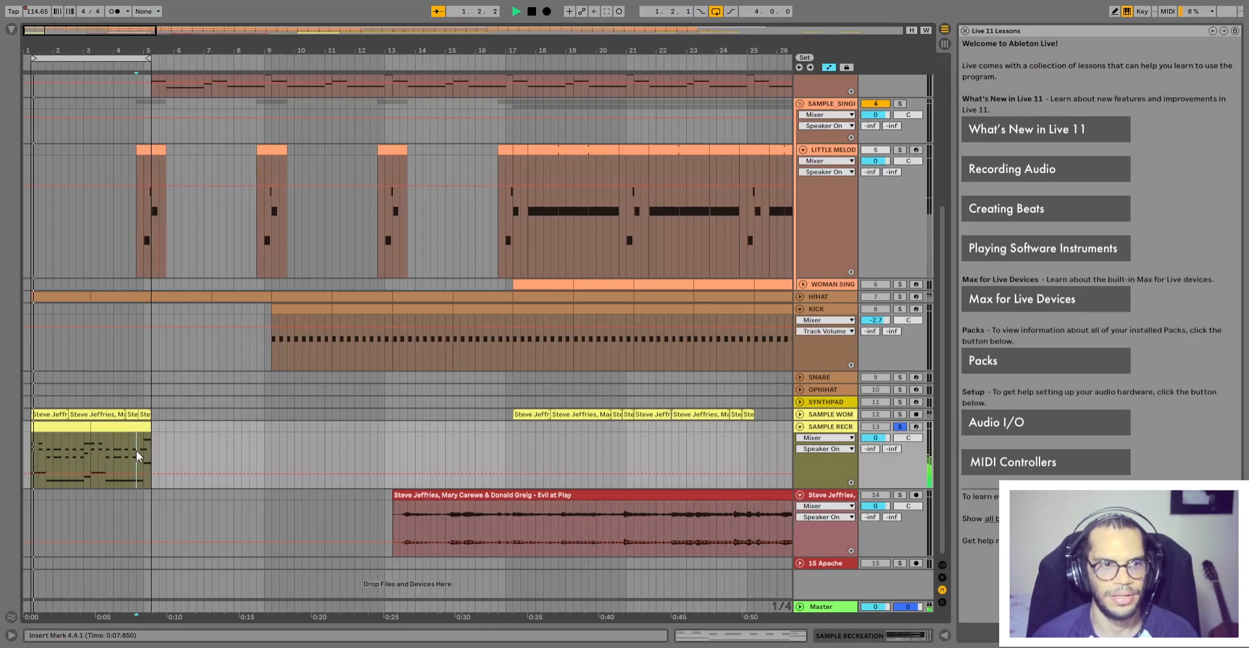
pyautogui.press('space')
# Turn off the loop and the SAMPLE RECR solo and play the arrangement from 4.4.1
pyautogui.scroll(3, 126, 349)
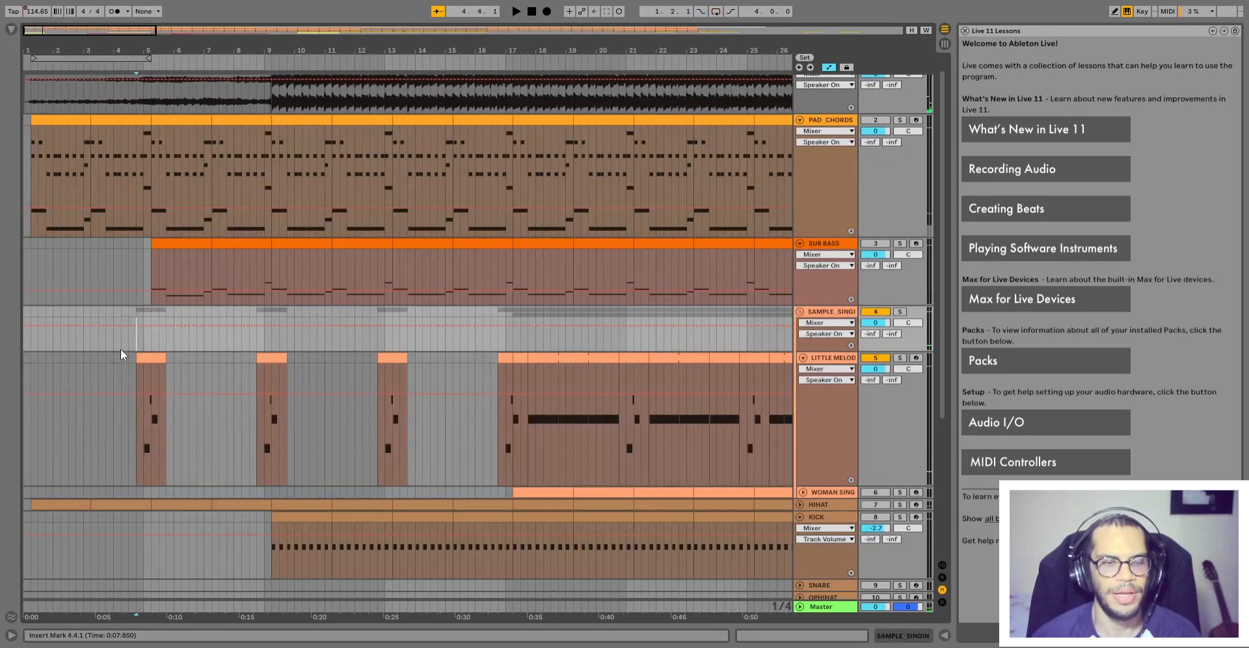
pyautogui.scroll(-1, 104, 361)
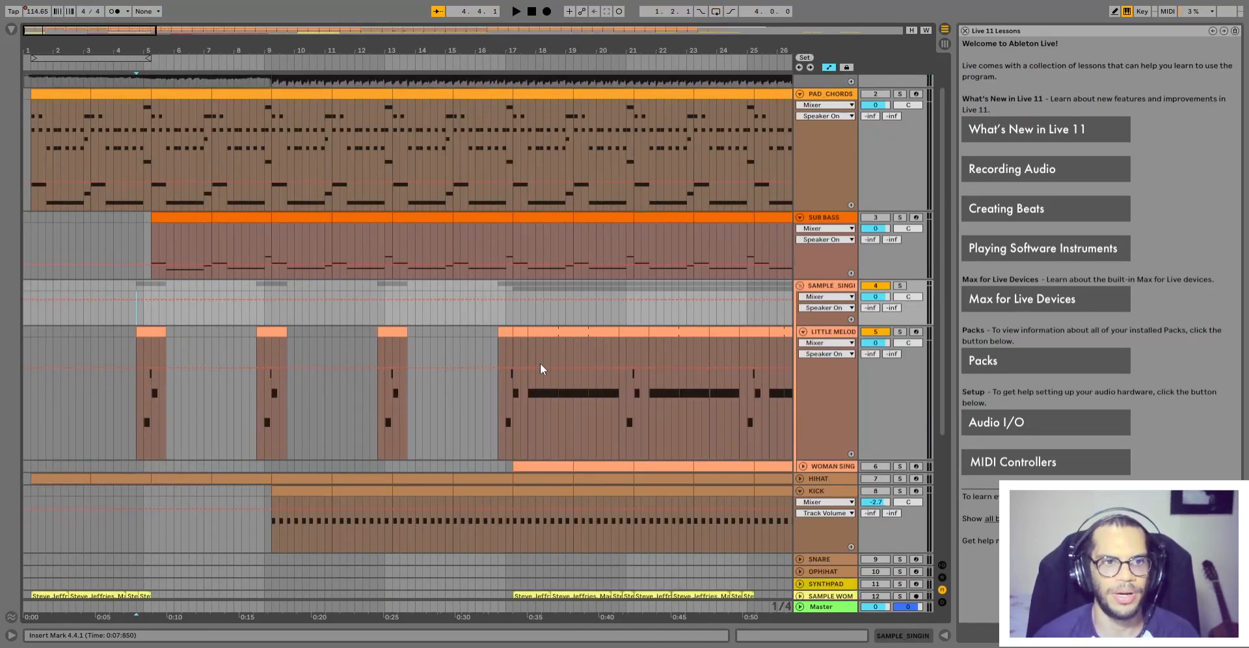
pyautogui.press('space')
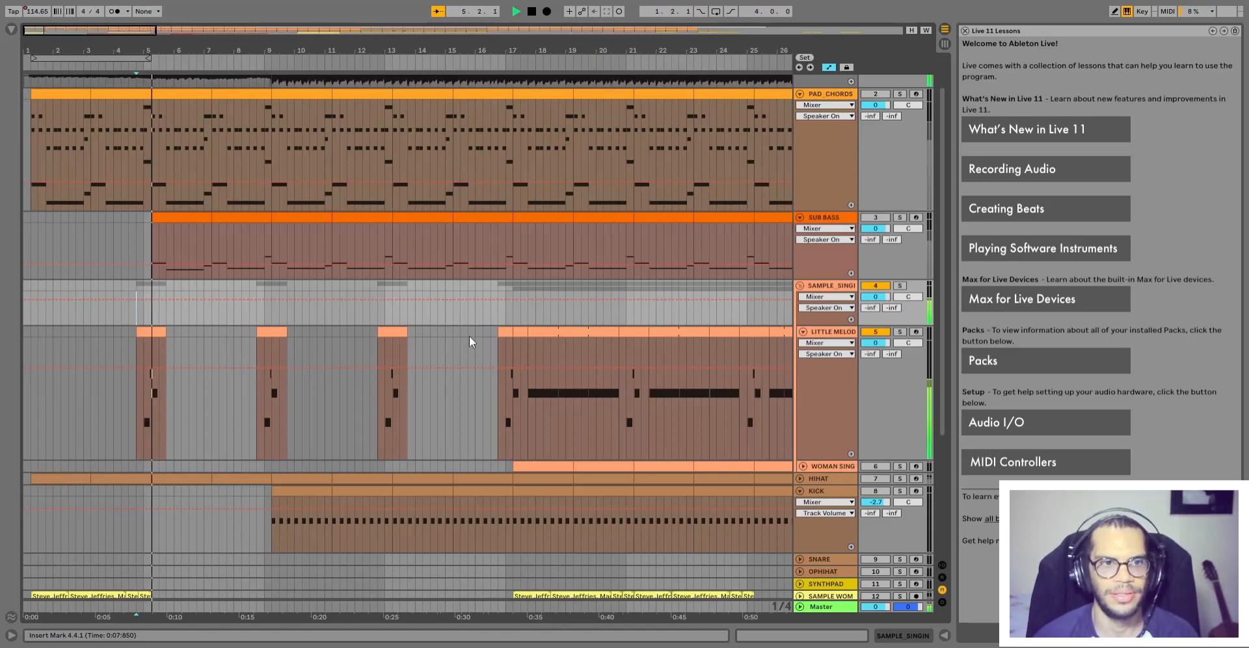
# Fold the LITTLE MELOD, SAMPLE_SINGI and SUB BASS tracks and select the second Aphex twin - Xtal clip
pyautogui.click(803, 332)
pyautogui.click(800, 285)
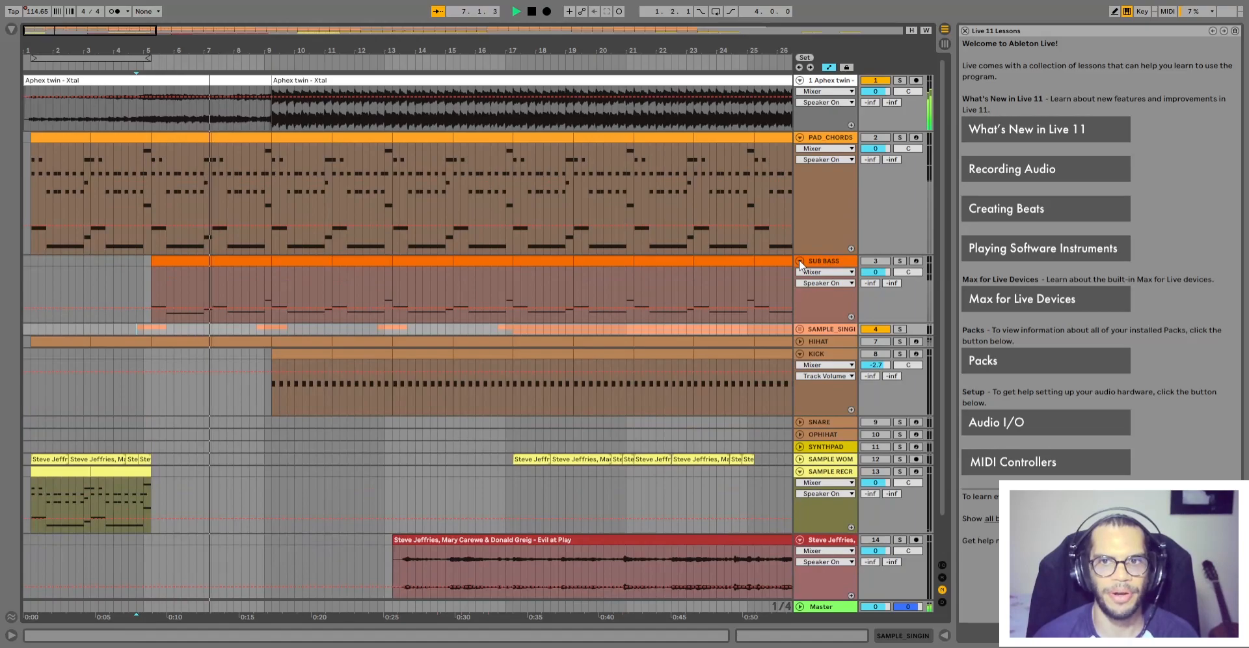
pyautogui.click(799, 261)
pyautogui.click(303, 82)
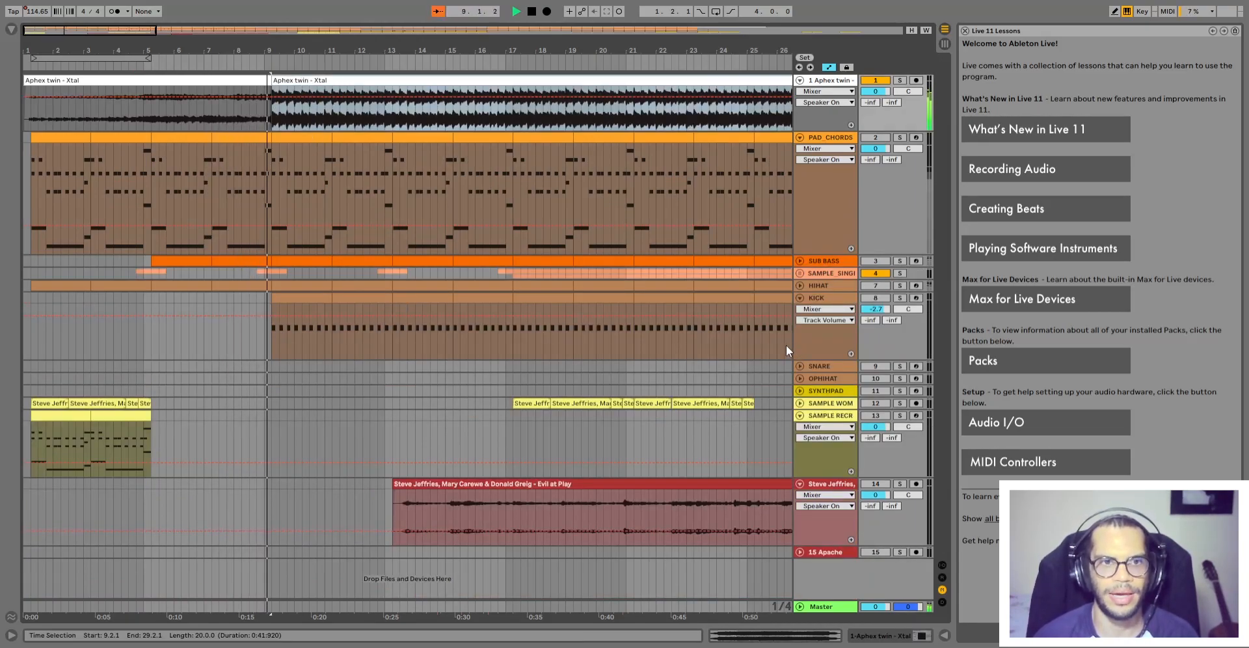
# Fold the KICK track, unfold HIHAT and open its first clip in the note editor
pyautogui.click(800, 298)
pyautogui.click(799, 285)
pyautogui.click(60, 285)
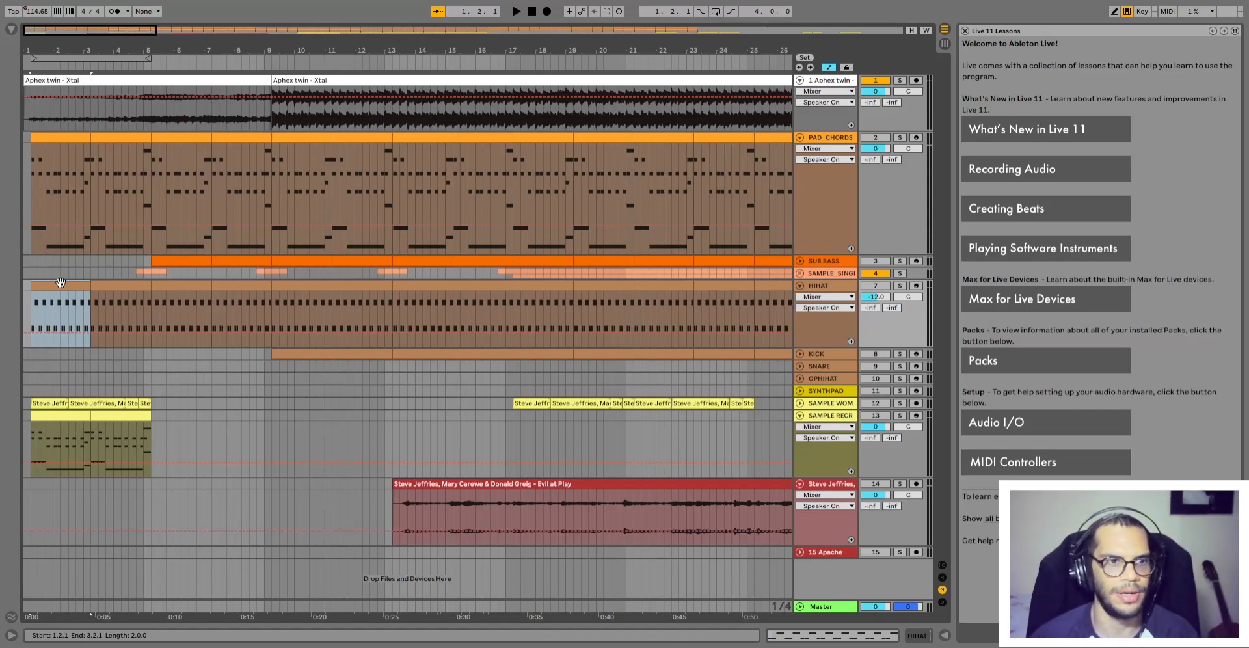
pyautogui.doubleClick(61, 282)
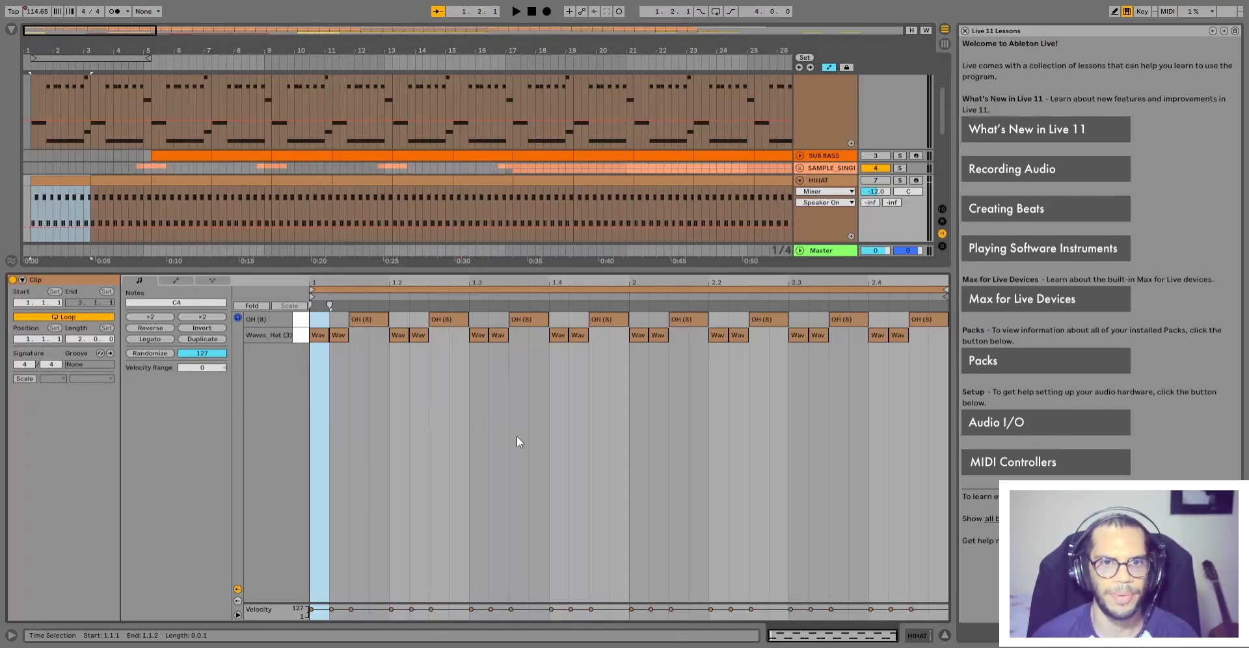
# Examine the hi-hat pattern by selecting the paired Waves_Hat notes and the OH (8) notes that follow them
pyautogui.click(347, 389)
pyautogui.moveTo(343, 357)
pyautogui.mouseDown()
pyautogui.moveTo(314, 345)
pyautogui.moveTo(432, 340)
pyautogui.mouseUp()
pyautogui.moveTo(524, 356); pyautogui.dragTo(480, 337)
pyautogui.click(449, 320)
pyautogui.moveTo(368, 361); pyautogui.dragTo(369, 319)
pyautogui.moveTo(447, 353); pyautogui.dragTo(447, 314)
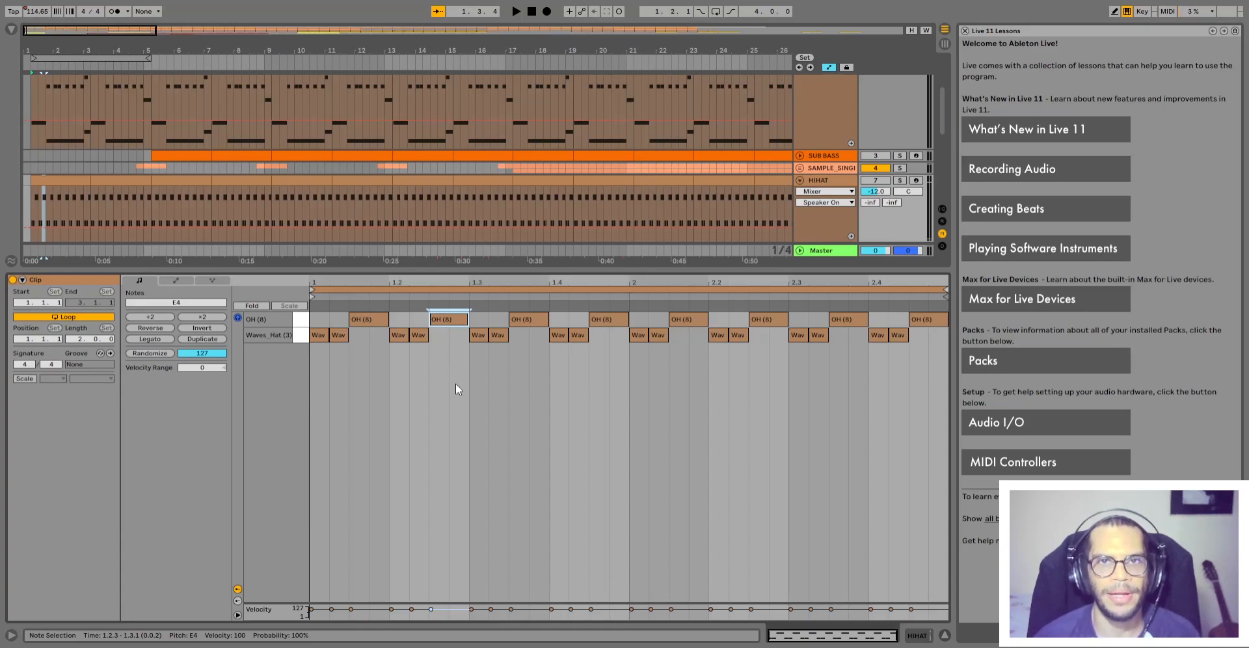
pyautogui.click(317, 361)
pyautogui.moveTo(335, 357); pyautogui.dragTo(317, 327)
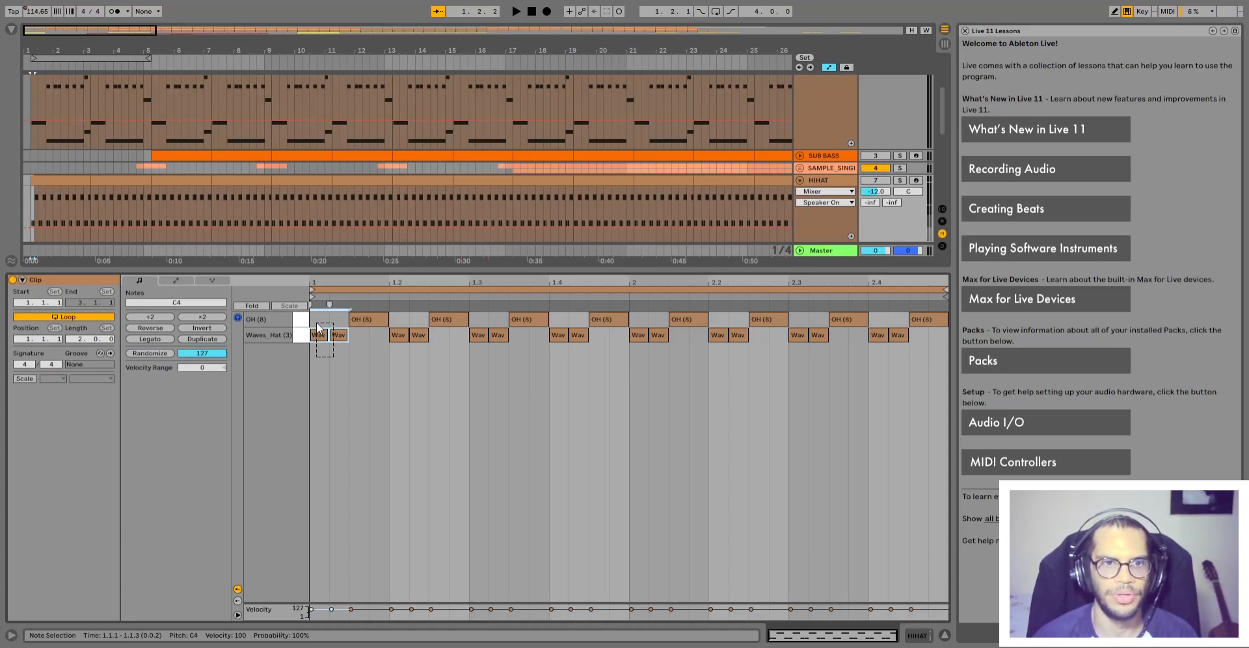
pyautogui.click(372, 366)
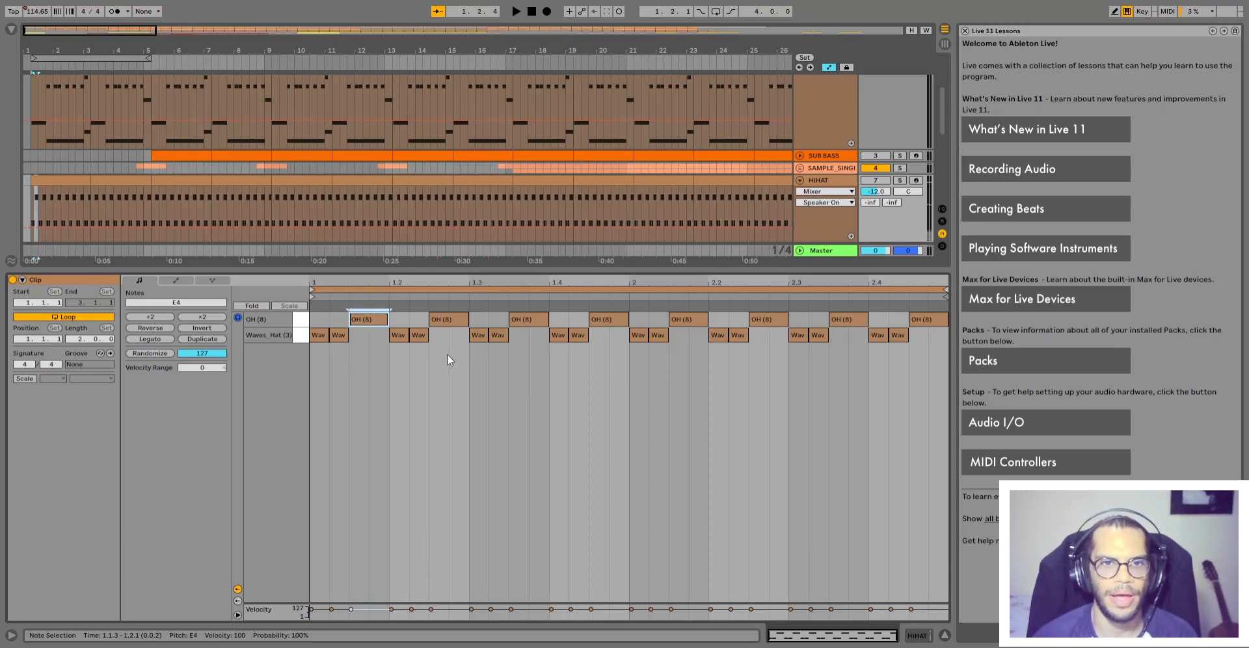
pyautogui.click(447, 318)
# Play the arrangement from the first HIHAT clip and activate the HIHAT track to hear the pattern
pyautogui.click(88, 196)
pyautogui.press('space')
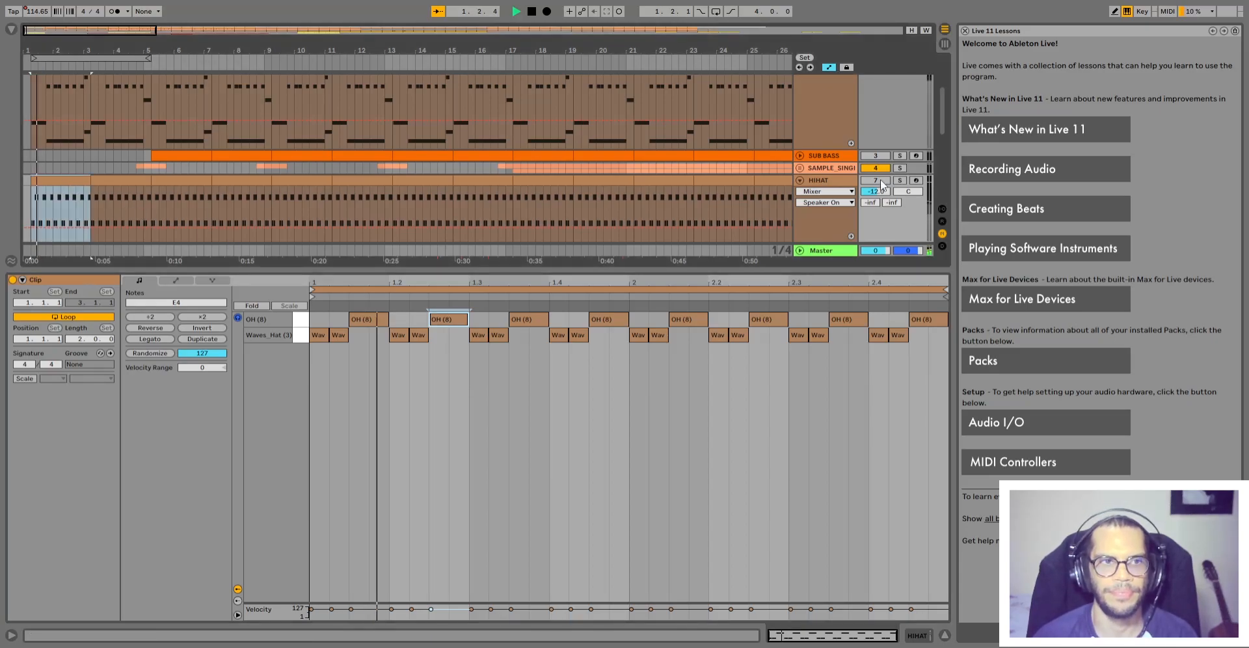
pyautogui.click(880, 178)
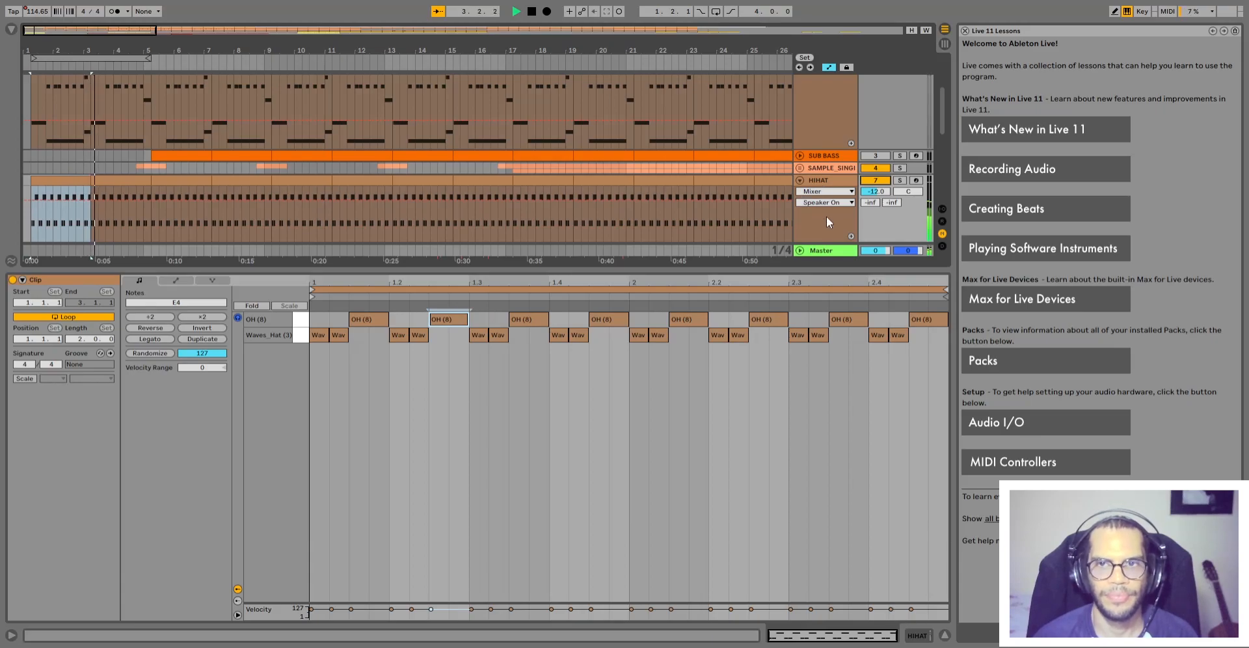
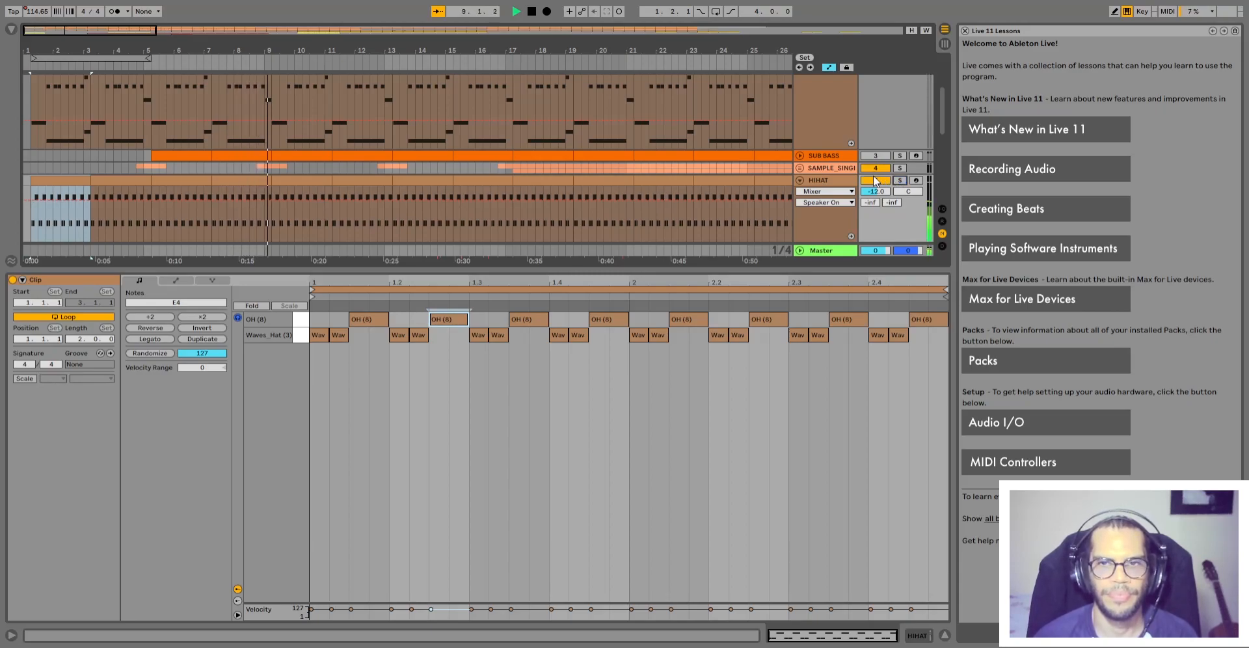
# Select the first four HIHAT clips to view their notes together and keep the HIHAT track unfolded
pyautogui.click(799, 181)
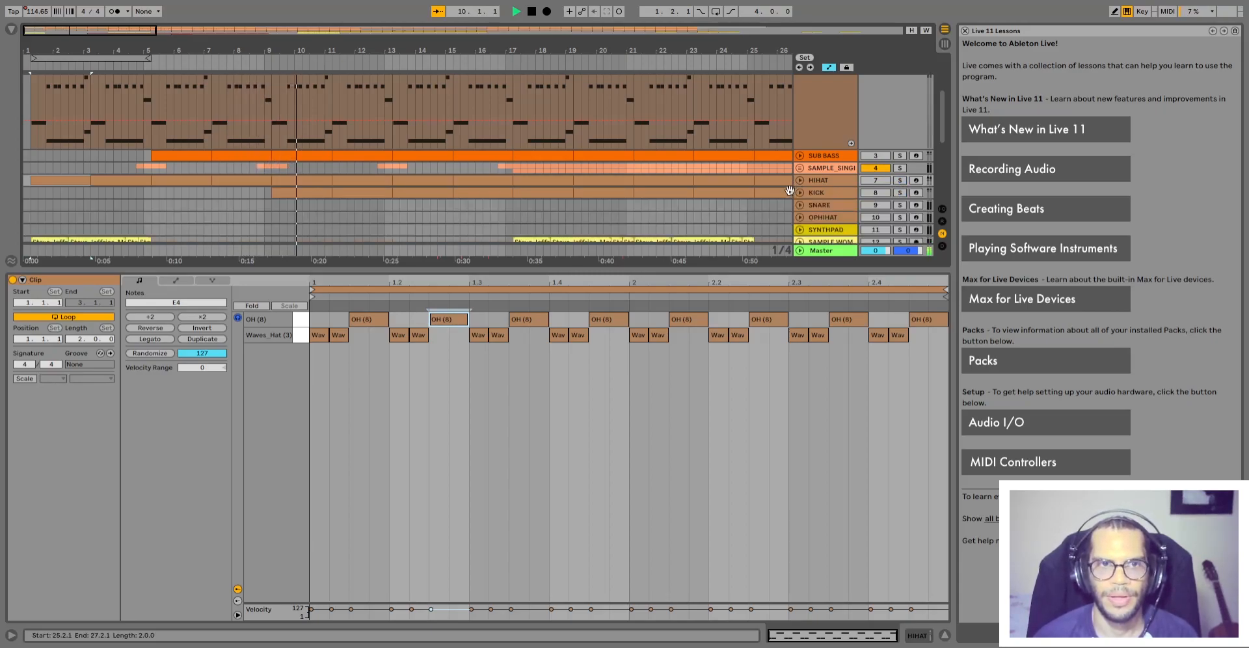
pyautogui.click(233, 180)
pyautogui.keyDown('shift'); pyautogui.click(60, 180); pyautogui.keyUp('shift')
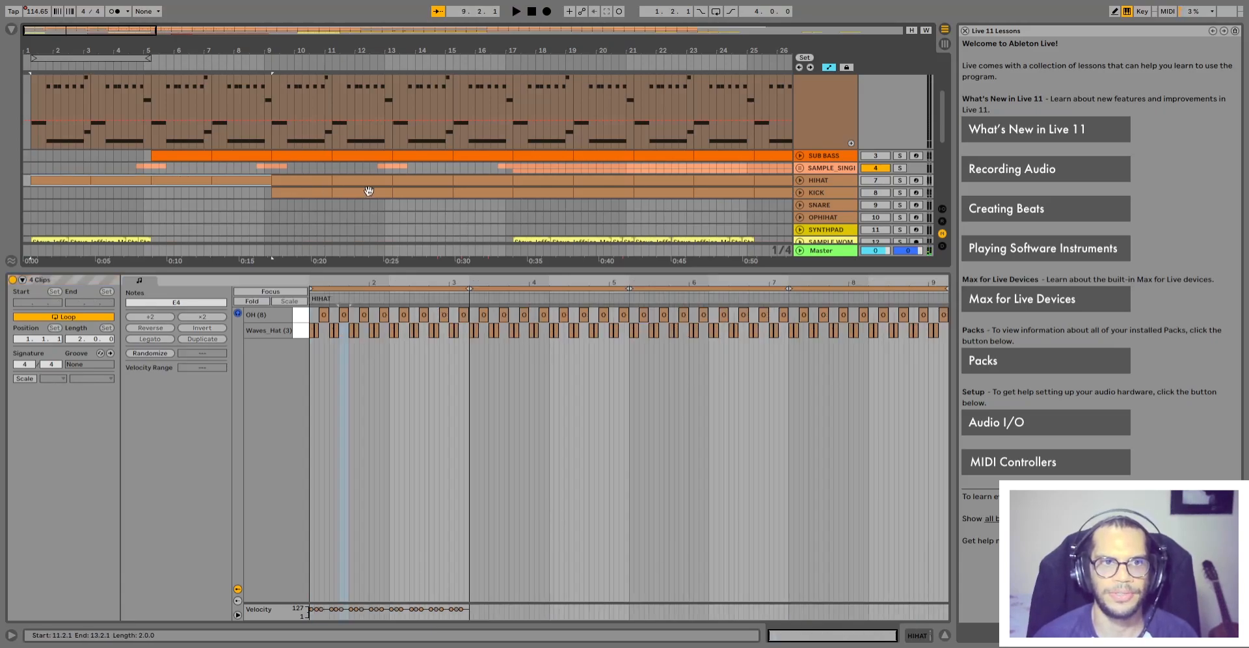
pyautogui.click(799, 180)
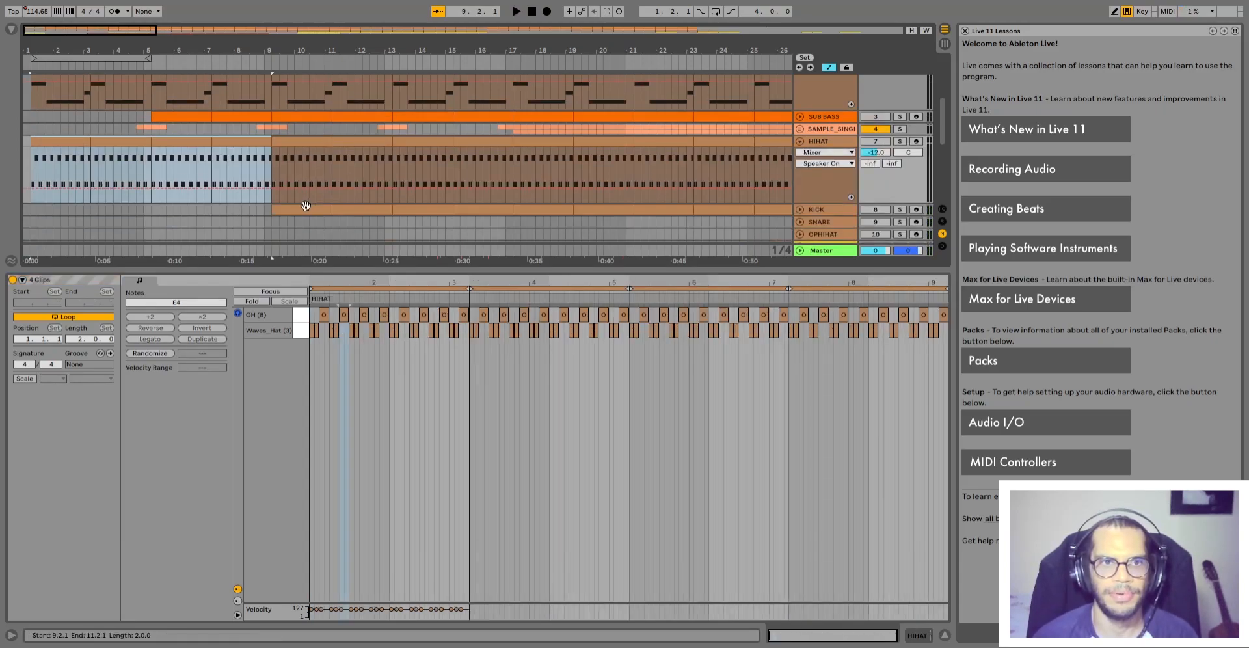
# Unfold the KICK track and open its first clip, at bar 9, in the note editor
pyautogui.click(799, 159)
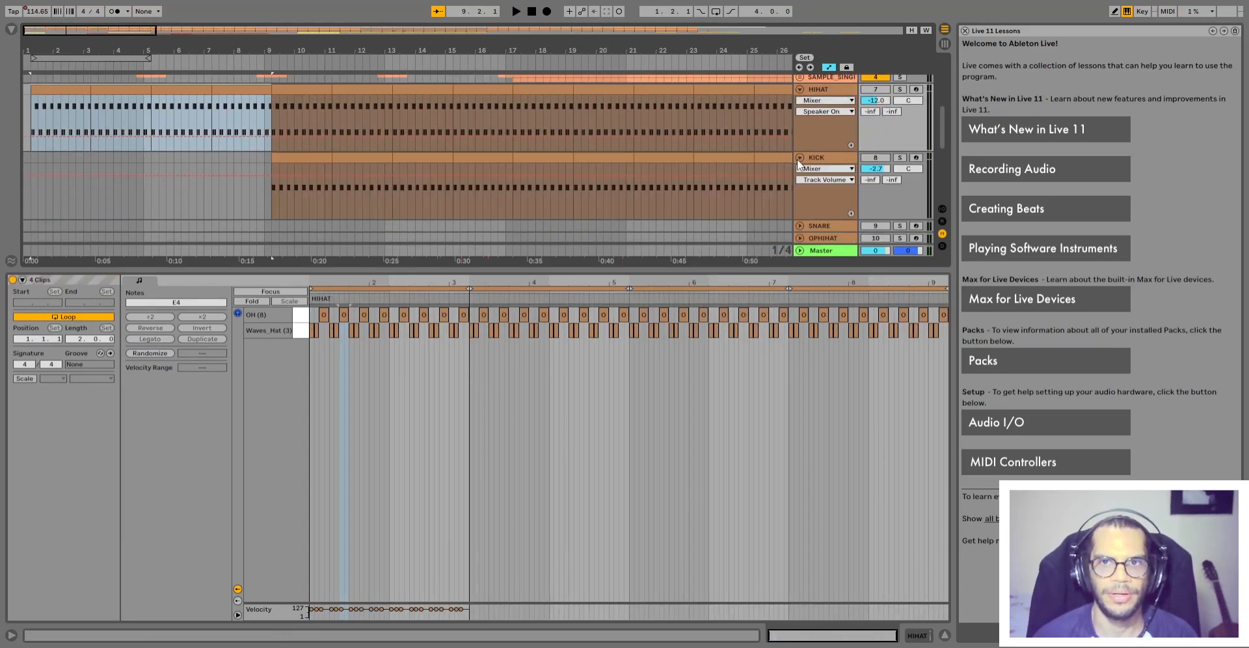
pyautogui.click(296, 164)
pyautogui.keyDown('shift'); pyautogui.click(437, 163); pyautogui.keyUp('shift')
pyautogui.scroll(2, 345, 192)
pyautogui.click(285, 202)
# Play the arrangement from the first KICK clip and briefly activate the KICK track to hear the pattern
pyautogui.press('space')
pyautogui.scroll(-2, 581, 245)
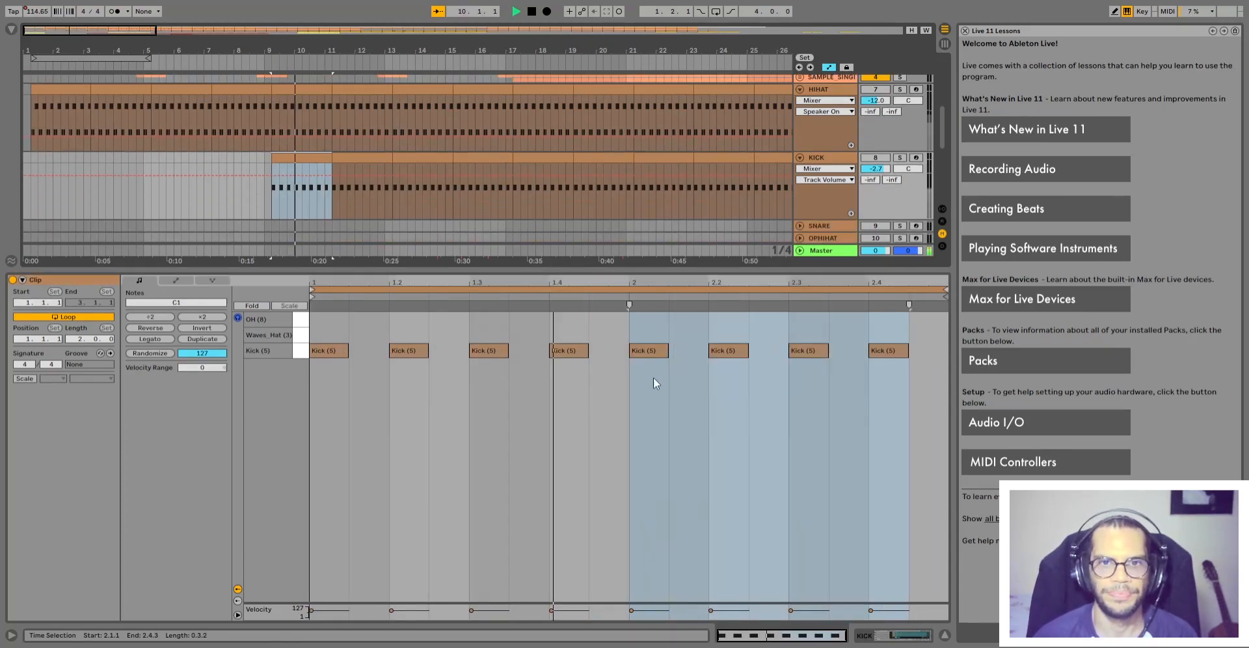
pyautogui.click(875, 158)
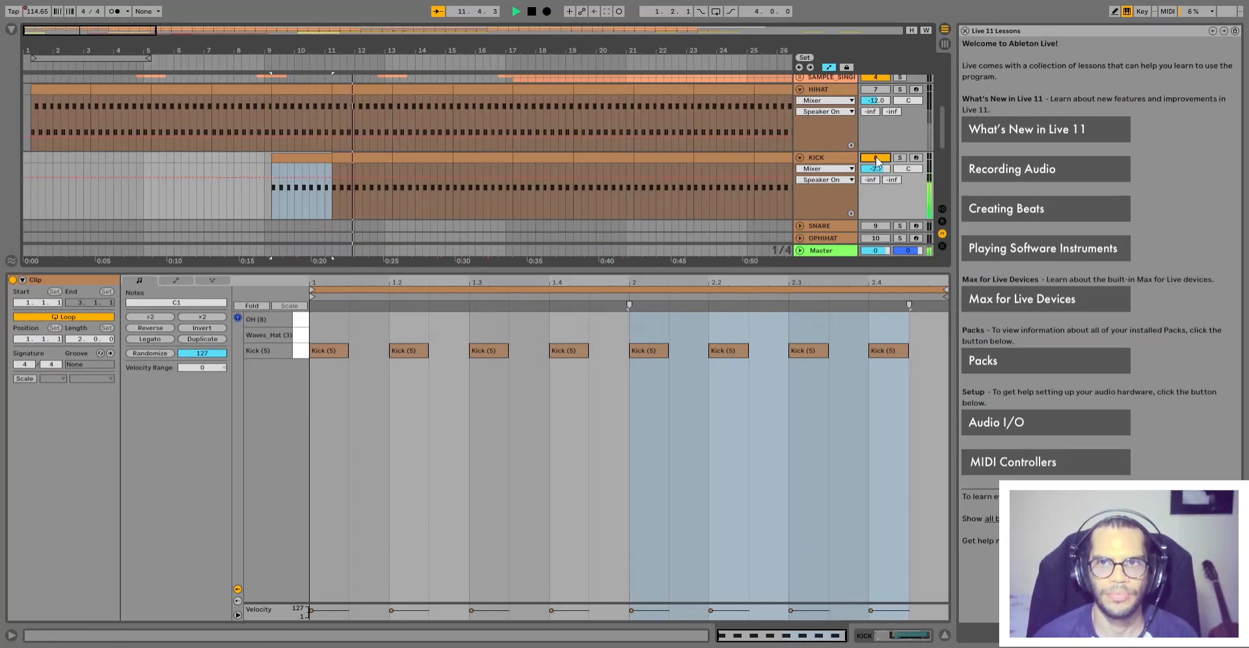
pyautogui.click(875, 158)
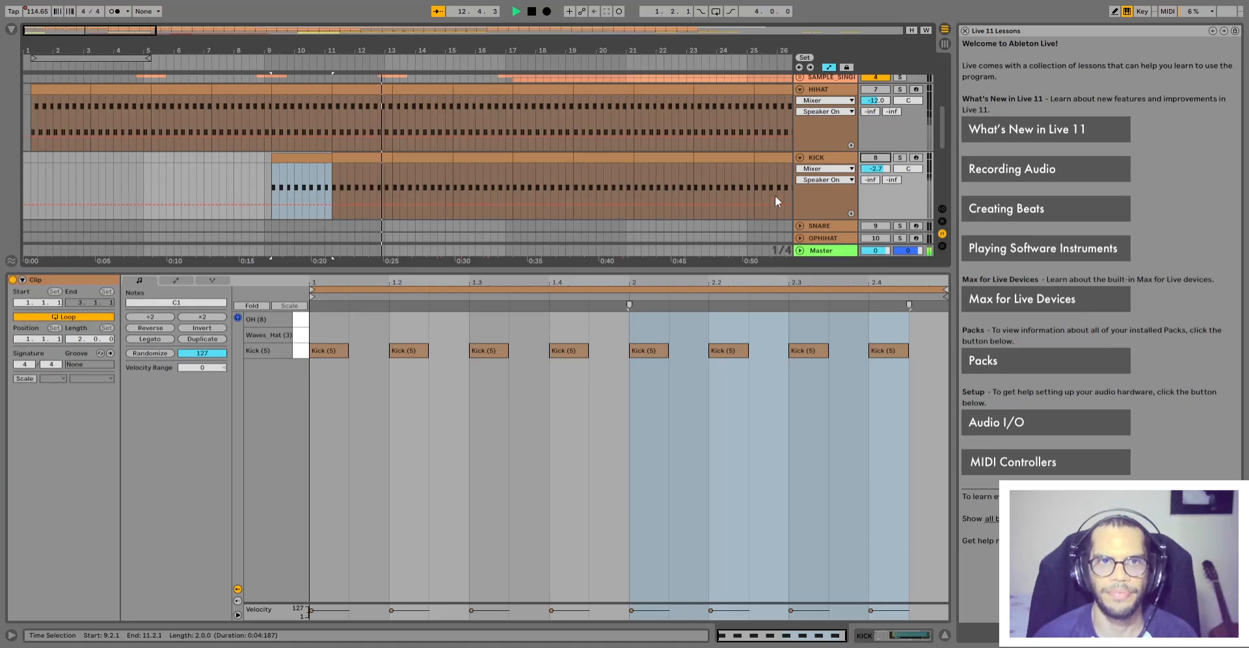
# Fold the KICK track and stop playback
pyautogui.scroll(2, 683, 196)
pyautogui.scroll(3, 577, 208)
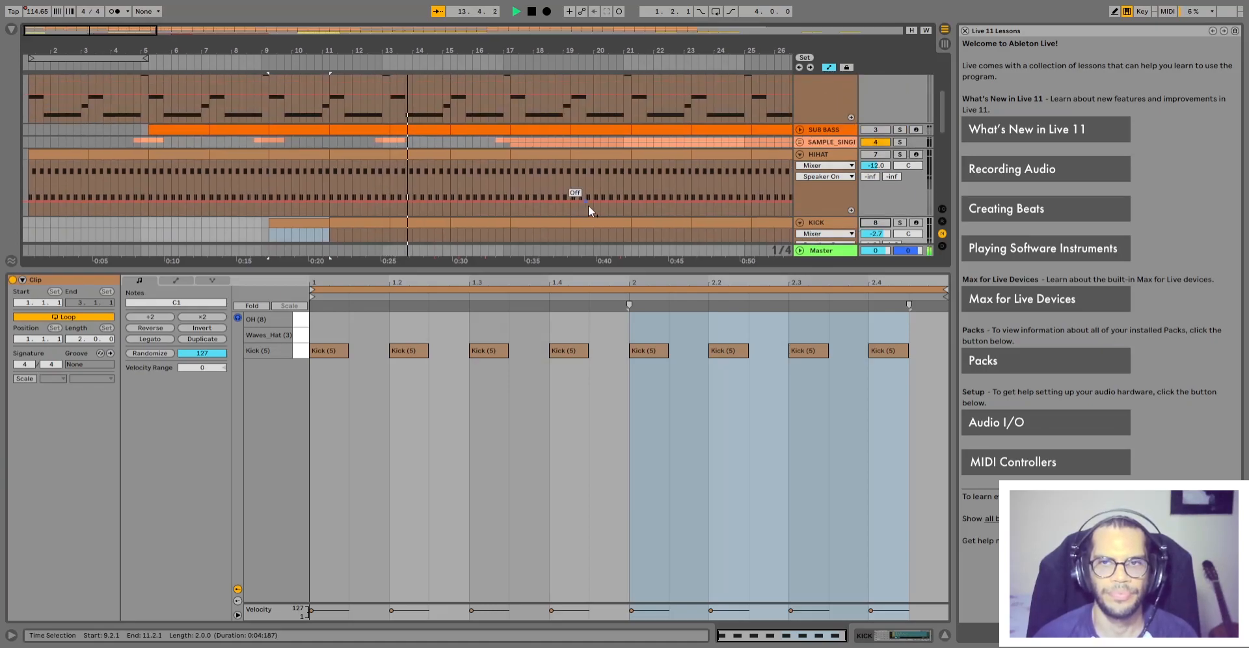
pyautogui.scroll(-2, 588, 207)
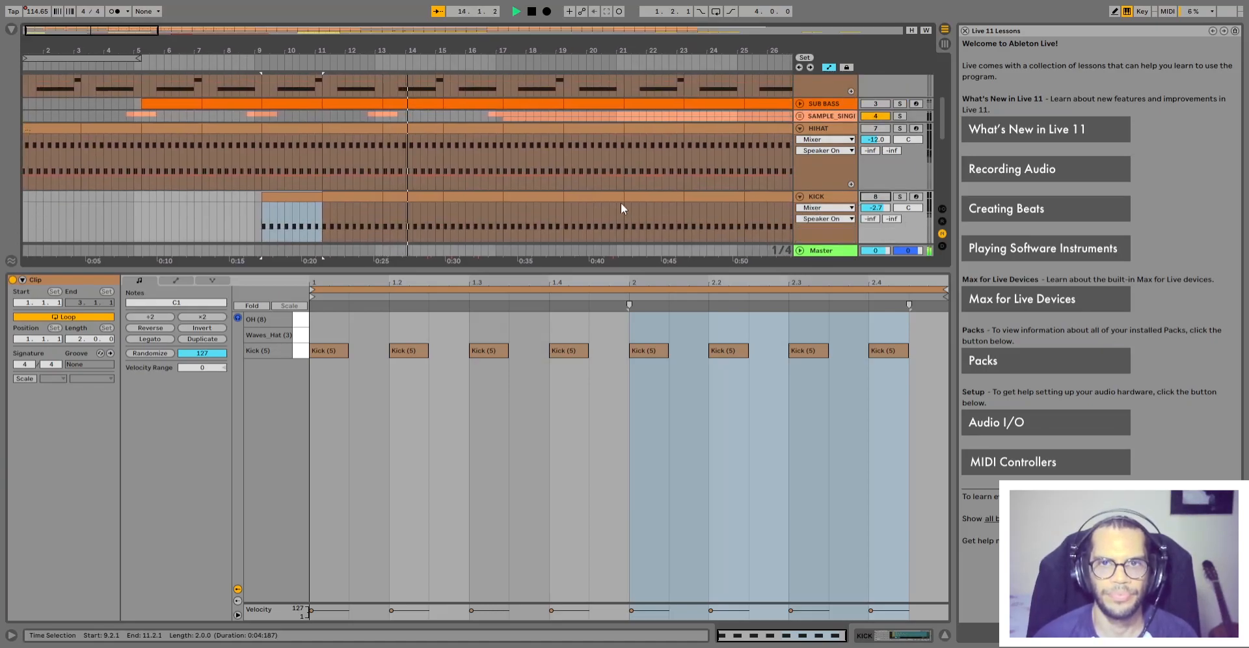
pyautogui.click(800, 197)
pyautogui.scroll(-3, 481, 187)
pyautogui.scroll(6, 432, 170)
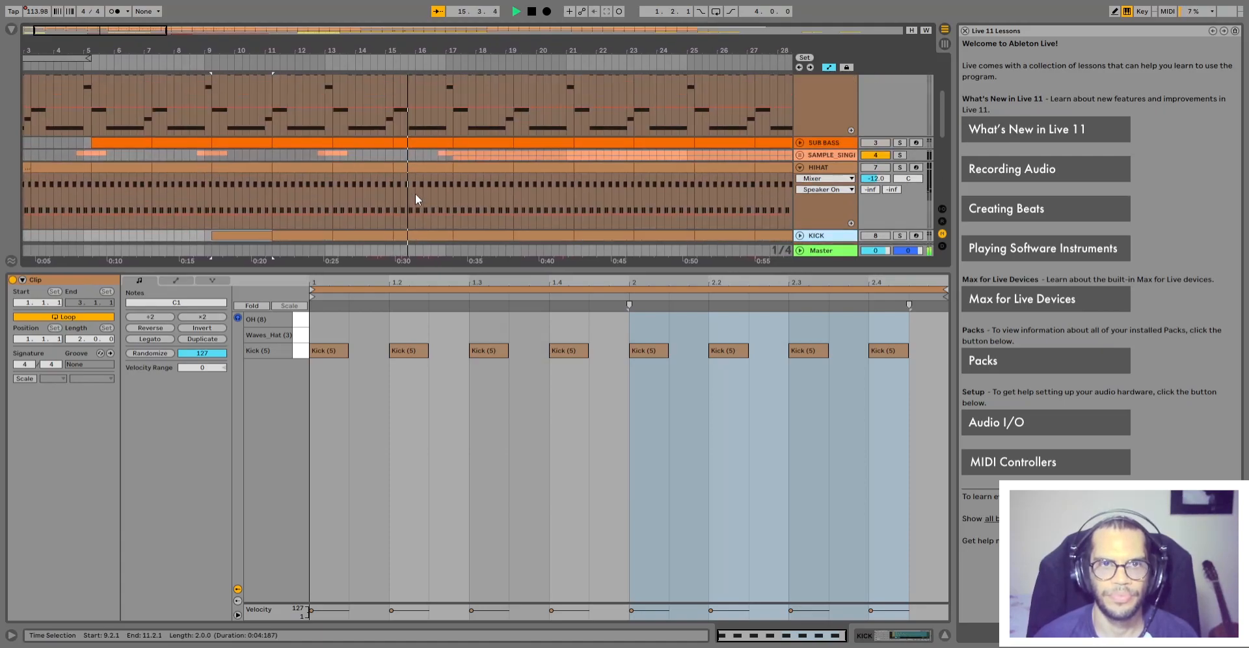
pyautogui.scroll(-2, 416, 194)
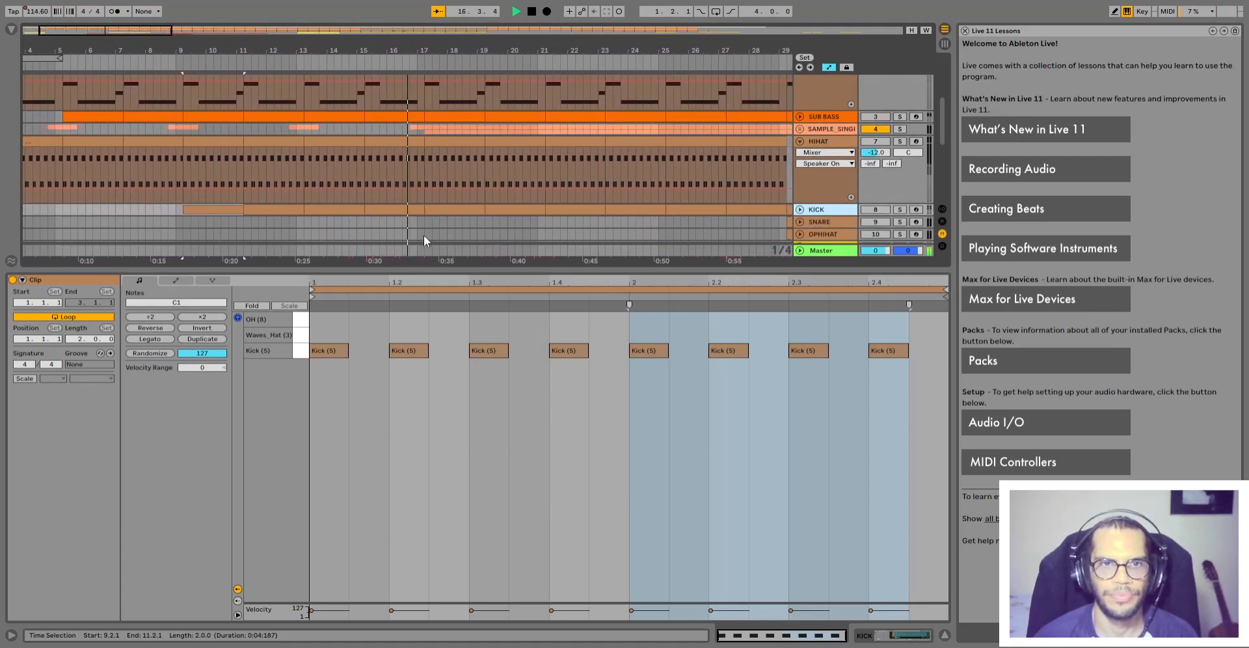
pyautogui.press('space')
# Select the first four KICK clips to view their notes together
pyautogui.click(372, 209)
pyautogui.keyDown('shift'); pyautogui.click(200, 209); pyautogui.keyUp('shift')
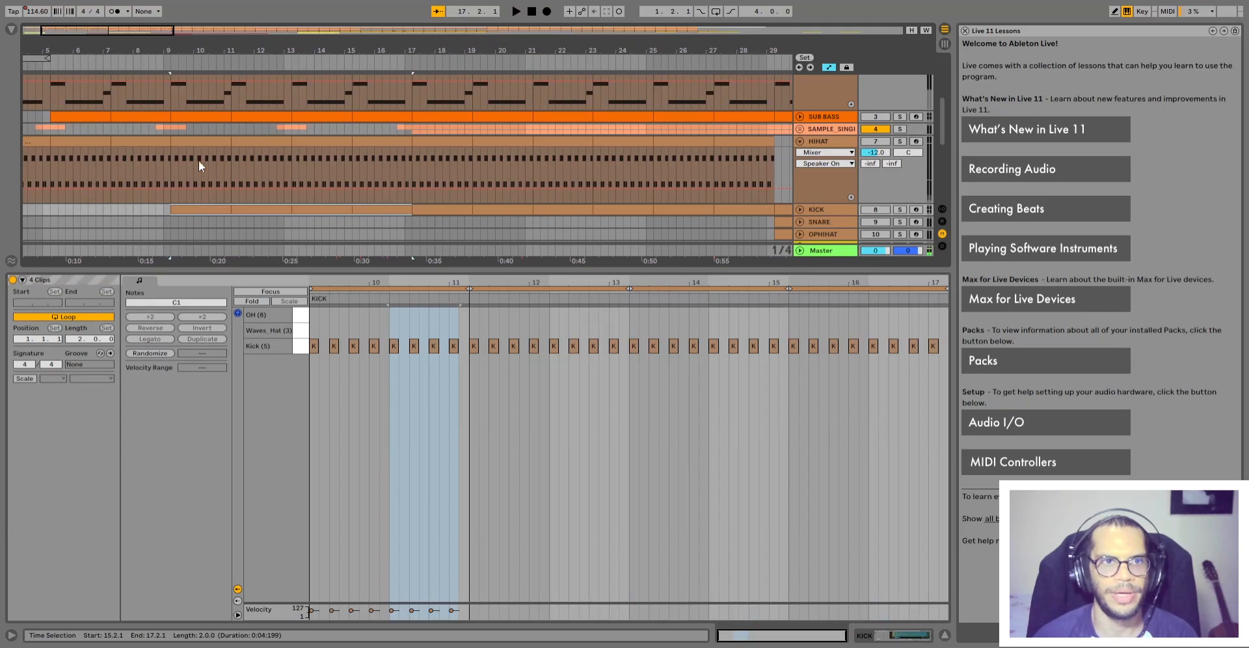
pyautogui.keyDown('shift'); pyautogui.click(199, 142); pyautogui.keyUp('shift')
# Select the first four HIHAT clips from the start of the arrangement to view their notes together
pyautogui.scroll(-3, 199, 141)
pyautogui.click(37, 141)
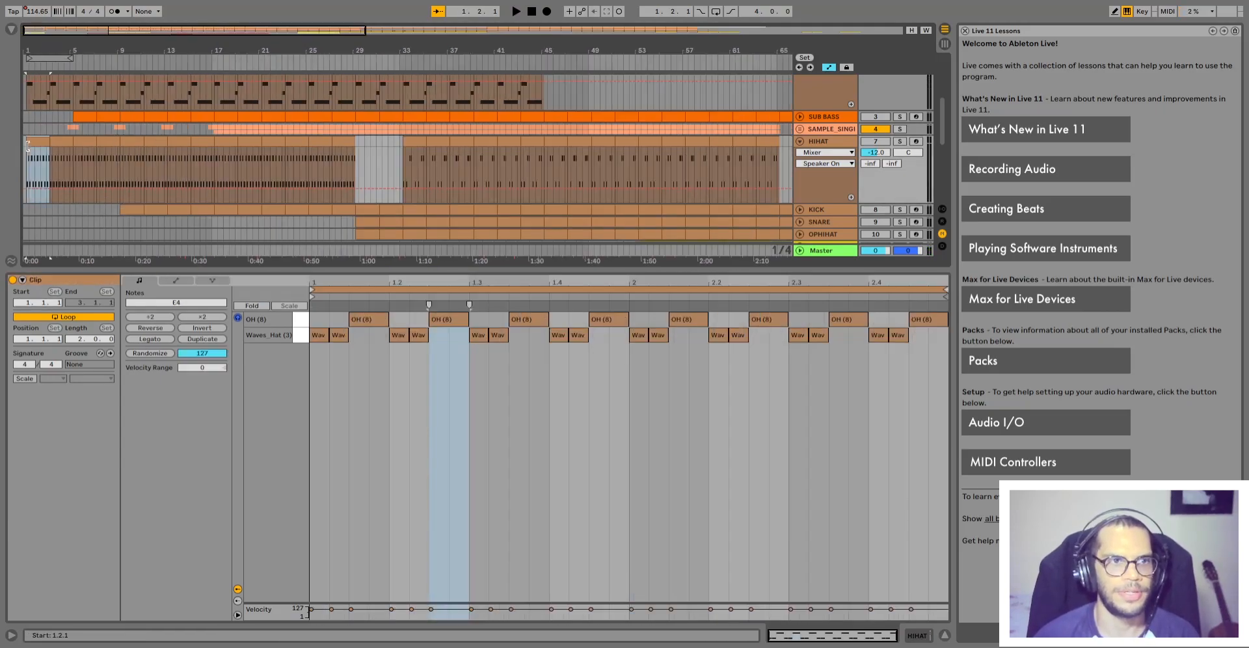
pyautogui.keyDown('shift'); pyautogui.click(108, 140); pyautogui.keyUp('shift')
pyautogui.scroll(6, 108, 138)
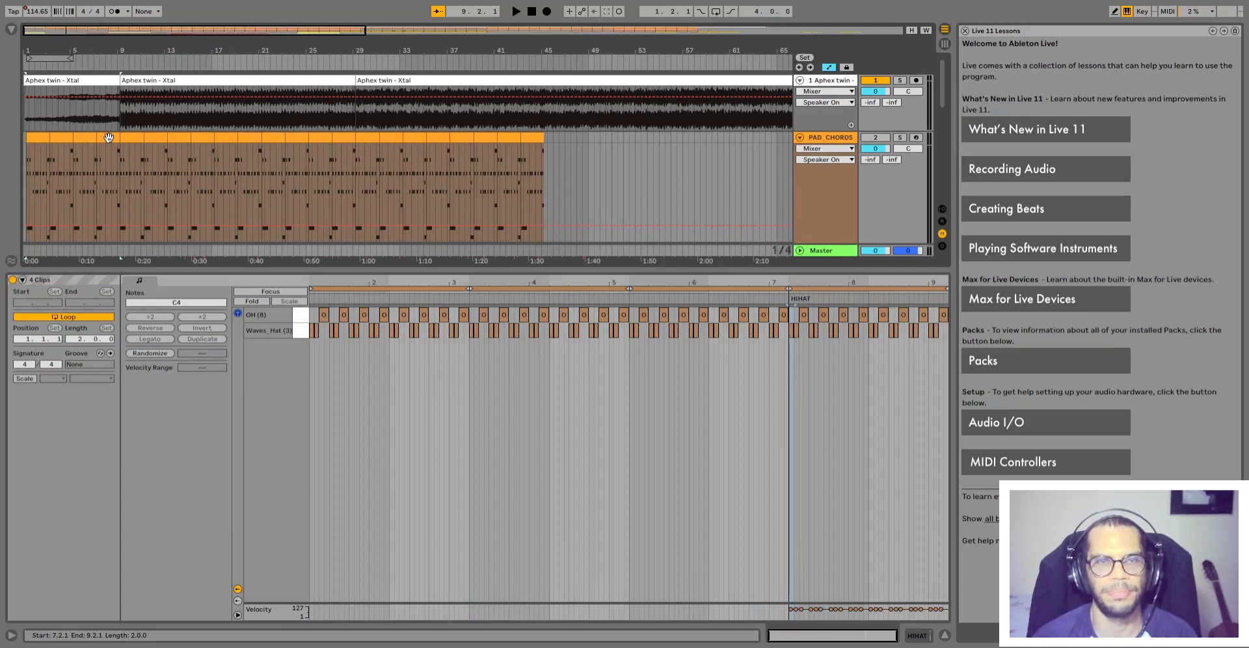
# Select the first two SUB BASS clips, starting at bar 5, to show where the bass enters
pyautogui.scroll(-3, 95, 209)
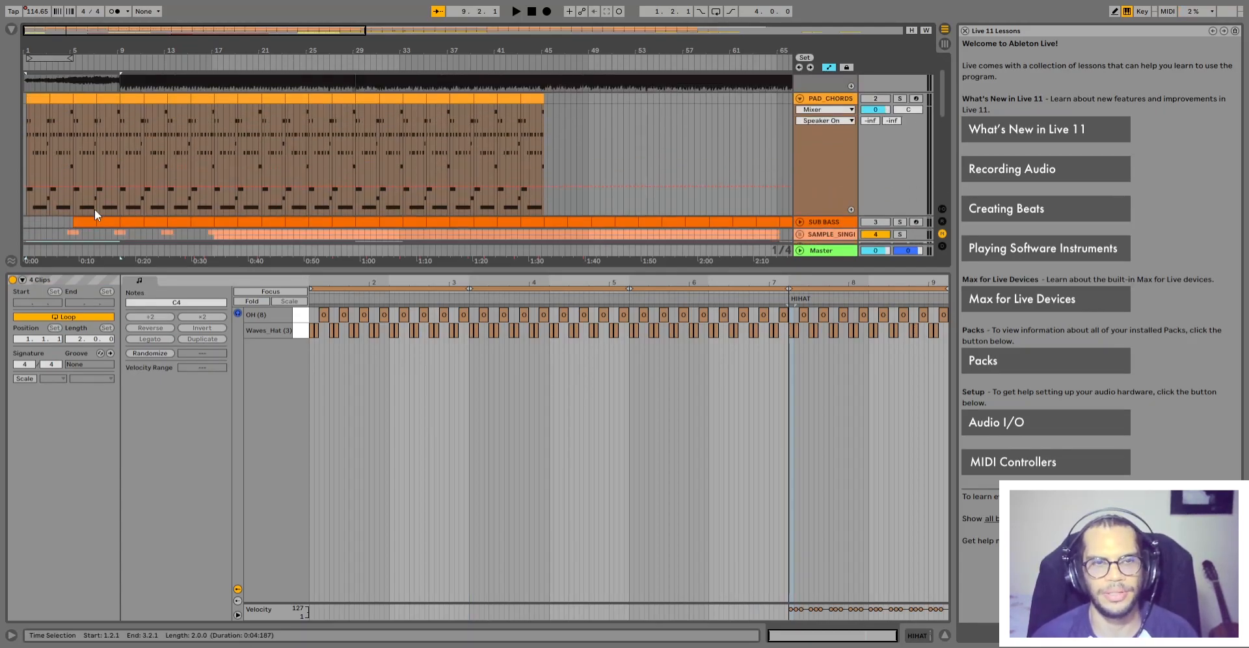
pyautogui.scroll(-3, 95, 209)
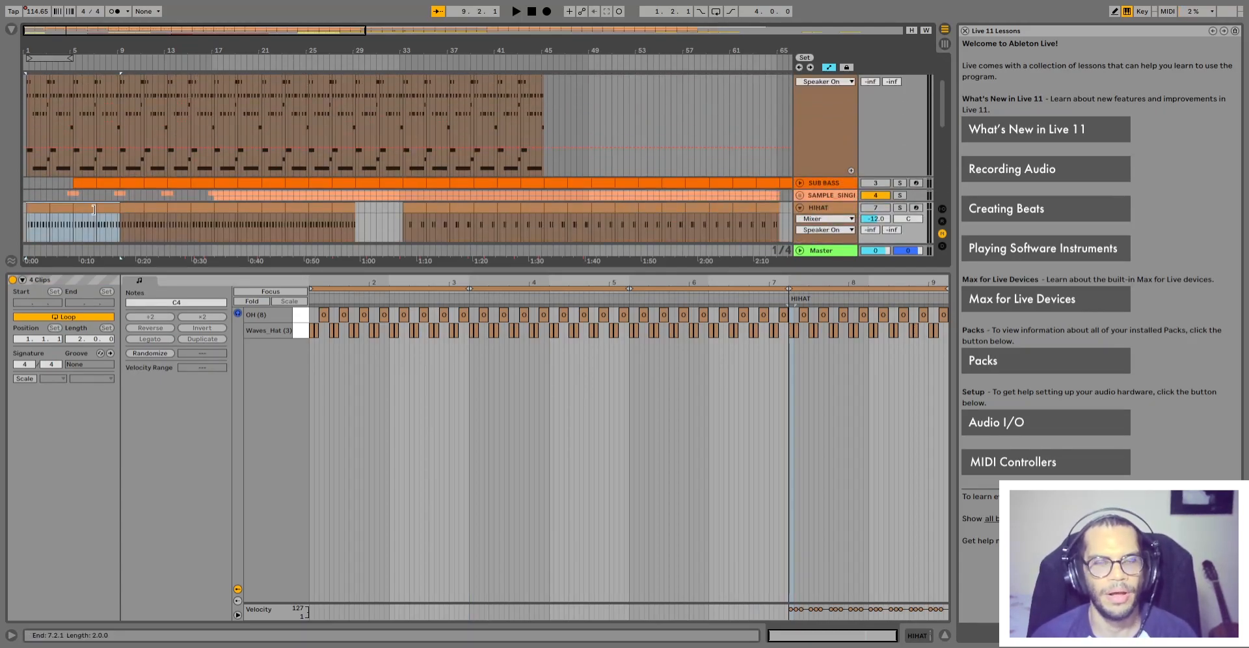
pyautogui.scroll(1, 95, 209)
pyautogui.click(84, 196)
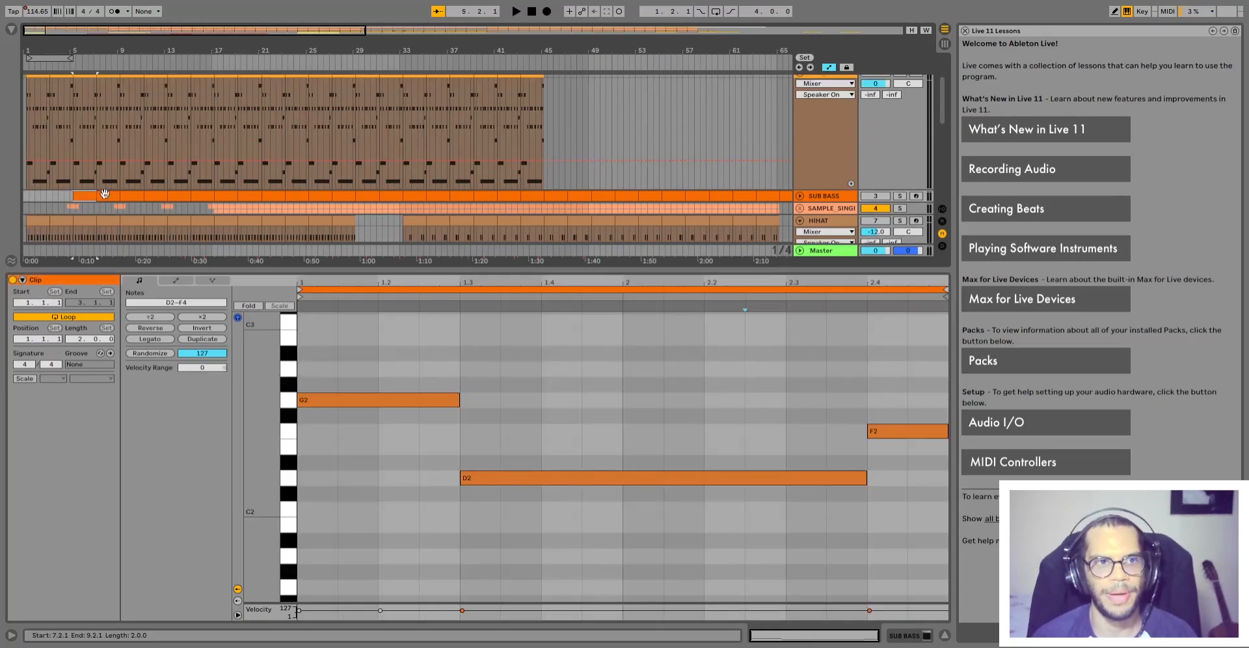
pyautogui.keyDown('shift'); pyautogui.click(111, 195); pyautogui.keyUp('shift')
pyautogui.scroll(-1, 112, 198)
# Mark the empty start of the SUB BASS track and the bass entry at bar 5 with the insert marker
pyautogui.click(28, 156)
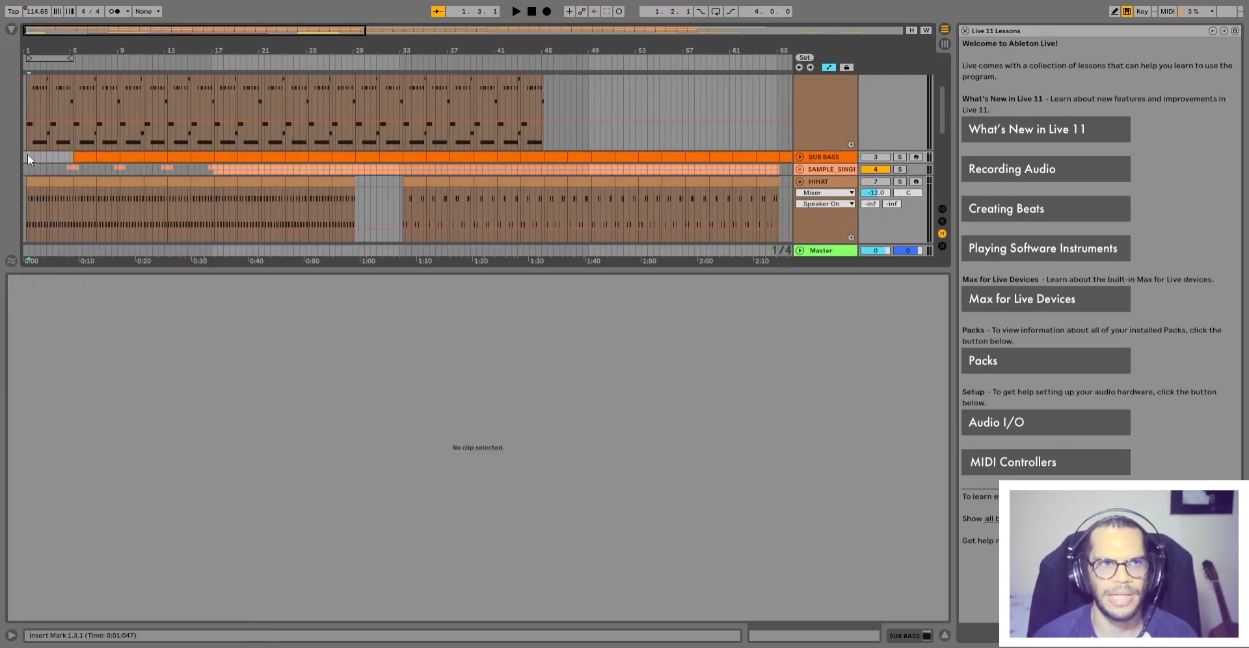
pyautogui.doubleClick(26, 156)
pyautogui.hotkey('ctrl', 'z')
pyautogui.scroll(1, 27, 158)
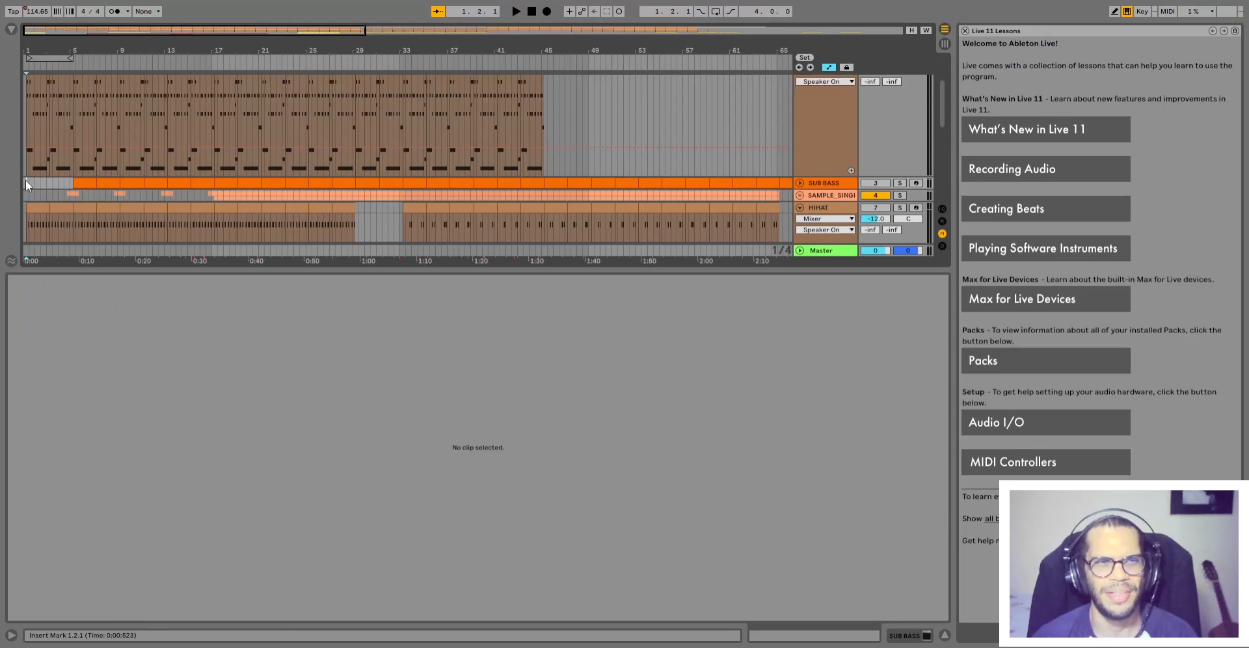
pyautogui.click(74, 183)
pyautogui.scroll(1, 51, 188)
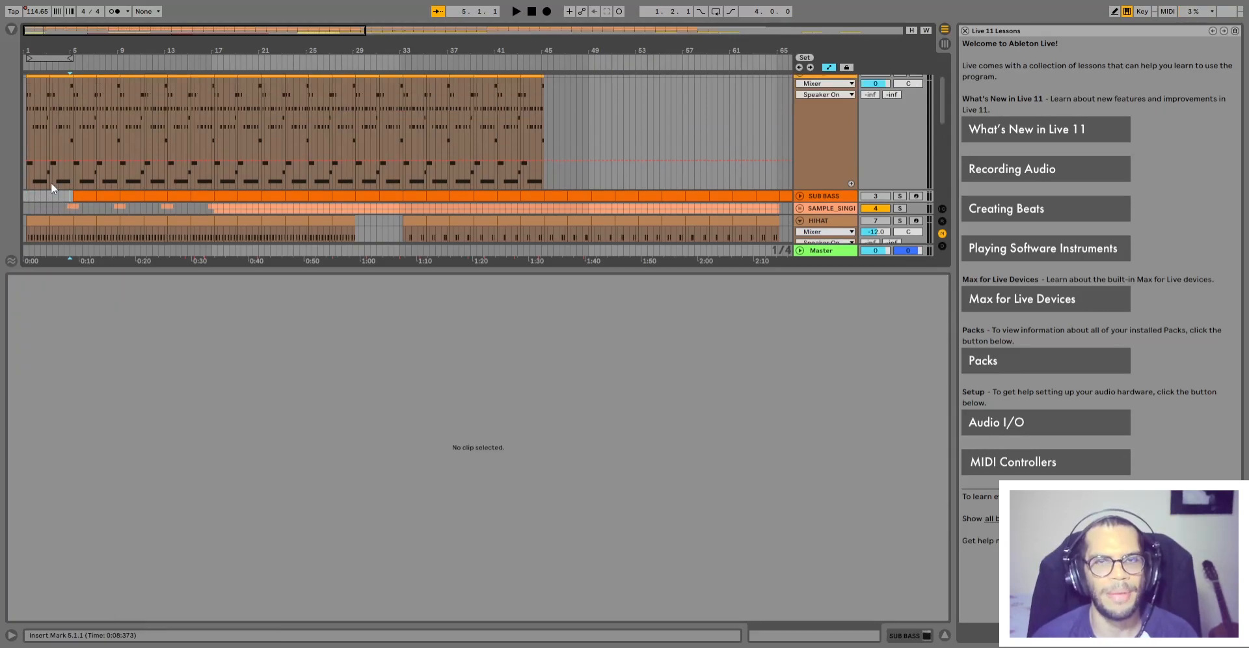
# Select the opening bars up to bar 9 across the SUB BASS, singing sample and HIHAT tracks
pyautogui.scroll(2, 50, 183)
pyautogui.scroll(-4, 50, 183)
pyautogui.scroll(1, 51, 180)
pyautogui.scroll(-5, 112, 177)
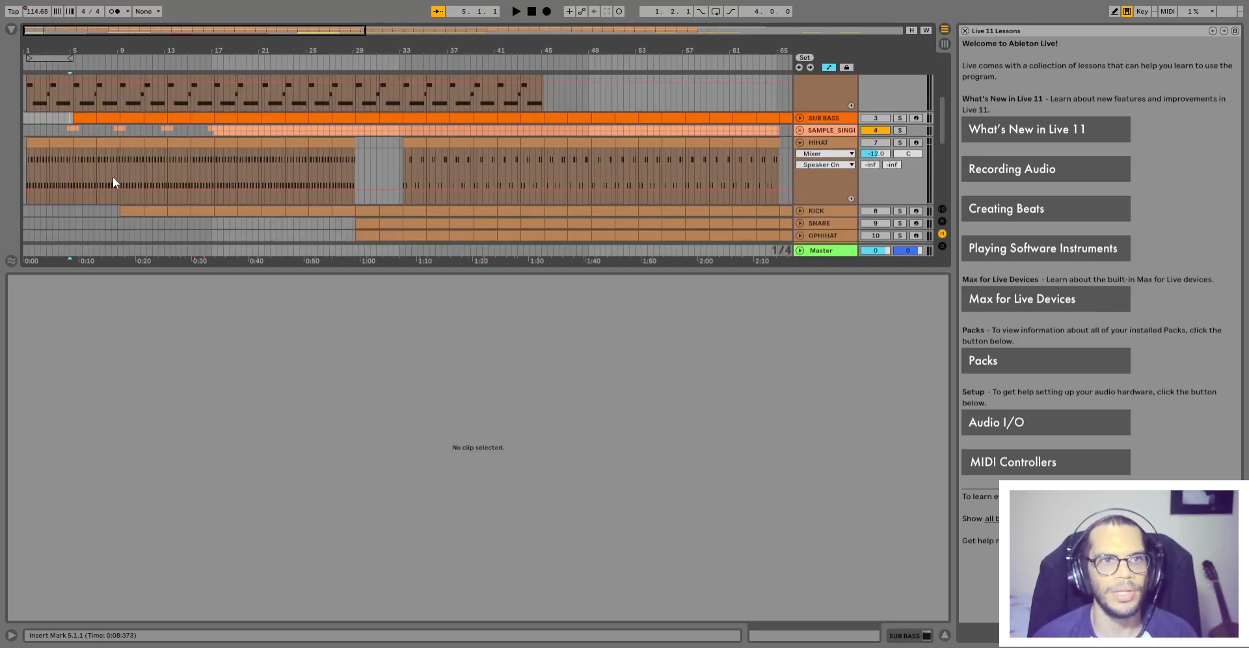
pyautogui.moveTo(112, 191); pyautogui.dragTo(29, 118)
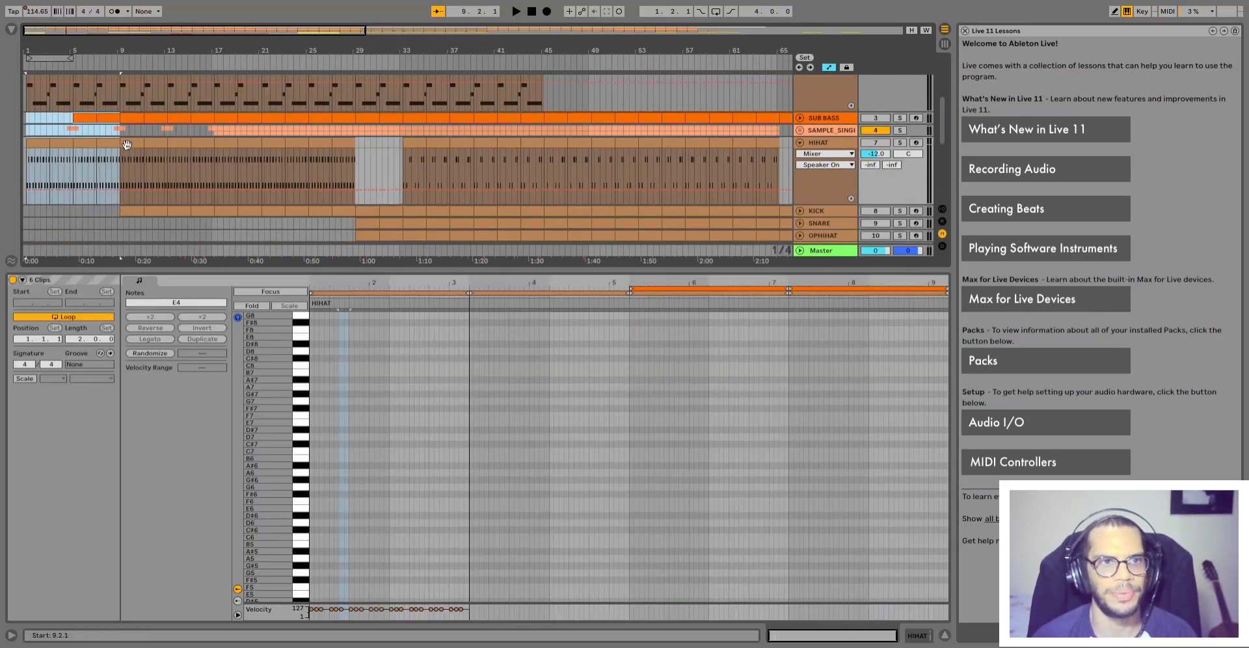
# Open the HIHAT clip at bar 9, unfold the KICK track and select its first four clips
pyautogui.click(124, 146)
pyautogui.click(801, 212)
pyautogui.scroll(-7, 791, 210)
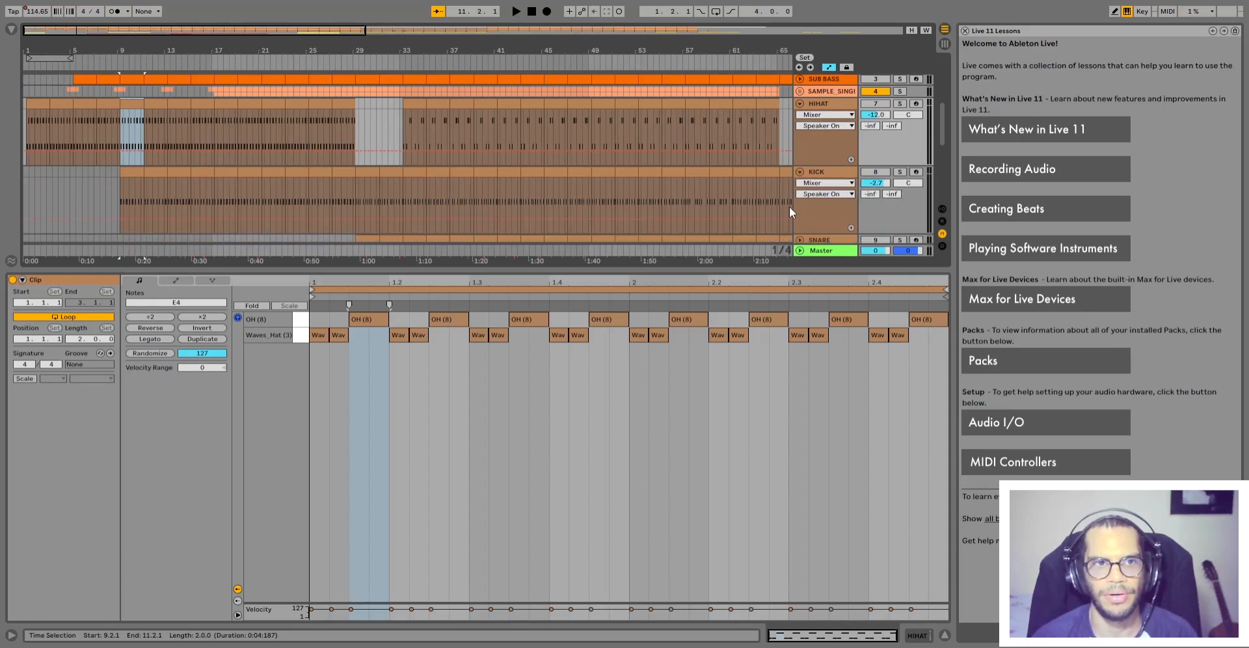
pyautogui.scroll(6, 552, 236)
pyautogui.scroll(-4, 552, 246)
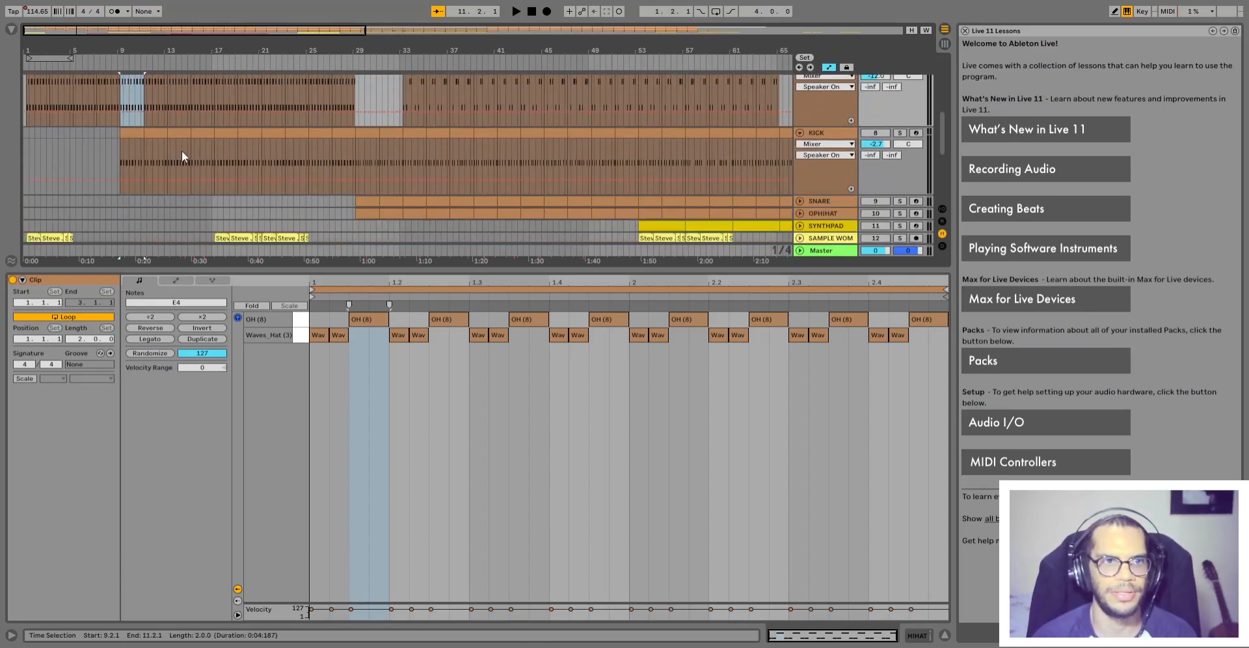
pyautogui.click(130, 131)
pyautogui.scroll(5, 207, 189)
pyautogui.keyDown('shift'); pyautogui.click(204, 197); pyautogui.keyUp('shift')
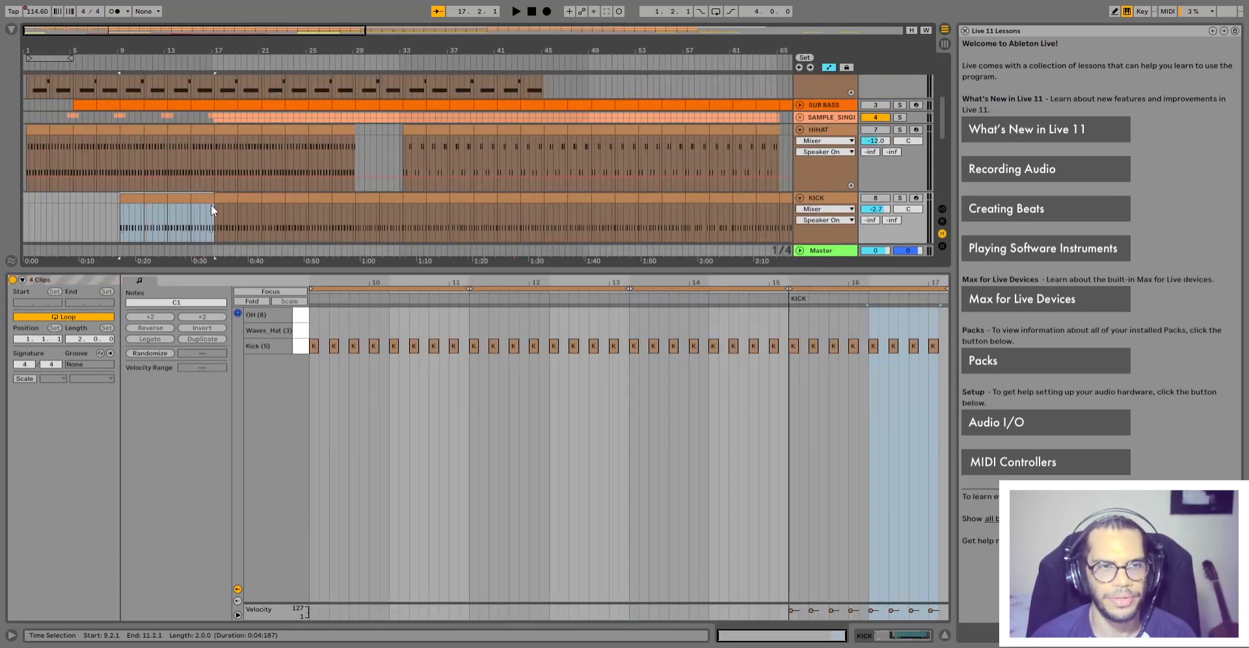
# Fold the KICK and HIHAT tracks and unfold the singing sample group
pyautogui.click(799, 197)
pyautogui.click(799, 157)
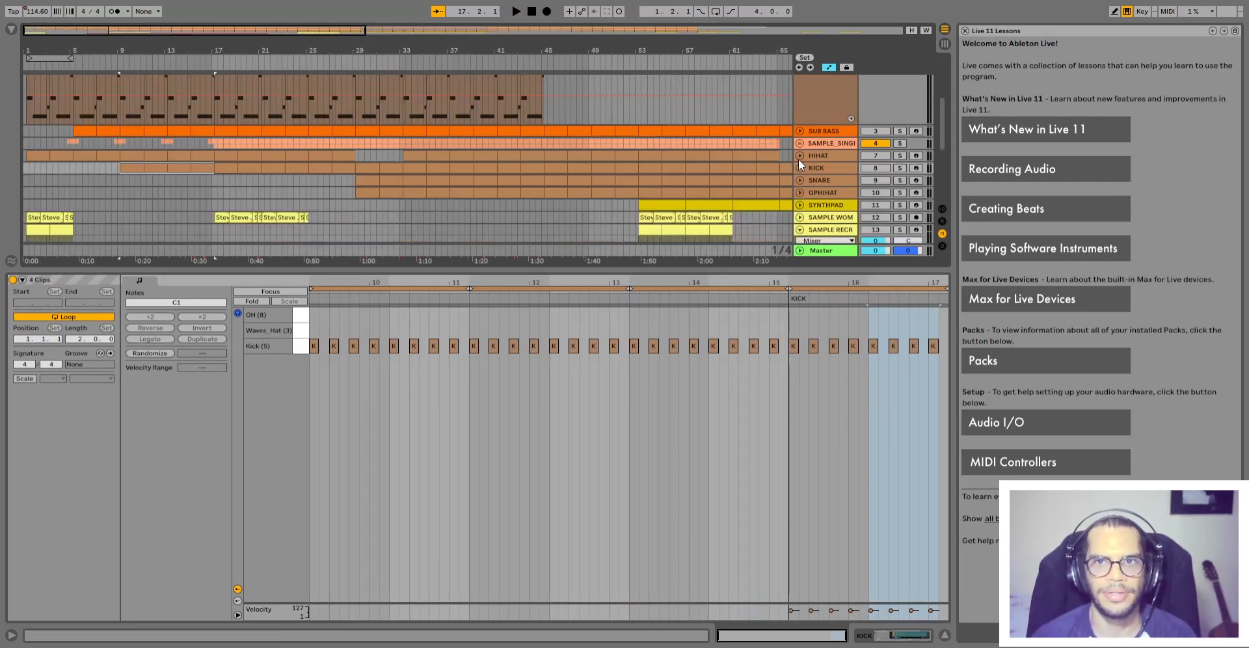
pyautogui.click(800, 143)
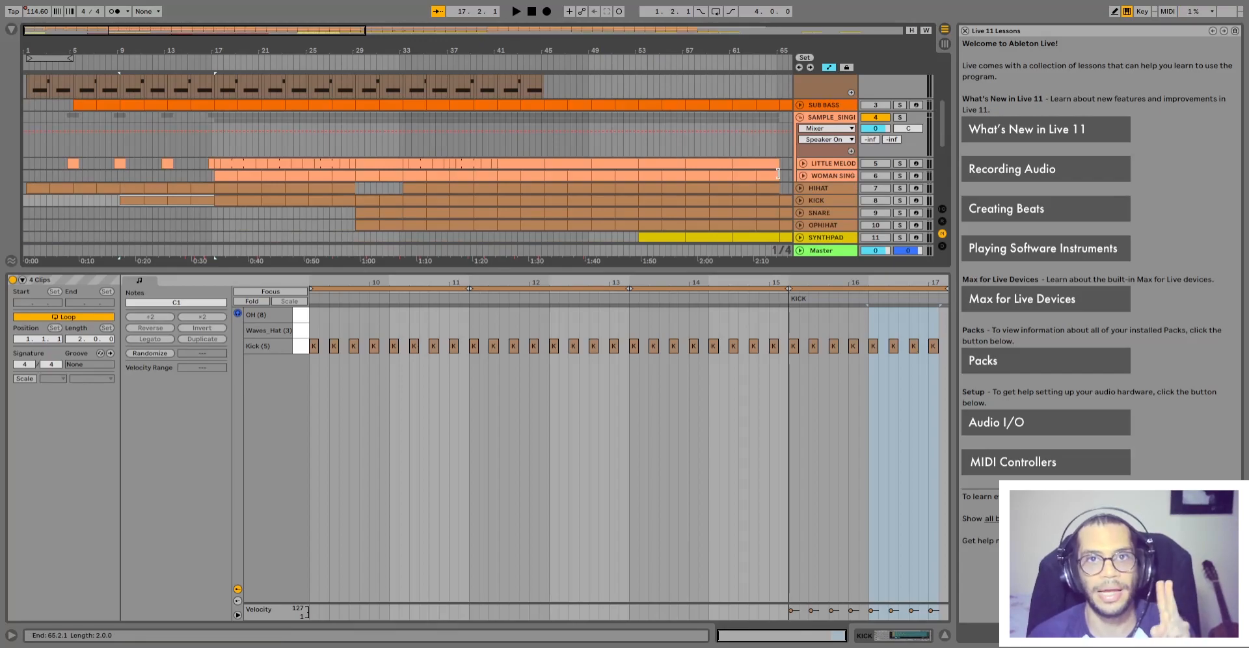
# Select the four woman sample audio clips at the start of the arrangement
pyautogui.scroll(-4, 159, 194)
pyautogui.click(36, 147)
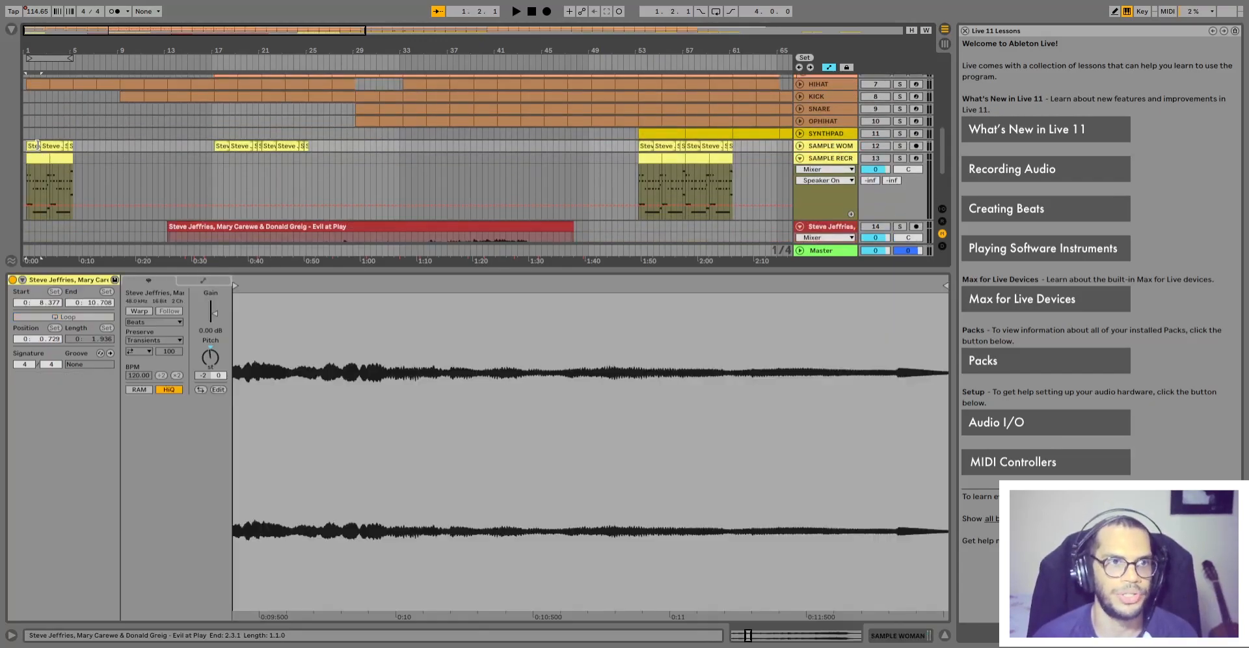
pyautogui.keyDown('shift'); pyautogui.click(70, 147); pyautogui.keyUp('shift')
pyautogui.scroll(4, 95, 151)
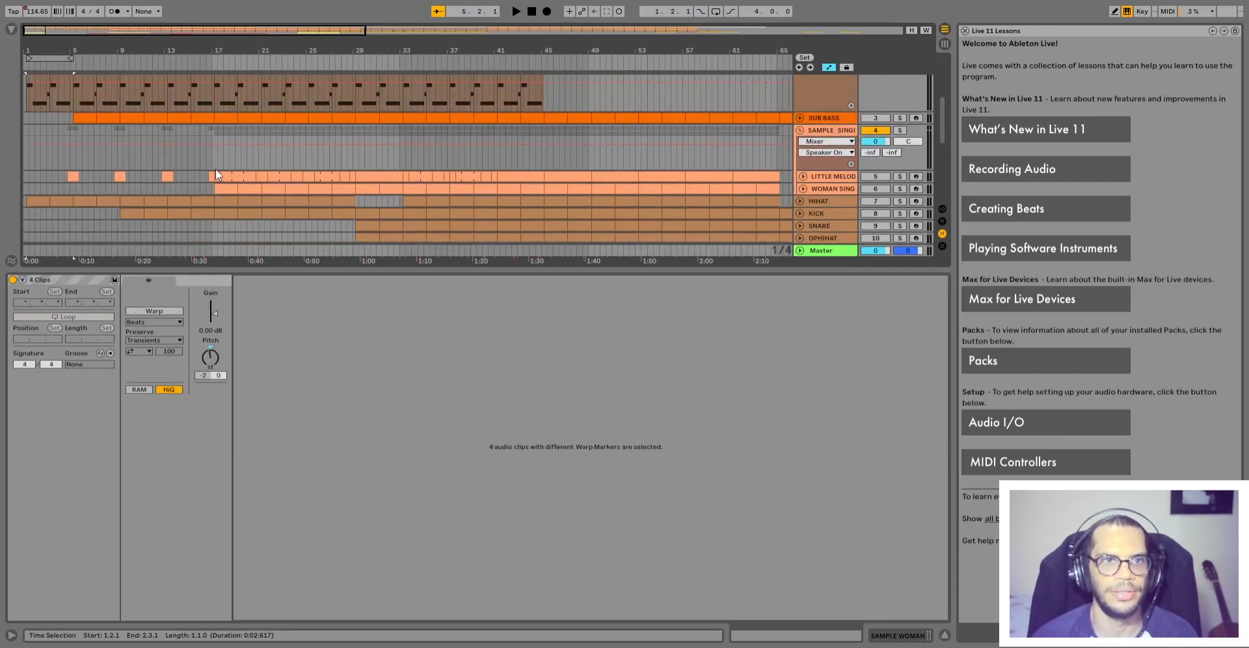
# Activate the KICK track and unfold the LITTLE MELODY track
pyautogui.scroll(-1, 805, 160)
pyautogui.press('F8')
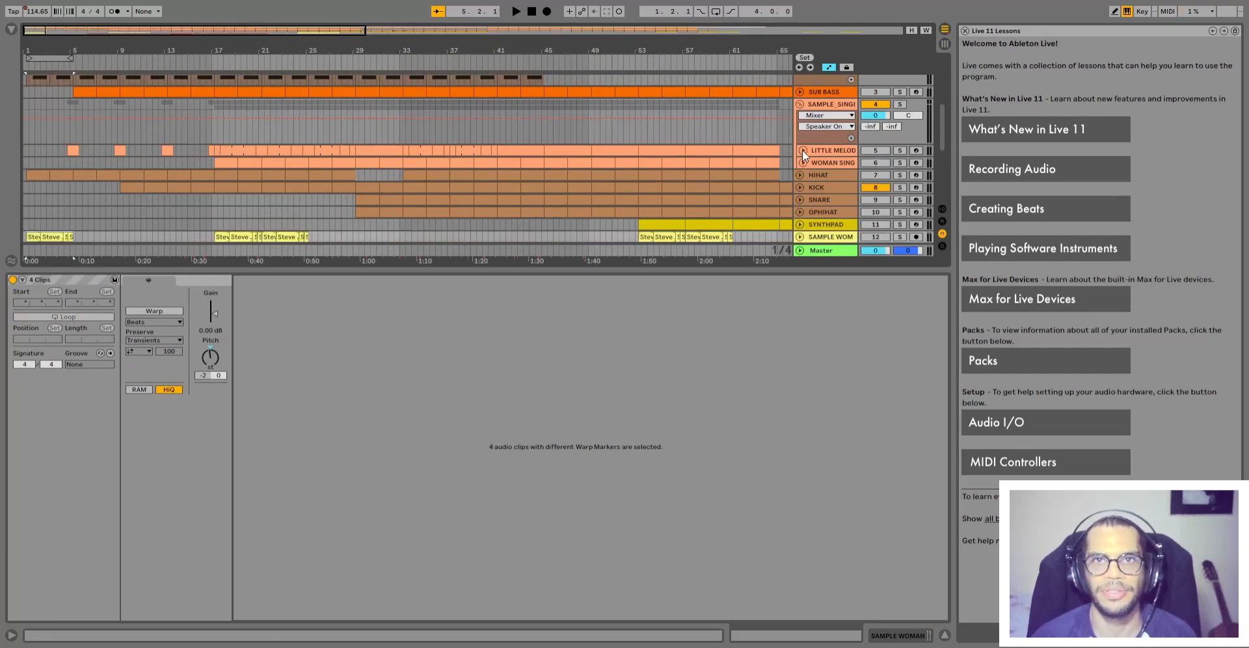
pyautogui.click(802, 151)
pyautogui.scroll(-3, 450, 154)
pyautogui.scroll(-5, 433, 171)
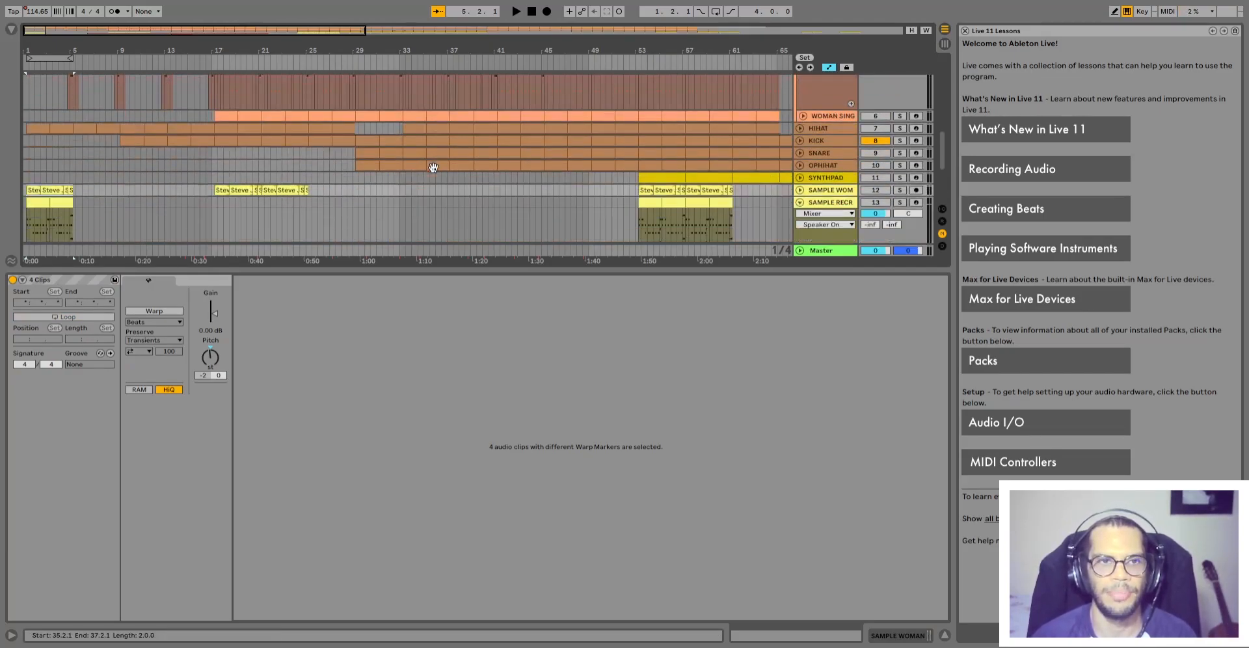
pyautogui.scroll(7, 386, 205)
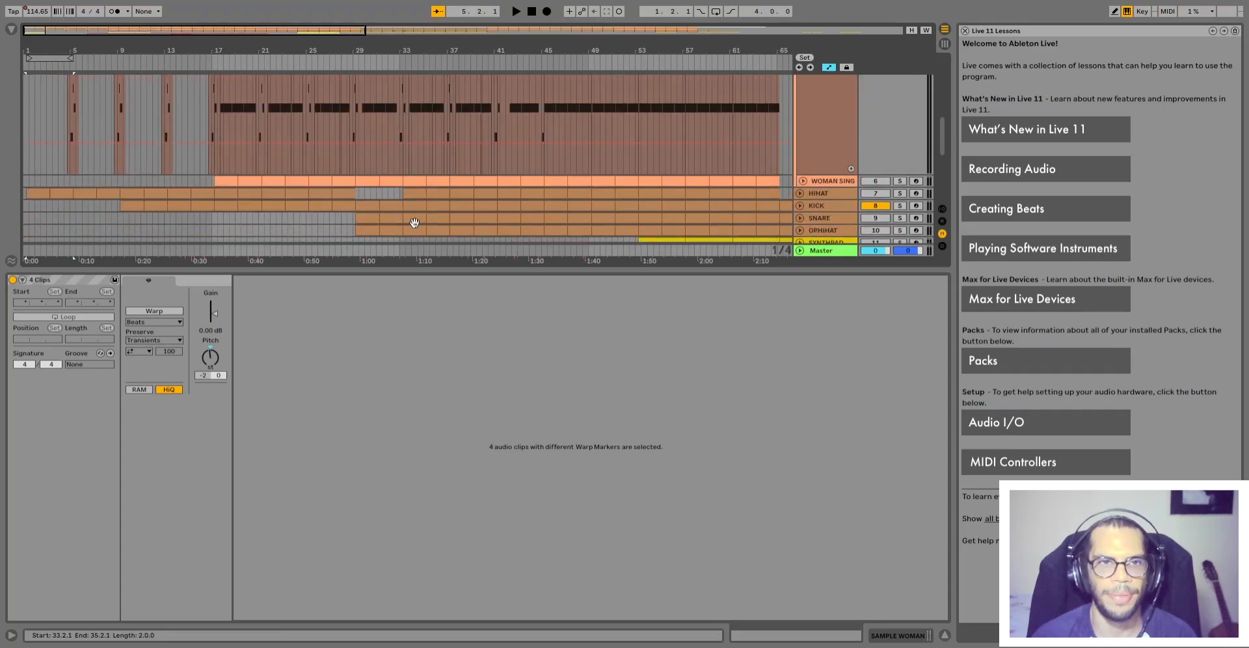
# Play the arrangement from bar 15, just before the continuous LITTLE MELODY clips begin
pyautogui.click(194, 135)
pyautogui.press('space')
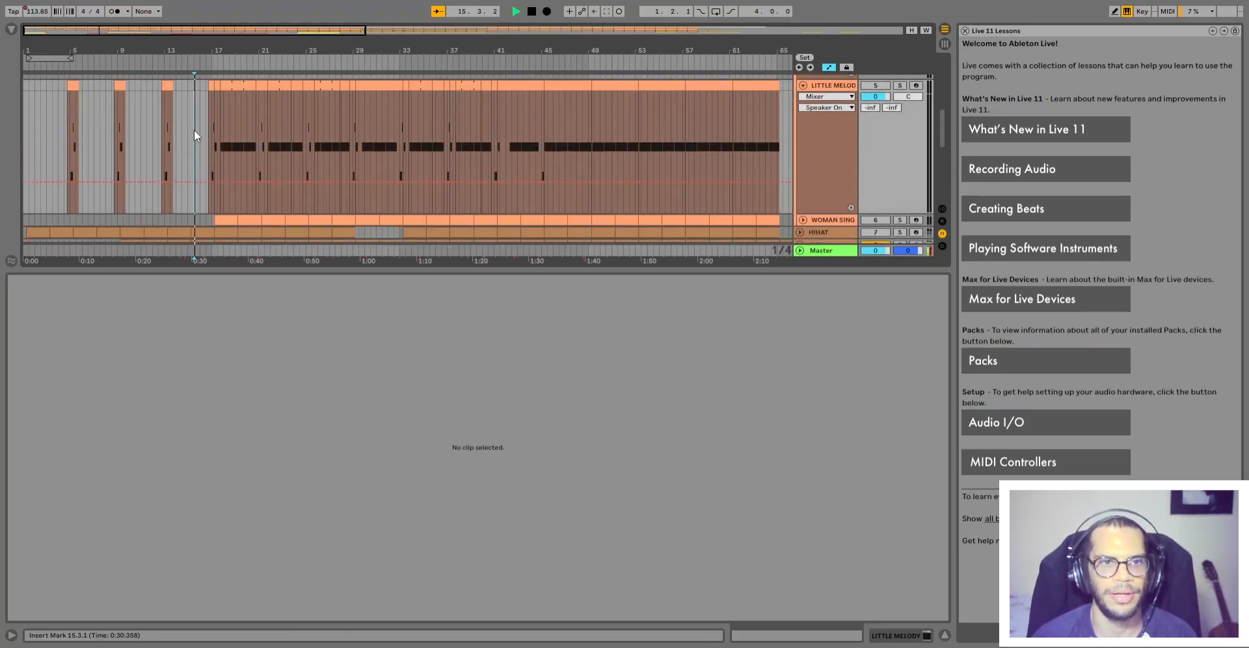
pyautogui.scroll(-2, 755, 188)
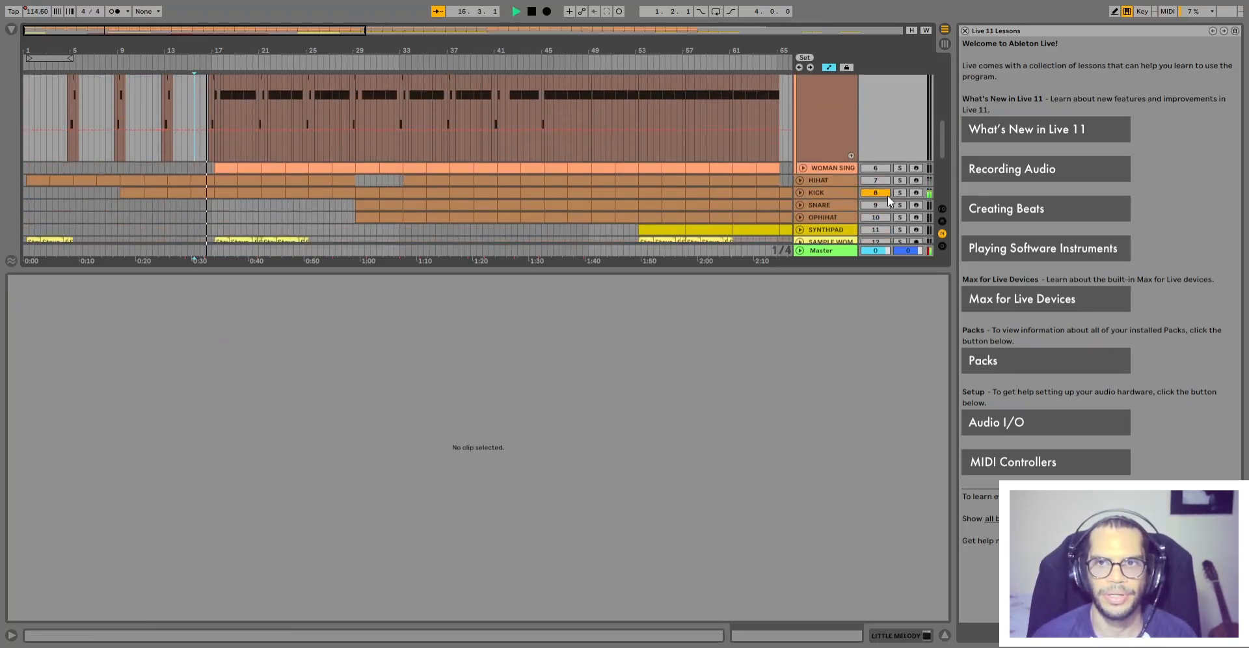
pyautogui.scroll(3, 793, 196)
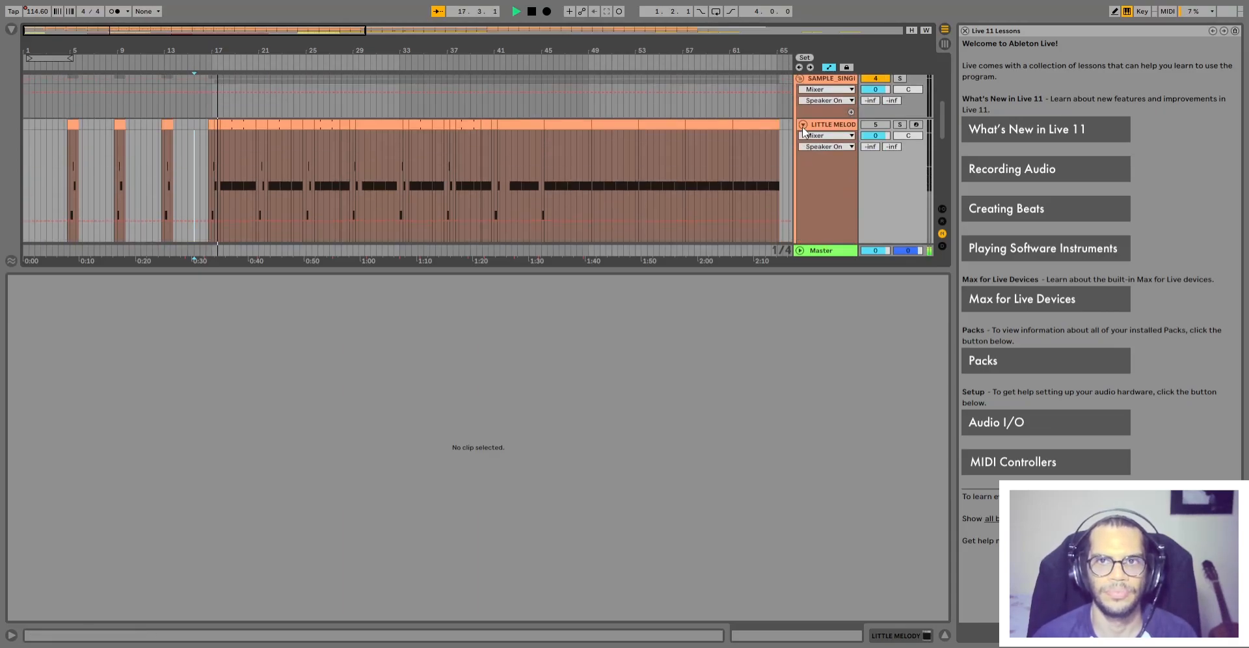
# Open the LITTLE MELODY clip just before bar 17 and the first WOMAN SINGING clip to view their notes
pyautogui.click(212, 124)
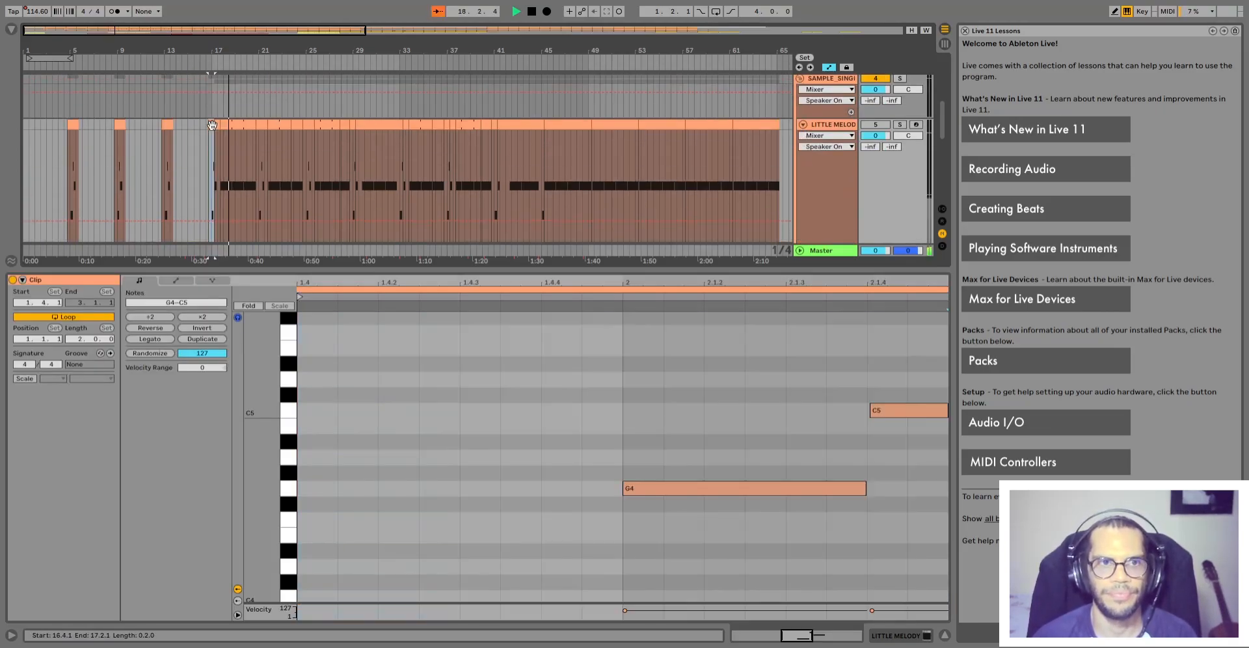
pyautogui.scroll(-3, 345, 168)
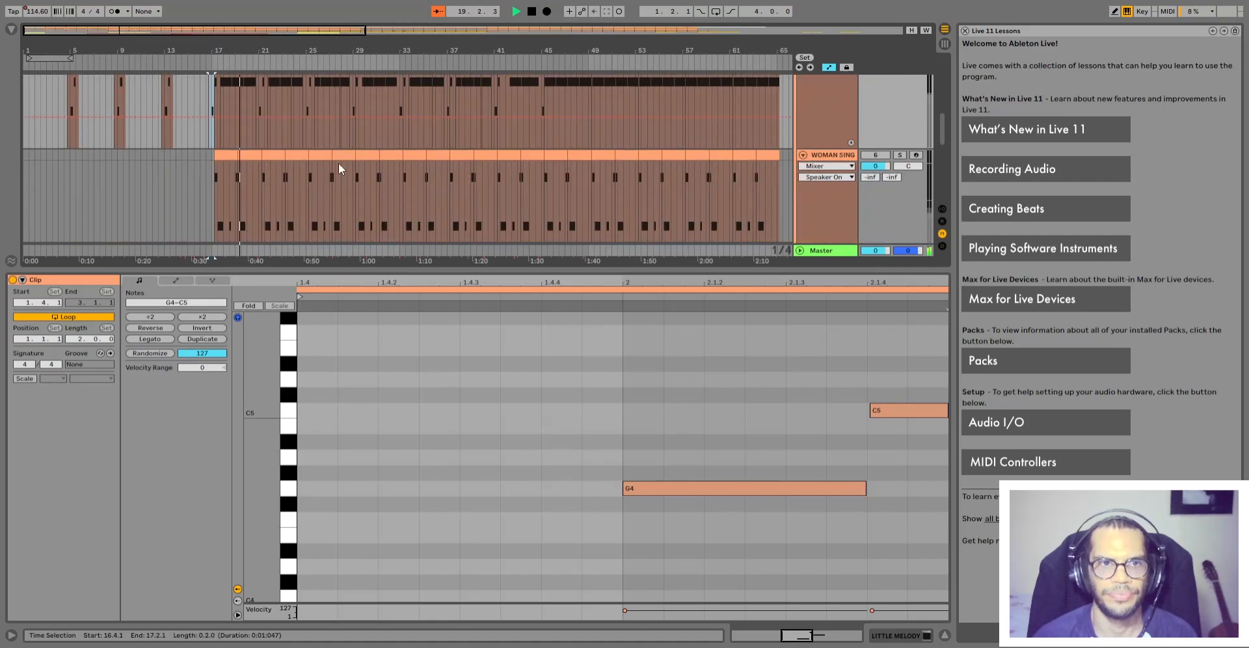
pyautogui.scroll(-1, 342, 163)
pyautogui.click(253, 116)
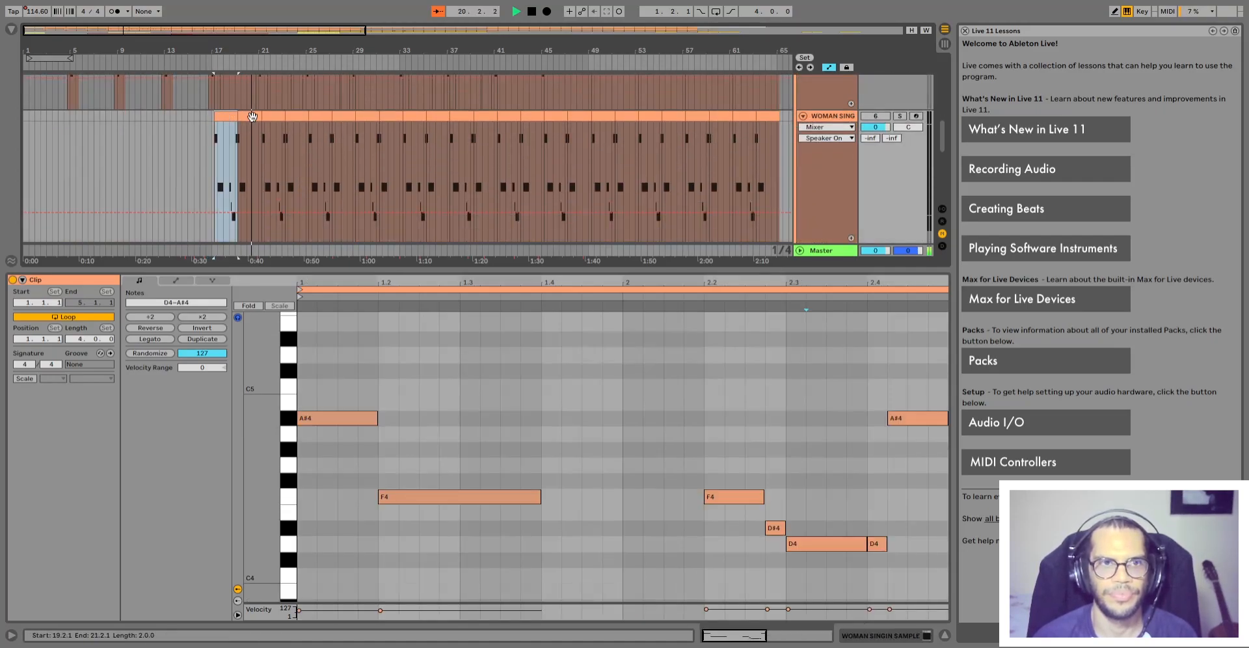
# Select the first two WOMAN SINGING clips, from bar 17 to bar 21, to view their notes together
pyautogui.keyDown('shift'); pyautogui.click(253, 116); pyautogui.keyUp('shift')
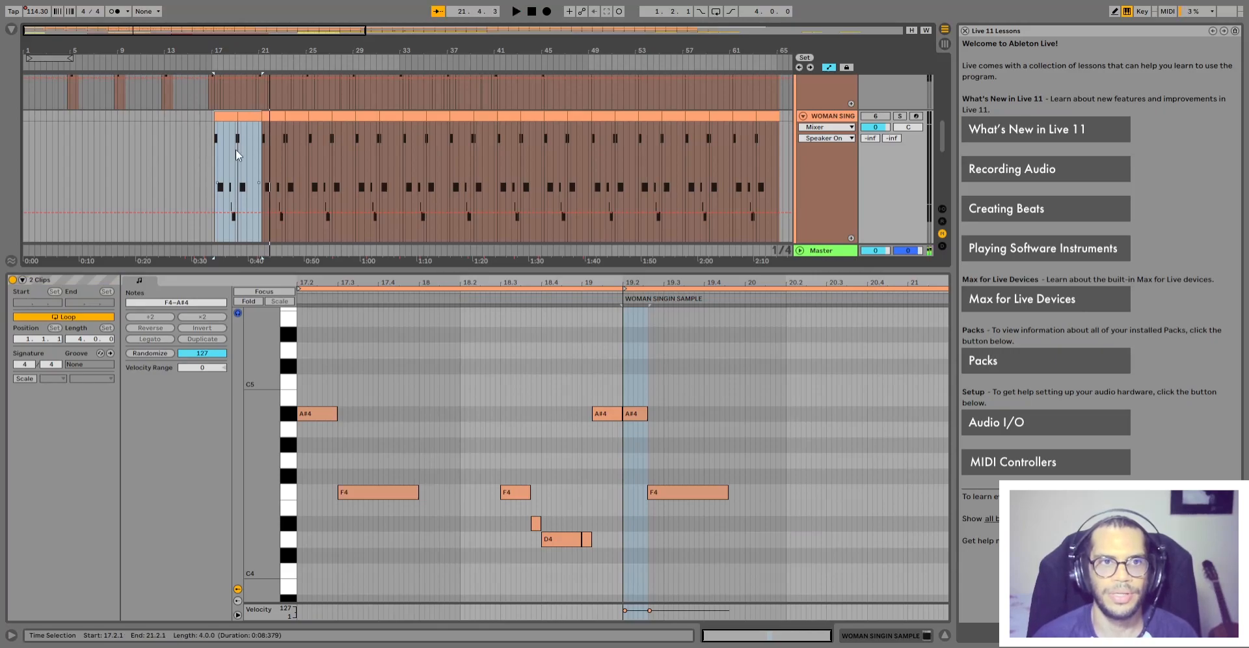
pyautogui.scroll(-1, 221, 156)
pyautogui.scroll(1, 219, 159)
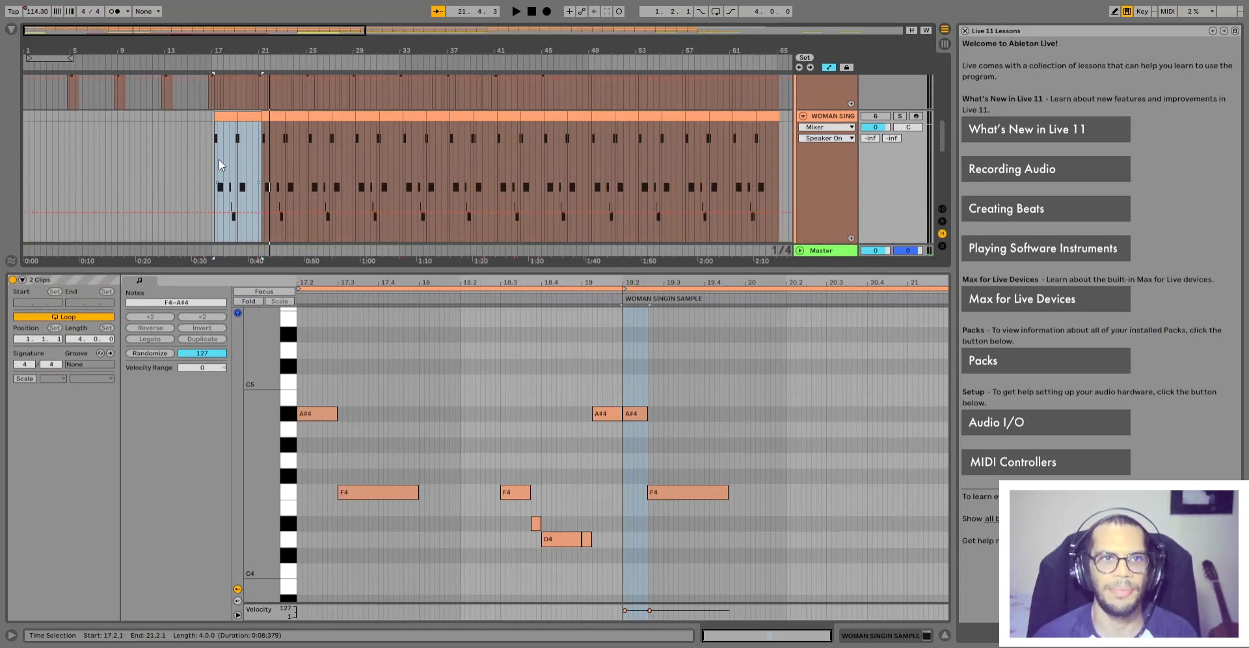
pyautogui.press('+')
pyautogui.press('+')
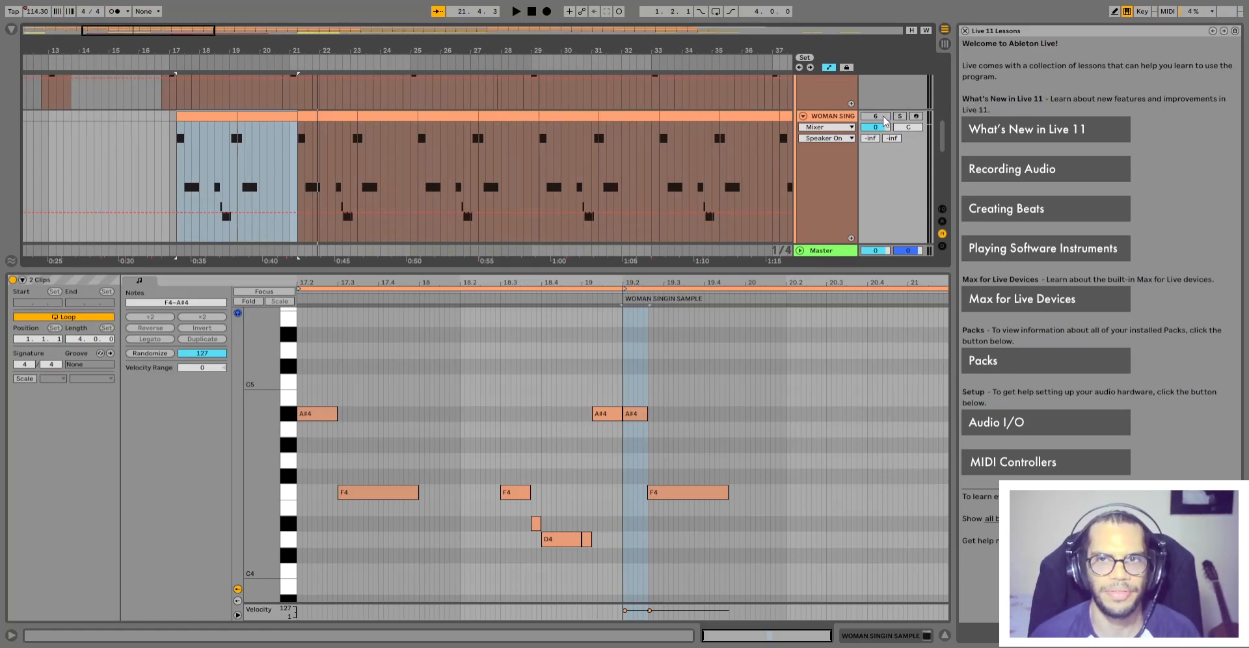
# Play the selected clips with the WOMAN SINGING track active, and deactivate and fold the track once playback has been heard
pyautogui.press('space')
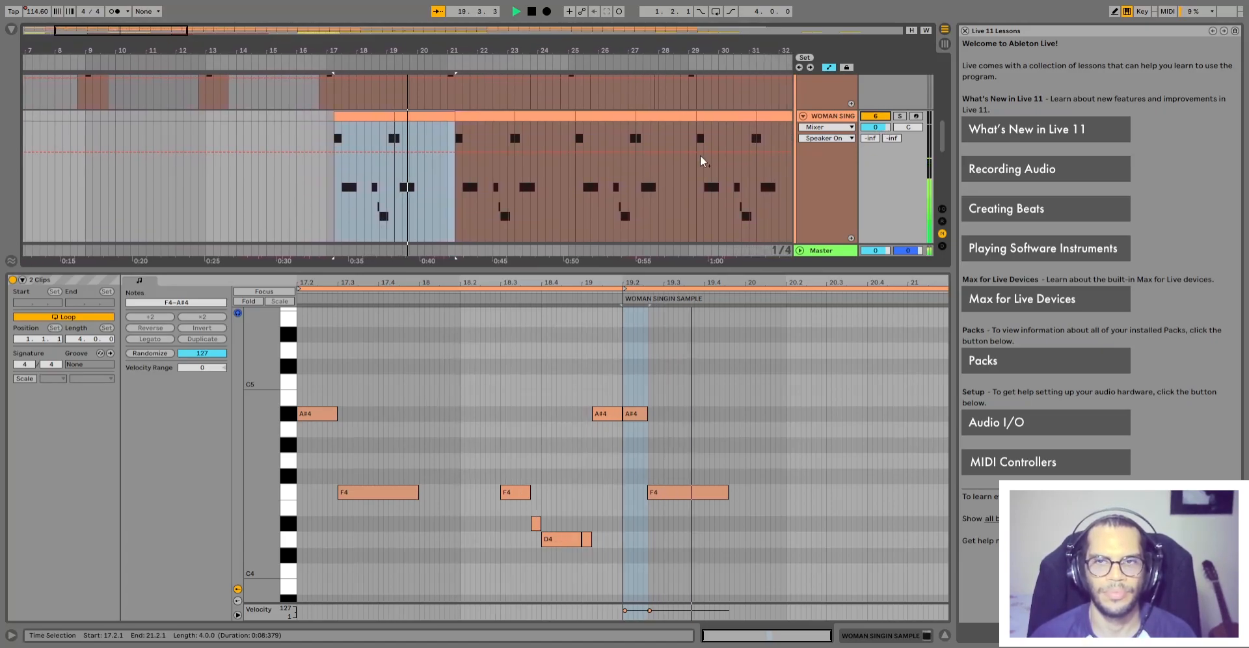
pyautogui.click(877, 117)
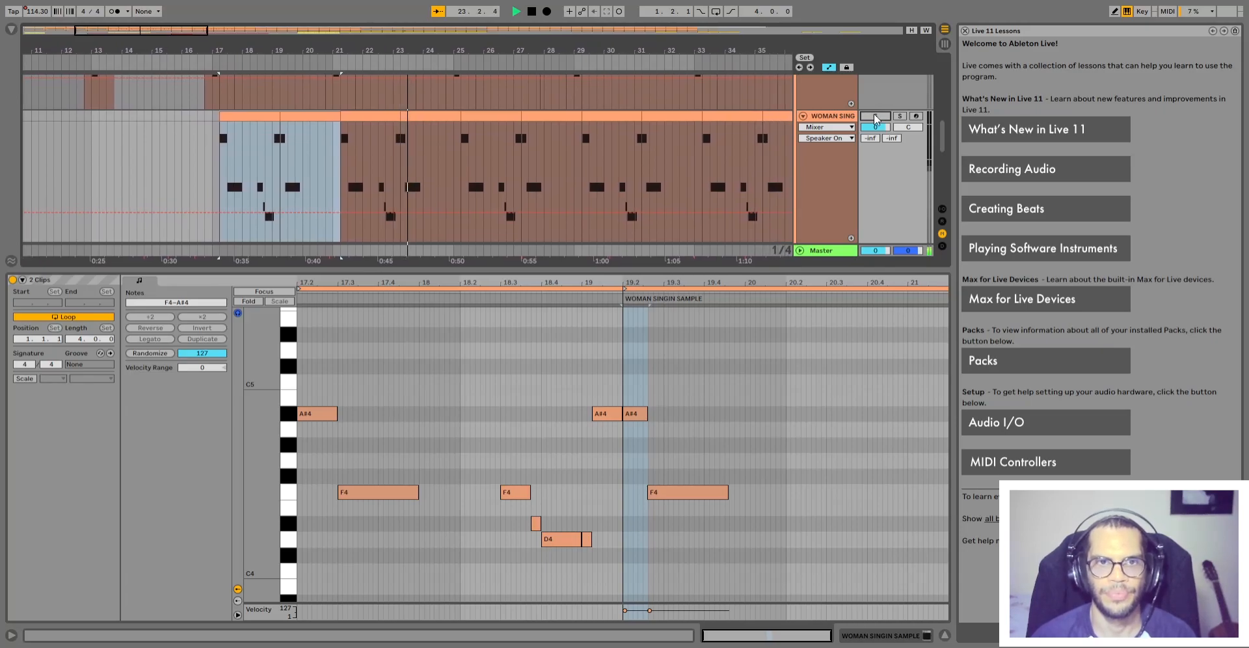
pyautogui.press('space')
pyautogui.click(803, 115)
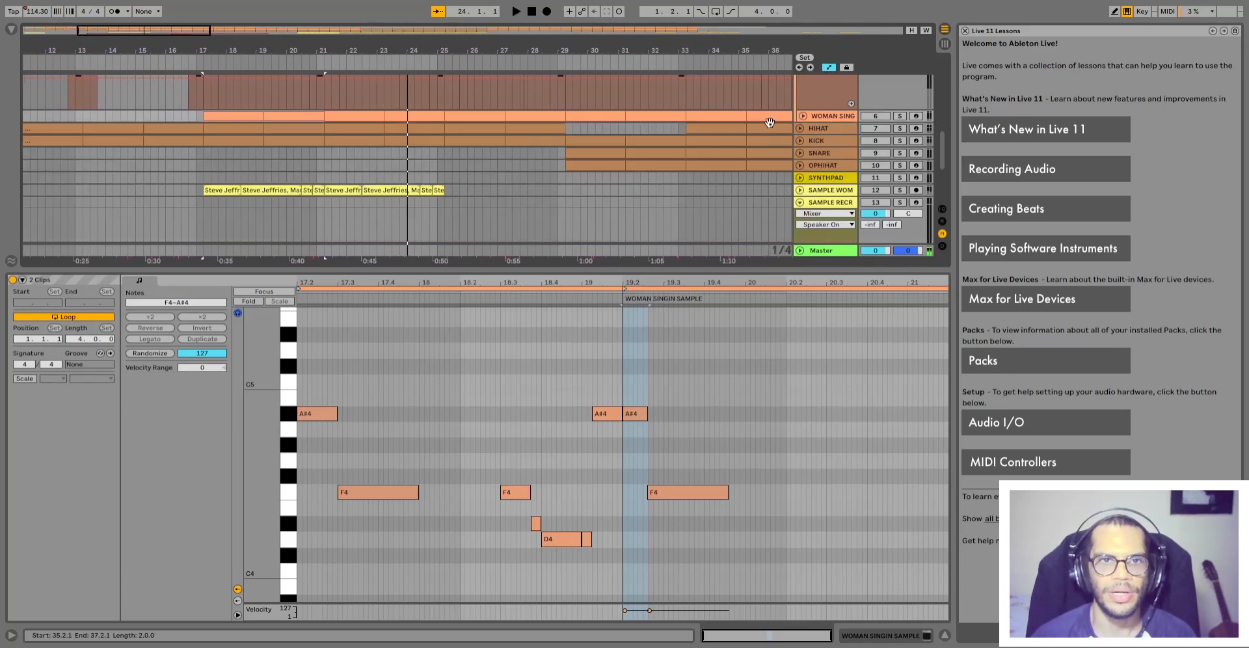
# Select the woman sample and sample recreation clips in the first four bars and play them with both tracks soloed
pyautogui.press('w')
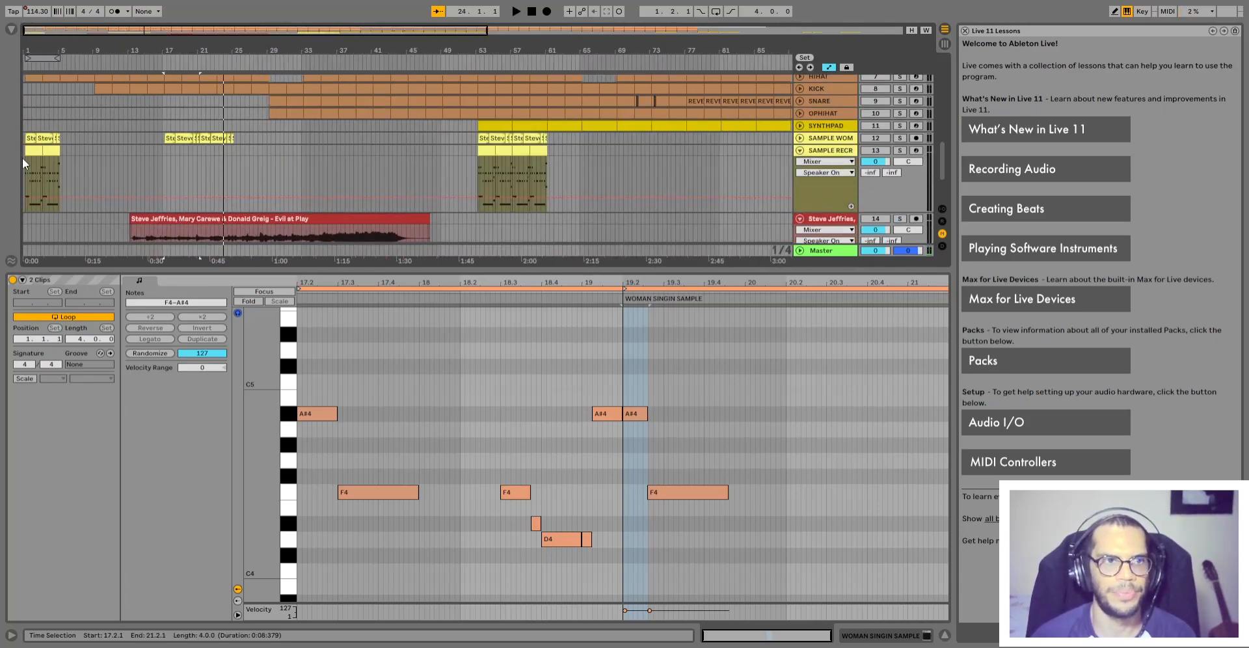
pyautogui.keyDown('shift'); pyautogui.click(33, 153); pyautogui.keyUp('shift')
pyautogui.click(53, 151)
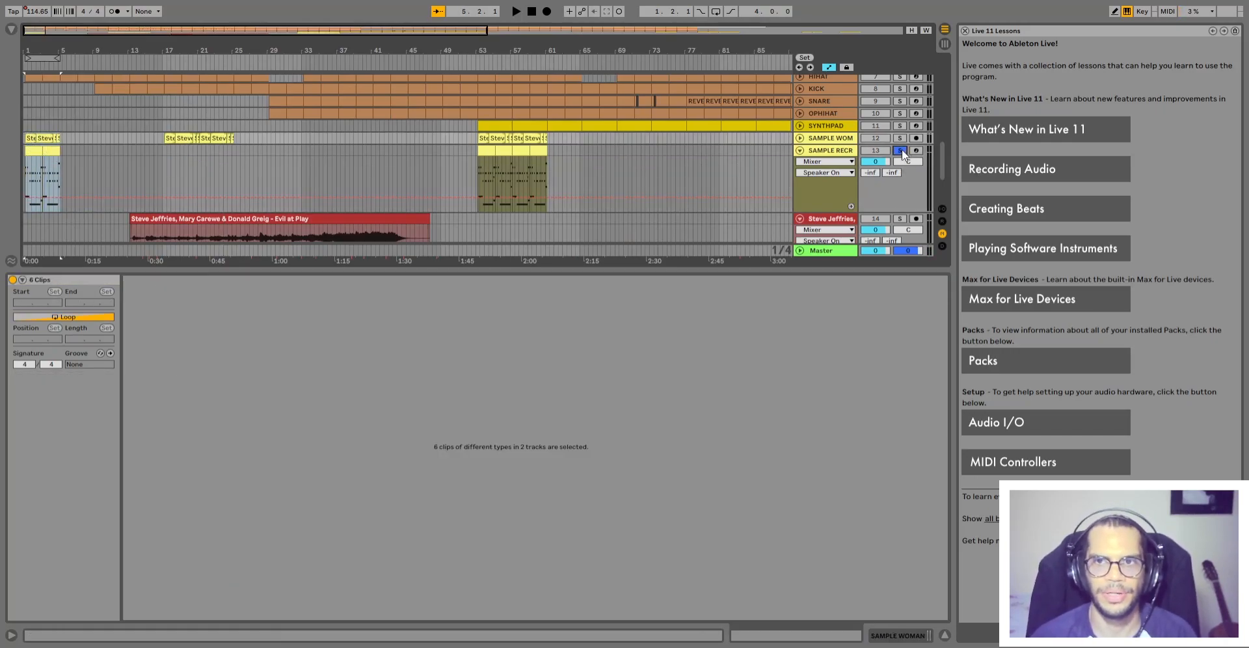
pyautogui.press('space')
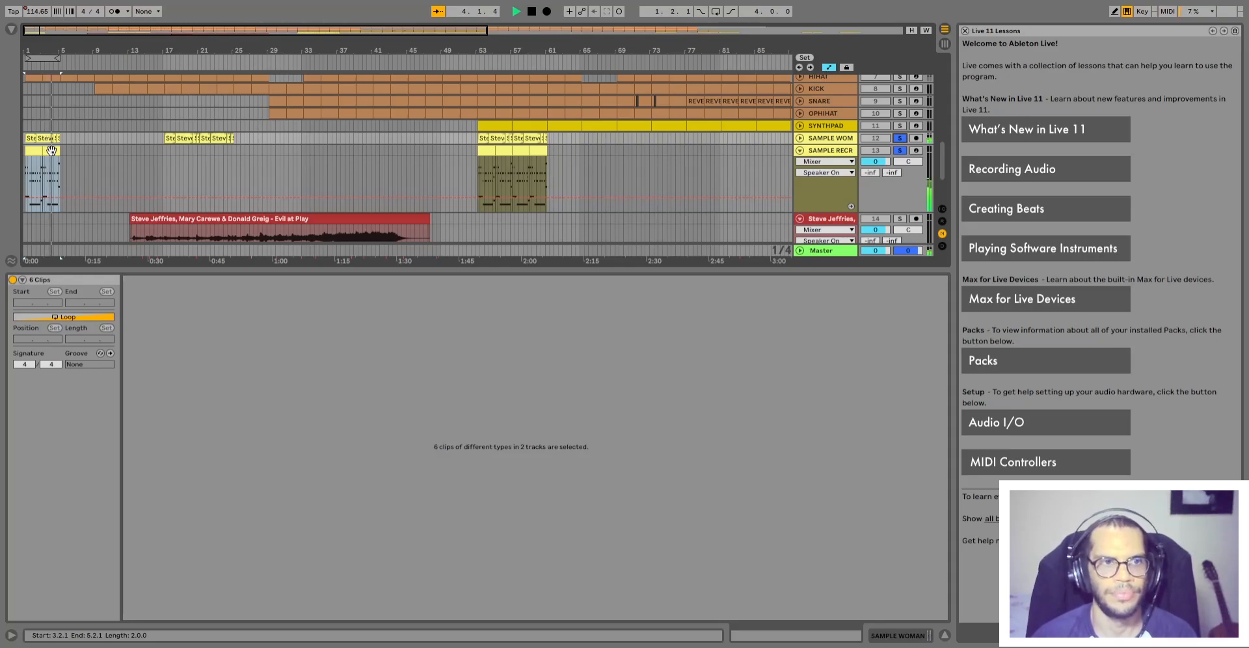
pyautogui.press('space')
# Fold the LITTLE MELODY track in the arrangement
pyautogui.scroll(2, 746, 179)
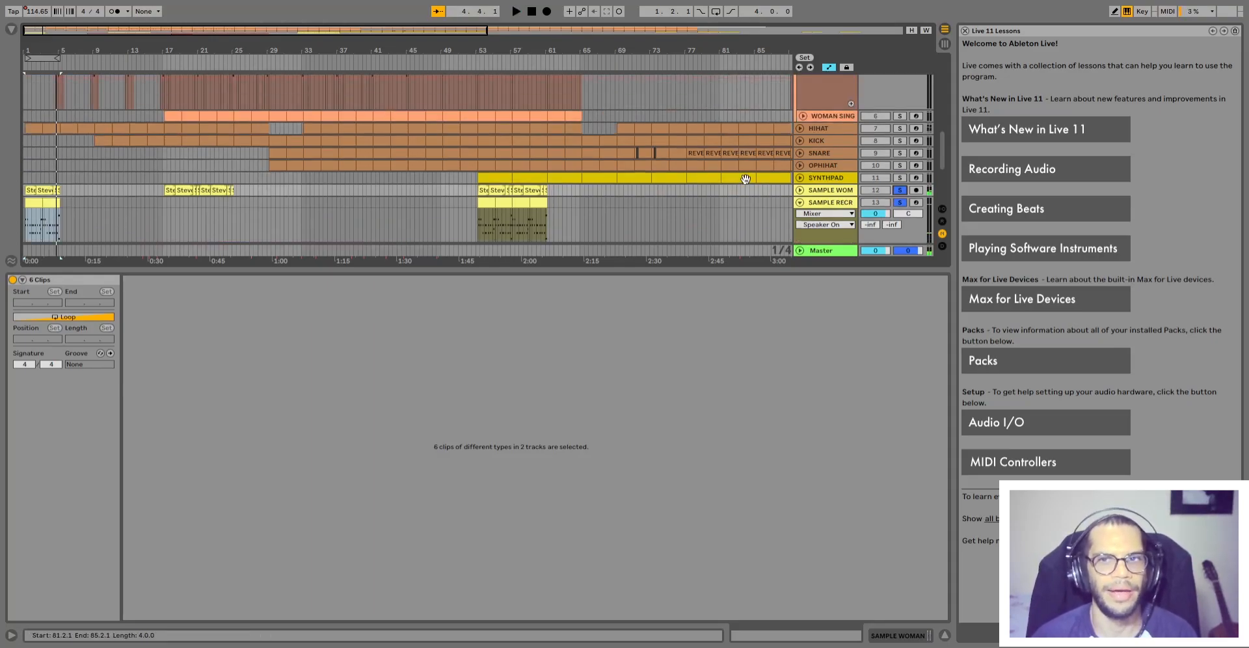
pyautogui.scroll(2, 745, 179)
pyautogui.scroll(2, 850, 174)
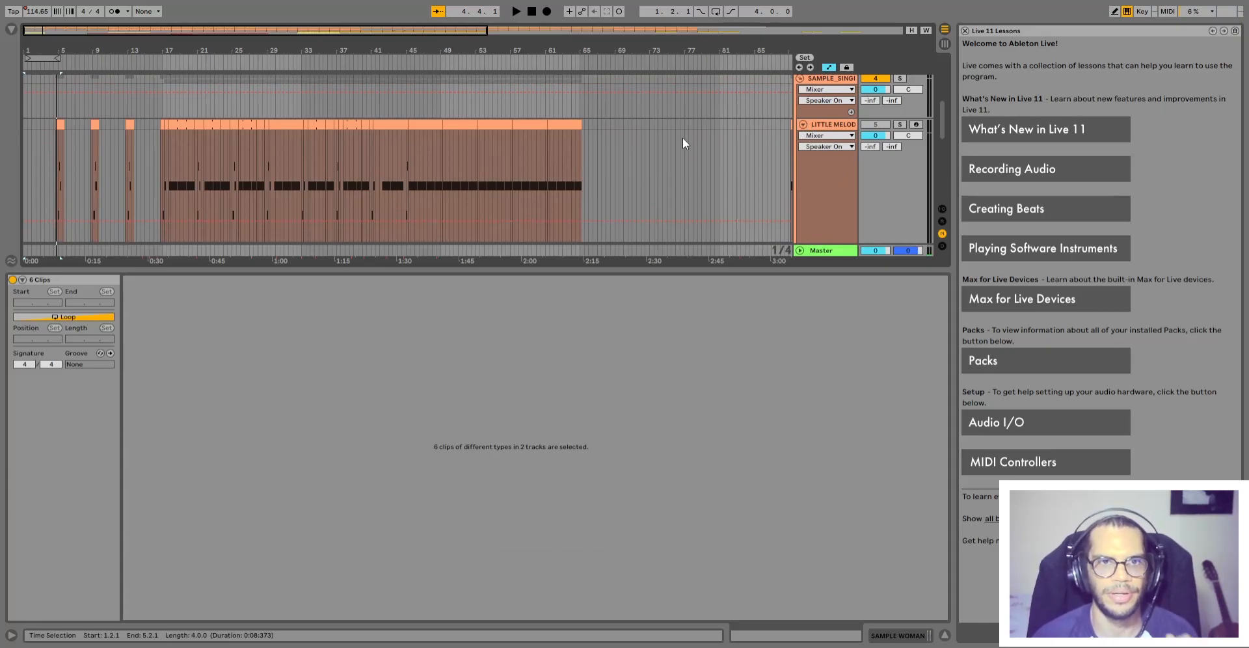
pyautogui.scroll(-2, 682, 138)
pyautogui.scroll(2, 696, 152)
pyautogui.click(803, 124)
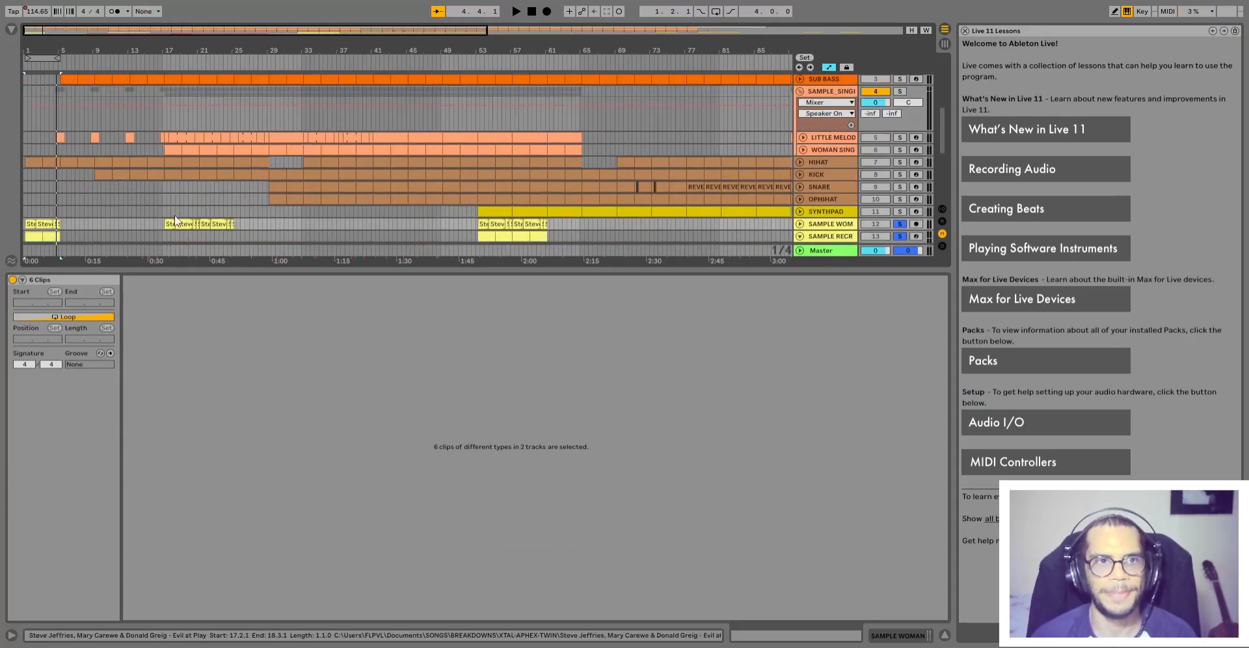
# Unfold the KICK and HIHAT tracks to show their note patterns
pyautogui.click(799, 174)
pyautogui.scroll(-2, 790, 178)
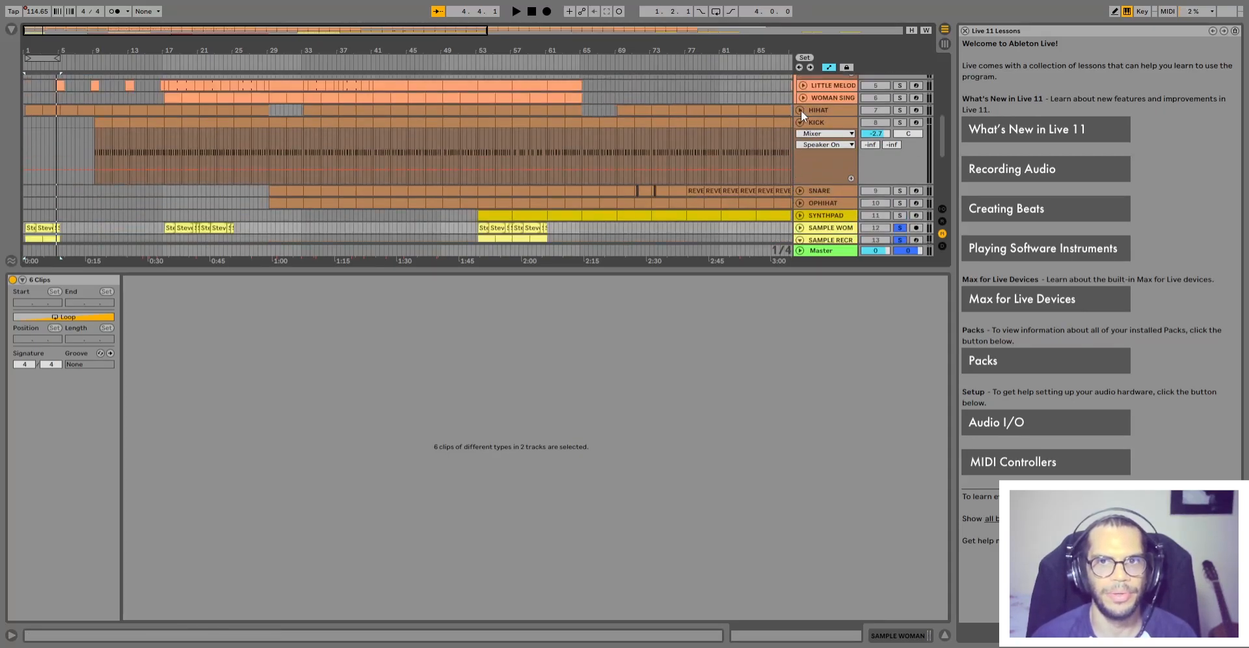
pyautogui.click(800, 110)
pyautogui.scroll(1, 150, 133)
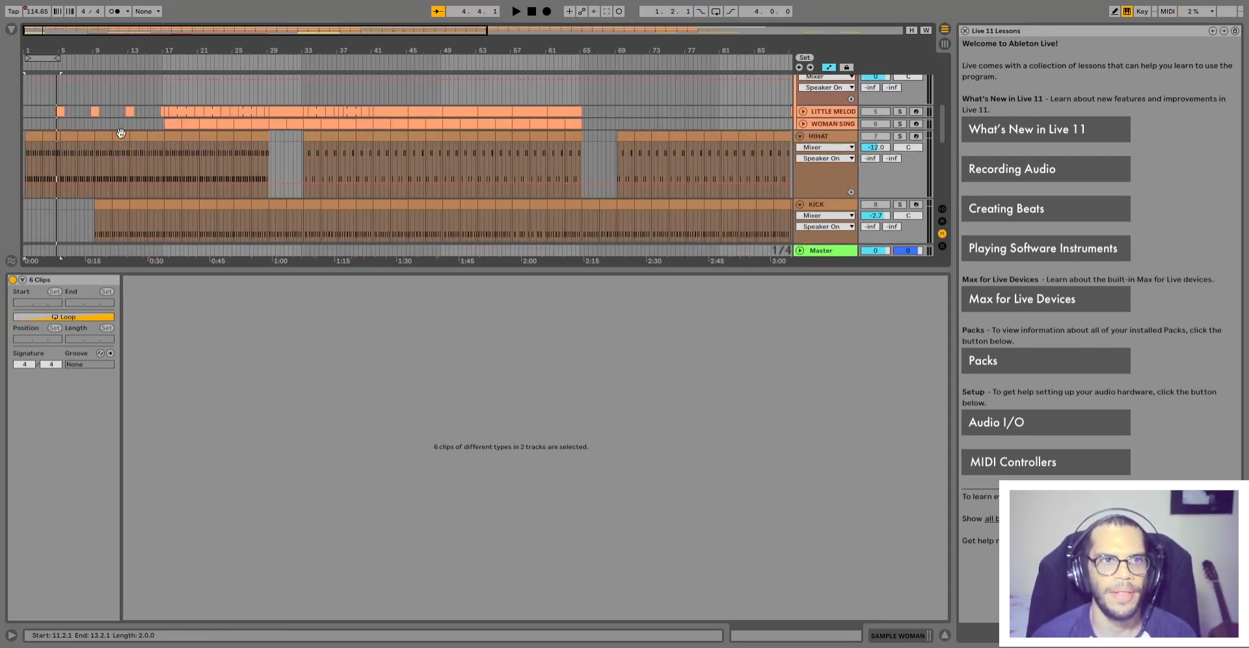
# Select the seven HIHAT clips from bar 15 up to the gap at bar 29
pyautogui.click(121, 133)
pyautogui.click(265, 137)
pyautogui.keyDown('shift'); pyautogui.click(150, 138); pyautogui.keyUp('shift')
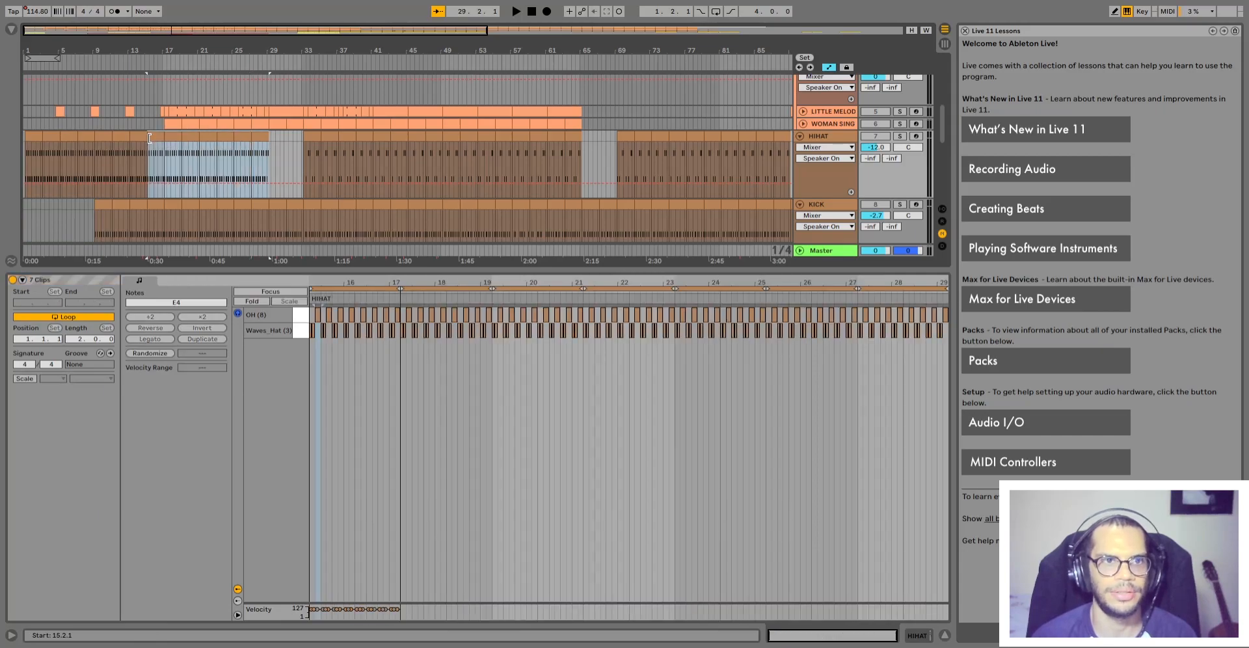
# Select the WOMAN SINGIN SAMPLE clips from bar 17 to bar 29 to examine their notes
pyautogui.click(170, 124)
pyautogui.keyDown('shift'); pyautogui.click(256, 124); pyautogui.keyUp('shift')
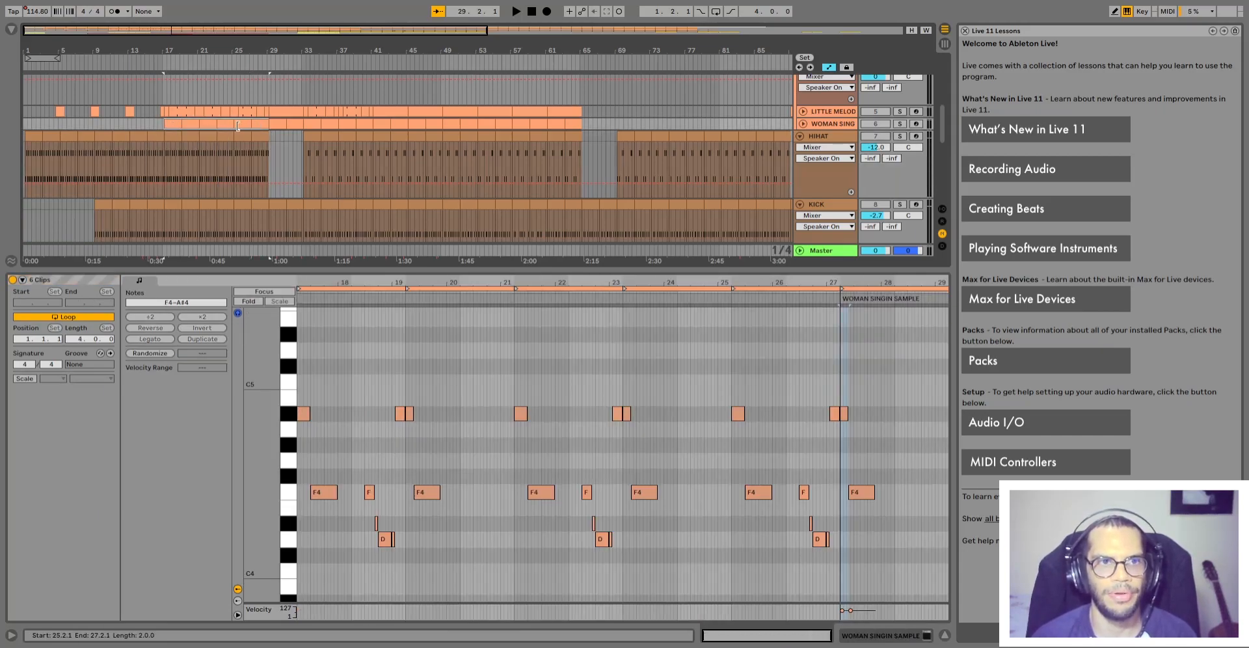
pyautogui.click(179, 123)
pyautogui.keyDown('shift'); pyautogui.click(239, 125); pyautogui.keyUp('shift')
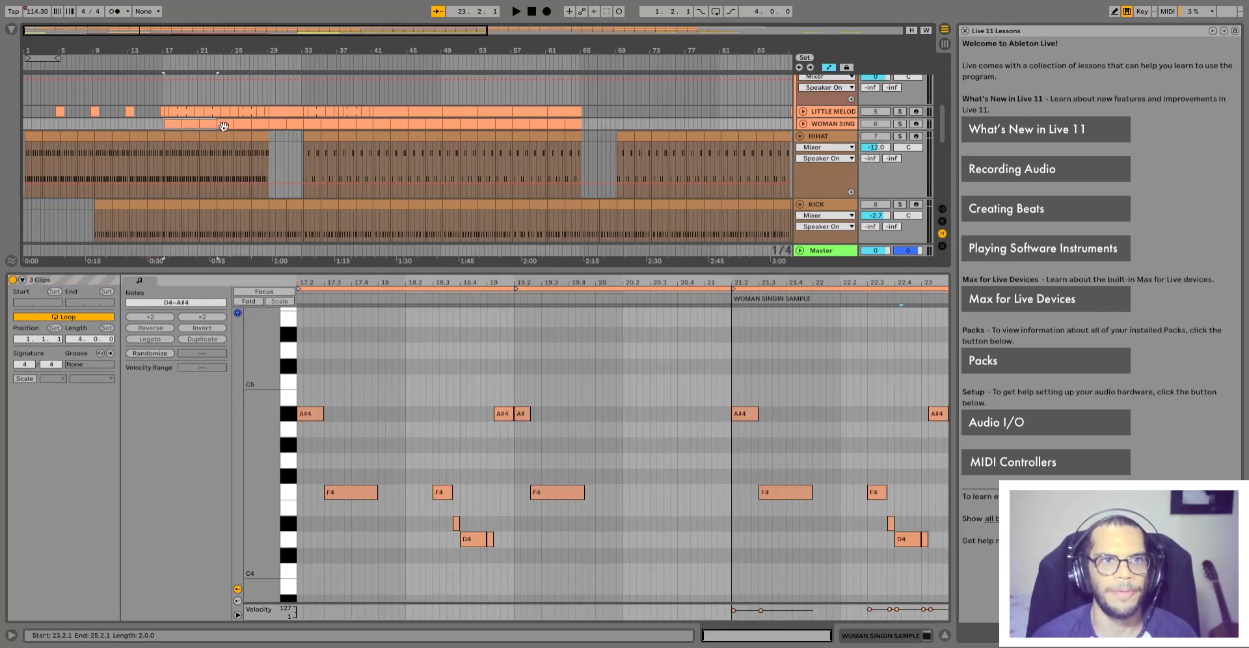
pyautogui.click(189, 124)
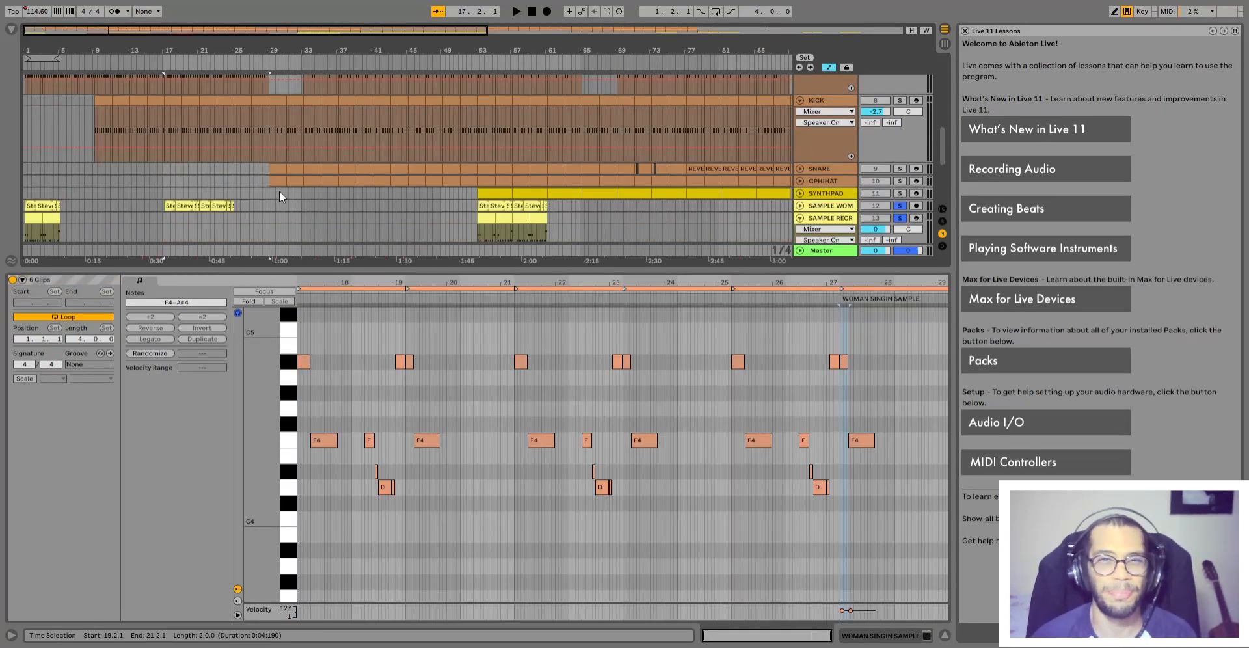
pyautogui.scroll(5, 229, 195)
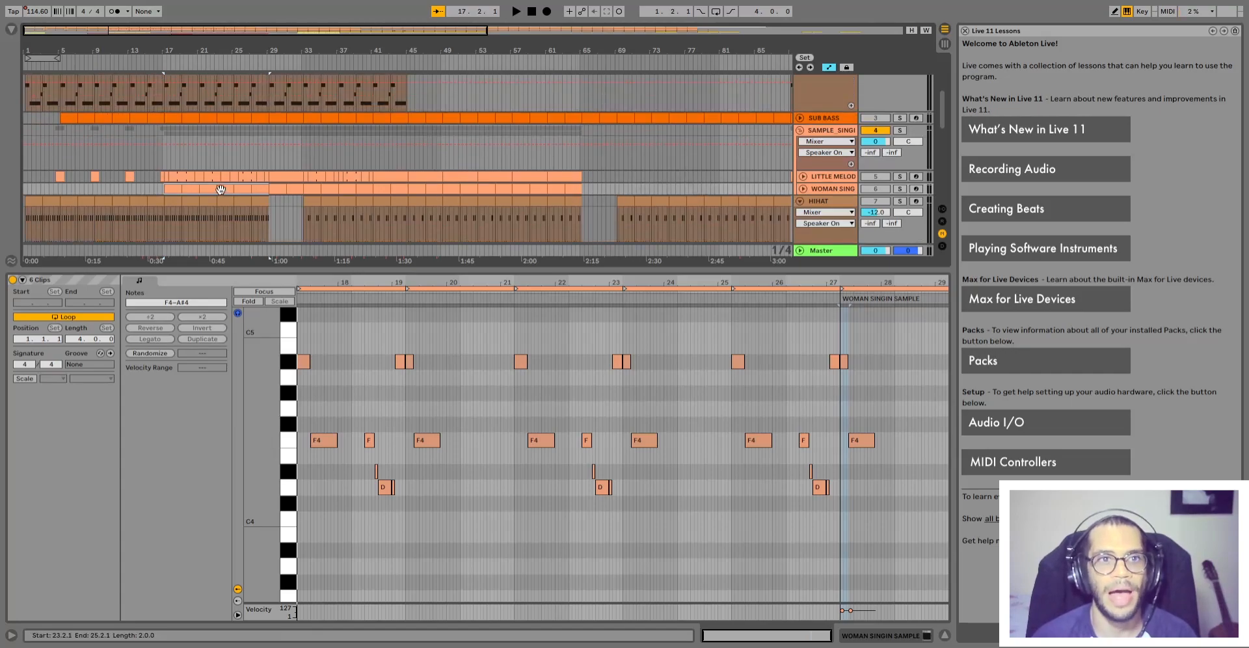
pyautogui.scroll(-4, 221, 190)
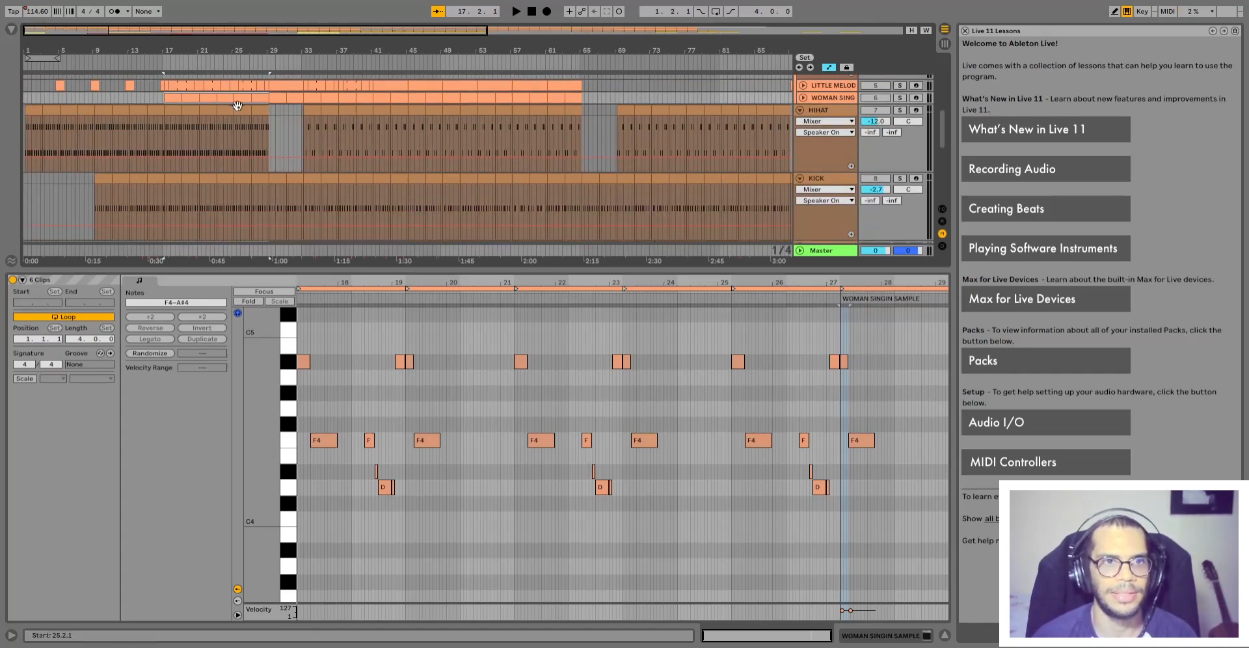
# Select the hi-hat section starting at bar 25 and play the arrangement from there
pyautogui.click(238, 109)
pyautogui.click(238, 100)
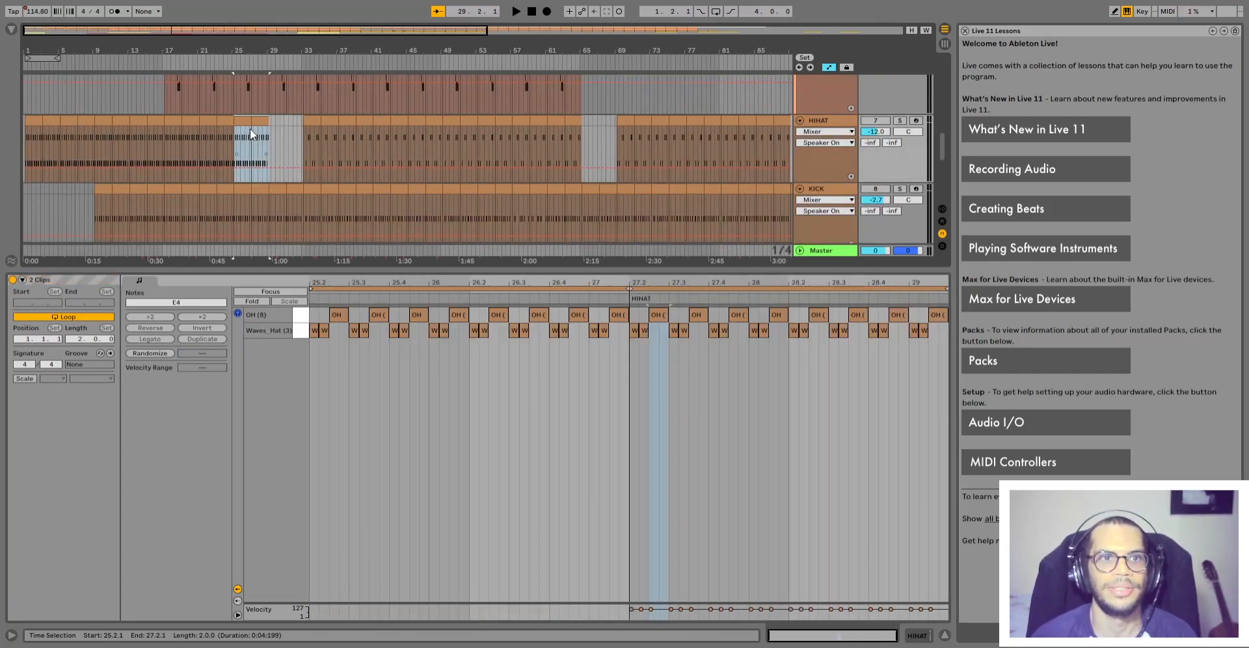
pyautogui.click(232, 144)
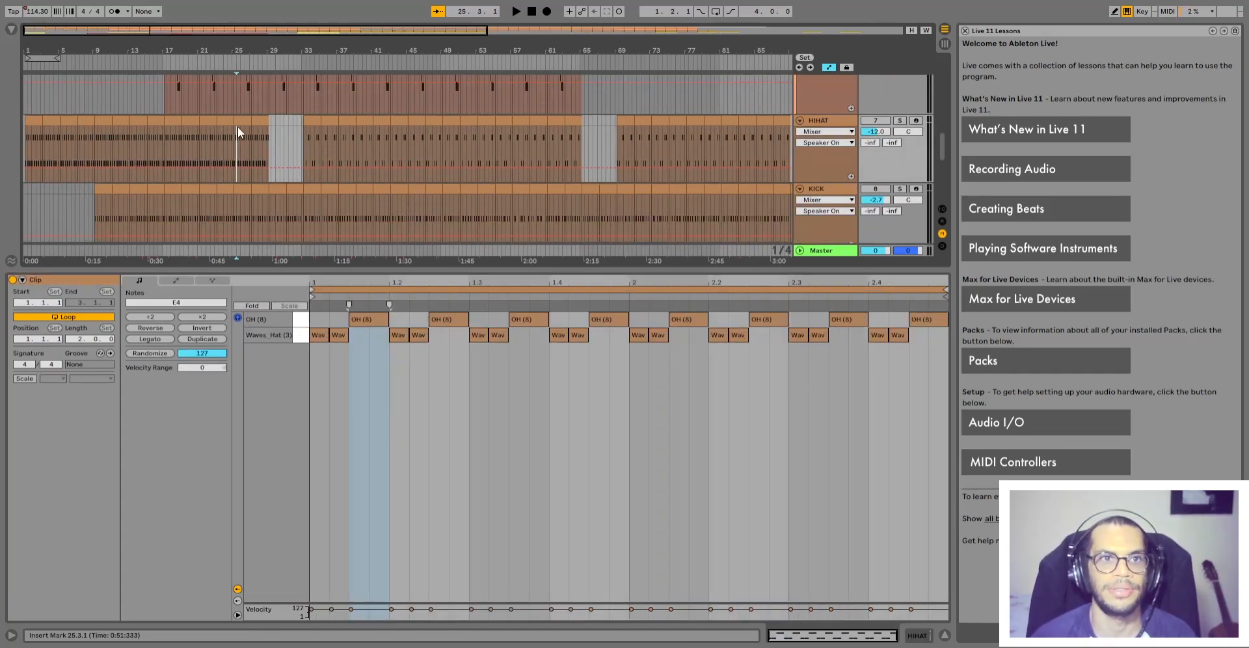
pyautogui.moveTo(238, 128); pyautogui.dragTo(252, 150)
pyautogui.click(223, 149)
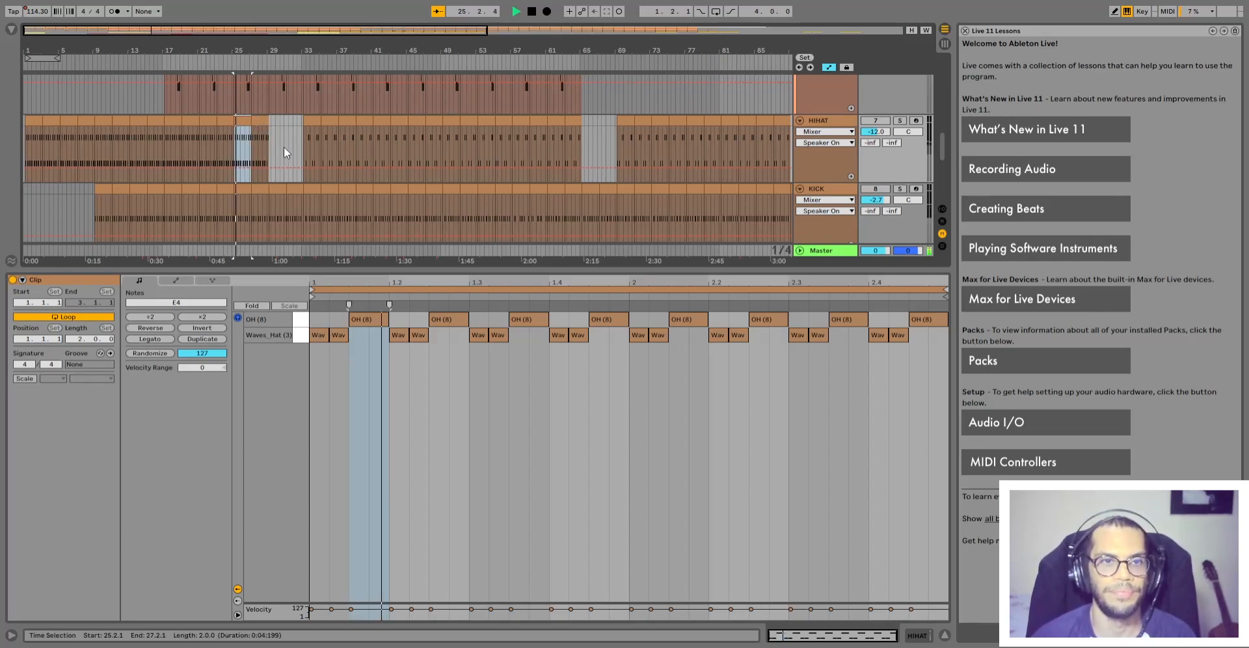
pyautogui.click(284, 146)
pyautogui.press('space')
# Listen through the hi-hat gap between bars 29 and 33 while examining the vocal, kick and snare tracks
pyautogui.scroll(-2, 283, 147)
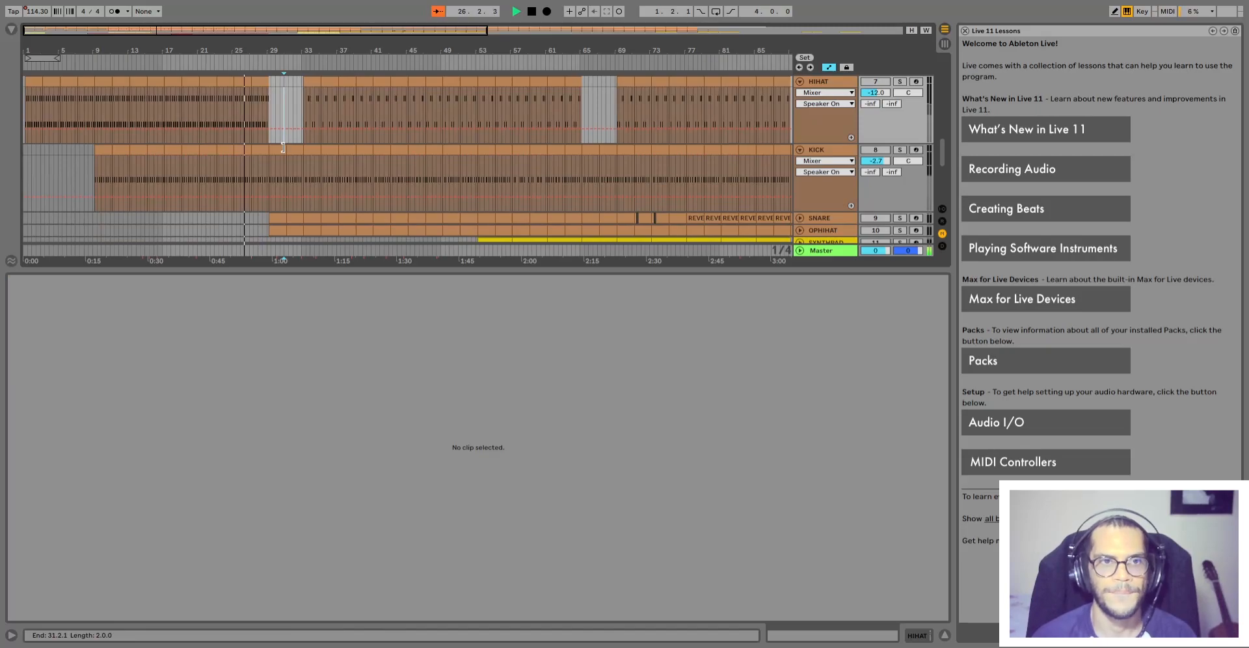
pyautogui.click(288, 152)
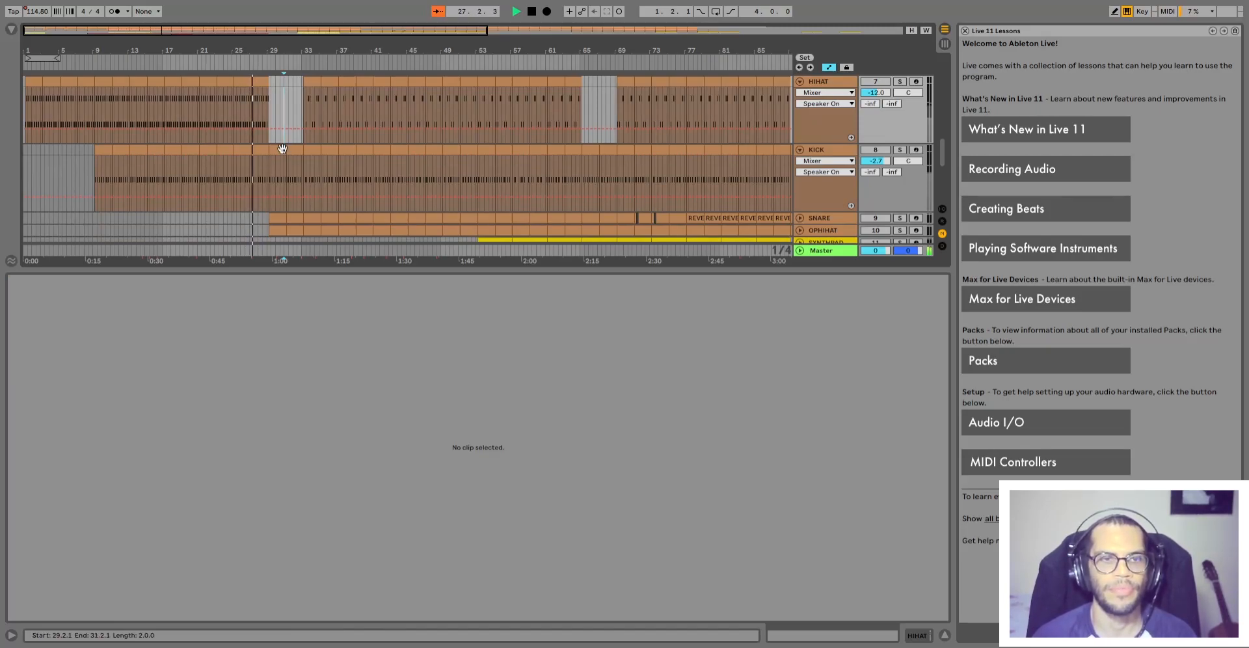
pyautogui.scroll(-1, 290, 160)
pyautogui.scroll(1, 311, 198)
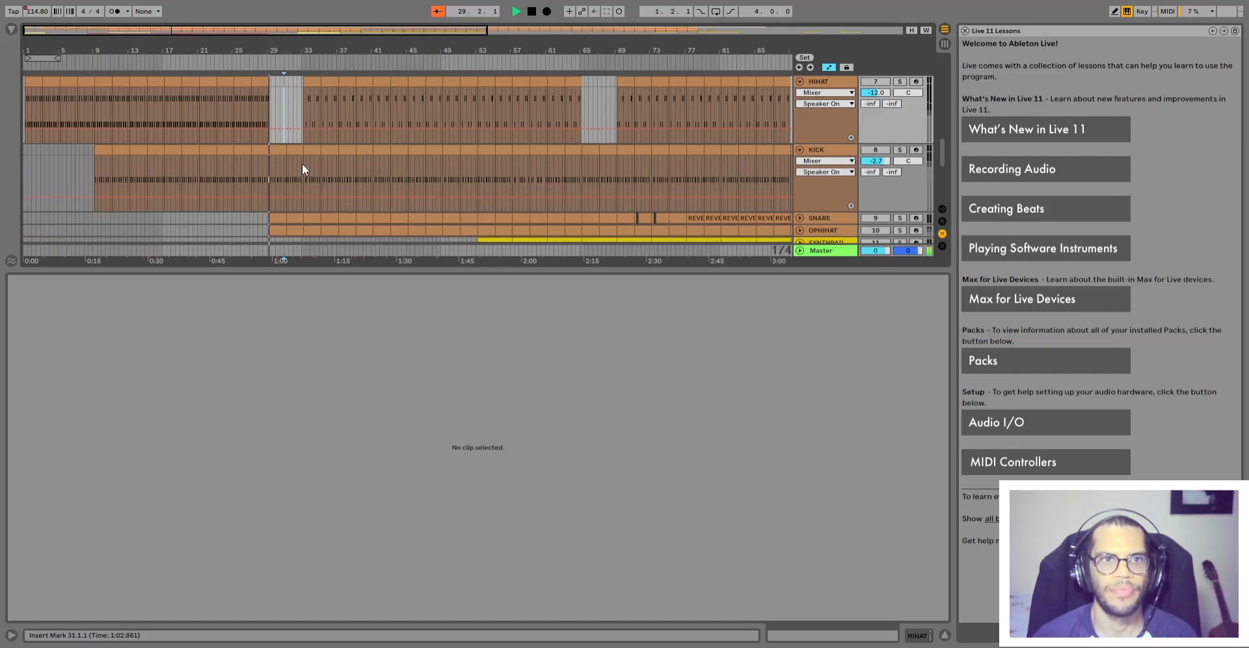
pyautogui.scroll(1, 302, 163)
pyautogui.scroll(3, 302, 162)
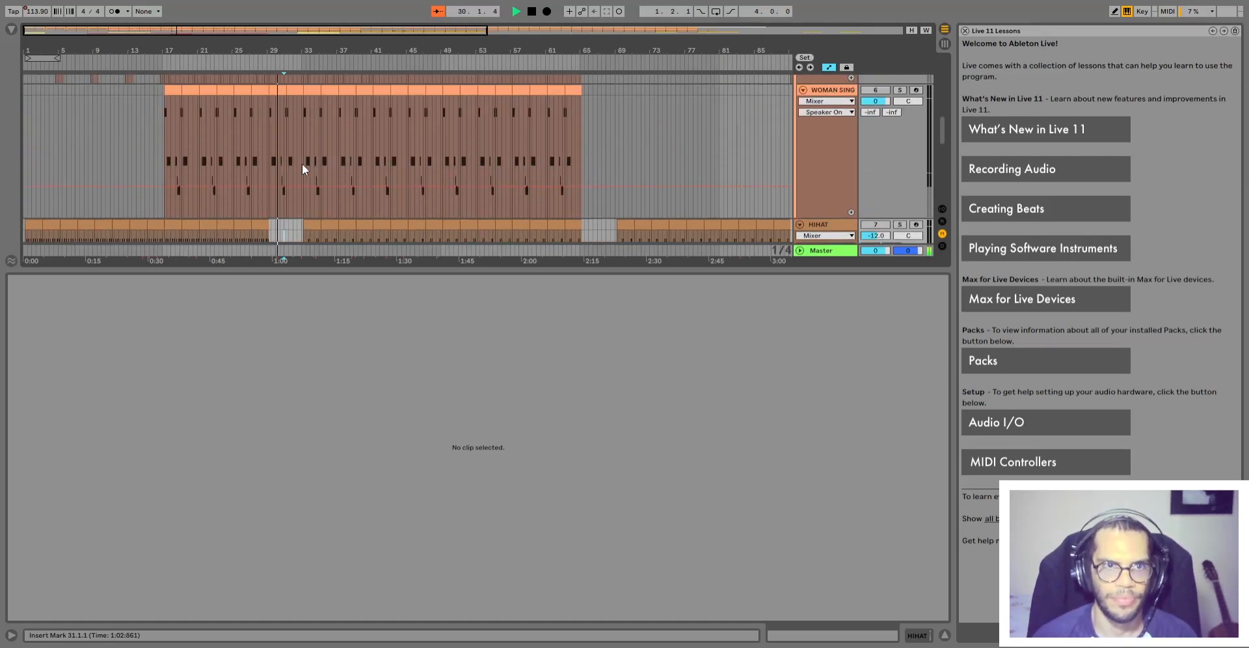
pyautogui.scroll(-3, 301, 164)
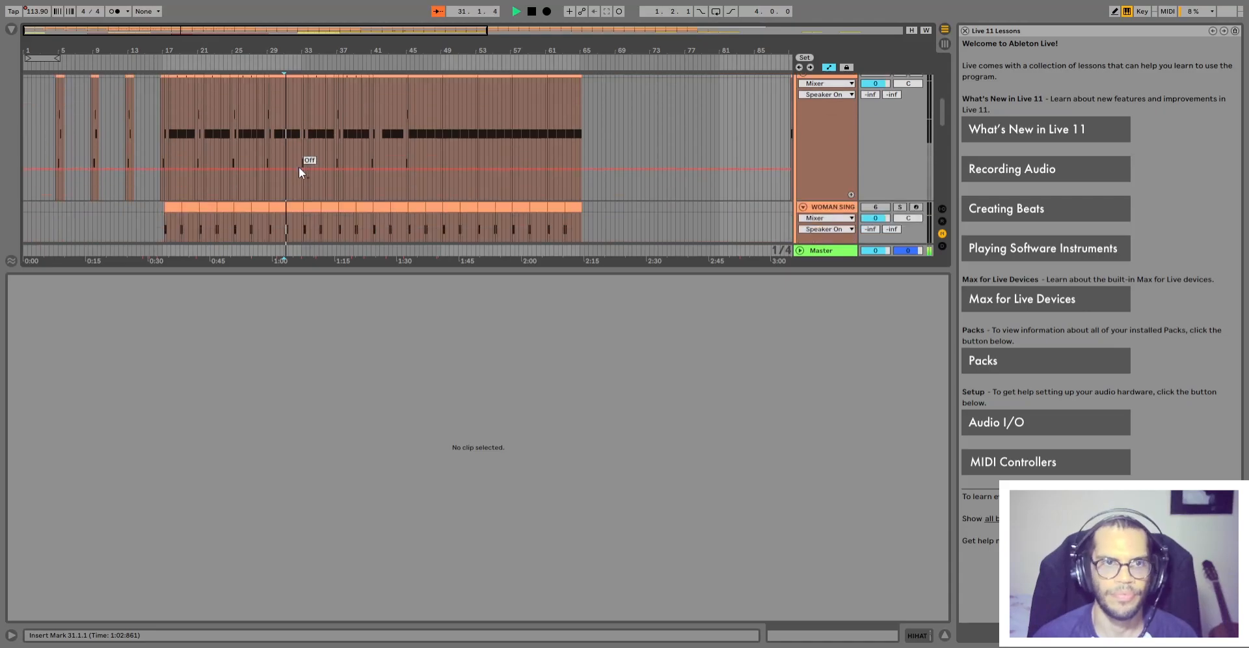
pyautogui.scroll(-3, 290, 185)
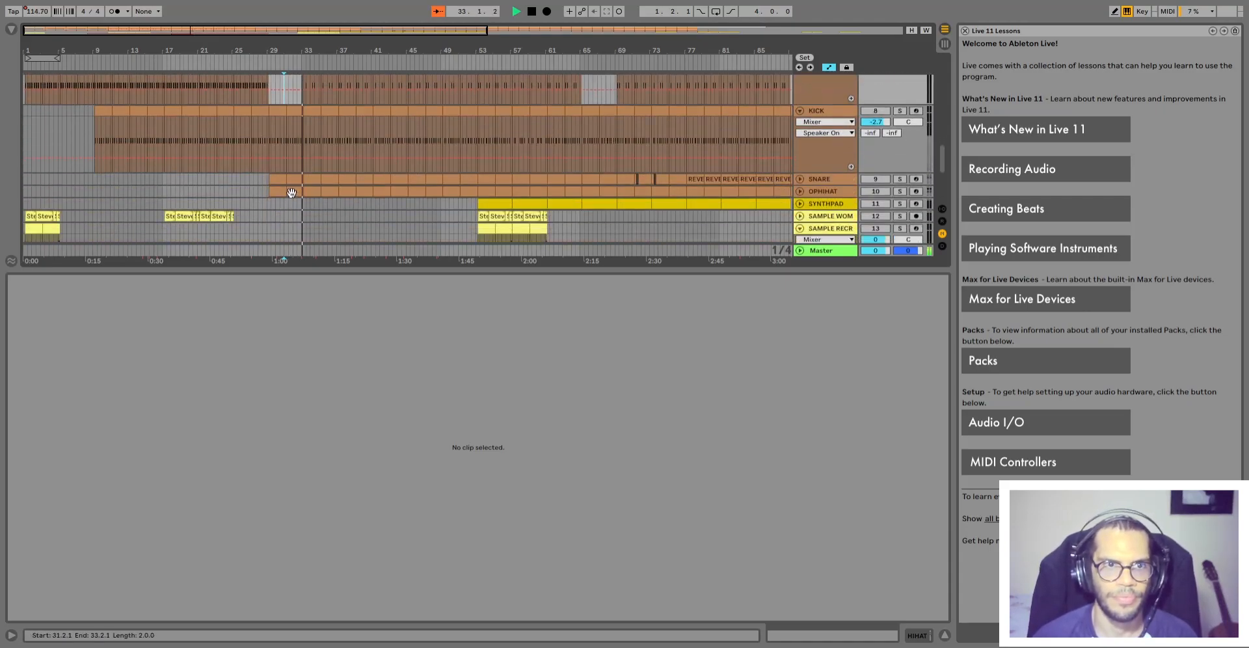
# Select the SNARE and OPHIHAT clips between bars 29 and 33 and unfold both tracks
pyautogui.click(291, 193)
pyautogui.keyDown('shift'); pyautogui.click(277, 180); pyautogui.keyUp('shift')
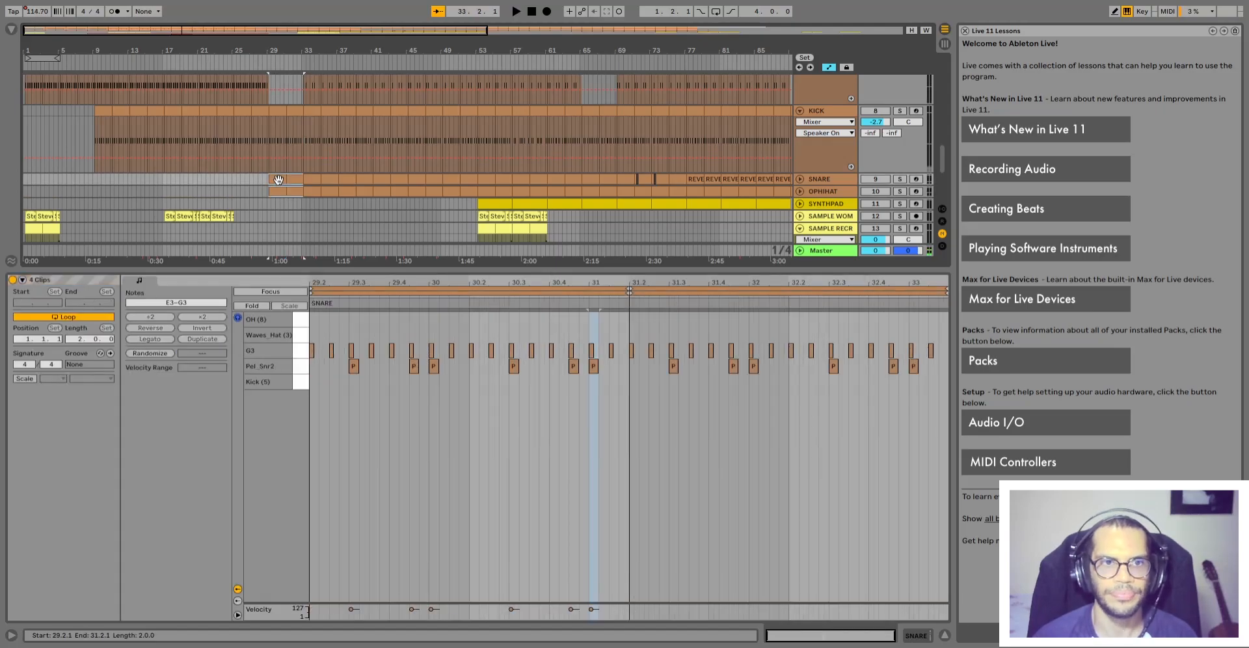
pyautogui.click(798, 177)
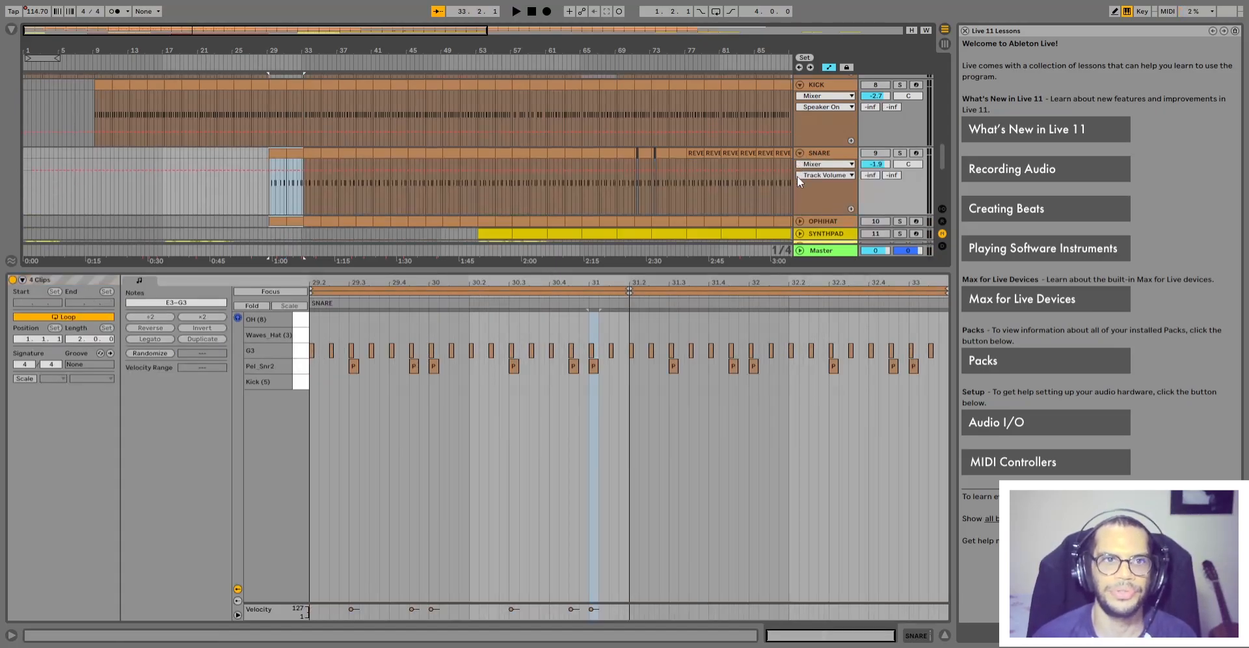
pyautogui.click(799, 223)
pyautogui.scroll(-3, 799, 223)
pyautogui.scroll(5, 798, 224)
# Select only the two snare clips between bars 29 and 33 to show their notes
pyautogui.click(276, 178)
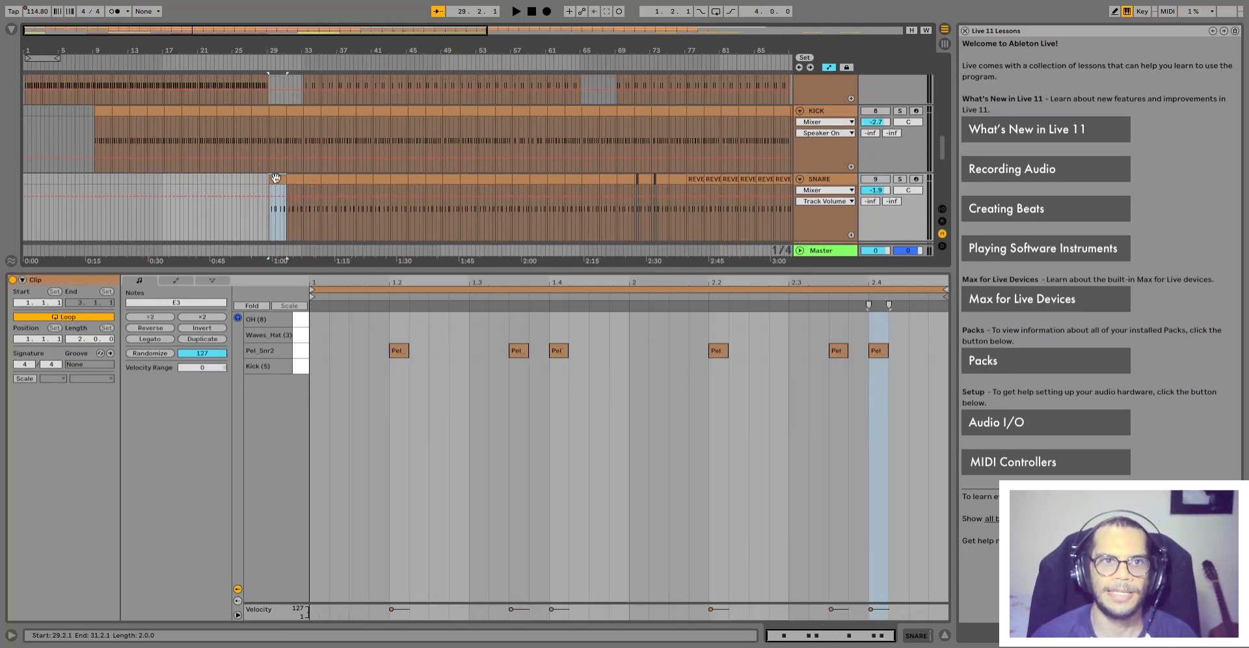
pyautogui.keyDown('shift'); pyautogui.click(307, 180); pyautogui.keyUp('shift')
pyautogui.scroll(2, 317, 220)
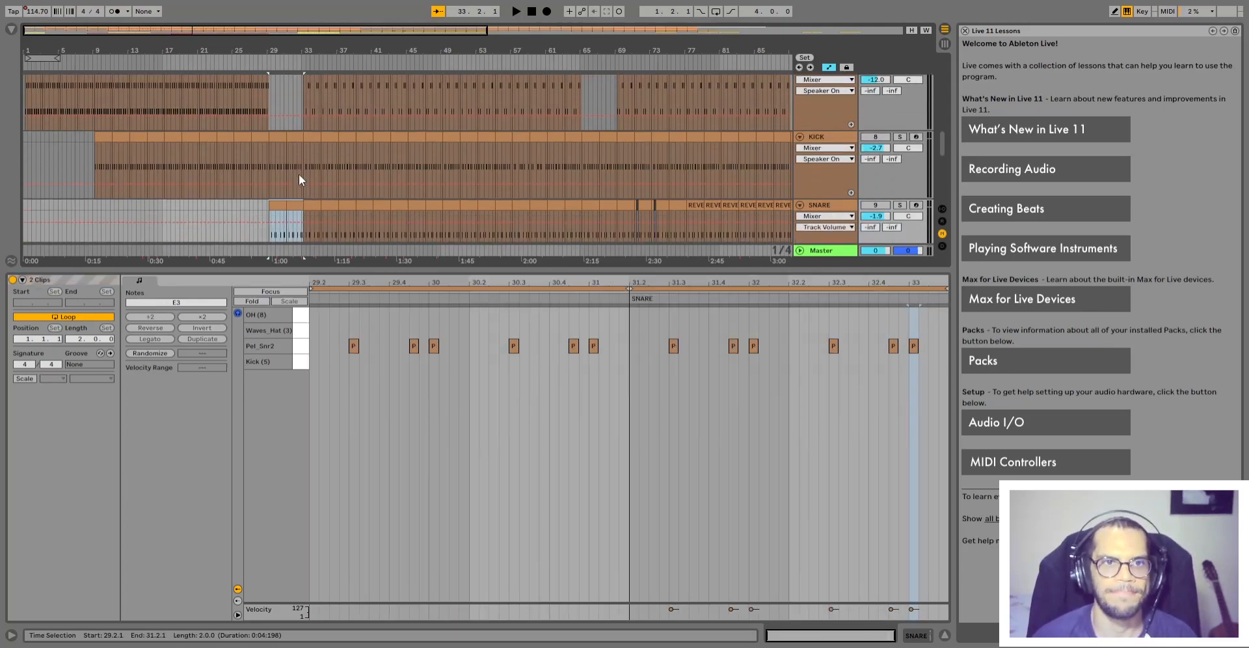
pyautogui.scroll(-2, 333, 182)
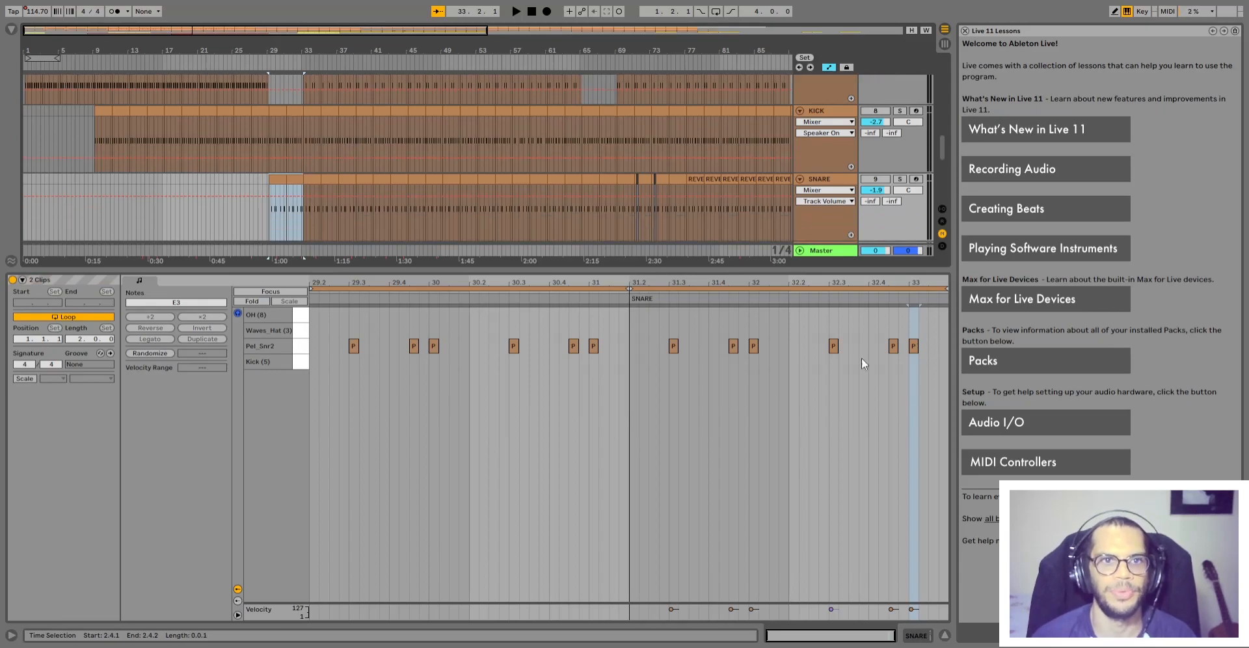
# Hide the clip detail view and zoom the arrangement in on the two snare clips starting at bar 29
pyautogui.click(945, 635)
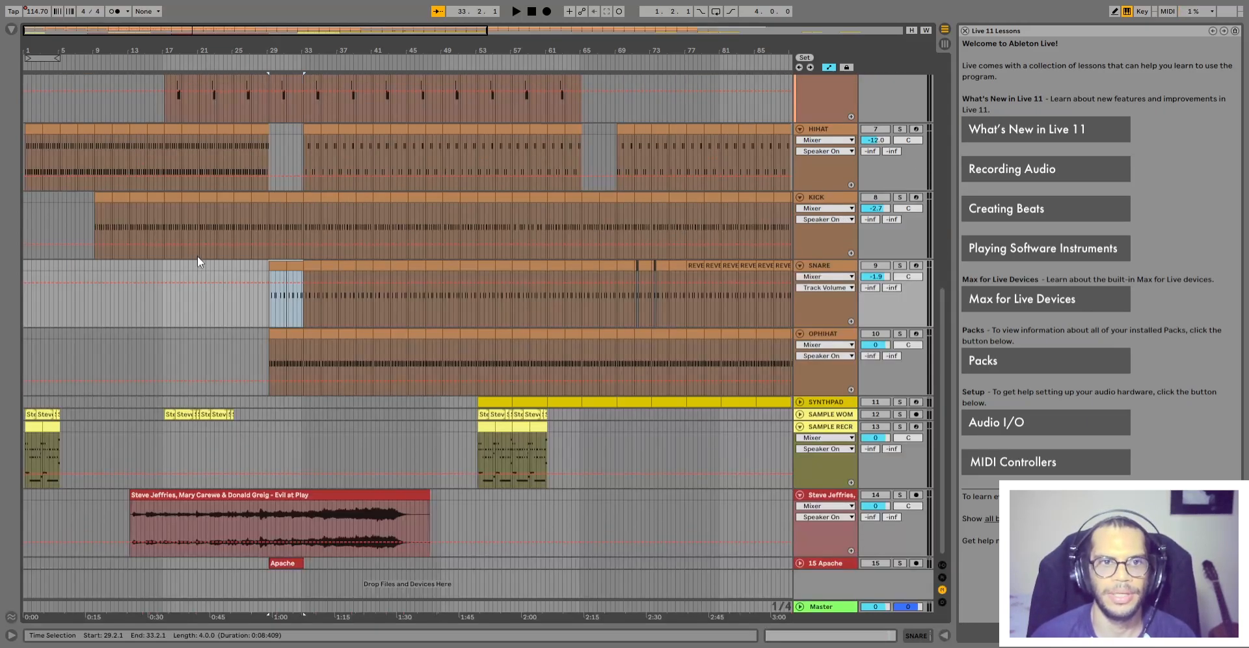
pyautogui.press('z')
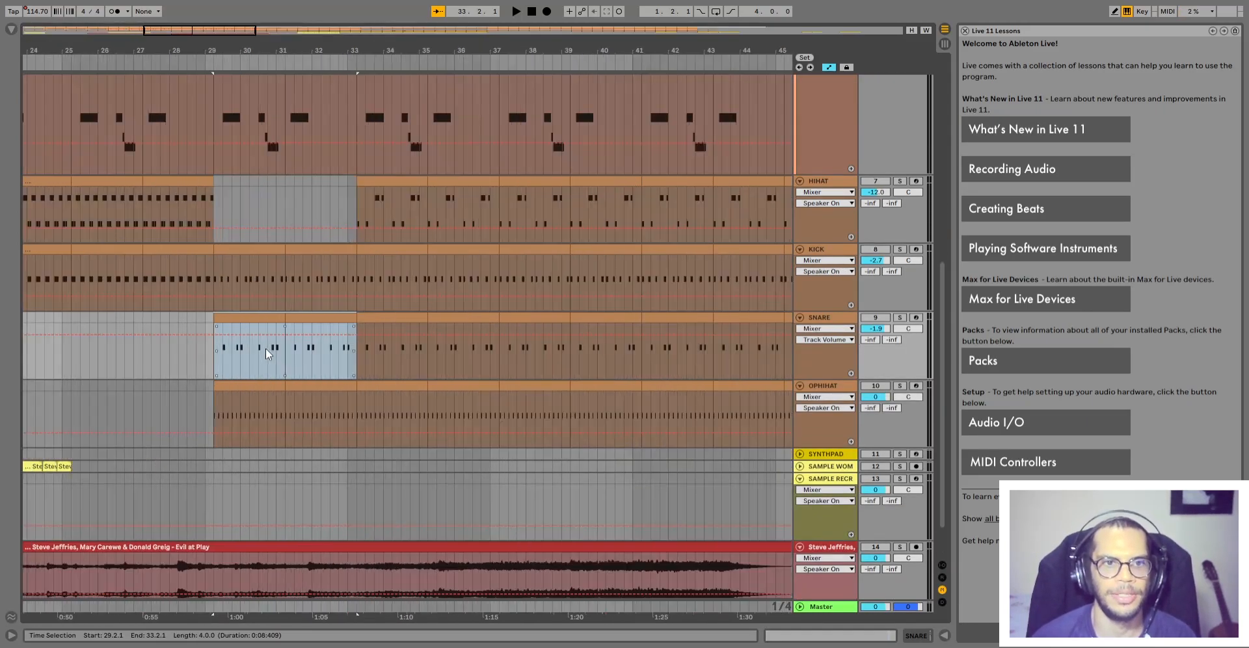
pyautogui.press('+')
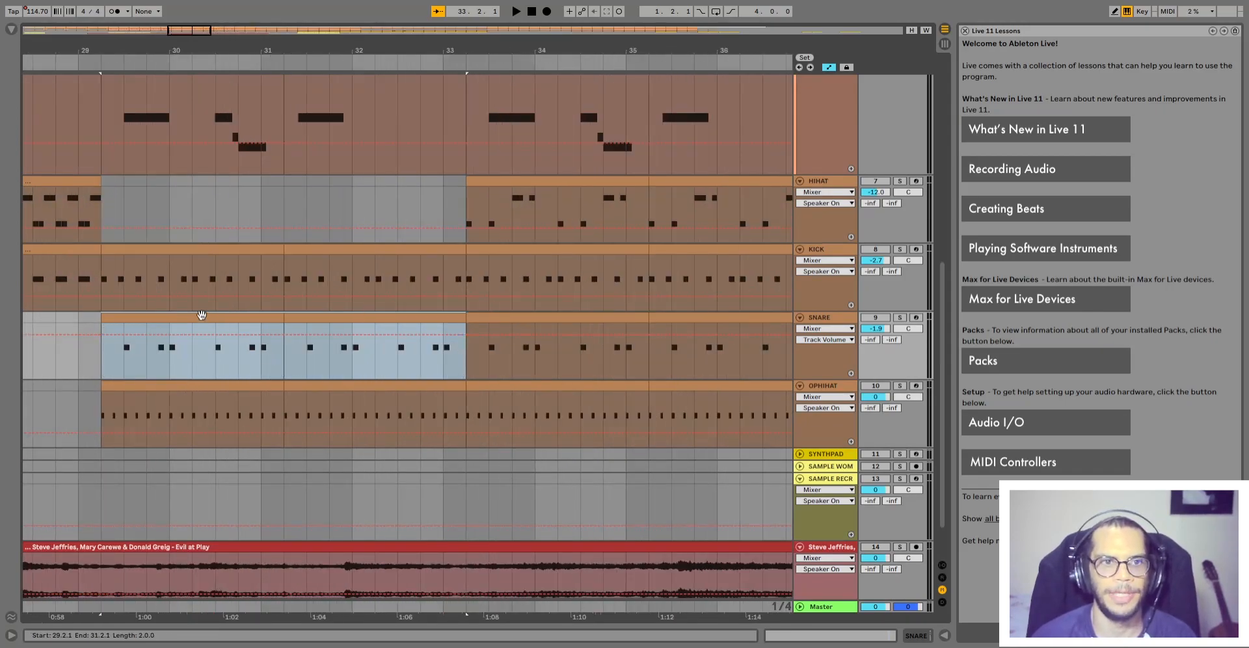
pyautogui.click(202, 314)
pyautogui.keyDown('shift'); pyautogui.click(379, 319); pyautogui.keyUp('shift')
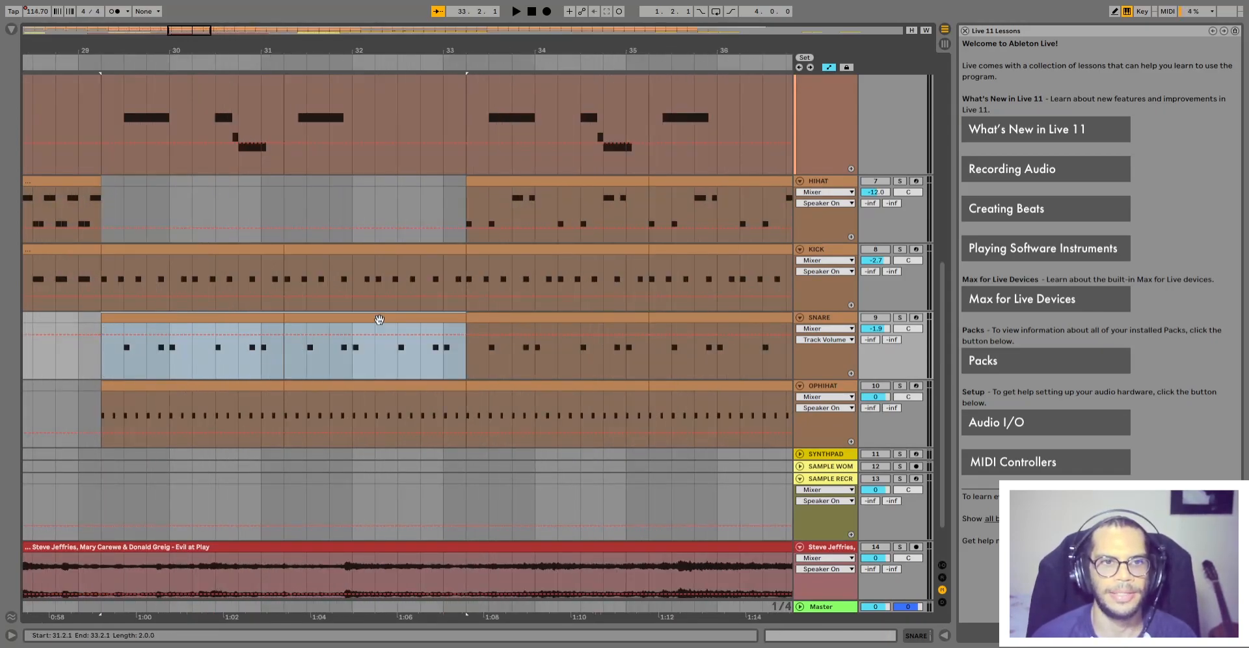
# Unfold the Apache track and select its audio clip
pyautogui.scroll(-2, 352, 357)
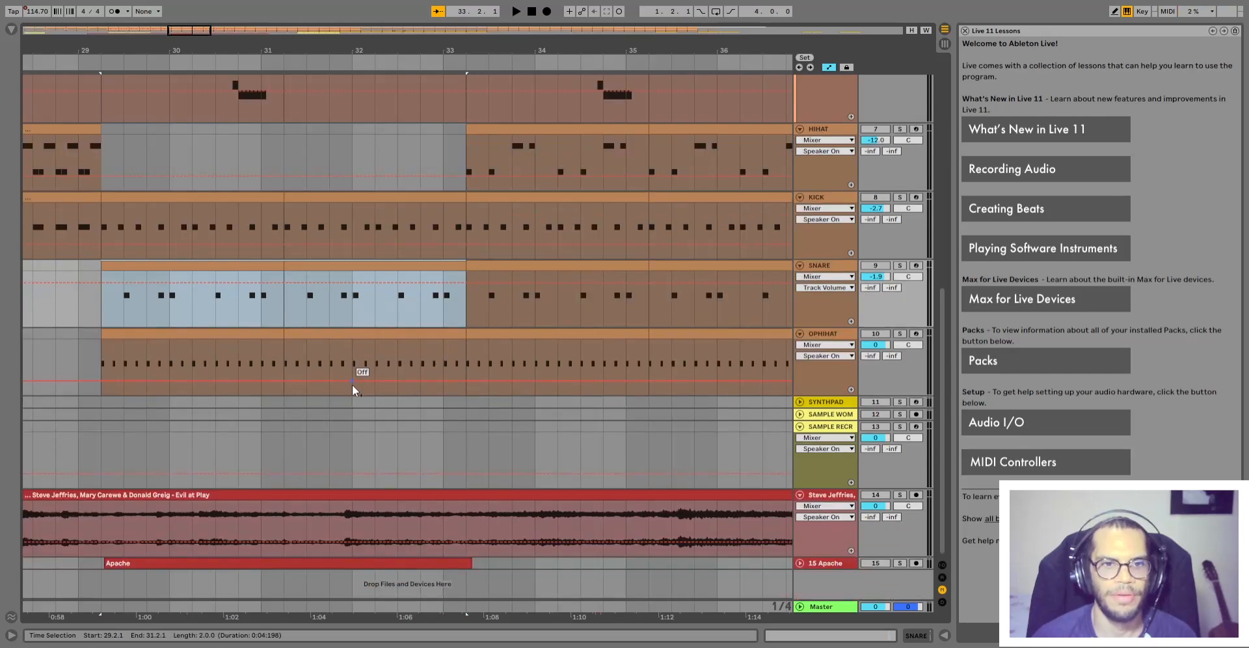
pyautogui.click(828, 564)
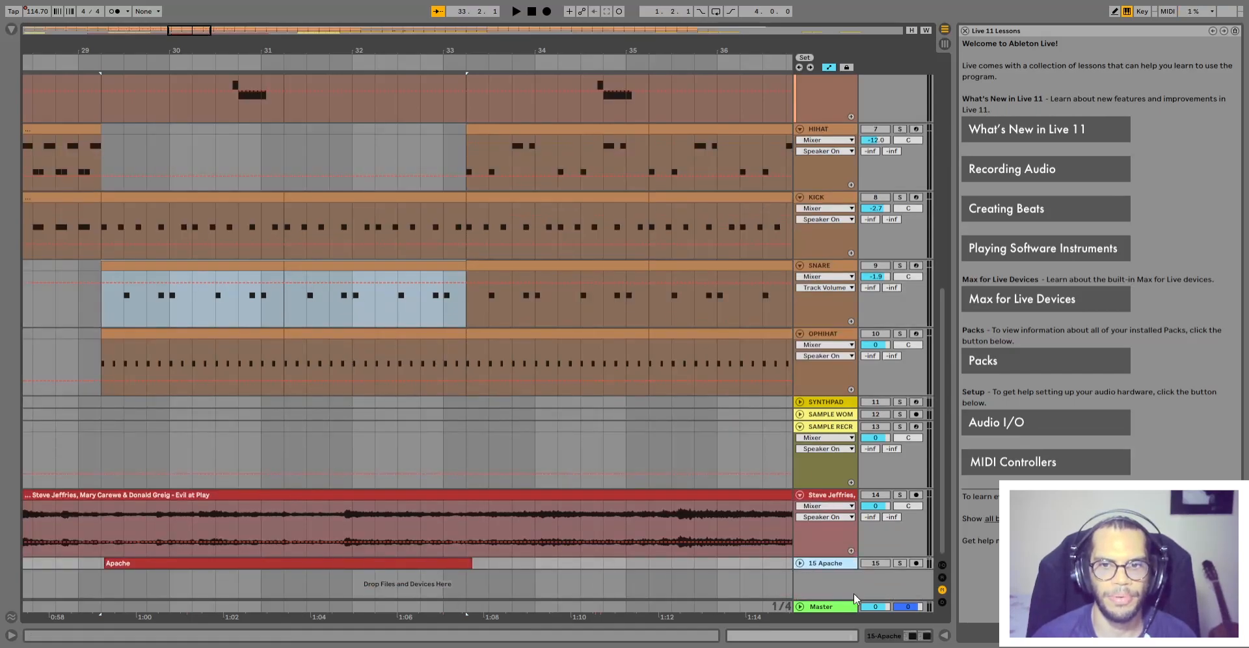
pyautogui.click(803, 563)
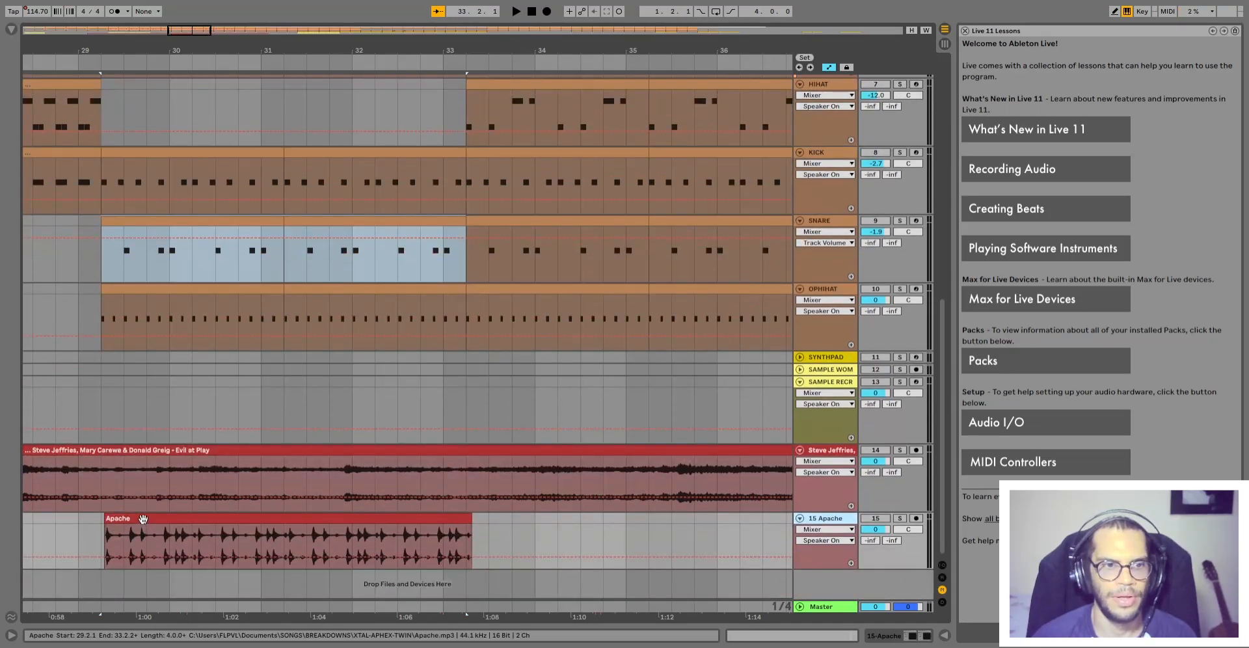
pyautogui.click(143, 518)
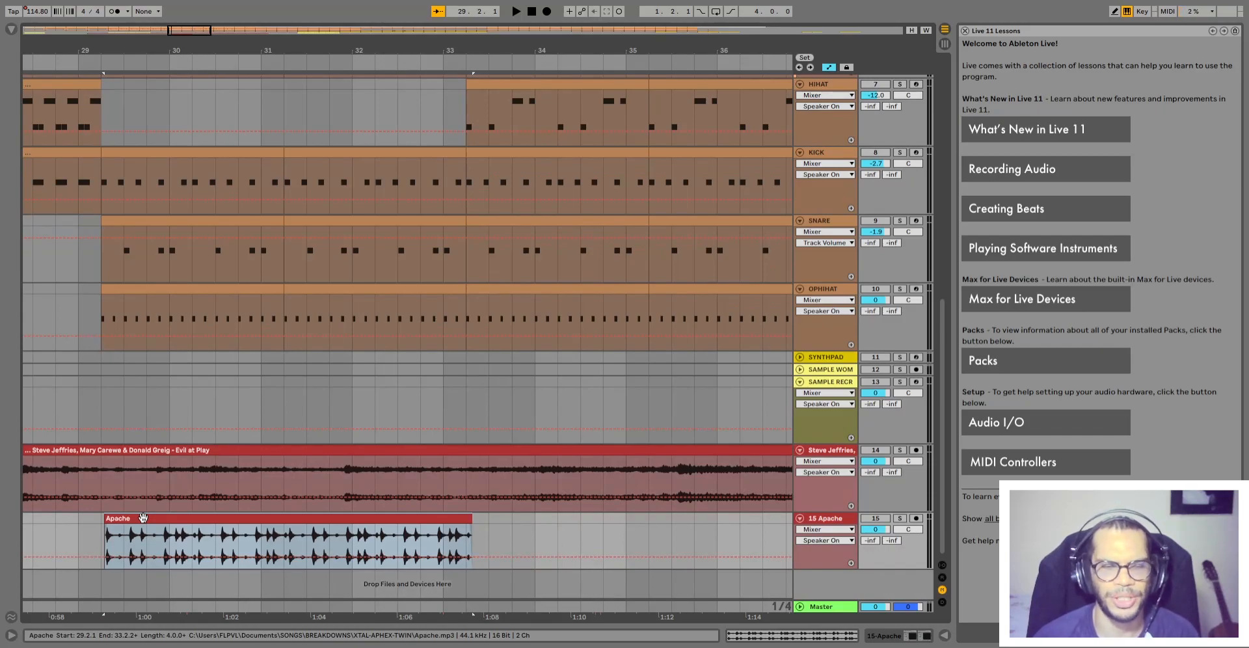
# Play the Apache drum break soloed, then turn its solo off and stop playback
pyautogui.press('space')
pyautogui.click(899, 519)
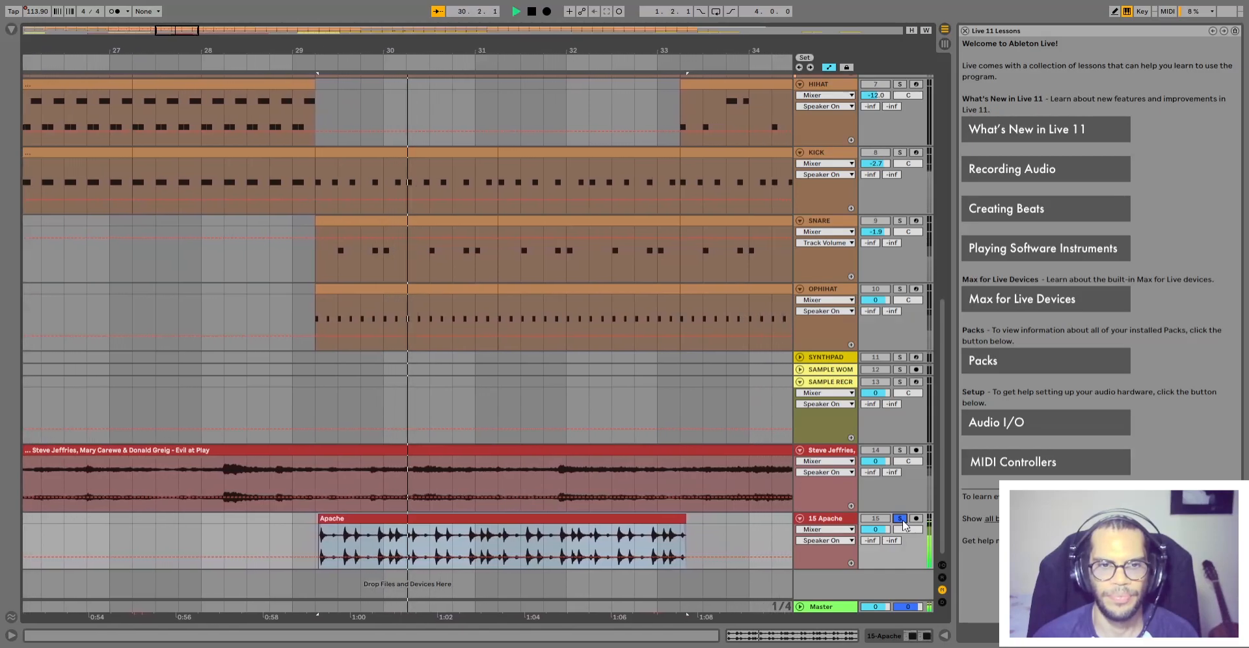
pyautogui.click(901, 520)
pyautogui.press('space')
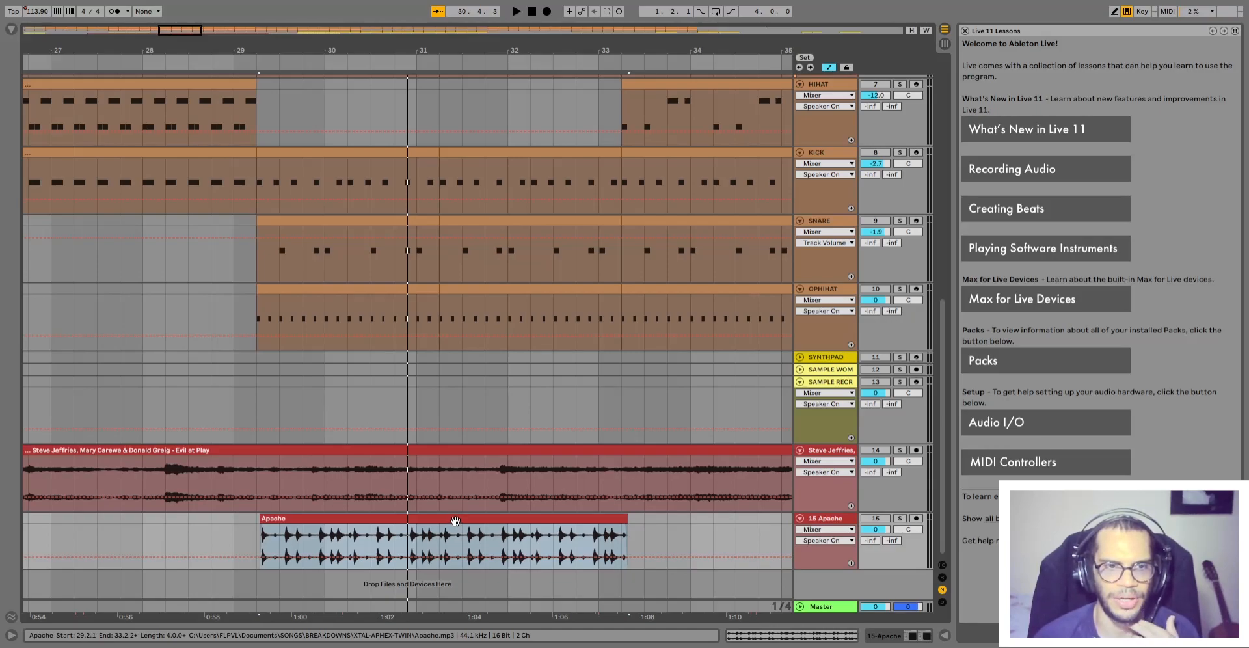
# Reselect the two snare clips between bars 29 and 33 and compare their pattern with the Apache break
pyautogui.scroll(2, 740, 494)
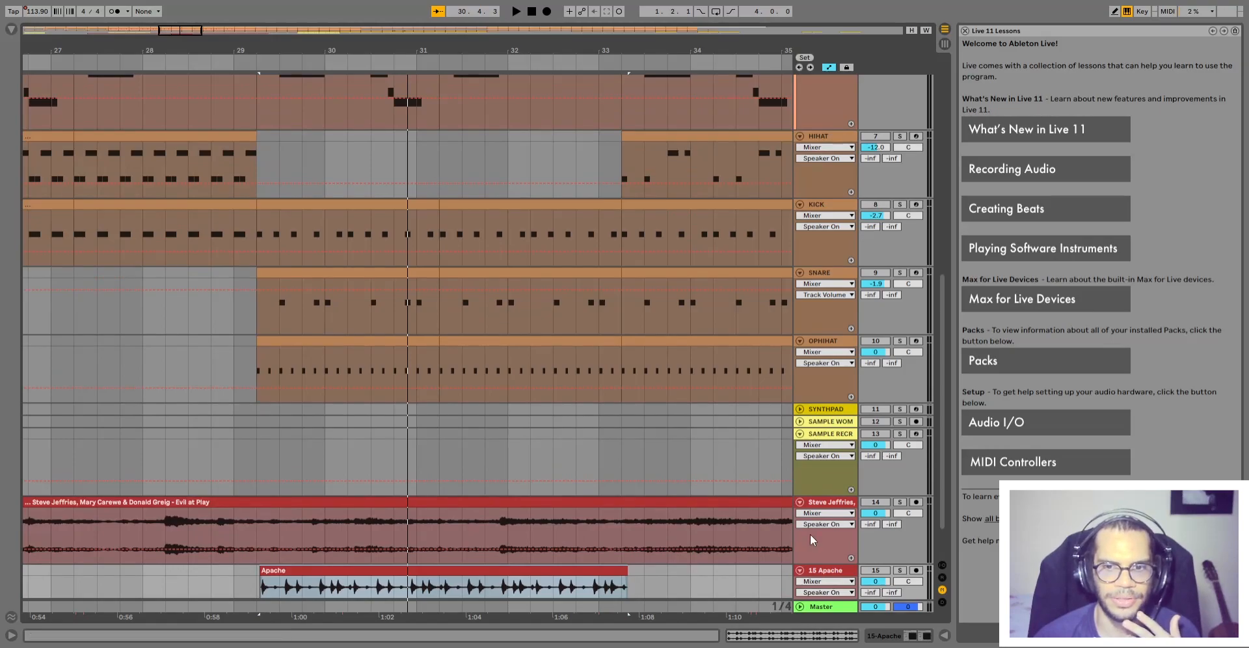
pyautogui.scroll(-1, 443, 523)
pyautogui.scroll(2, 408, 520)
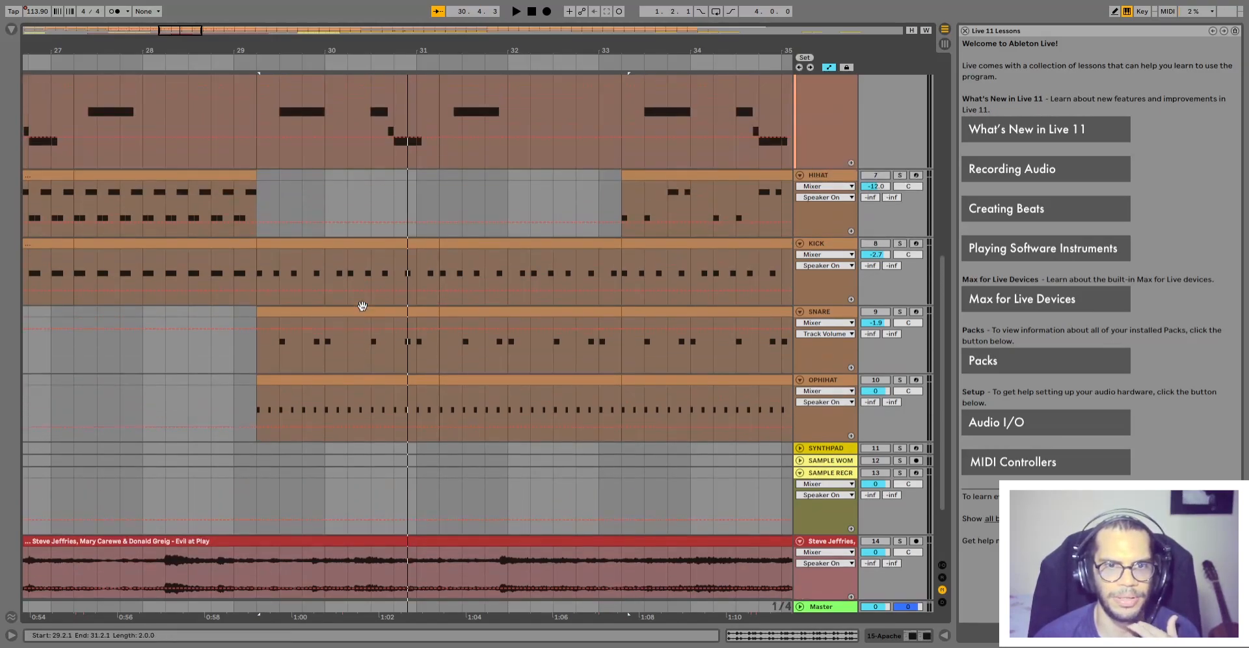
pyautogui.click(418, 308)
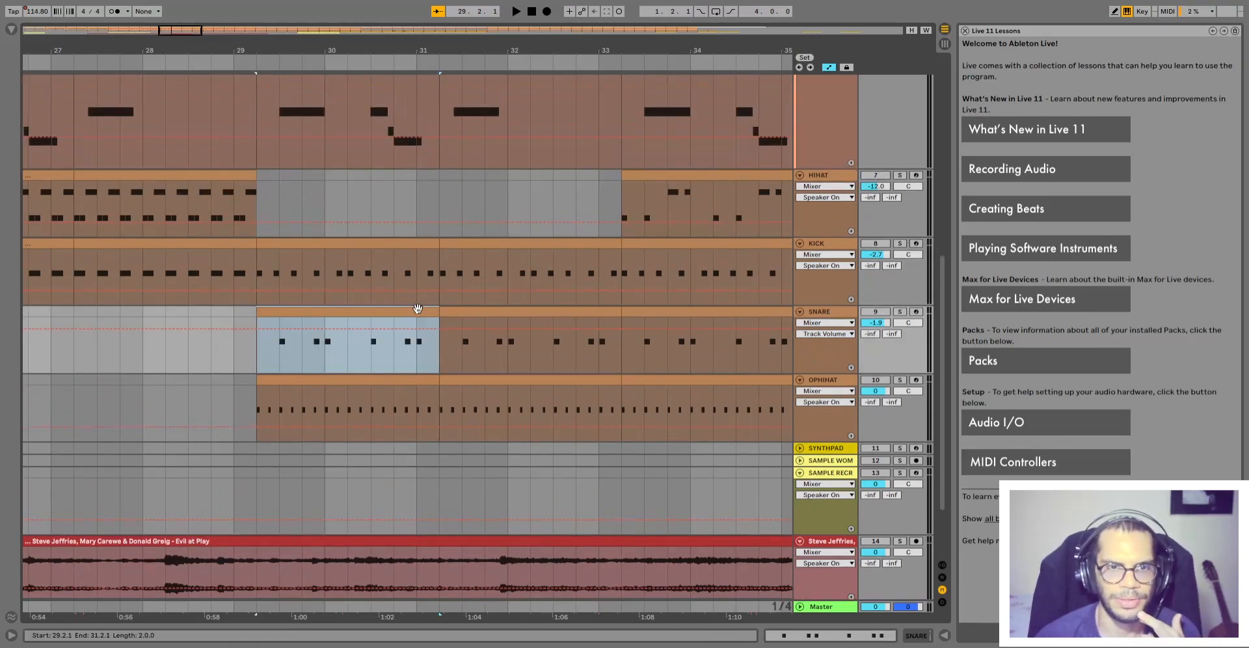
pyautogui.keyDown('shift'); pyautogui.click(540, 309); pyautogui.keyUp('shift')
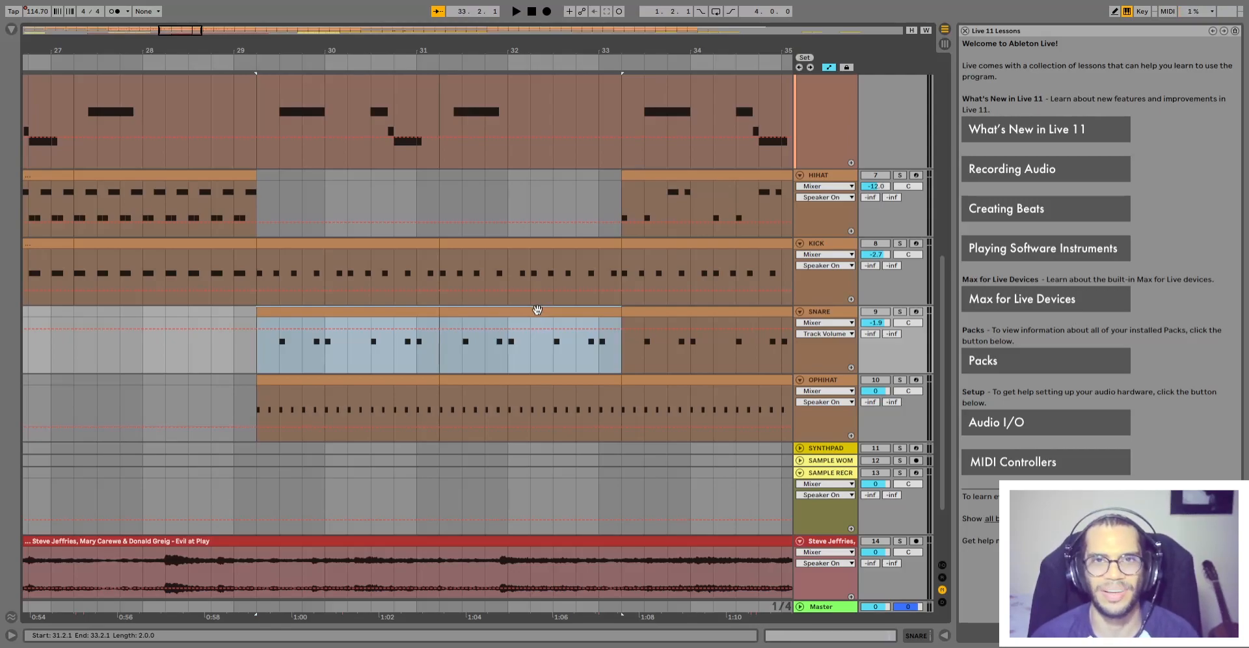
pyautogui.scroll(-2, 572, 365)
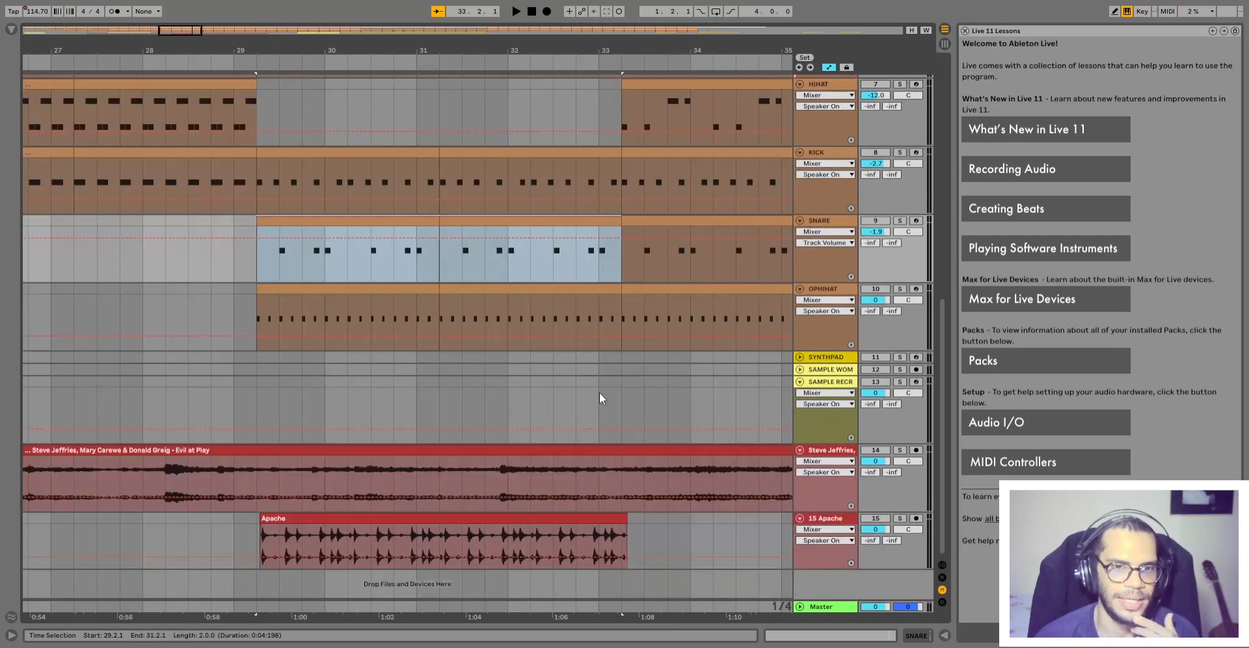
pyautogui.scroll(2, 599, 392)
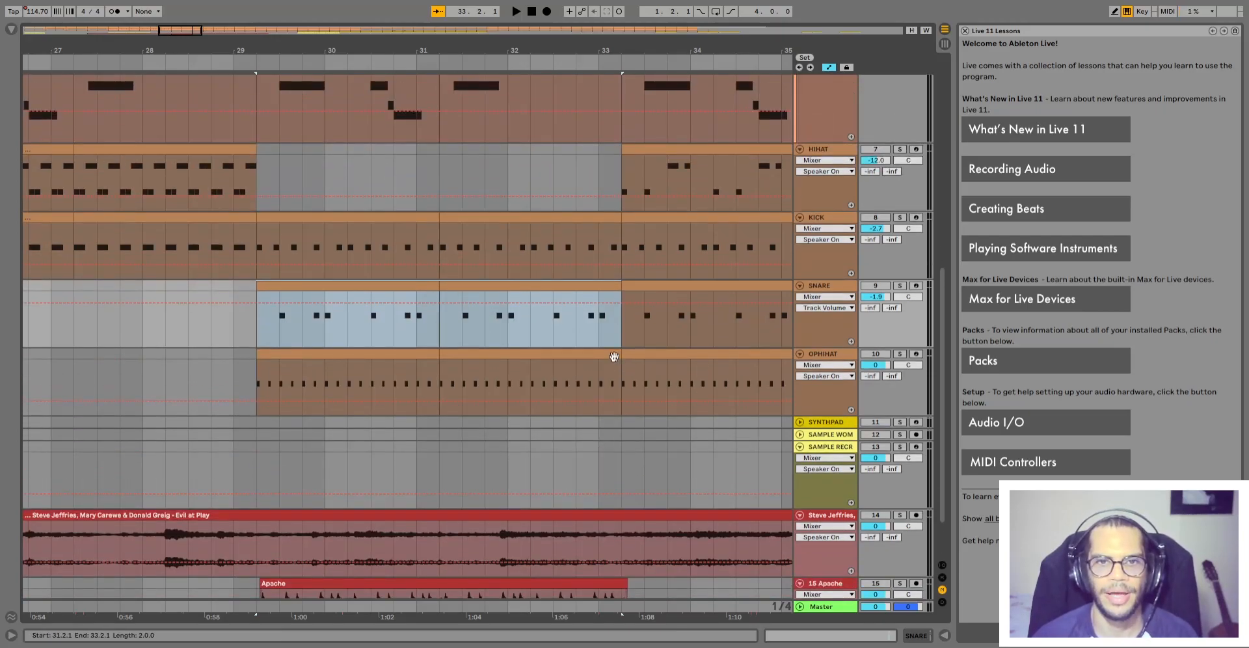
# Examine the note pattern of the first OPHIHAT clip at bar 29 in the clip detail view, then hide that view
pyautogui.keyDown('shift'); pyautogui.click(613, 355); pyautogui.keyUp('shift')
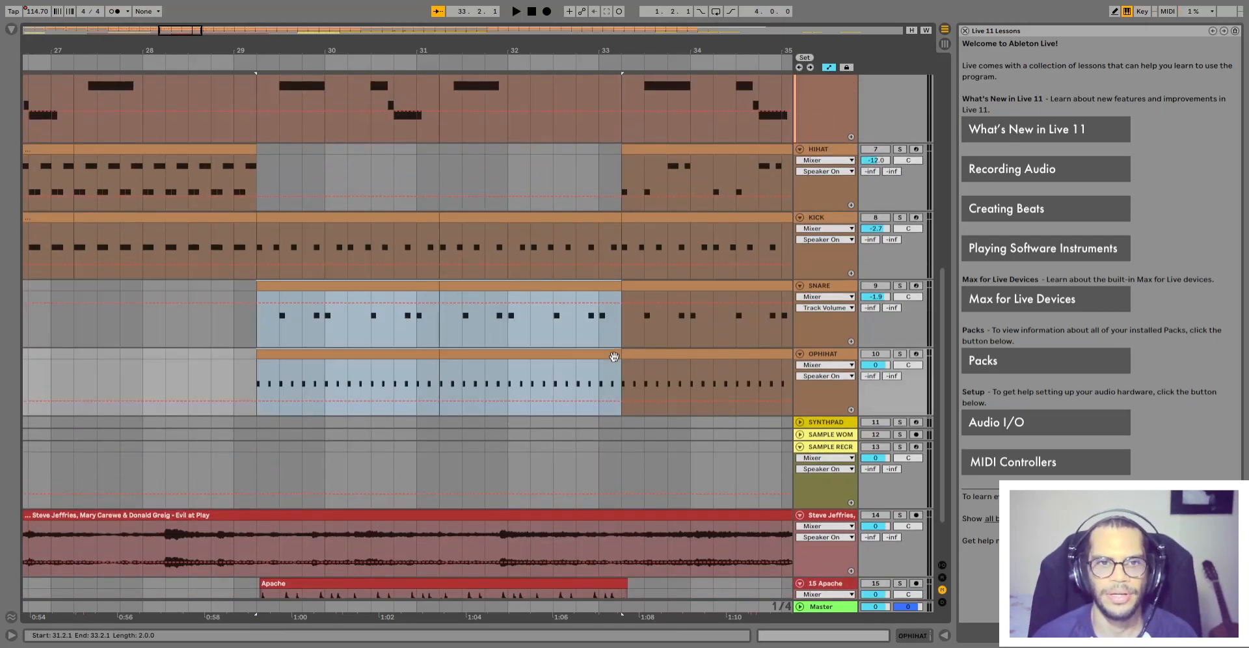
pyautogui.click(943, 636)
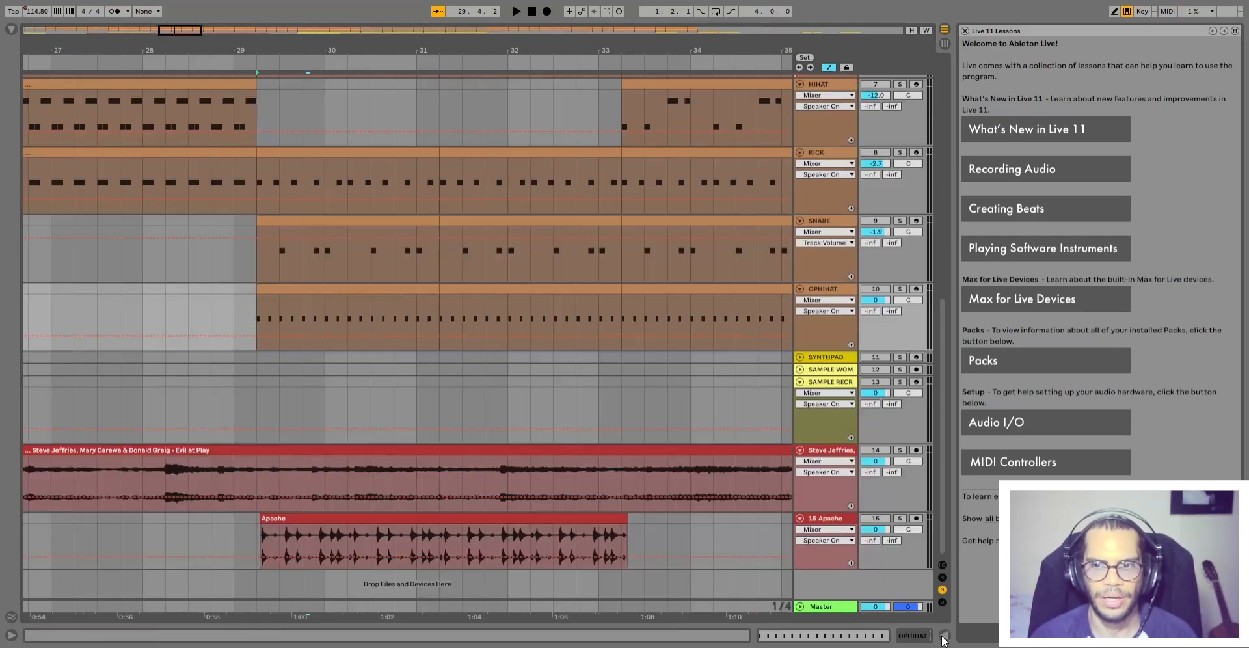
pyautogui.doubleClick(353, 339)
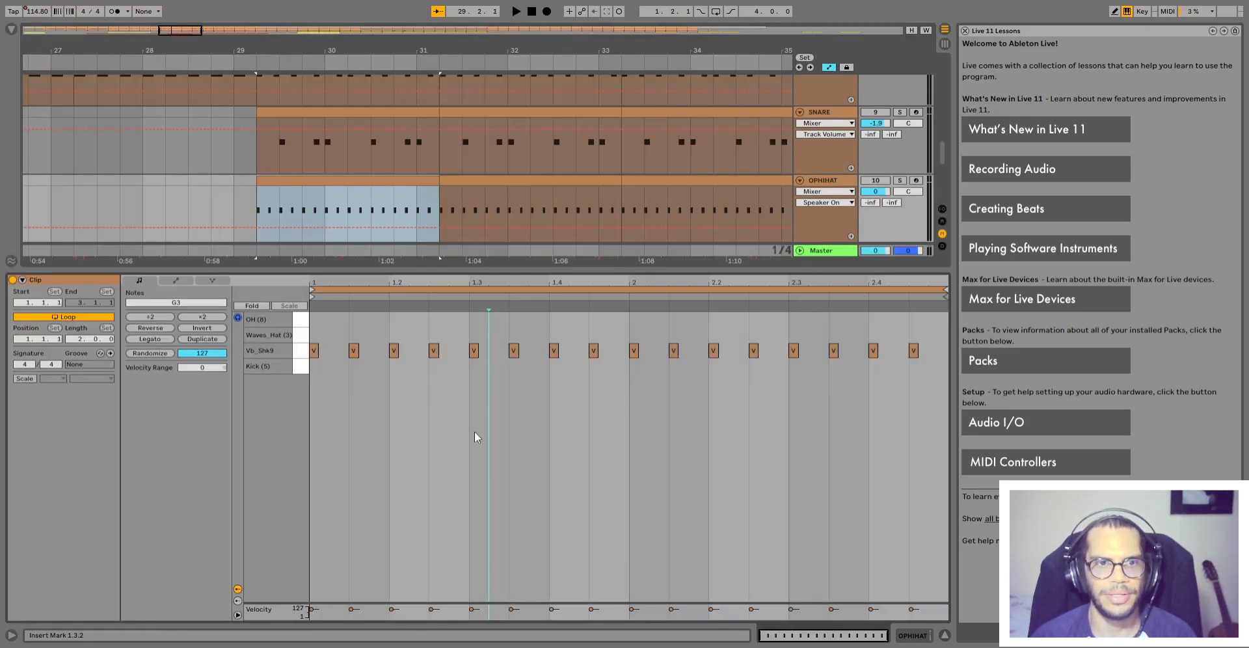
pyautogui.click(945, 635)
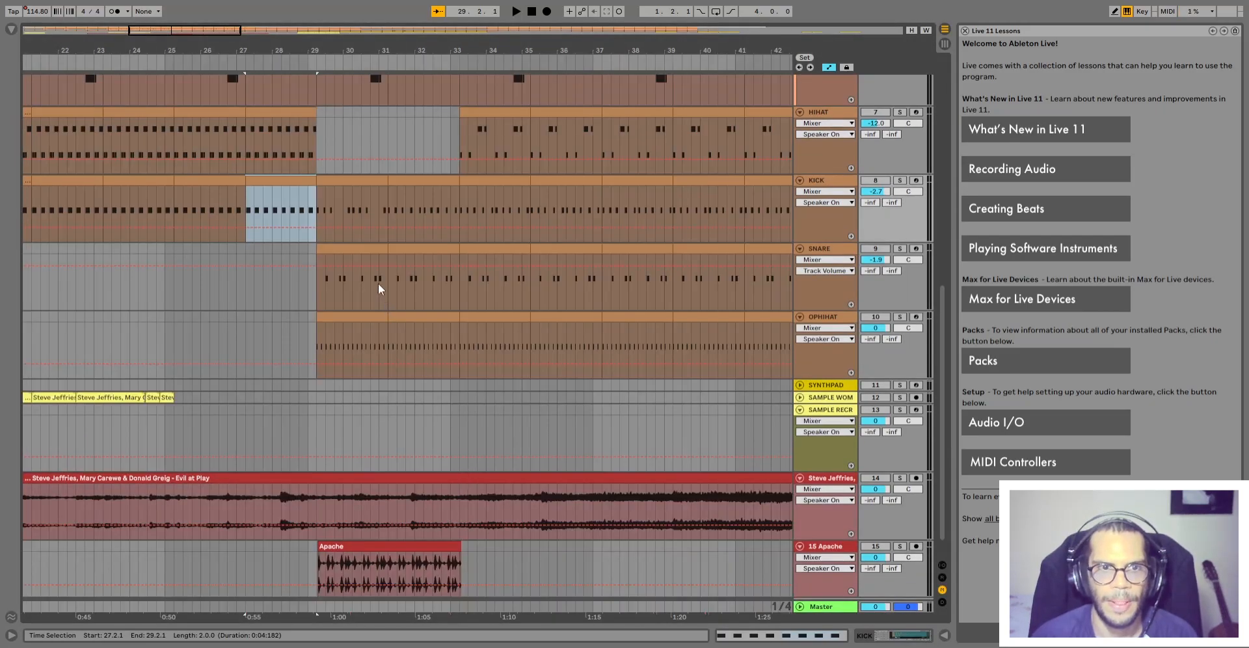
# Select the kick and snare clips between bars 29 and 31 and compare their pattern with the Apache clip
pyautogui.click(350, 183)
pyautogui.scroll(3, 346, 193)
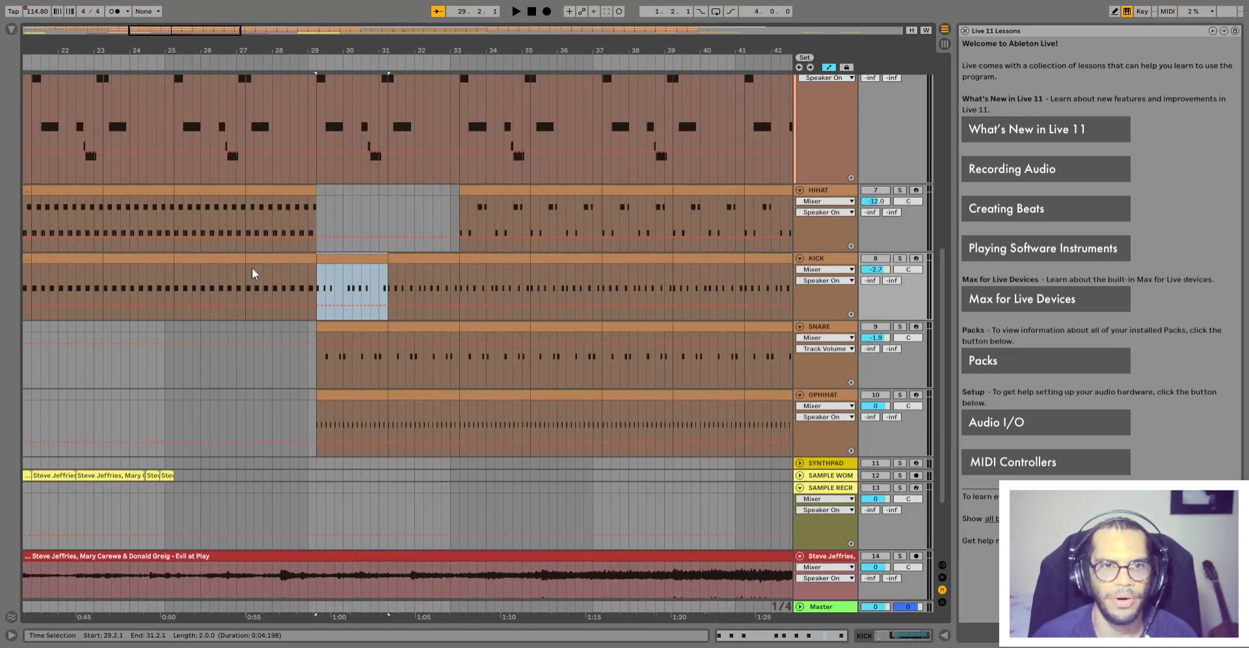
pyautogui.press('+')
pyautogui.press('+')
pyautogui.keyDown('shift'); pyautogui.click(415, 327); pyautogui.keyUp('shift')
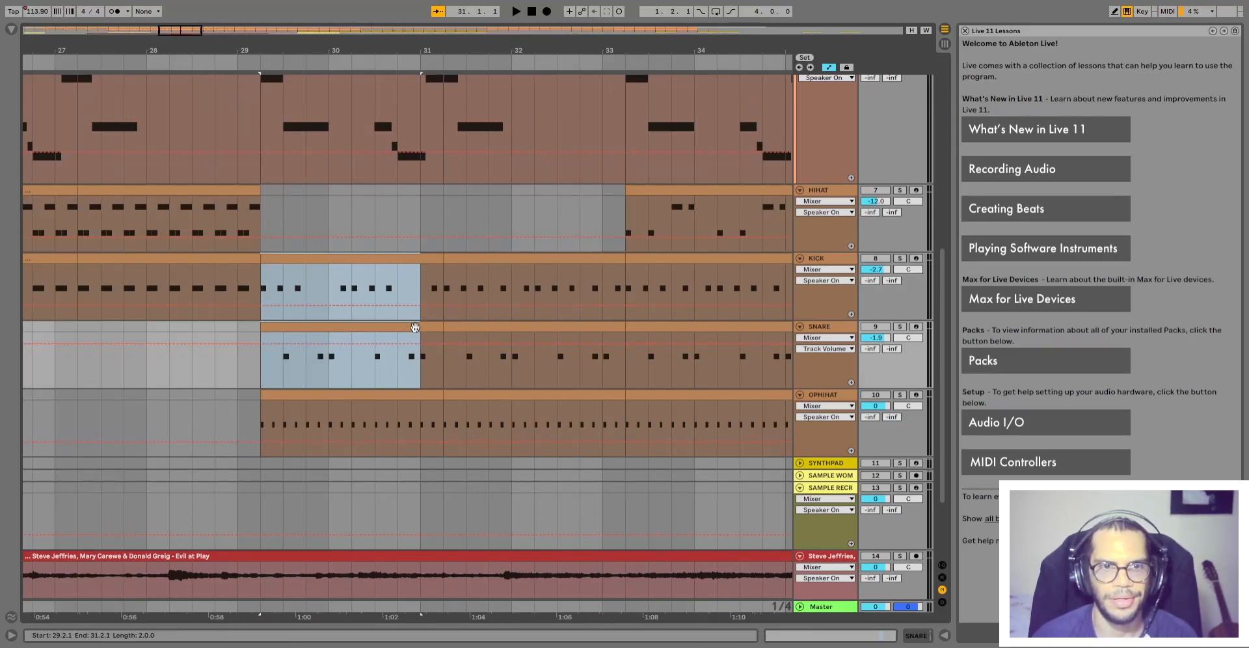
pyautogui.moveTo(415, 327); pyautogui.dragTo(424, 328)
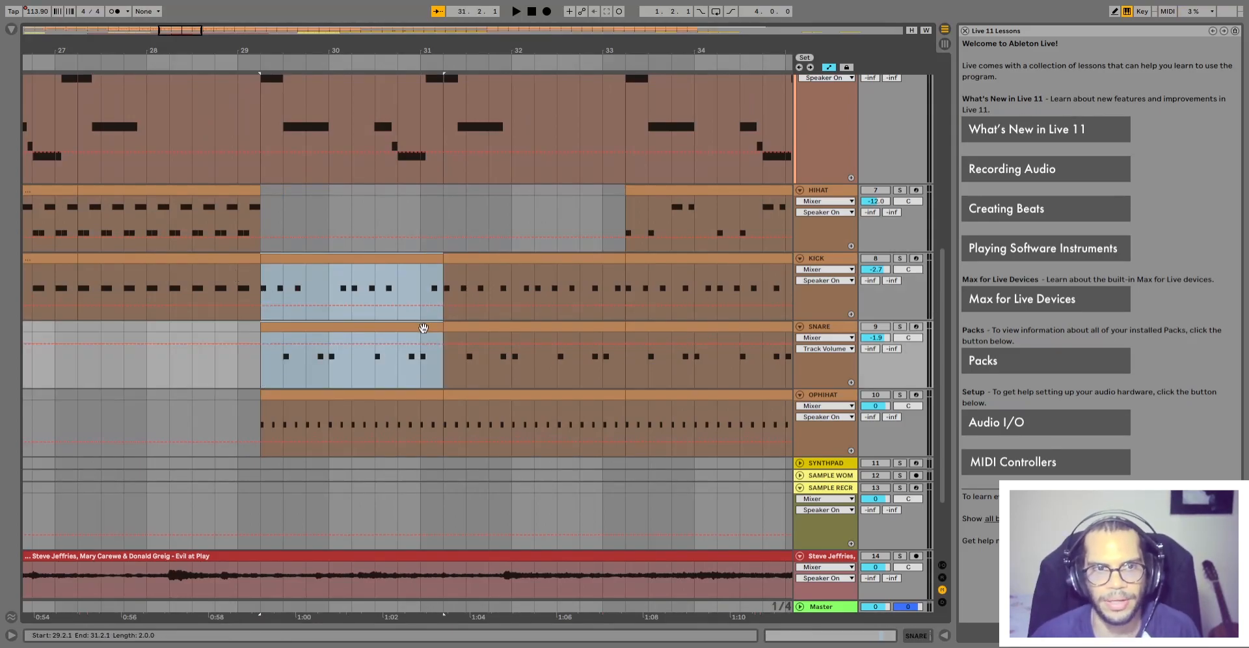
pyautogui.scroll(-3, 390, 430)
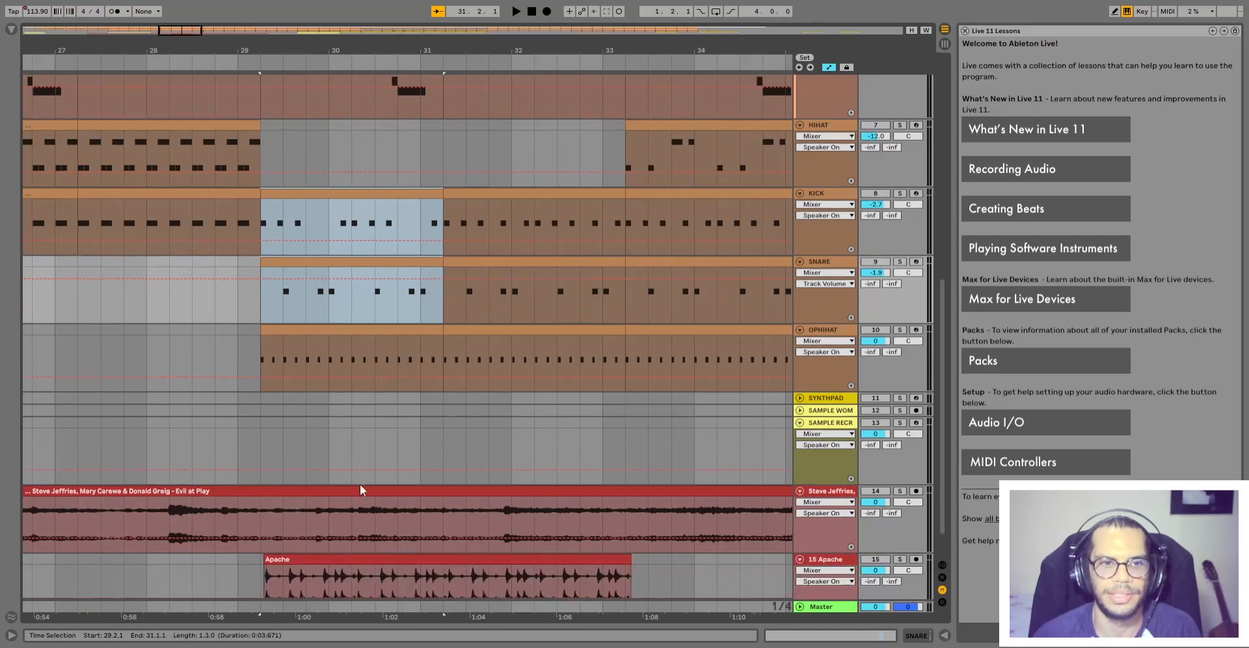
pyautogui.click(447, 518)
pyautogui.scroll(3, 401, 549)
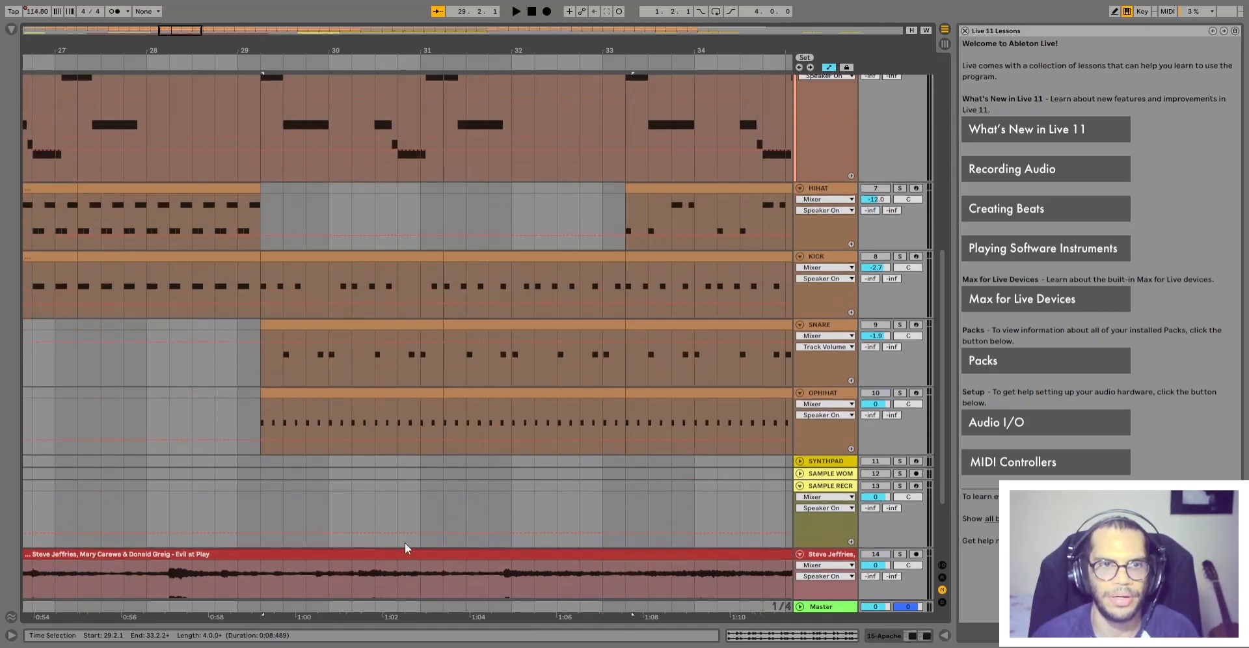
# Select the kick and snare clips together across bars 29 to 33 and examine their combined pattern
pyautogui.click(387, 324)
pyautogui.keyDown('shift'); pyautogui.click(379, 259); pyautogui.keyUp('shift')
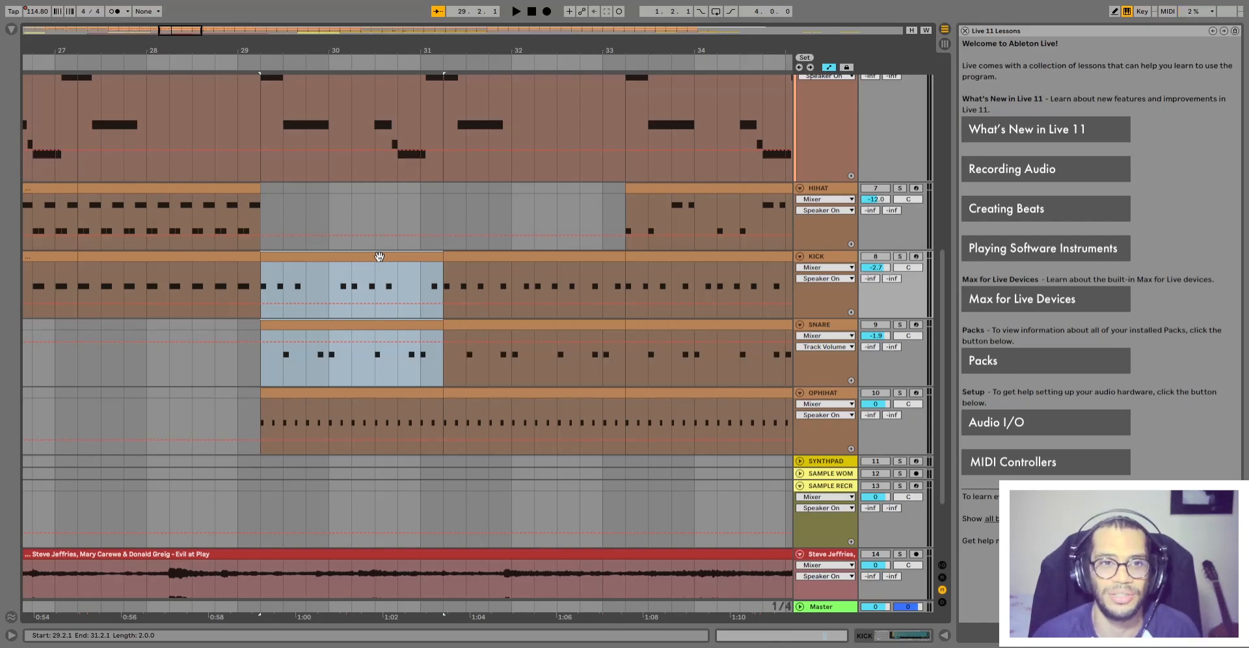
pyautogui.click(385, 256)
pyautogui.hotkey('ctrl', 'd')
pyautogui.click(388, 256)
pyautogui.keyDown('shift'); pyautogui.click(560, 332); pyautogui.keyUp('shift')
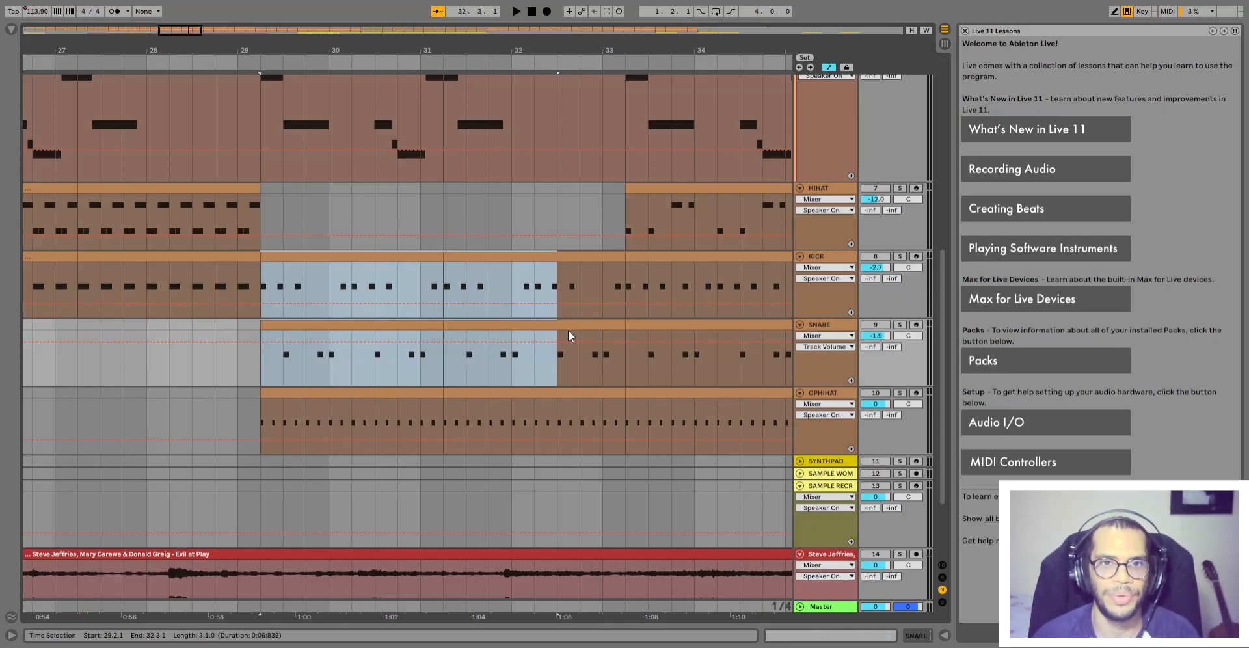
pyautogui.keyDown('shift'); pyautogui.click(575, 330); pyautogui.keyUp('shift')
pyautogui.keyDown('shift'); pyautogui.click(587, 324); pyautogui.keyUp('shift')
pyautogui.scroll(3, 587, 324)
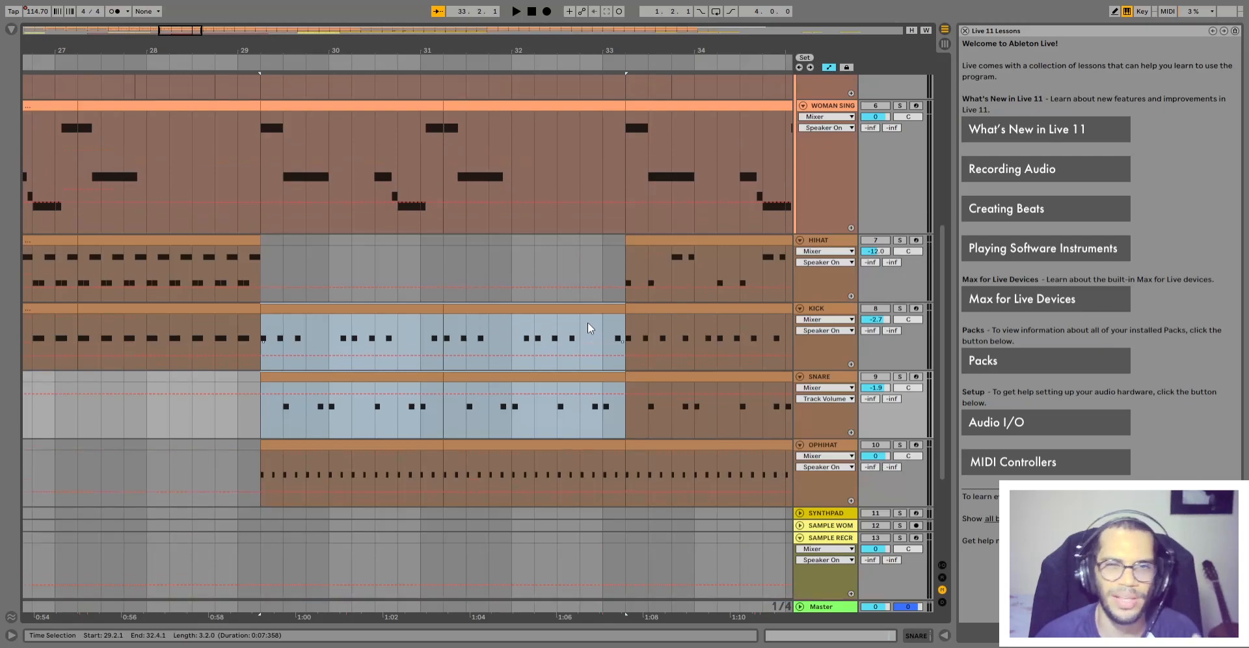
# Play the arrangement from the kick clip at bar 25 into the section where the snare and open hi-hat enter at bar 29
pyautogui.click(193, 449)
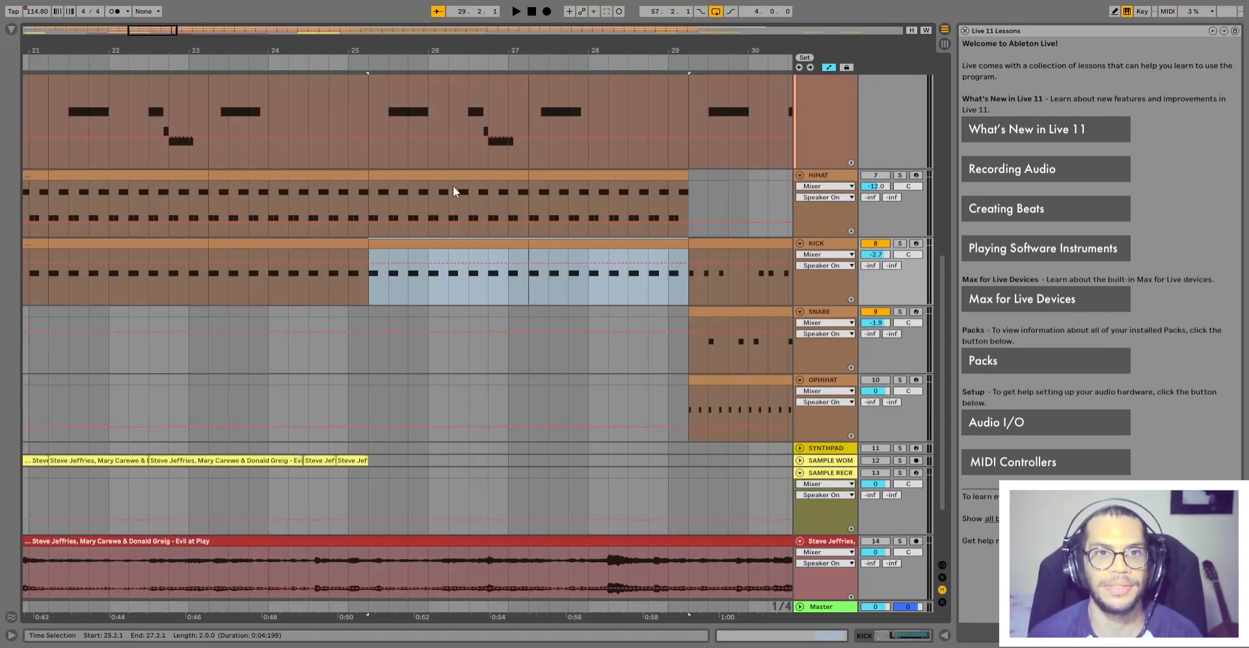
pyautogui.click(443, 176)
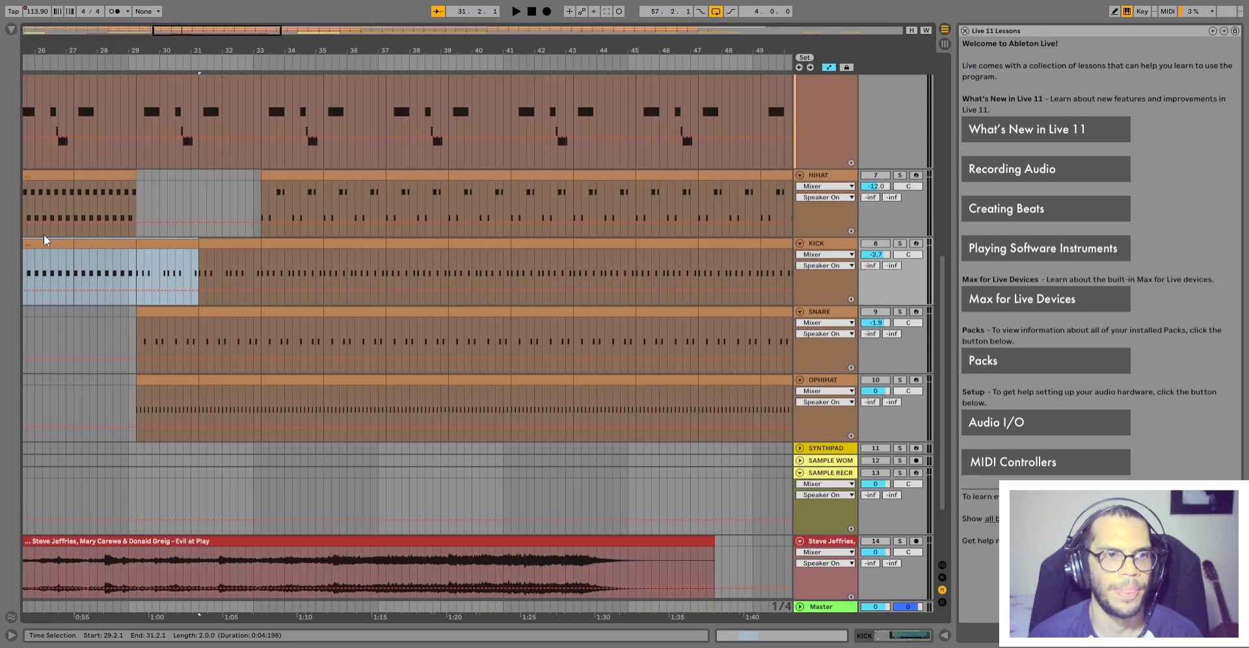
pyautogui.click(36, 242)
pyautogui.press('space')
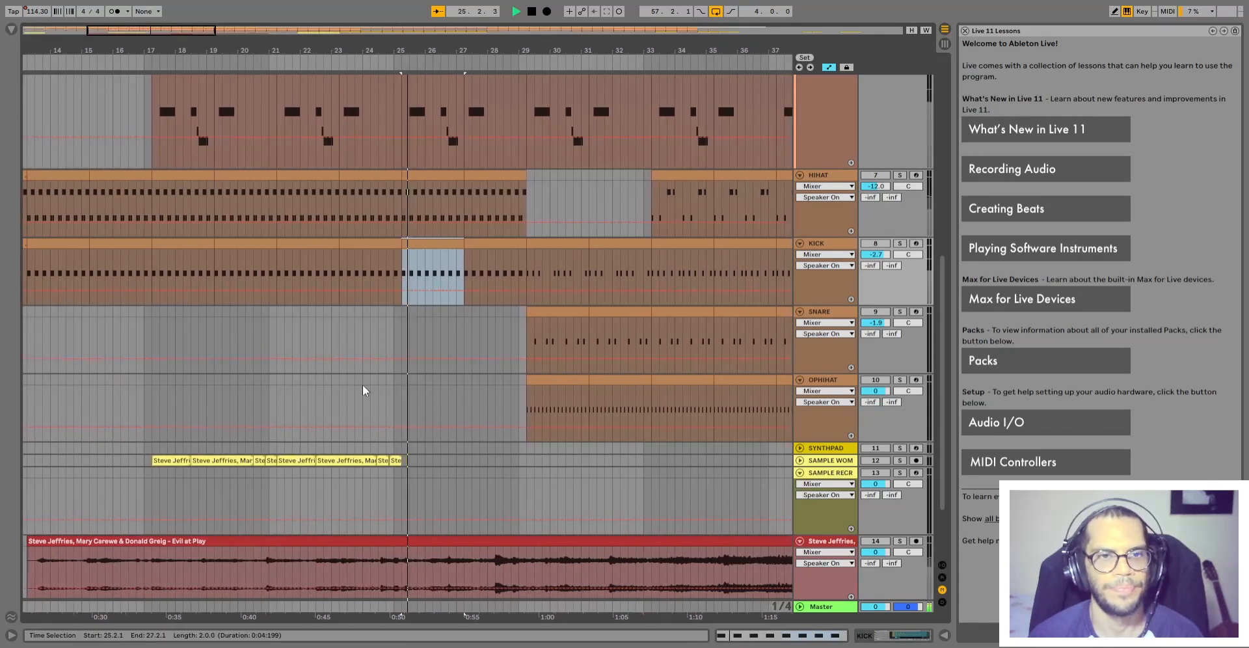
pyautogui.click(518, 343)
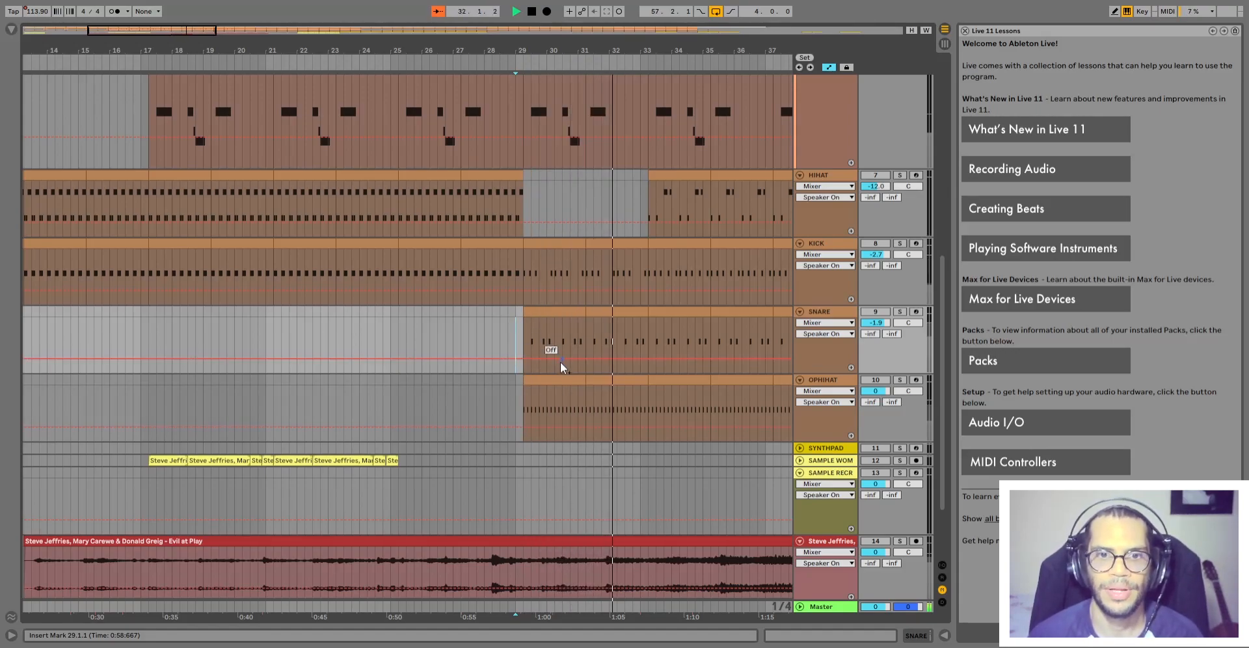
pyautogui.click(564, 380)
pyautogui.keyDown('shift'); pyautogui.click(616, 383); pyautogui.keyUp('shift')
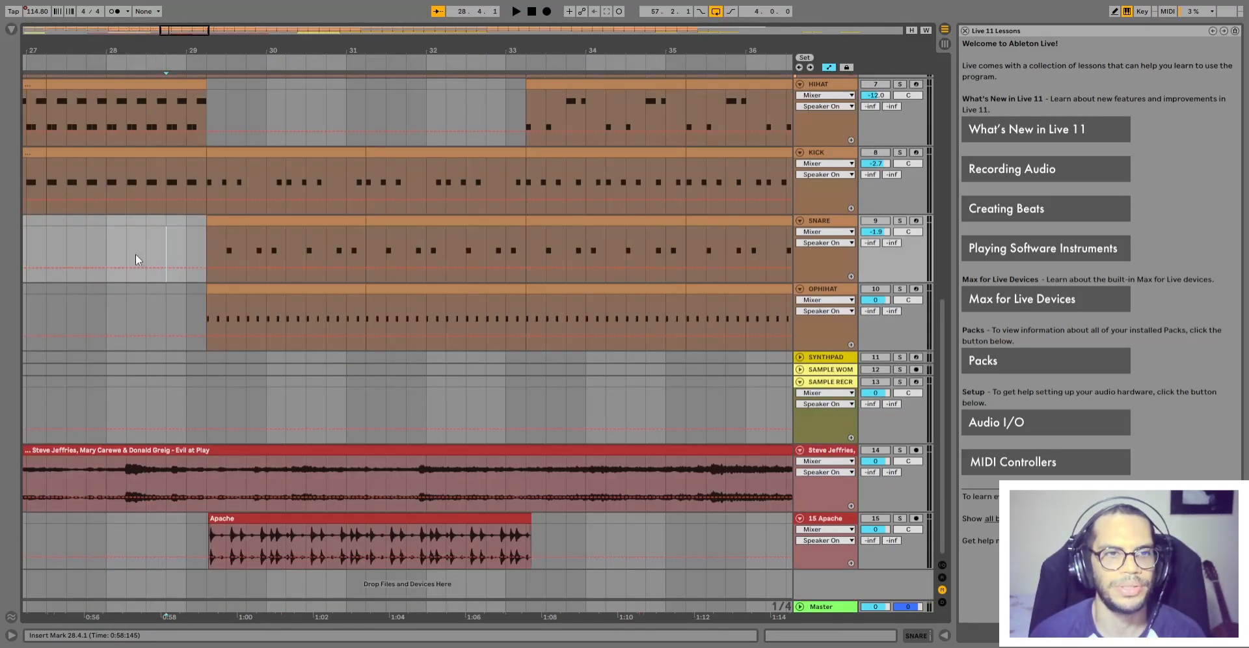
# Play the arrangement from bar 28 with the snare and kick tracks activated, then stop playback
pyautogui.click(126, 253)
pyautogui.press('space')
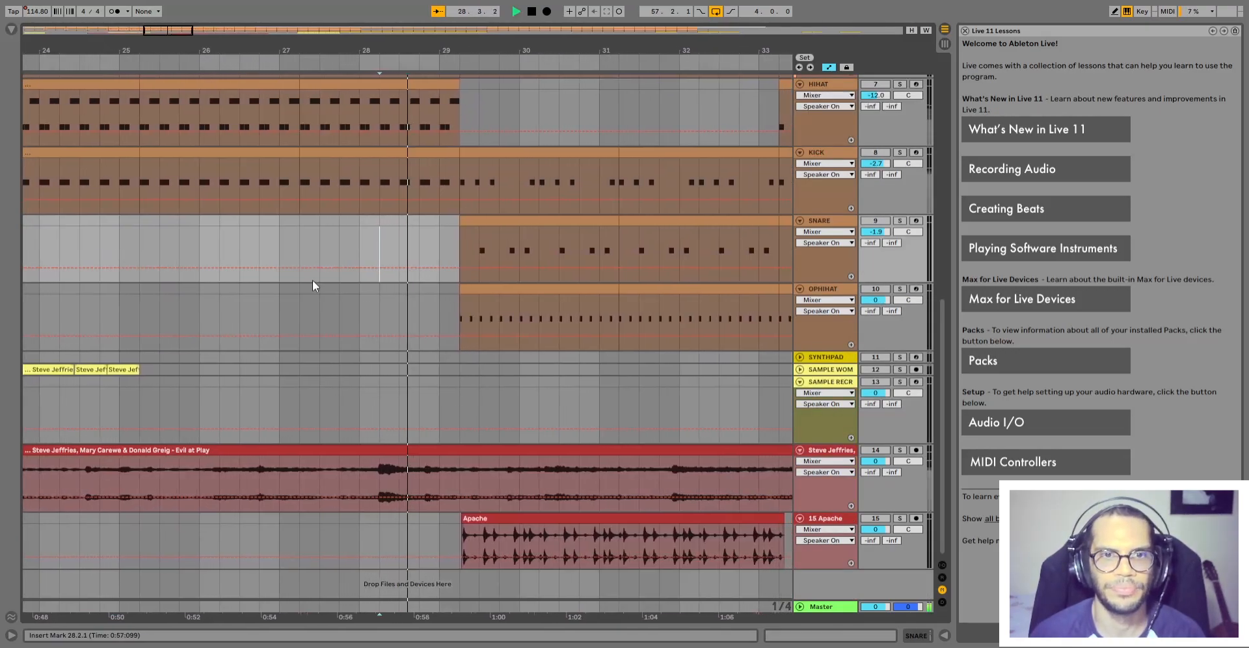
pyautogui.click(878, 221)
pyautogui.click(871, 154)
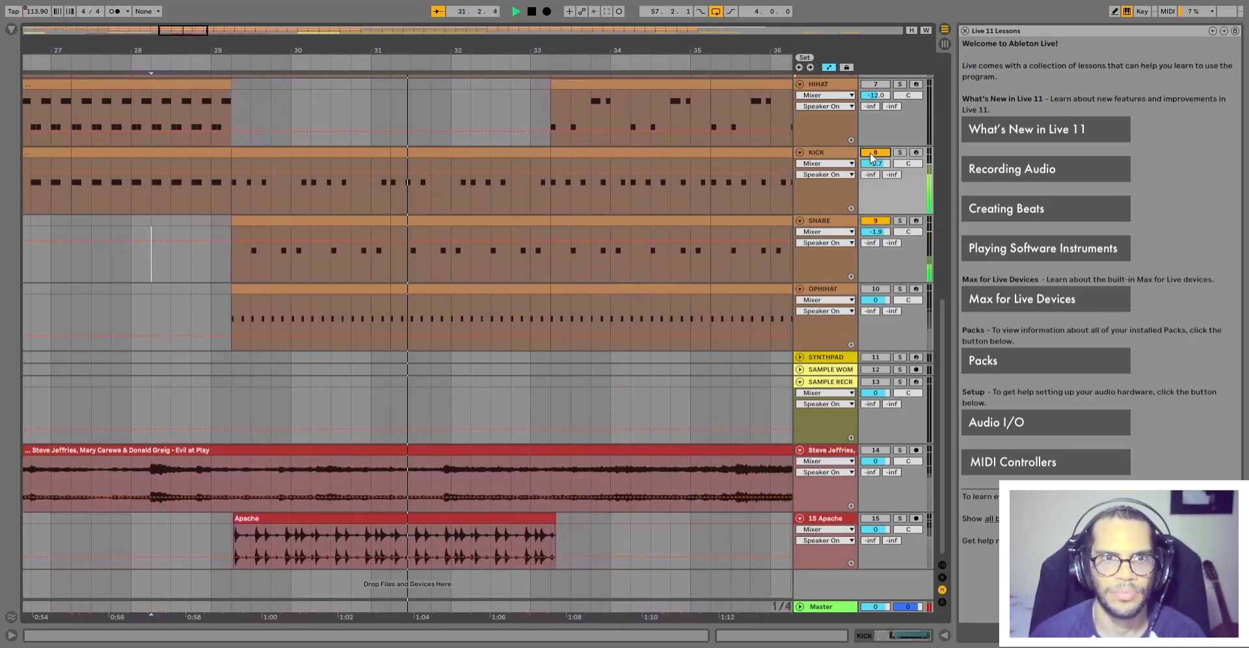
pyautogui.press('space')
# Play the OPHIHAT clip at bar 29 with its track activated alongside kick and snare, then deactivate the track and stop playback
pyautogui.click(281, 287)
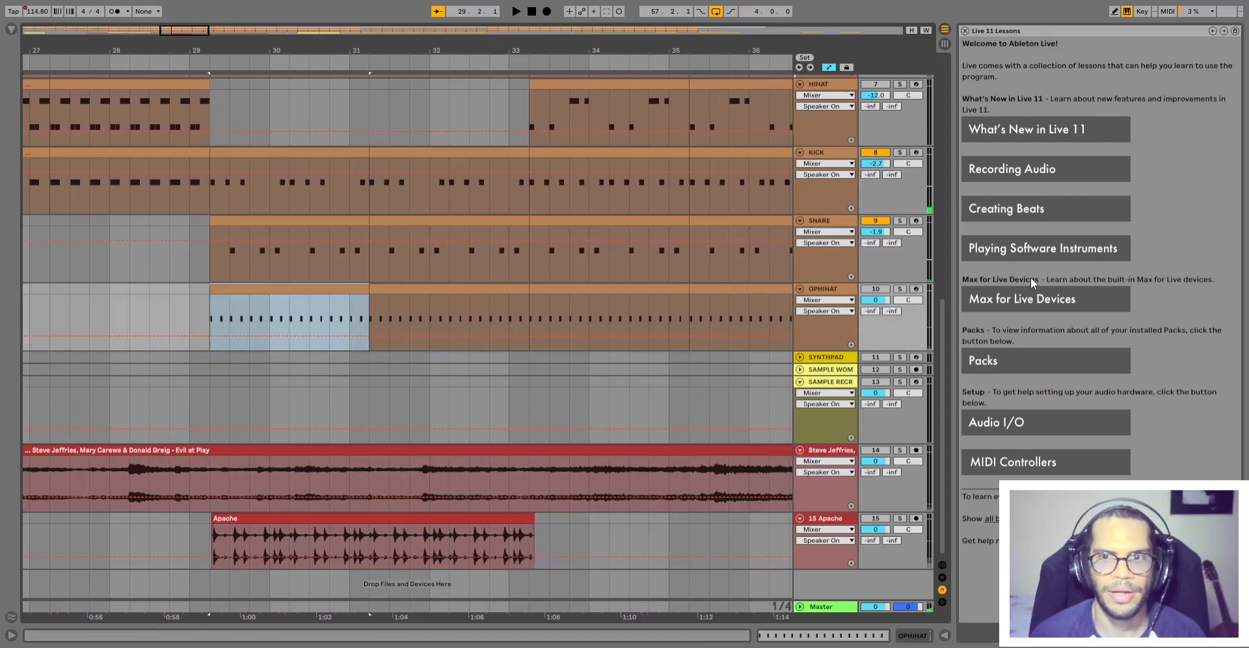
pyautogui.click(883, 290)
pyautogui.press('space')
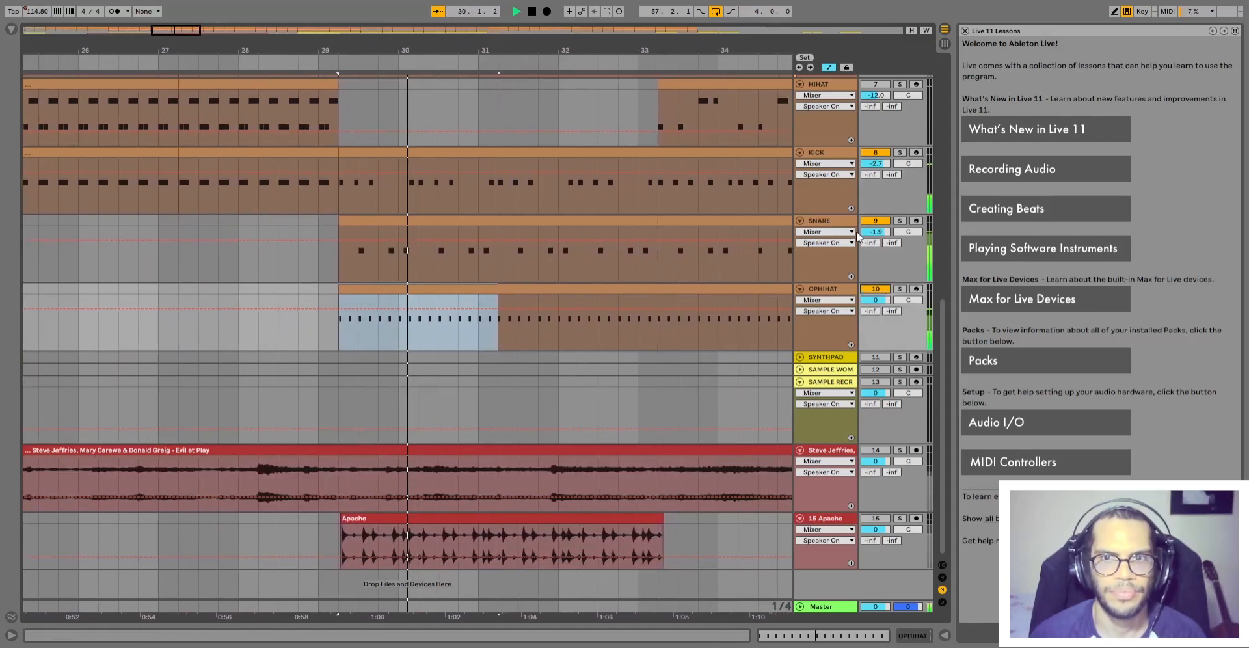
pyautogui.click(873, 289)
pyautogui.scroll(3, 593, 346)
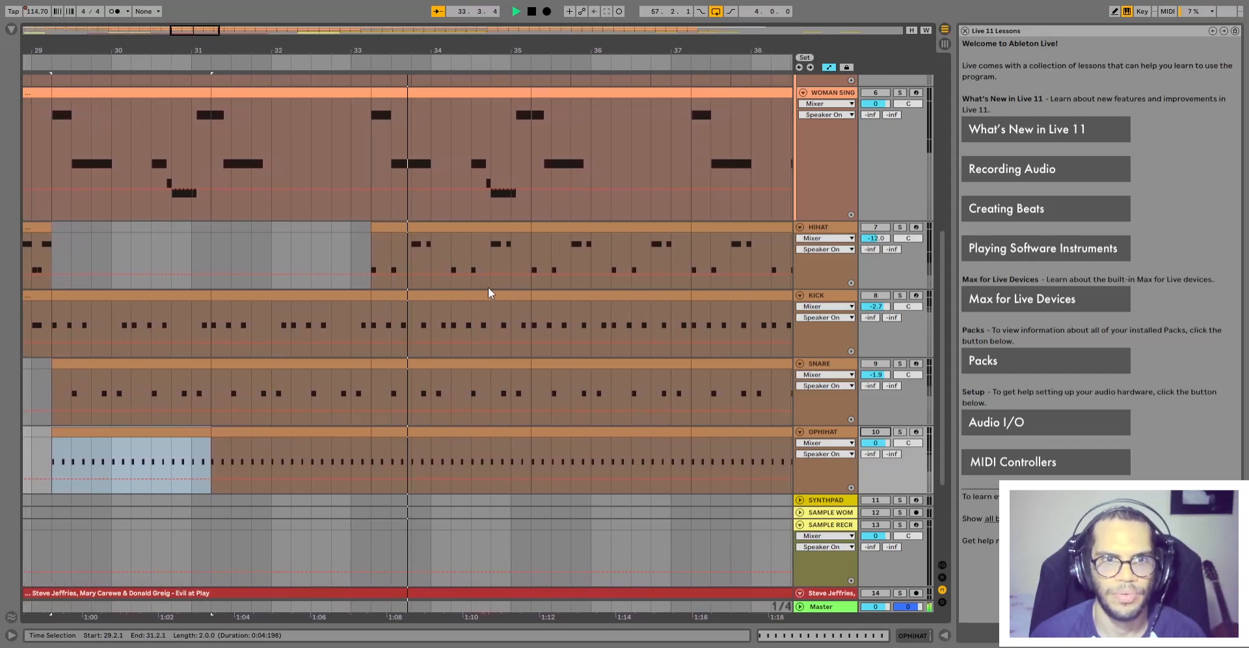
pyautogui.press('space')
# Select the hi-hat clip at bar 33, then briefly play the earlier hi-hat pattern from bar 5 for comparison
pyautogui.click(377, 225)
pyautogui.scroll(-5, 378, 225)
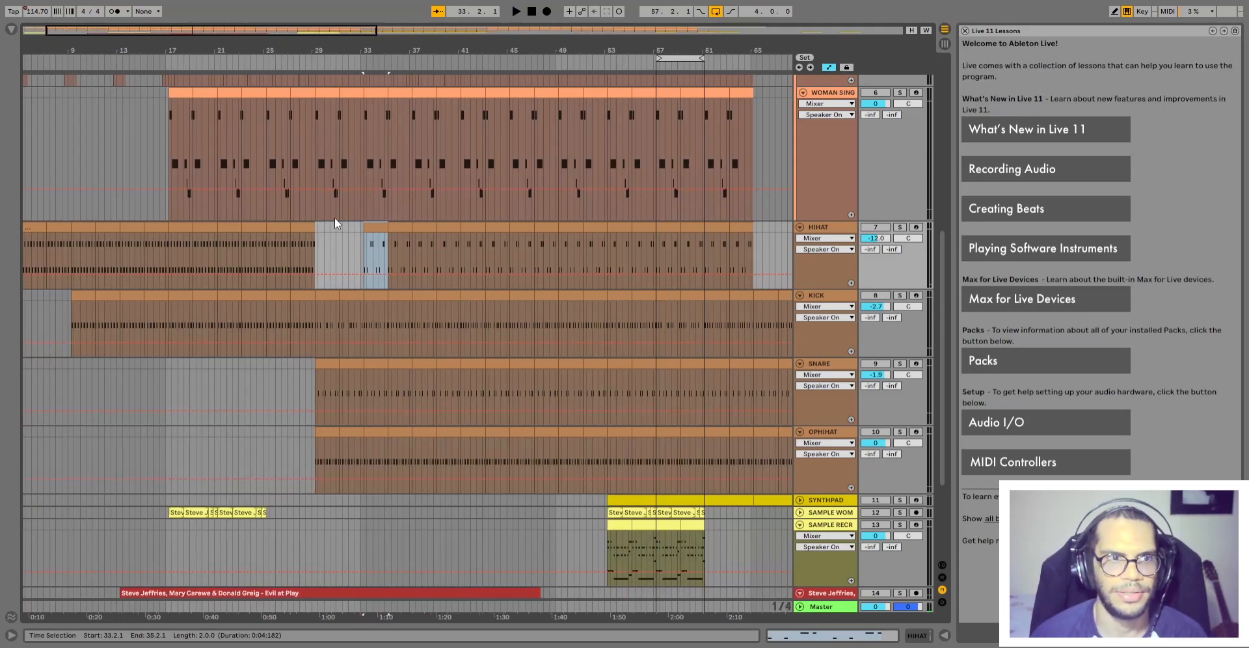
pyautogui.click(30, 227)
pyautogui.press('space')
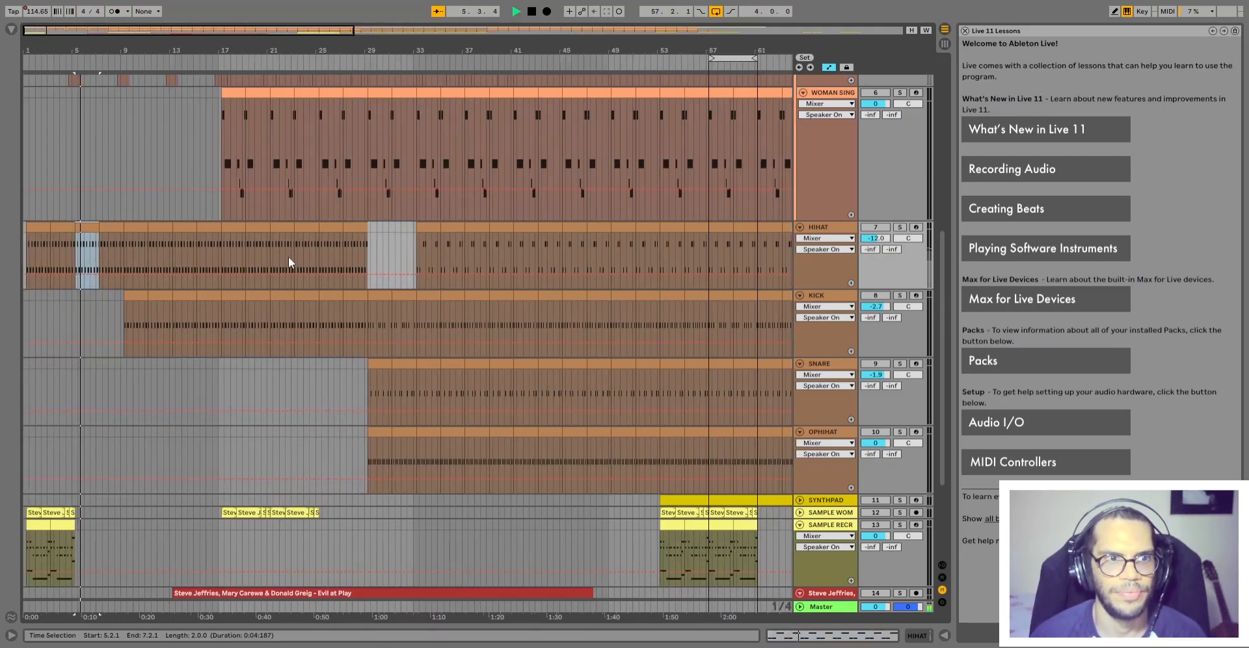
pyautogui.press('space')
# Open the hi-hat clip at bar 33 in the note editor and listen to it with the HIHAT track switched on and off
pyautogui.click(434, 223)
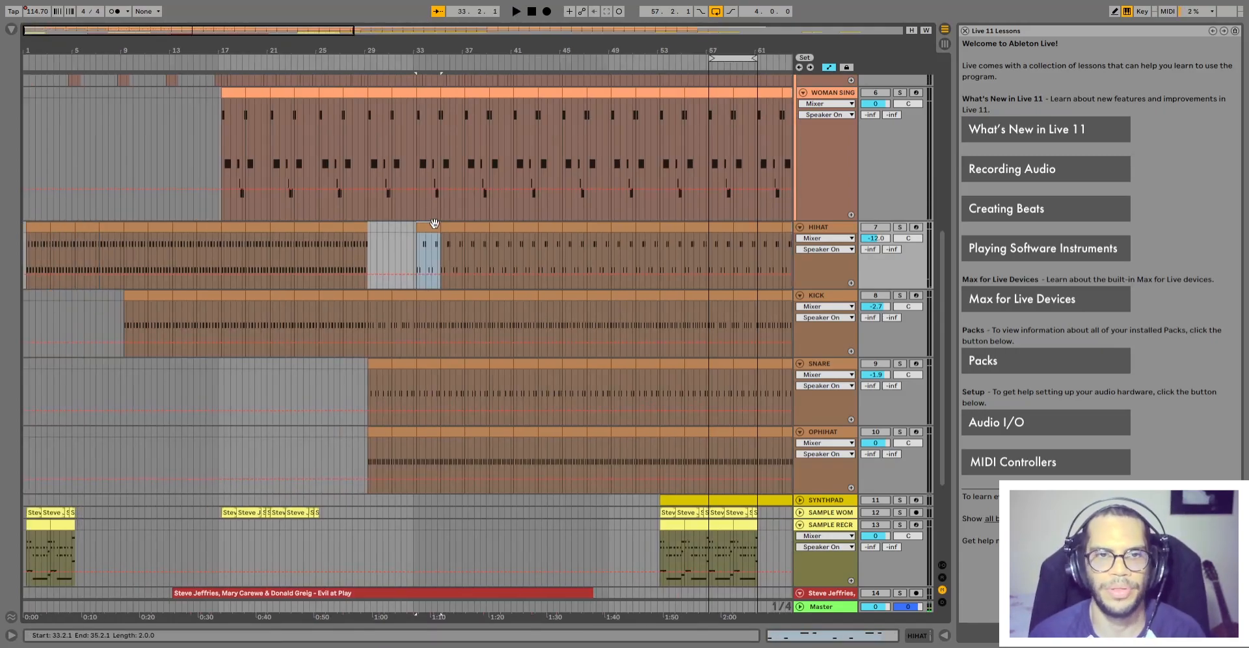
pyautogui.doubleClick(434, 223)
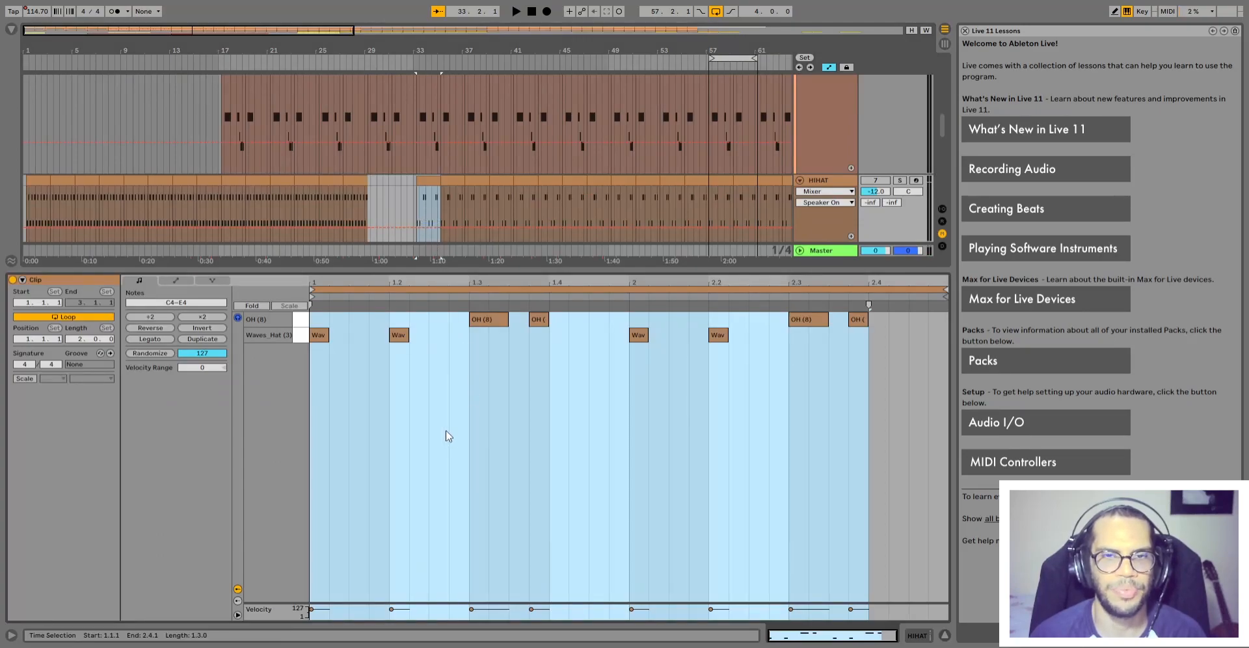
pyautogui.click(874, 182)
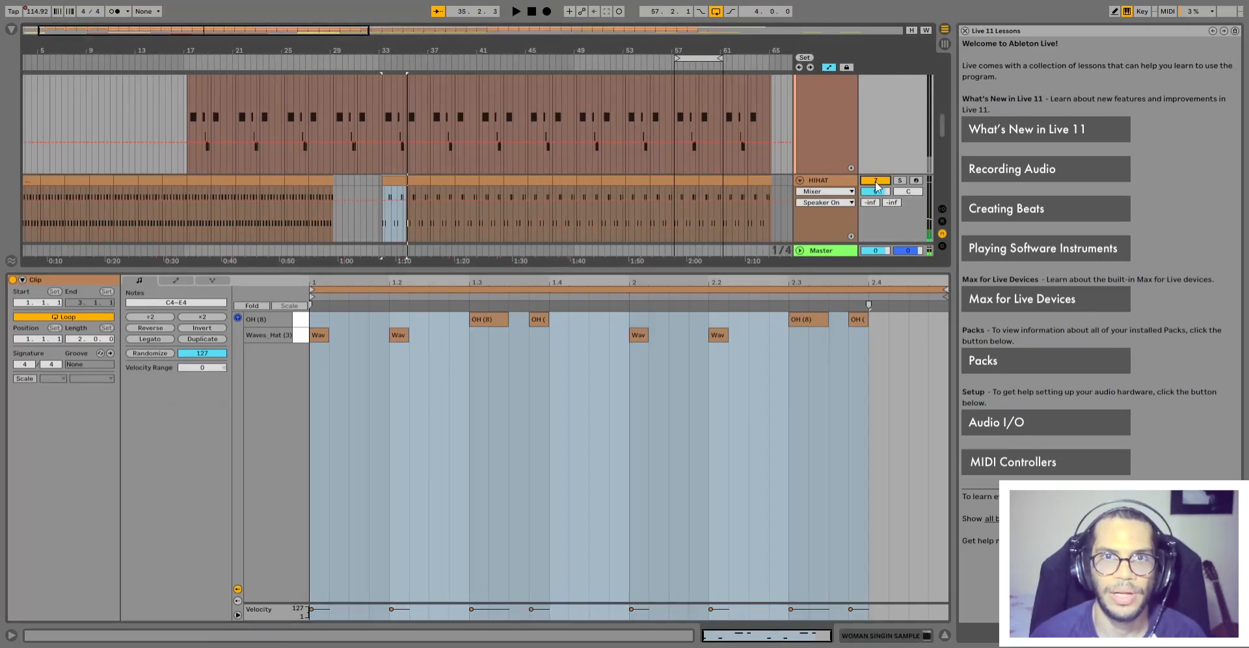
pyautogui.click(875, 182)
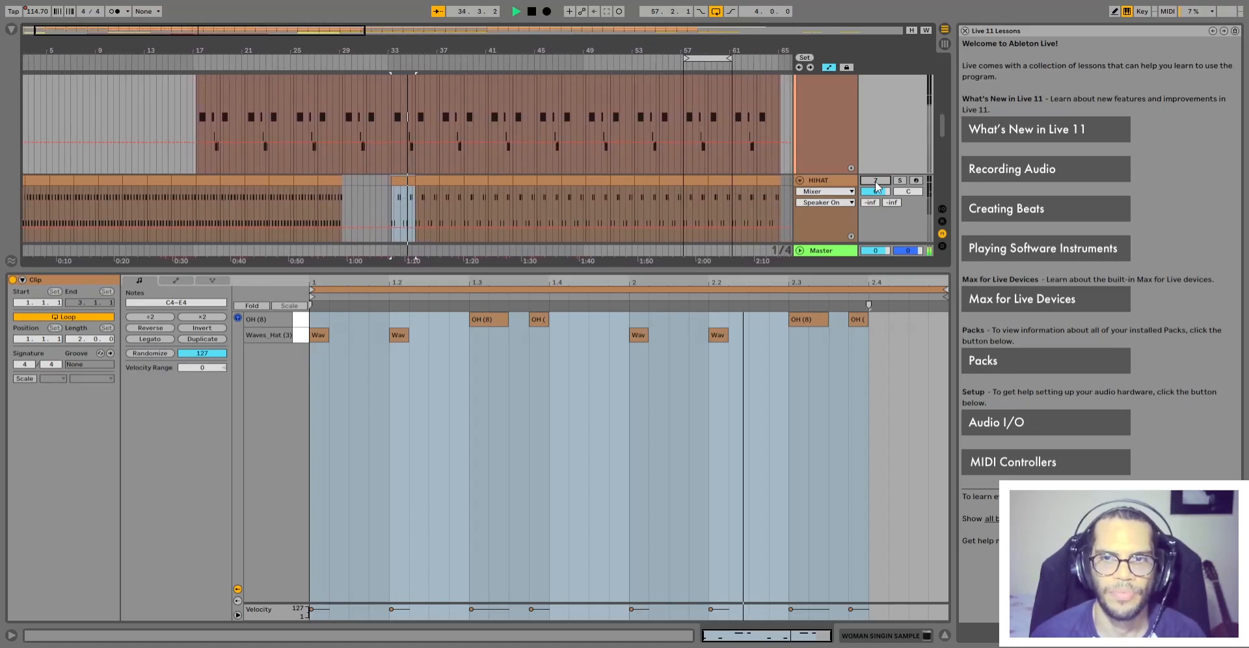
# Set the HIHAT track's volume to -4.4 dB while listening with the track activated, then deactivate it again
pyautogui.moveTo(875, 191); pyautogui.dragTo(875, 214)
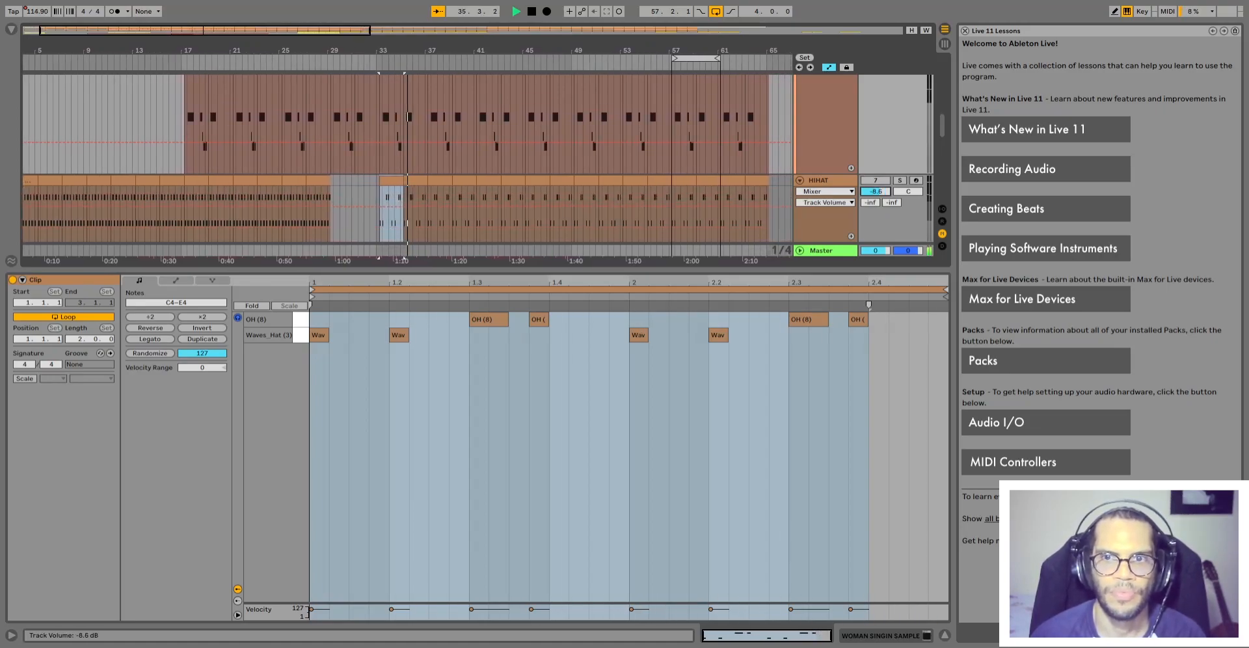
pyautogui.click(872, 181)
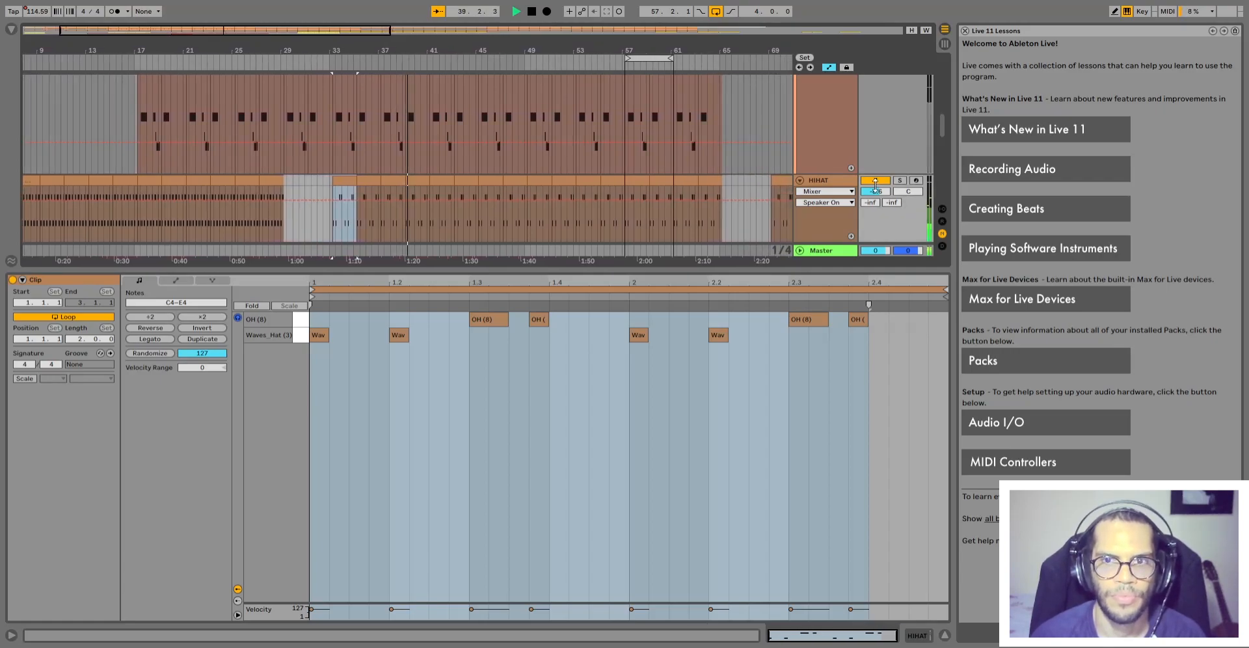
pyautogui.moveTo(874, 192); pyautogui.dragTo(875, 184)
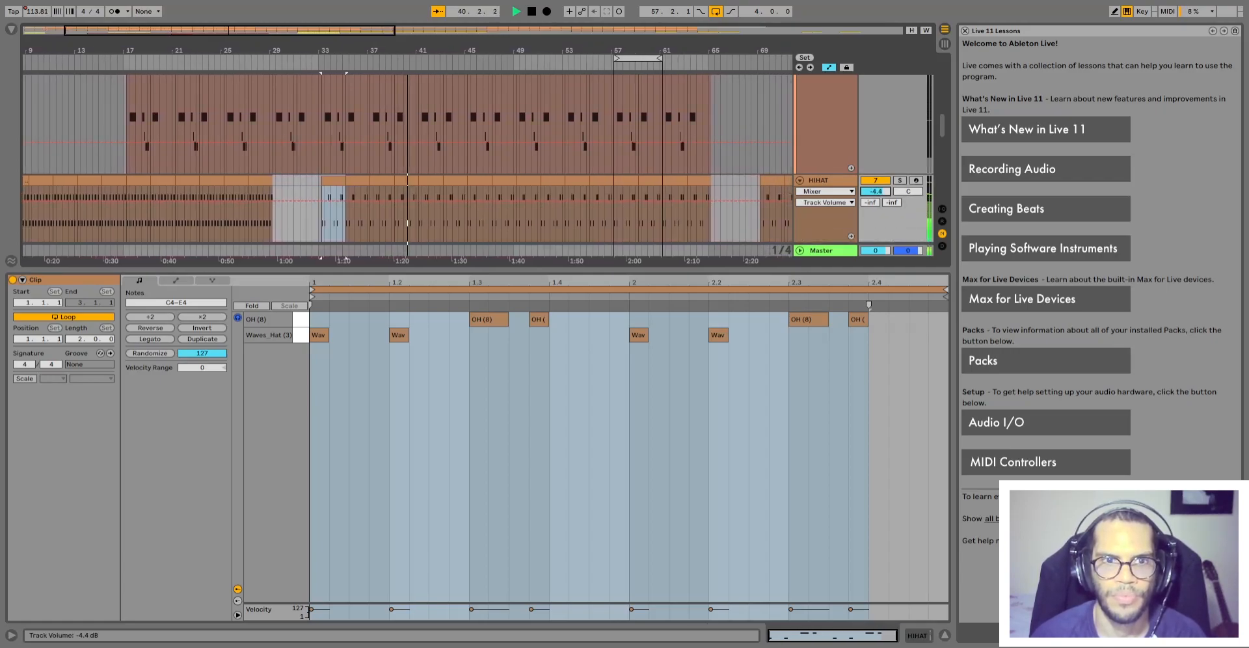
pyautogui.click(877, 181)
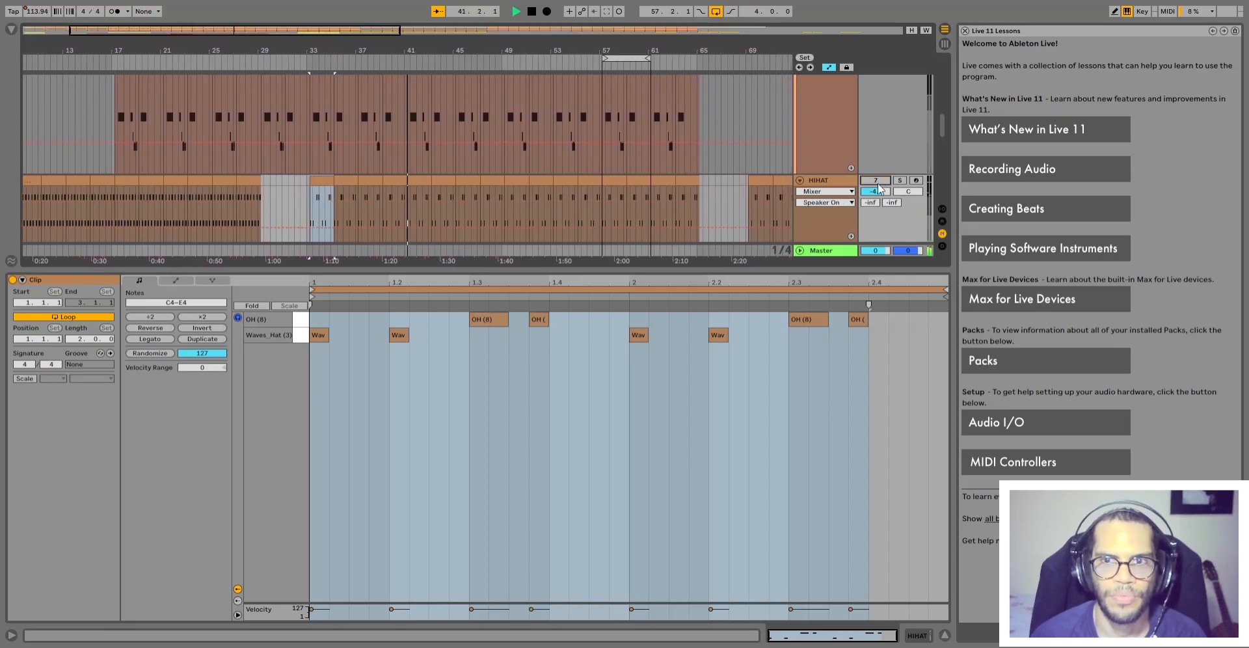
# Hide the clip detail view and zoom the arrangement out to show the sections past bar 100 and the SYNTHPAD track
pyautogui.click(944, 635)
pyautogui.scroll(-2, 447, 384)
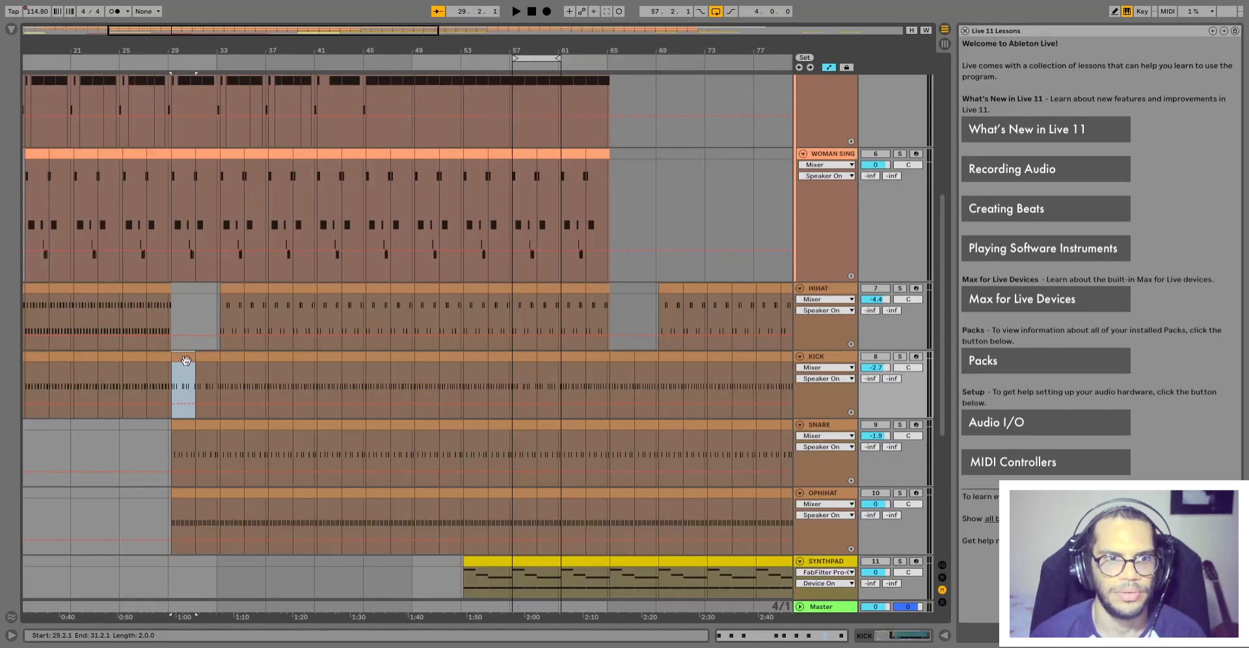
pyautogui.scroll(-2, 550, 451)
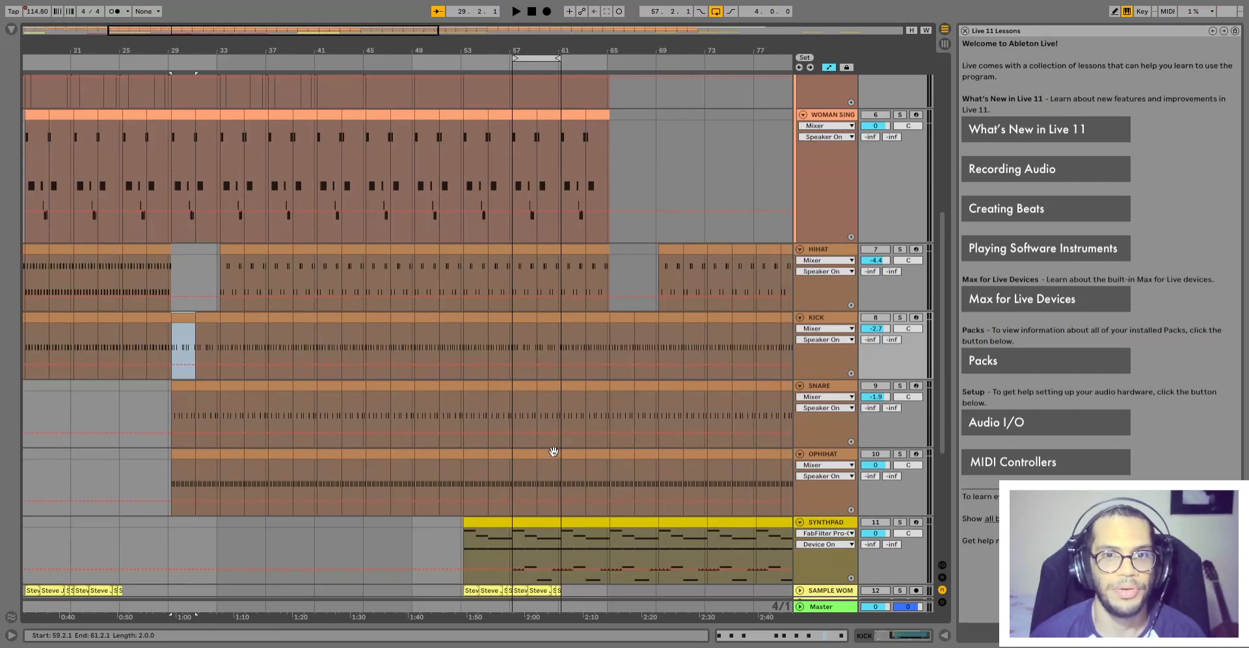
pyautogui.press('-')
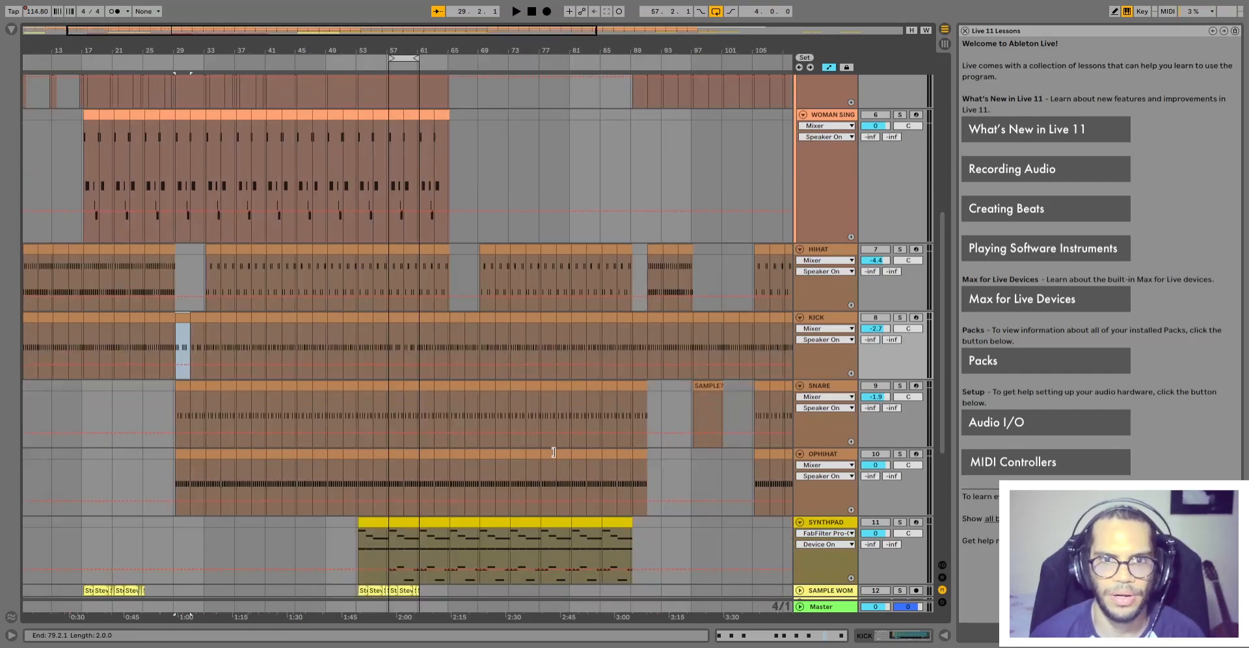
# Select the PAD_CHORDS clips from bar 31 up to the end of the block at bar 45
pyautogui.press('+')
pyautogui.press('+')
pyautogui.scroll(3, 552, 450)
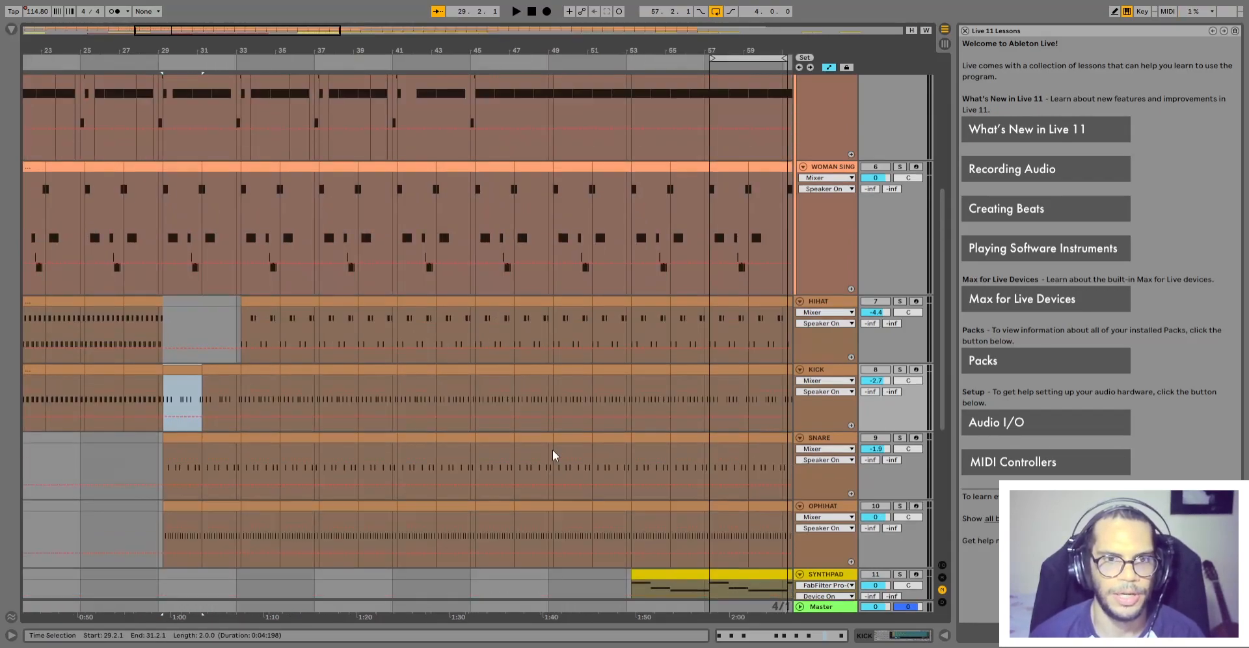
pyautogui.scroll(5, 553, 450)
pyautogui.moveTo(474, 139); pyautogui.dragTo(247, 141)
pyautogui.scroll(-3, 259, 377)
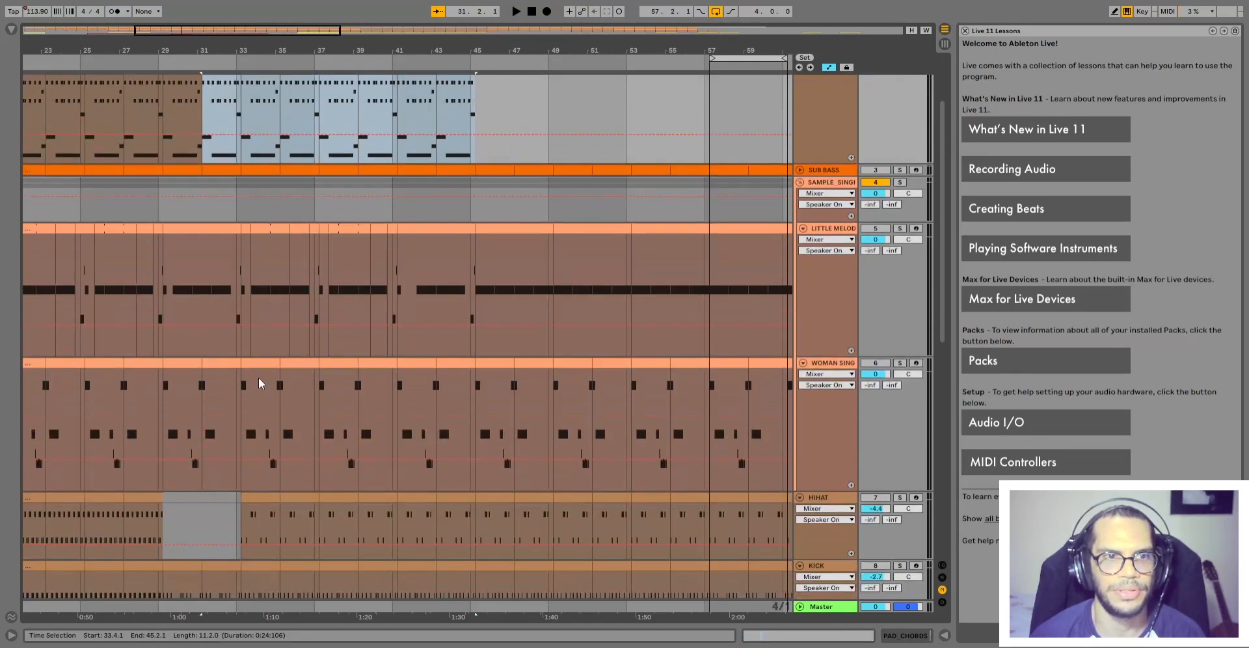
# Select the KICK clips from bar 29 to bar 45 to mark the section where the snare comes in
pyautogui.press('-')
pyautogui.press('-')
pyautogui.scroll(2, 164, 240)
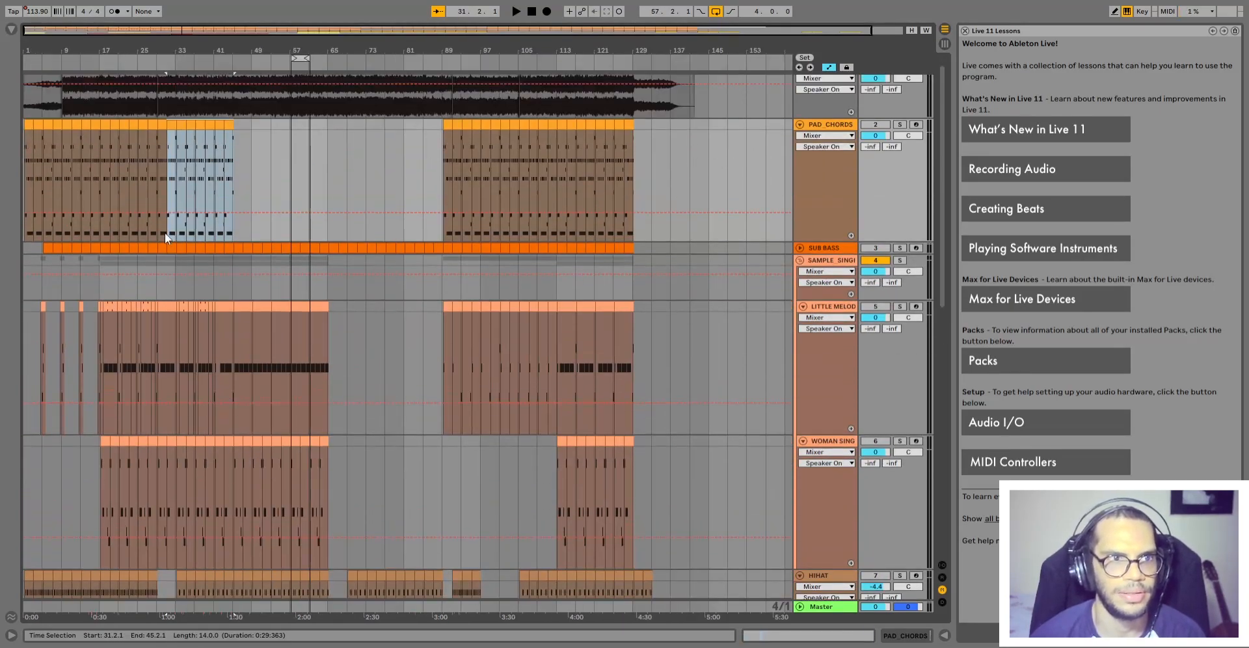
pyautogui.scroll(-5, 142, 434)
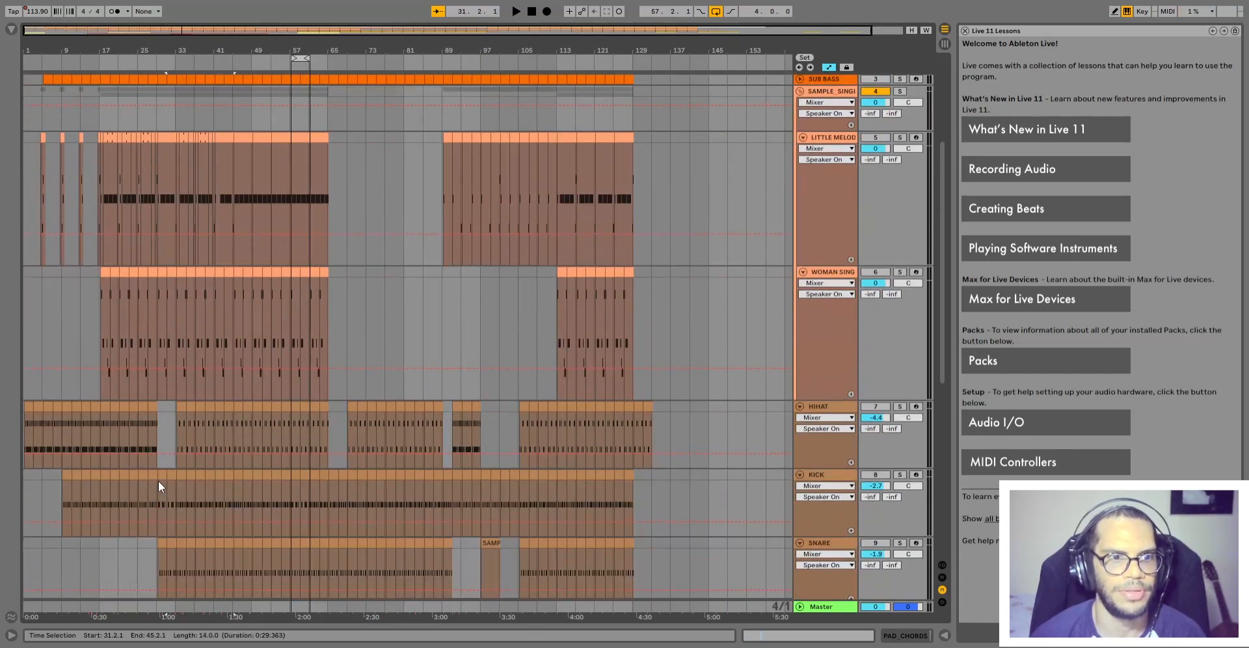
pyautogui.moveTo(158, 485); pyautogui.dragTo(166, 485)
pyautogui.scroll(2, 213, 491)
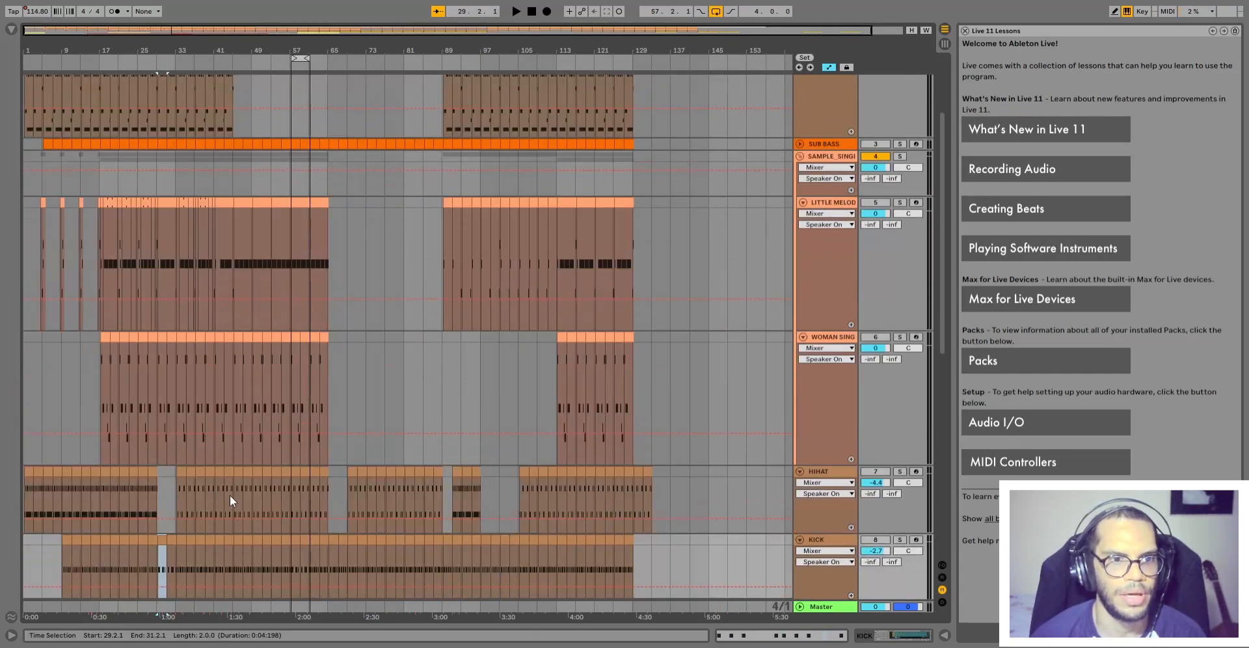
pyautogui.press('z')
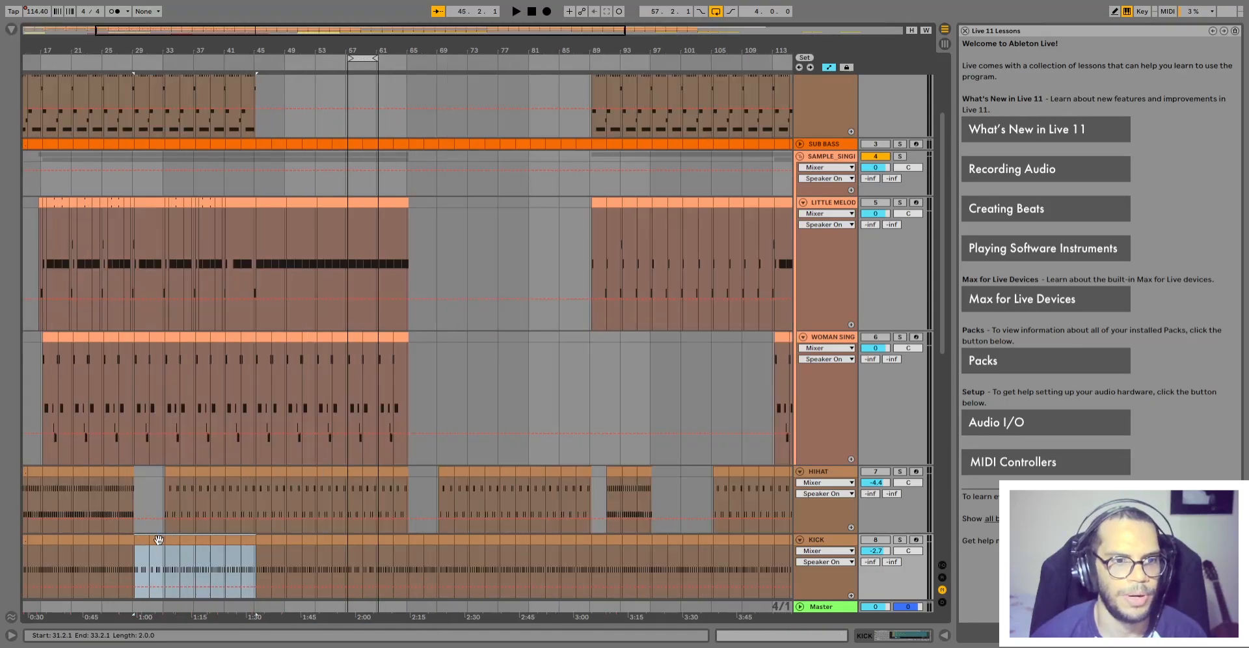
# Select the OPHIHAT clips from bar 45 to bar 53
pyautogui.scroll(4, 155, 334)
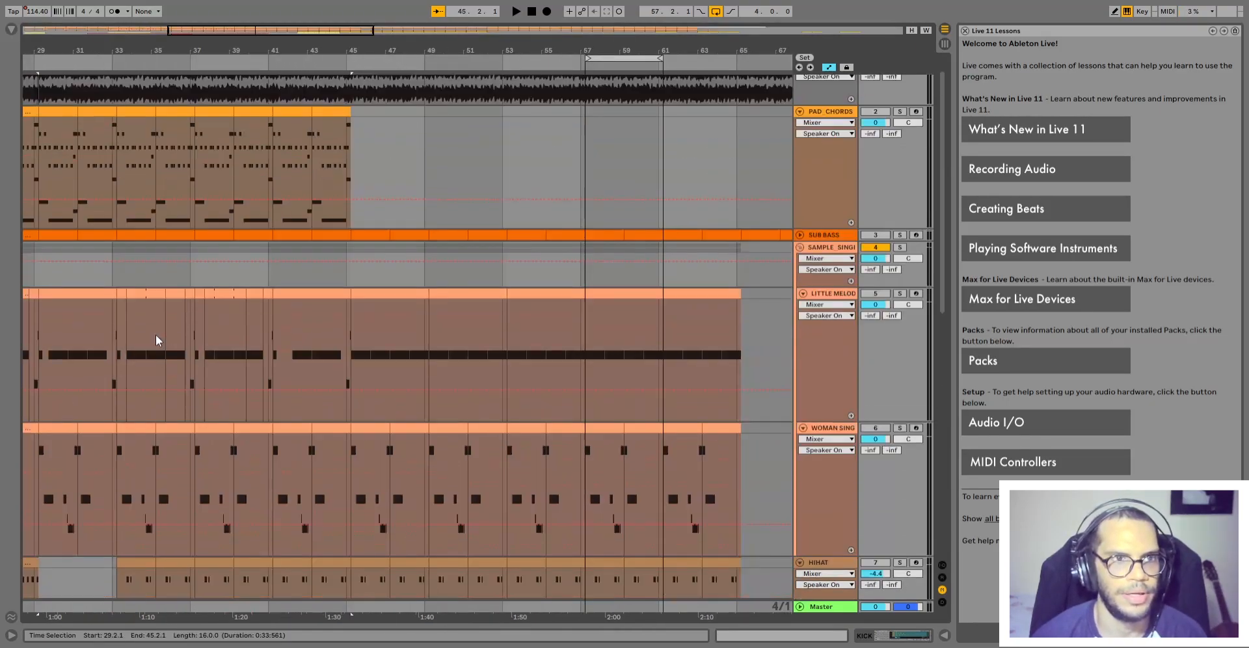
pyautogui.scroll(-13, 279, 144)
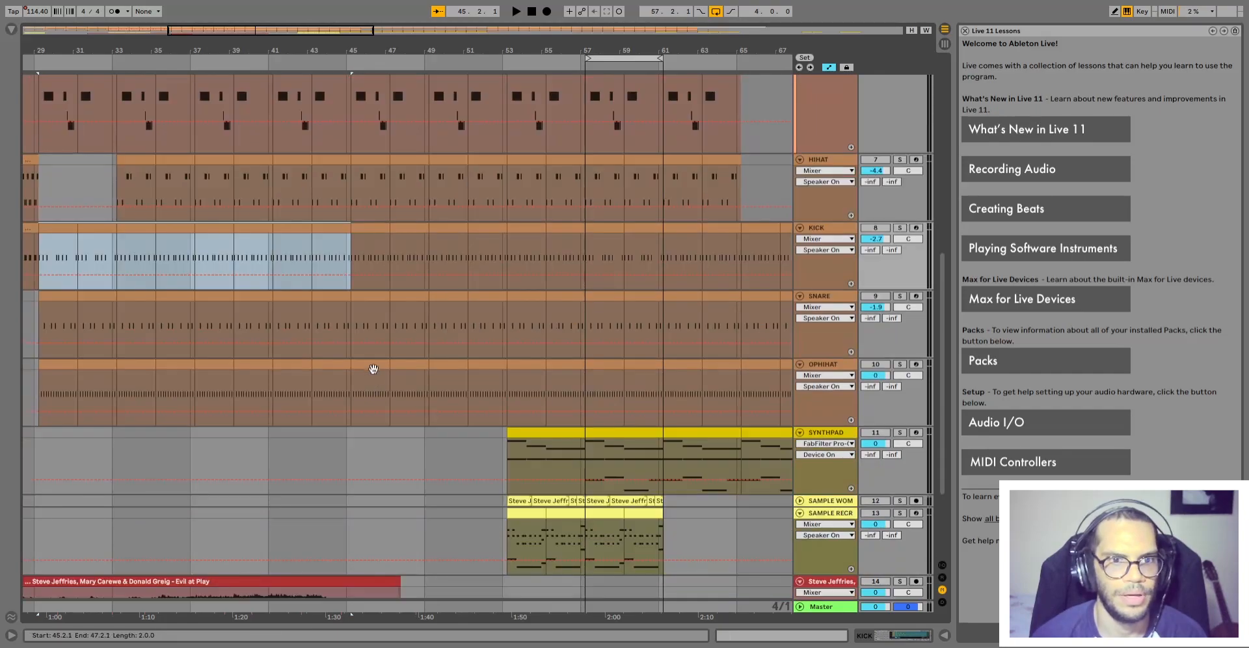
pyautogui.click(374, 366)
pyautogui.keyDown('shift'); pyautogui.click(488, 363); pyautogui.keyUp('shift')
pyautogui.scroll(13, 486, 402)
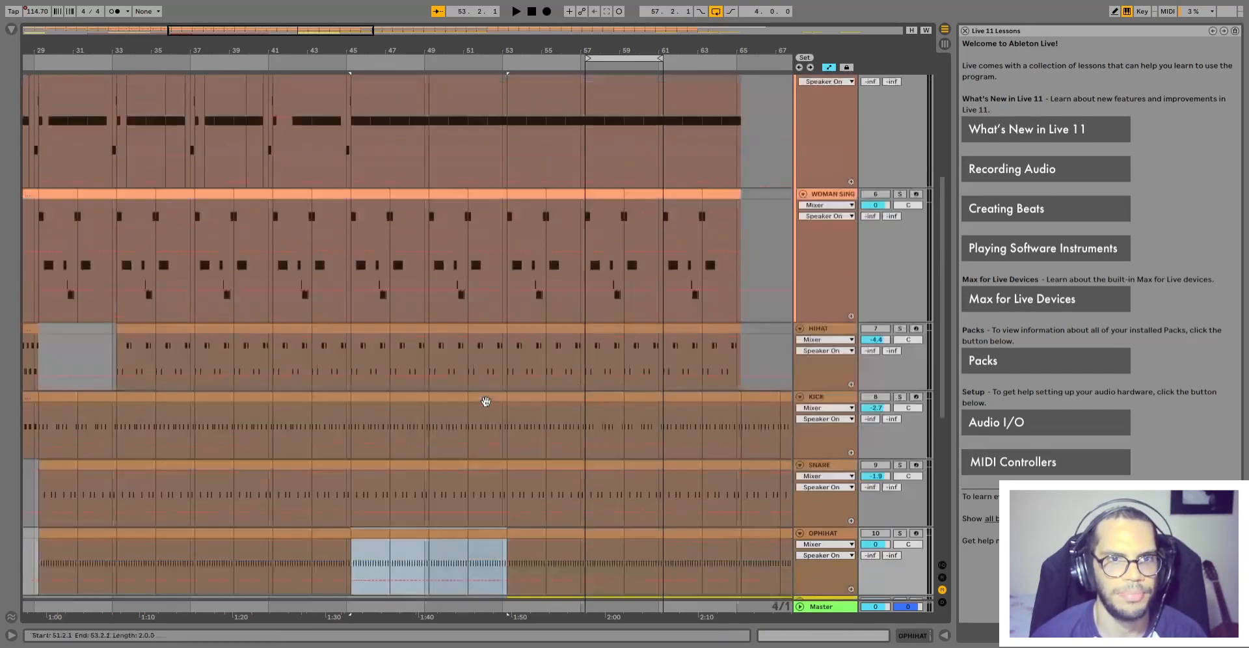
# Select the PAD_CHORDS clip at bar 41, then the first SYNTHPAD clip at bar 53
pyautogui.click(301, 137)
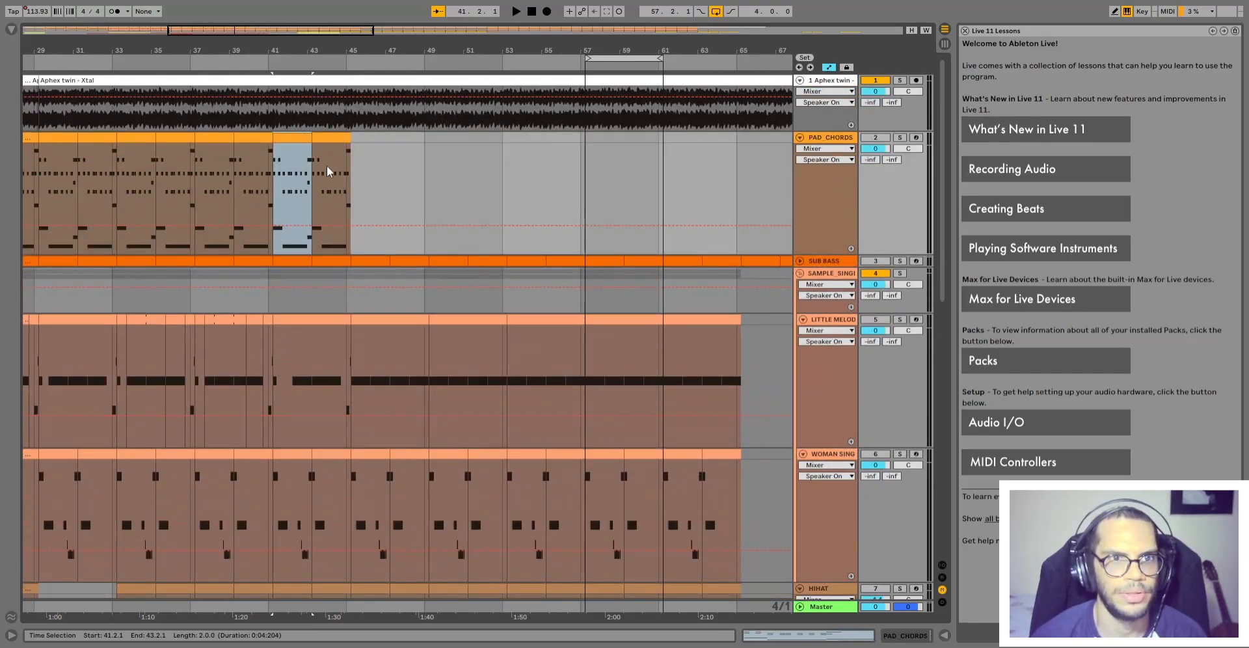
pyautogui.scroll(-10, 391, 390)
pyautogui.scroll(-5, 400, 431)
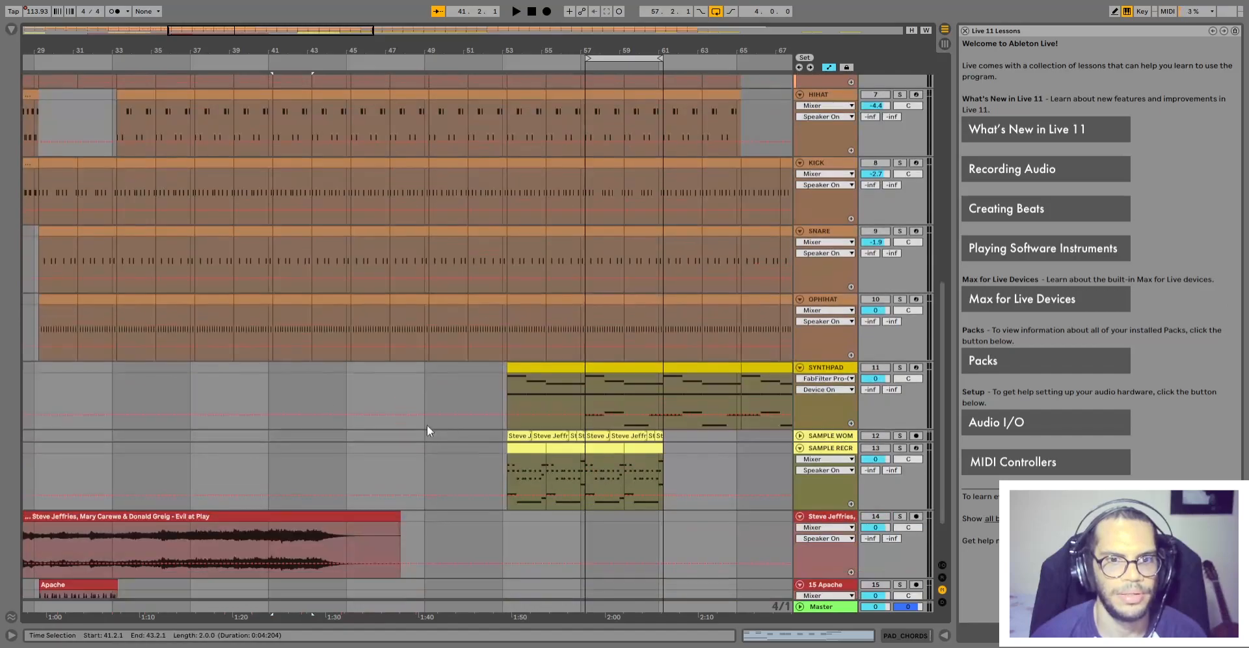
pyautogui.click(583, 369)
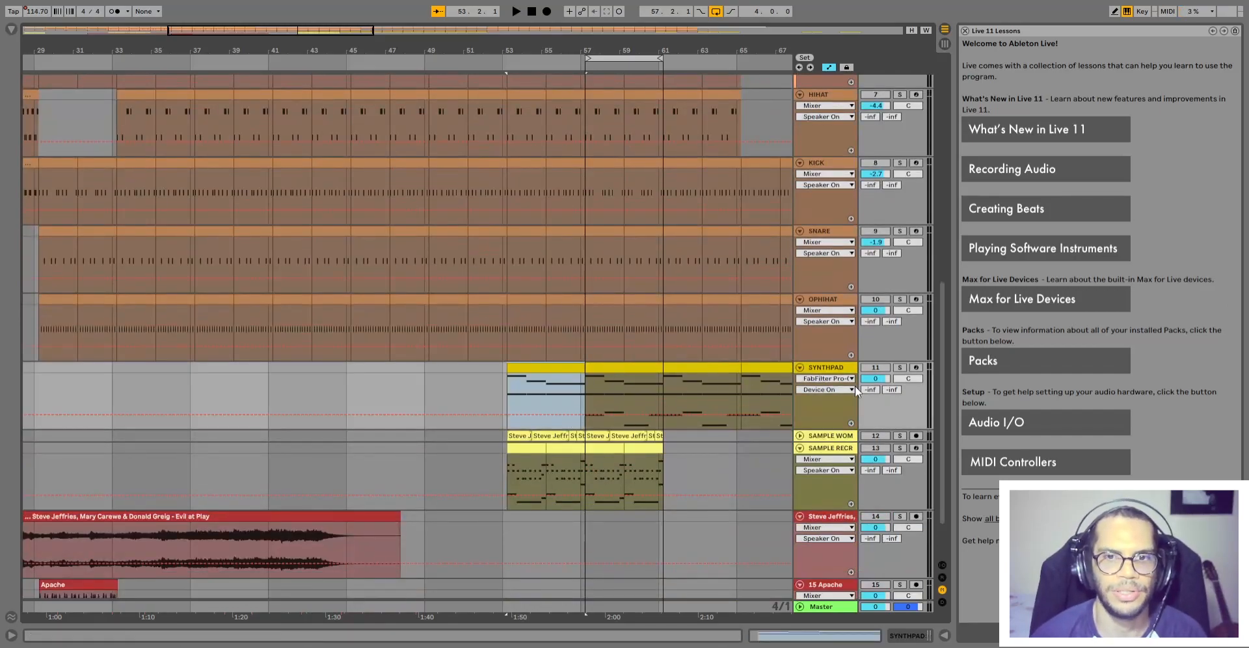
# Select the KICK clip at bar 33 and play the arrangement from there
pyautogui.scroll(2, 830, 454)
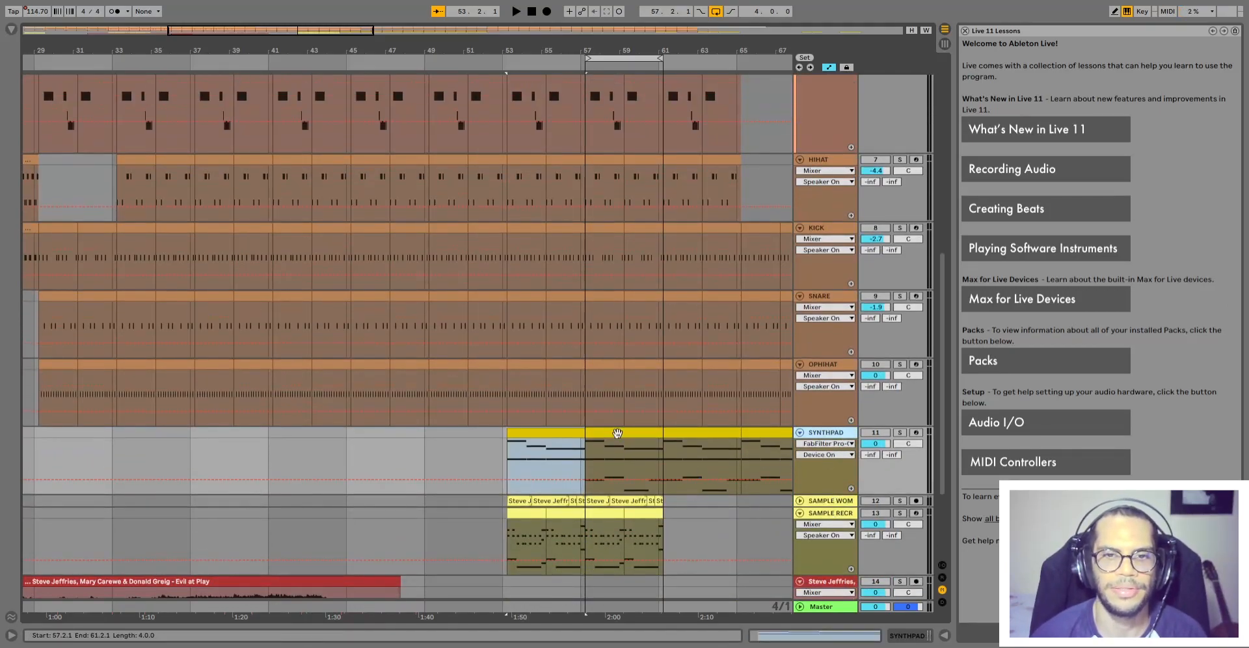
pyautogui.scroll(6, 392, 482)
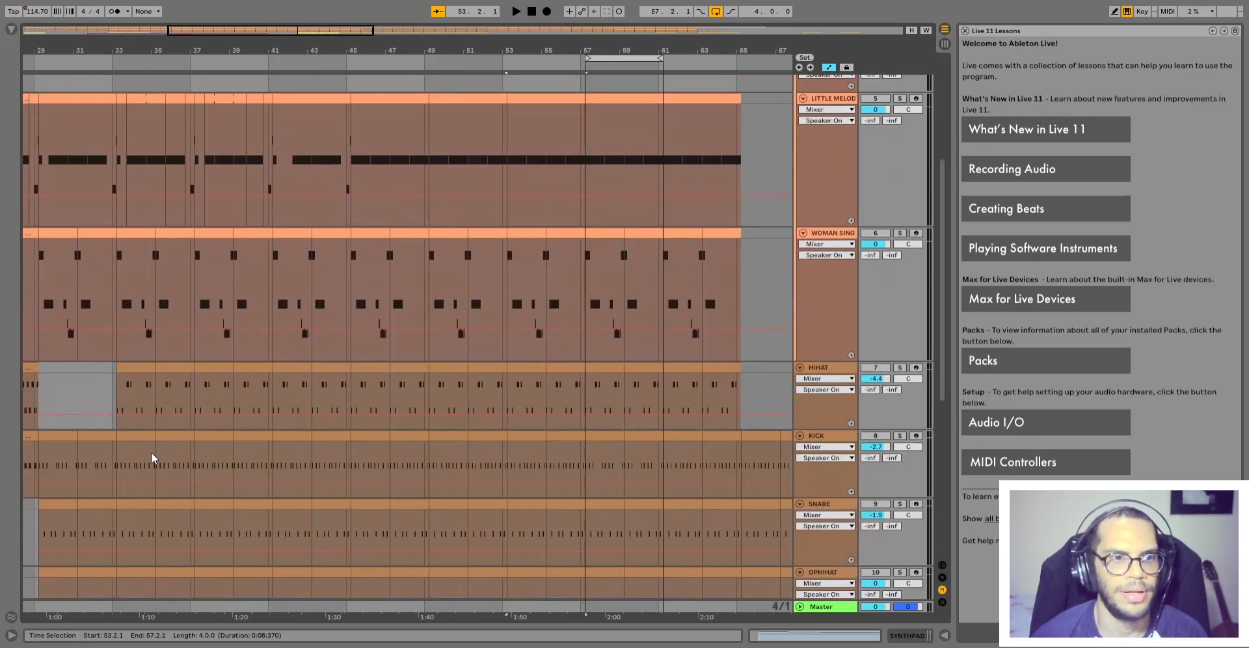
pyautogui.scroll(-3, 154, 461)
pyautogui.scroll(4, 214, 329)
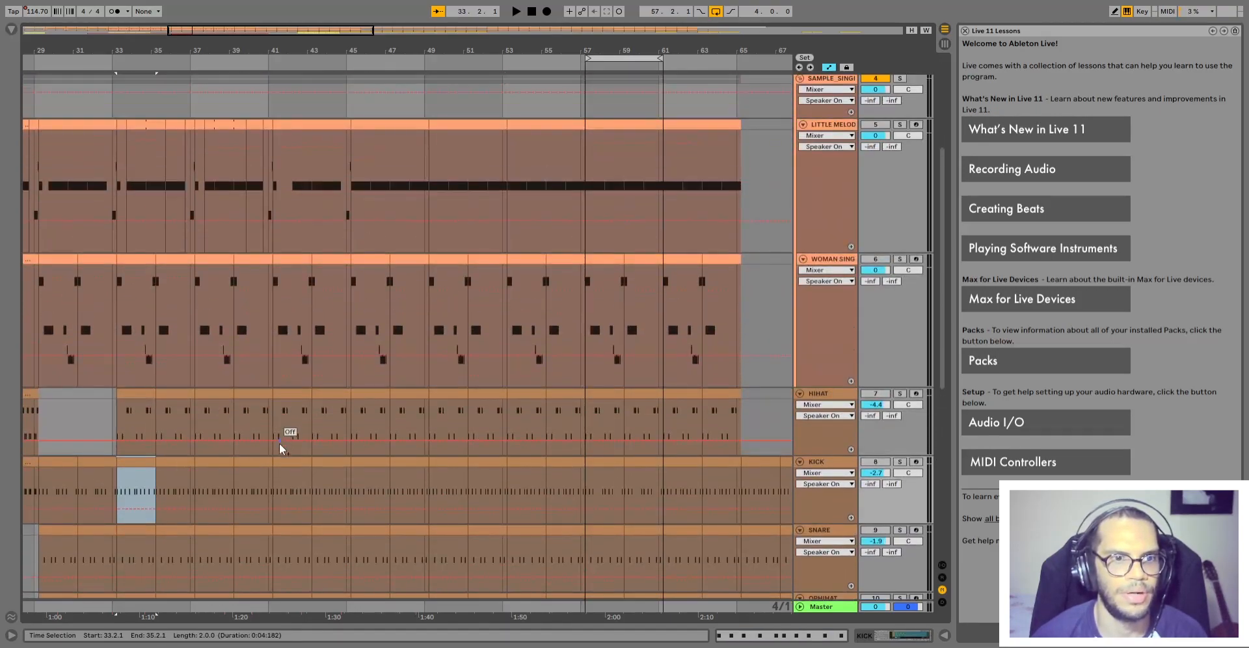
pyautogui.press('space')
pyautogui.scroll(4, 442, 478)
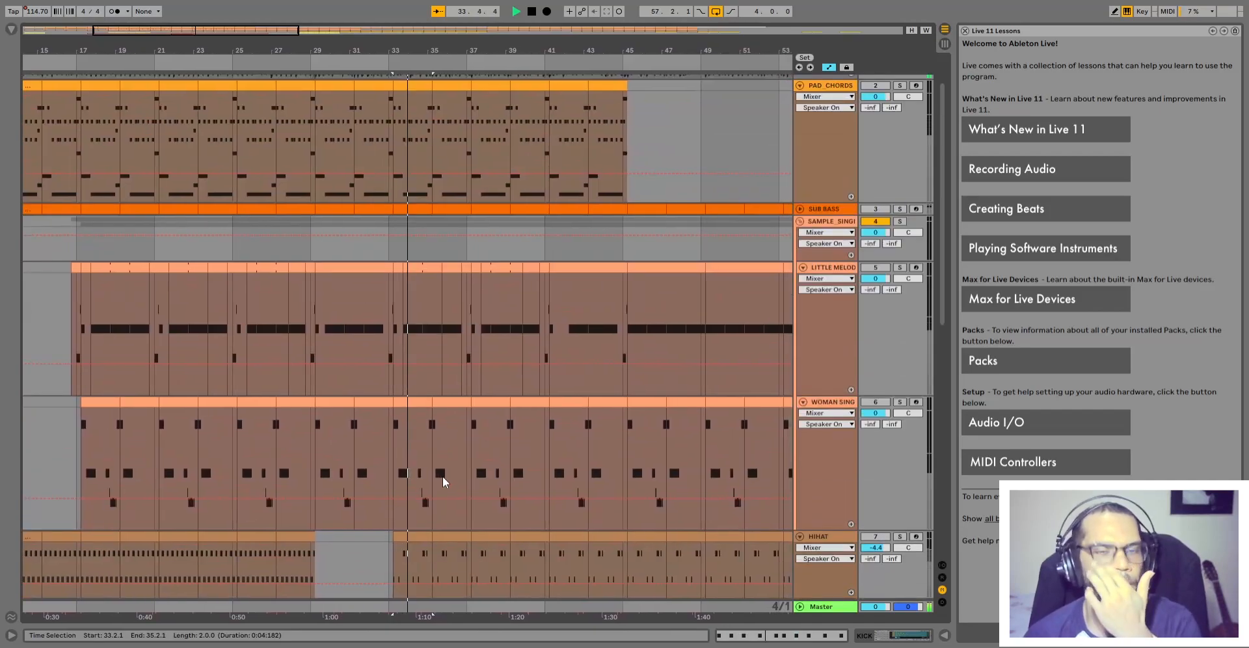
pyautogui.scroll(1, 507, 416)
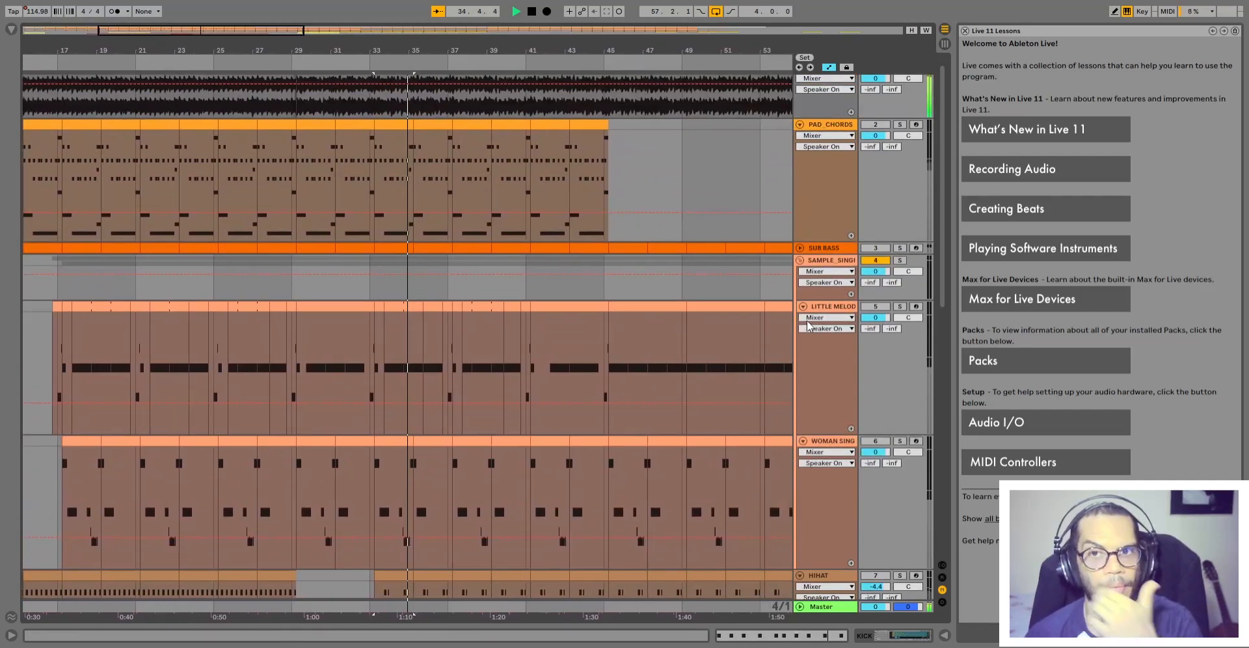
# Unfold the SUB BASS track and keep listening to the arrangement up to bar 45
pyautogui.click(801, 248)
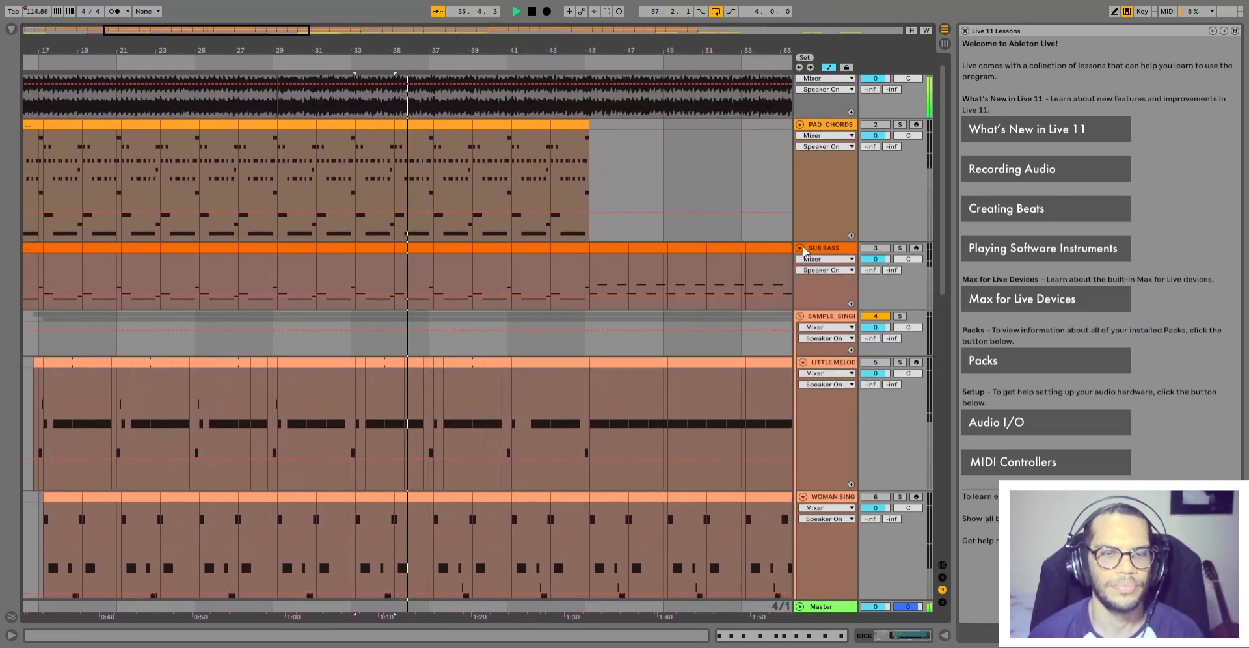
pyautogui.click(800, 248)
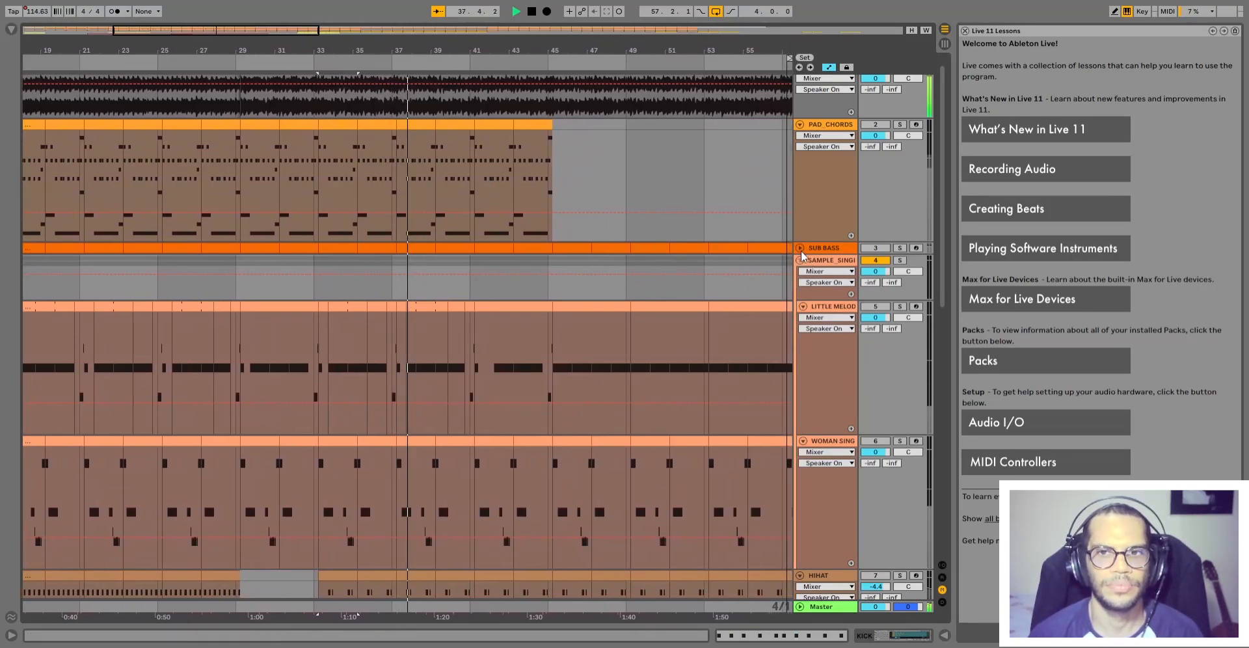
pyautogui.click(800, 249)
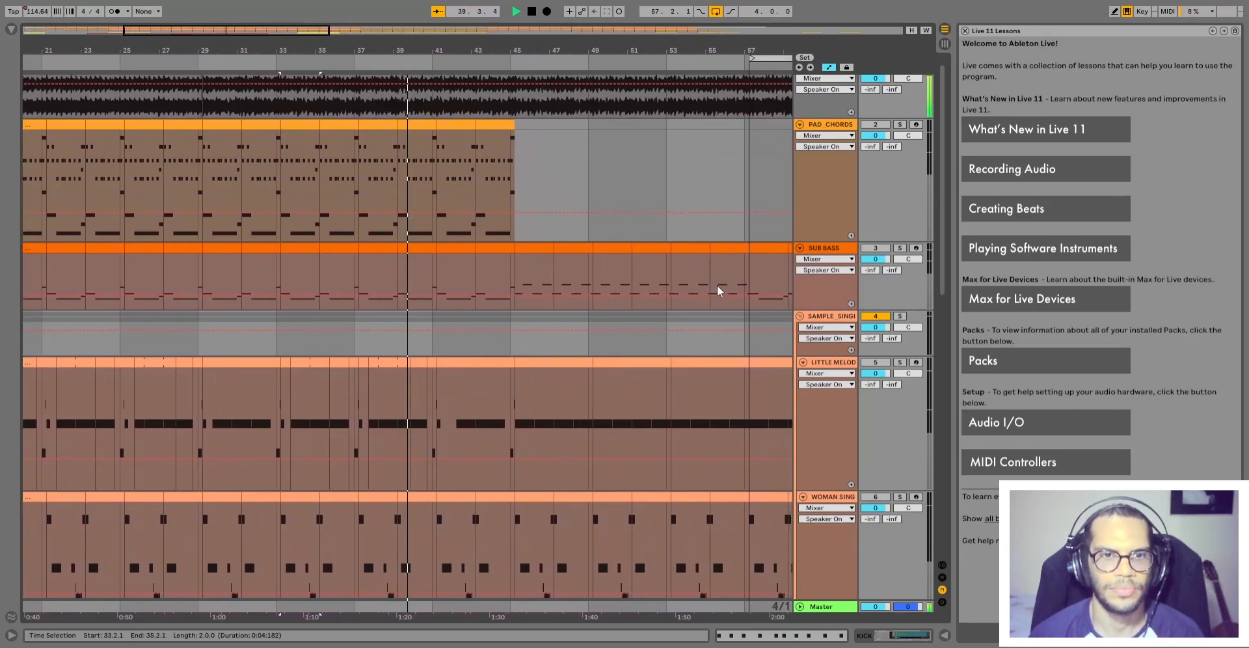
pyautogui.scroll(-1, 717, 286)
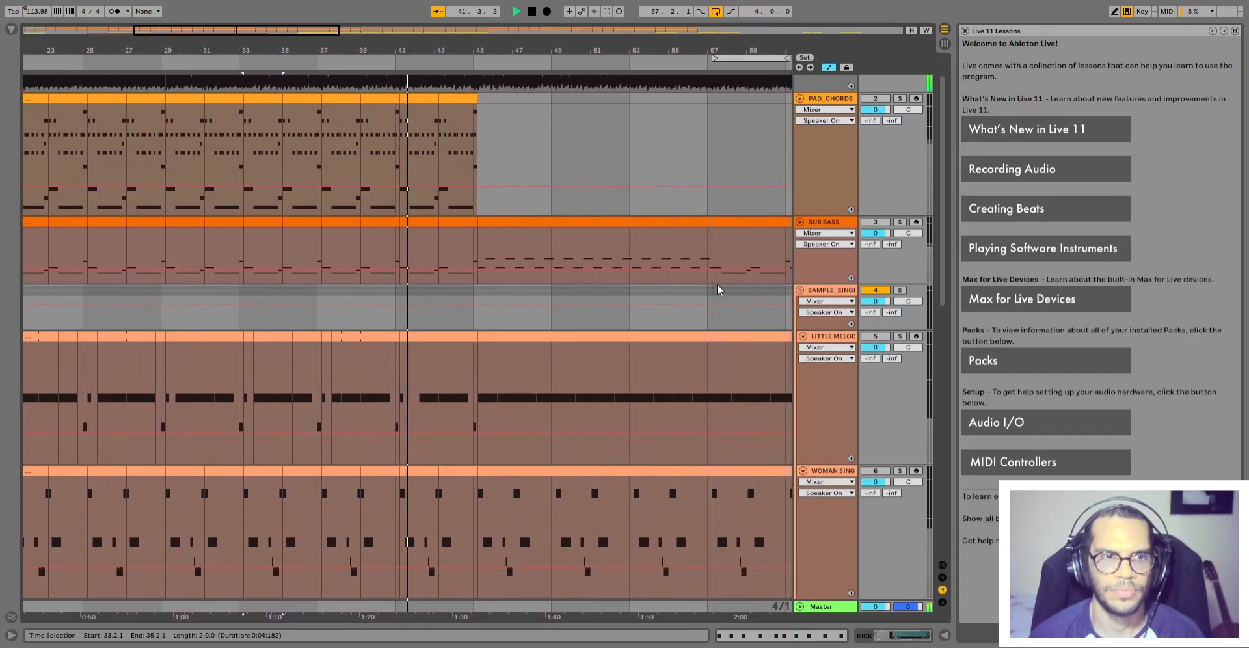
pyautogui.scroll(2, 718, 286)
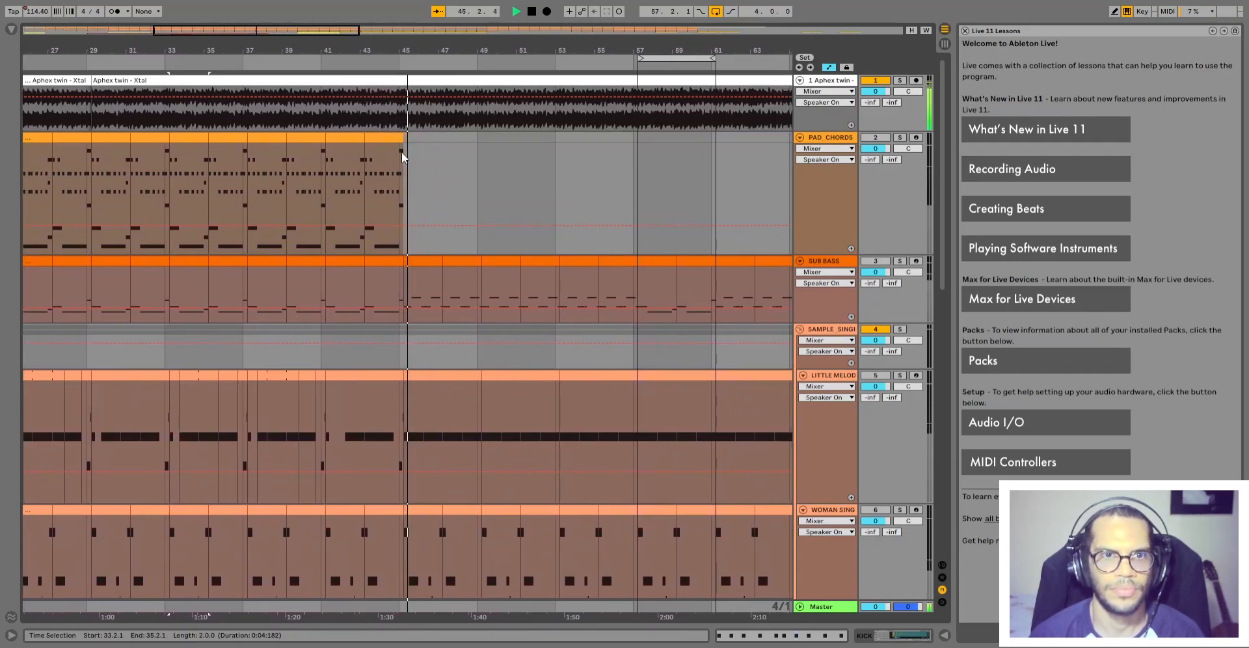
# Select the last PAD_CHORDS clip before bar 45 and stop the playback
pyautogui.click(401, 151)
pyautogui.scroll(-3, 414, 454)
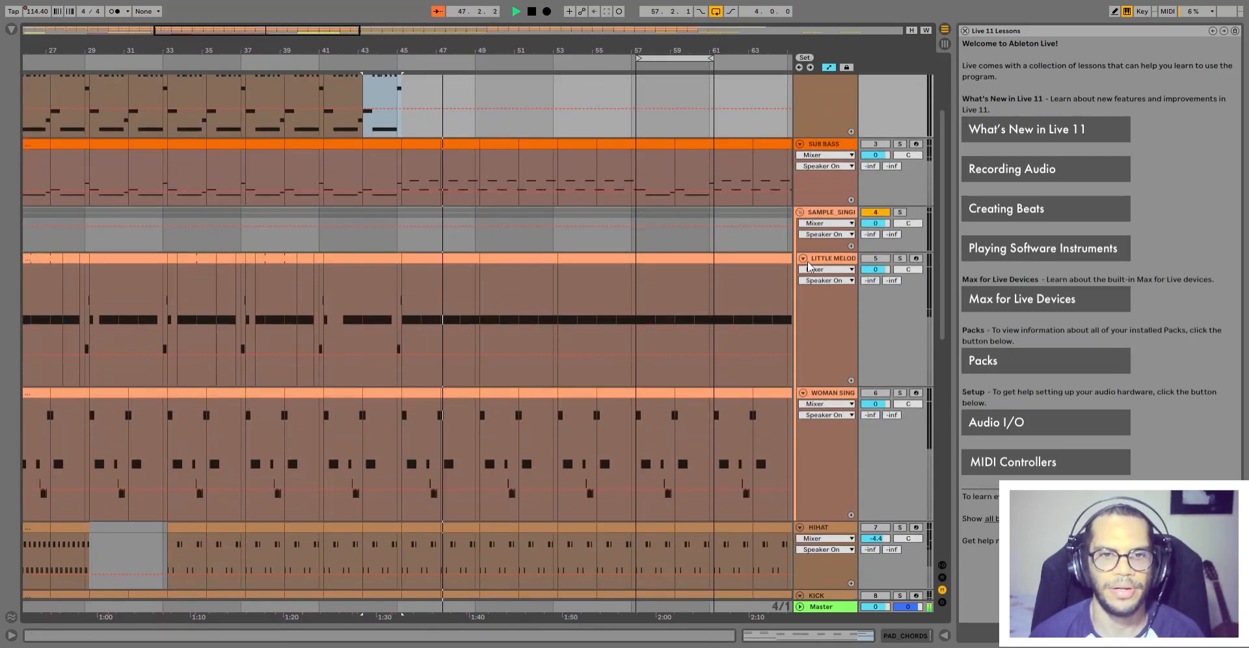
pyautogui.press('space')
pyautogui.scroll(3, 382, 366)
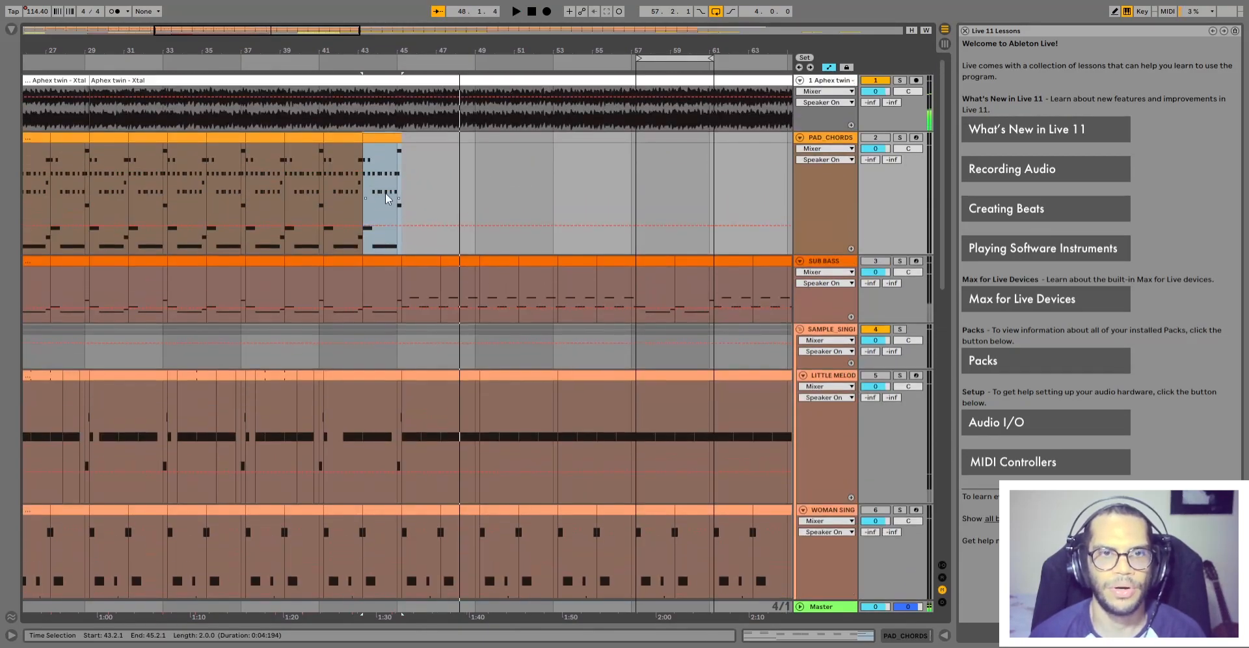
# Look over the tracks around bar 45 and select the SUB BASS clip starting there
pyautogui.scroll(-3, 382, 365)
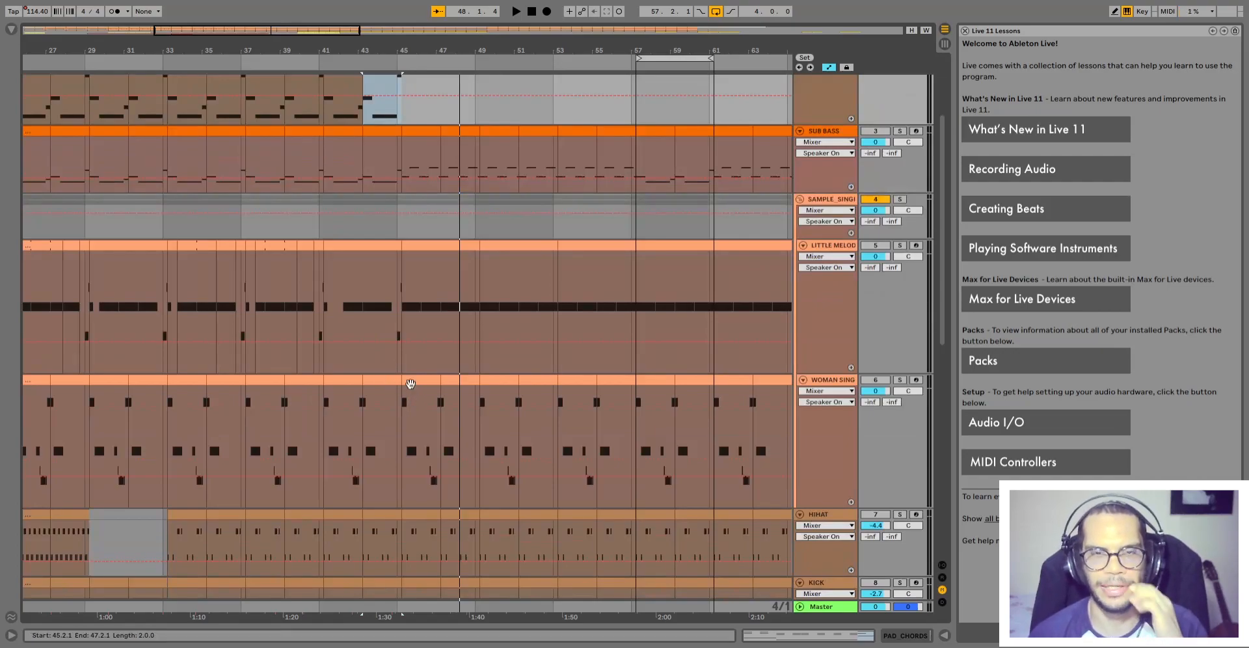
pyautogui.scroll(-1, 407, 399)
pyautogui.scroll(4, 404, 484)
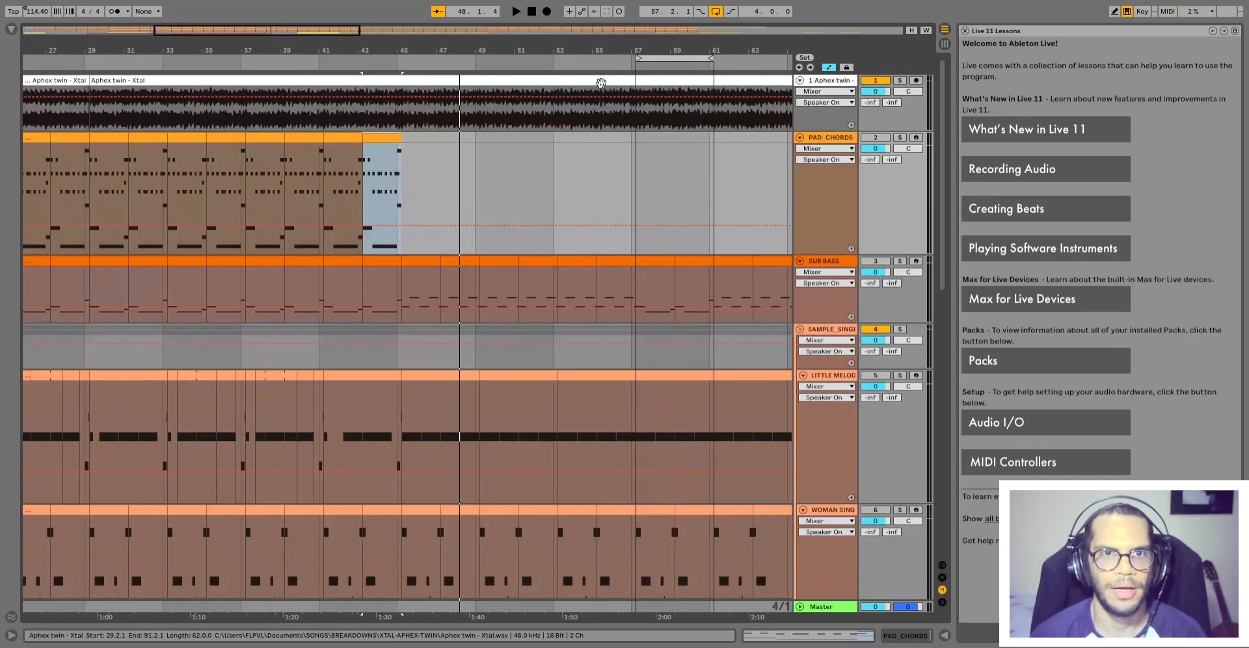
pyautogui.click(425, 262)
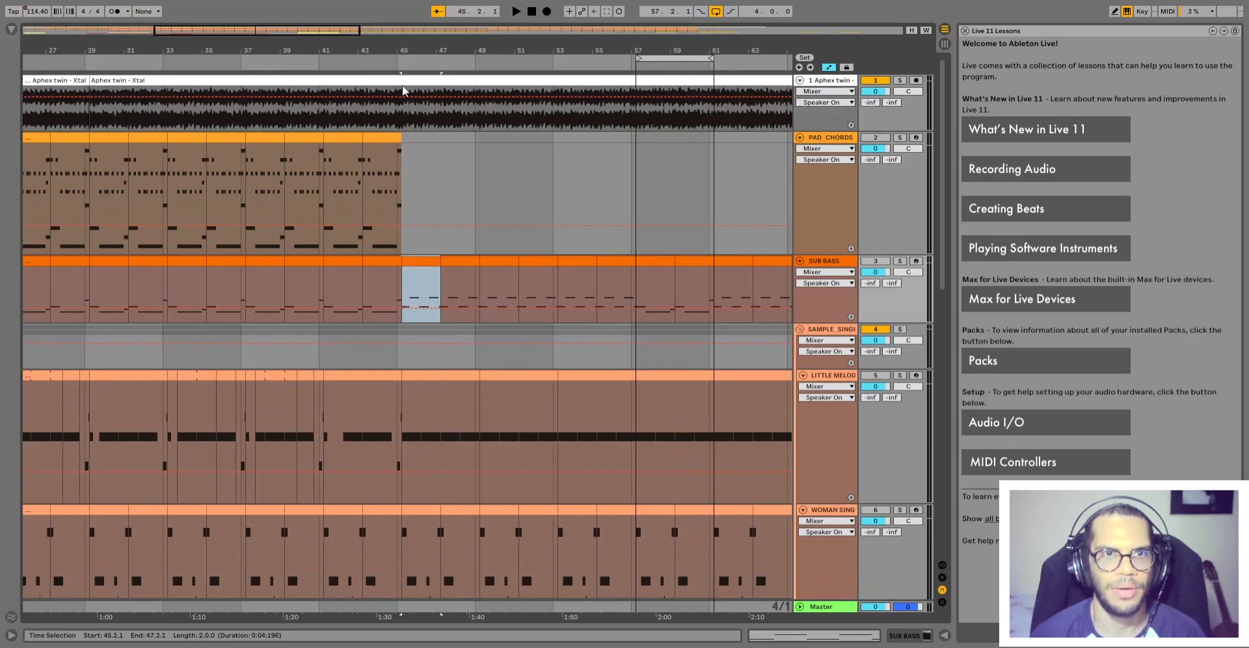
# Show the arrangement from bar 1 to past bar 73 and select the SUB BASS clip at bar 29
pyautogui.moveTo(311, 30); pyautogui.dragTo(310, 13)
pyautogui.scroll(-3, 280, 330)
pyautogui.scroll(2, 283, 329)
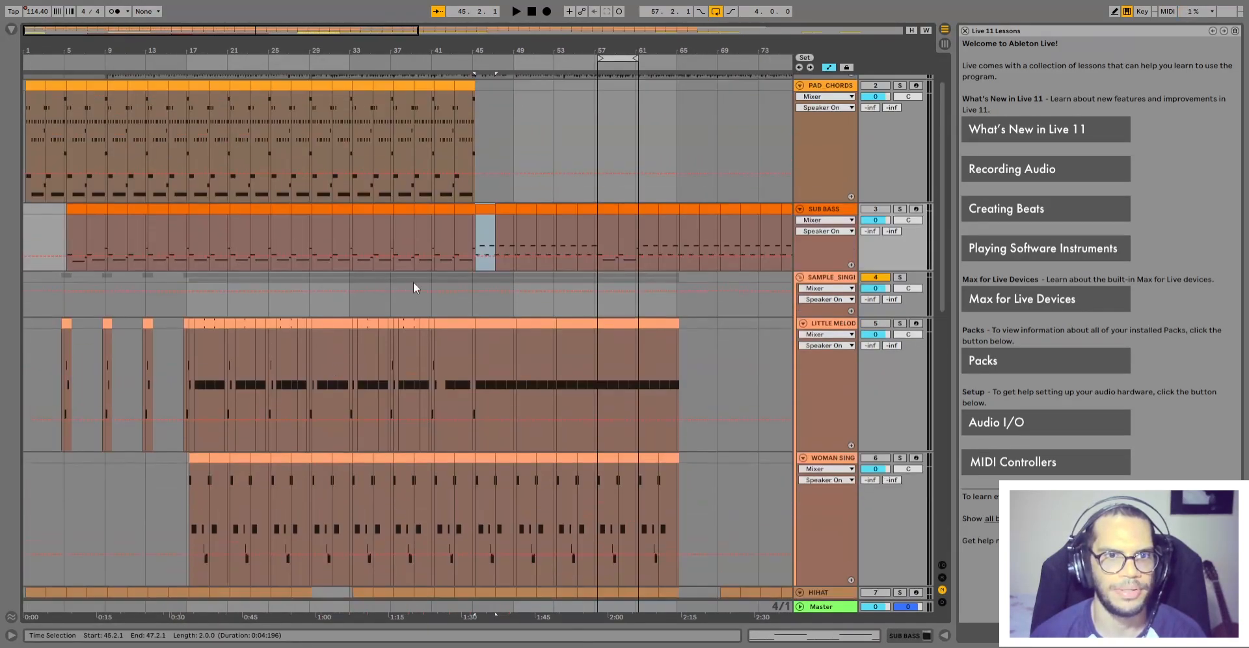
pyautogui.scroll(-1, 489, 224)
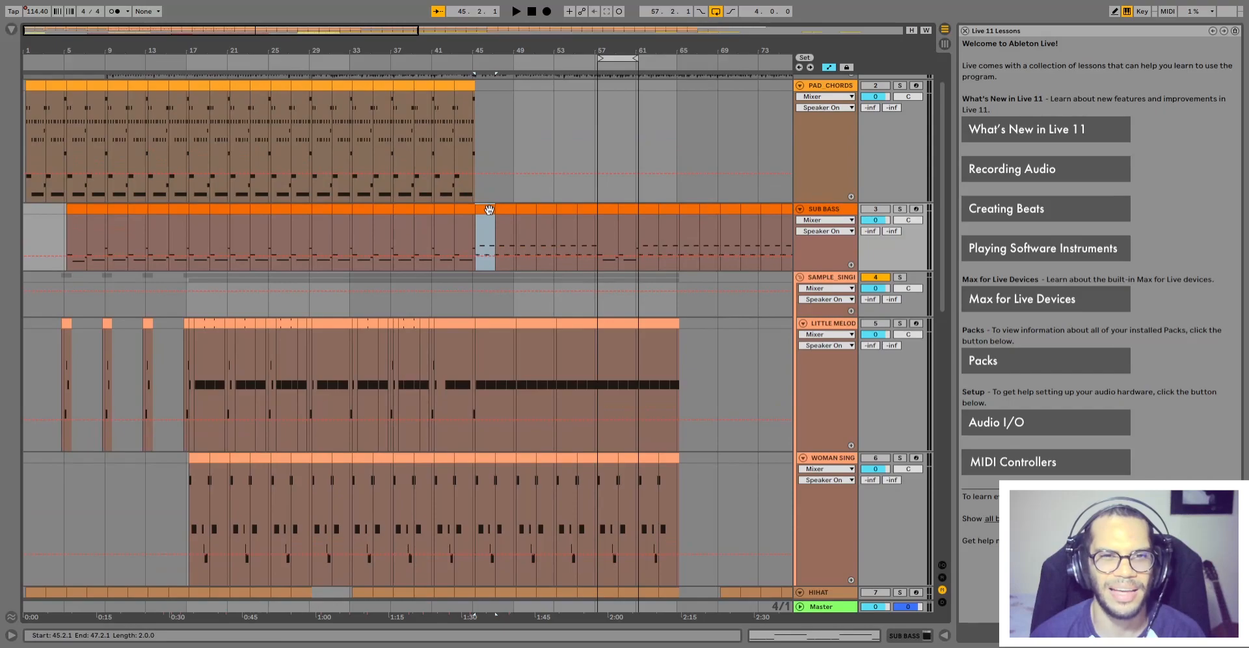
pyautogui.scroll(-3, 484, 225)
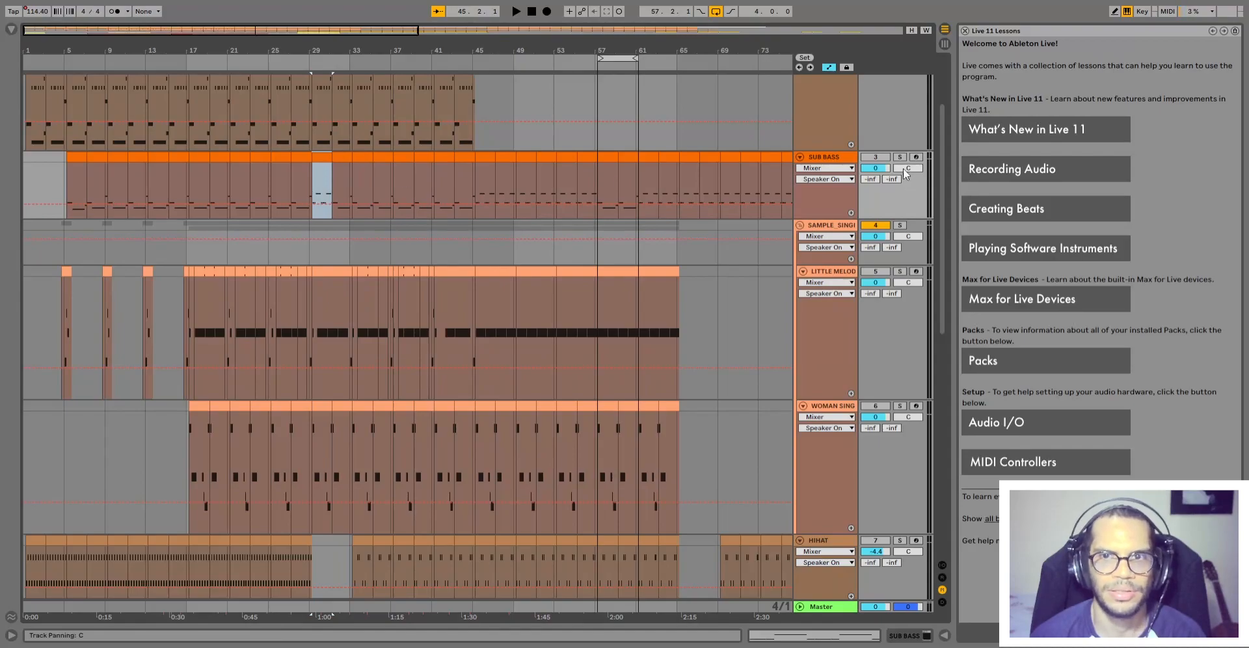
# Examine the notes of the SUB BASS clip at bar 29 in the note editor, then hide the editor and reselect the clip
pyautogui.doubleClick(323, 158)
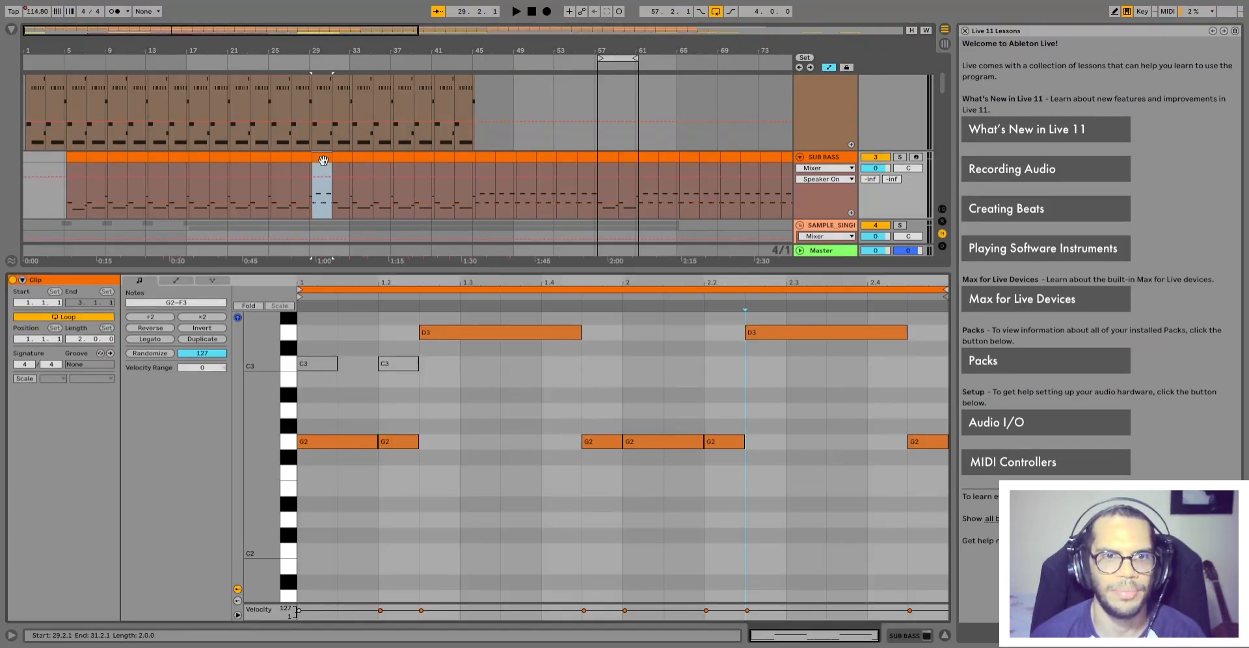
pyautogui.moveTo(848, 493); pyautogui.dragTo(358, 370)
pyautogui.click(358, 370)
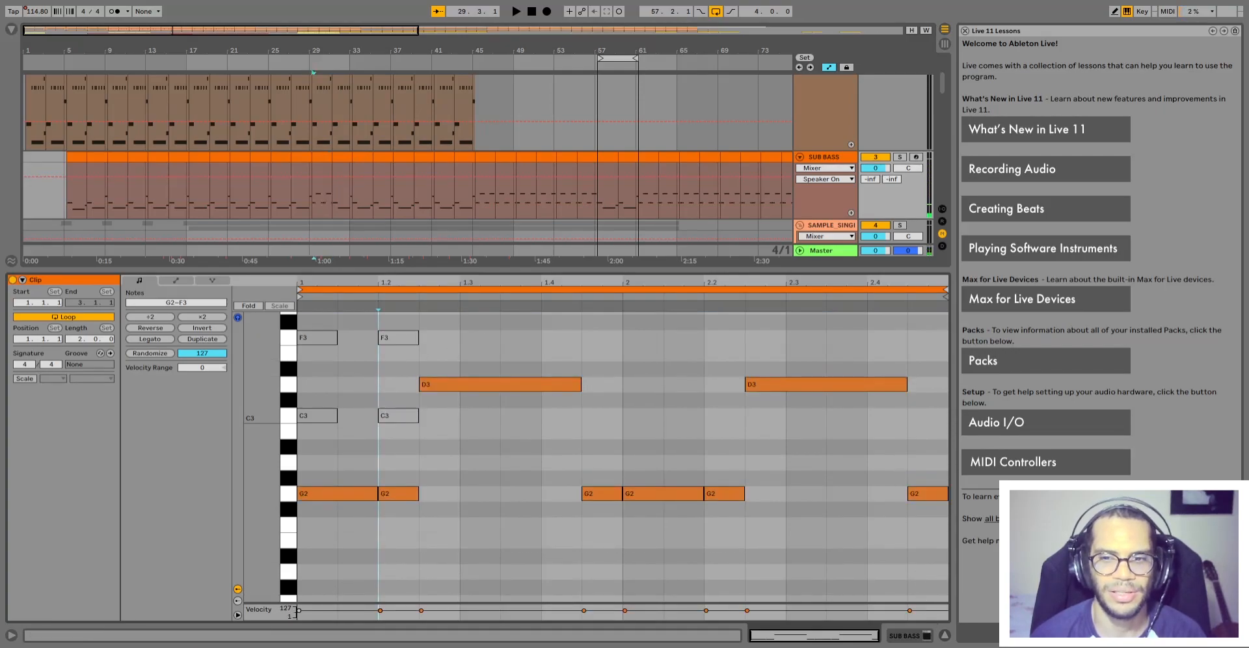
pyautogui.click(944, 635)
pyautogui.click(322, 153)
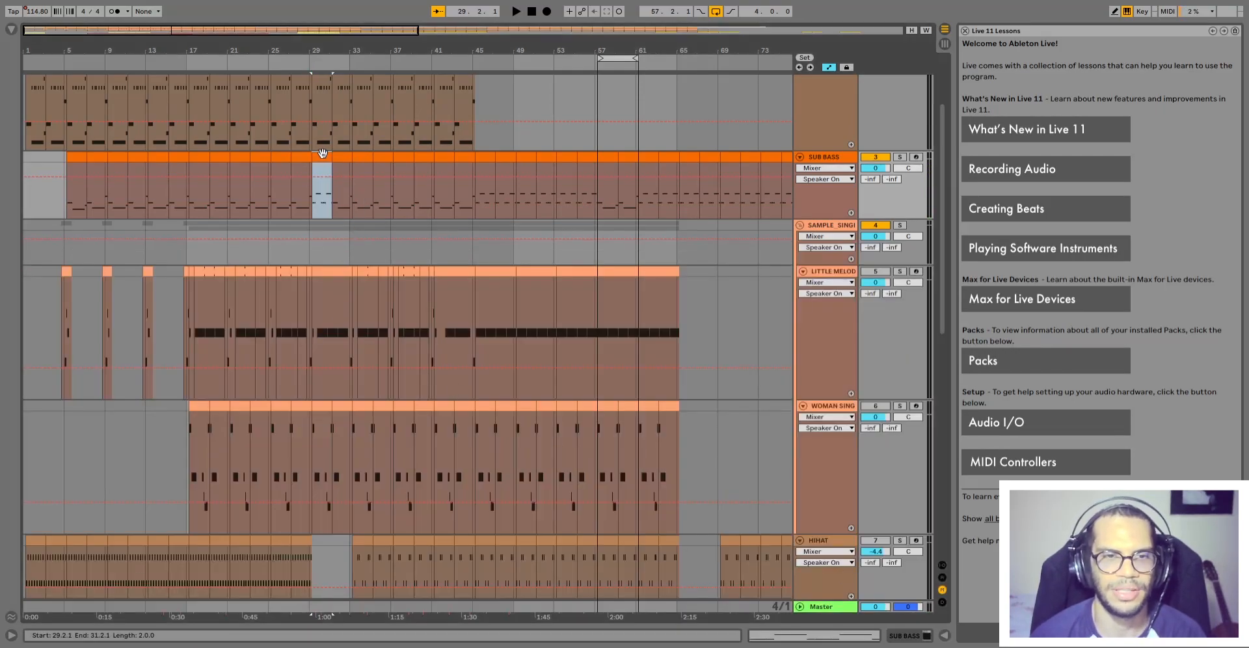
# Play the SUB BASS clip from bar 29 with the track activated, then deactivate the track and stop playback
pyautogui.scroll(5, 322, 153)
pyautogui.scroll(2, 322, 154)
pyautogui.press('space')
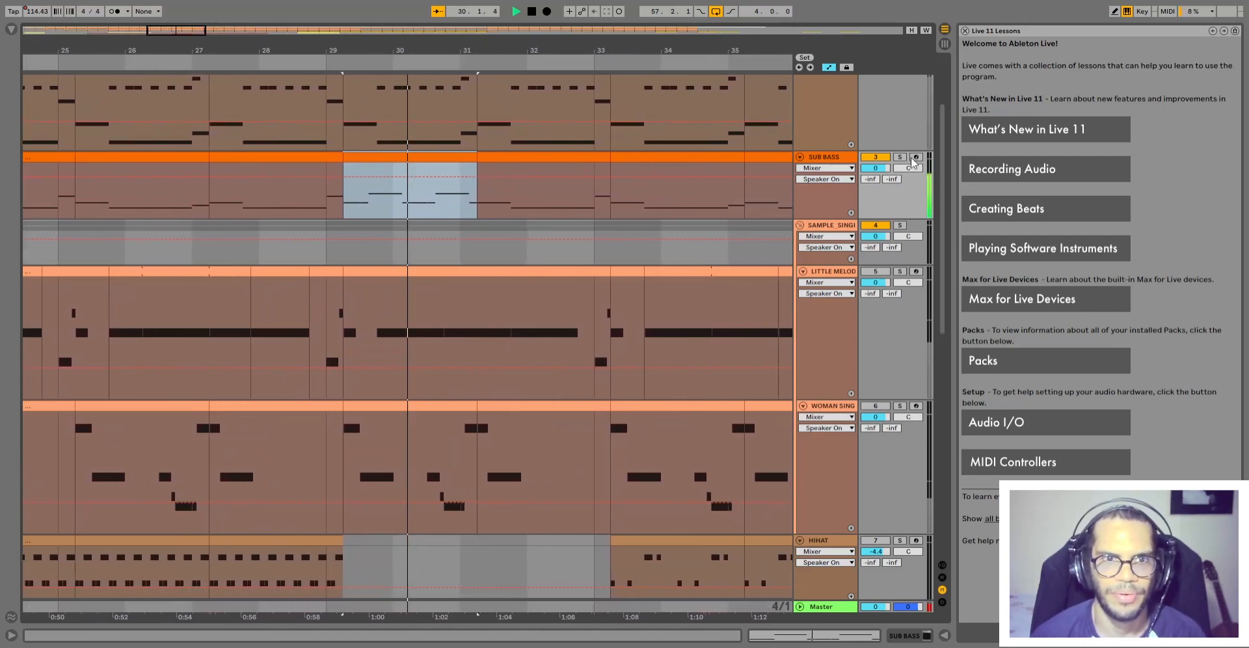
pyautogui.click(876, 158)
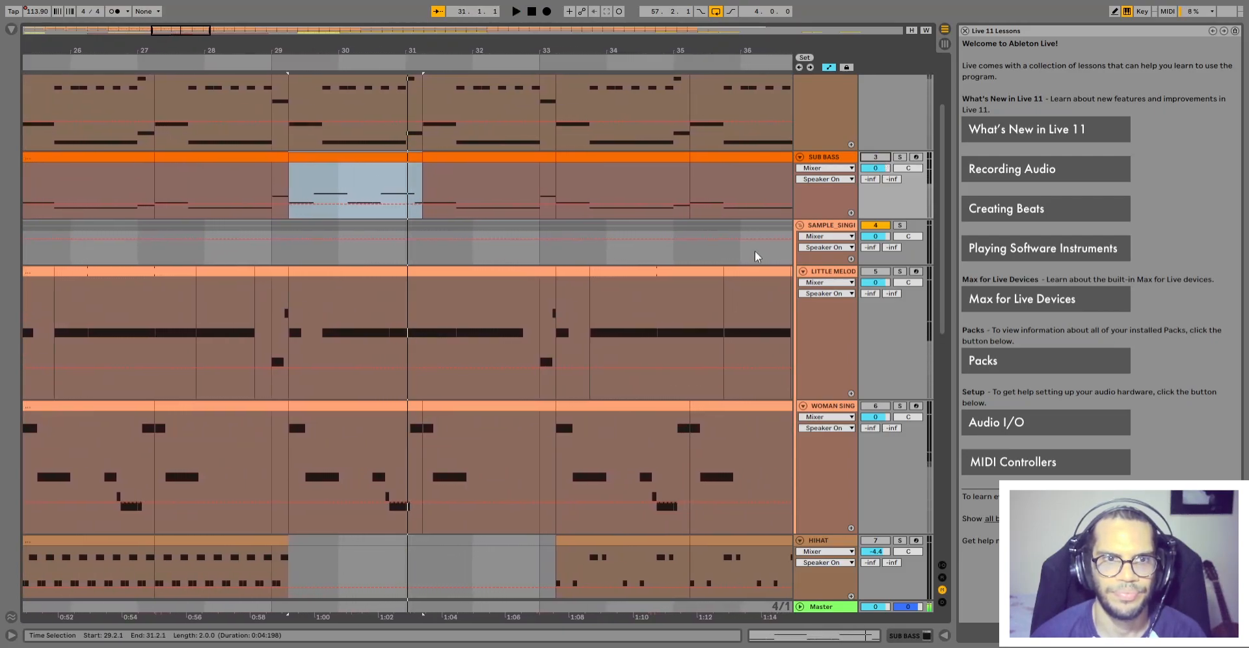
# Look over the arrangement around bar 43 and select the last PAD_CHORDS clips, from bar 41 to bar 45
pyautogui.click(675, 233)
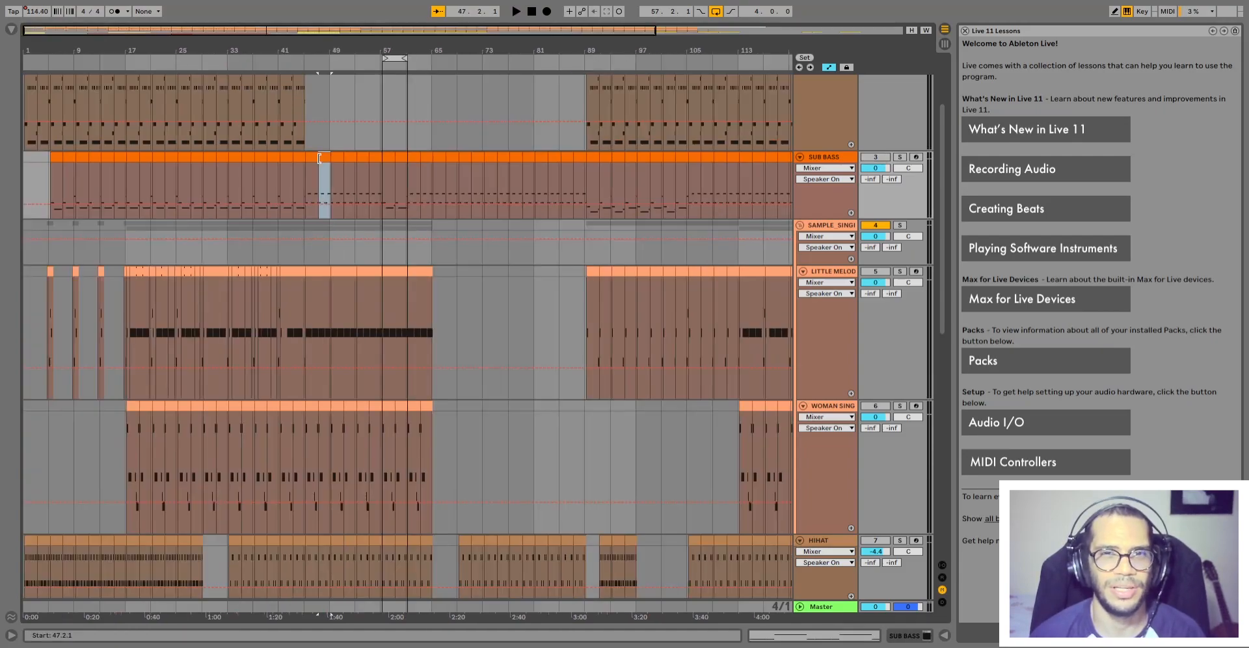
pyautogui.scroll(3, 319, 158)
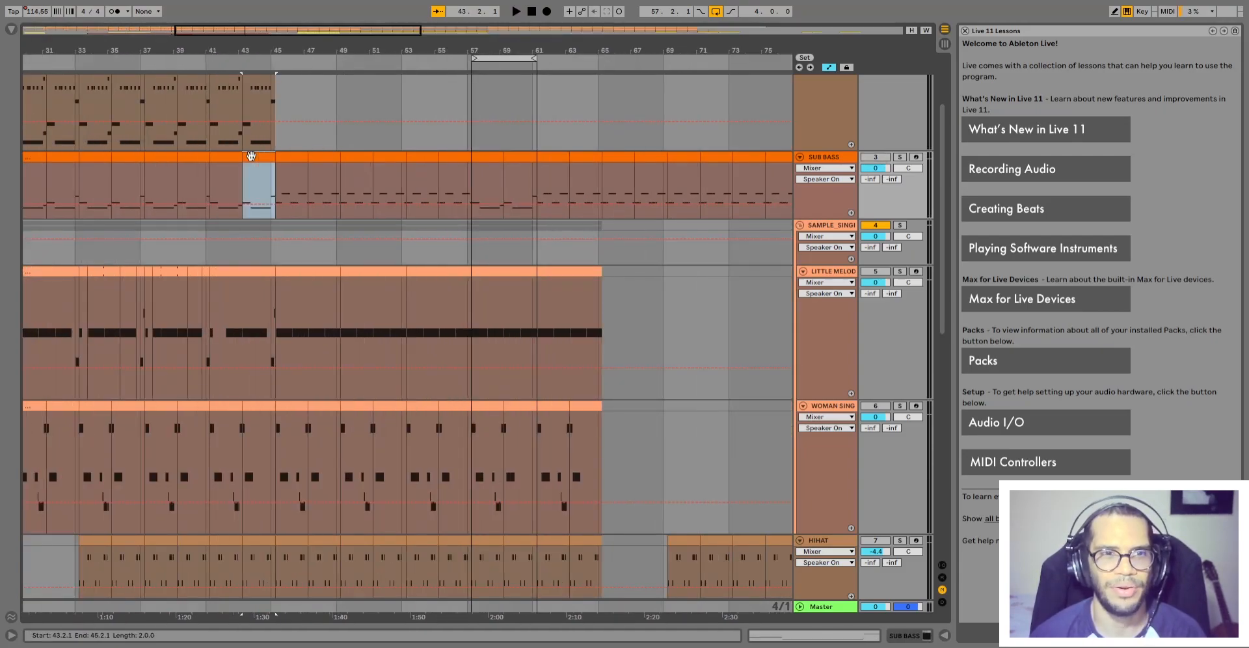
pyautogui.scroll(2, 282, 221)
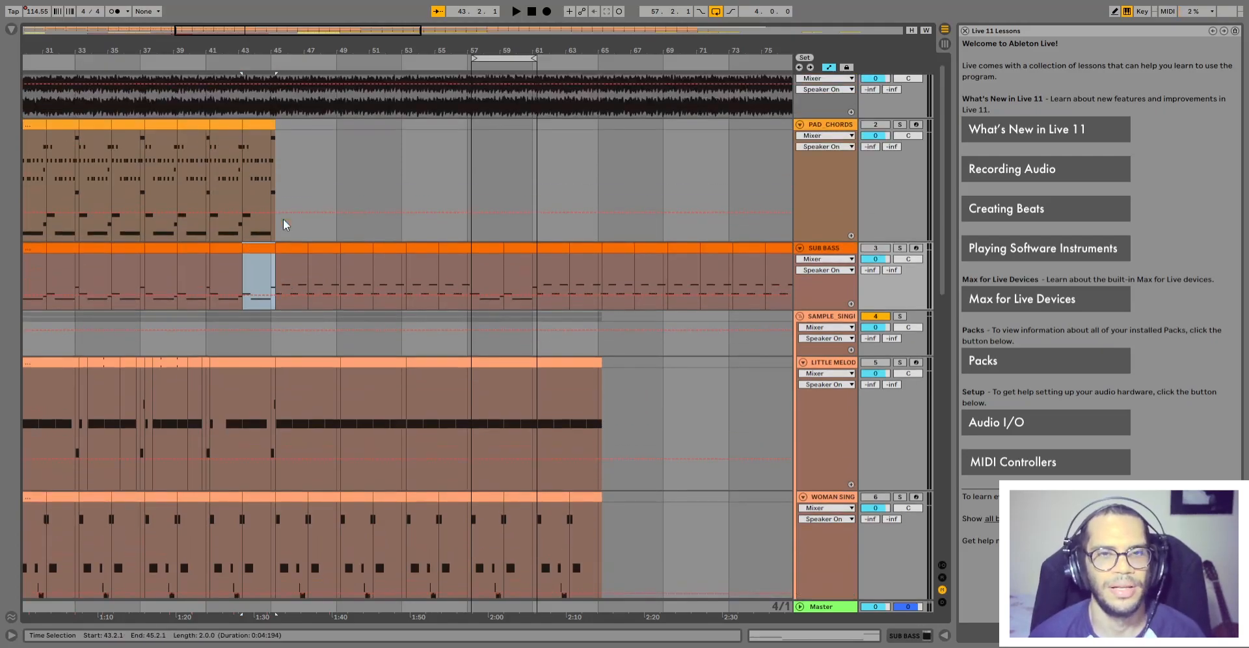
pyautogui.scroll(-2, 283, 225)
pyautogui.scroll(4, 283, 220)
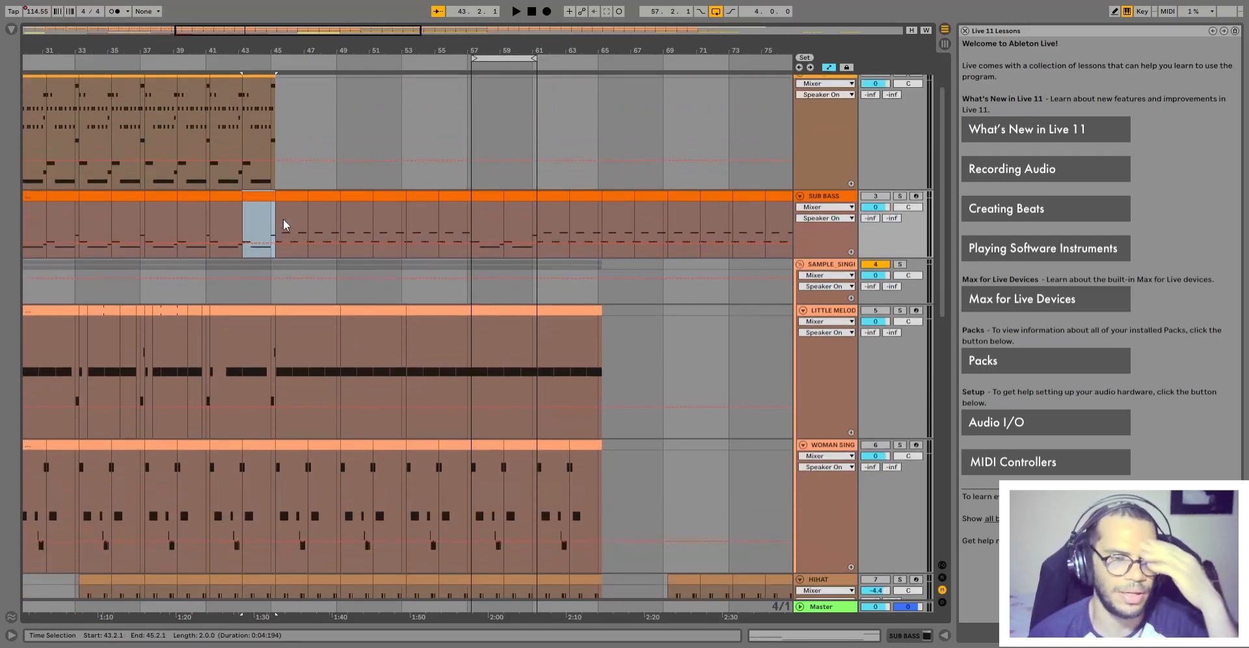
pyautogui.click(260, 118)
pyautogui.click(243, 116)
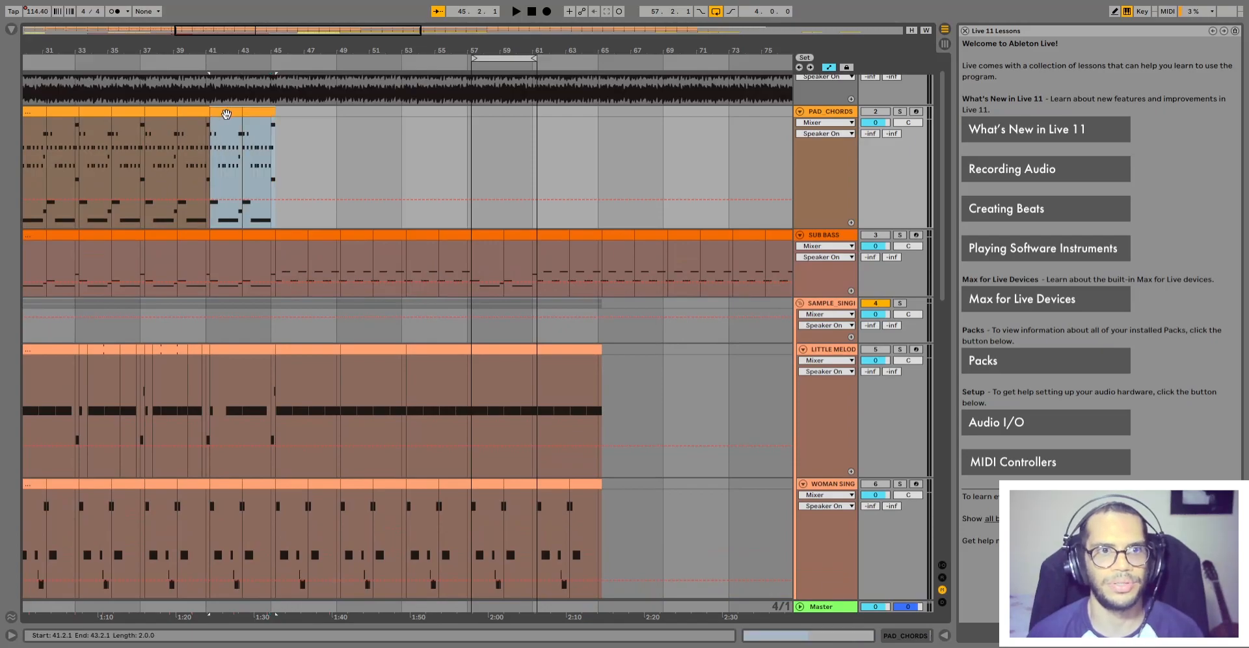
# Select the WOMAN SINGIN SAMPLE clips from bar 43 to bar 65 and look over the surrounding tracks
pyautogui.scroll(-8, 299, 319)
pyautogui.click(258, 290)
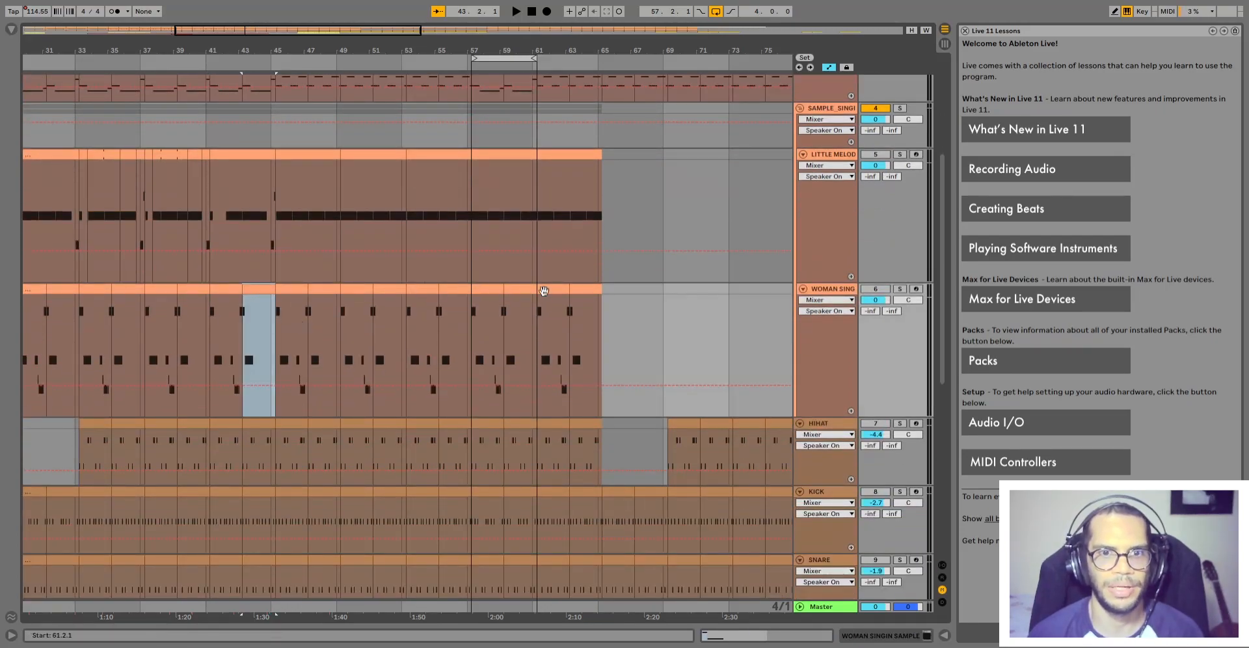
pyautogui.keyDown('shift'); pyautogui.click(599, 292); pyautogui.keyUp('shift')
pyautogui.scroll(-4, 655, 380)
pyautogui.scroll(5, 822, 312)
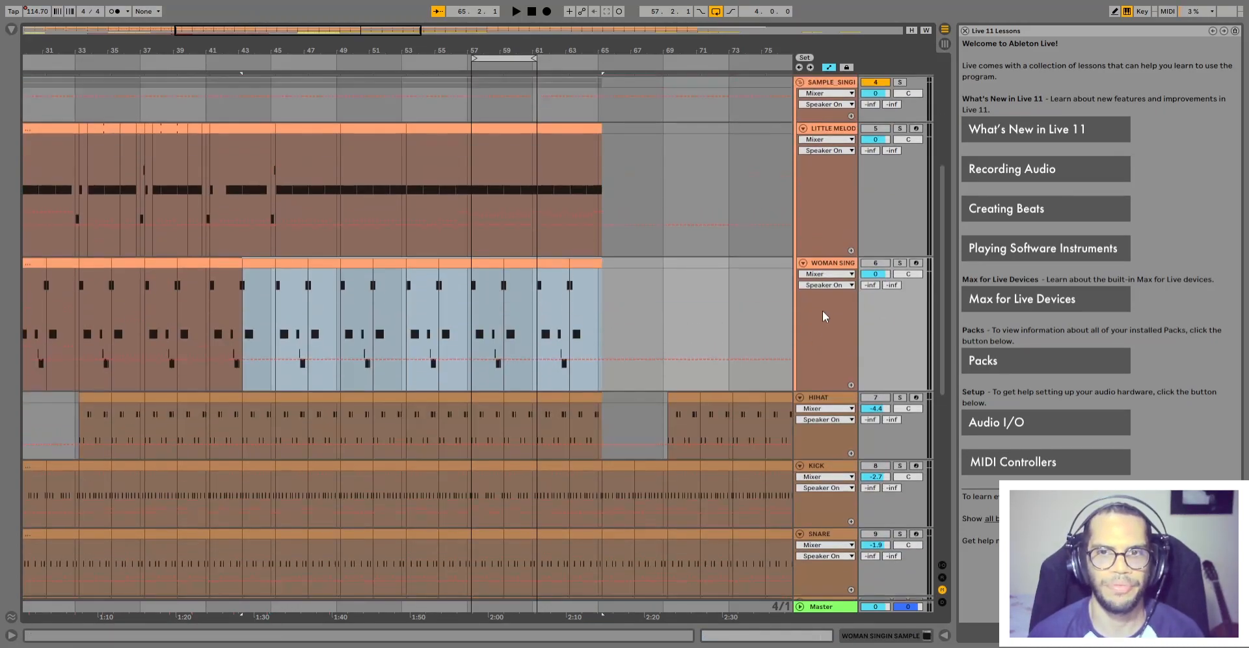
pyautogui.scroll(-2, 822, 317)
pyautogui.scroll(-8, 807, 320)
pyautogui.scroll(6, 544, 398)
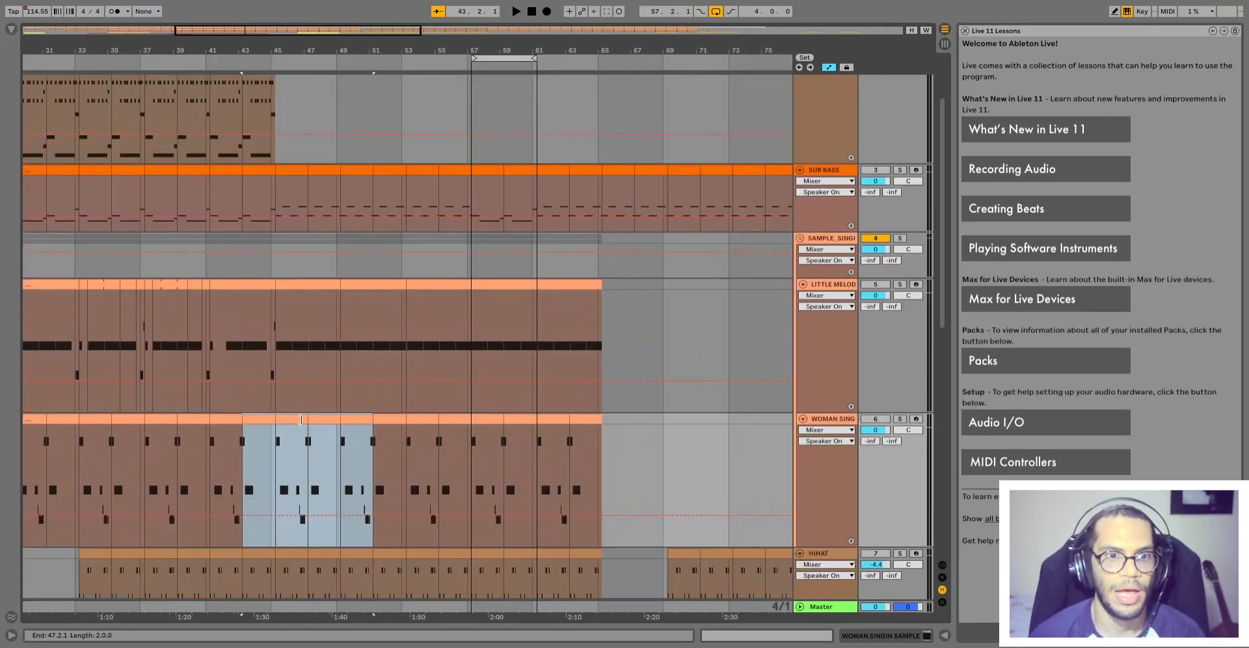
# Select the WOMAN SINGIN SAMPLE clips from bar 45 to bar 53, followed by the SYNTHPAD clip at bar 53
pyautogui.click(279, 425)
pyautogui.keyDown('shift'); pyautogui.click(396, 424); pyautogui.keyUp('shift')
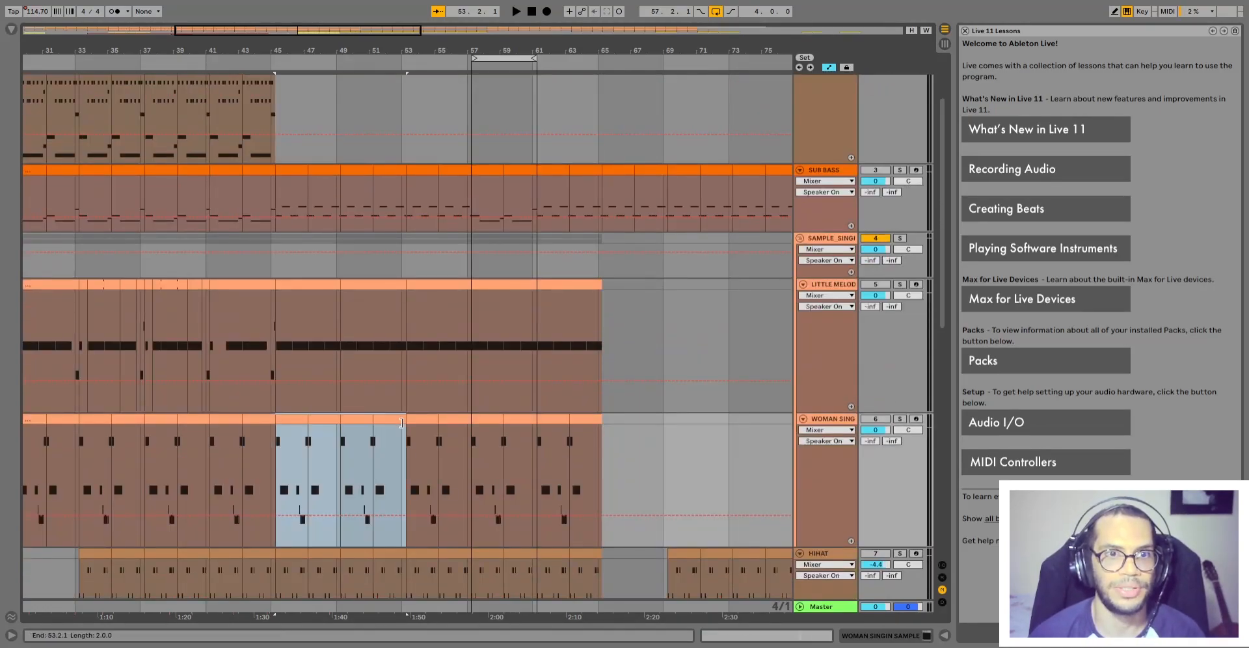
pyautogui.scroll(-8, 400, 423)
pyautogui.scroll(-5, 396, 429)
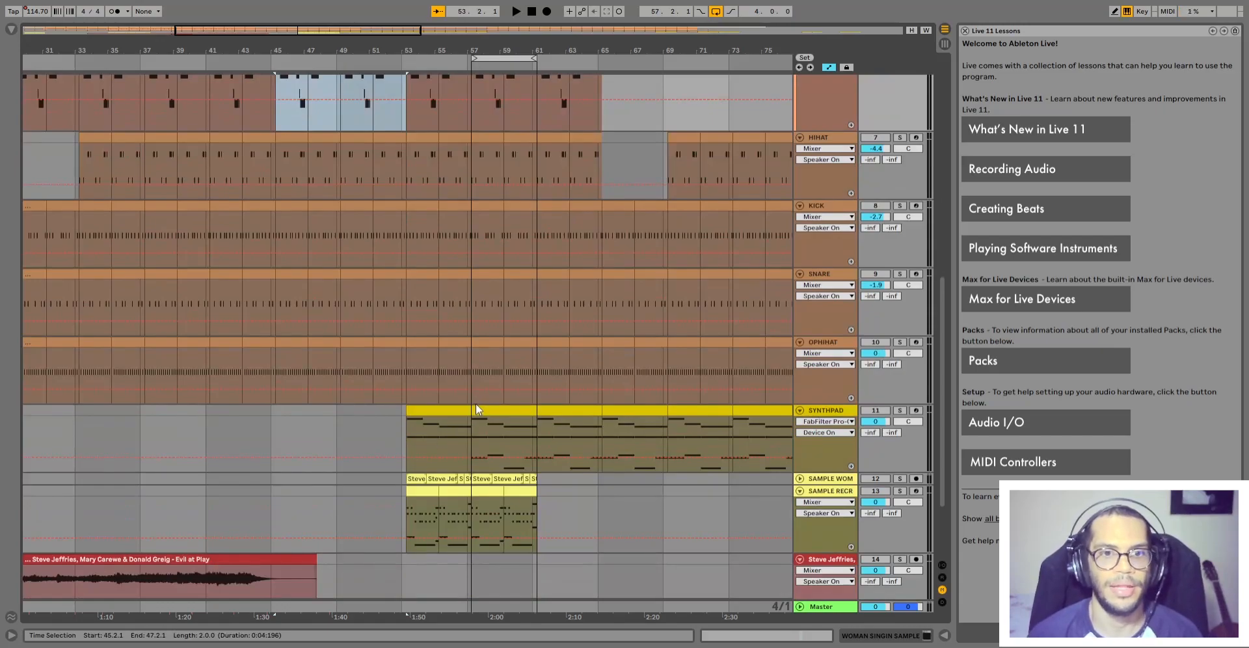
pyautogui.click(459, 411)
# Select the SUB BASS clips from bar 45 to bar 53 and play the arrangement from there
pyautogui.scroll(12, 440, 431)
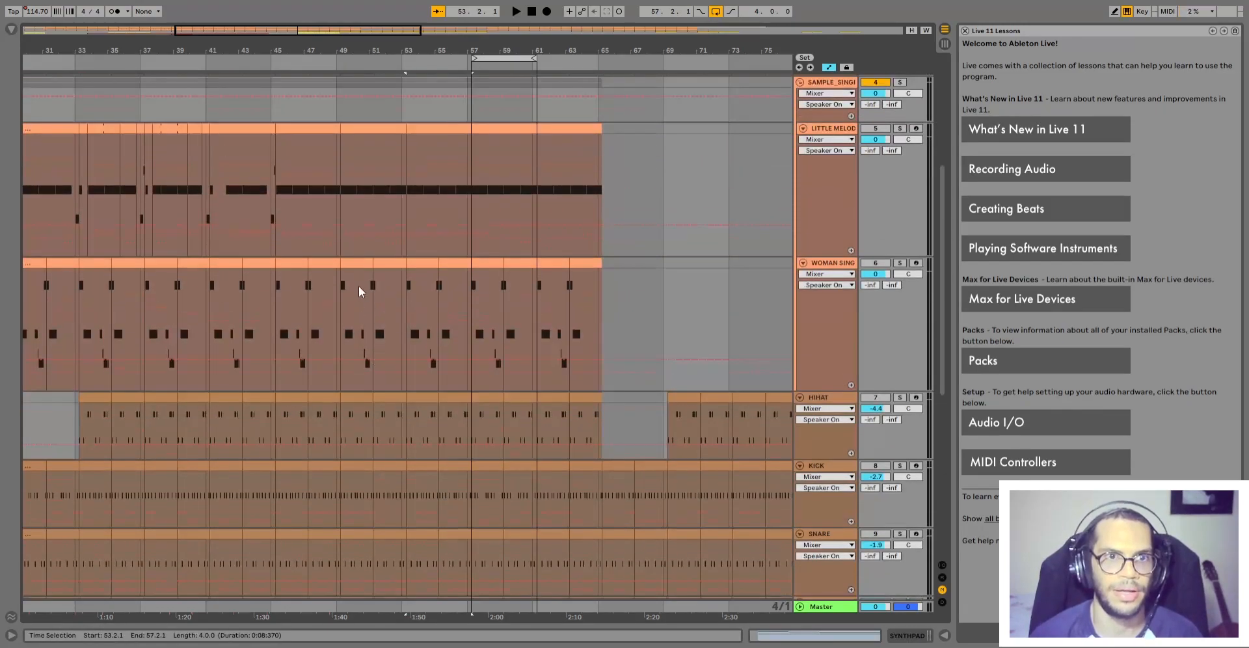
pyautogui.click(295, 156)
pyautogui.keyDown('shift'); pyautogui.click(317, 156); pyautogui.keyUp('shift')
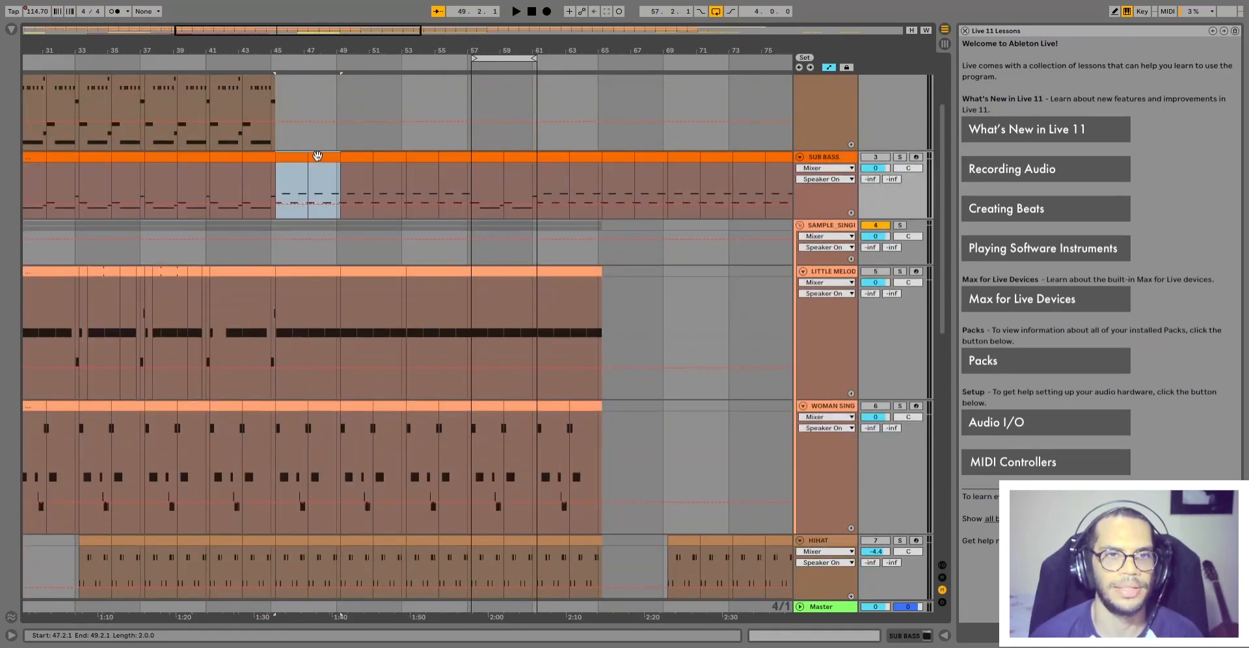
pyautogui.press('space')
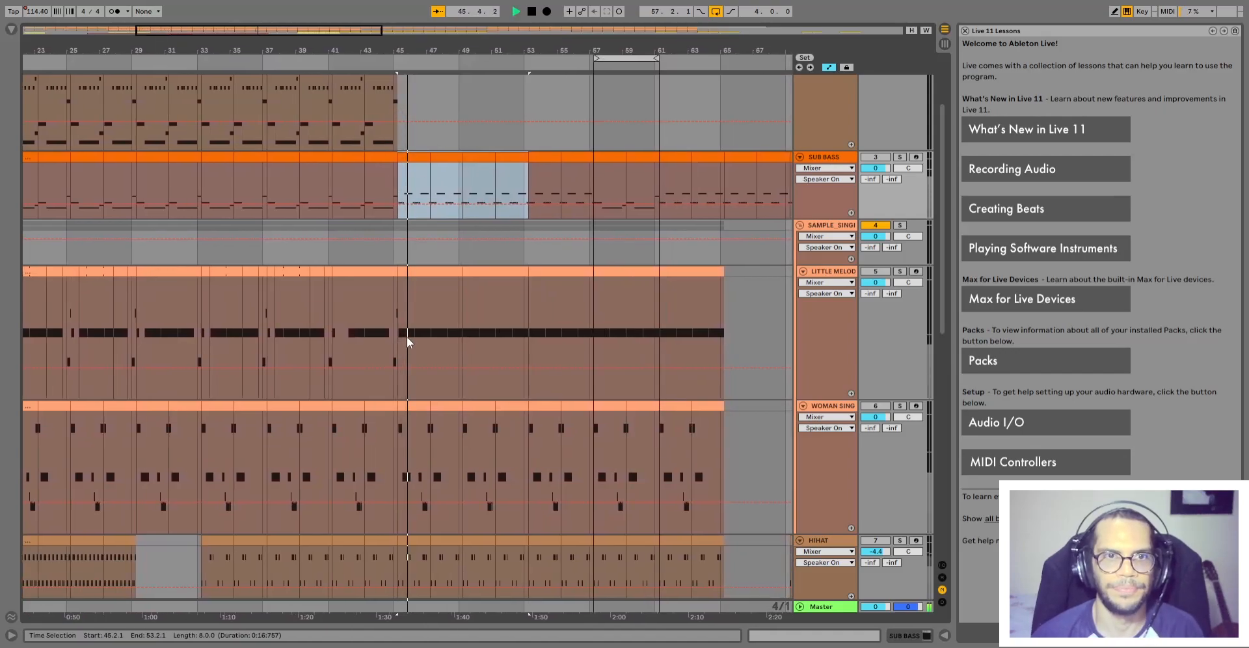
pyautogui.scroll(1, 407, 318)
pyautogui.scroll(2, 408, 294)
pyautogui.scroll(-1, 493, 292)
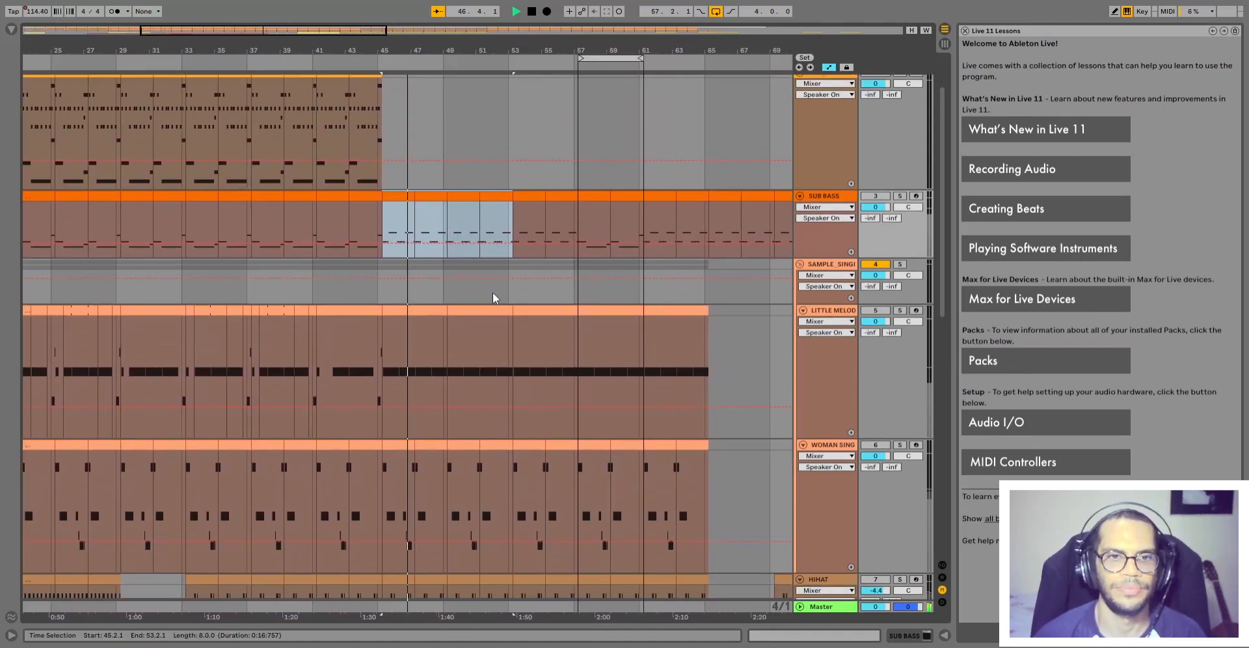
pyautogui.scroll(2, 381, 177)
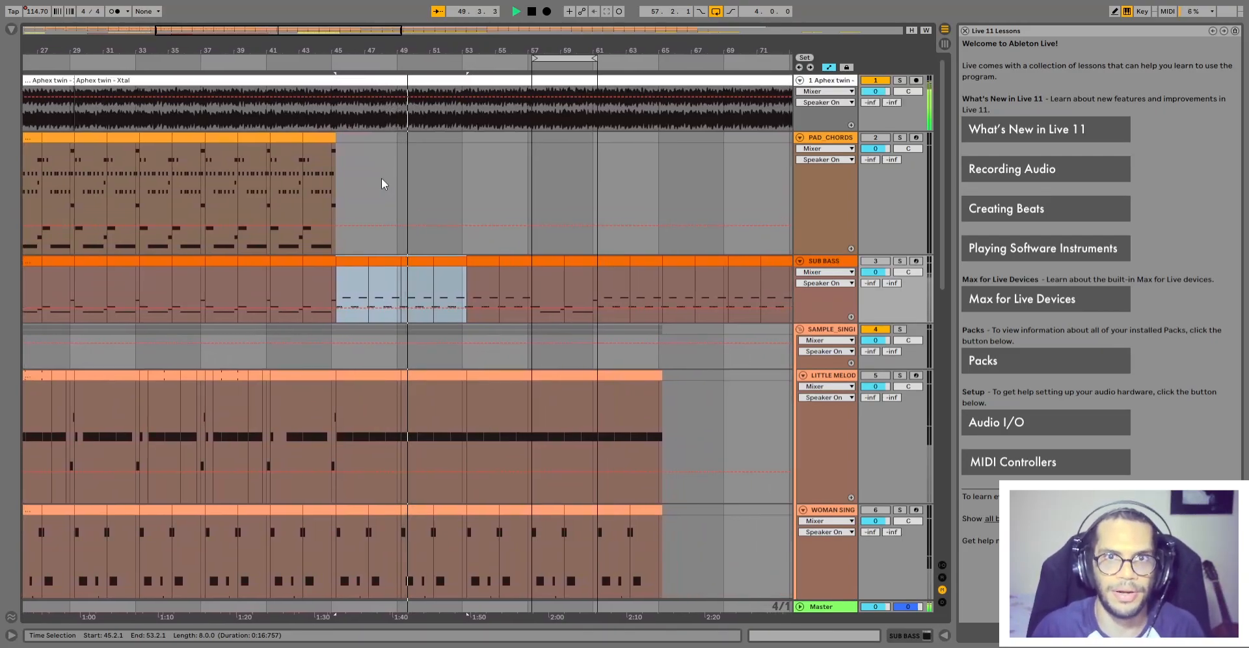
# Follow the lower tracks during playback and select the SYNTHPAD clip starting at bar 53
pyautogui.scroll(-3, 398, 171)
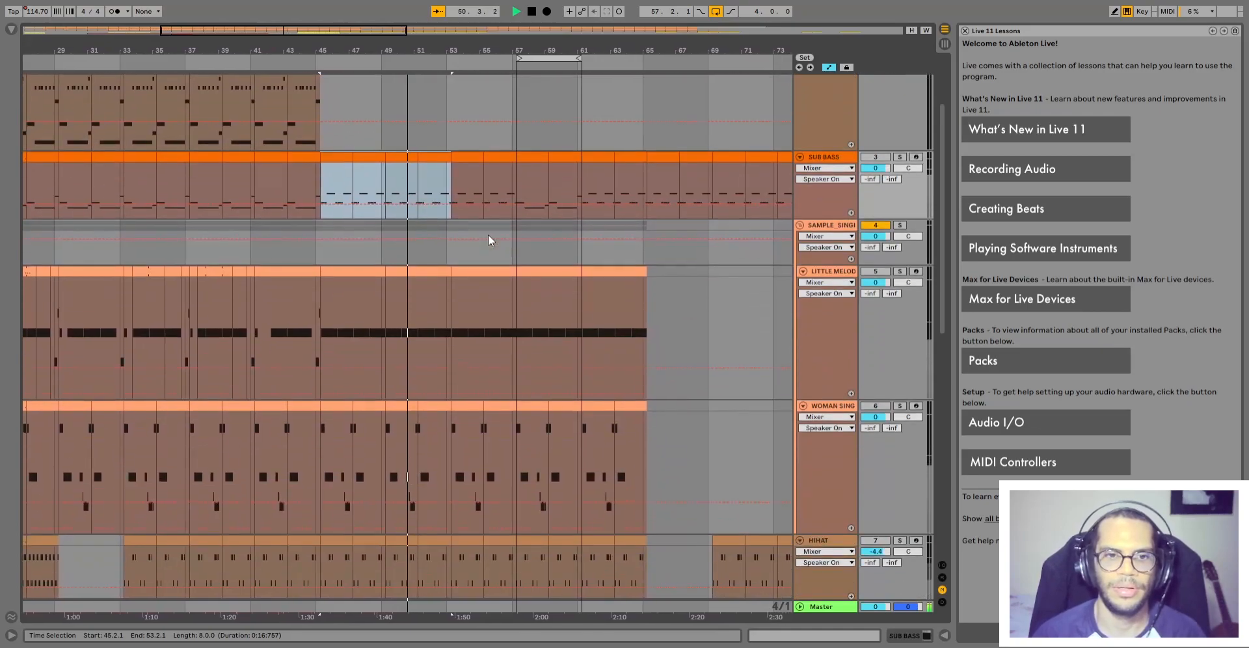
pyautogui.scroll(-10, 489, 239)
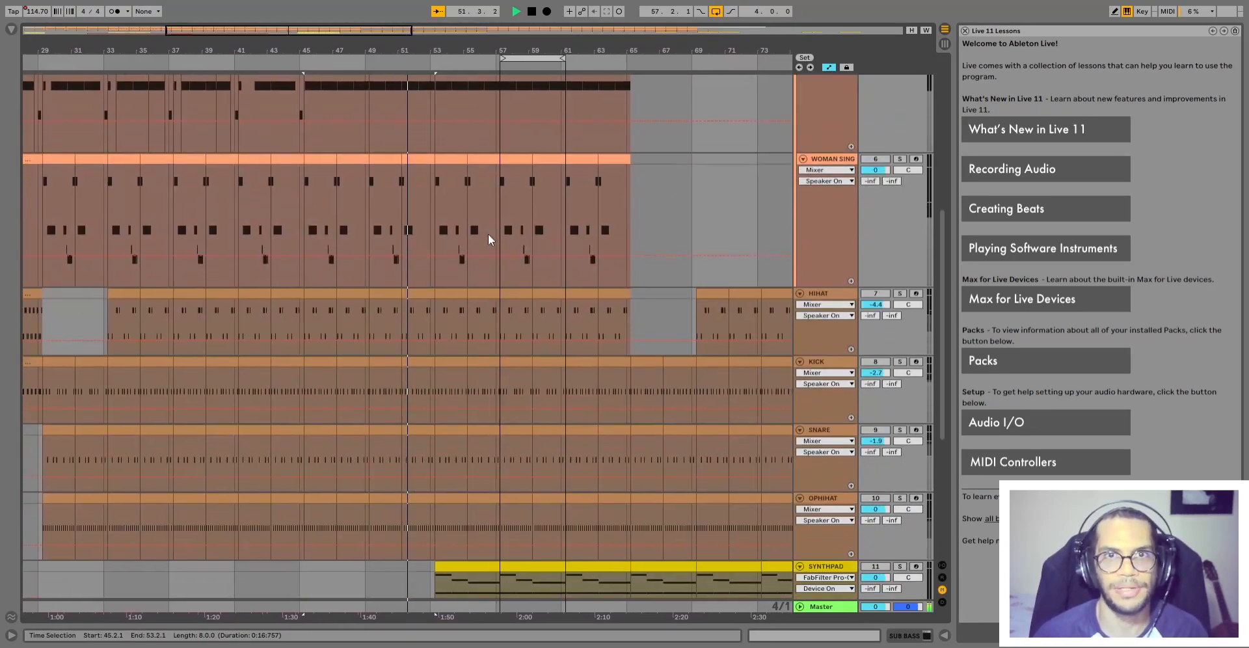
pyautogui.scroll(-3, 488, 240)
pyautogui.click(454, 343)
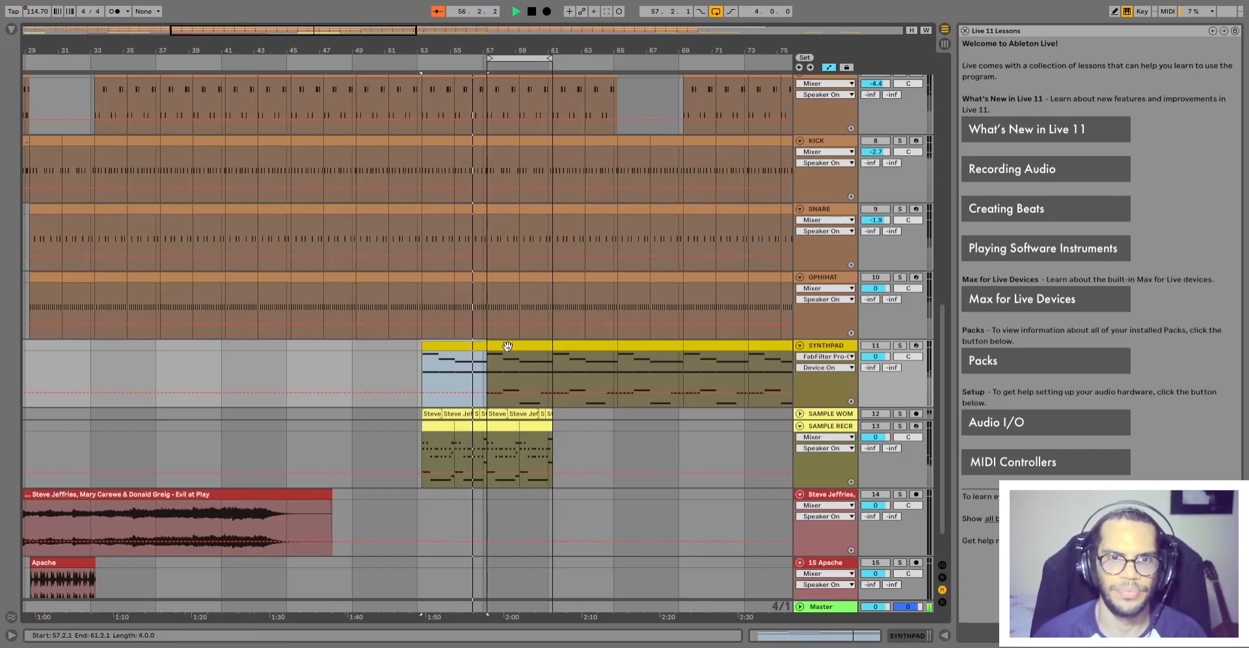
# Open the SYNTHPAD clip at bar 57 in the note editor and examine its high and low notes
pyautogui.doubleClick(507, 346)
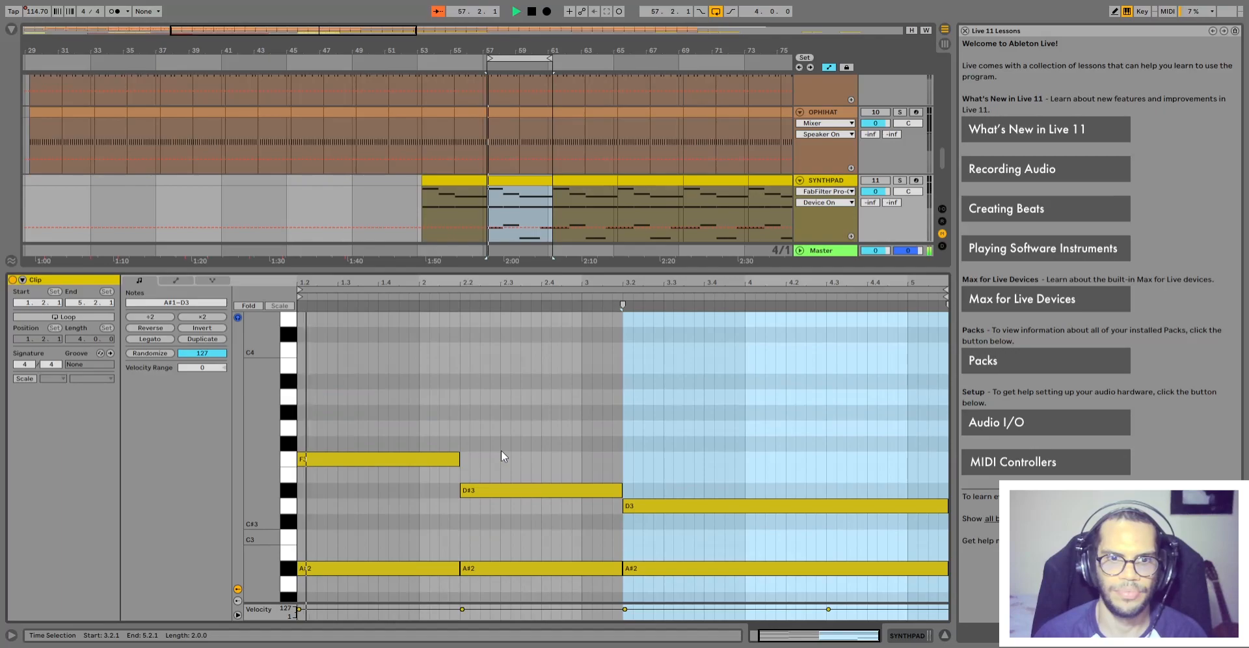
pyautogui.scroll(-5, 501, 450)
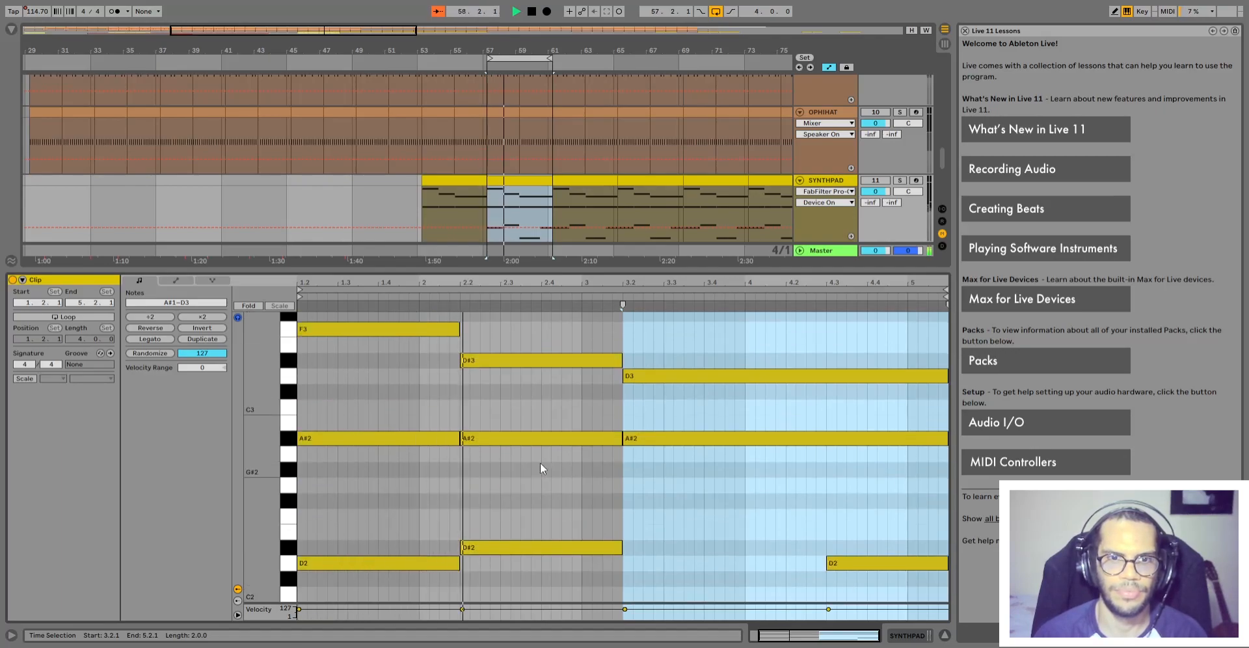
pyautogui.scroll(-3, 696, 498)
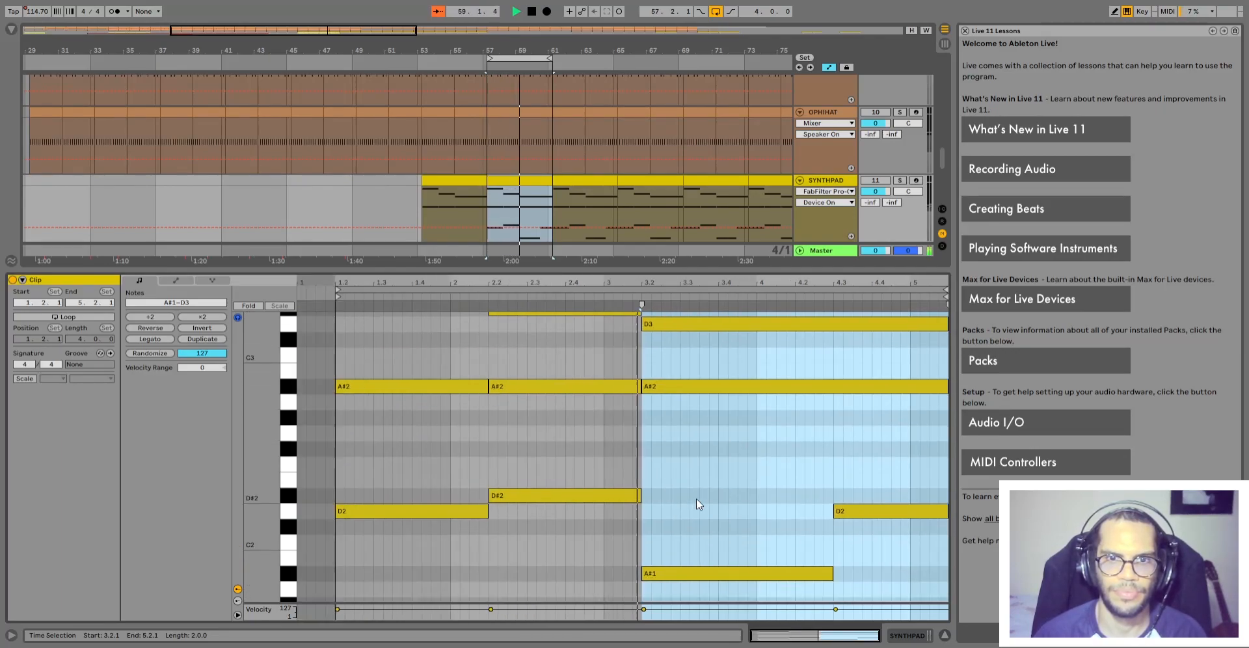
pyautogui.scroll(1, 696, 498)
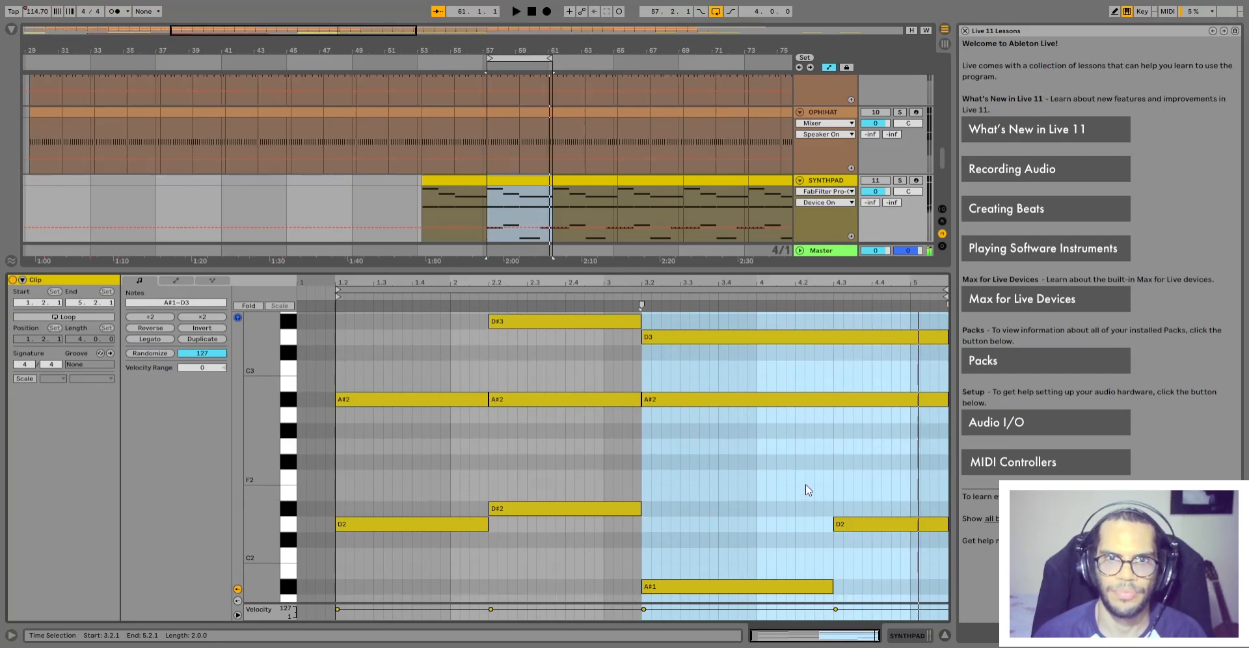
pyautogui.scroll(3, 542, 536)
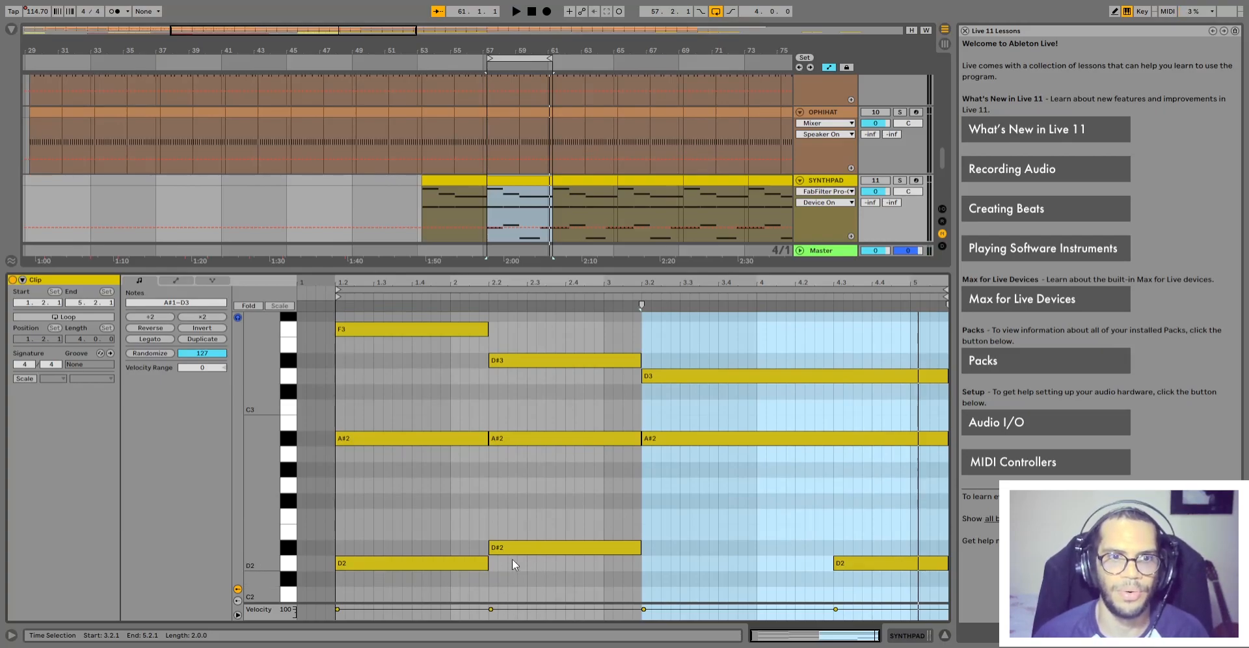
# Highlight the chords of the SYNTHPAD clip in turn, from the D2–F3 chord through the D#2–D#3 chord to the closing bass notes
pyautogui.click(398, 579)
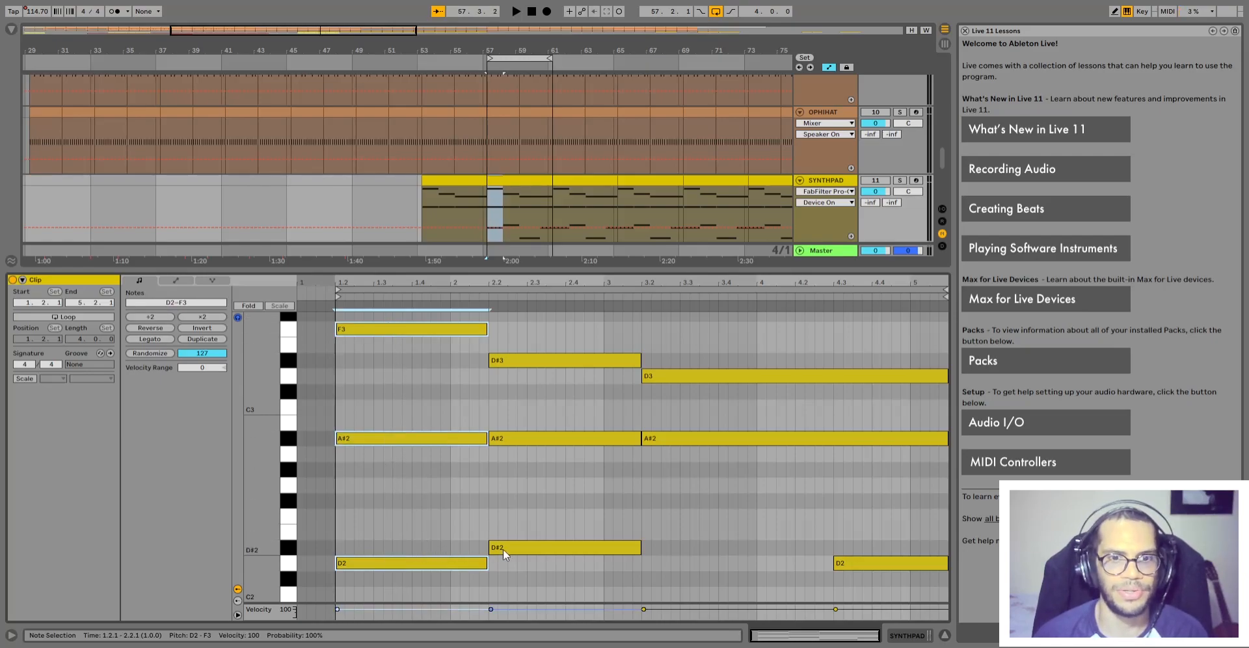
pyautogui.moveTo(550, 580); pyautogui.dragTo(549, 341)
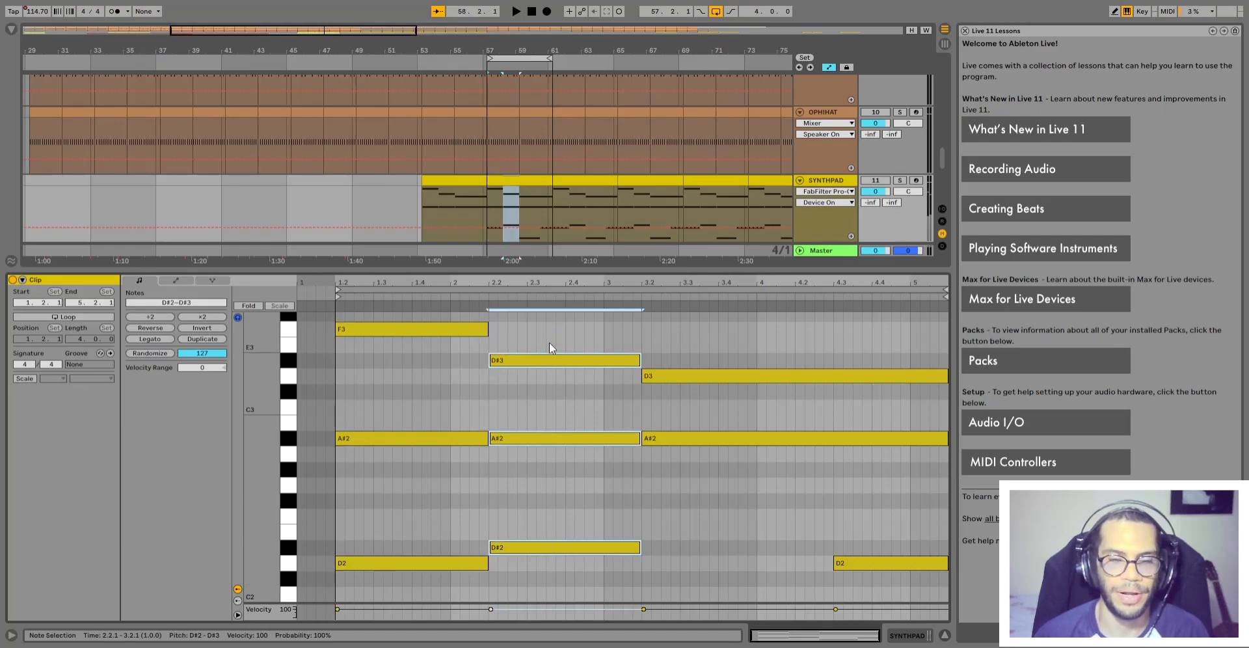
pyautogui.scroll(-3, 729, 529)
pyautogui.scroll(-2, 728, 529)
pyautogui.moveTo(826, 585); pyautogui.dragTo(884, 556)
pyautogui.scroll(2, 755, 455)
pyautogui.click(711, 537)
pyautogui.scroll(-3, 712, 537)
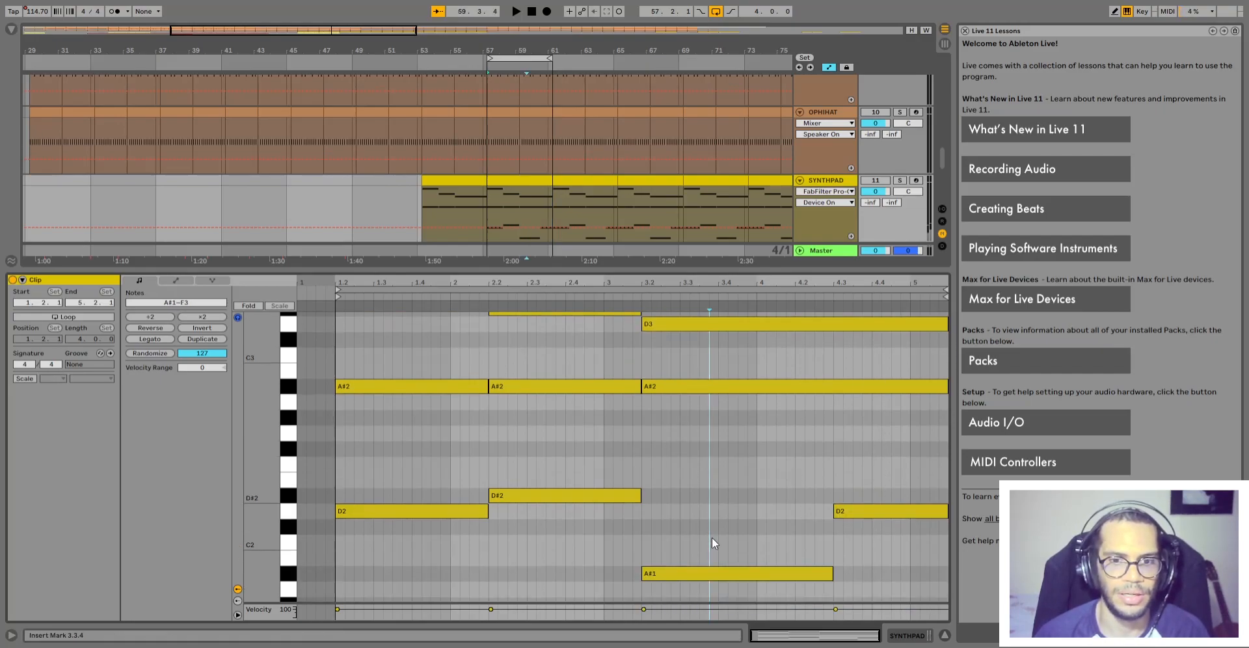
pyautogui.scroll(4, 711, 537)
# Select the SYNTHPAD clip at bar 57, activate its track and play it
pyautogui.click(530, 177)
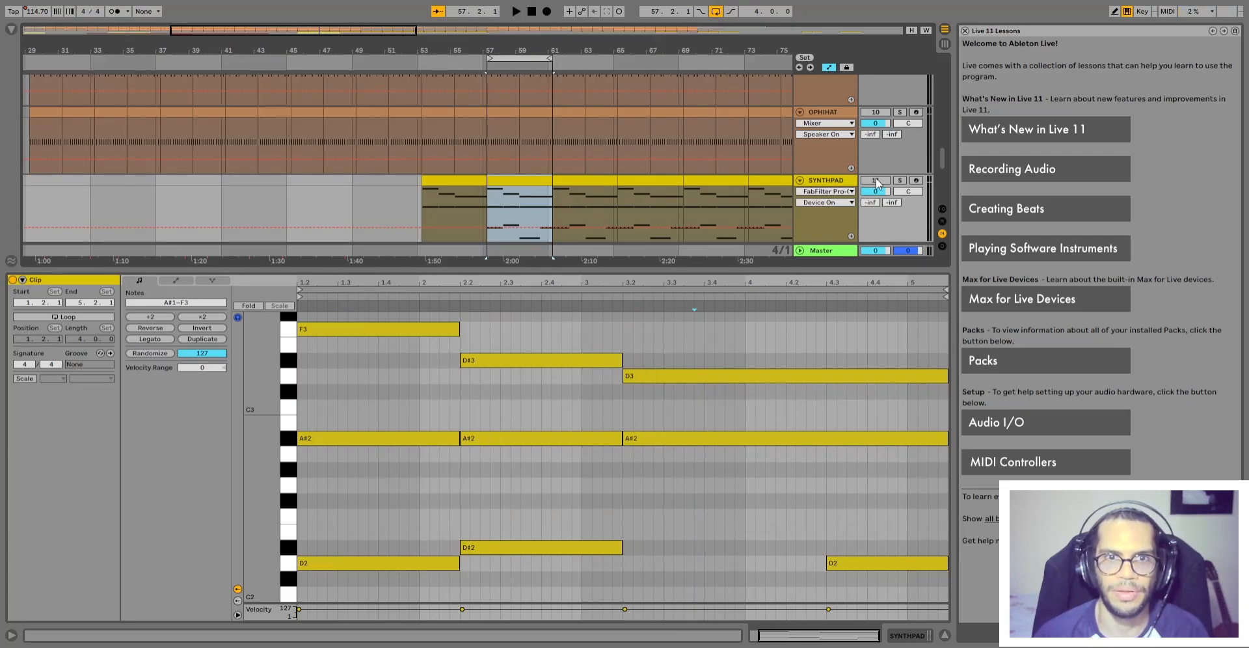
pyautogui.click(875, 181)
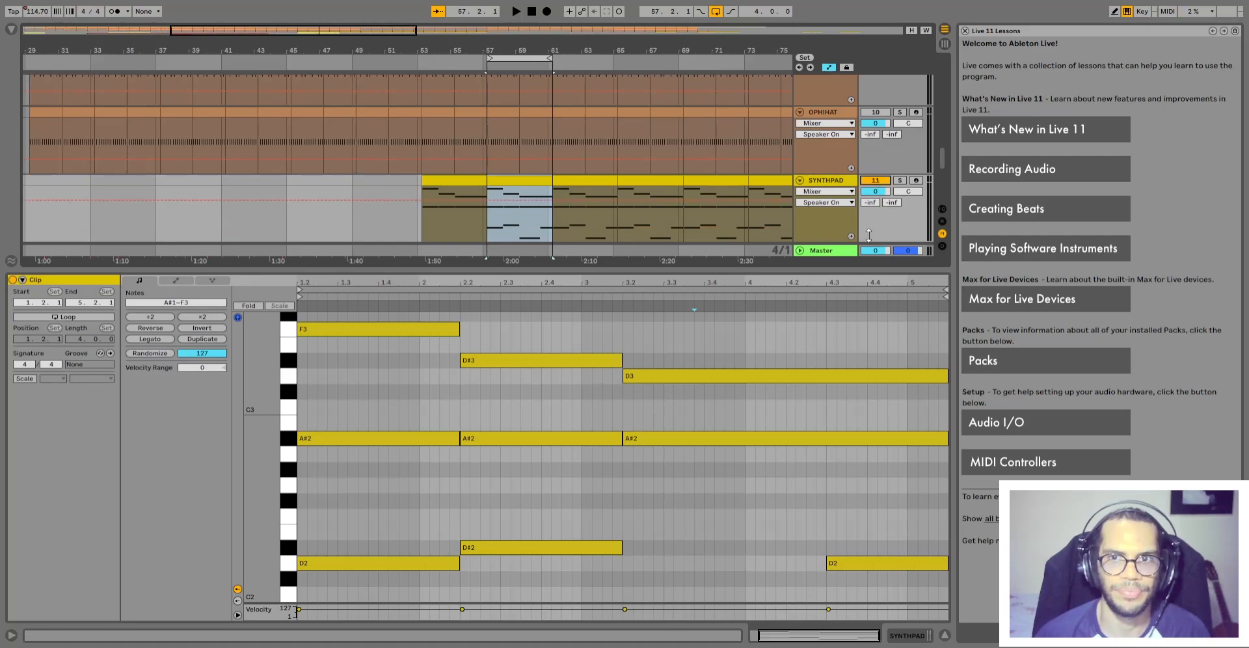
pyautogui.press('space')
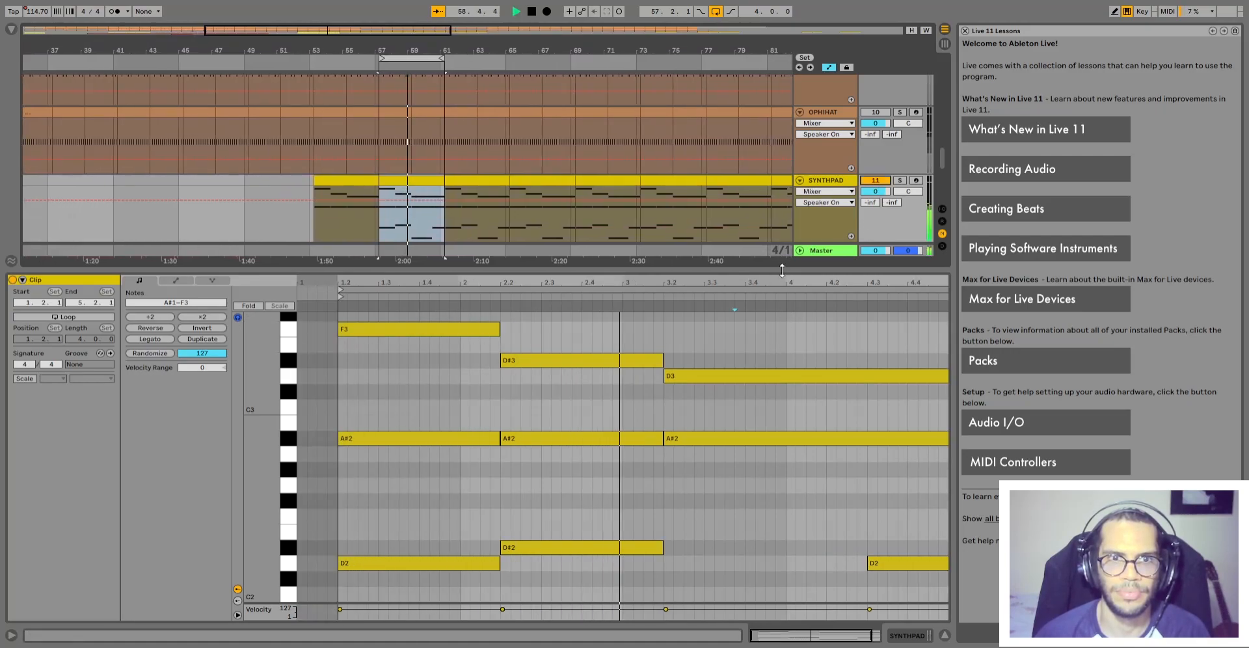
pyautogui.scroll(-2, 780, 419)
# Try a different SYNTHPAD track volume, then reset it to 0 dB
pyautogui.click(875, 191)
pyautogui.moveTo(883, 190); pyautogui.dragTo(883, 178)
pyautogui.doubleClick(883, 193)
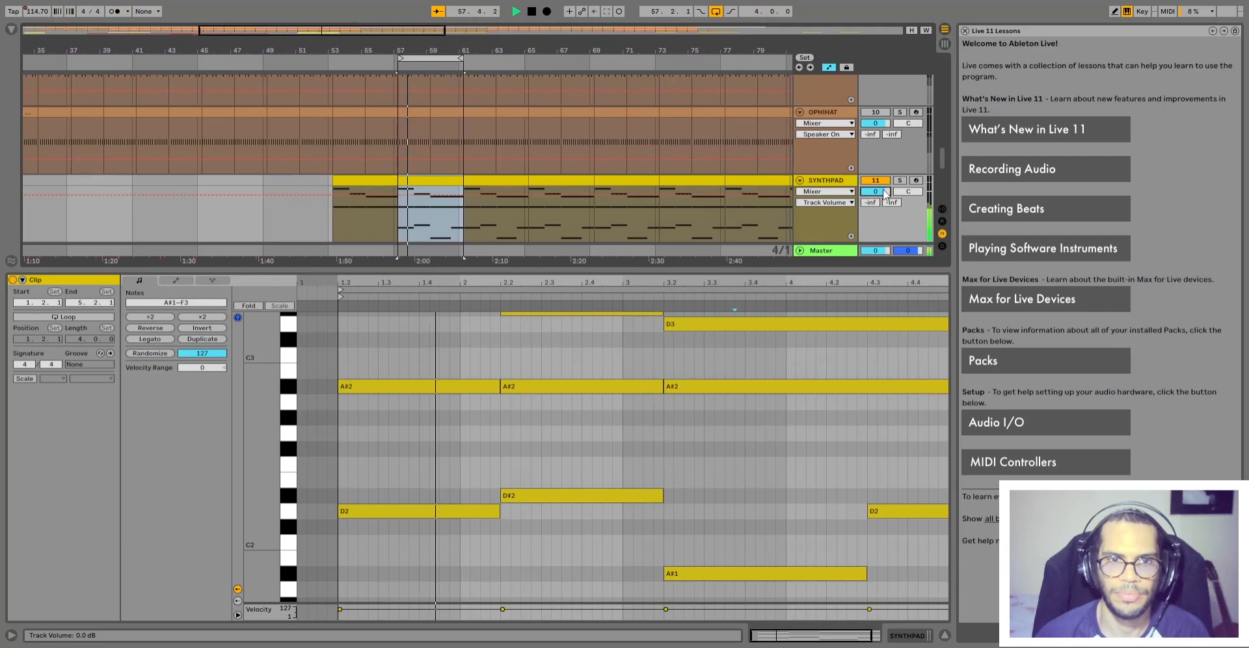
# Listen to the SYNTHPAD track soloed, then turn solo off and stop playback
pyautogui.click(899, 182)
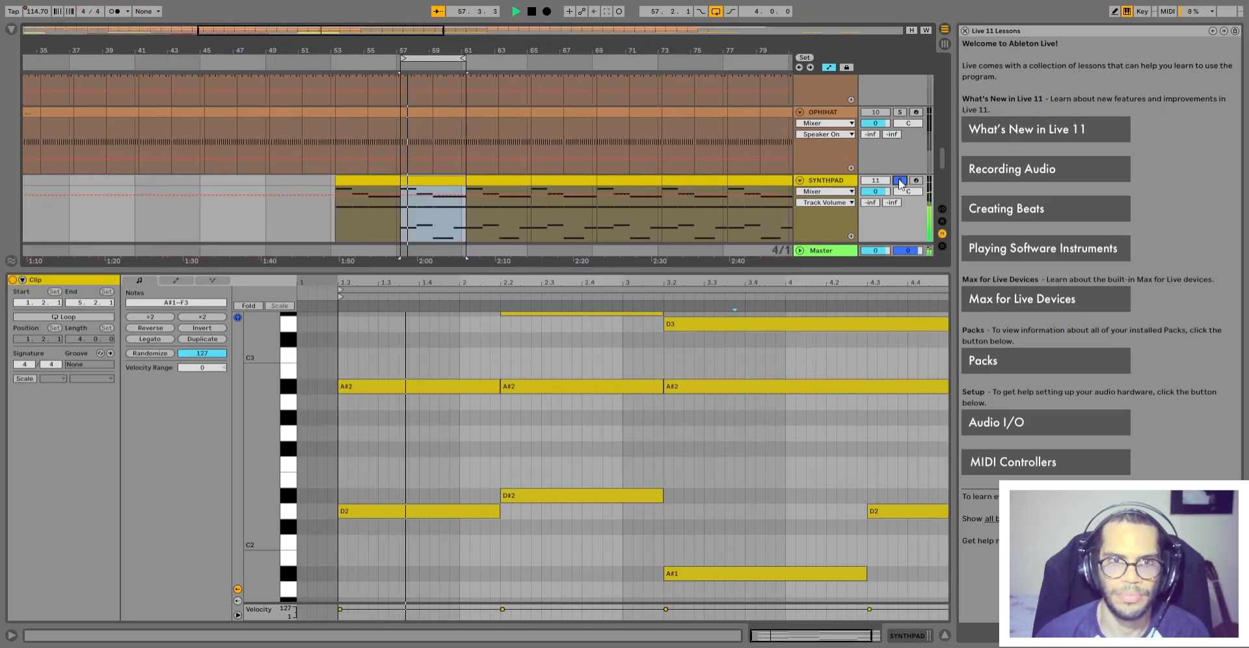
pyautogui.click(900, 181)
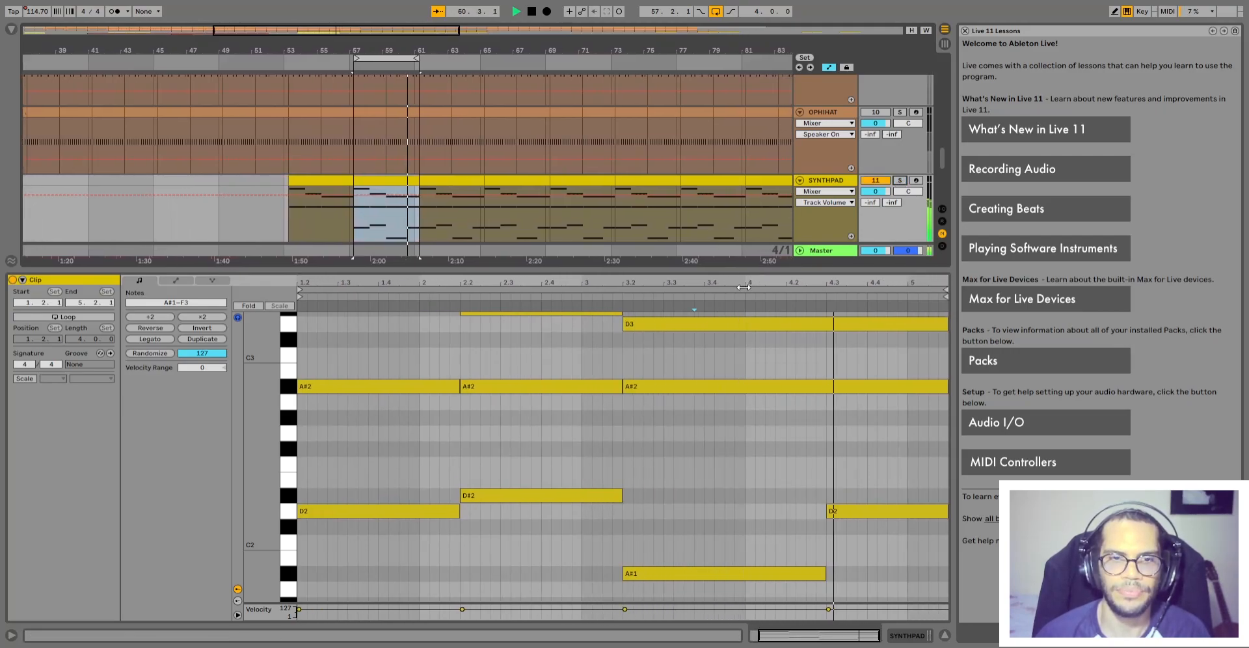
pyautogui.press('space')
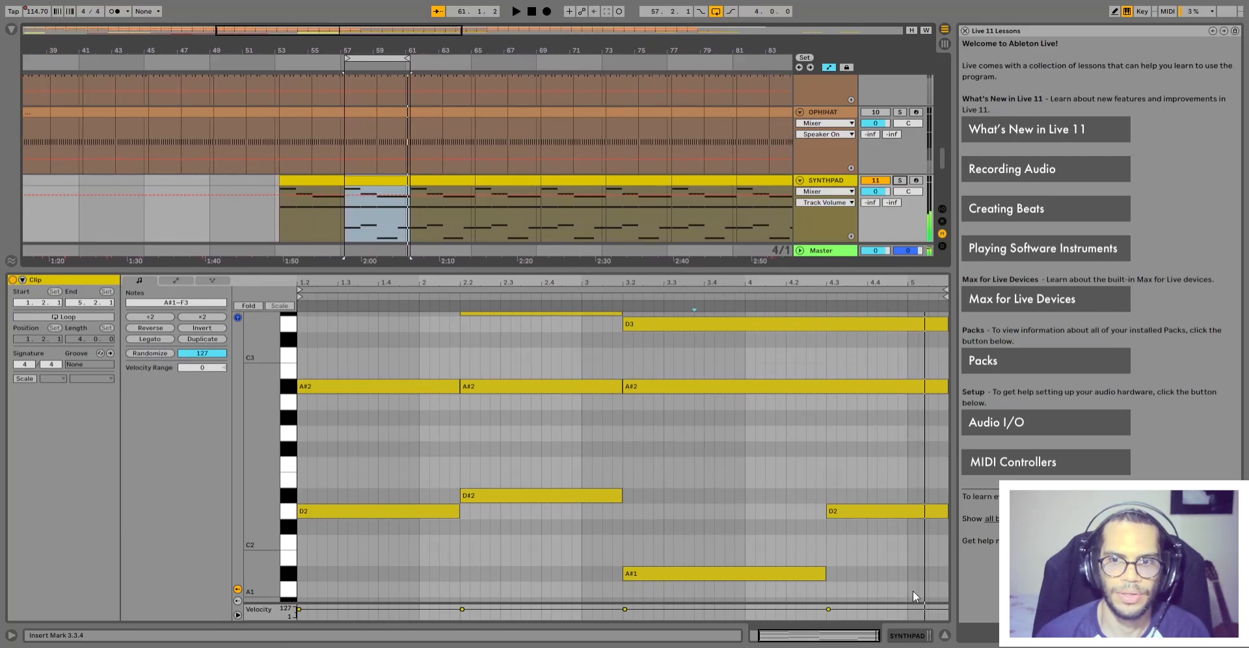
# Hide the note editor and select the SAMPLE RECREATION clips from bar 57 to bar 61
pyautogui.click(944, 635)
pyautogui.click(359, 382)
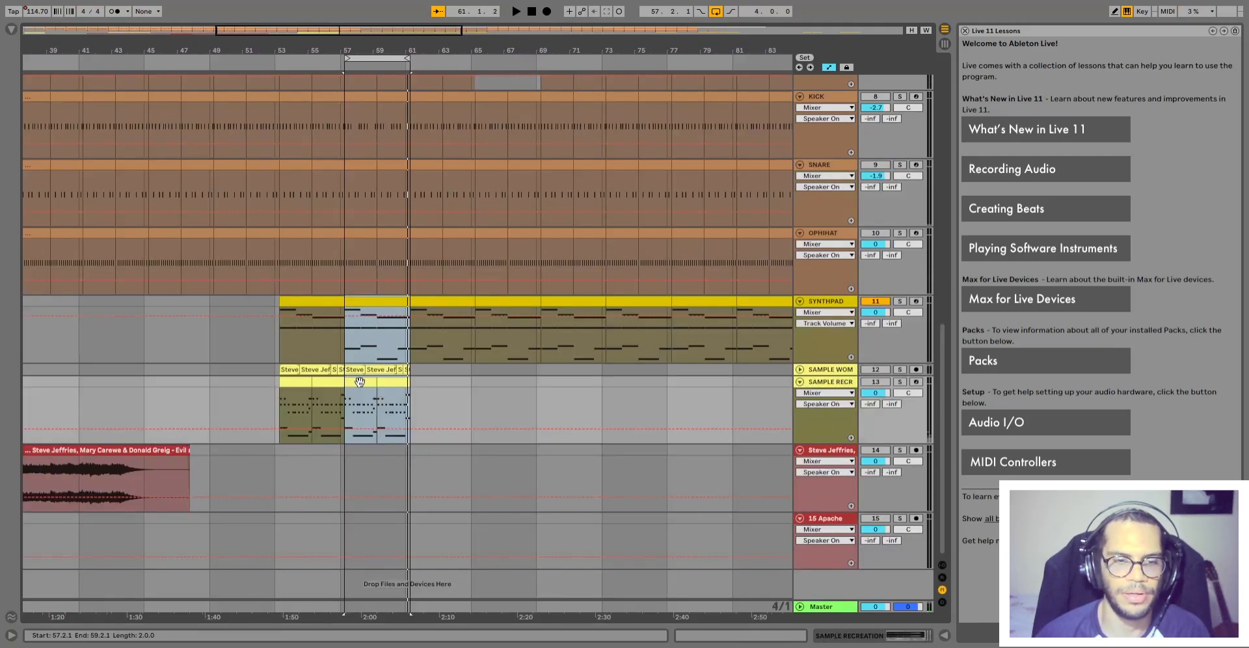
pyautogui.scroll(5, 364, 393)
pyautogui.scroll(-2, 364, 393)
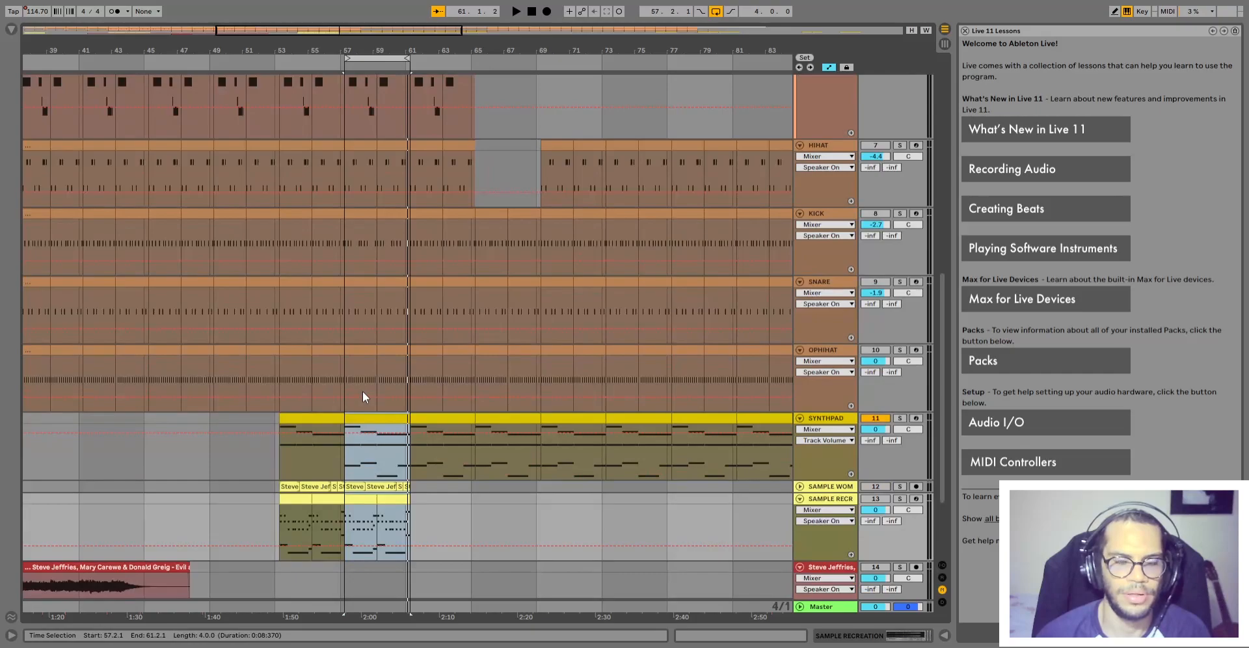
# Extend the time selection from bar 57 to bar 61 across the tracks from SAMPLE RECREATION up to SUB BASS
pyautogui.scroll(7, 370, 432)
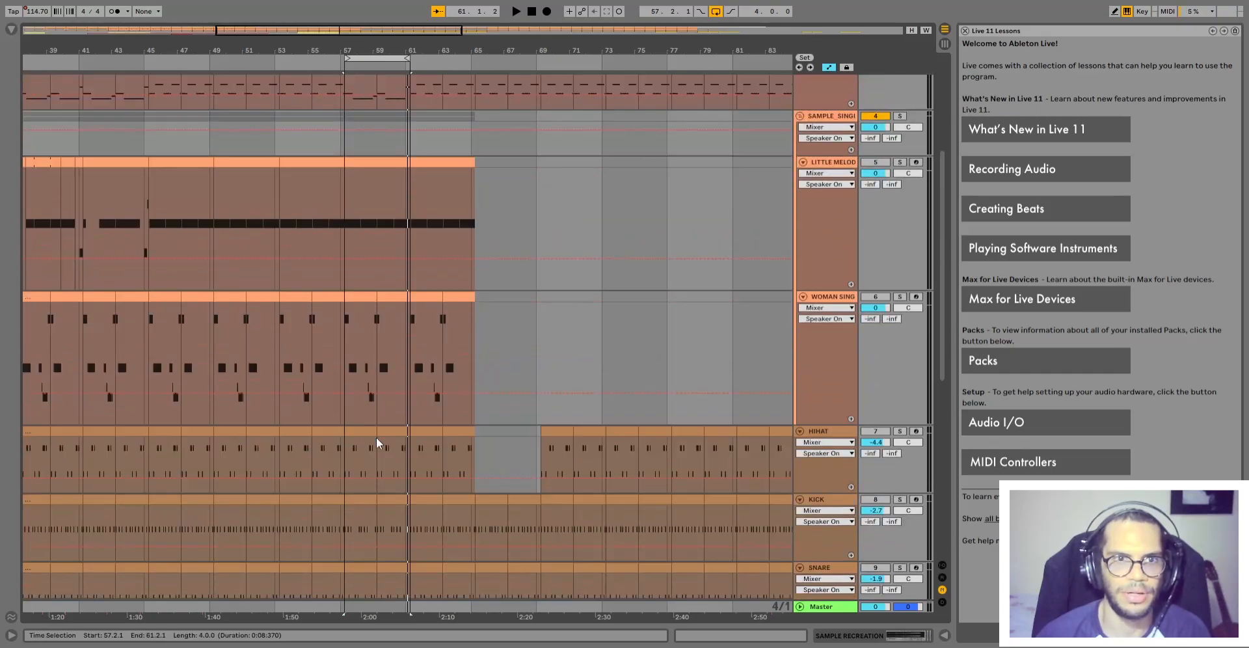
pyautogui.scroll(3, 376, 438)
pyautogui.scroll(1, 376, 438)
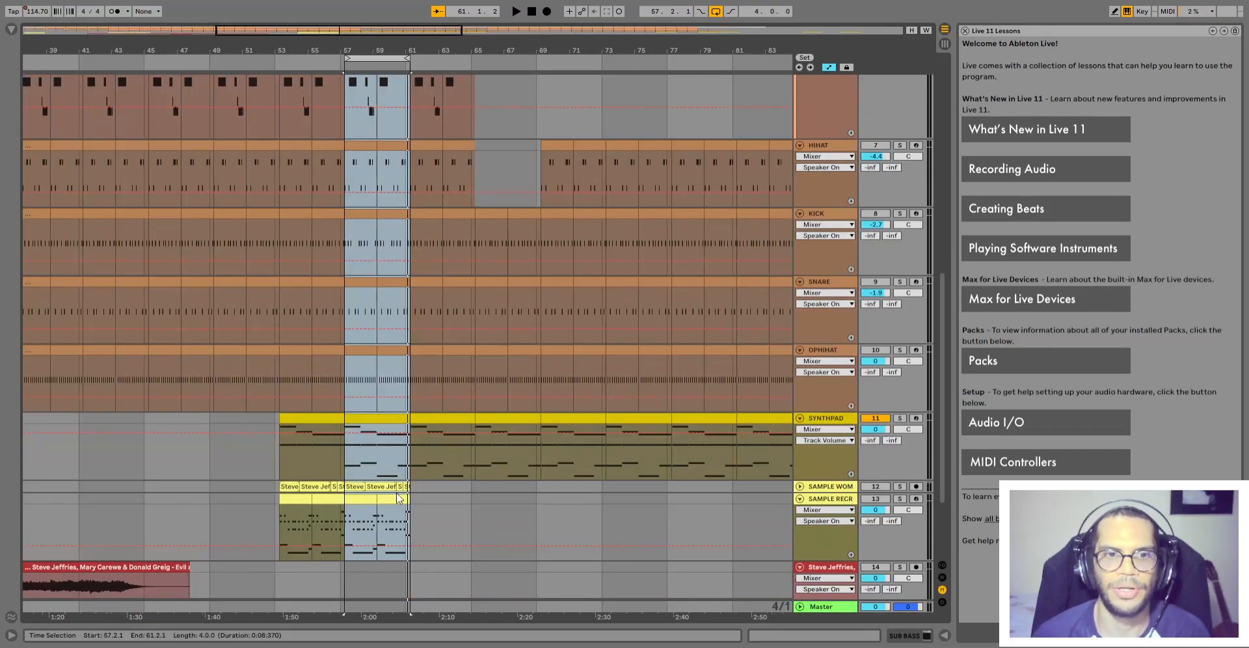
pyautogui.scroll(-2, 398, 498)
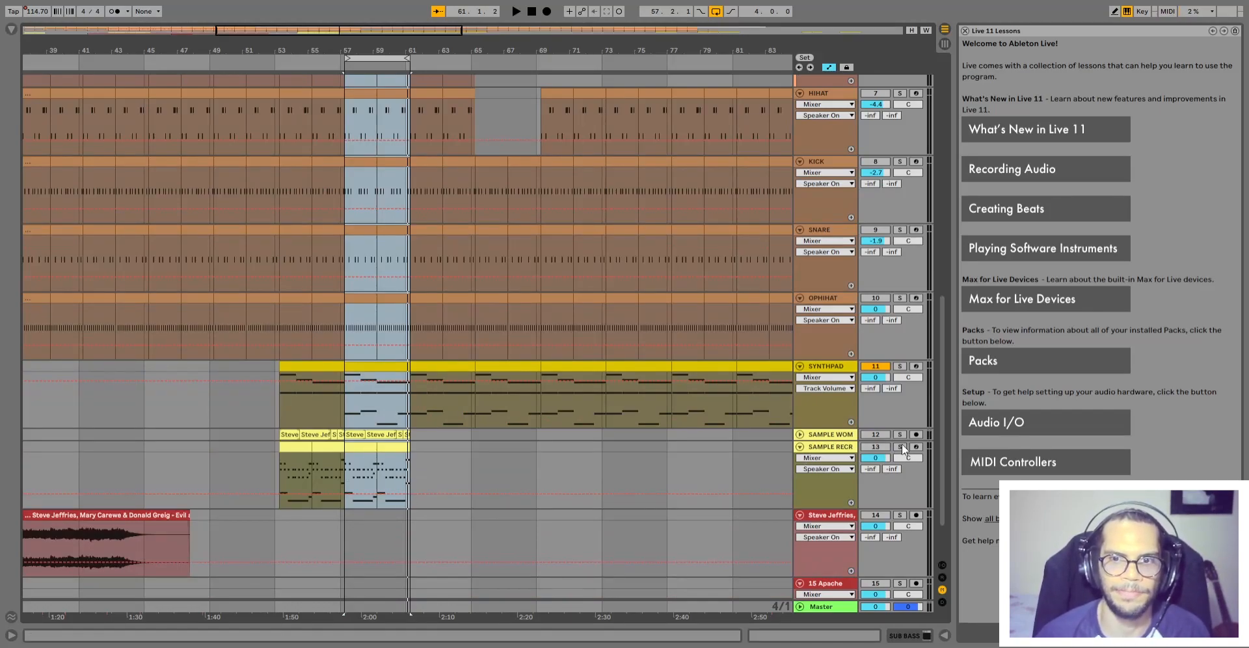
# Solo the SAMPLE RECREATION, SAMPLE WOMAN, SYNTHPAD, OPHIHAT, SNARE, KICK, HIHAT and SUB BASS tracks
pyautogui.click(900, 446)
pyautogui.click(901, 434)
pyautogui.click(900, 365)
pyautogui.click(900, 231)
pyautogui.scroll(2, 901, 232)
pyautogui.click(899, 220)
pyautogui.scroll(2, 903, 241)
pyautogui.click(901, 211)
pyautogui.scroll(5, 901, 221)
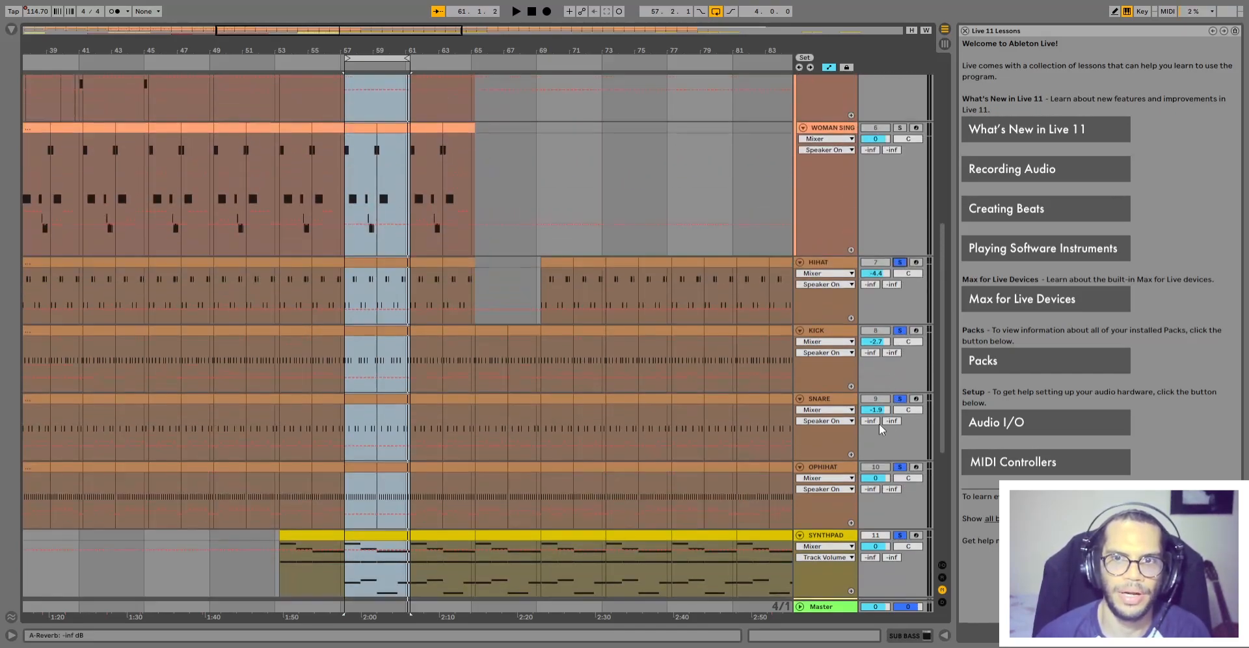
pyautogui.scroll(1, 900, 225)
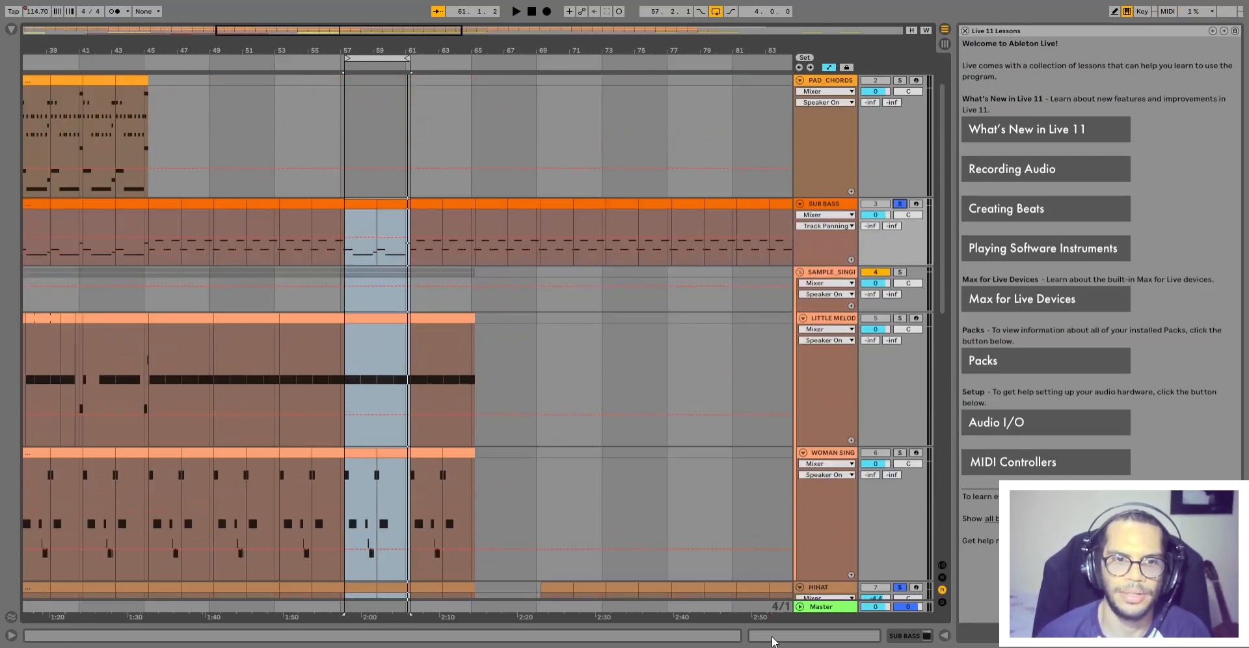
# Play the loop from bar 57 to bar 61 and follow the soloed bass, drum, synth pad and sample tracks
pyautogui.scroll(-10, 776, 555)
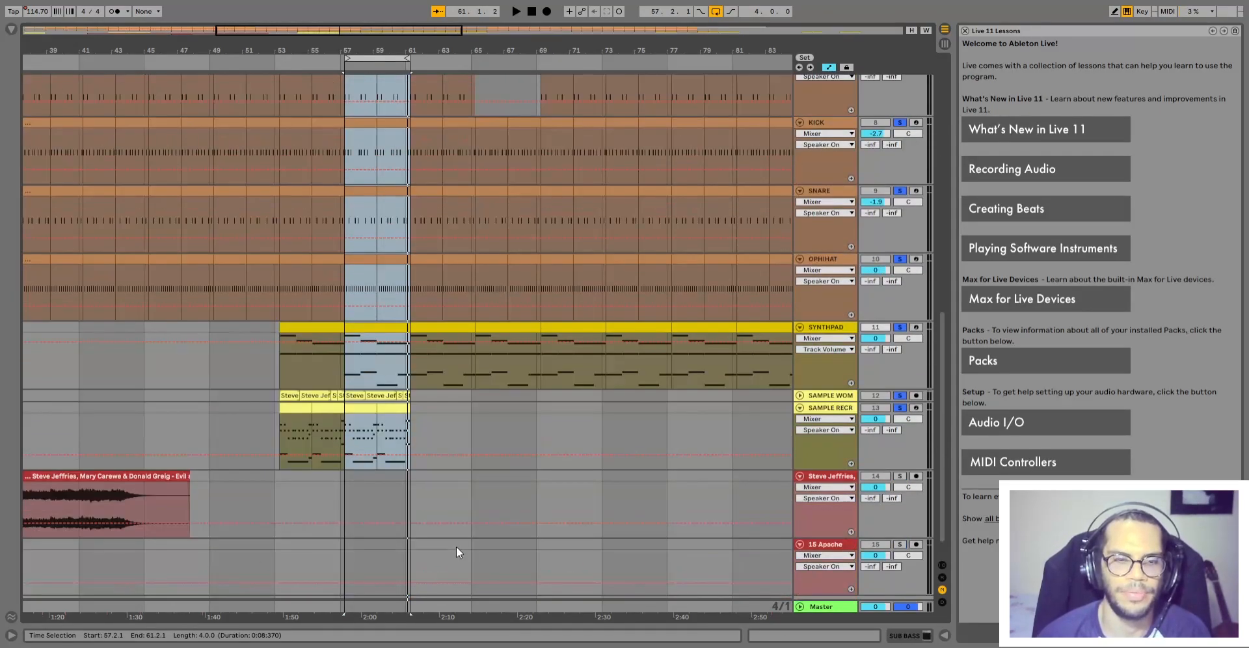
pyautogui.press('space')
pyautogui.scroll(7, 820, 337)
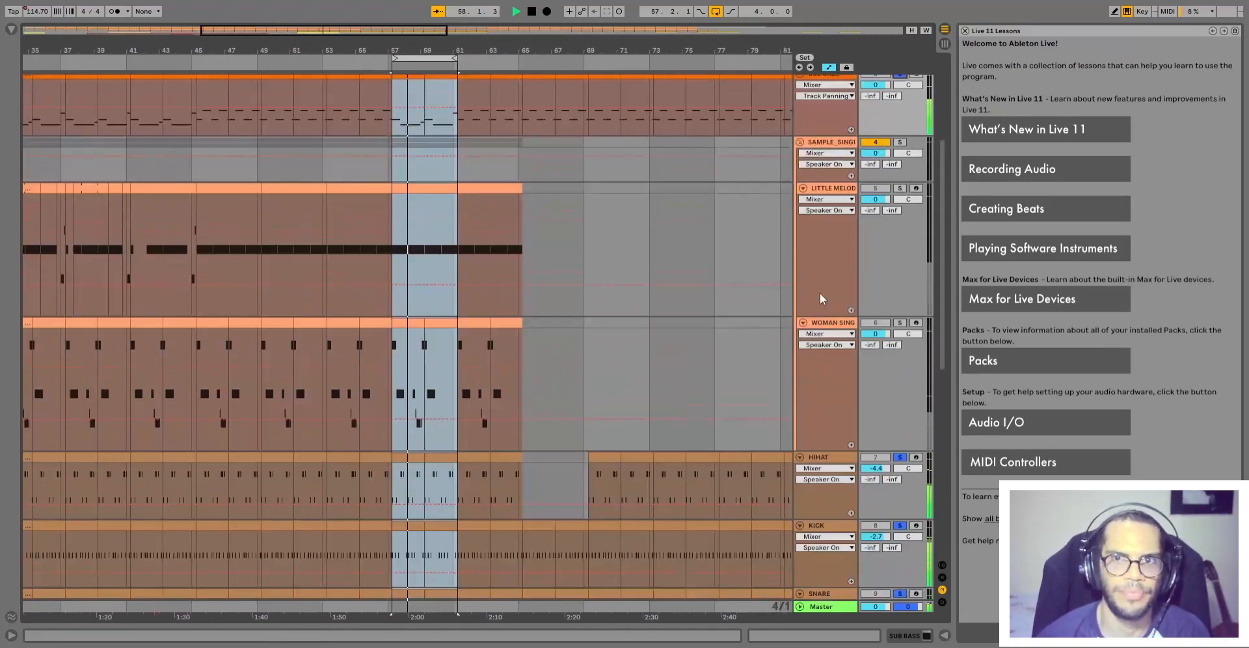
pyautogui.scroll(2, 820, 293)
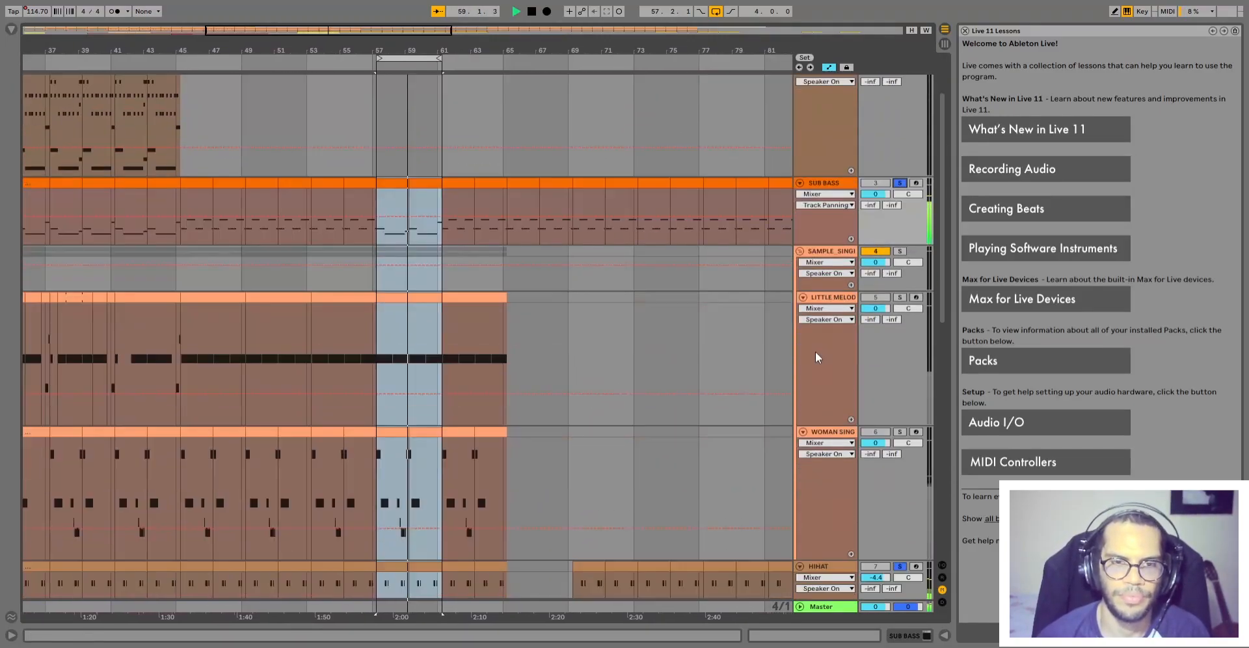
pyautogui.scroll(-9, 809, 364)
pyautogui.scroll(1, 802, 377)
pyautogui.scroll(-2, 802, 376)
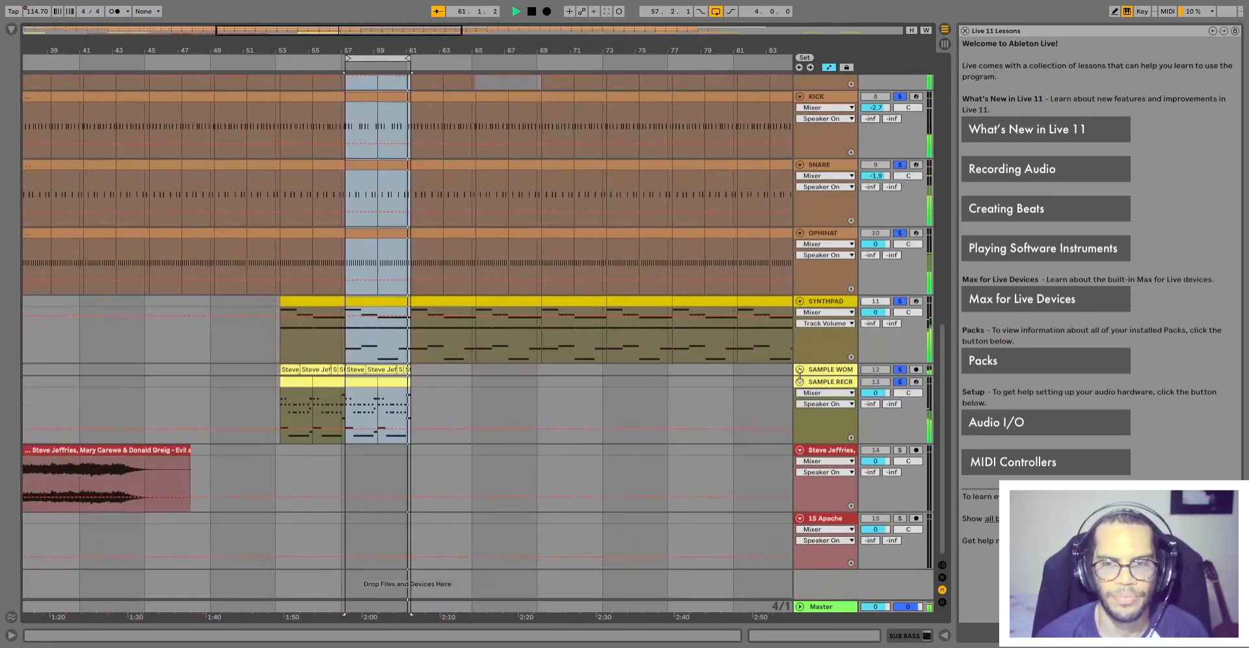
pyautogui.scroll(2, 798, 376)
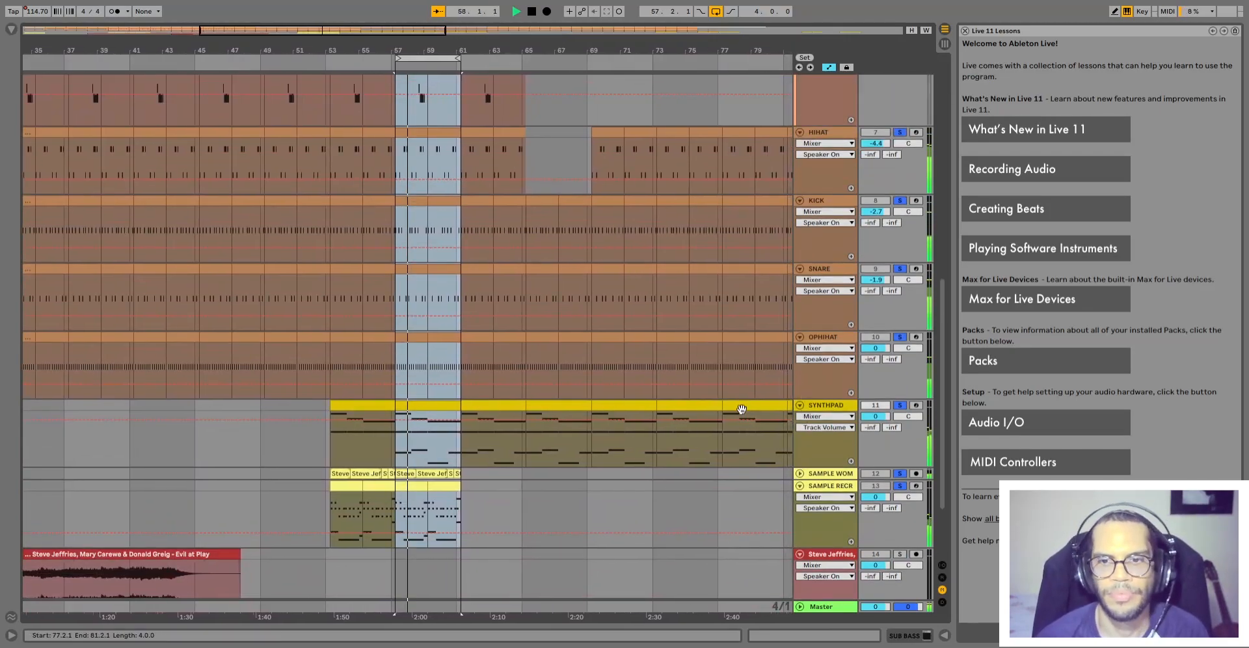
pyautogui.scroll(-1, 700, 448)
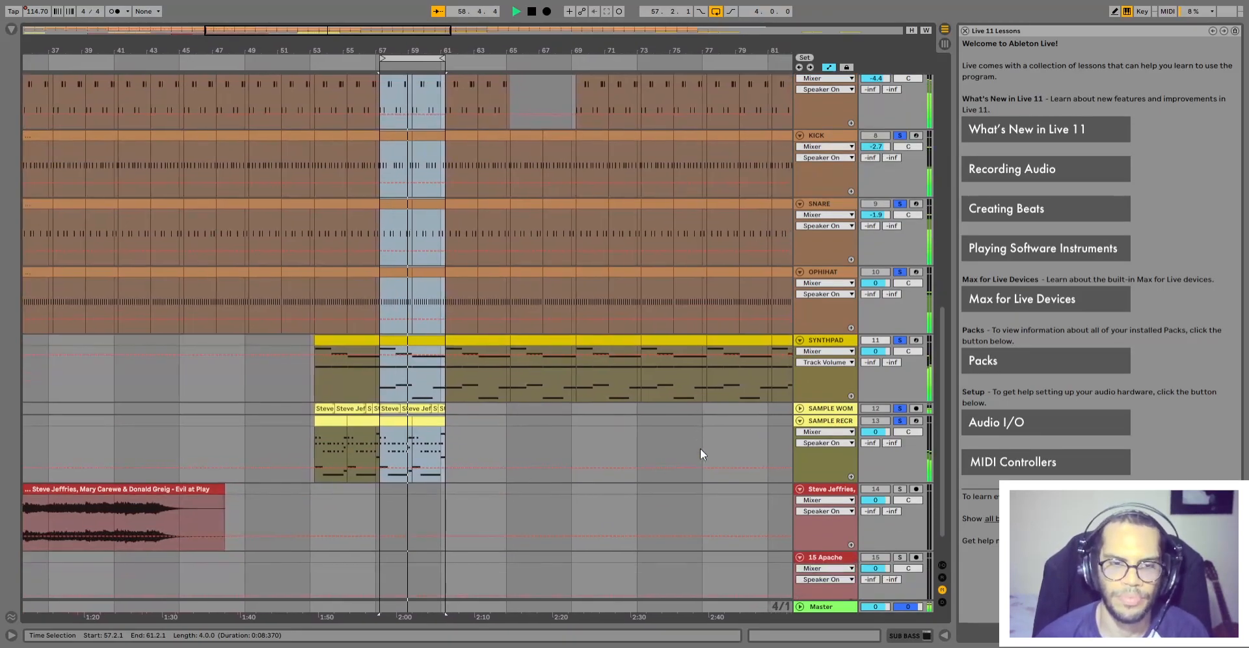
# Try the SAMPLE RECREATION track volume at 6 dB, and reset it to 0 dB
pyautogui.scroll(-1, 721, 455)
pyautogui.moveTo(873, 407); pyautogui.dragTo(874, 381)
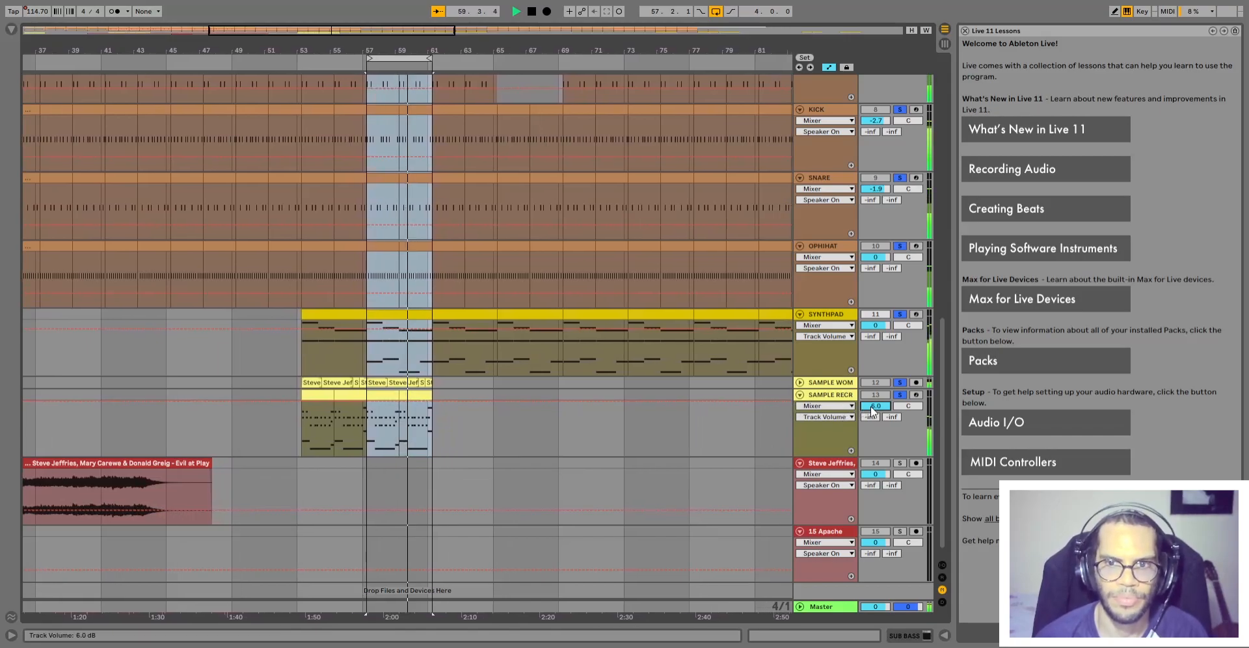
pyautogui.press('Delete')
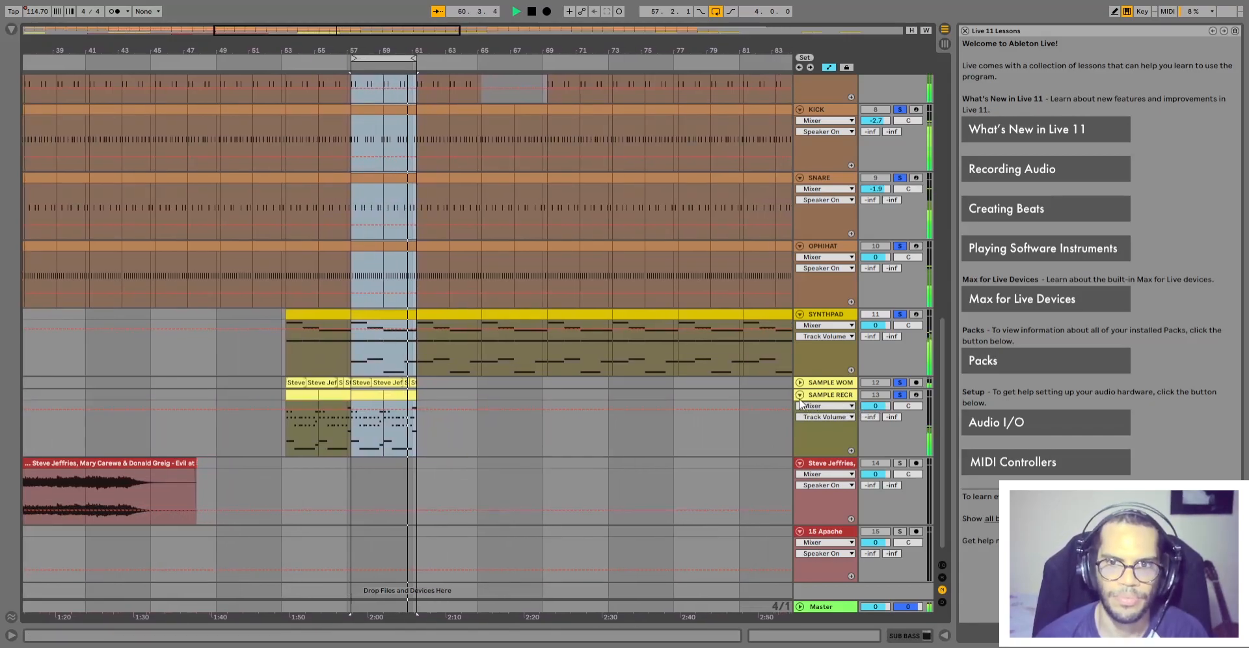
# Show the SAMPLE WOMAN track's volume automation, and fold the SAMPLE RECREATION, SAMPLE WOMAN and SYNTHPAD tracks
pyautogui.click(799, 395)
pyautogui.click(799, 382)
pyautogui.click(877, 393)
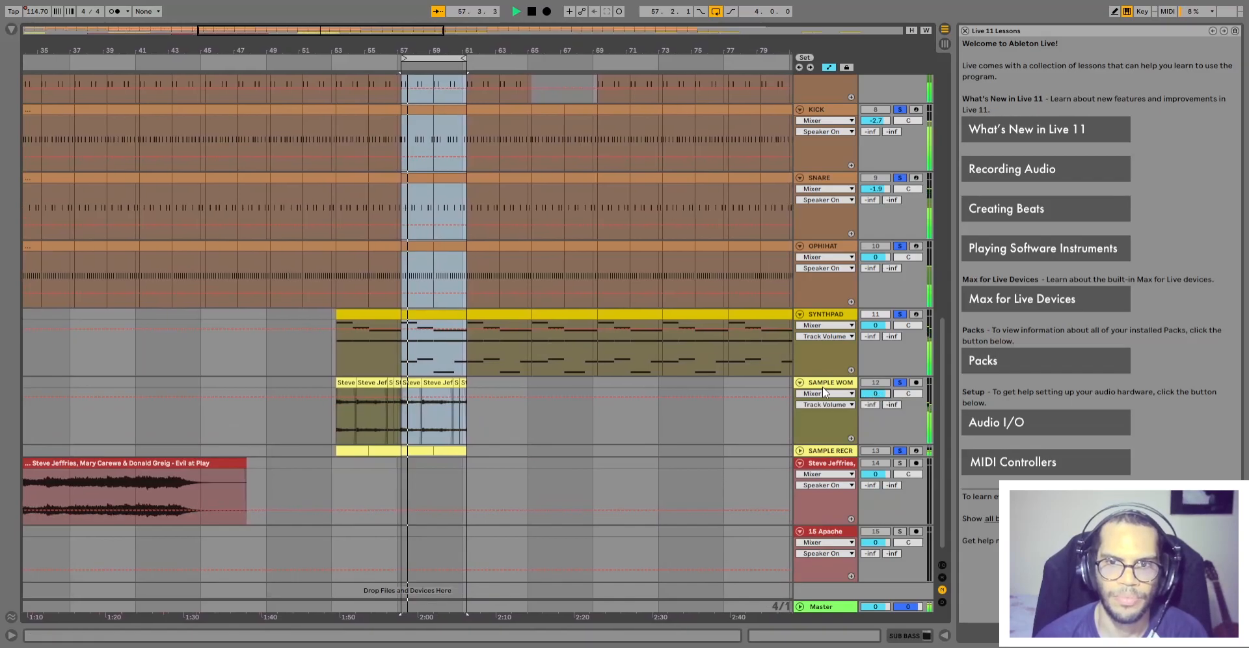
pyautogui.click(799, 382)
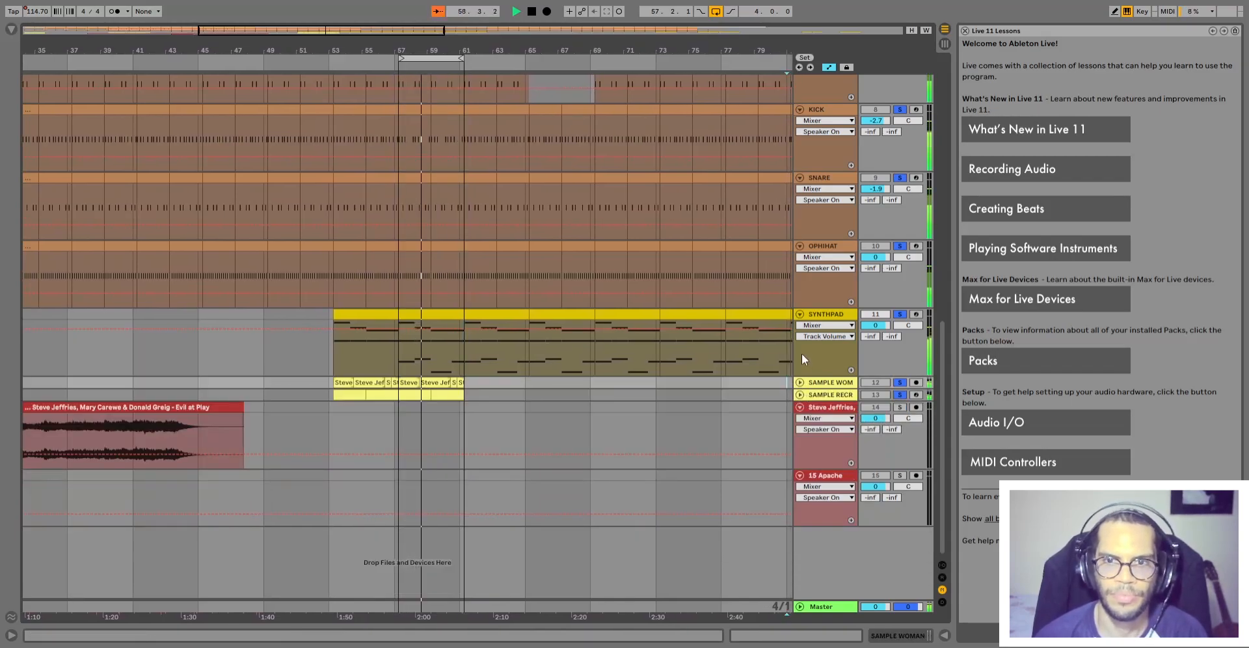
pyautogui.click(799, 314)
pyautogui.scroll(3, 804, 347)
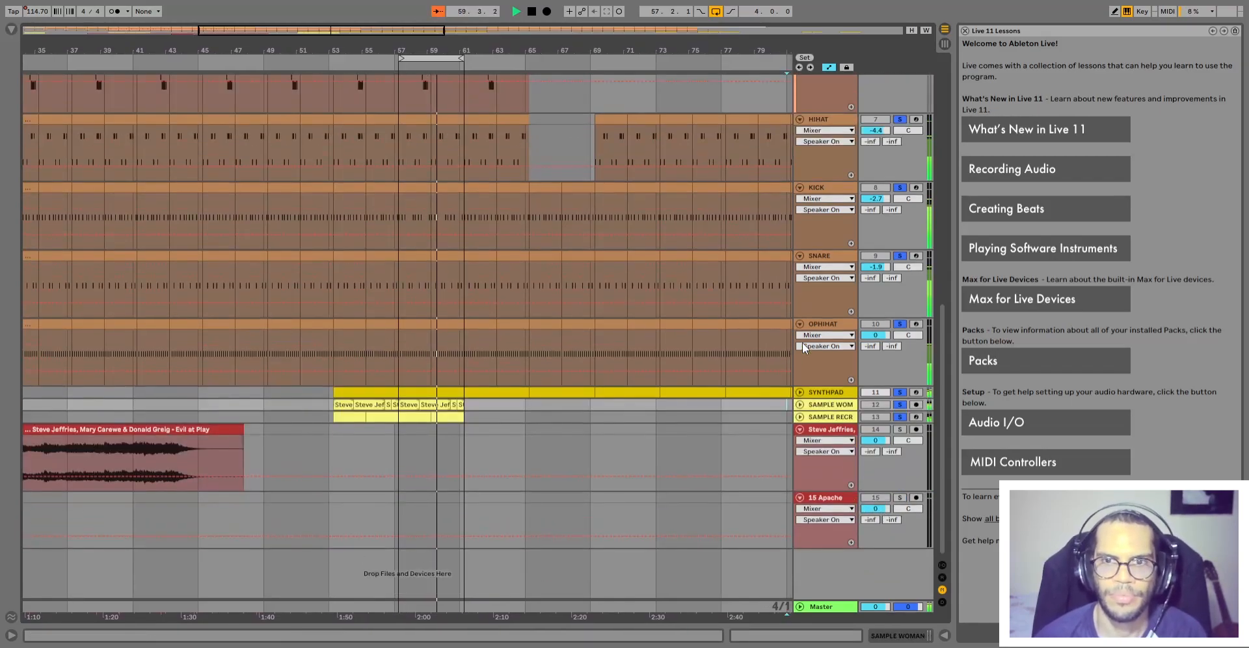
# Unfold the SAMPLE WOMAN and SAMPLE RECREATION tracks during playback, and stop the loop
pyautogui.click(799, 404)
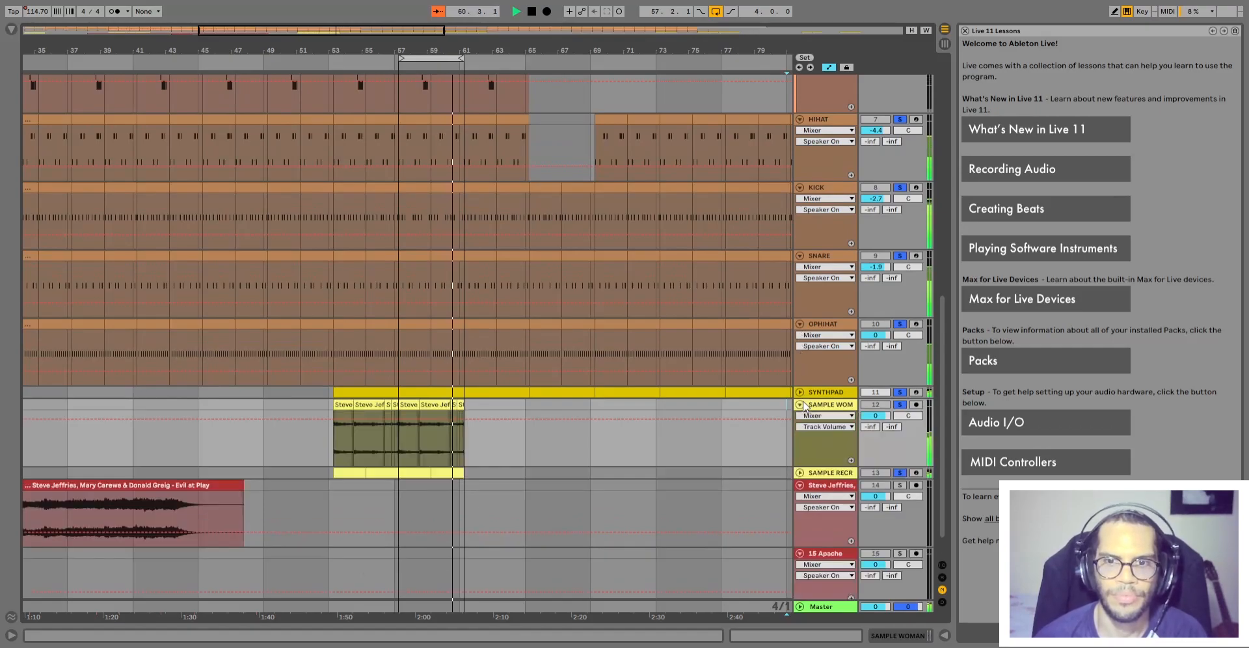
pyautogui.scroll(-1, 800, 442)
pyautogui.click(800, 437)
pyautogui.scroll(-1, 798, 442)
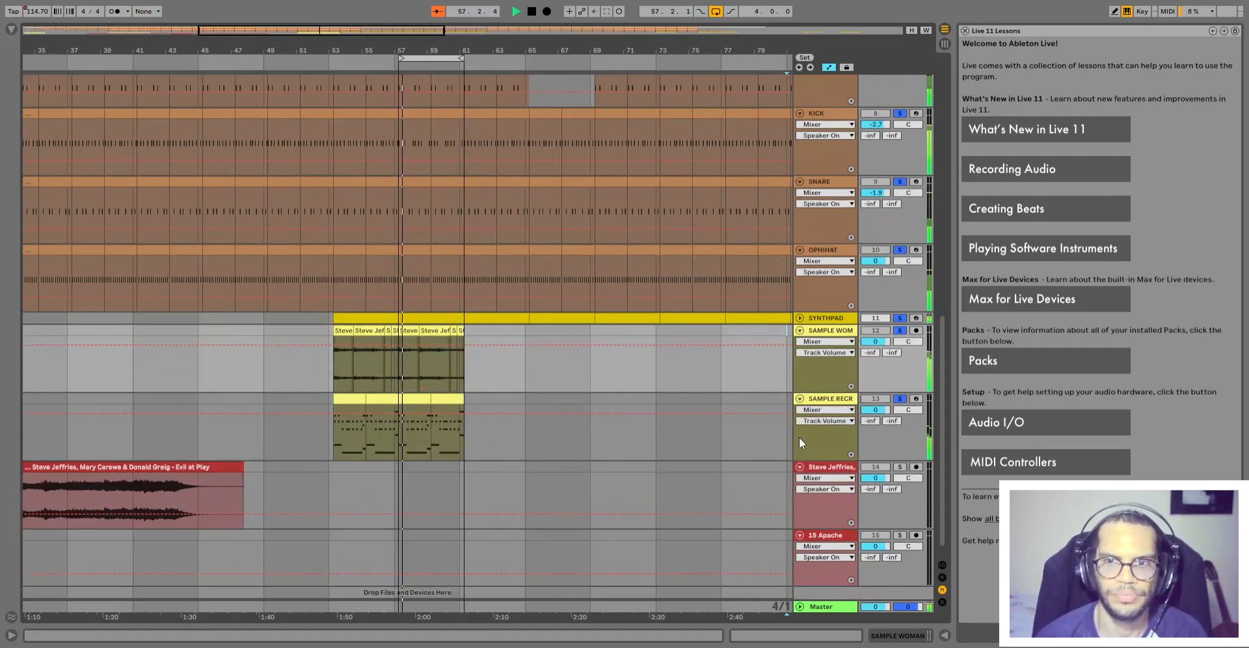
pyautogui.scroll(1, 800, 439)
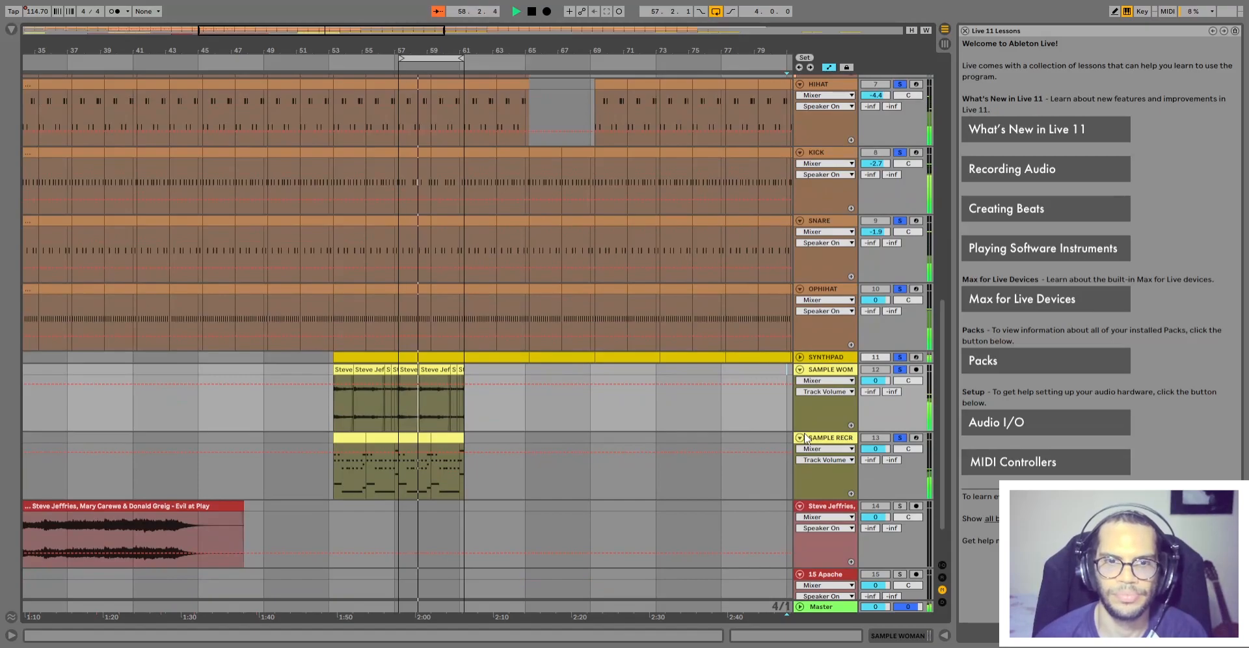
pyautogui.press('space')
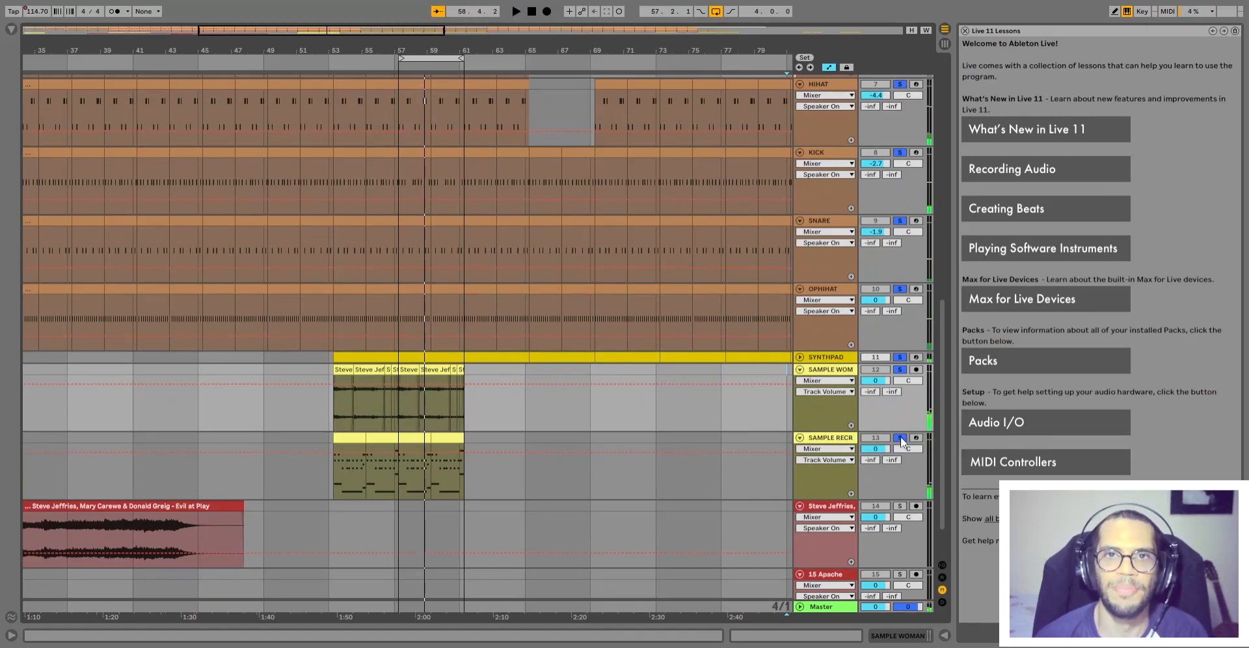
# Turn off solo on all tracks and fold the SAMPLE WOMAN and SAMPLE RECREATION tracks
pyautogui.click(900, 438)
pyautogui.scroll(1, 897, 436)
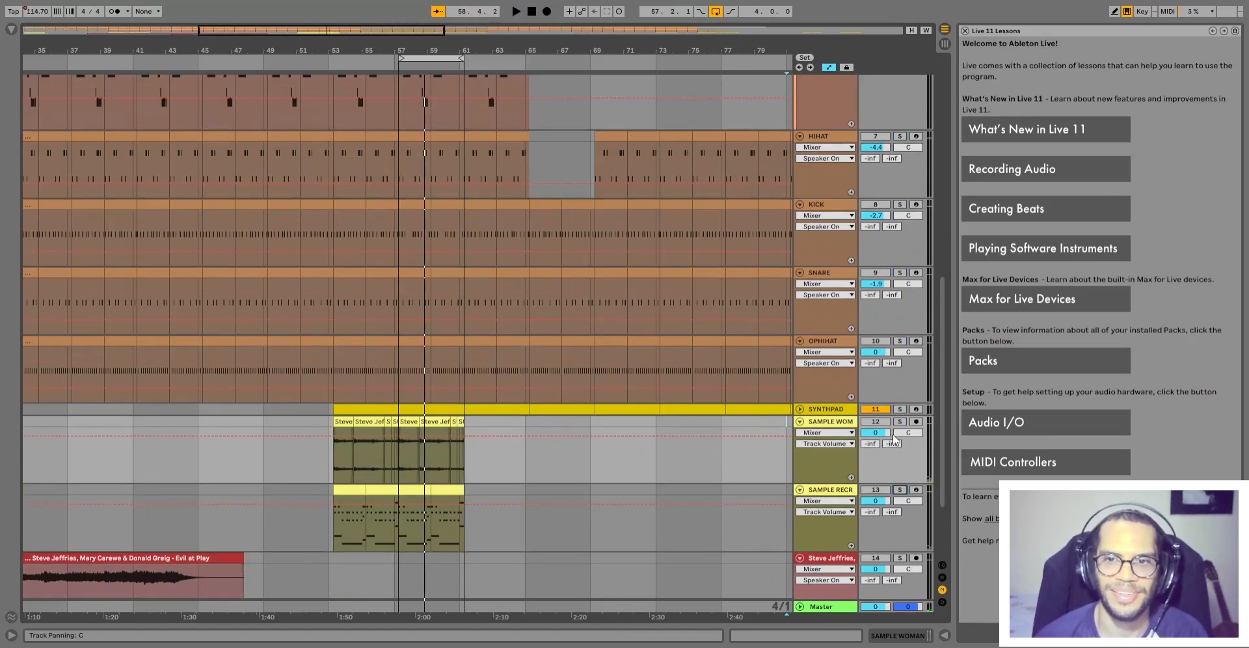
pyautogui.click(800, 421)
pyautogui.click(800, 434)
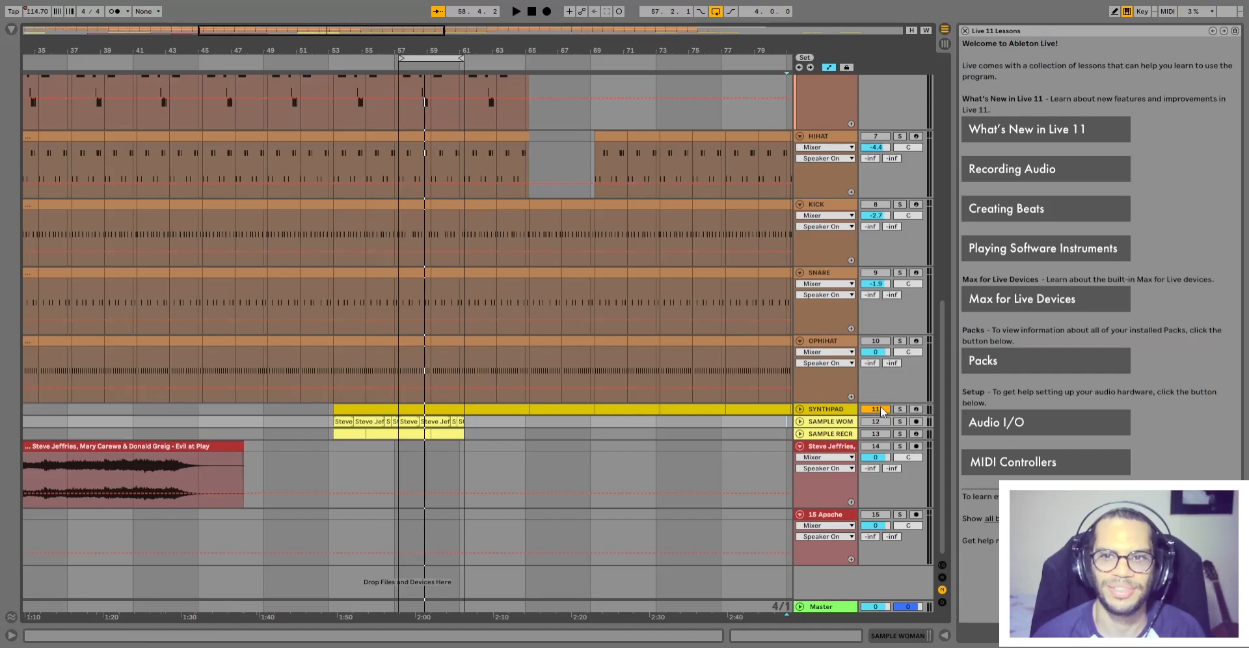
# Examine how the arrangement's pad, bass, vocal, drum and sample tracks line up around bars 57 to 61
pyautogui.scroll(5, 708, 461)
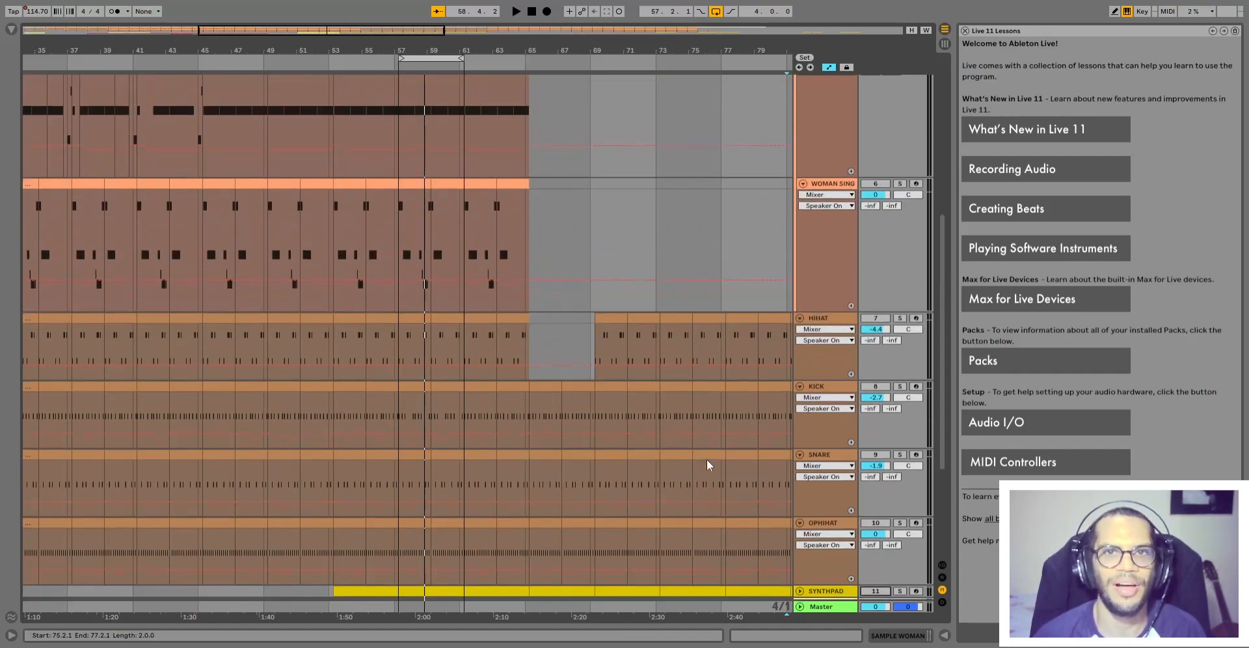
pyautogui.scroll(4, 707, 459)
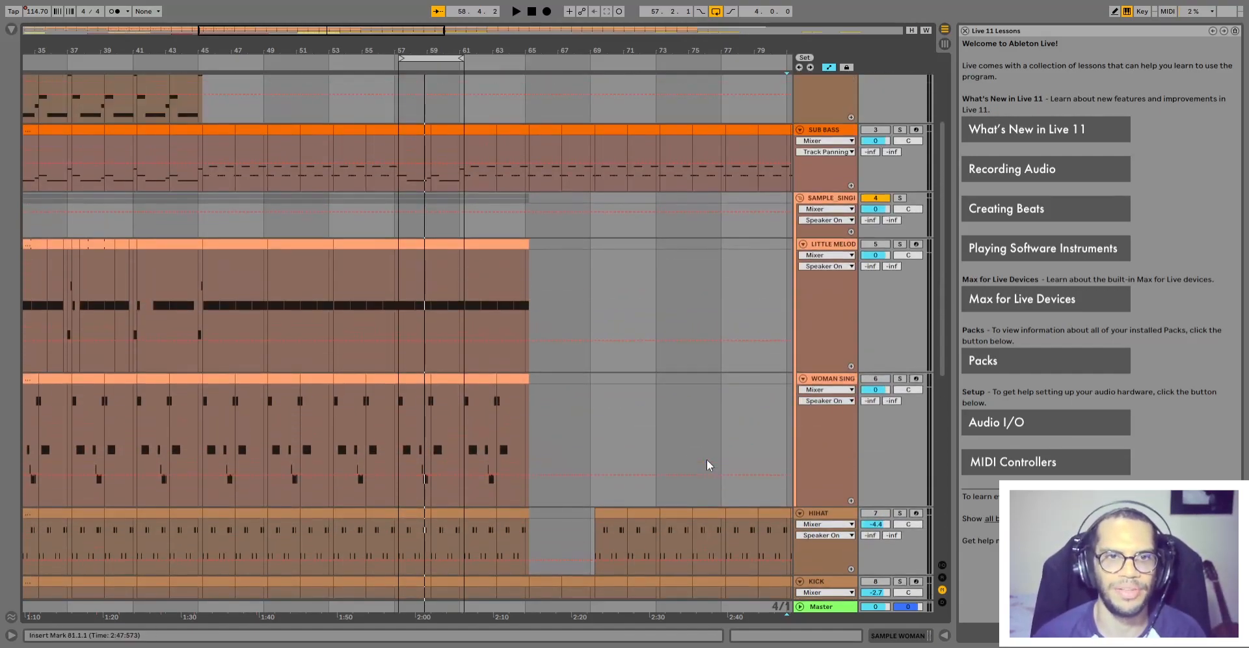
pyautogui.scroll(1, 707, 459)
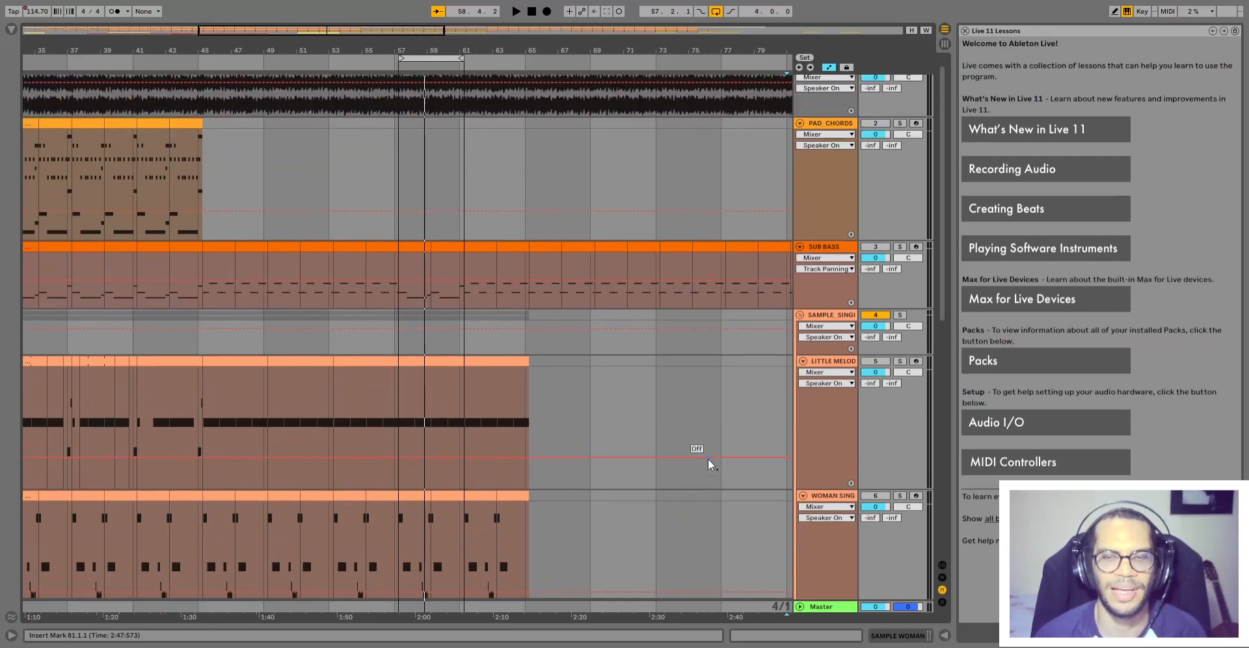
pyautogui.scroll(-6, 707, 458)
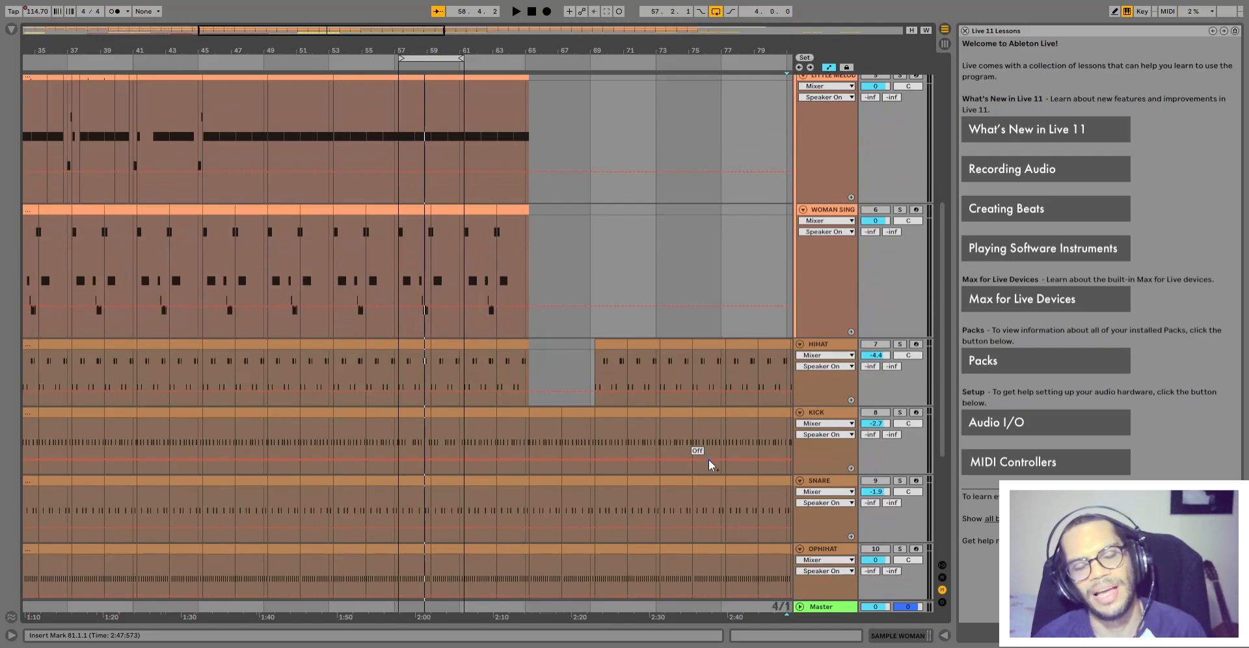
pyautogui.scroll(-3, 713, 485)
pyautogui.scroll(-1, 713, 485)
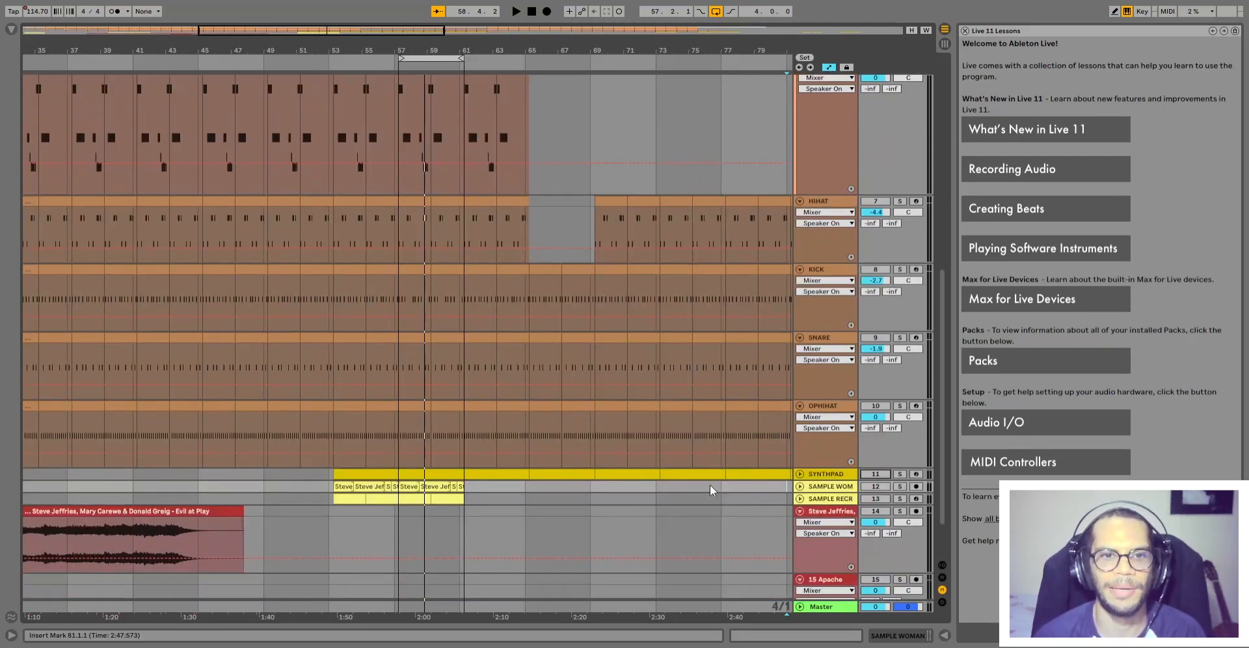
pyautogui.click(424, 489)
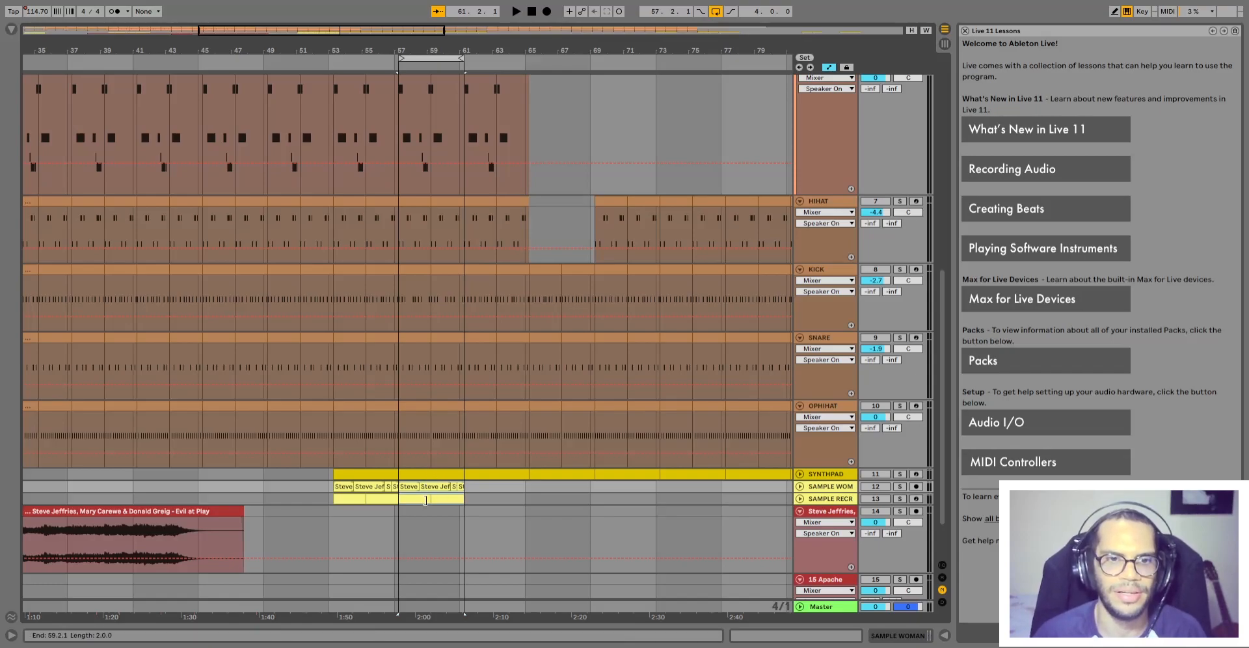
pyautogui.scroll(1, 779, 500)
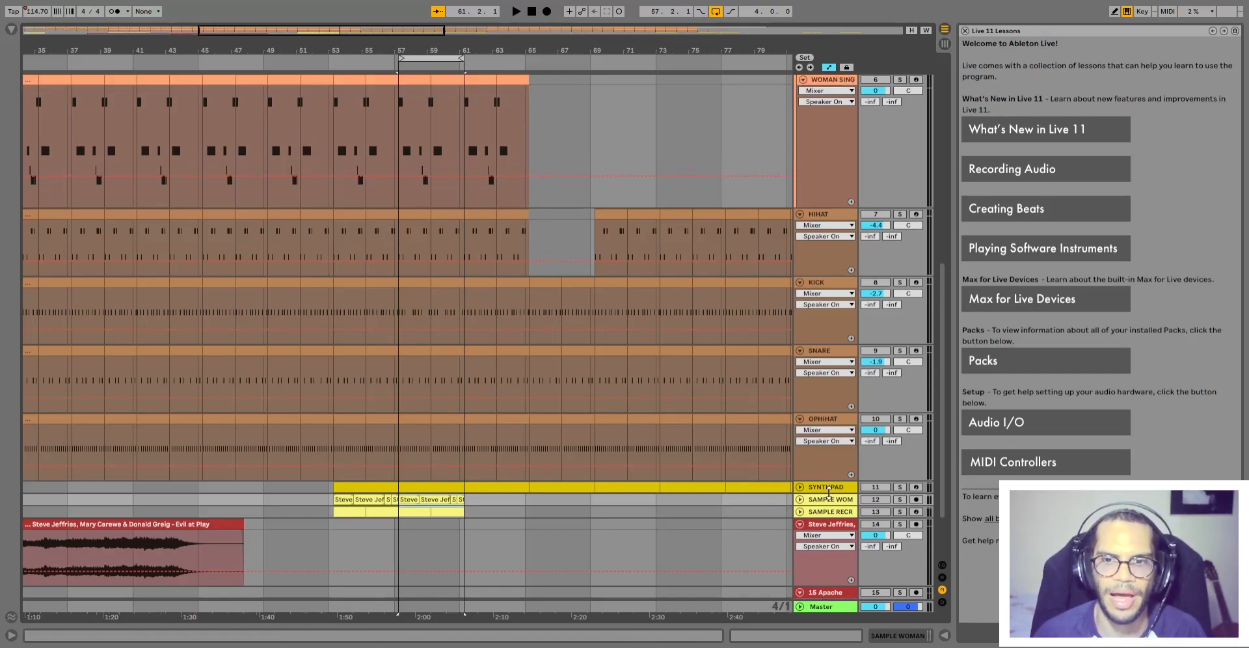
pyautogui.scroll(5, 753, 502)
pyautogui.scroll(8, 768, 482)
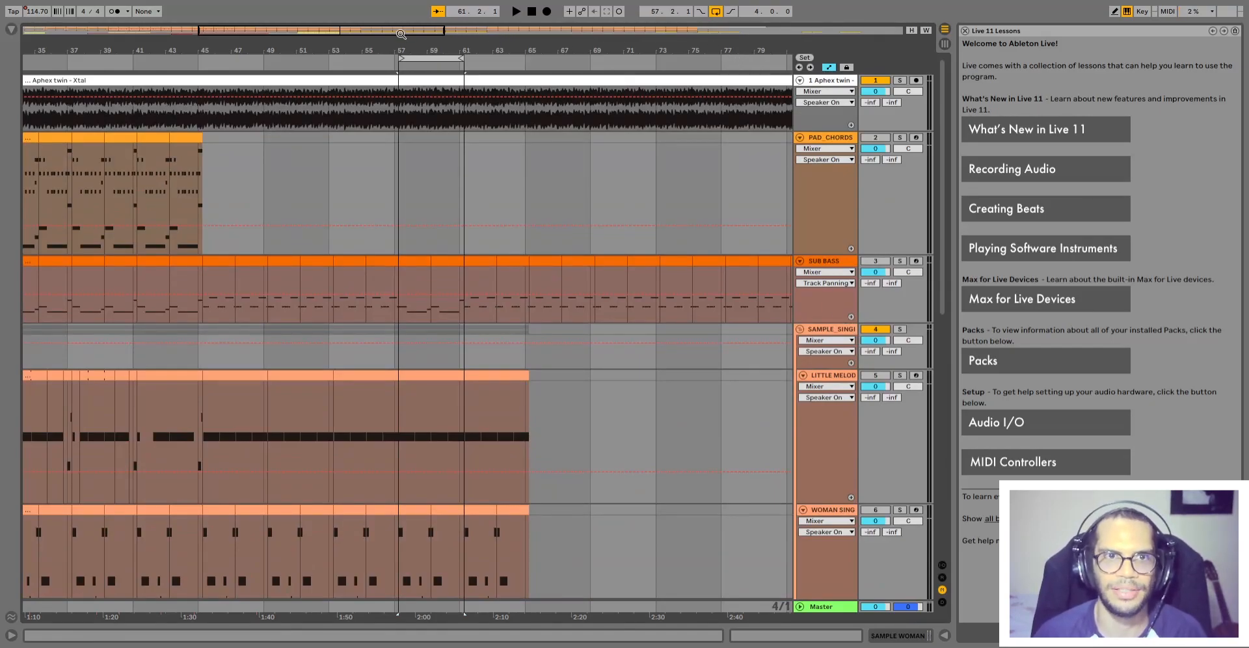
# Unfold the SYNTHPAD, SAMPLE RECREATION and SAMPLE WOMAN tracks to compare their clips over the whole arrangement
pyautogui.moveTo(401, 34); pyautogui.dragTo(741, 27)
pyautogui.scroll(-4, 420, 275)
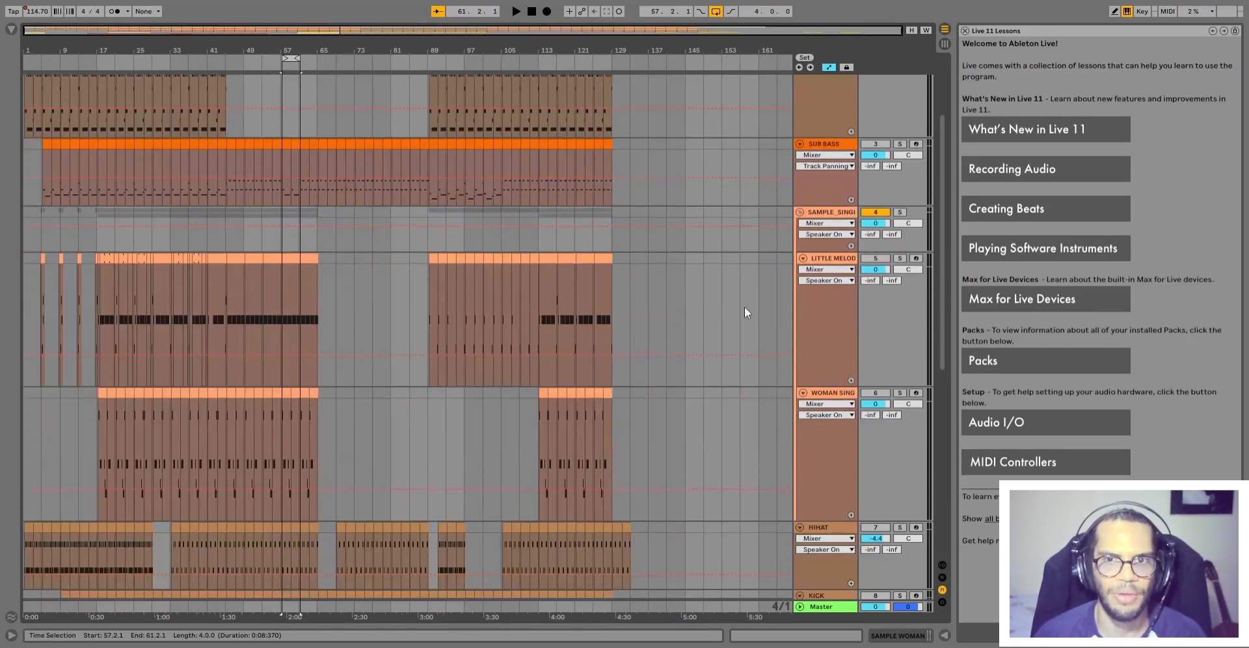
pyautogui.scroll(-4, 791, 299)
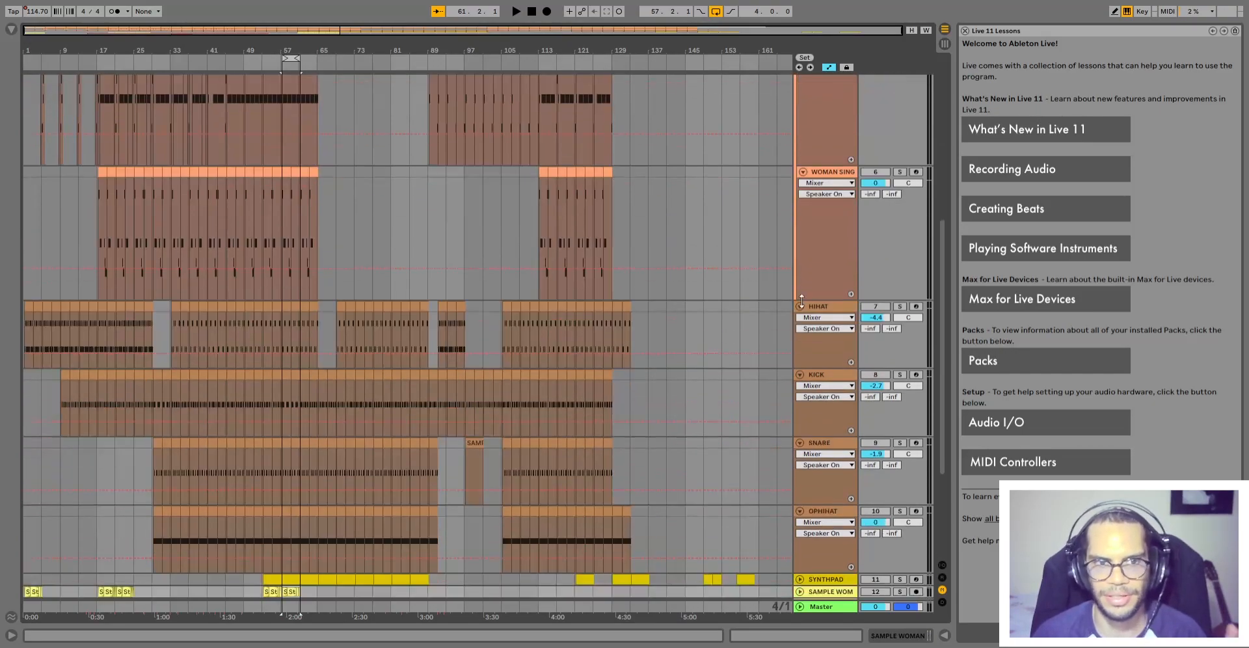
pyautogui.scroll(-3, 789, 329)
pyautogui.click(799, 436)
pyautogui.scroll(-2, 800, 436)
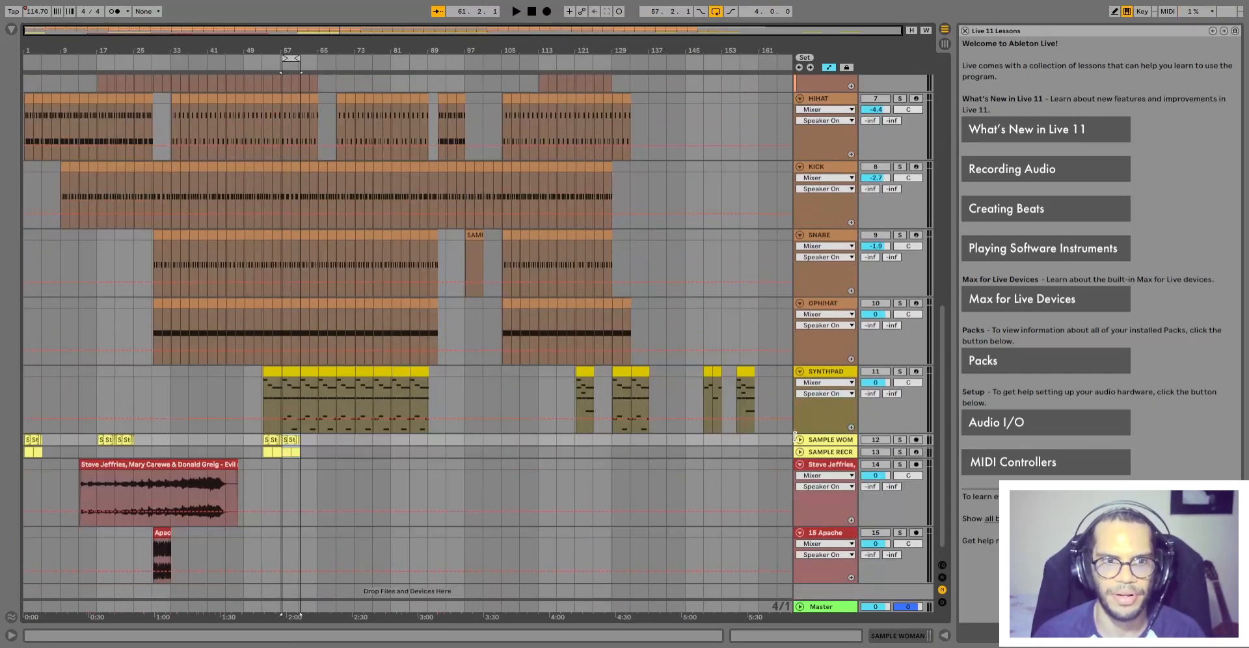
pyautogui.click(799, 455)
pyautogui.click(800, 440)
# Open the SYNTHPAD clip at bar 57 in the note editor to view its chord notes
pyautogui.click(295, 373)
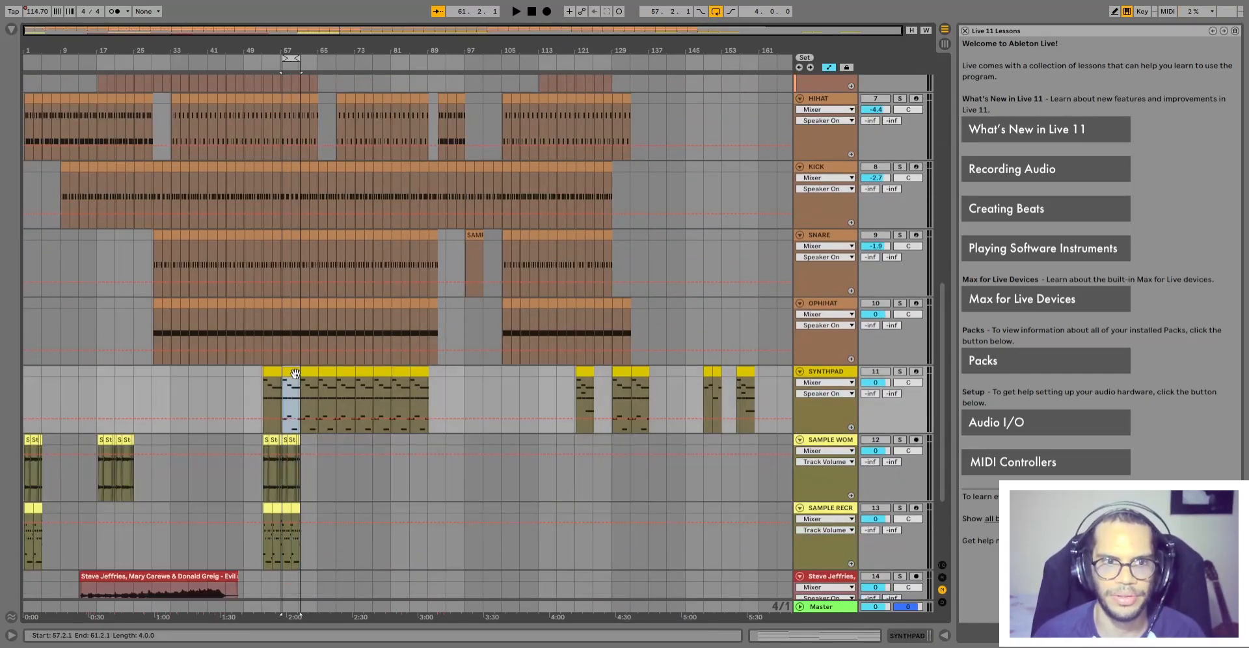
pyautogui.doubleClick(295, 373)
pyautogui.scroll(4, 666, 510)
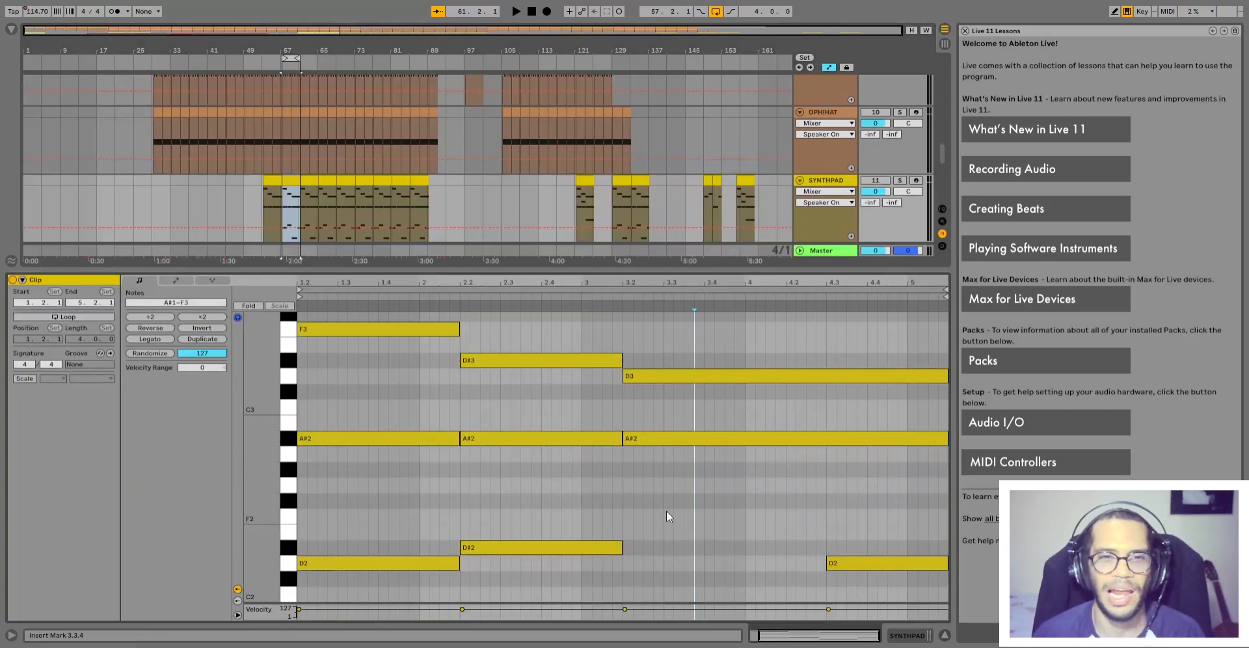
# Examine the SYNTHPAD clip's low notes D2, D#2 and A#1 and select its final D2 note
pyautogui.scroll(-3, 658, 523)
pyautogui.click(307, 208)
pyautogui.scroll(1, 650, 469)
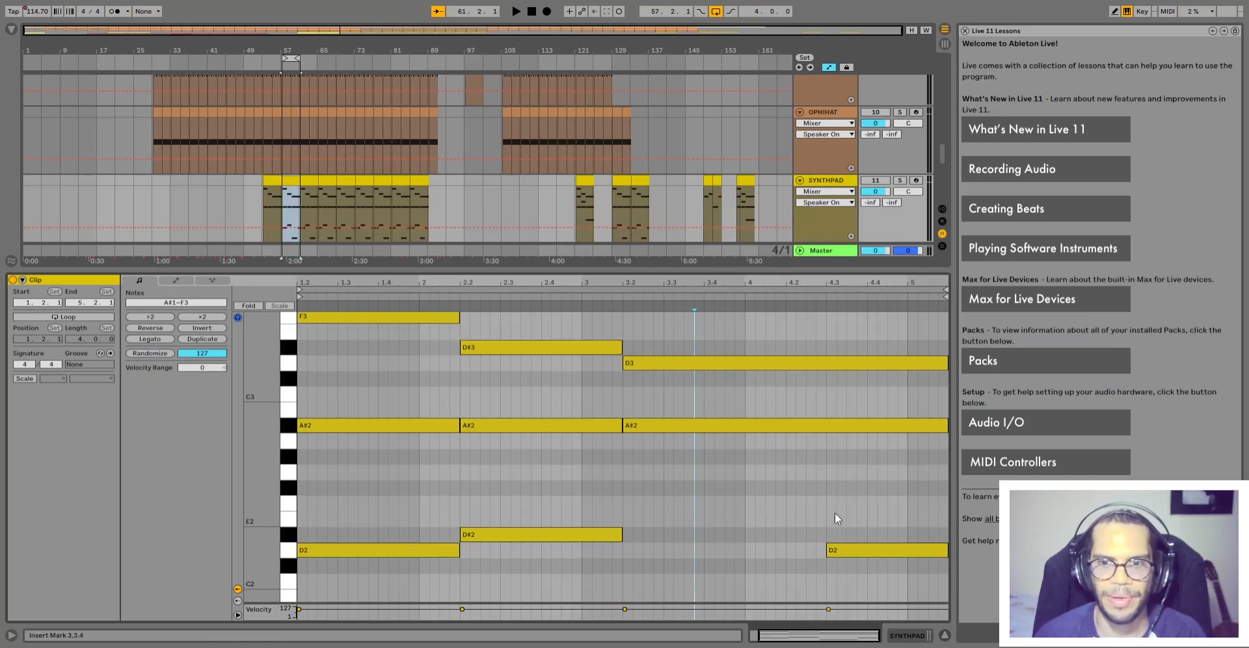
pyautogui.moveTo(834, 516); pyautogui.dragTo(748, 580)
pyautogui.scroll(-3, 765, 569)
pyautogui.moveTo(870, 593)
pyautogui.mouseDown()
pyautogui.moveTo(836, 513)
pyautogui.moveTo(804, 514)
pyautogui.mouseUp()
pyautogui.moveTo(786, 533); pyautogui.dragTo(768, 488)
pyautogui.moveTo(845, 444)
pyautogui.mouseDown()
pyautogui.moveTo(892, 486)
pyautogui.moveTo(882, 486)
pyautogui.mouseUp()
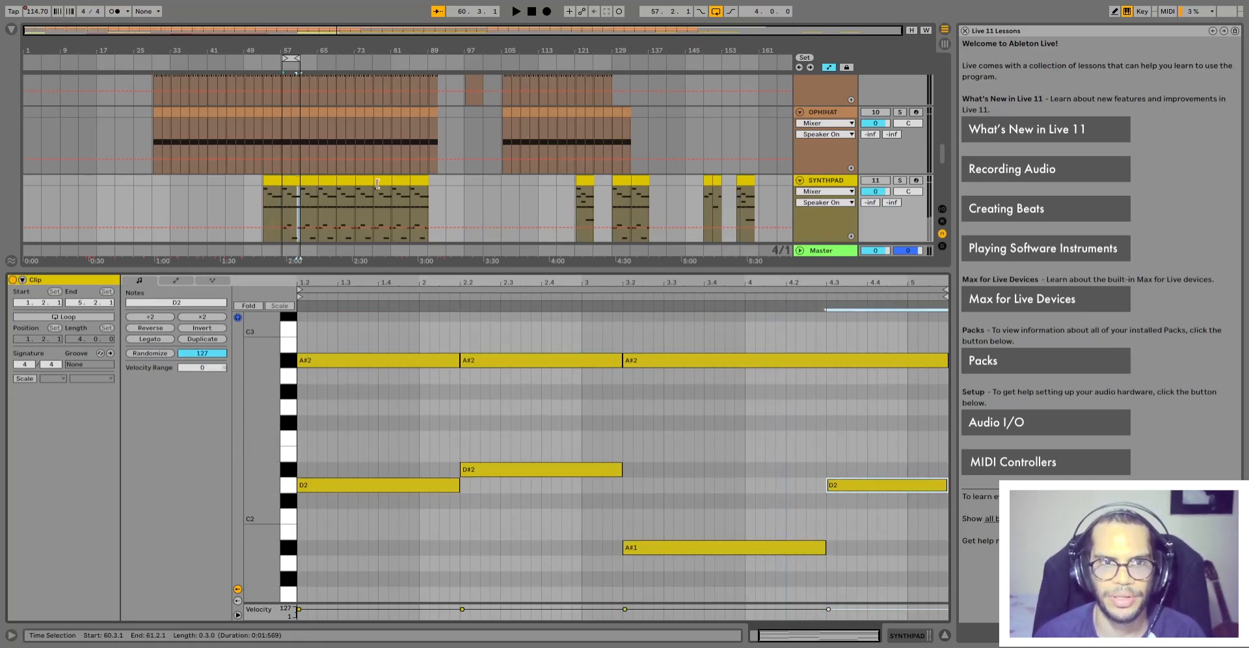
# Audition the SYNTHPAD clip at bar 57 while following its chord notes in the note editor, and stop playback
pyautogui.click(295, 181)
pyautogui.press('space')
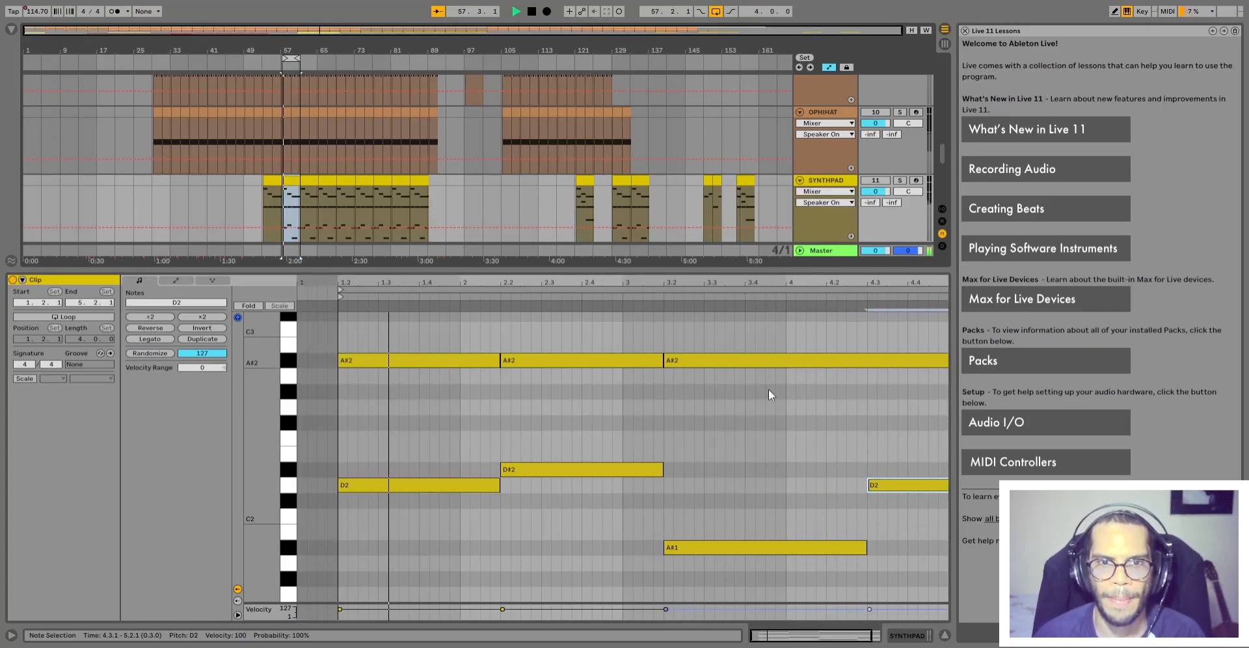
pyautogui.scroll(1, 744, 479)
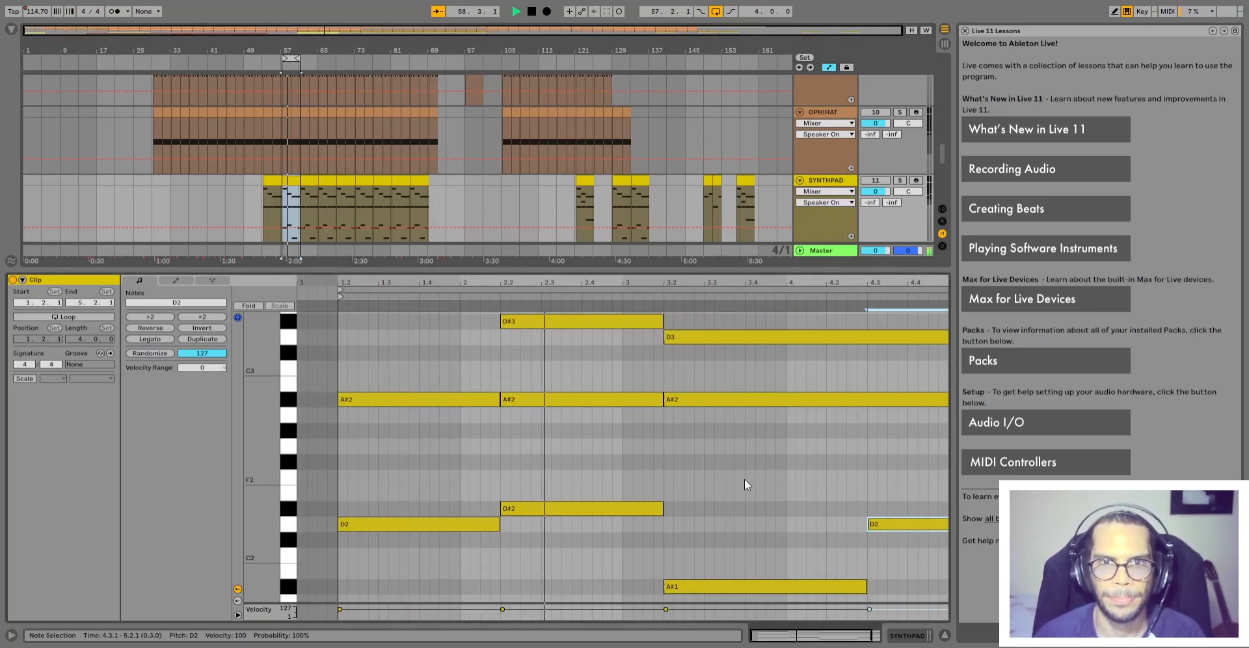
pyautogui.scroll(-4, 744, 479)
pyautogui.scroll(2, 744, 479)
pyautogui.scroll(1, 789, 530)
pyautogui.scroll(1, 790, 531)
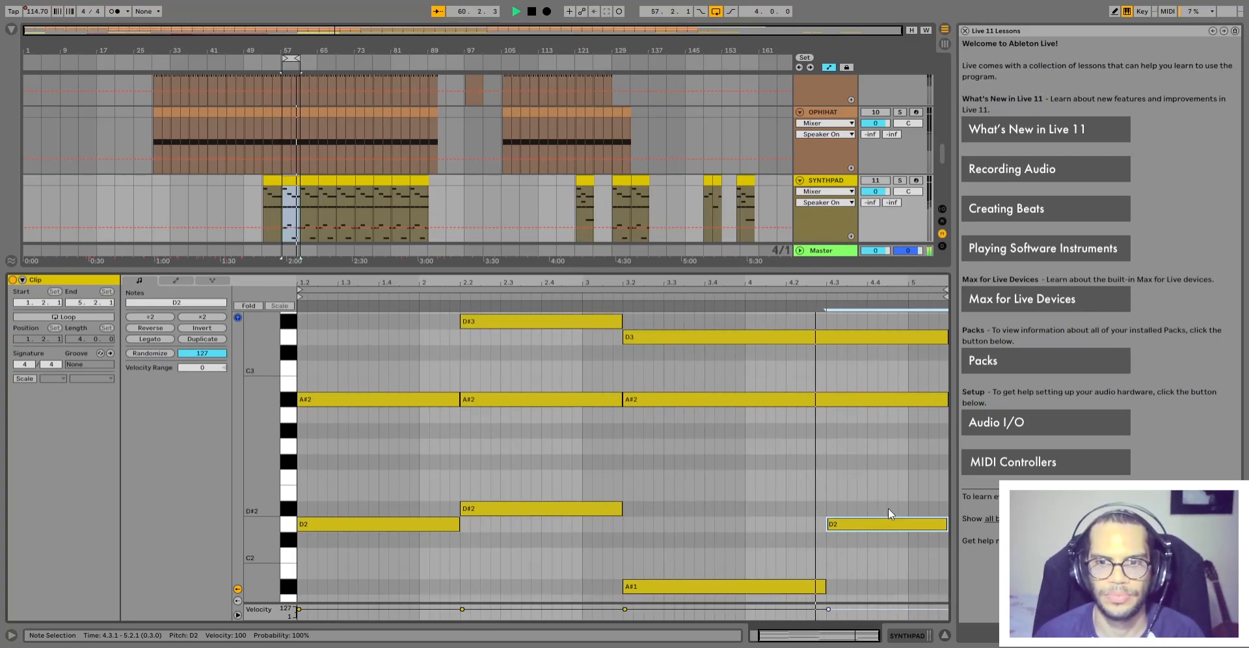
pyautogui.press('space')
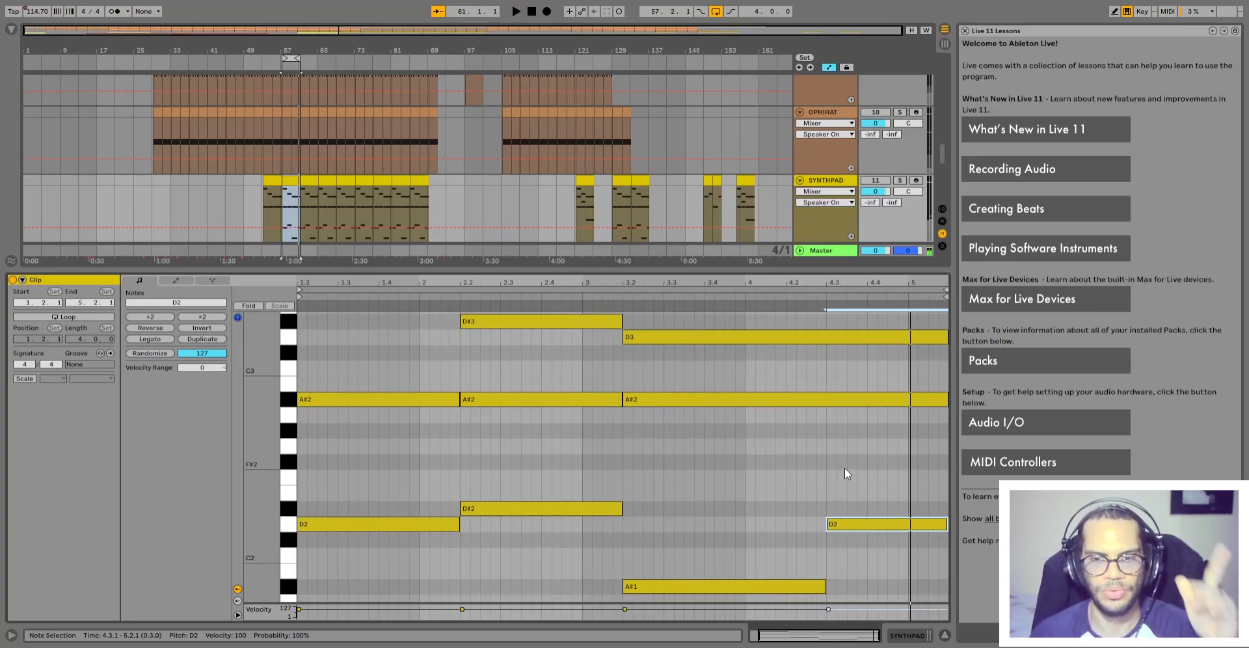
pyautogui.click(746, 449)
pyautogui.press('space')
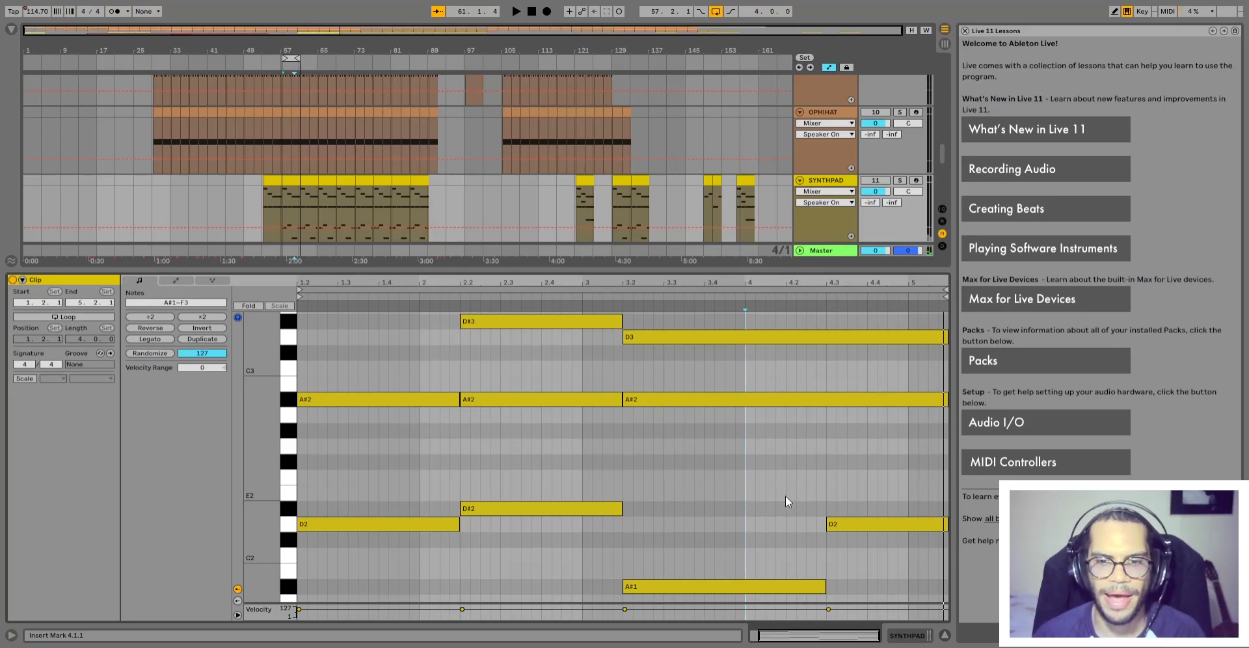
# Close the note editor and select the SYNTHPAD clip at bar 57 in the arrangement
pyautogui.click(949, 633)
pyautogui.scroll(5, 282, 399)
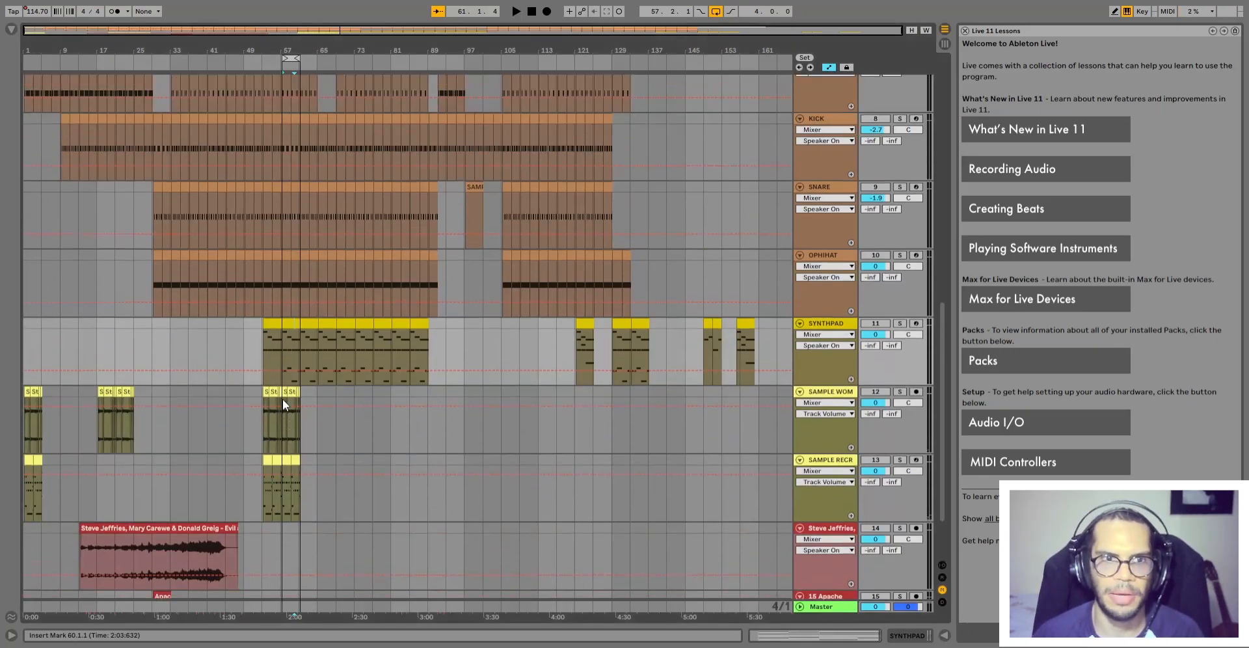
pyautogui.click(286, 394)
pyautogui.scroll(2, 280, 404)
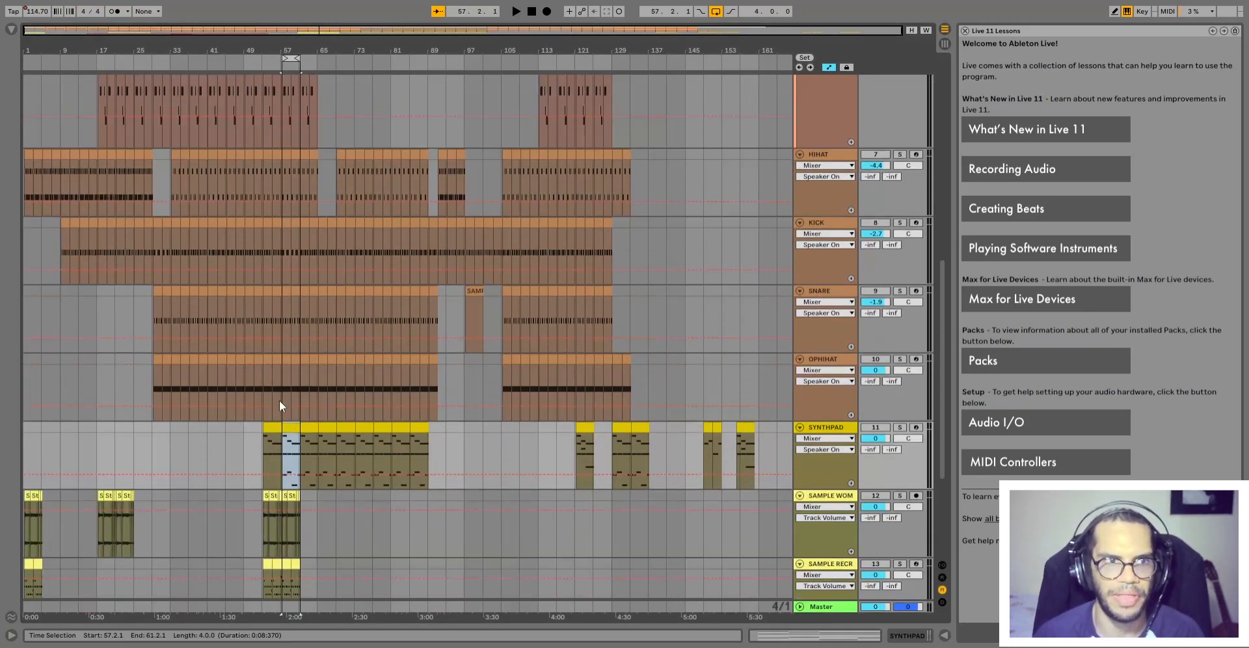
# Audition the SYNTHPAD clip at bar 133 and open it in the note editor to follow its chord notes
pyautogui.click(642, 428)
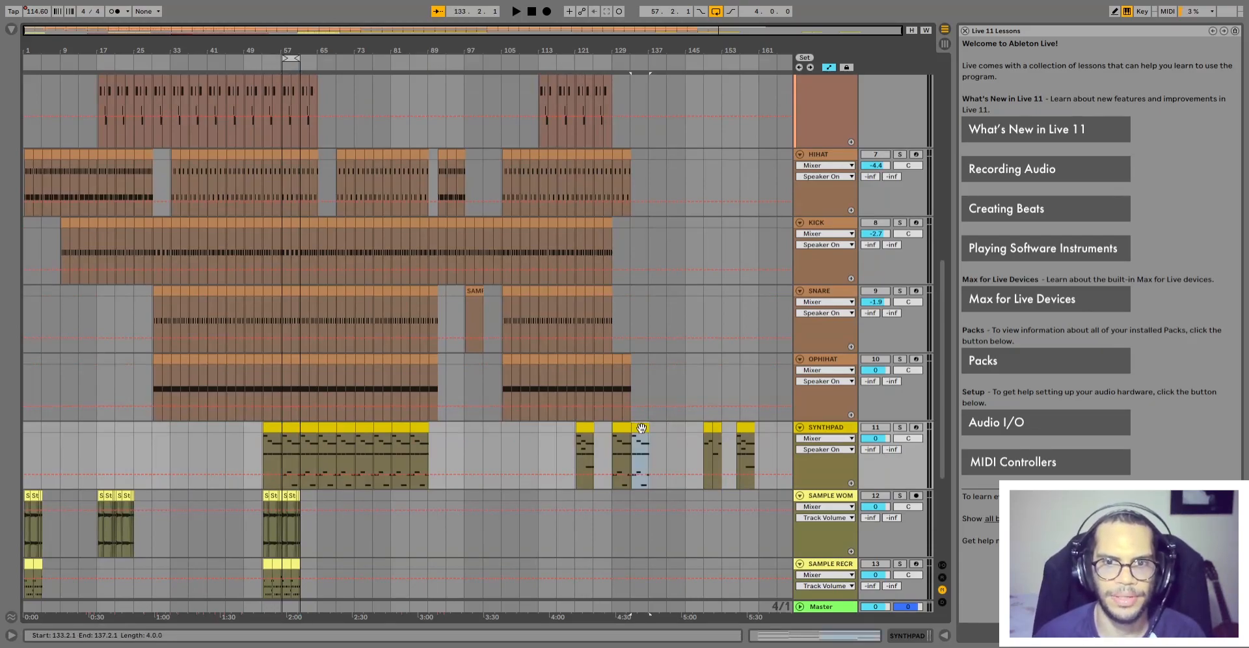
pyautogui.scroll(8, 641, 428)
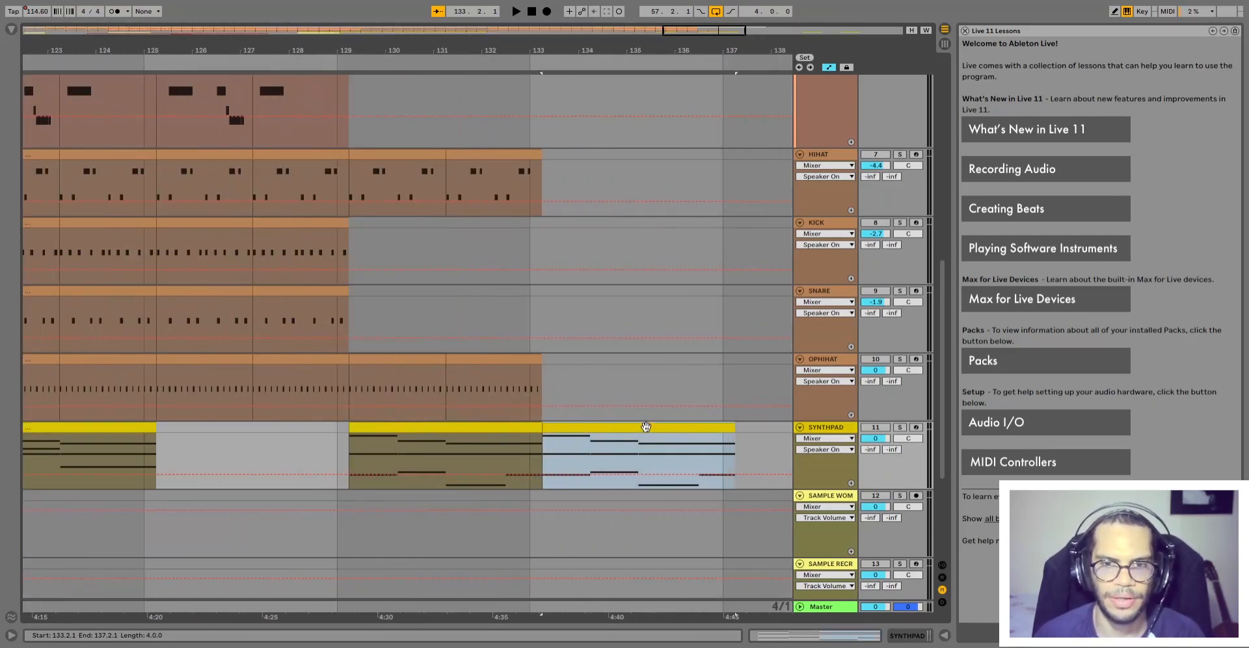
pyautogui.press('space')
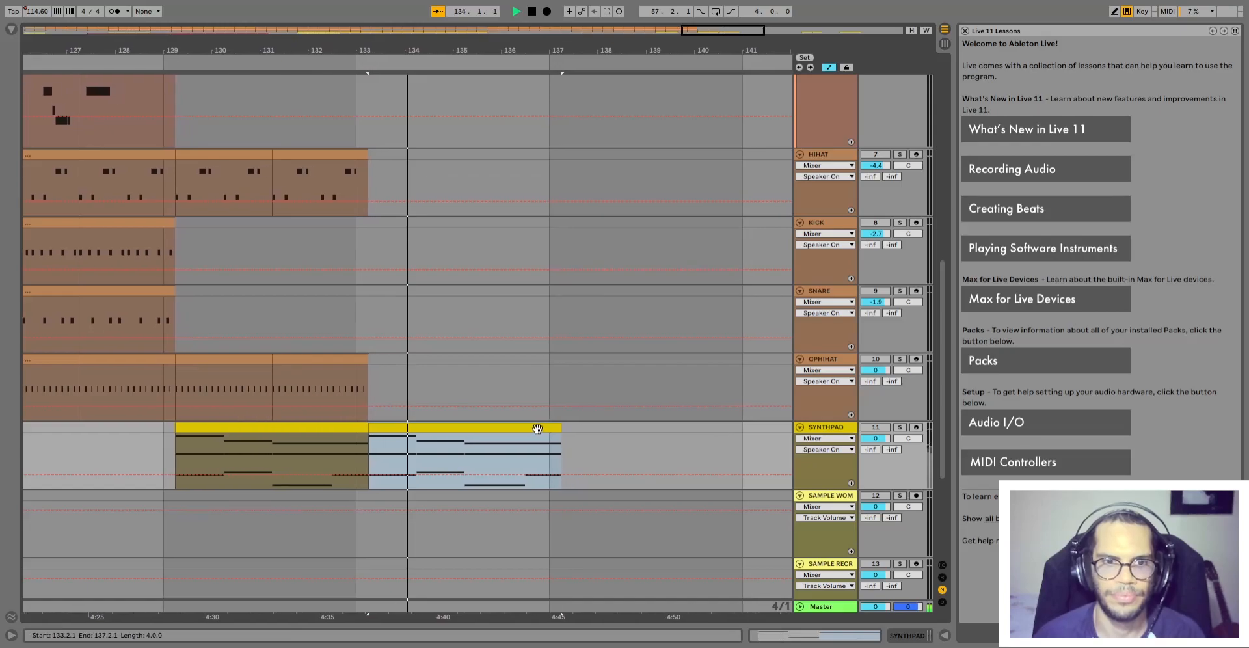
pyautogui.doubleClick(477, 431)
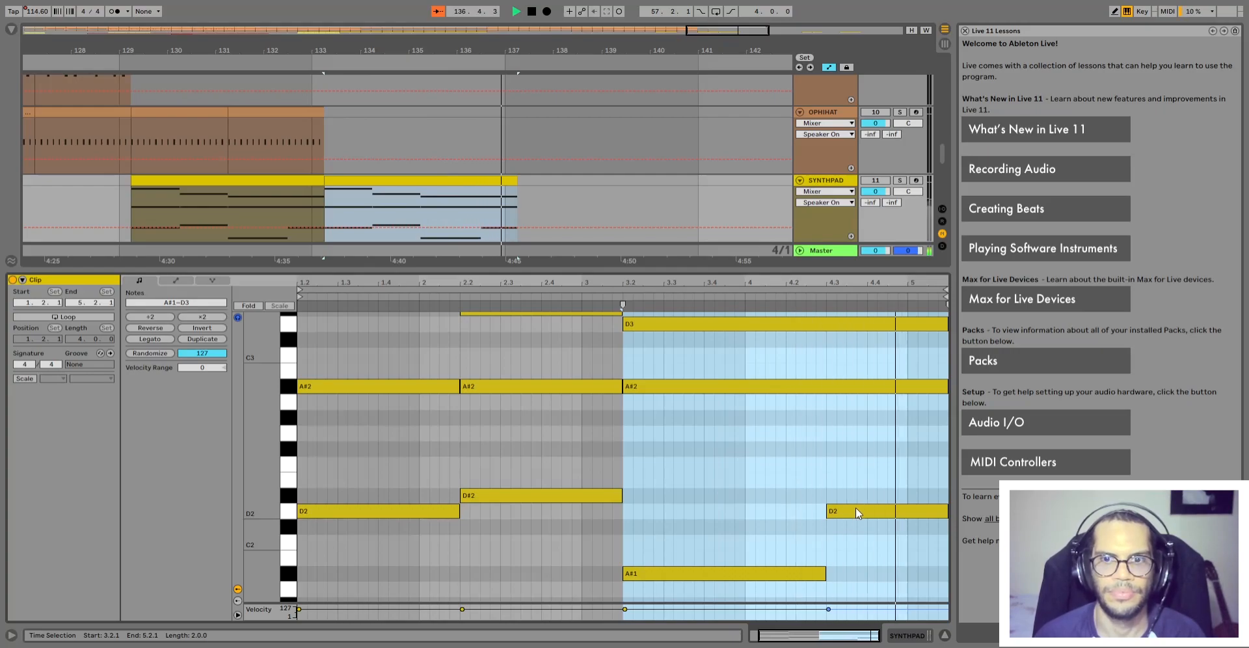
pyautogui.press('space')
pyautogui.moveTo(854, 483); pyautogui.dragTo(851, 555)
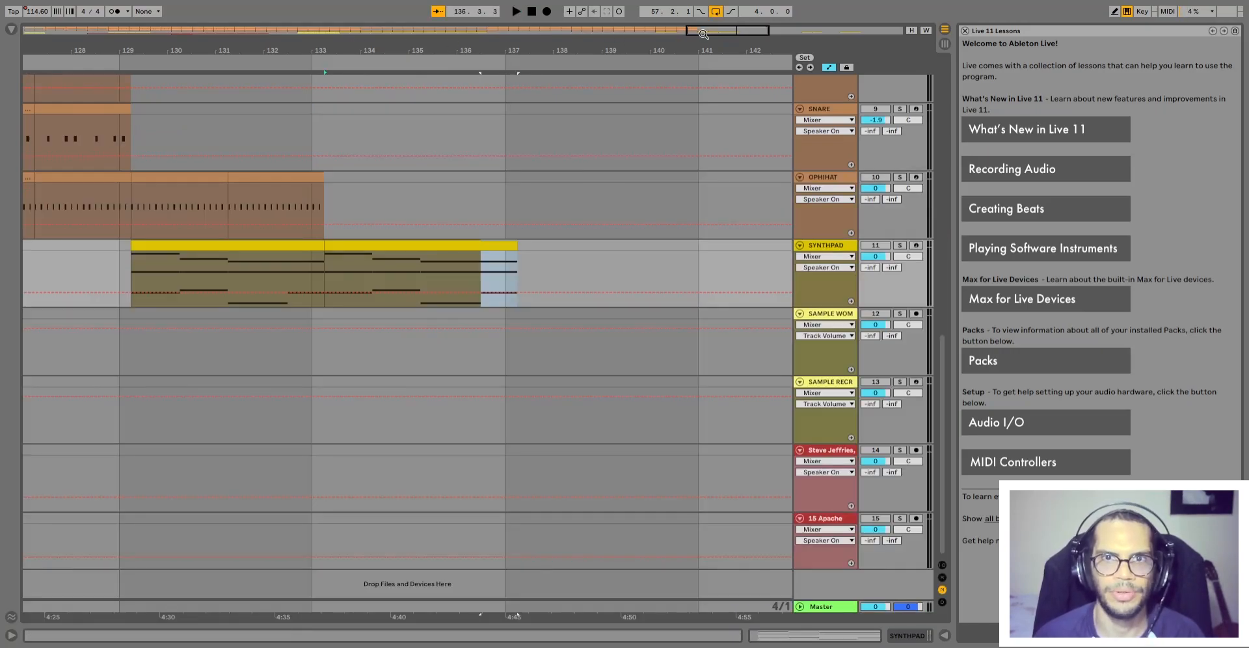
# Compare the SYNTHPAD clips from bar 53 to bar 65 with the drum and sample tracks around them
pyautogui.moveTo(703, 34); pyautogui.dragTo(404, 13)
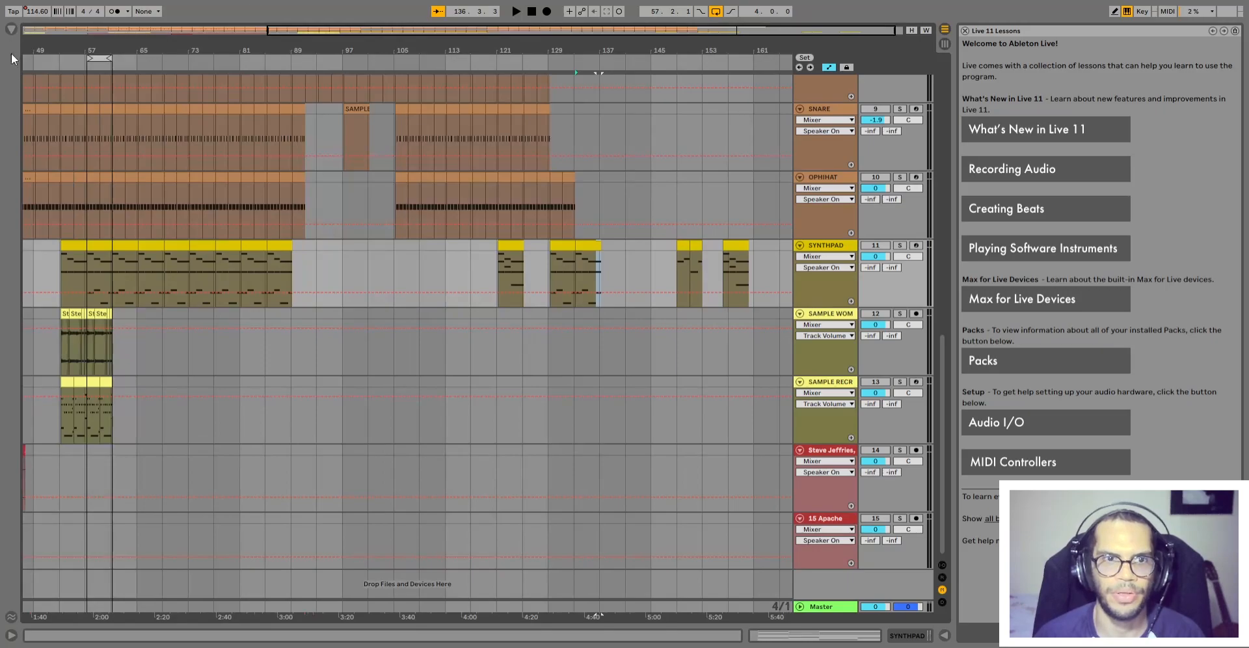
pyautogui.scroll(3, 97, 306)
pyautogui.click(82, 313)
pyautogui.scroll(2, 96, 348)
pyautogui.scroll(2, 96, 347)
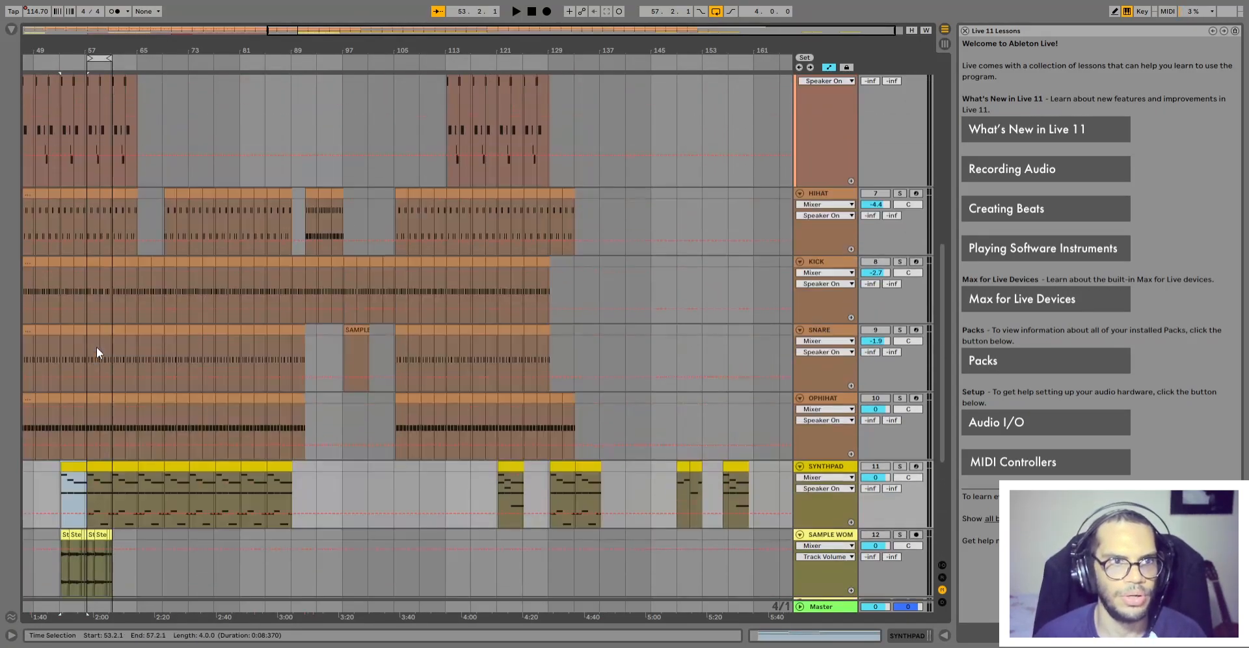
pyautogui.scroll(-1, 96, 346)
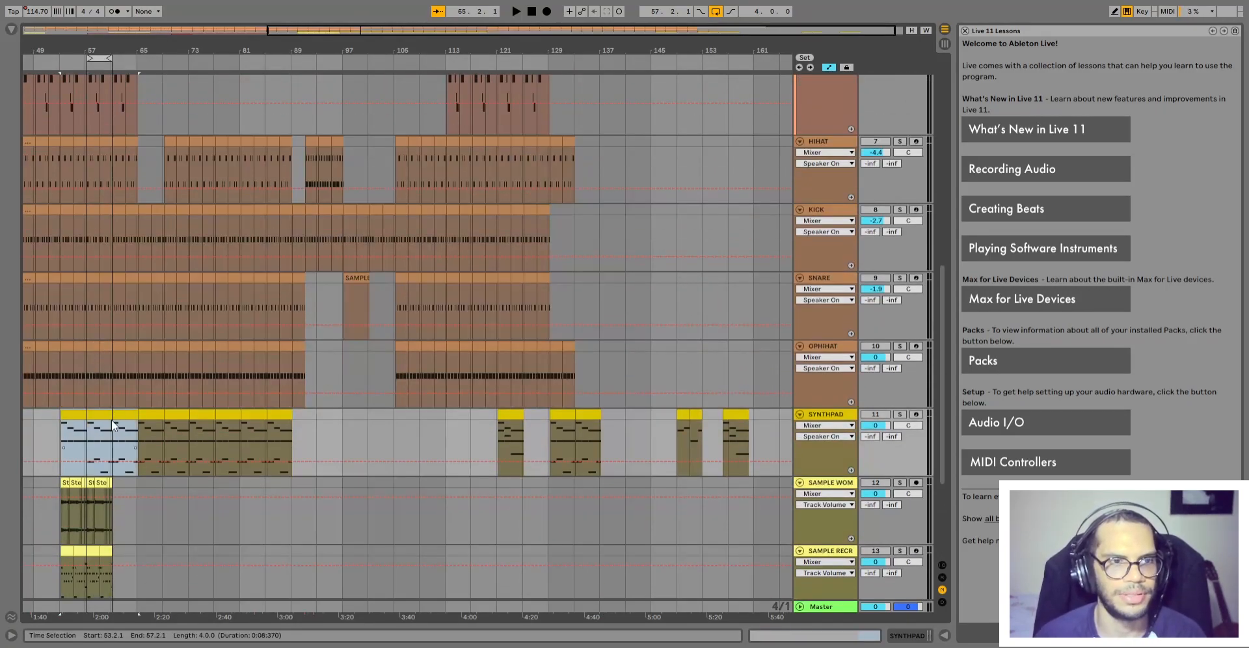
pyautogui.doubleClick(112, 419)
pyautogui.click(943, 635)
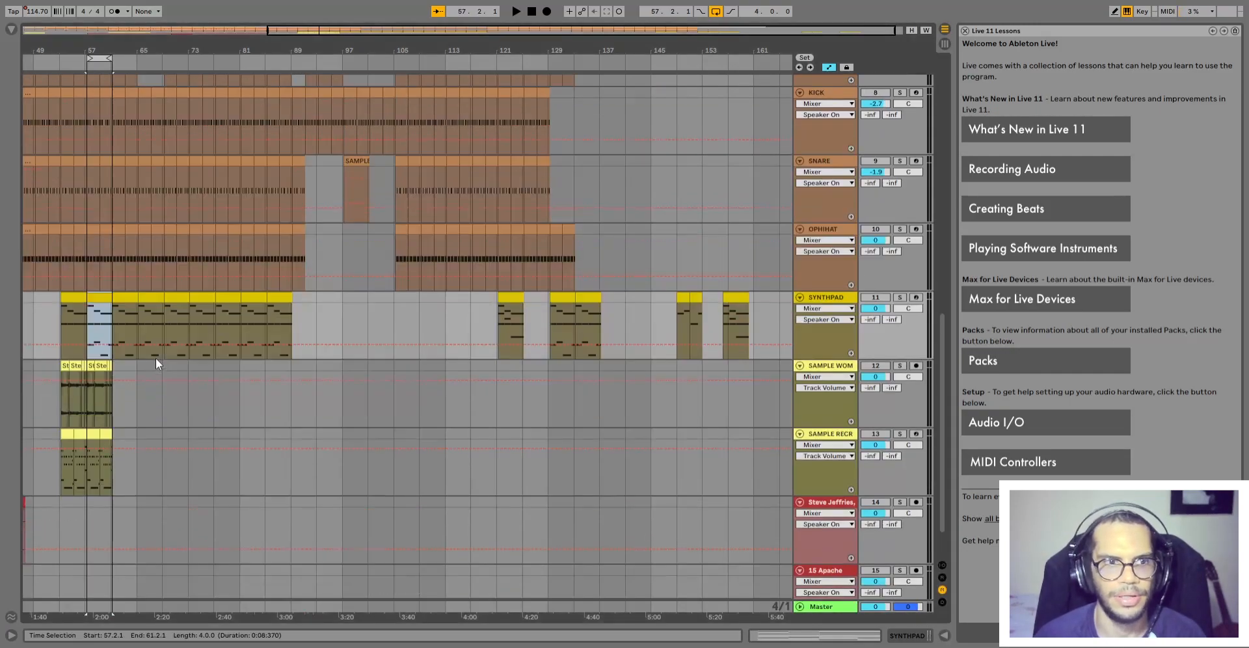
# Examine how the sub bass, vocal, melody and drum tracks line up with the SYNTHPAD clips after bar 57
pyautogui.scroll(10, 130, 385)
pyautogui.scroll(-8, 130, 385)
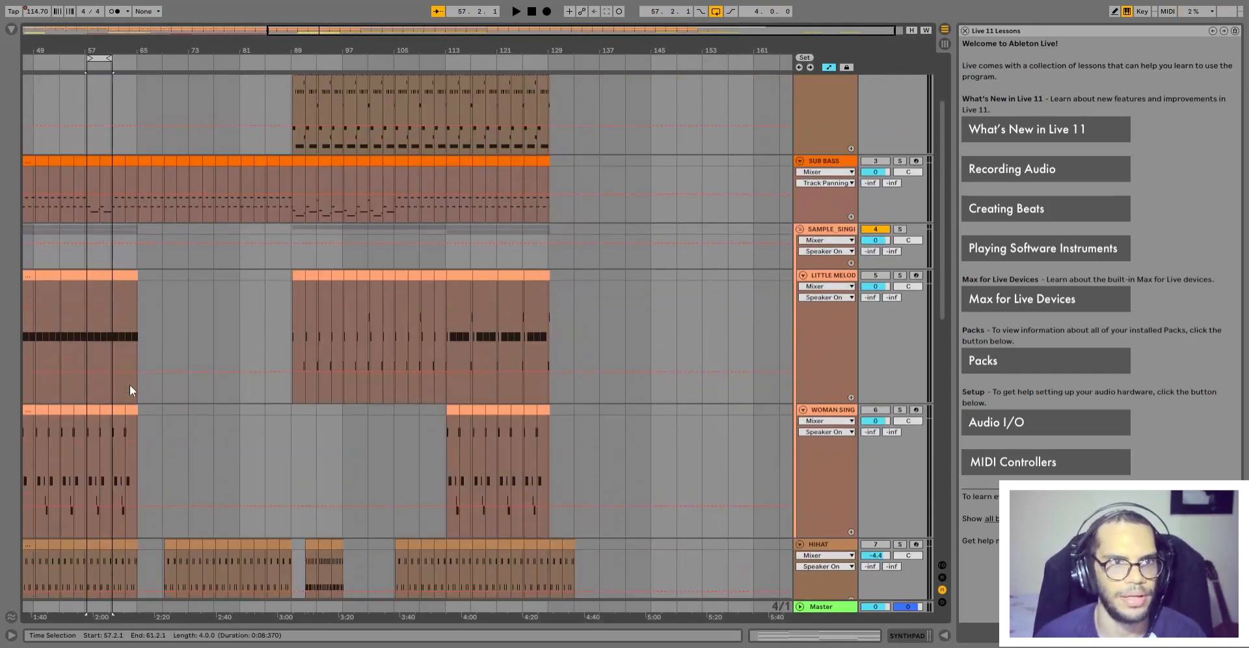
pyautogui.hscroll(-3, 130, 385)
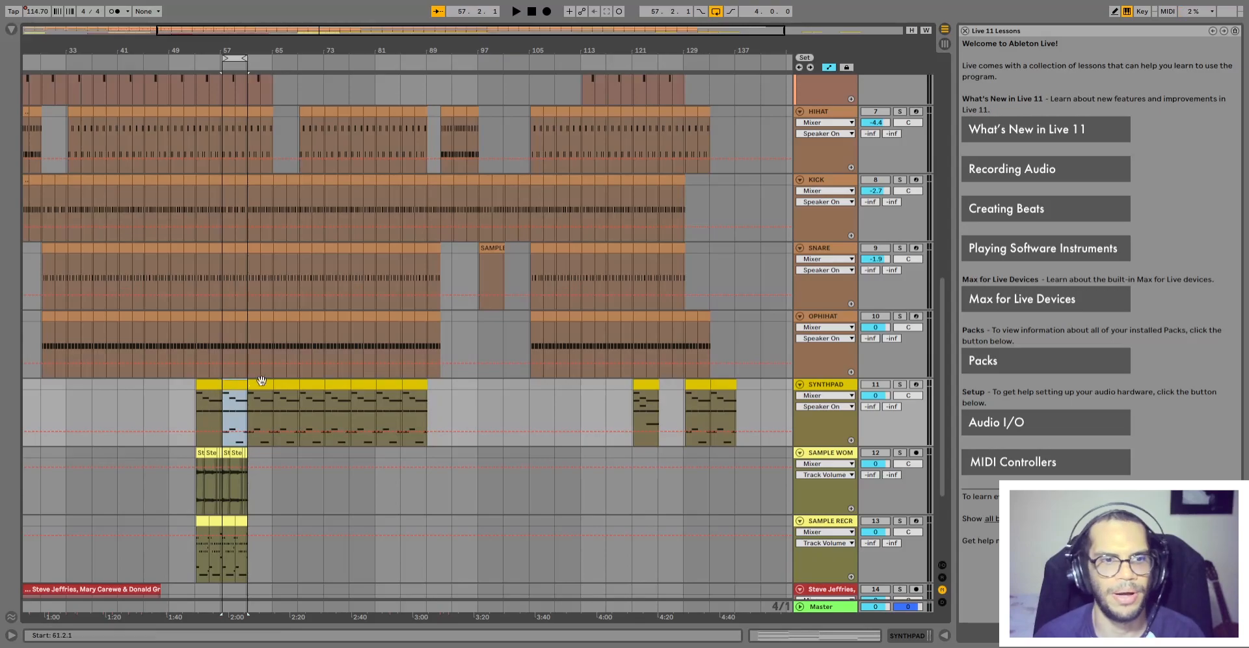
pyautogui.scroll(5, 274, 468)
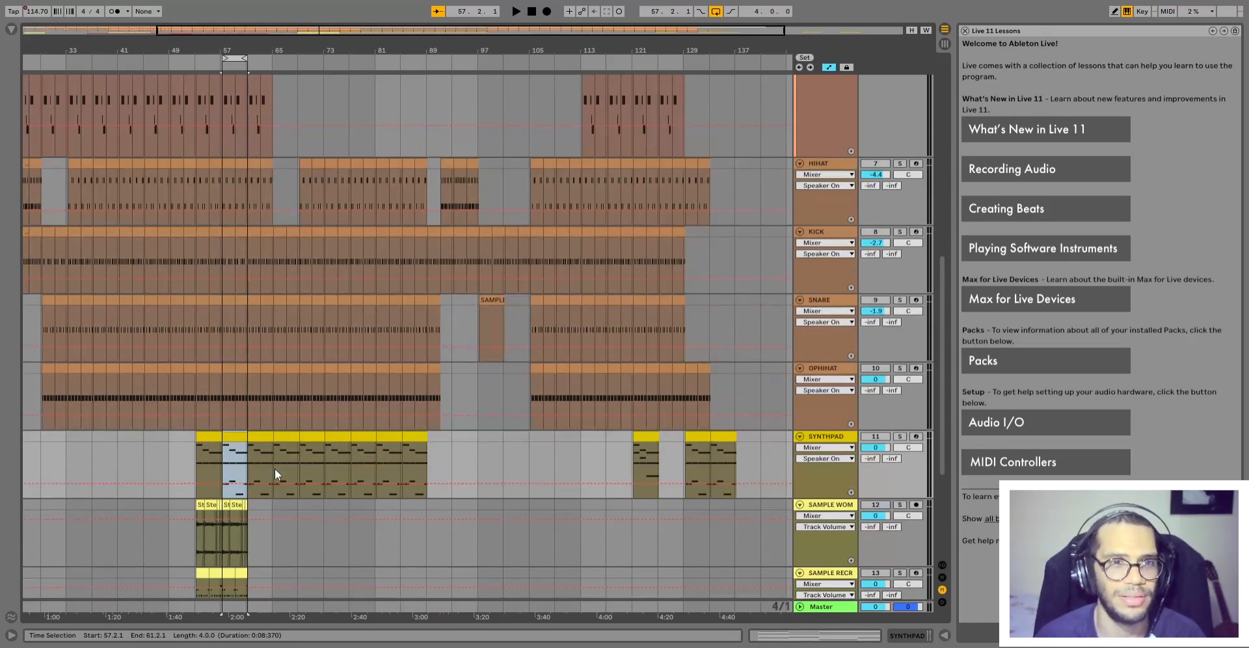
pyautogui.scroll(-1, 331, 507)
# Inspect bars 47 to 91 in detail and select the HIHAT clip at bar 63 before the gap
pyautogui.click(294, 402)
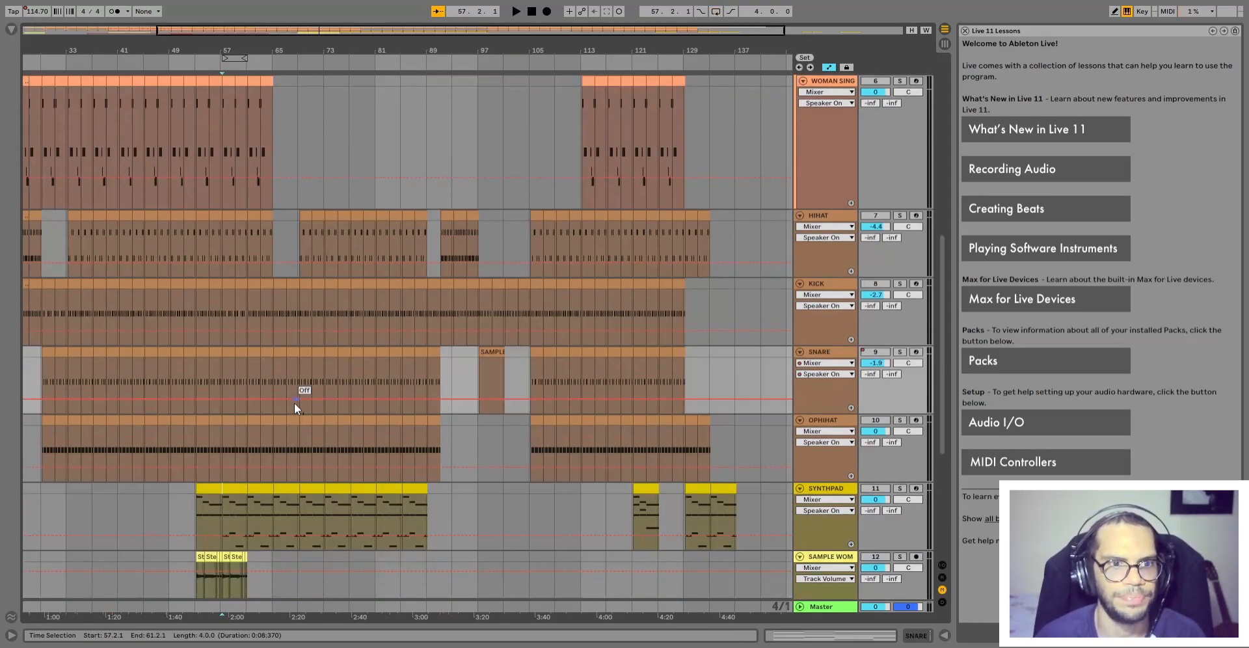
pyautogui.press('+')
pyautogui.press('+')
pyautogui.scroll(-1, 294, 403)
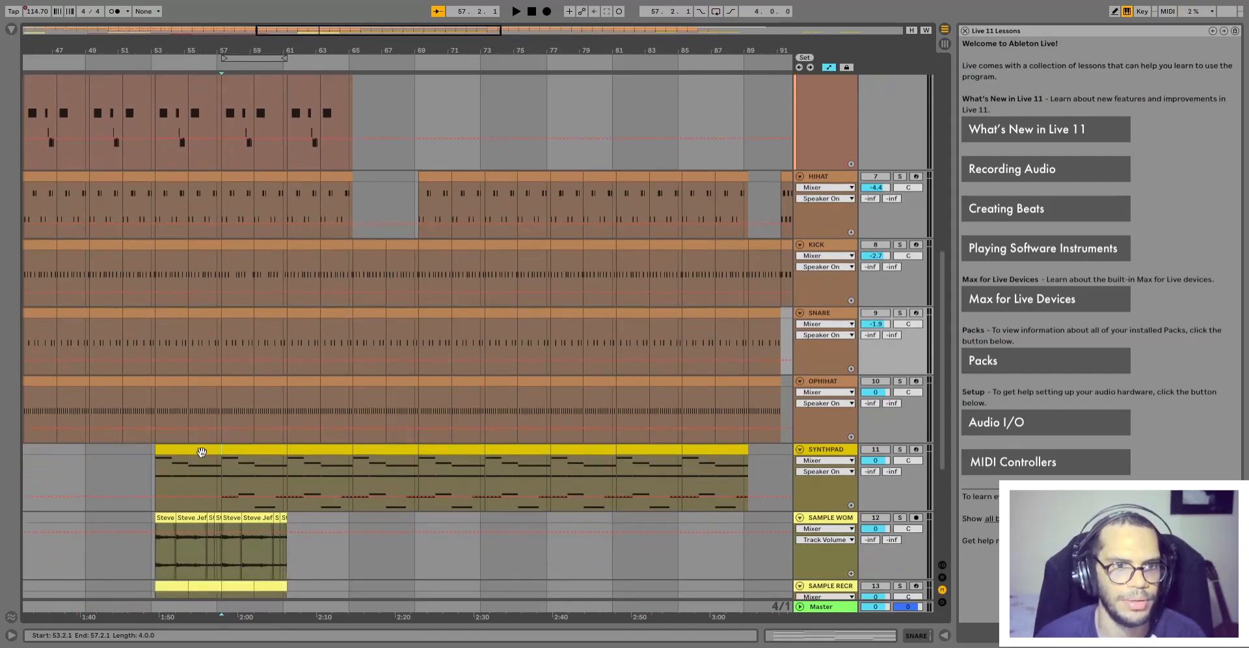
pyautogui.scroll(3, 202, 454)
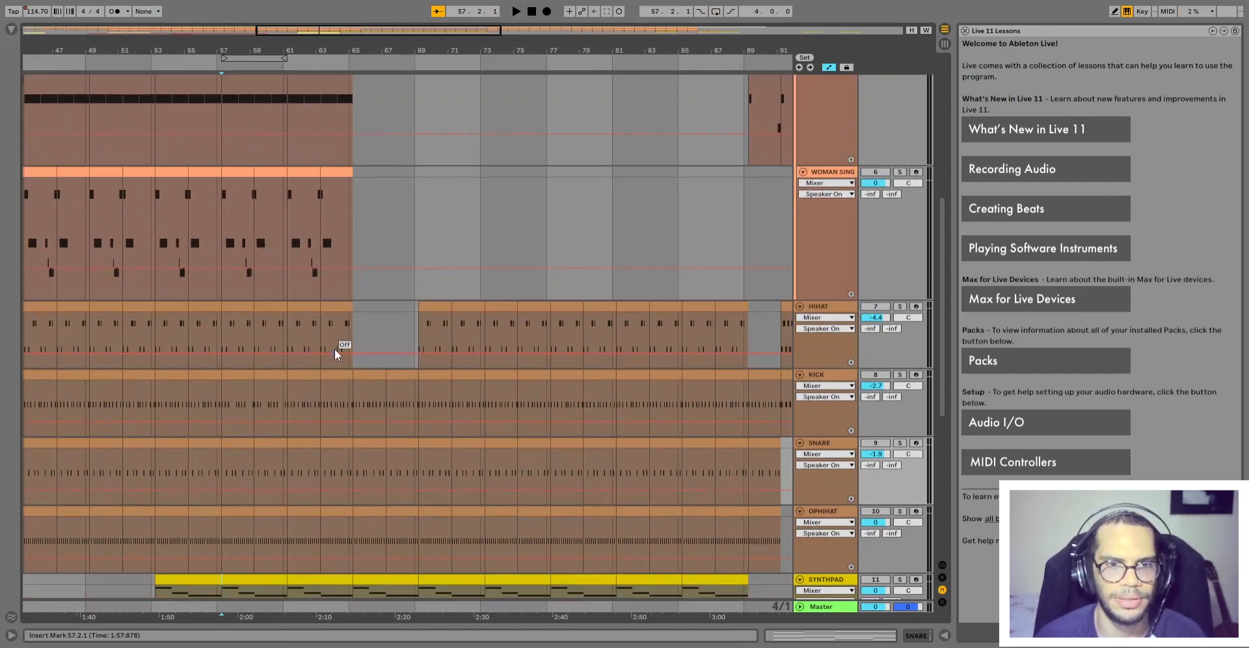
pyautogui.click(330, 307)
pyautogui.scroll(-4, 260, 506)
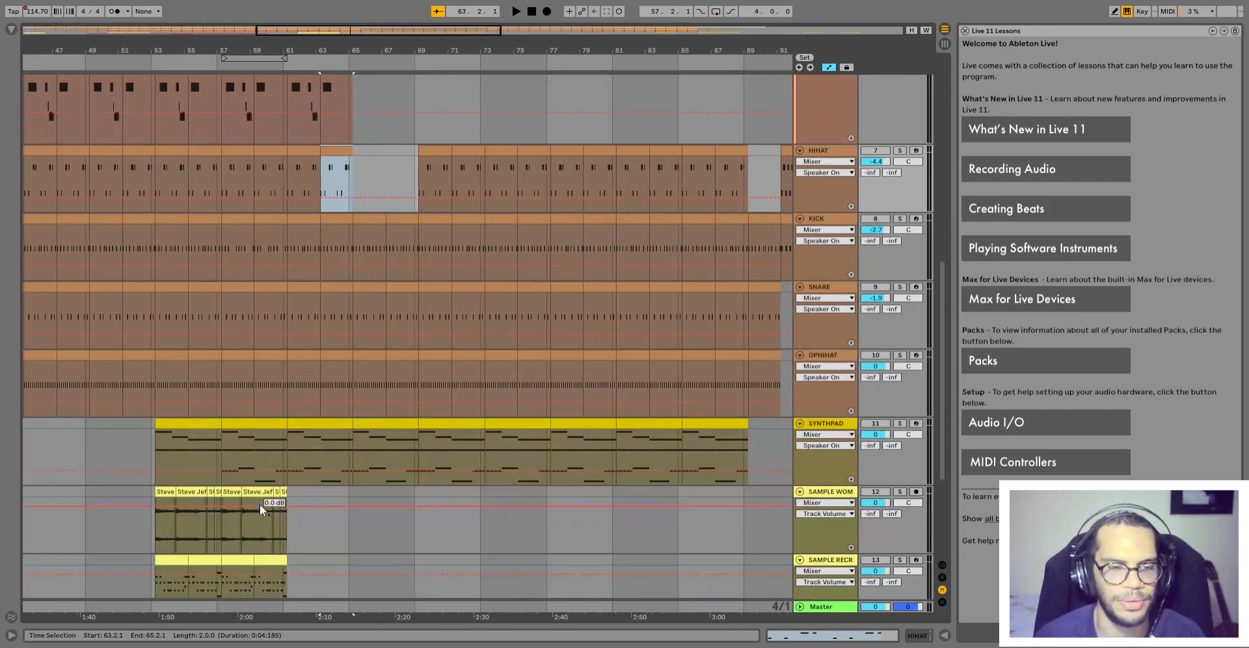
# Play the arrangement from the SYNTHPAD clip at bar 61 while checking the vocal, melody, sub bass and hi-hat tracks
pyautogui.moveTo(290, 448); pyautogui.dragTo(353, 448)
pyautogui.press('space')
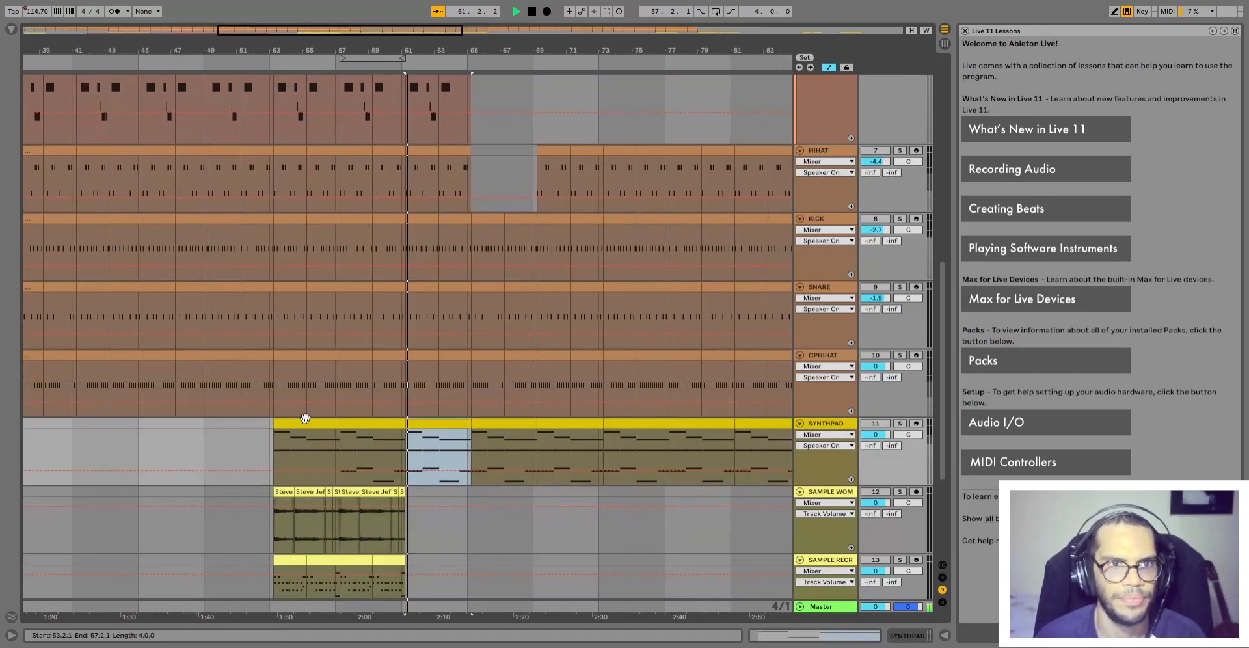
pyautogui.scroll(4, 641, 488)
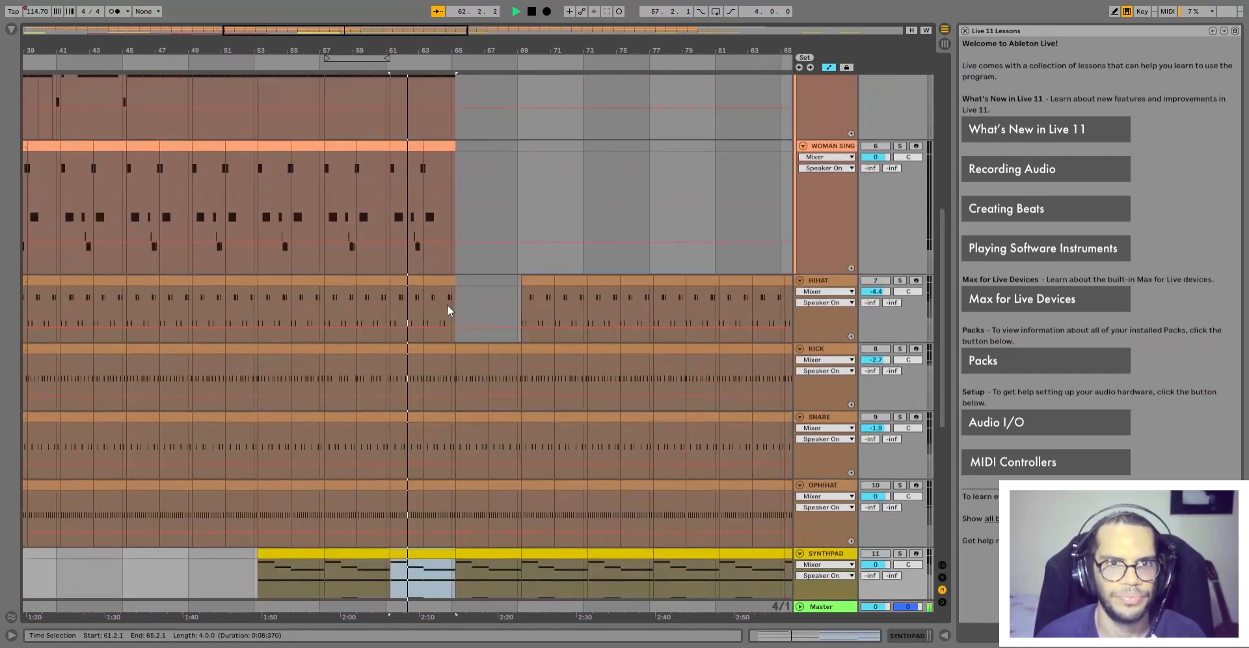
pyautogui.scroll(4, 470, 306)
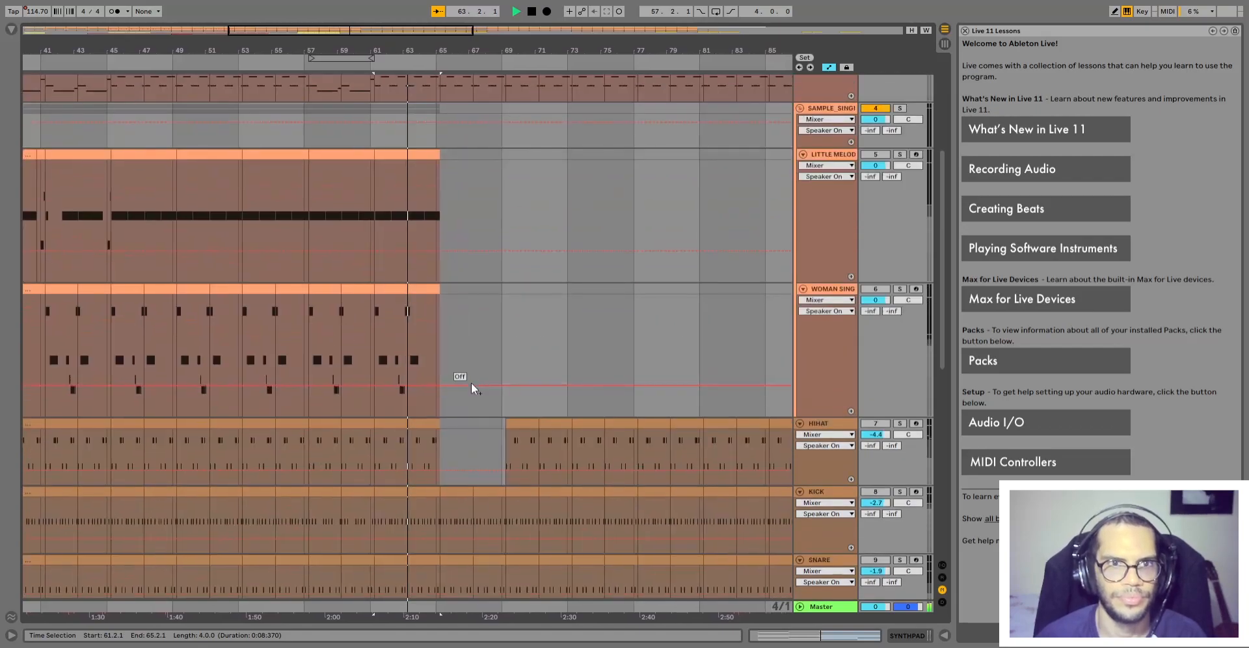
pyautogui.scroll(-5, 470, 382)
pyautogui.scroll(-2, 458, 383)
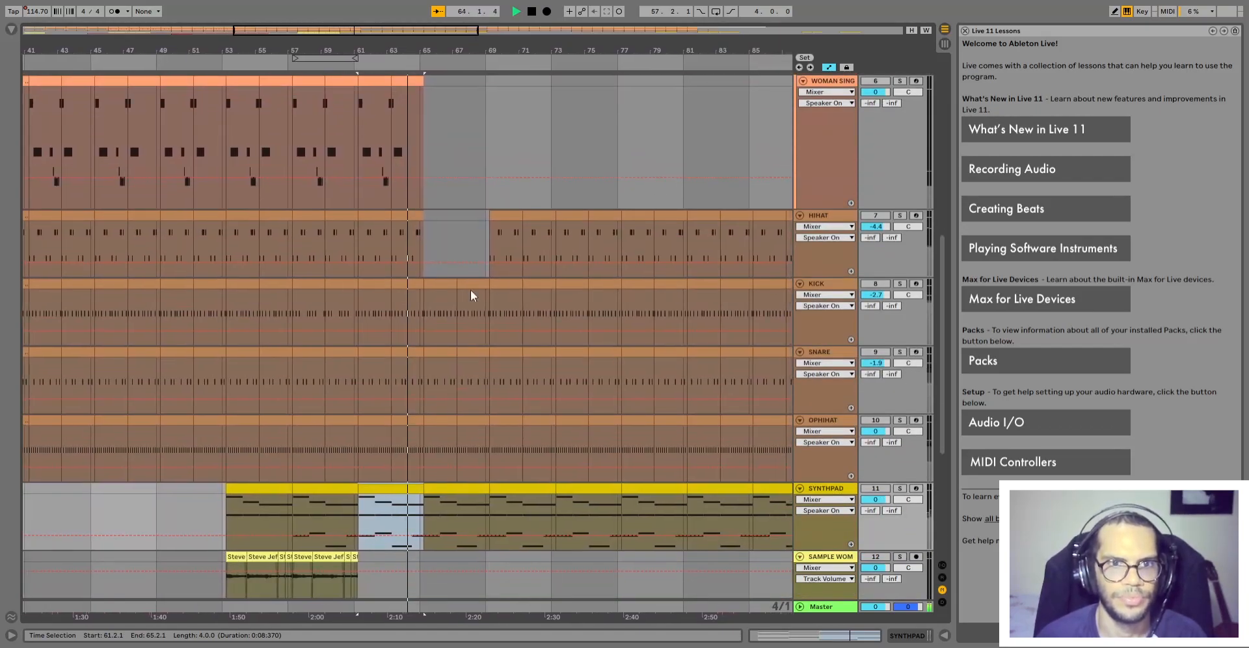
pyautogui.scroll(5, 468, 273)
pyautogui.scroll(5, 748, 331)
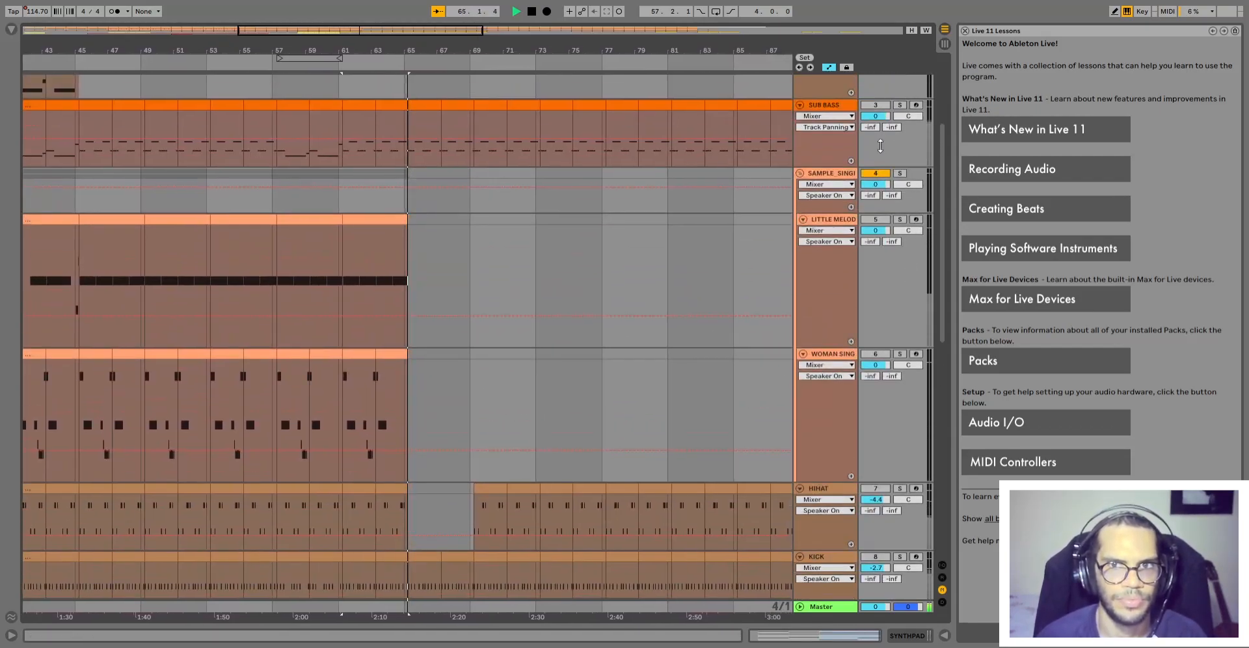
pyautogui.scroll(-5, 748, 330)
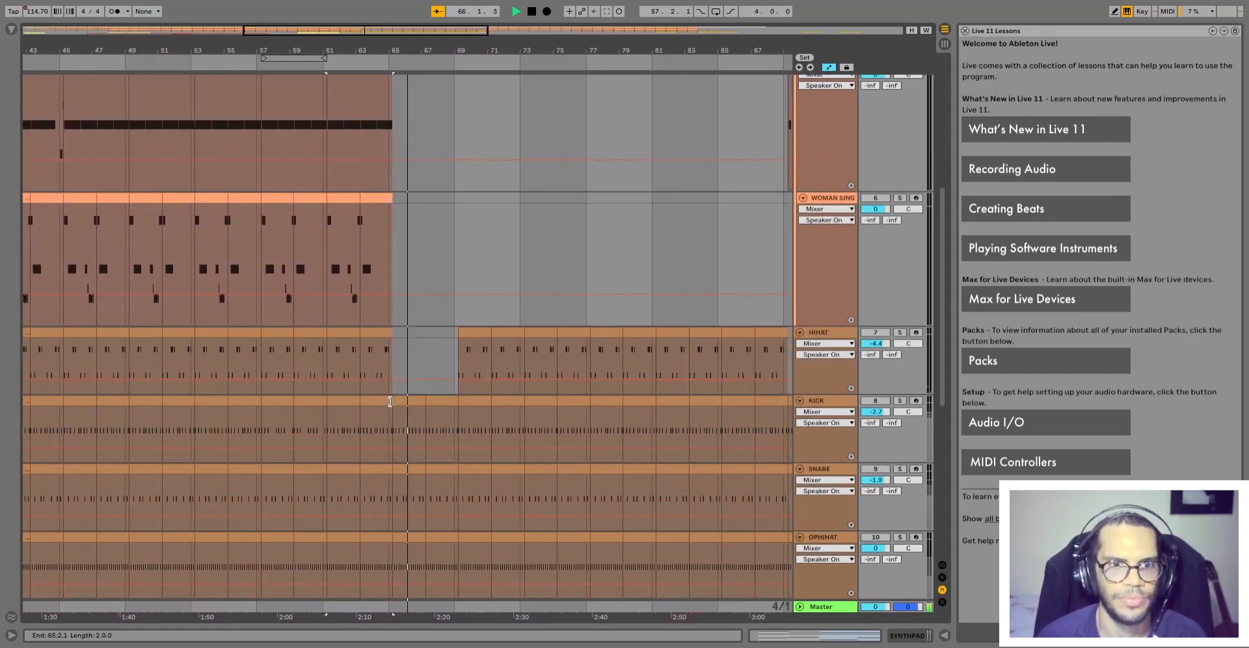
# Select the OPHIHAT clips between bars 65 and 69, beneath the hi-hat gap, while the section plays
pyautogui.scroll(-4, 419, 429)
pyautogui.moveTo(387, 423); pyautogui.dragTo(452, 426)
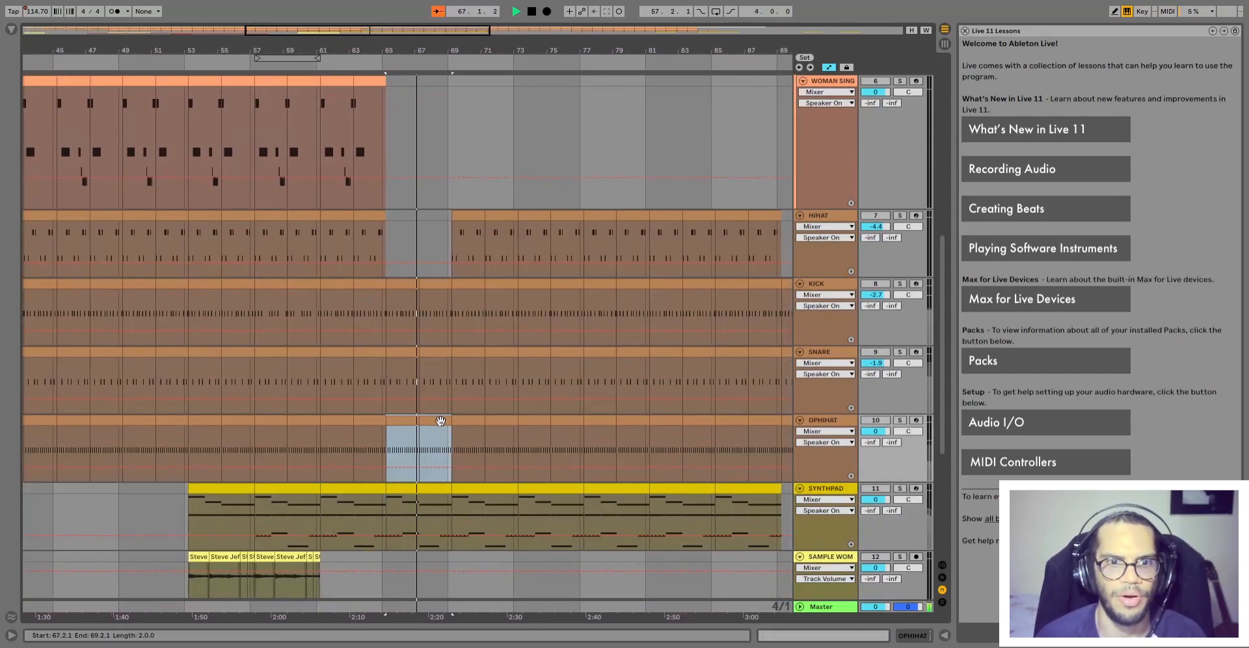
pyautogui.scroll(-3, 463, 436)
pyautogui.scroll(4, 436, 424)
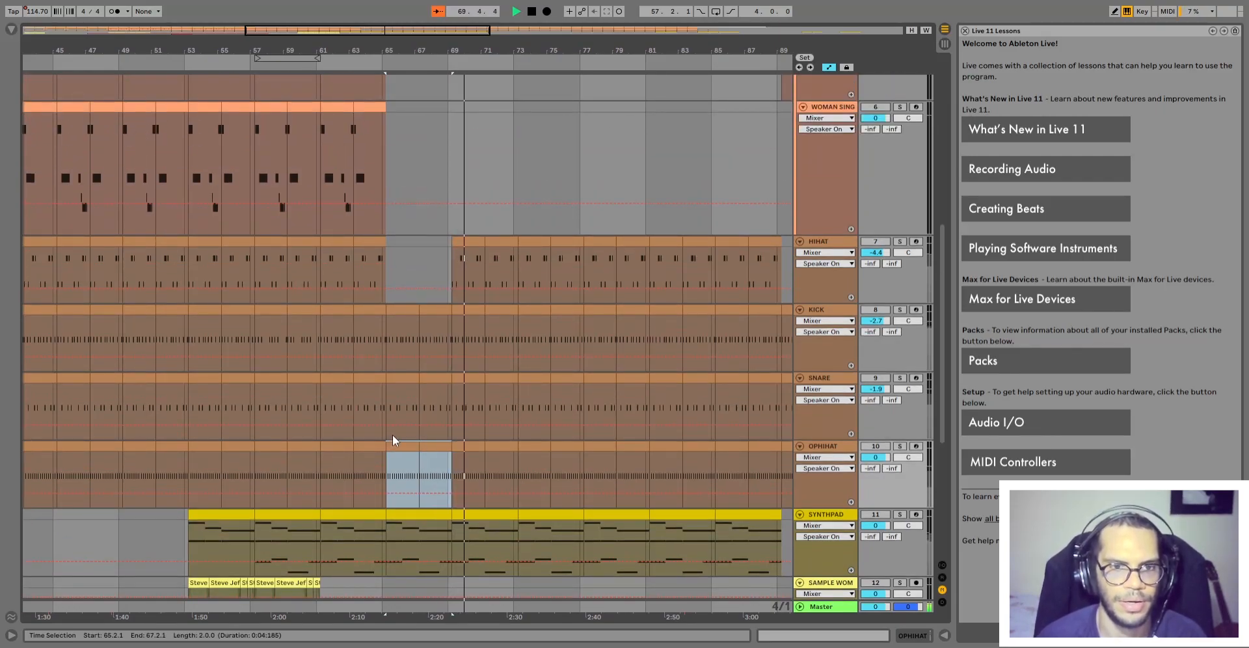
# Select the HIHAT clips from bar 69 to bar 73, where the hi-hat comes back in, during playback
pyautogui.scroll(-1, 482, 409)
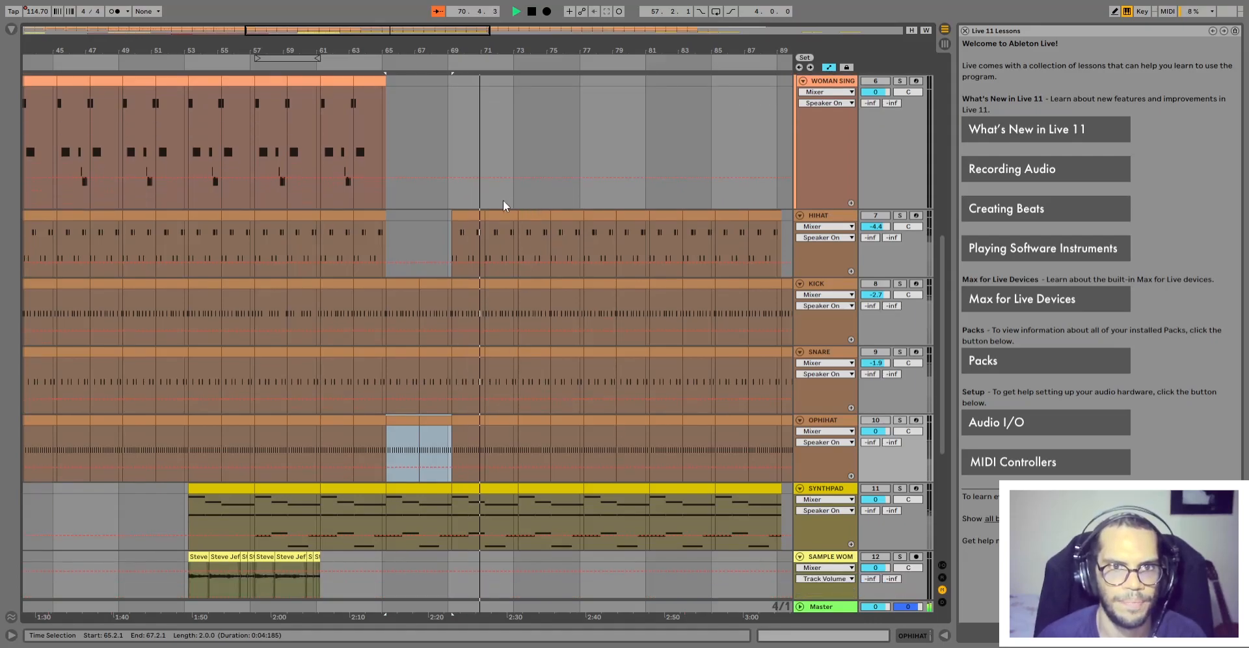
pyautogui.click(476, 212)
pyautogui.keyDown('shift'); pyautogui.click(498, 211); pyautogui.keyUp('shift')
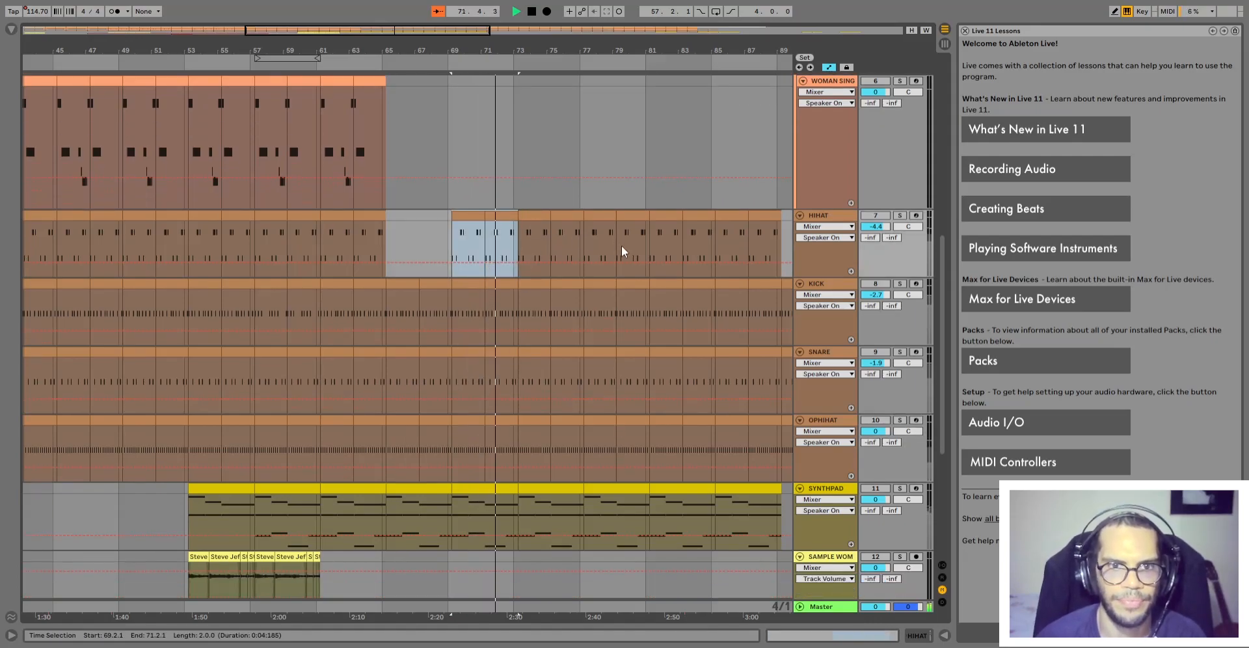
# Select the SNARE clip from bar 71 to bar 73 and inspect its notes
pyautogui.click(459, 369)
pyautogui.click(504, 349)
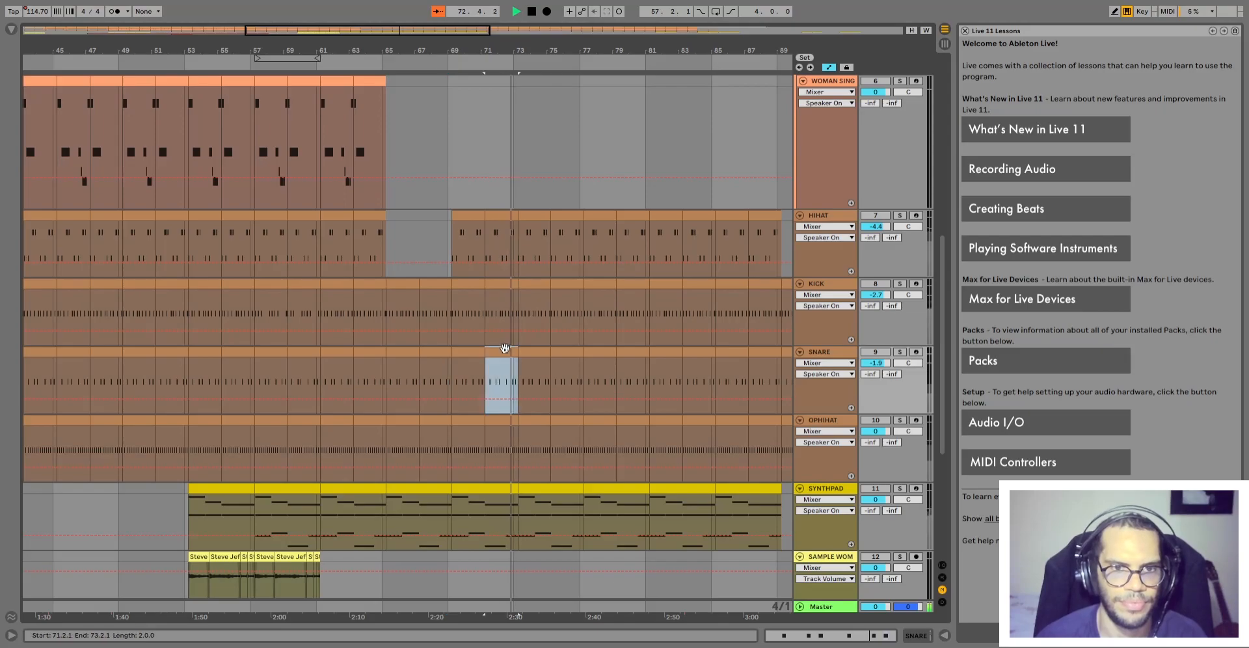
pyautogui.press('+')
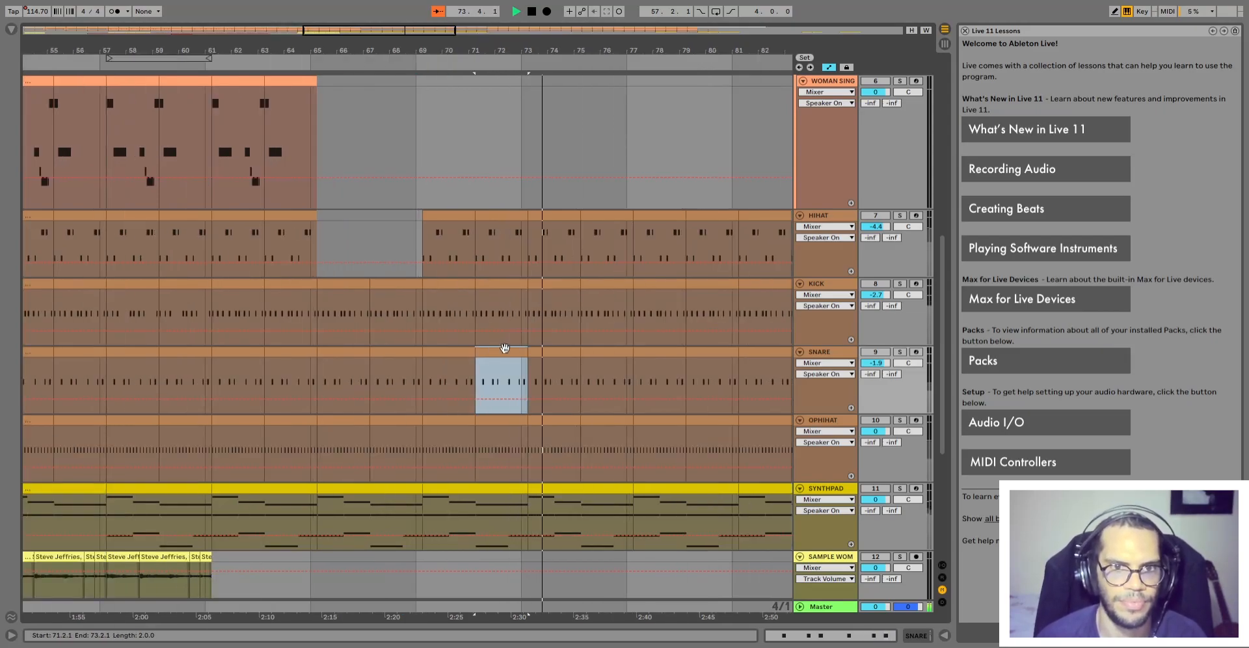
pyautogui.press('+')
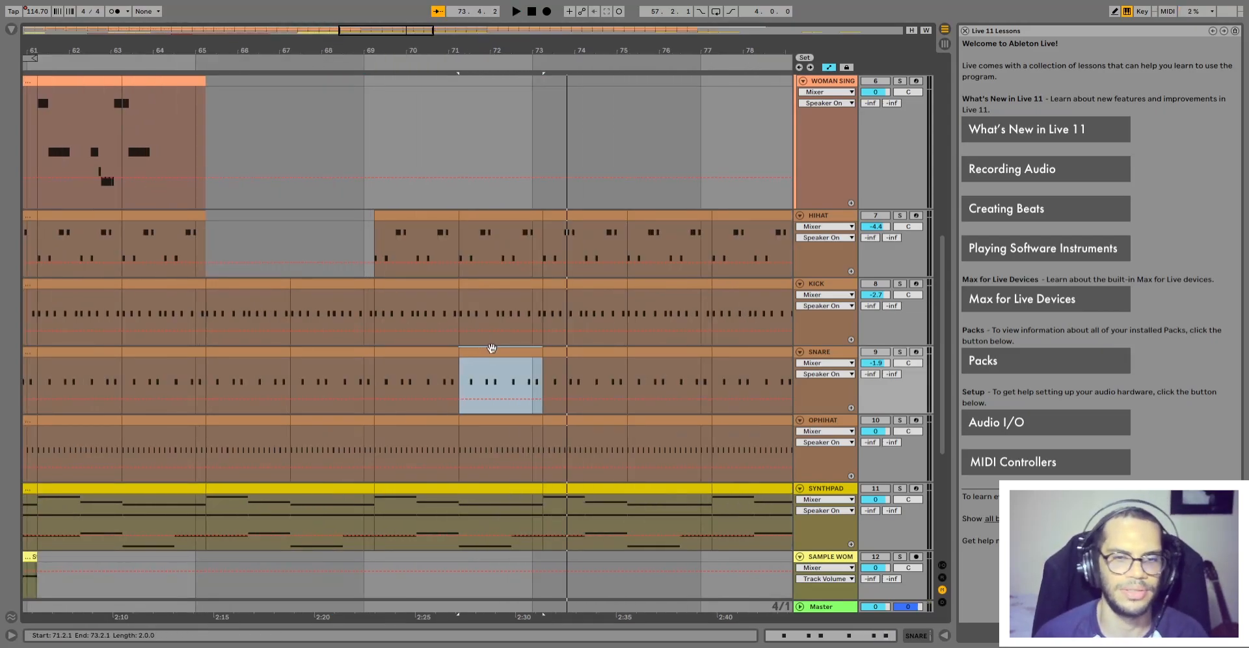
pyautogui.doubleClick(492, 348)
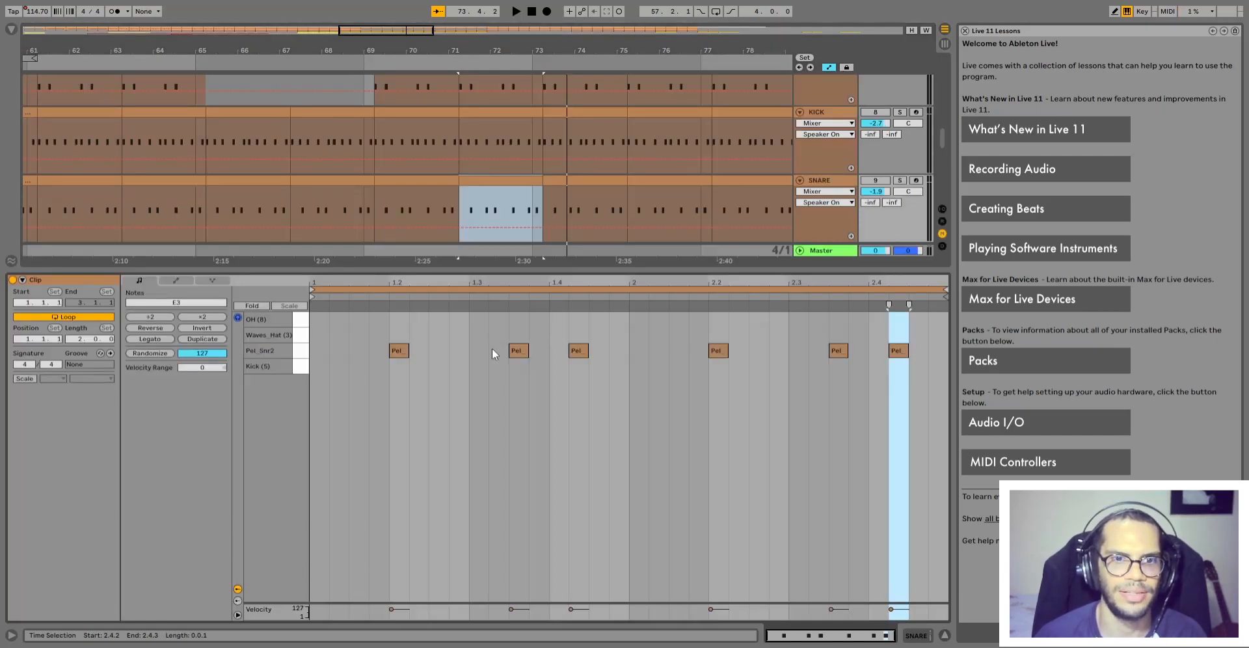
pyautogui.click(943, 637)
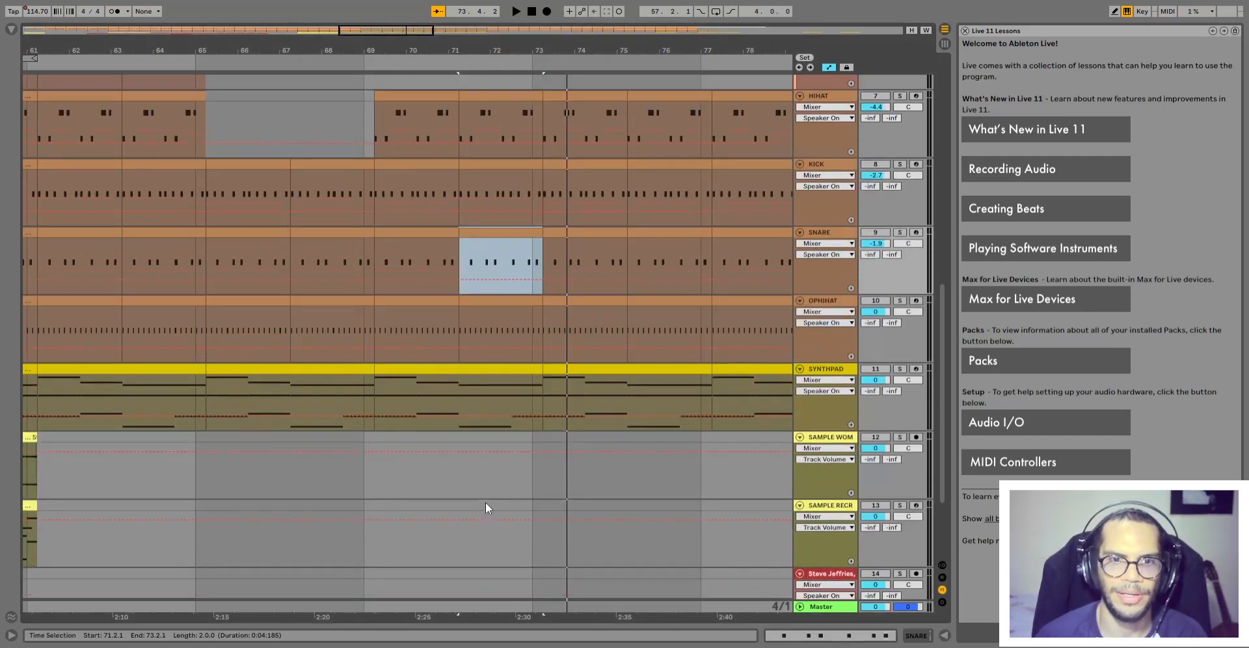
# Play the arrangement from the start of the SNARE clip at bar 69 for about two bars
pyautogui.scroll(5, 485, 503)
pyautogui.click(424, 336)
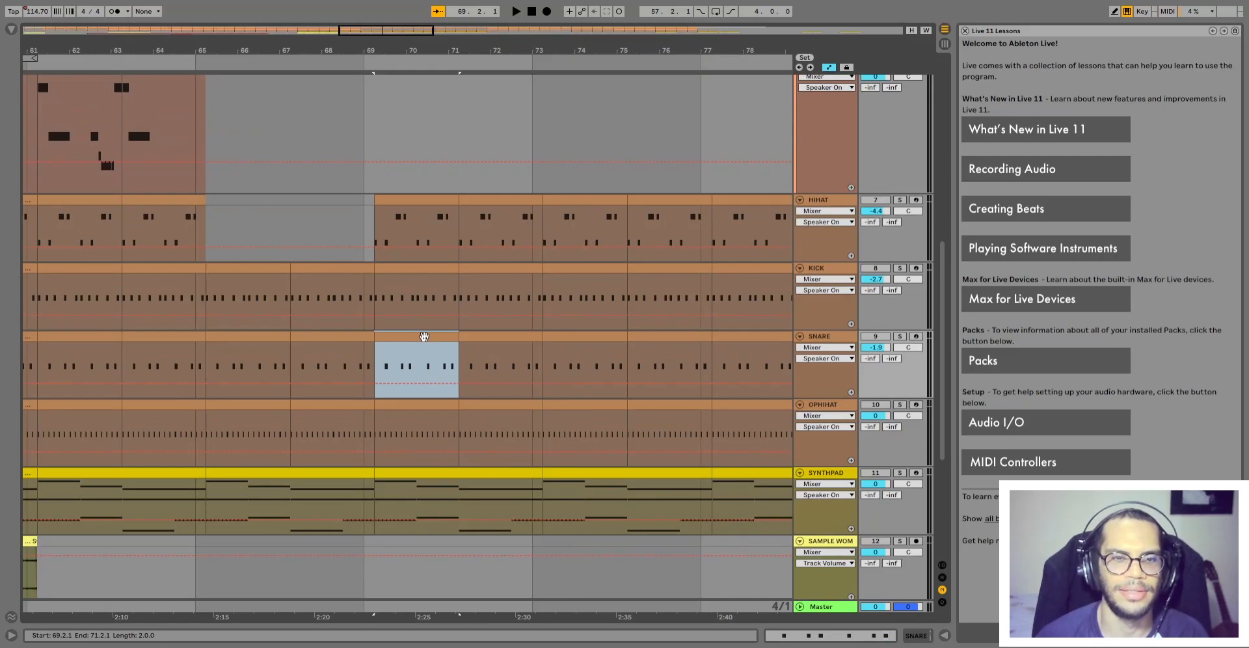
pyautogui.press('space')
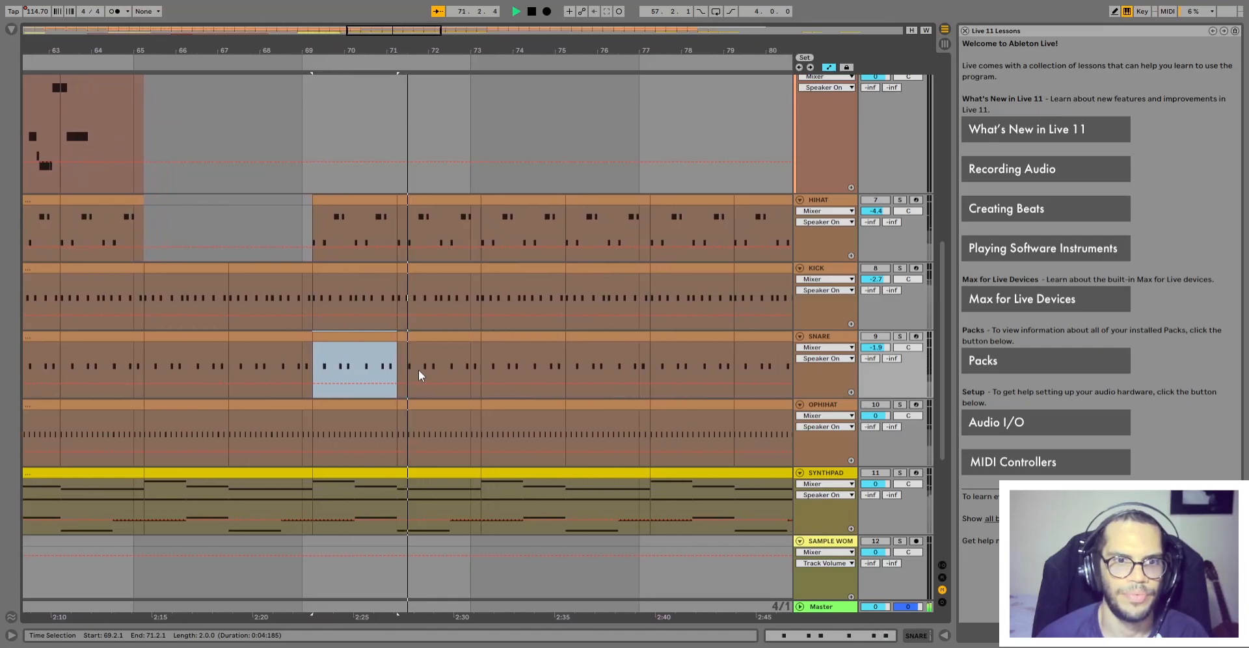
pyautogui.press('space')
# Split the first snare hit of the bar 71 SNARE clip, from 71.3 to 71.4, into its own clip and deactivate it
pyautogui.click(400, 343)
pyautogui.doubleClick(399, 347)
pyautogui.moveTo(389, 210); pyautogui.dragTo(394, 210)
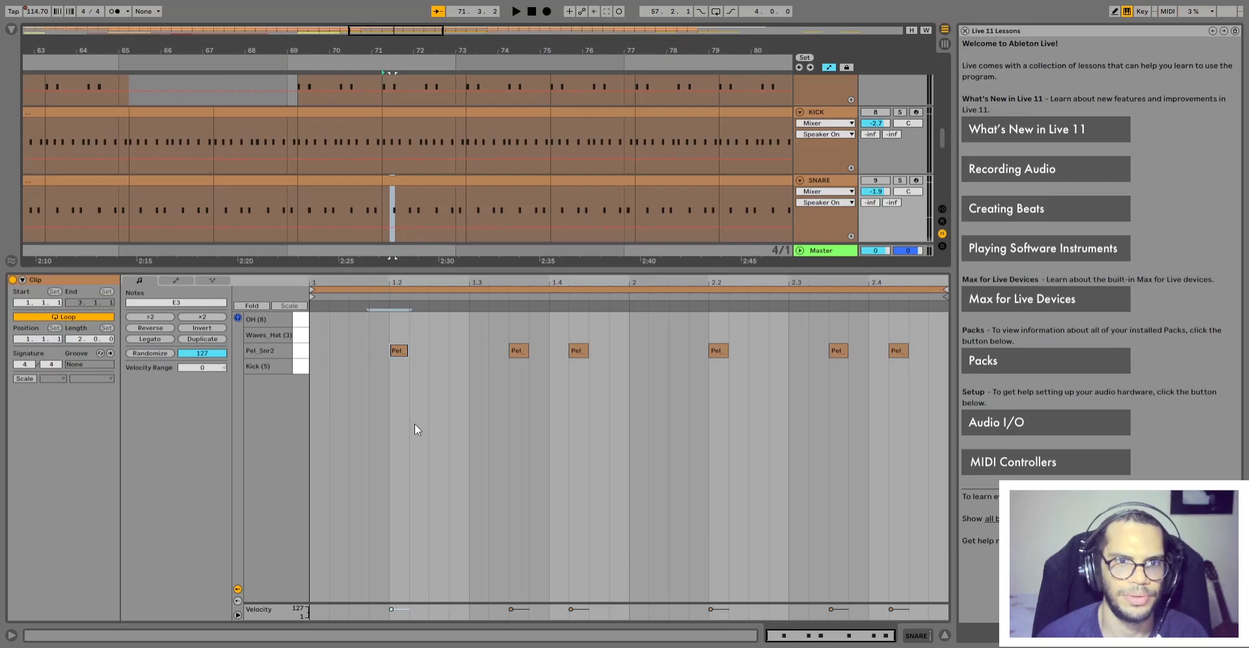
pyautogui.click(385, 187)
pyautogui.press('+')
pyautogui.press('+')
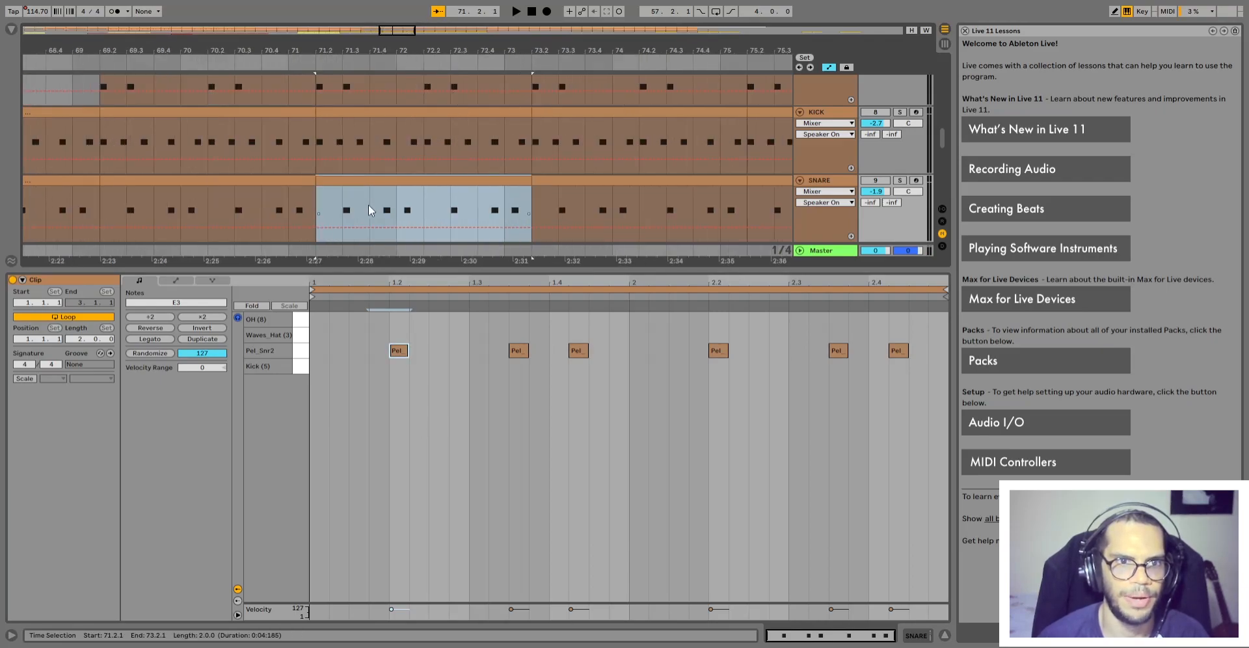
pyautogui.moveTo(370, 210); pyautogui.dragTo(348, 210)
pyautogui.hotkey('ctrl', 'e')
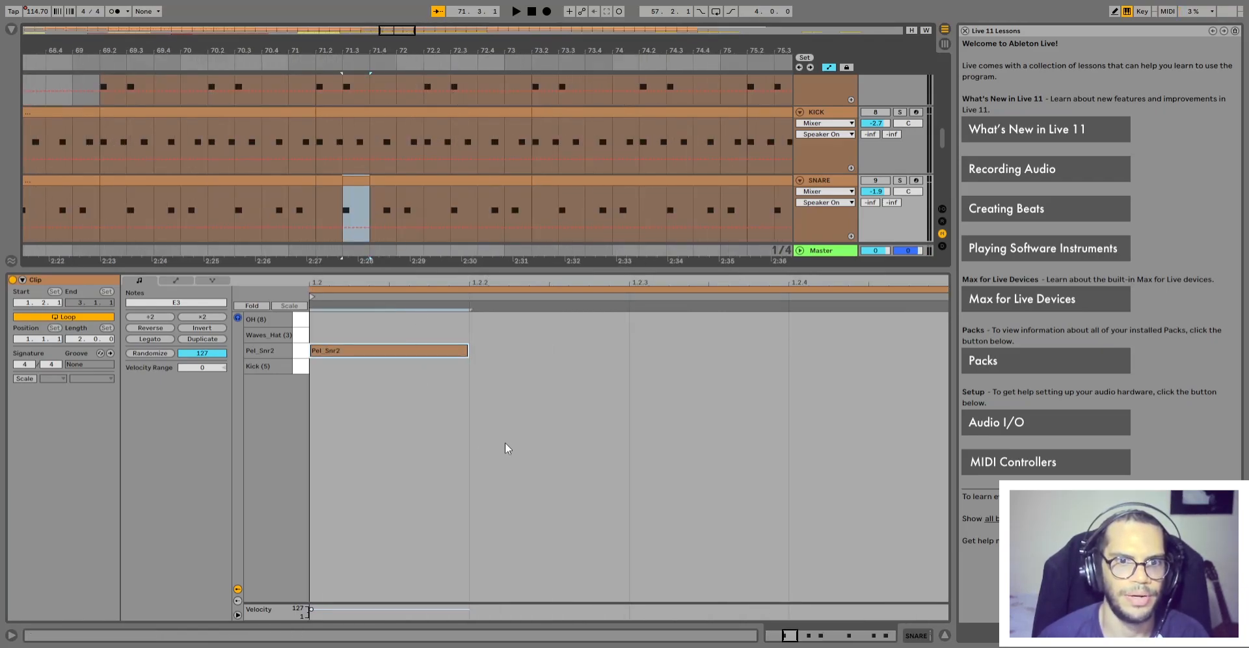
pyautogui.press('0')
# Split the snare hit from 73.3 to 73.4 on the SNARE track into its own clip and deactivate it
pyautogui.moveTo(560, 211); pyautogui.dragTo(587, 212)
pyautogui.hotkey('ctrl', 'e')
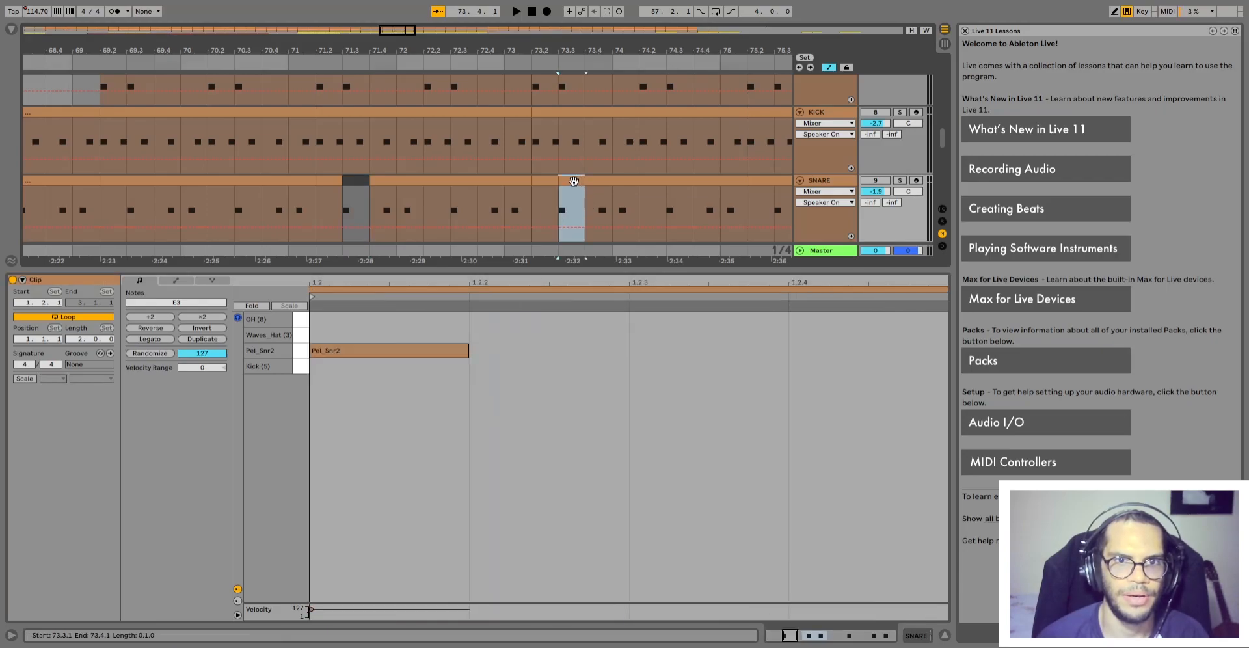
pyautogui.press('0')
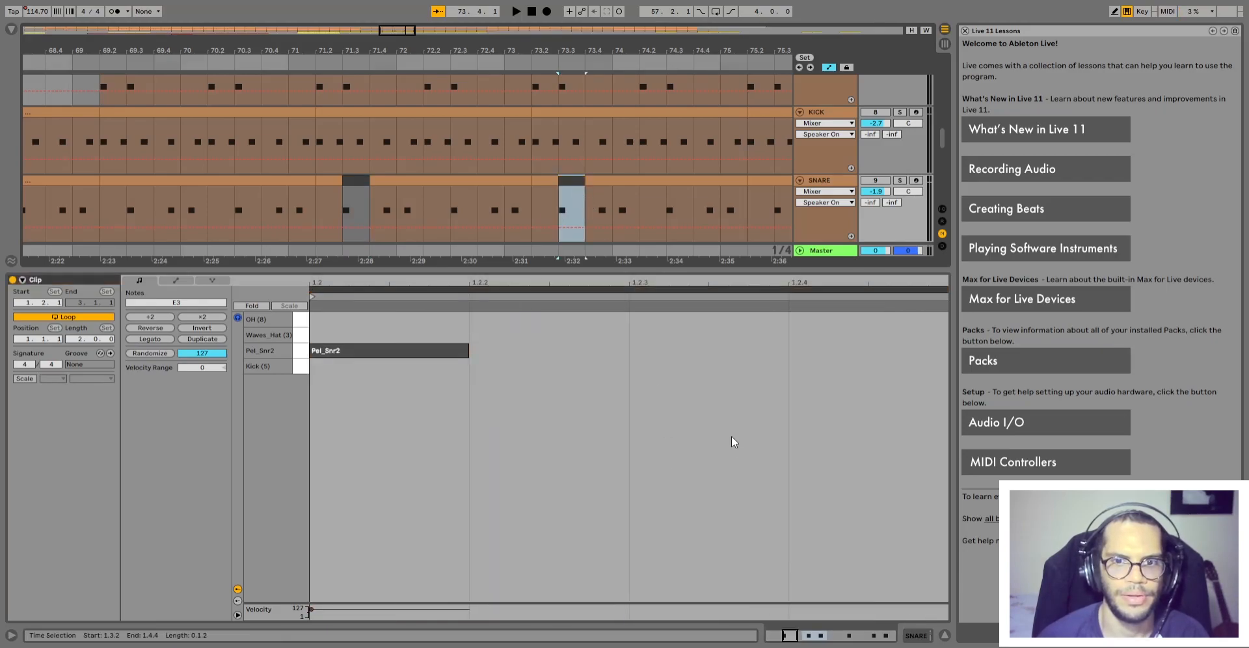
pyautogui.click(945, 634)
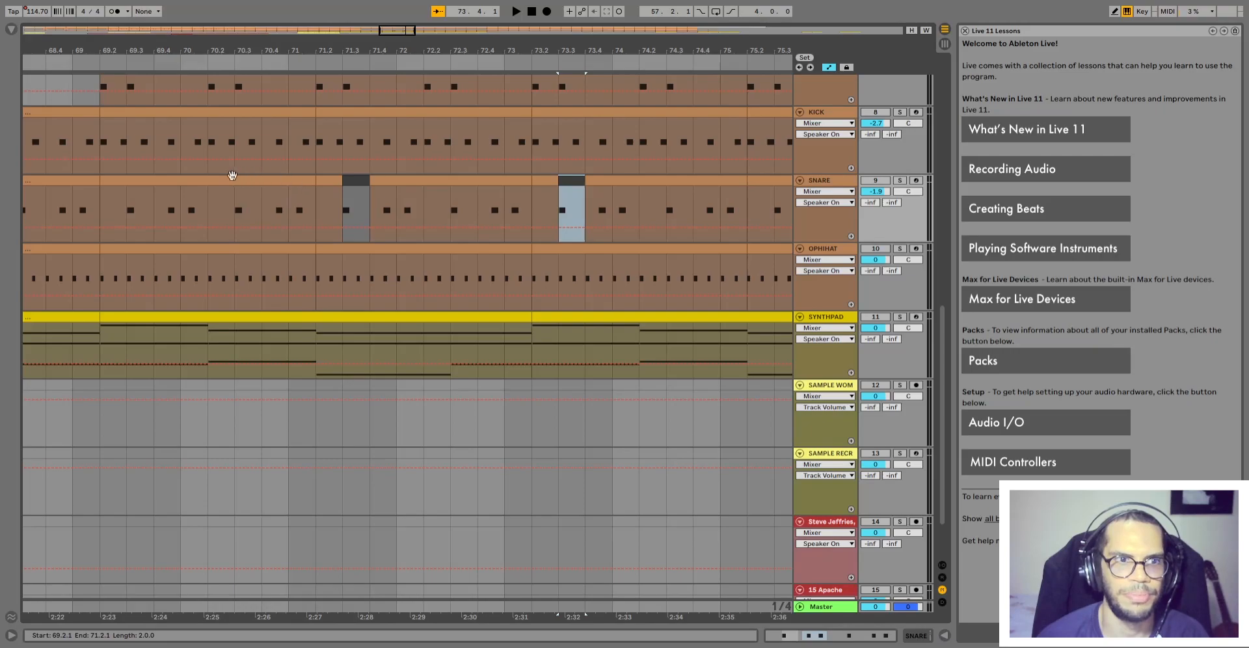
# Audition the muted snare hits by playing from the SNARE clip at 69.2
pyautogui.click(238, 177)
pyautogui.scroll(2, 158, 306)
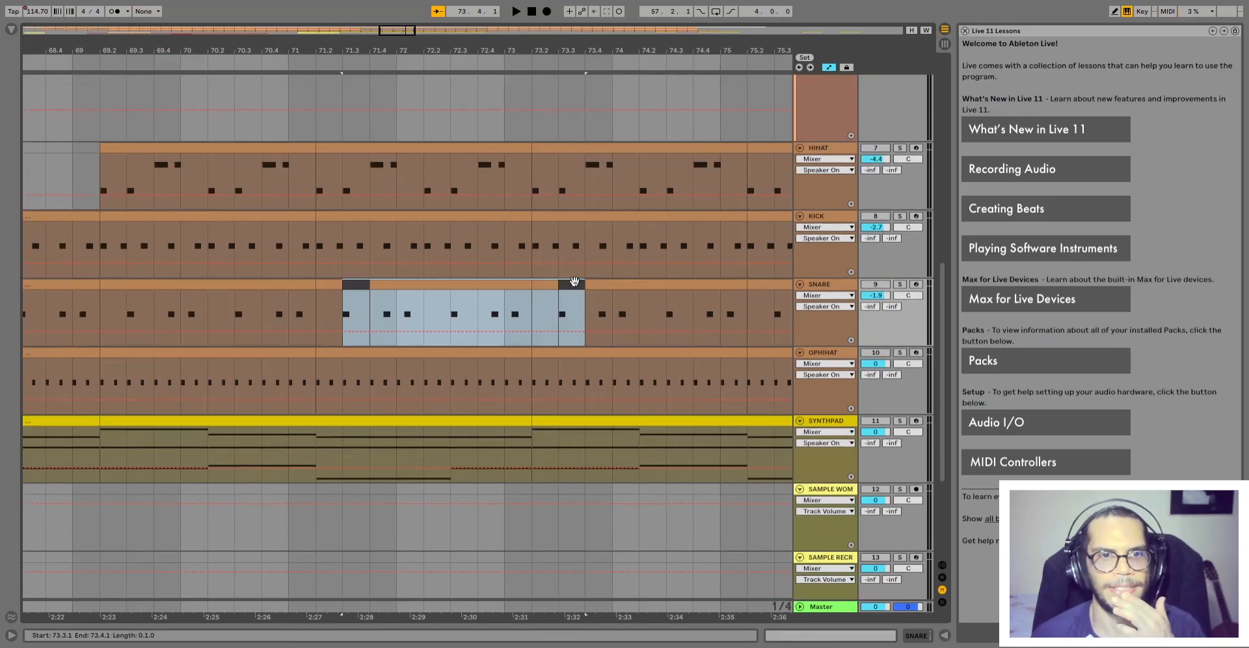
pyautogui.click(113, 289)
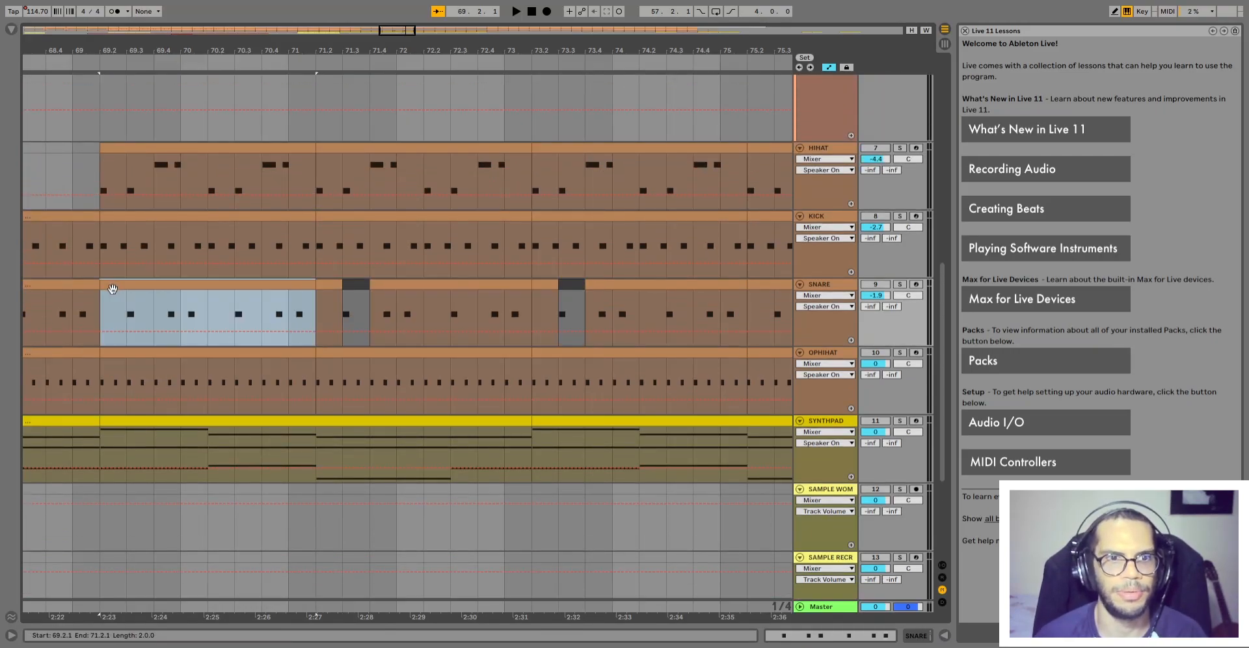
pyautogui.press('space')
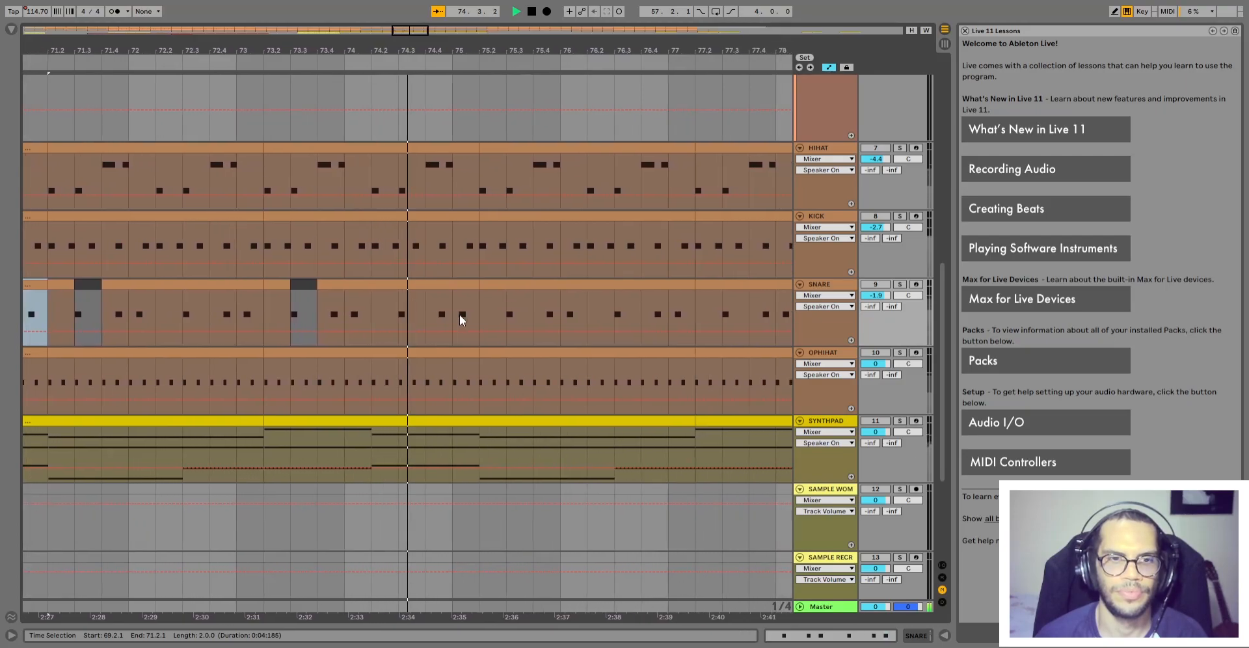
# Examine the SNARE pattern by selecting the range from 73.2 to 75.2 and the following clip up to 77.2
pyautogui.click(211, 286)
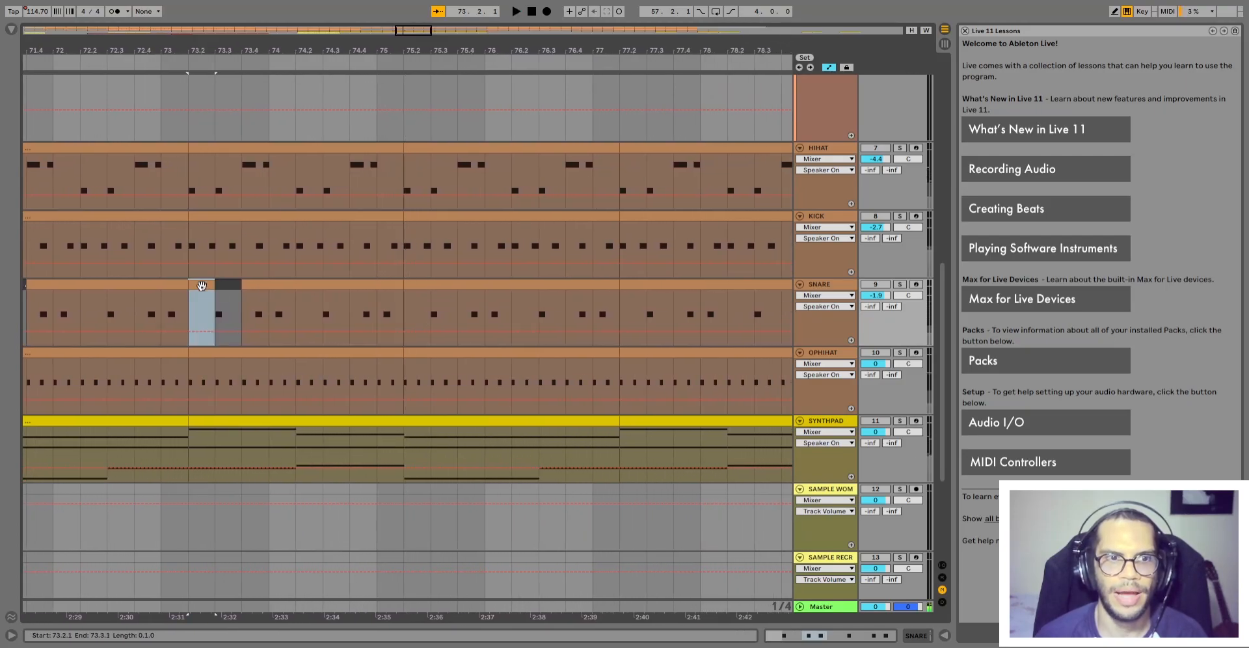
pyautogui.moveTo(299, 315); pyautogui.dragTo(197, 310)
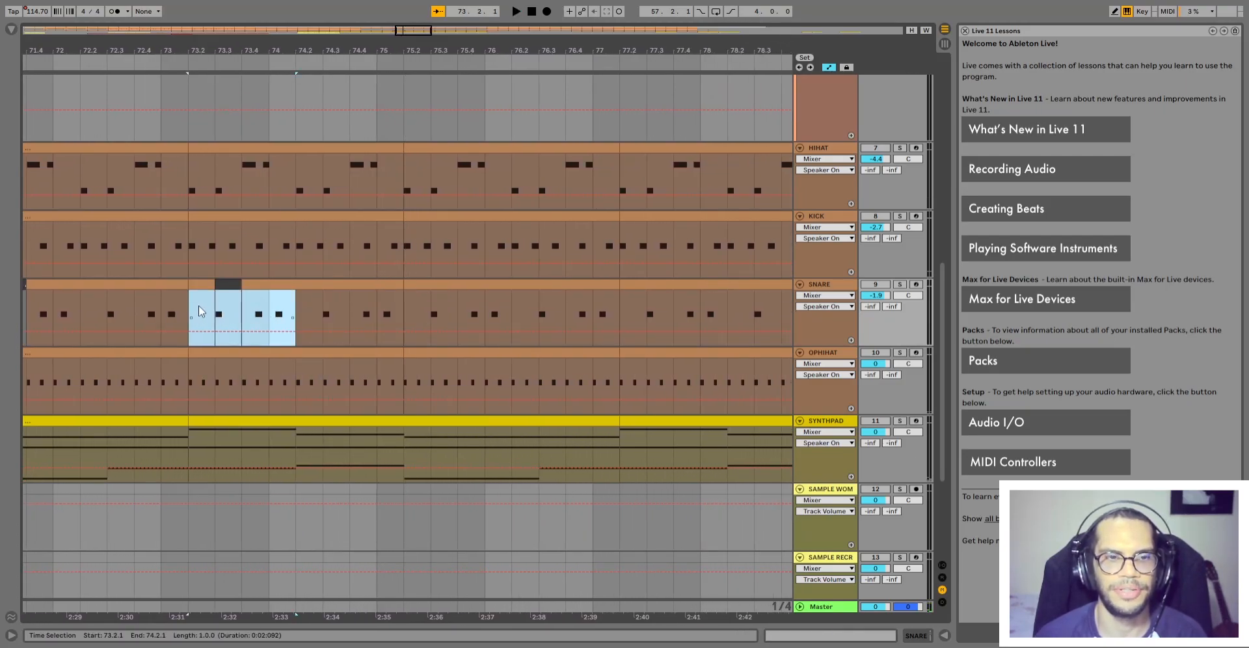
pyautogui.keyDown('shift'); pyautogui.click(322, 303); pyautogui.keyUp('shift')
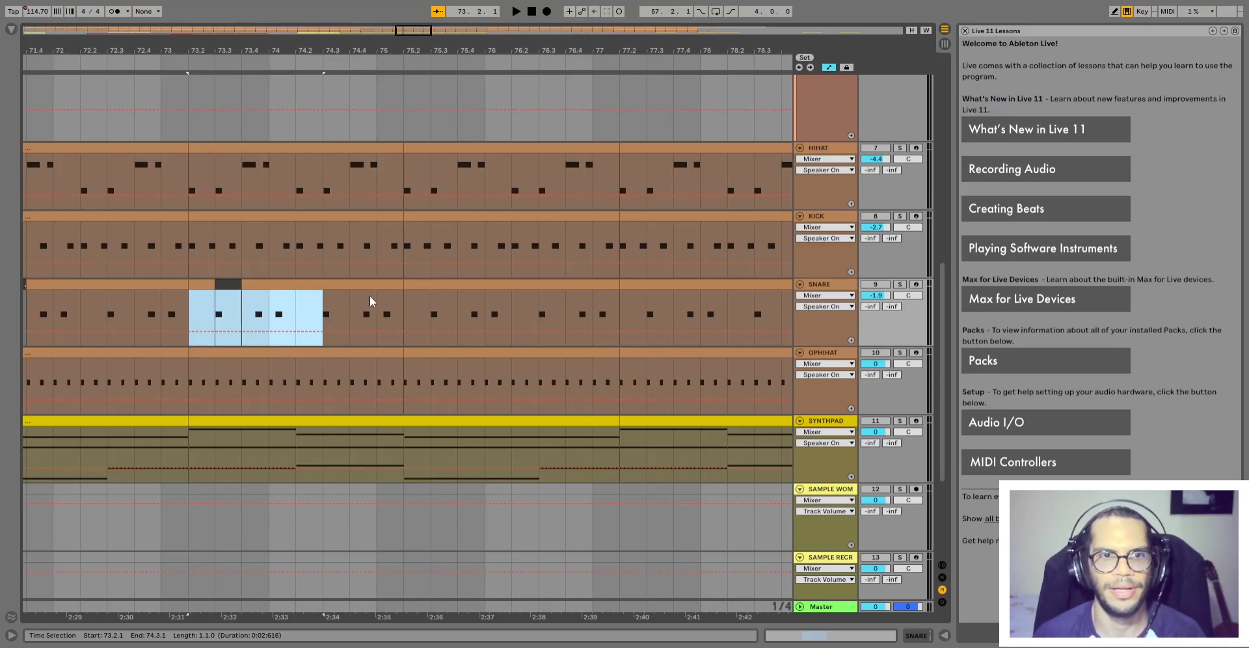
pyautogui.keyDown('shift'); pyautogui.click(400, 292); pyautogui.keyUp('shift')
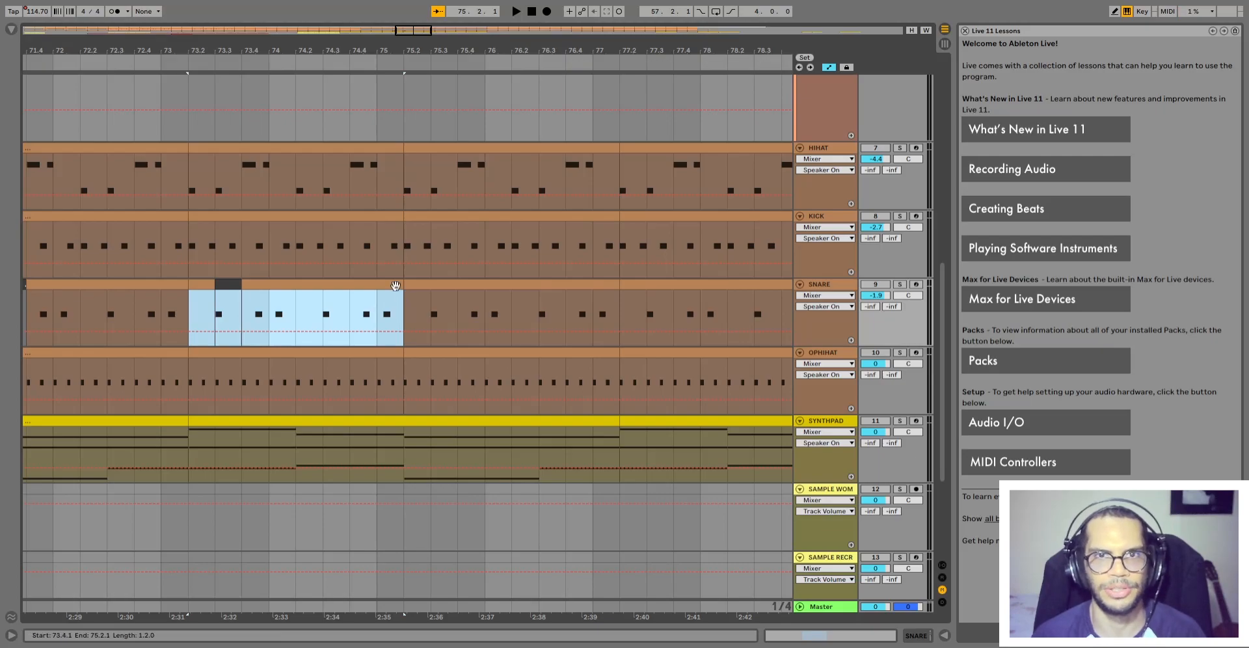
pyautogui.press('-')
pyautogui.press('-')
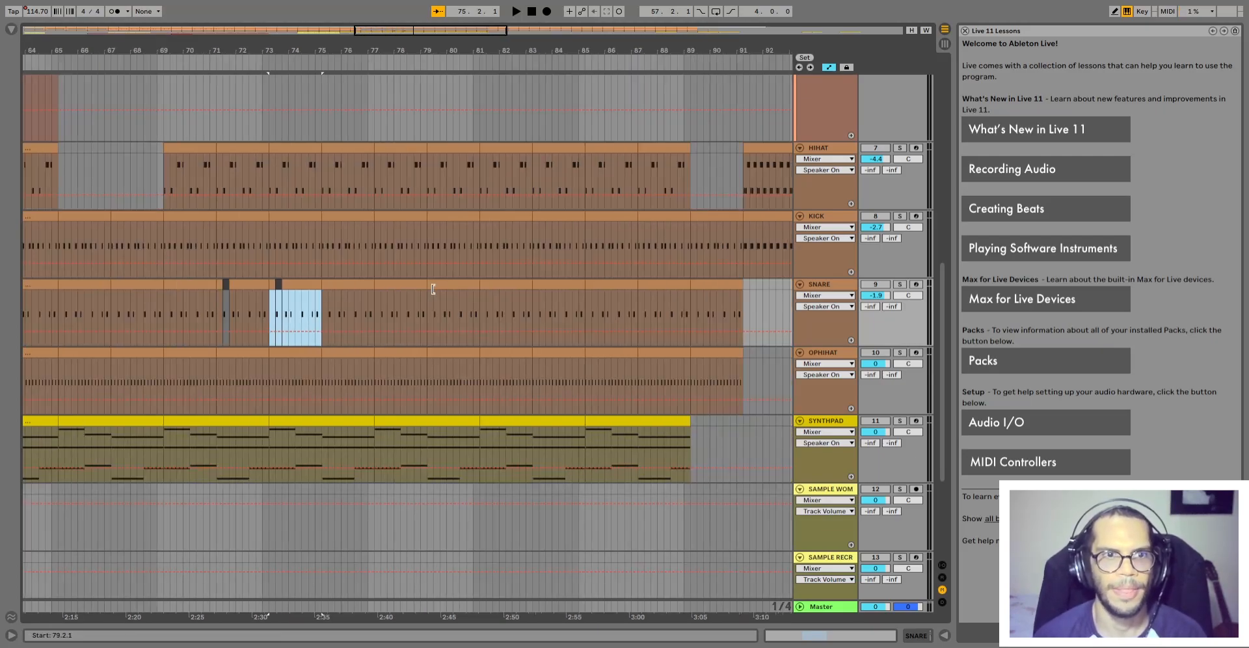
pyautogui.scroll(2, 314, 316)
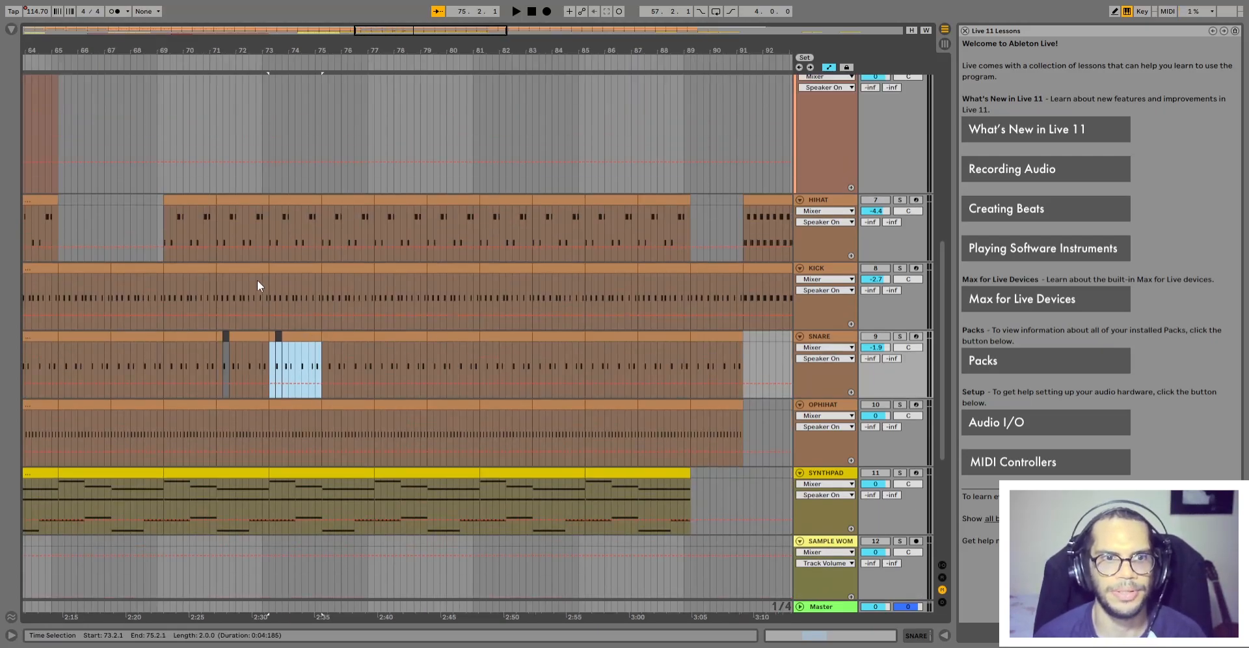
pyautogui.hotkey('ctrl', 'd')
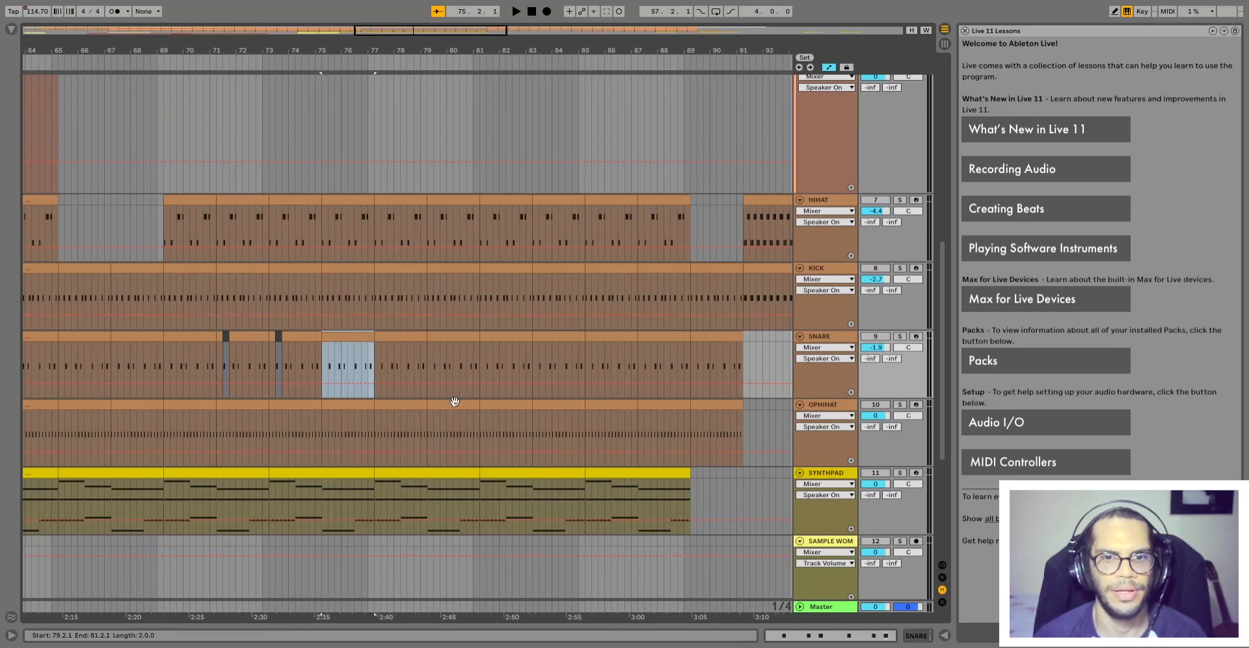
# Select the last two SYNTHPAD clips, from 81.2 to 89.2, and audition the section from their start
pyautogui.press('-')
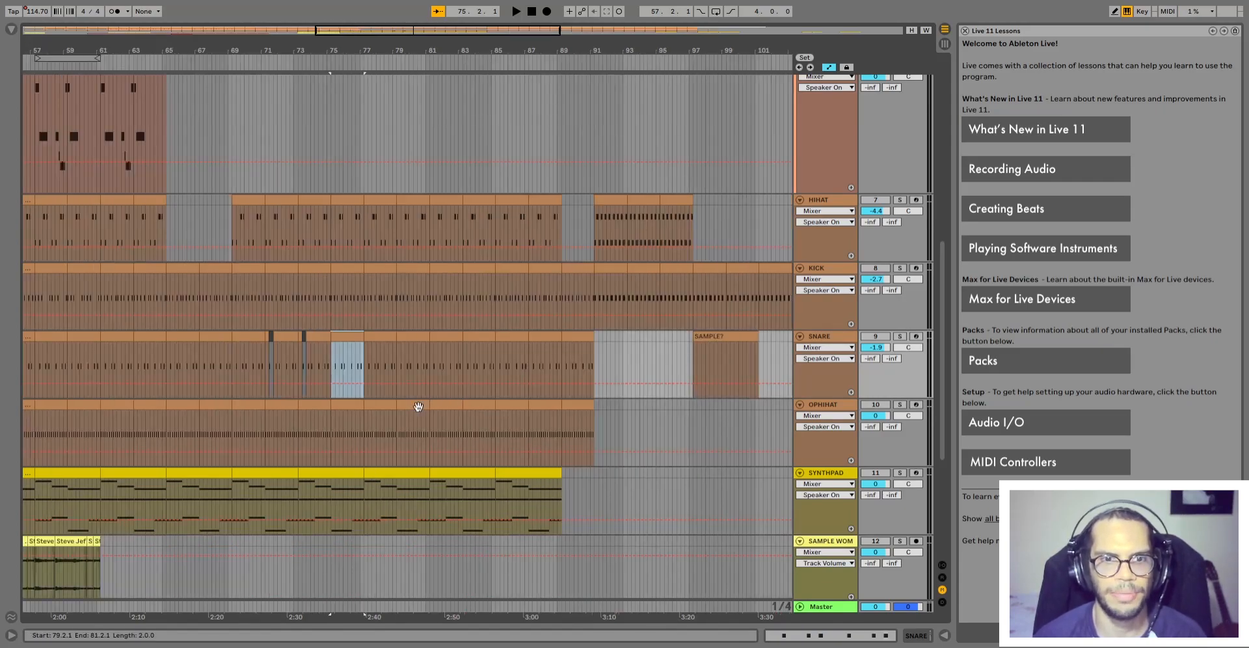
pyautogui.scroll(2, 550, 483)
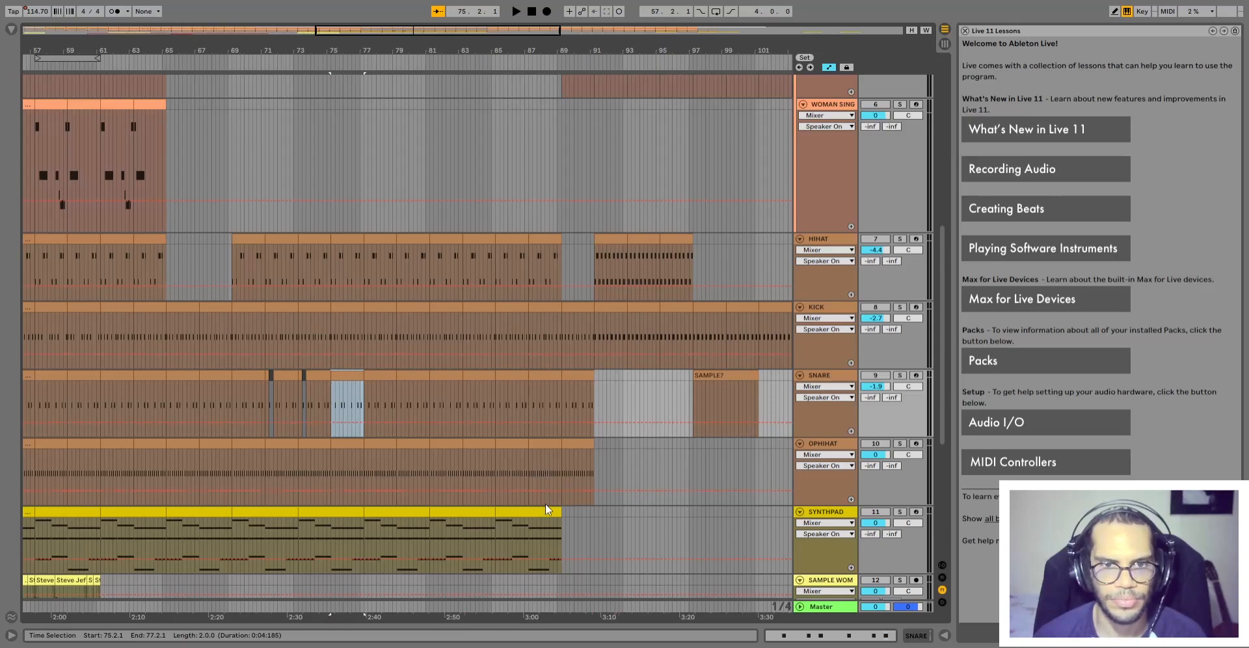
pyautogui.click(542, 513)
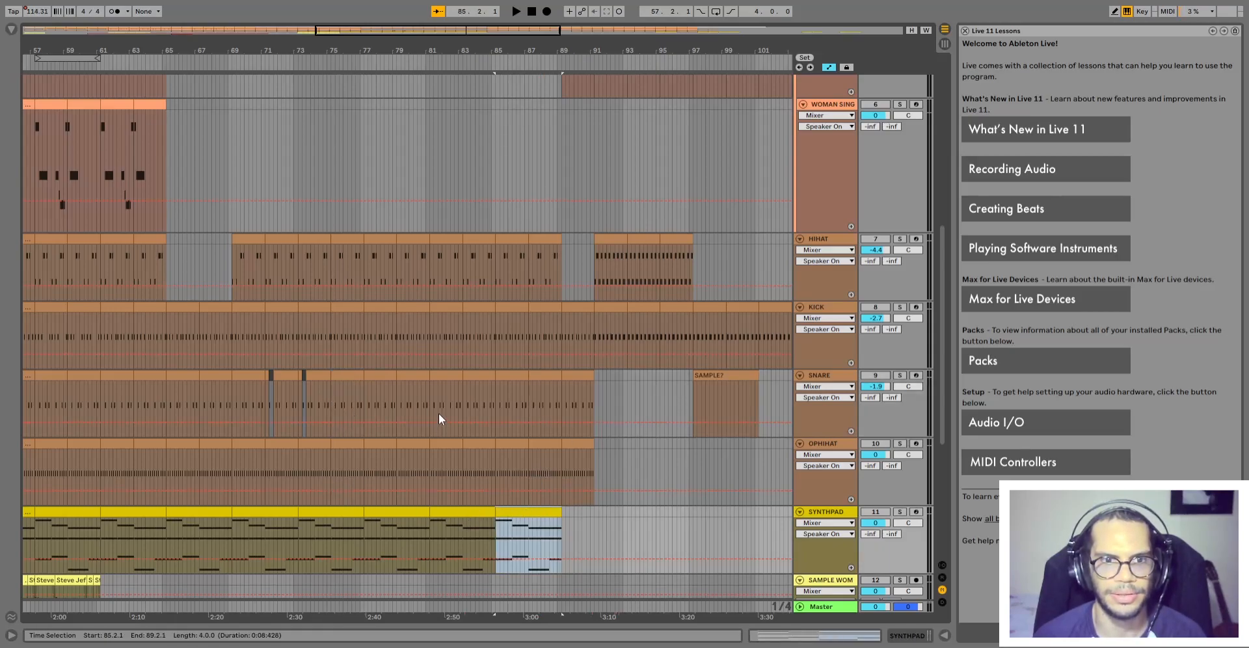
pyautogui.click(486, 522)
pyautogui.keyDown('shift'); pyautogui.click(514, 519); pyautogui.keyUp('shift')
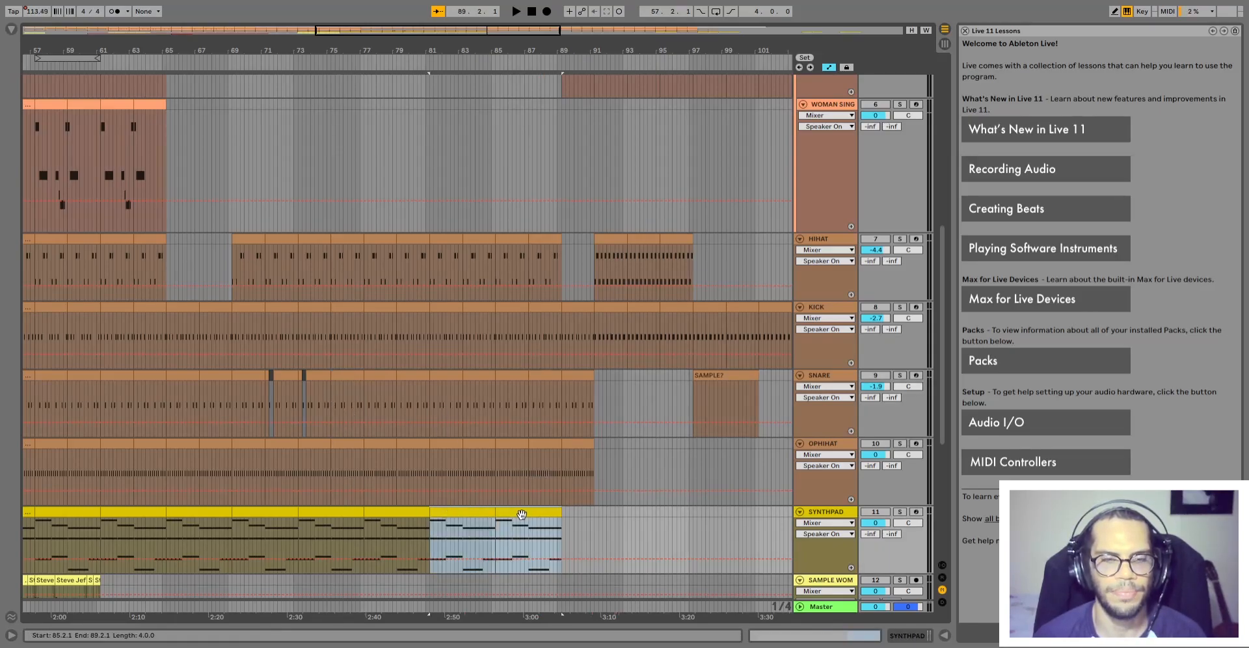
pyautogui.press('space')
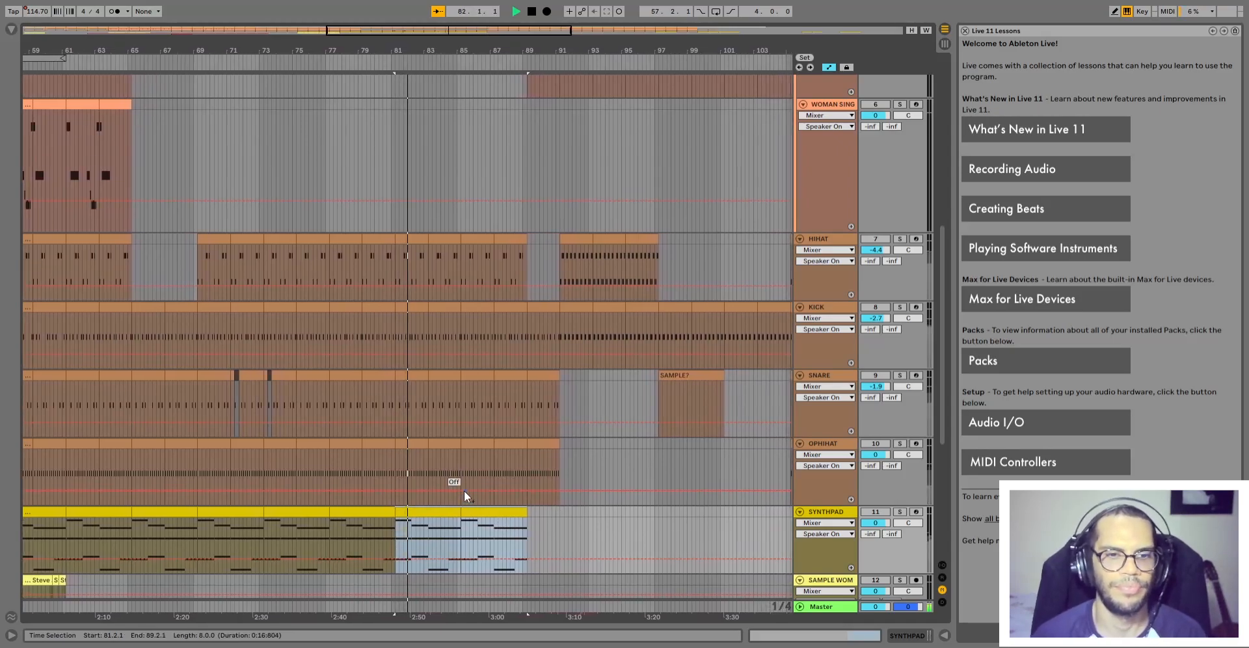
pyautogui.scroll(-4, 463, 491)
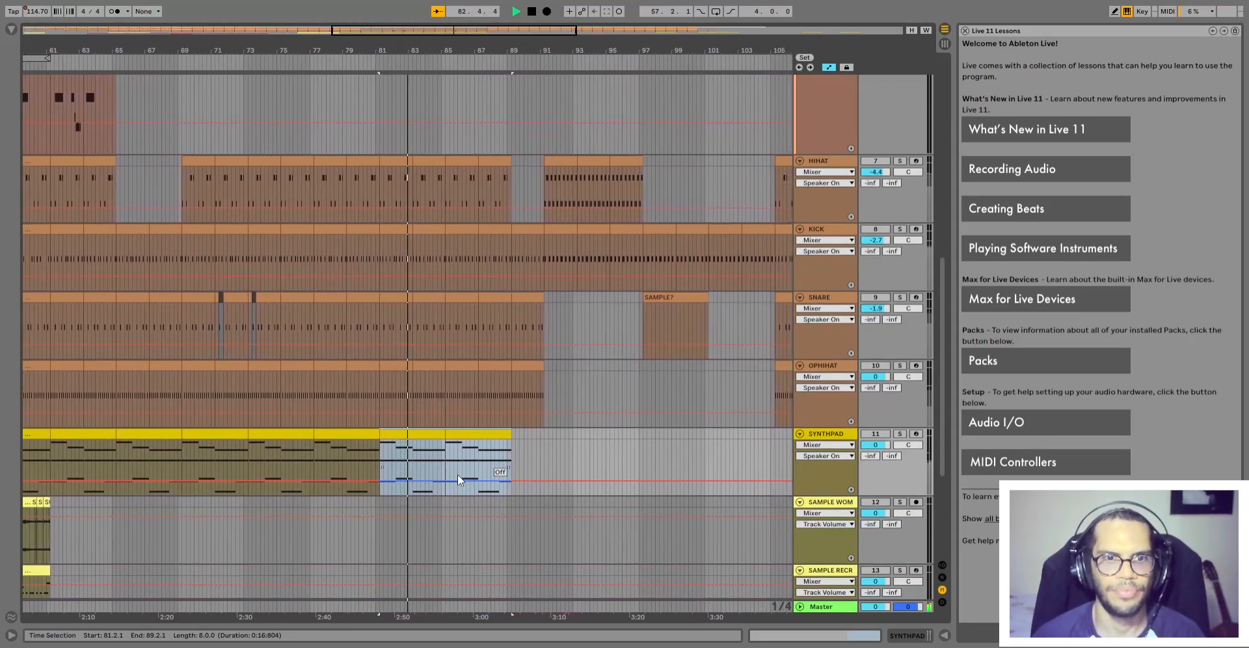
pyautogui.press('space')
pyautogui.press('space')
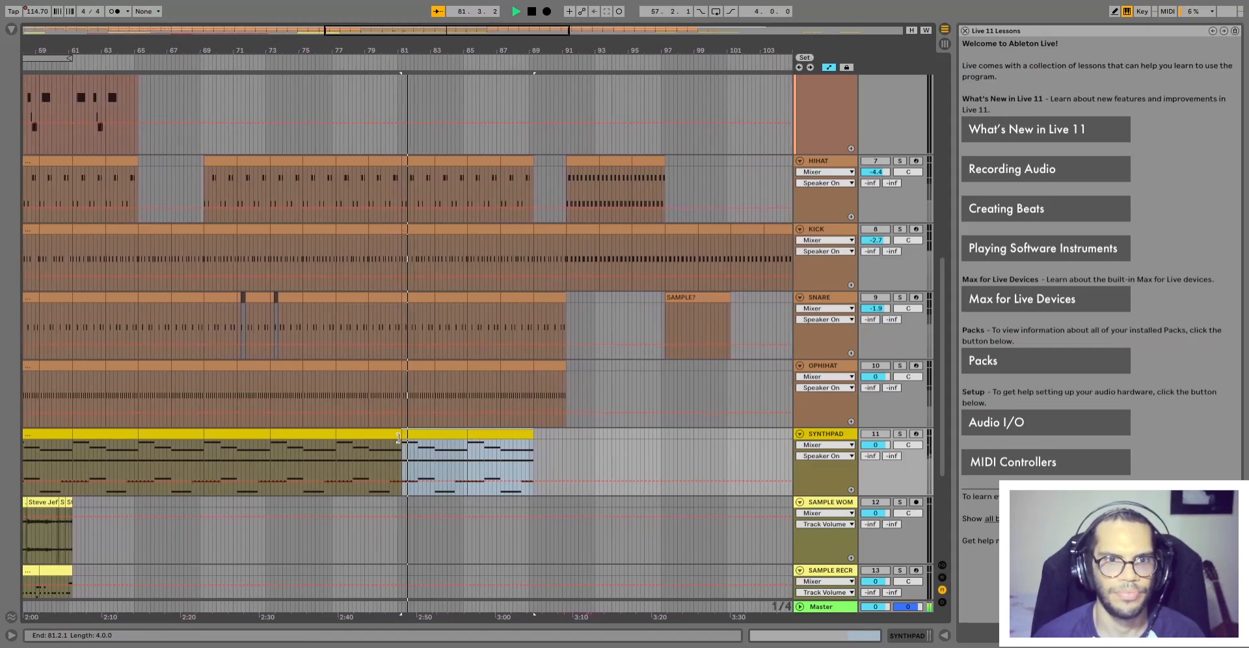
pyautogui.press('space')
# Place the insert marker on the SNARE track at 81.2 and play from there to check the snare pattern
pyautogui.click(388, 309)
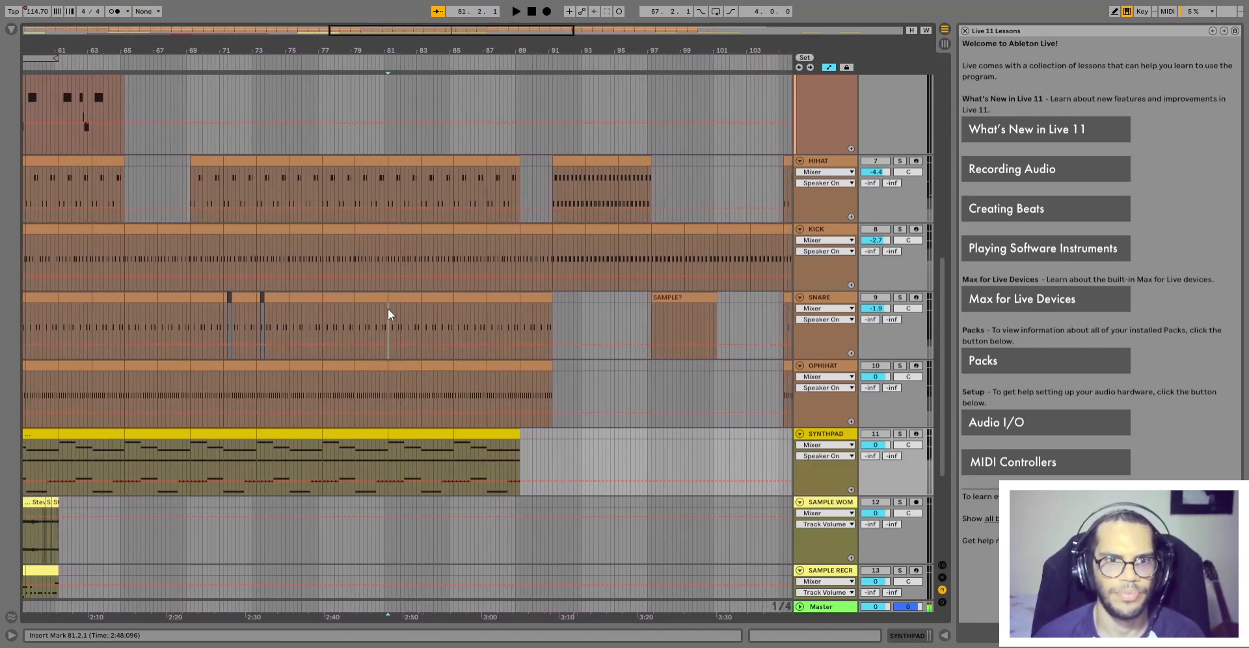
pyautogui.scroll(3, 388, 309)
pyautogui.scroll(2, 388, 308)
pyautogui.press('space')
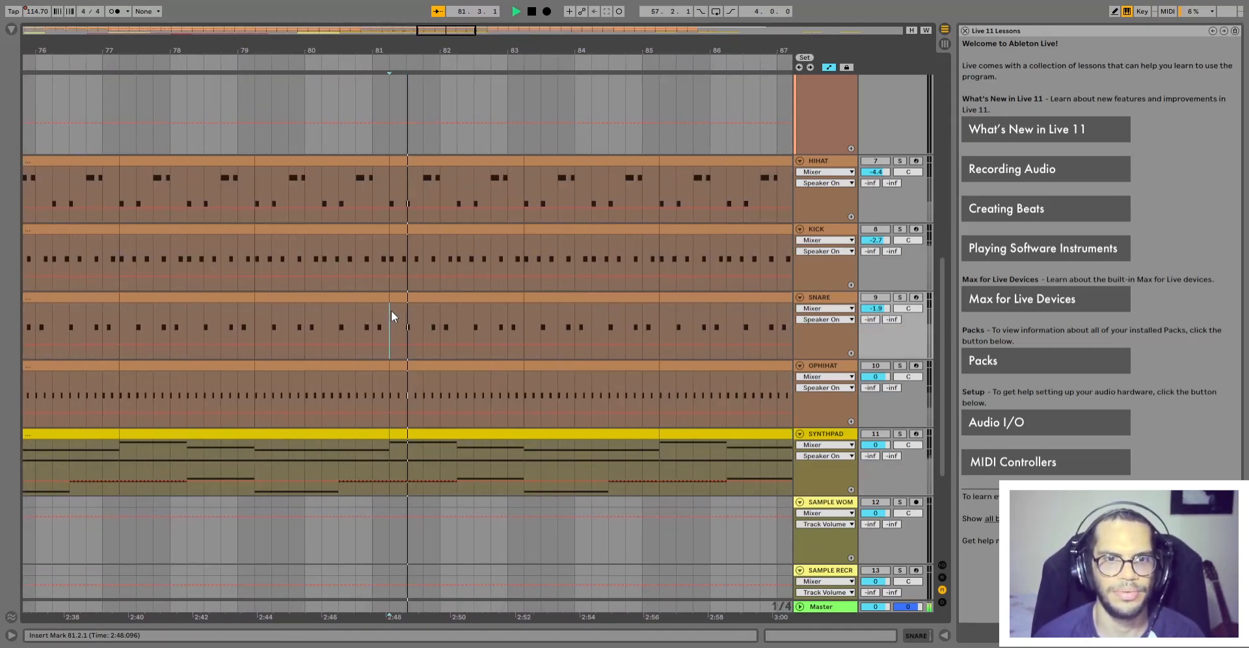
pyautogui.press('space')
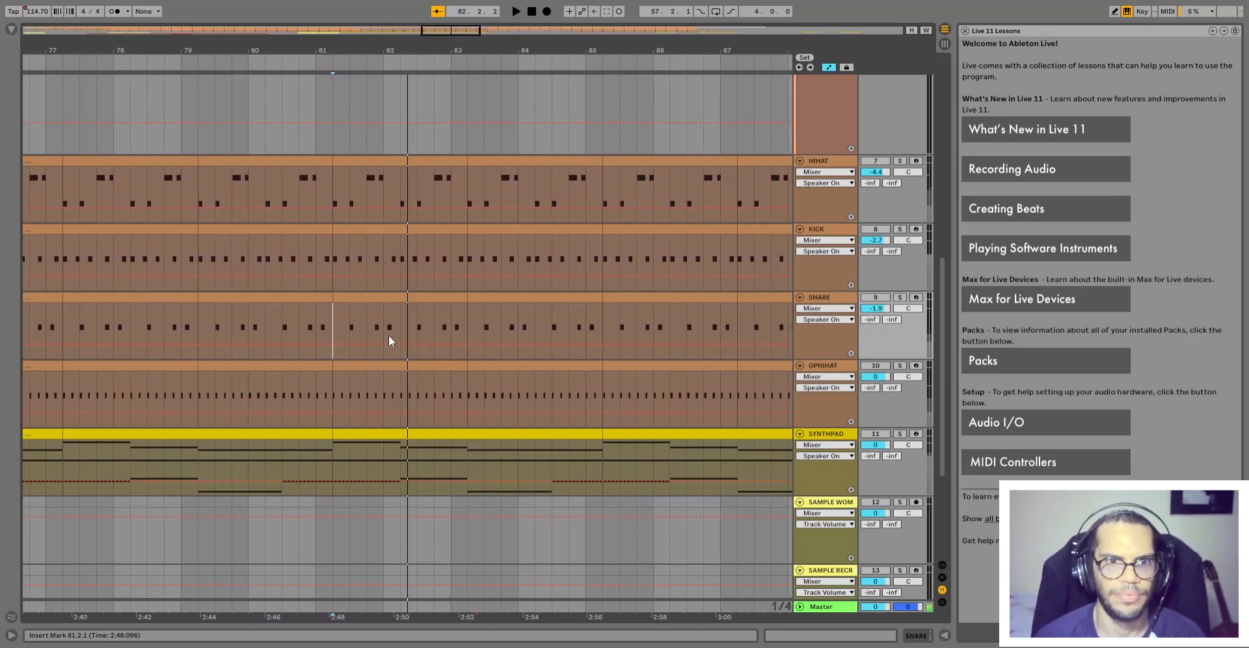
# Split out and deactivate the SNARE segment from 81.4 to 82.1, and play the result from 81.1
pyautogui.click(388, 334)
pyautogui.moveTo(375, 331); pyautogui.dragTo(374, 298)
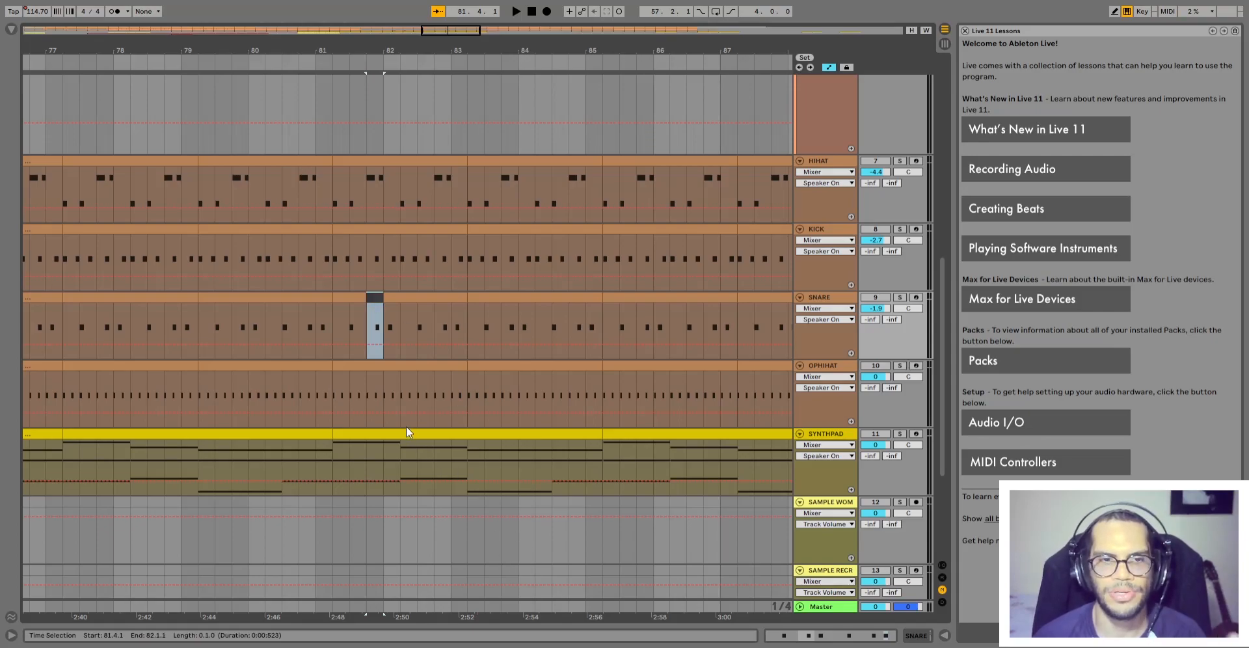
pyautogui.click(316, 304)
pyautogui.press('space')
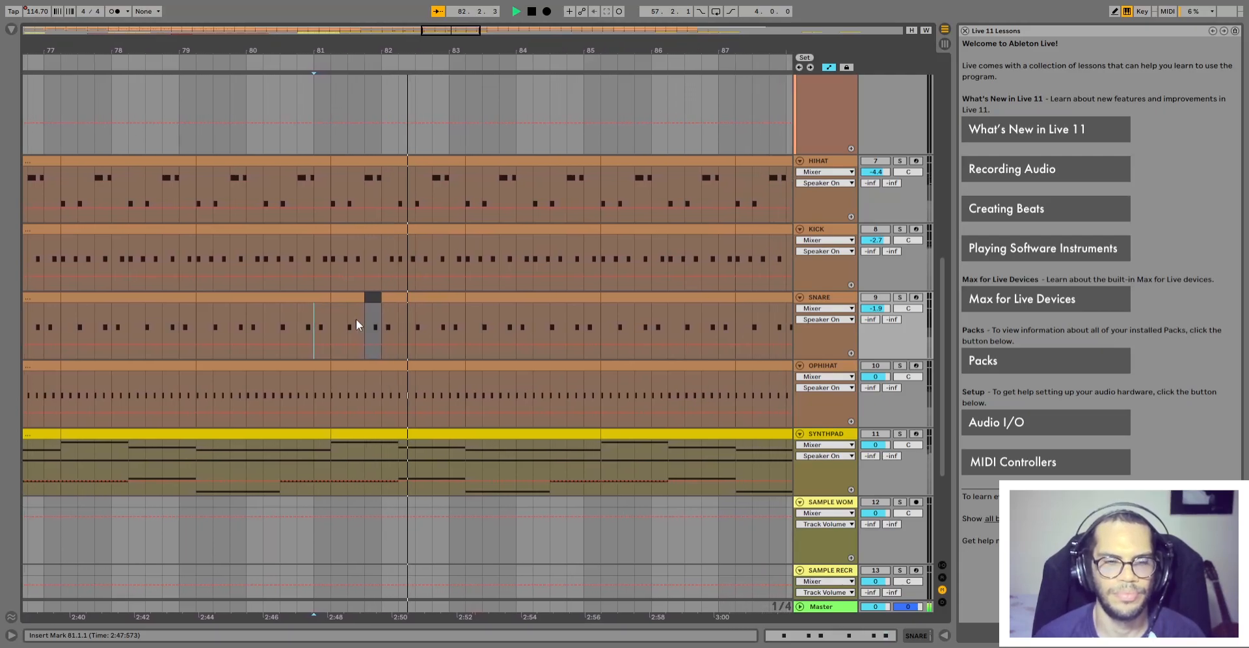
# Play from the muted SNARE segment at 81.4 to check the pattern, and place the insert marker on SNARE at 84.4
pyautogui.press('space')
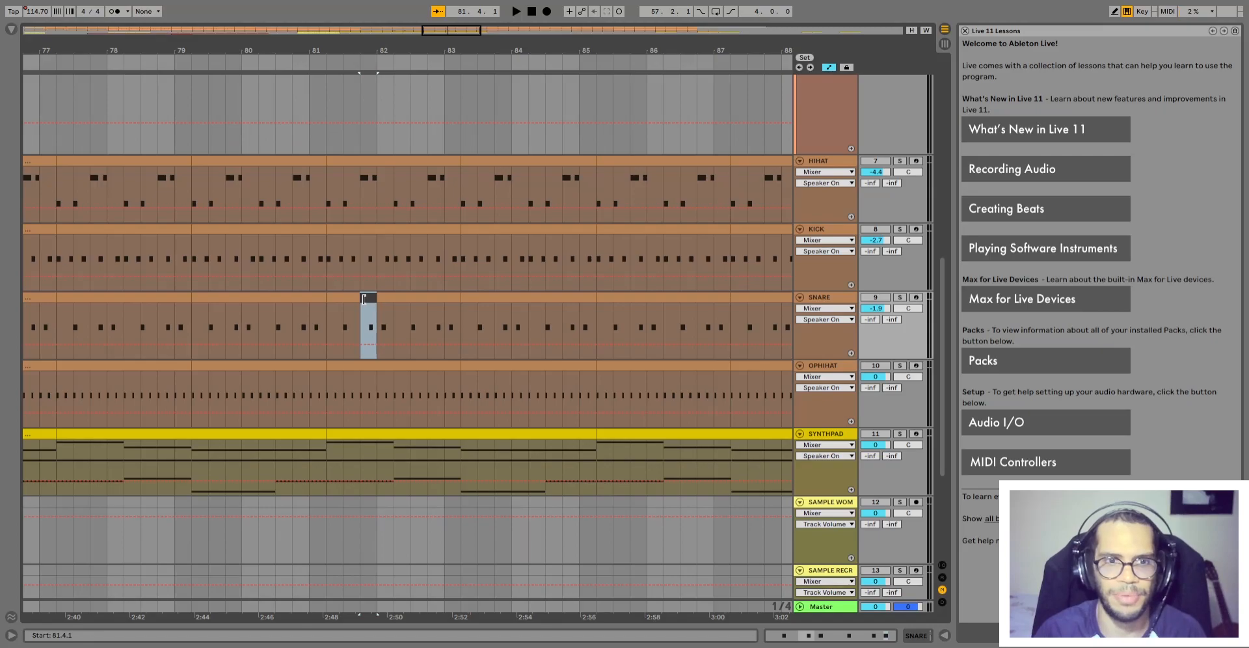
pyautogui.press('-')
pyautogui.press('space')
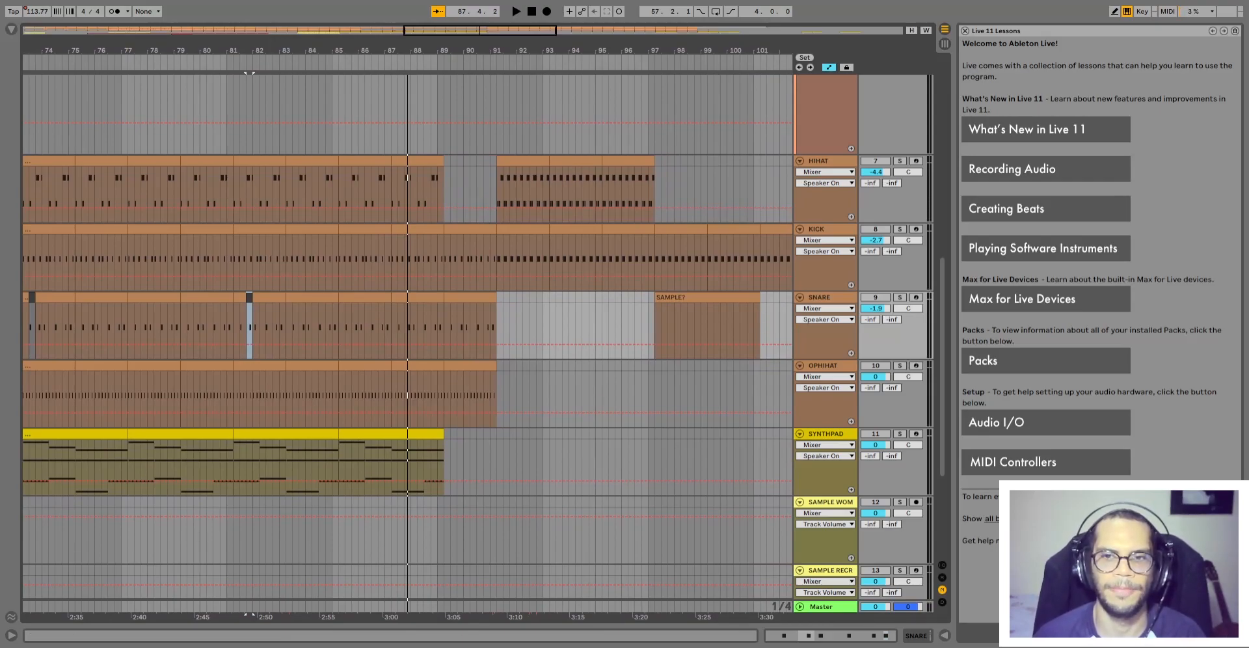
pyautogui.click(327, 319)
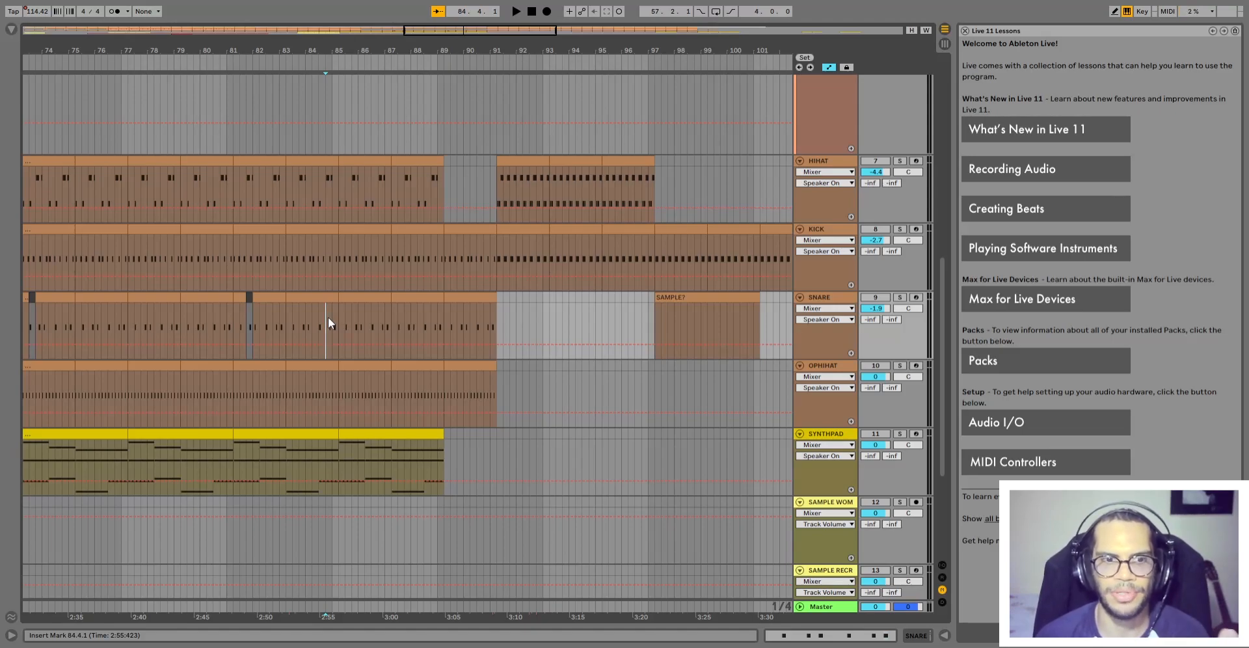
# Select the opening HIHAT clips from 1.2 to 5.2 and audition the intro from there
pyautogui.press('-')
pyautogui.press('-')
pyautogui.press('-')
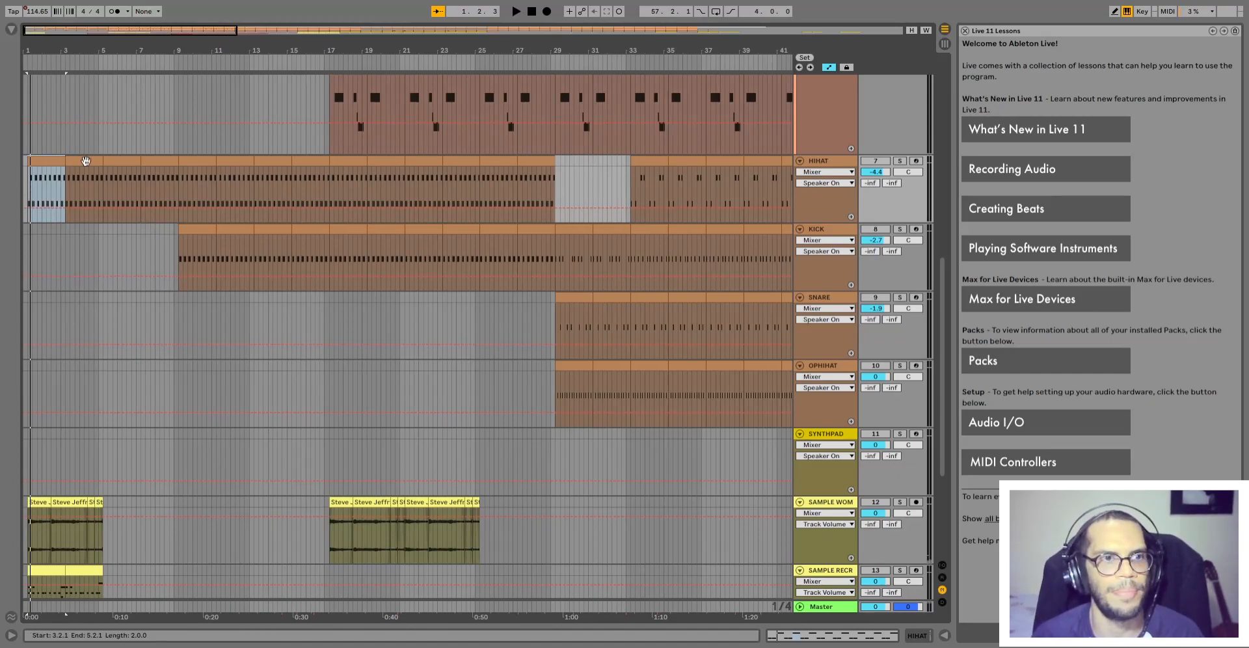
pyautogui.hotkey('ctrl', 'd')
pyautogui.scroll(5, 86, 161)
pyautogui.press('space')
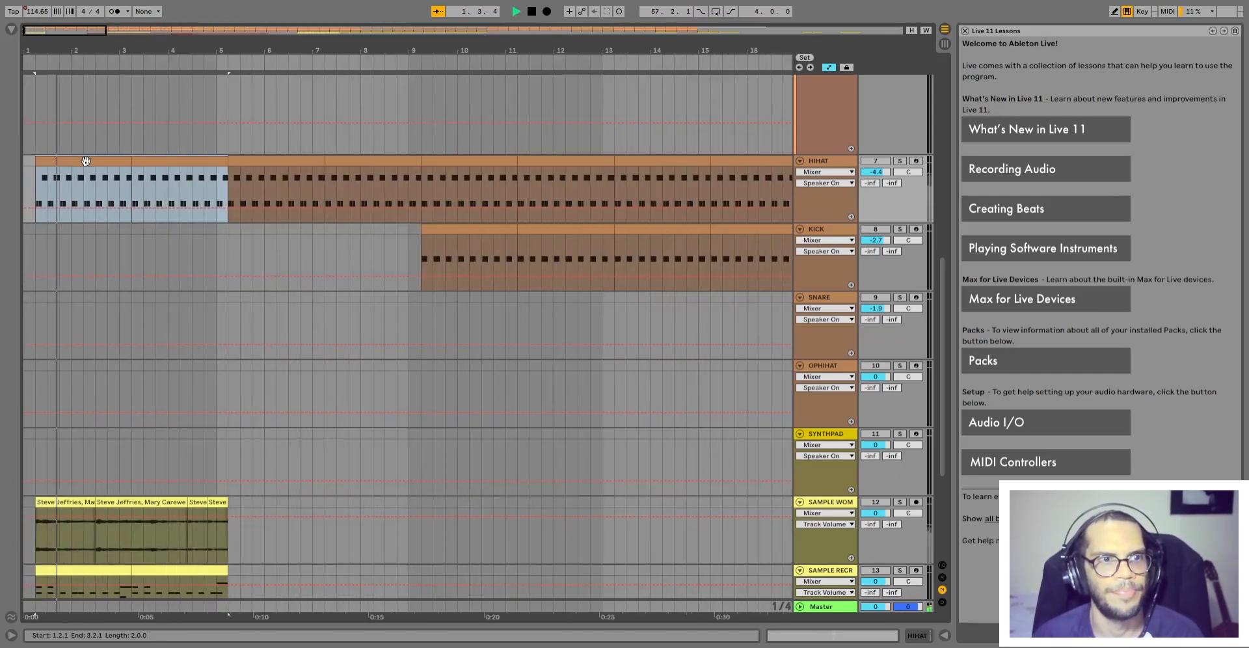
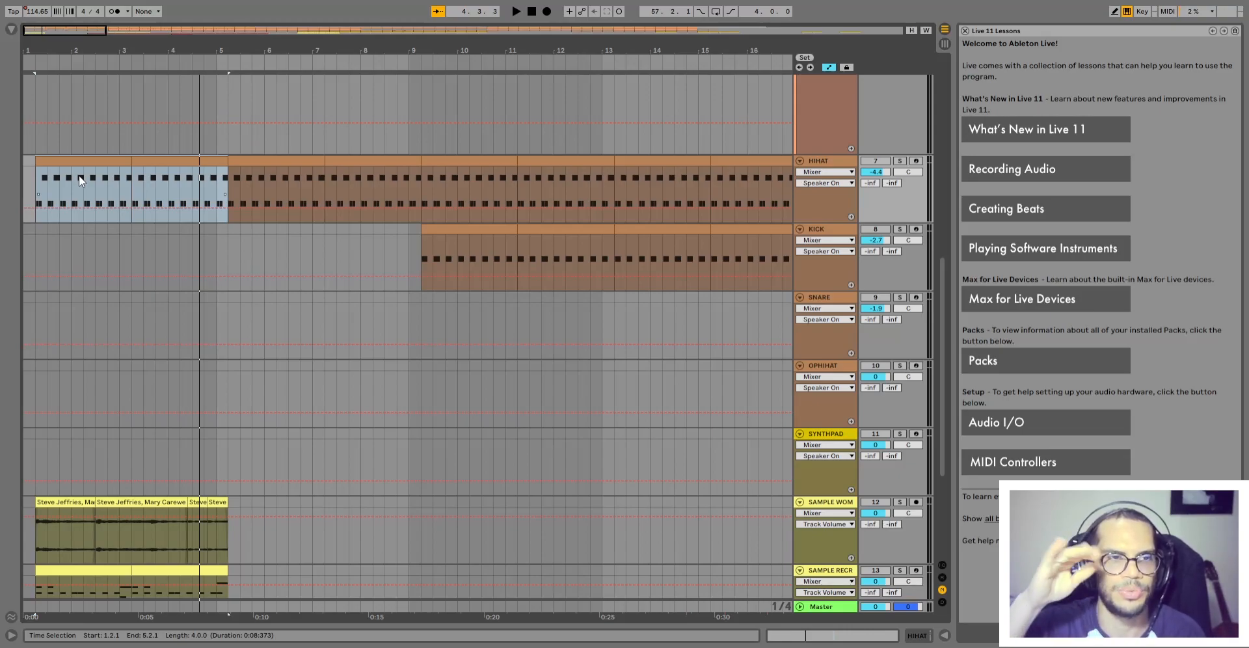
pyautogui.press('space')
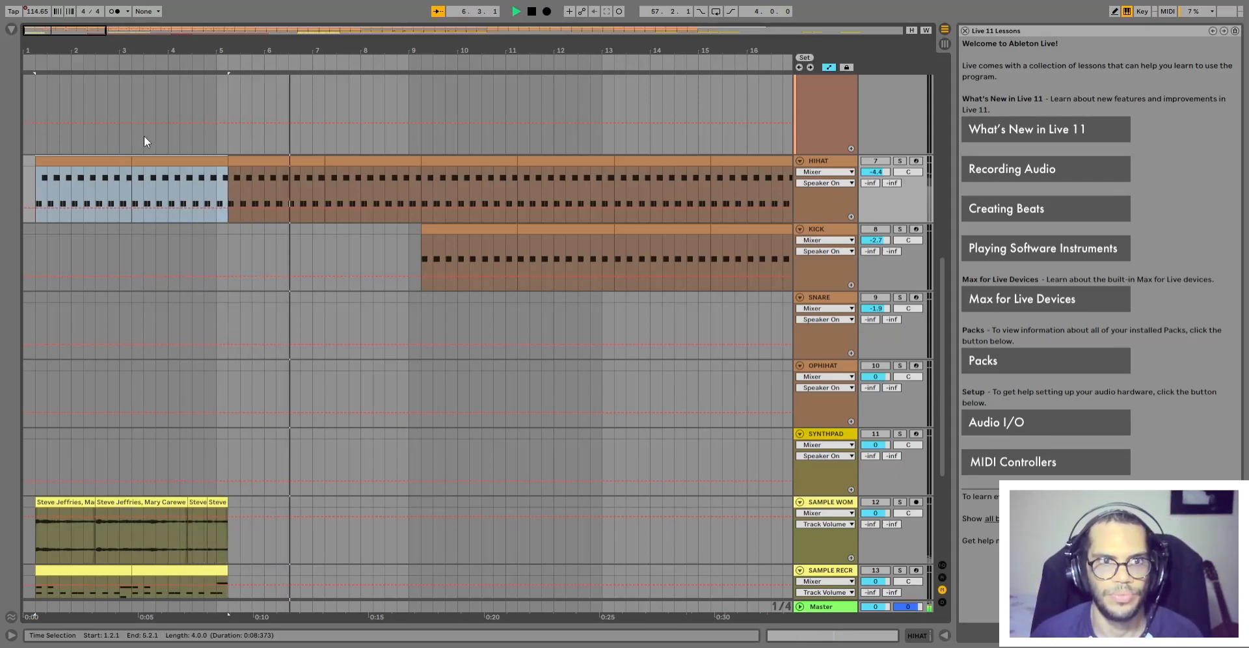
pyautogui.press('space')
pyautogui.press('space')
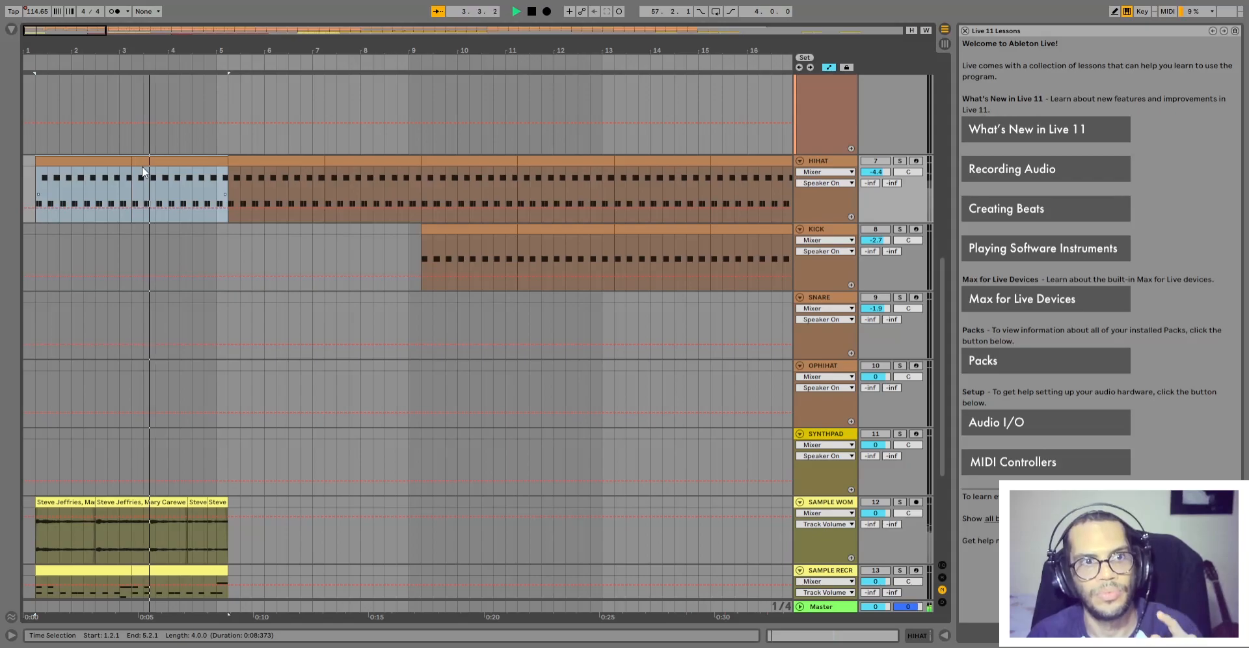
pyautogui.press('space')
# Examine the section's end by selecting the SNARE clip from 89.2 to 91.2 and the KICK clips between 87.2 and 91.2
pyautogui.press('w')
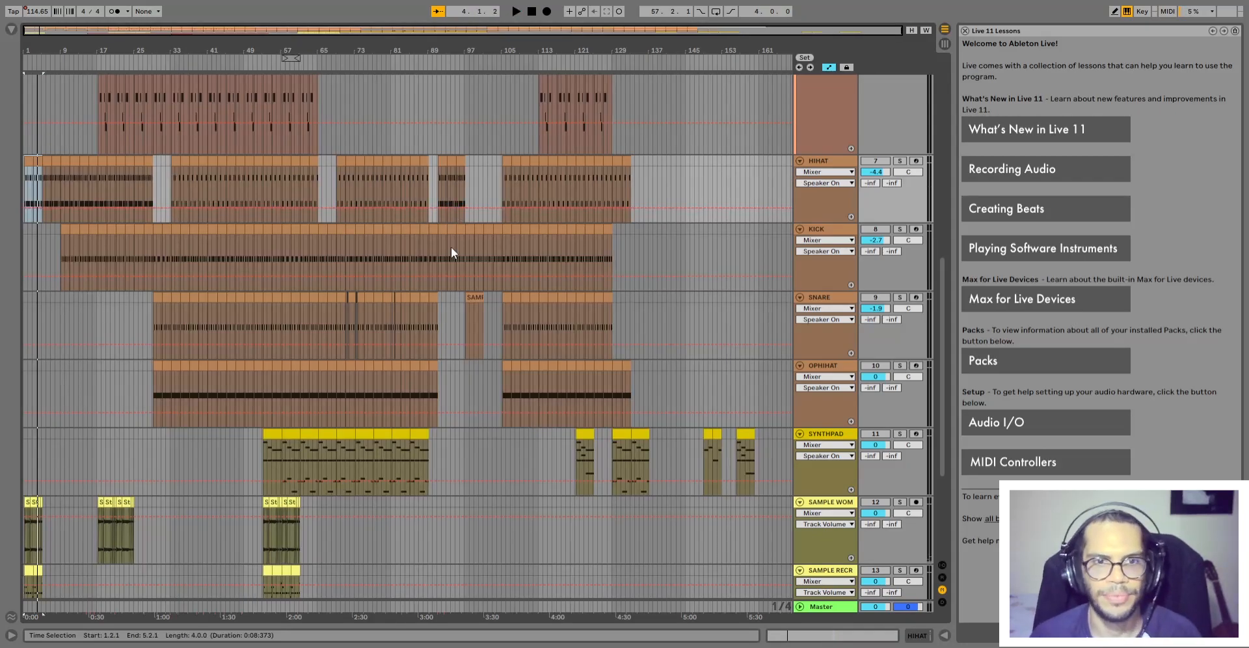
pyautogui.click(433, 299)
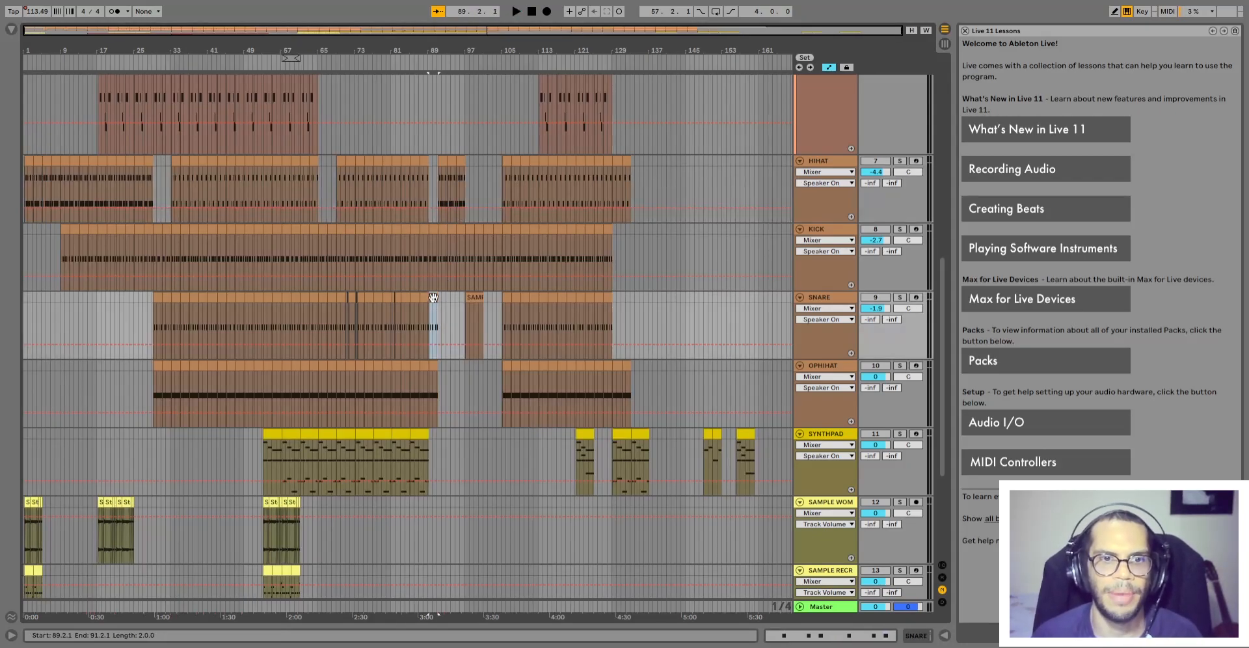
pyautogui.press('z')
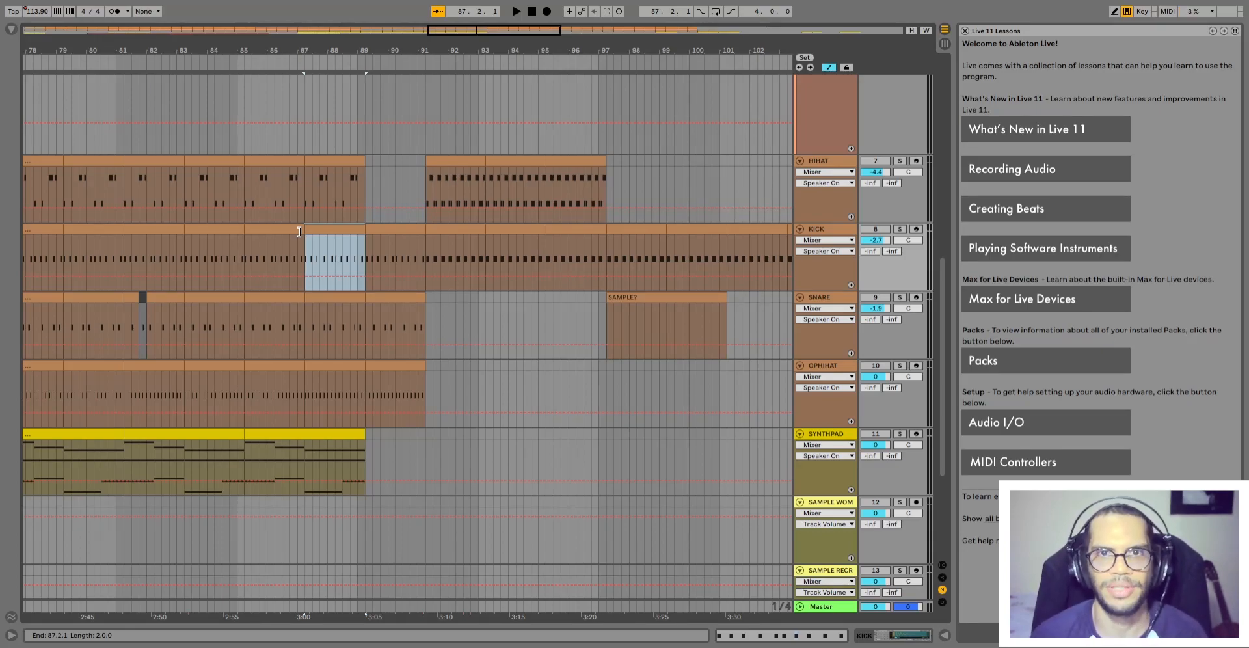
pyautogui.press('+')
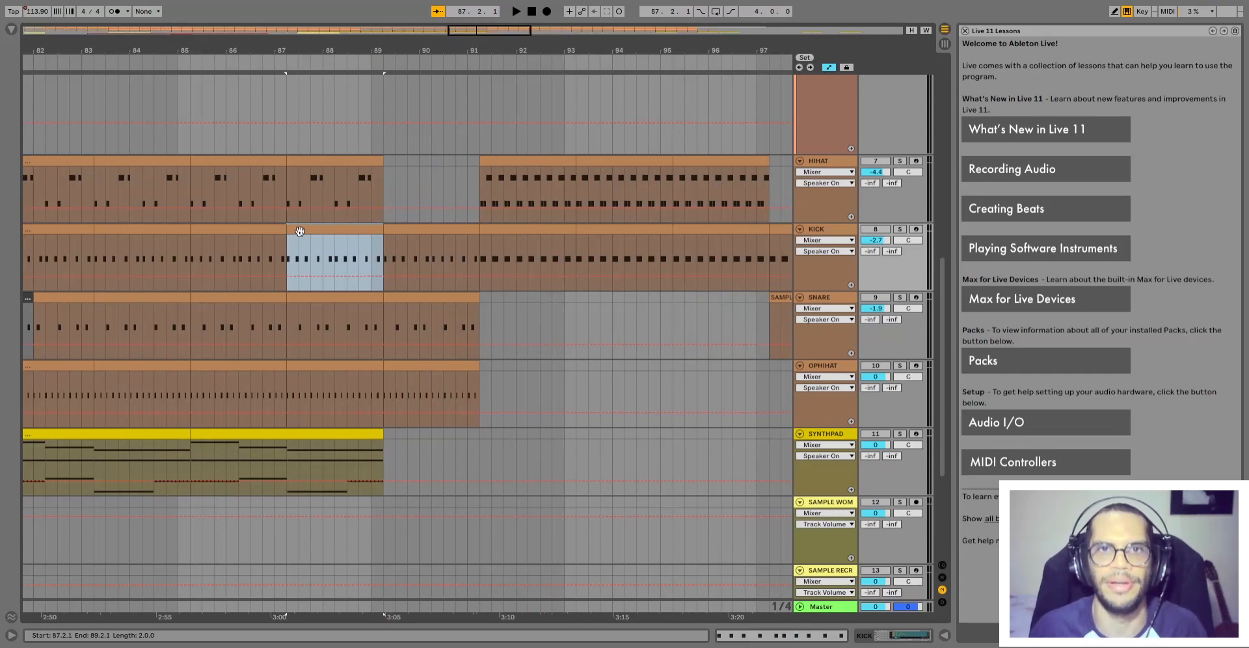
pyautogui.press('-')
pyautogui.press('-')
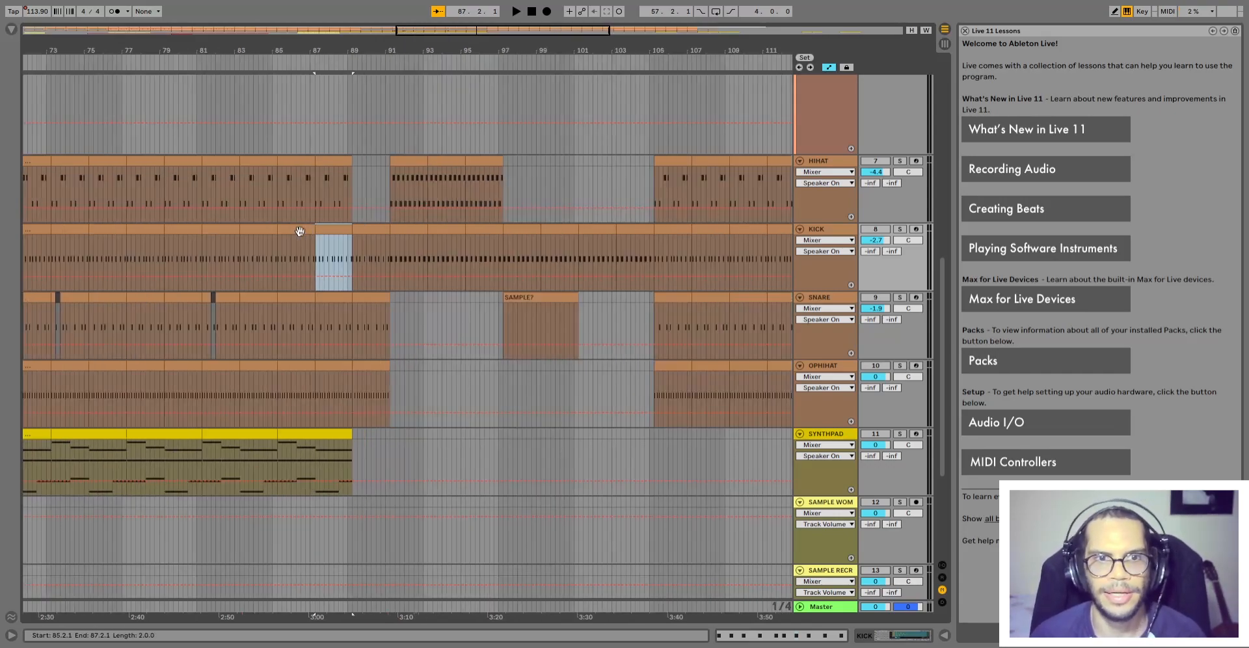
pyautogui.press('-')
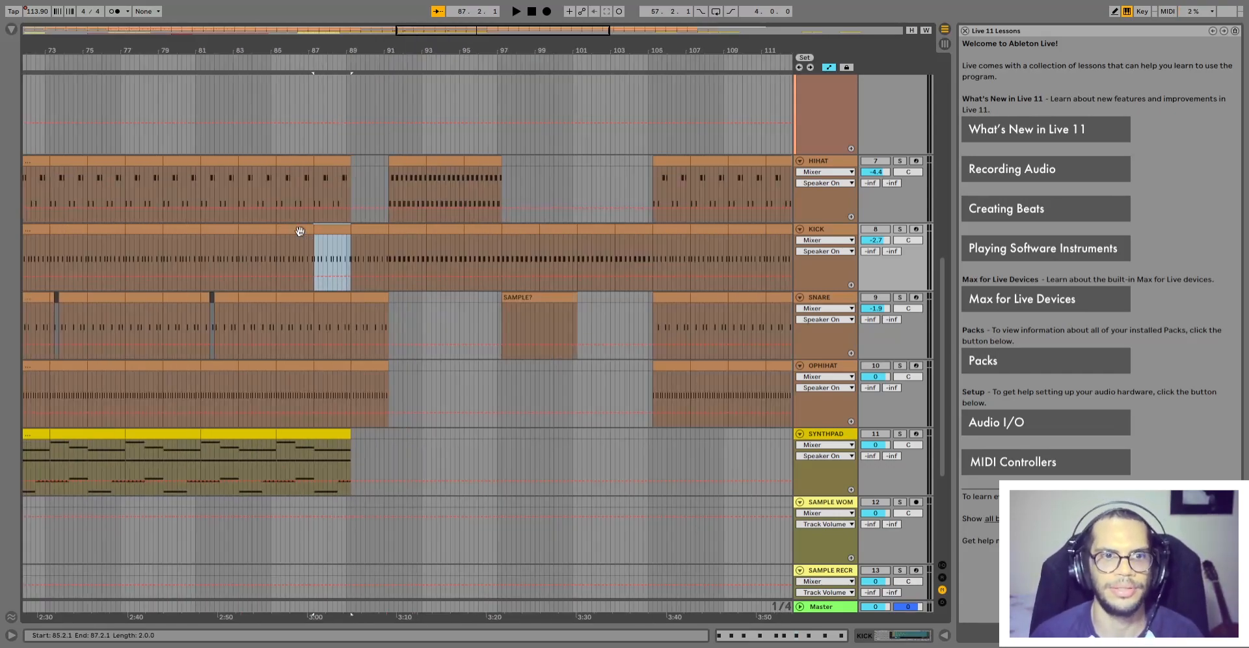
pyautogui.press('Right')
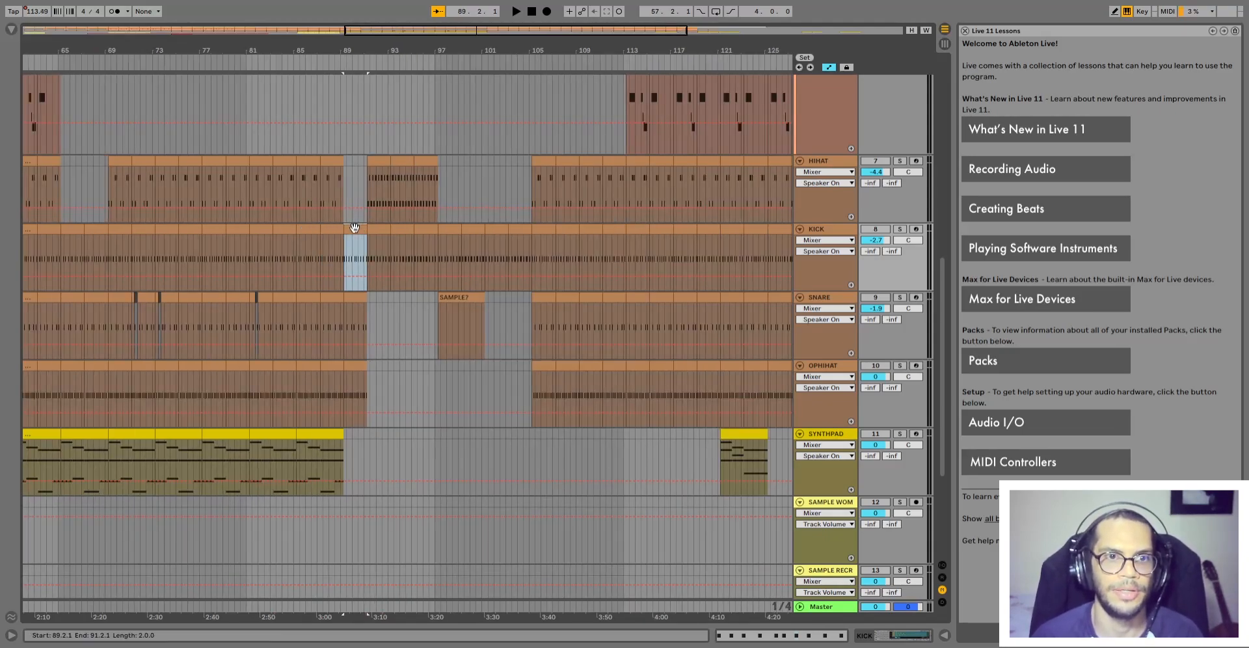
pyautogui.press('space')
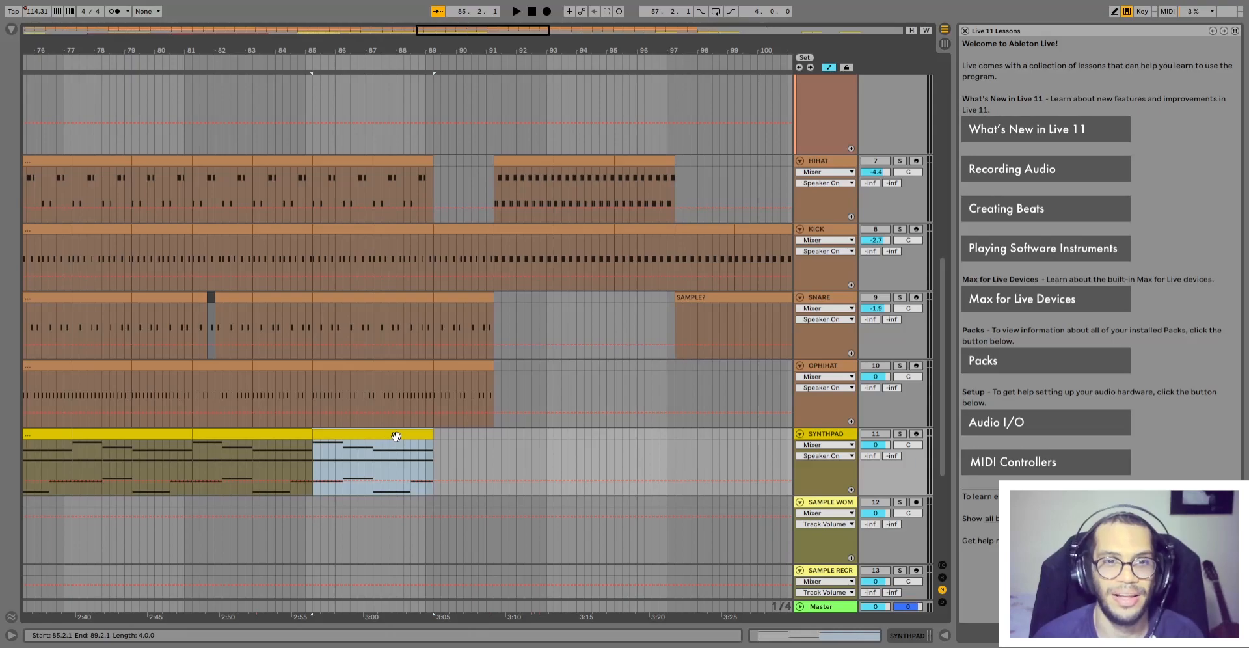
# Select the empty SYNTHPAD range from 89.2 to 91.2 on a 4/1 grid, and select the KICK clip over the same bars
pyautogui.press('-')
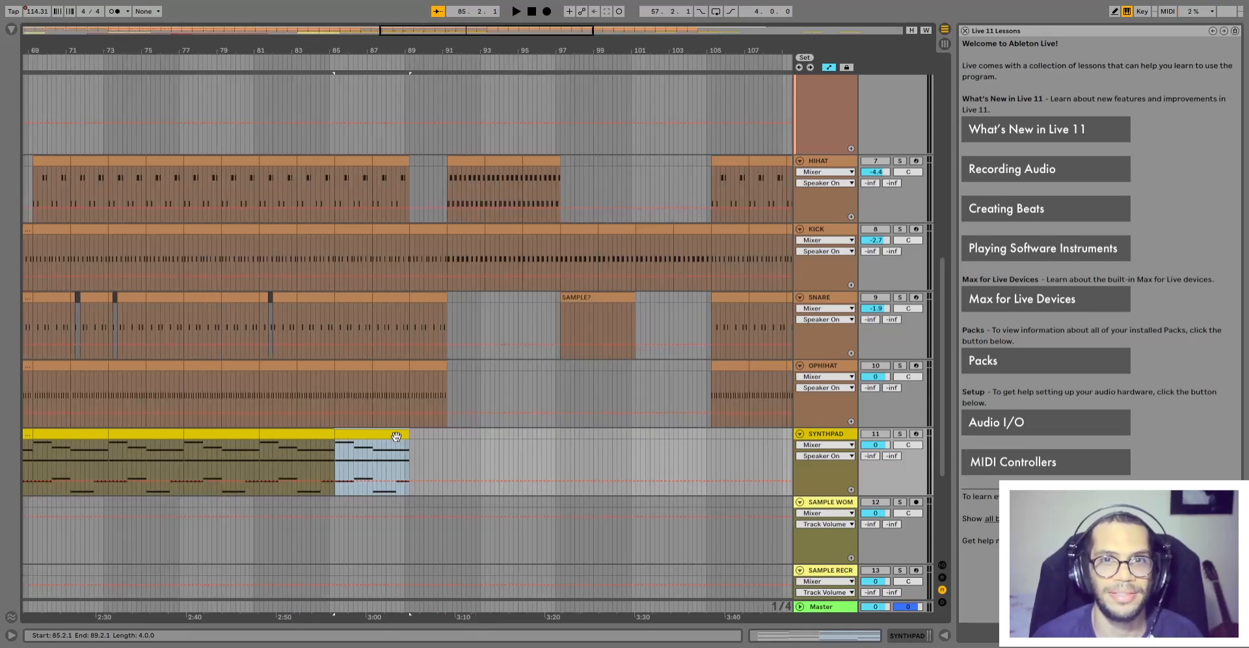
pyautogui.moveTo(410, 437); pyautogui.dragTo(445, 437)
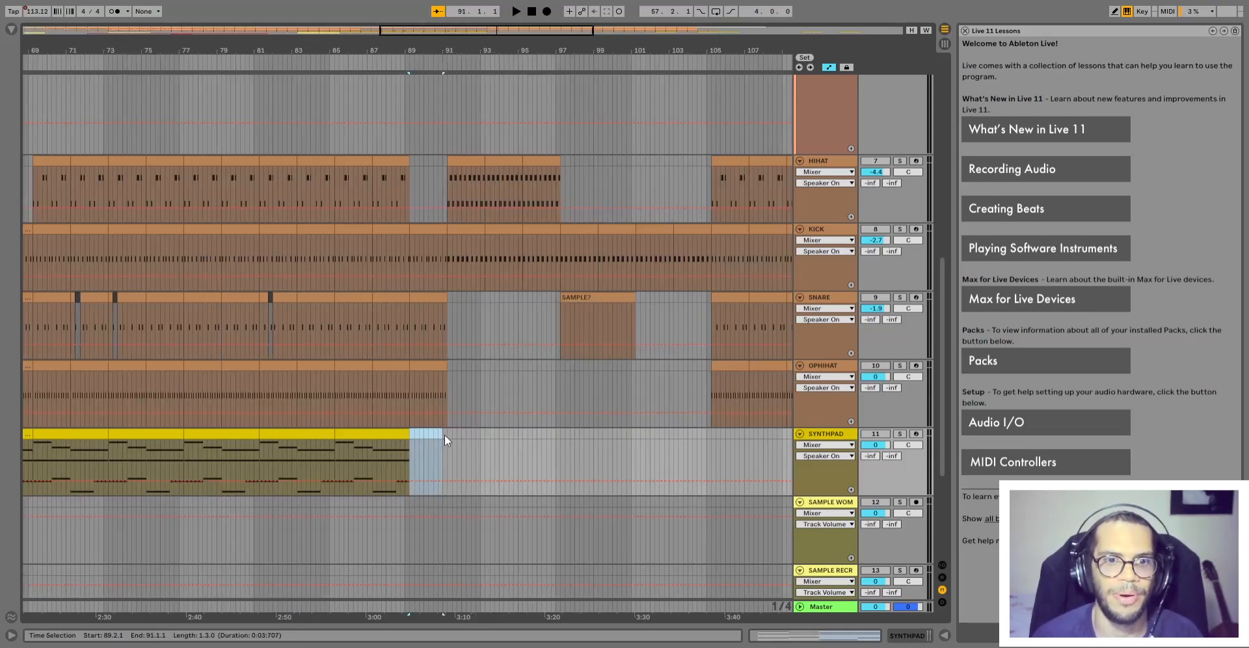
pyautogui.hotkey('ctrl', '5')
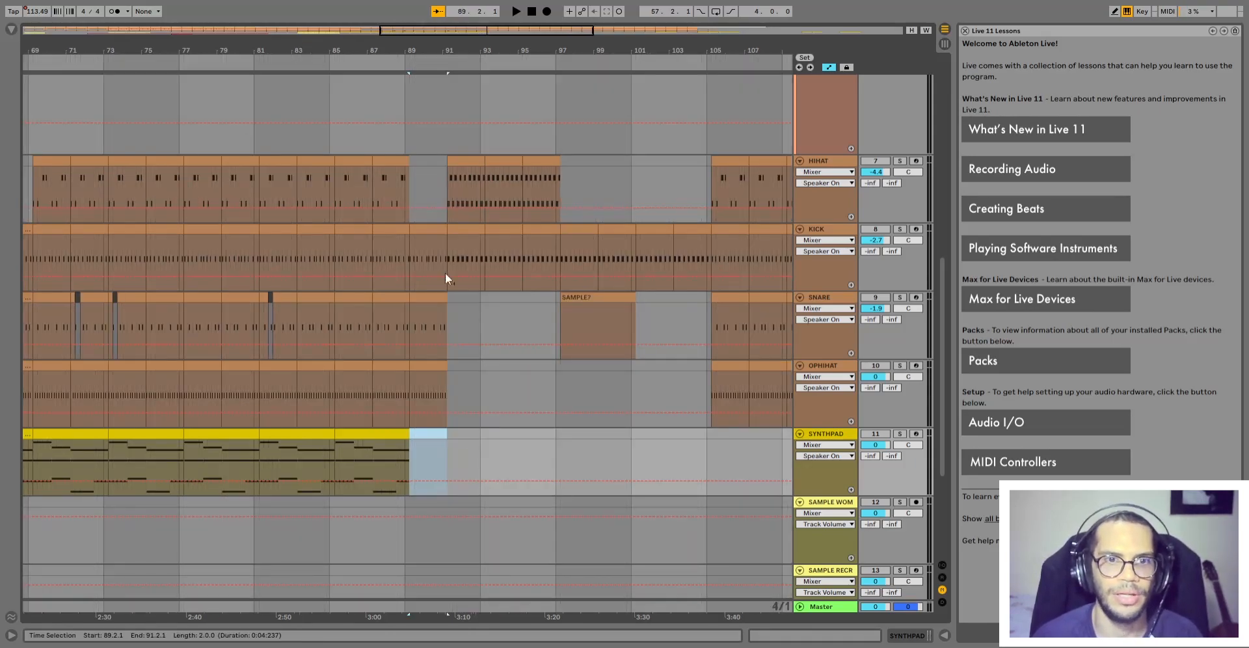
pyautogui.click(429, 228)
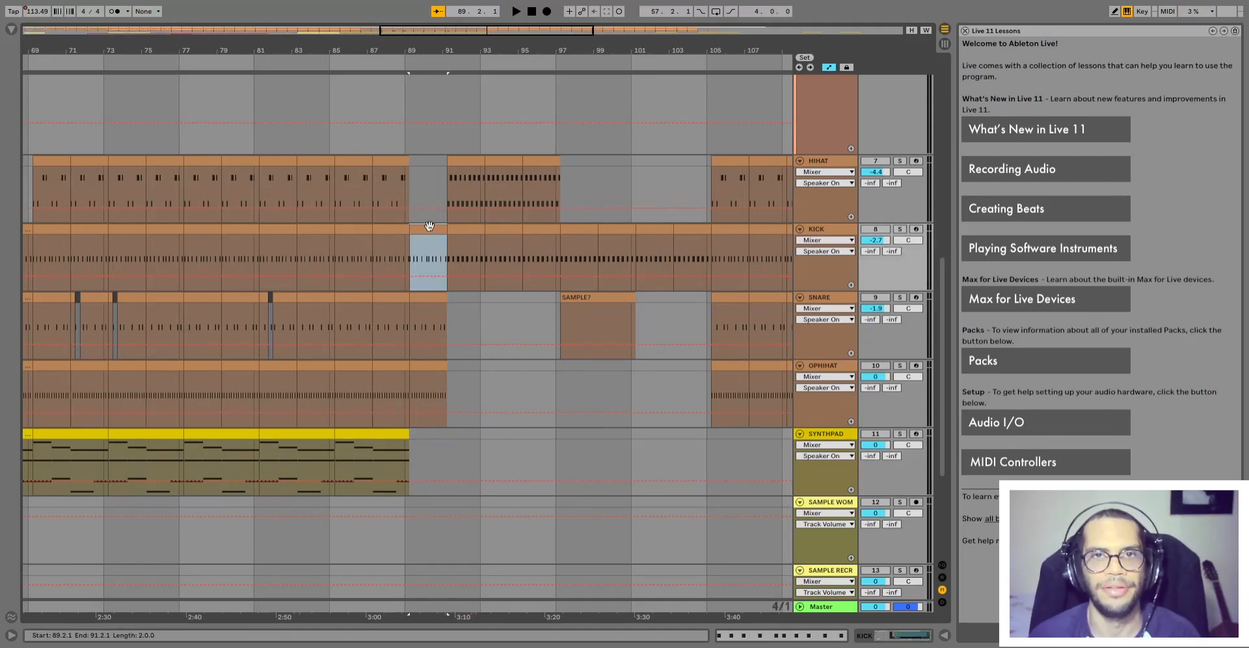
# Audition the transition from the OPHIHAT clip at 87.2 and select the HIHAT clip from 87.2 to 89.2
pyautogui.click(398, 365)
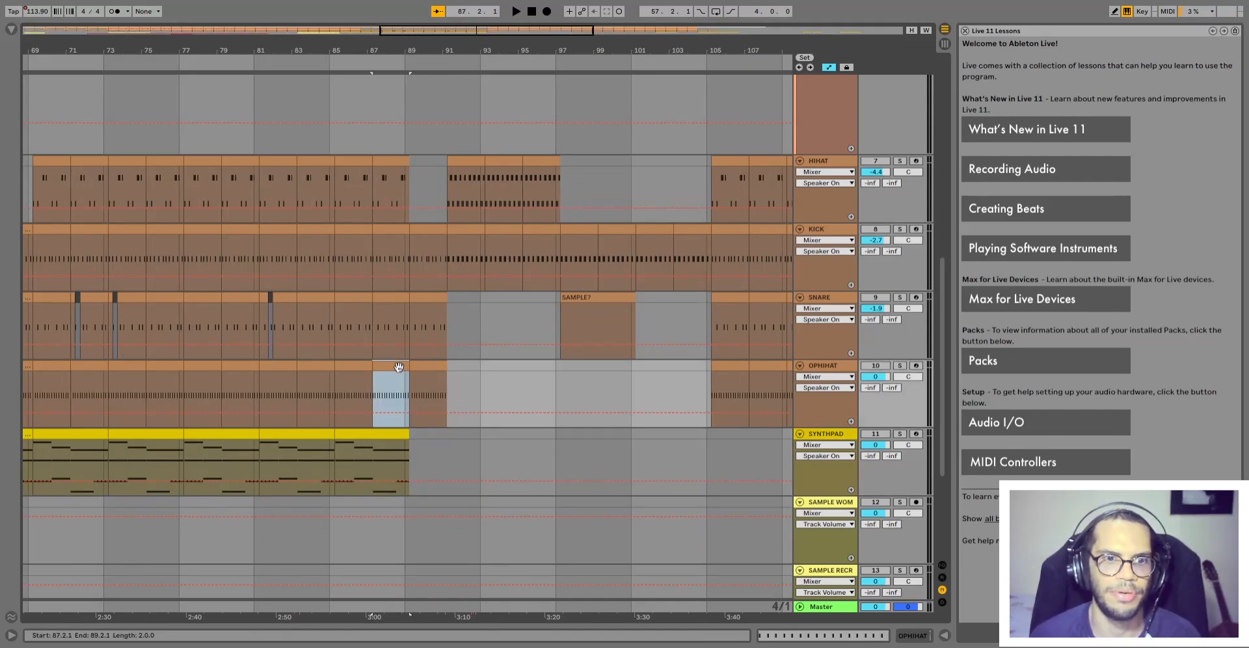
pyautogui.press('space')
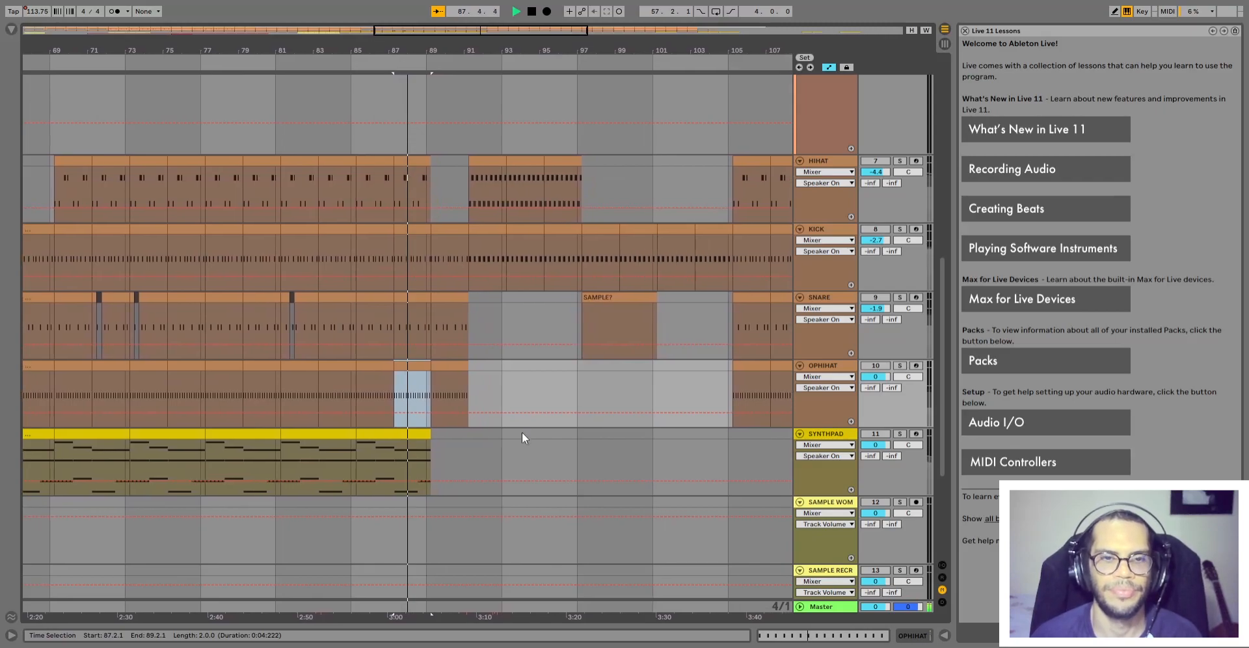
pyautogui.scroll(2, 501, 426)
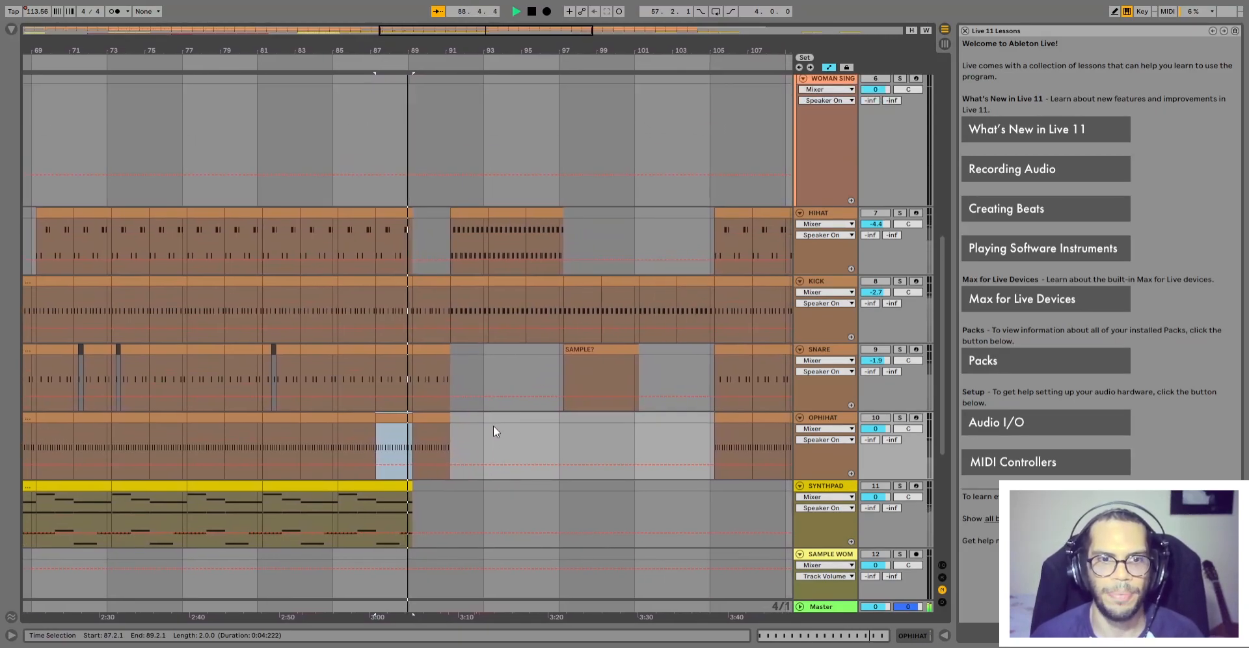
pyautogui.scroll(2, 493, 426)
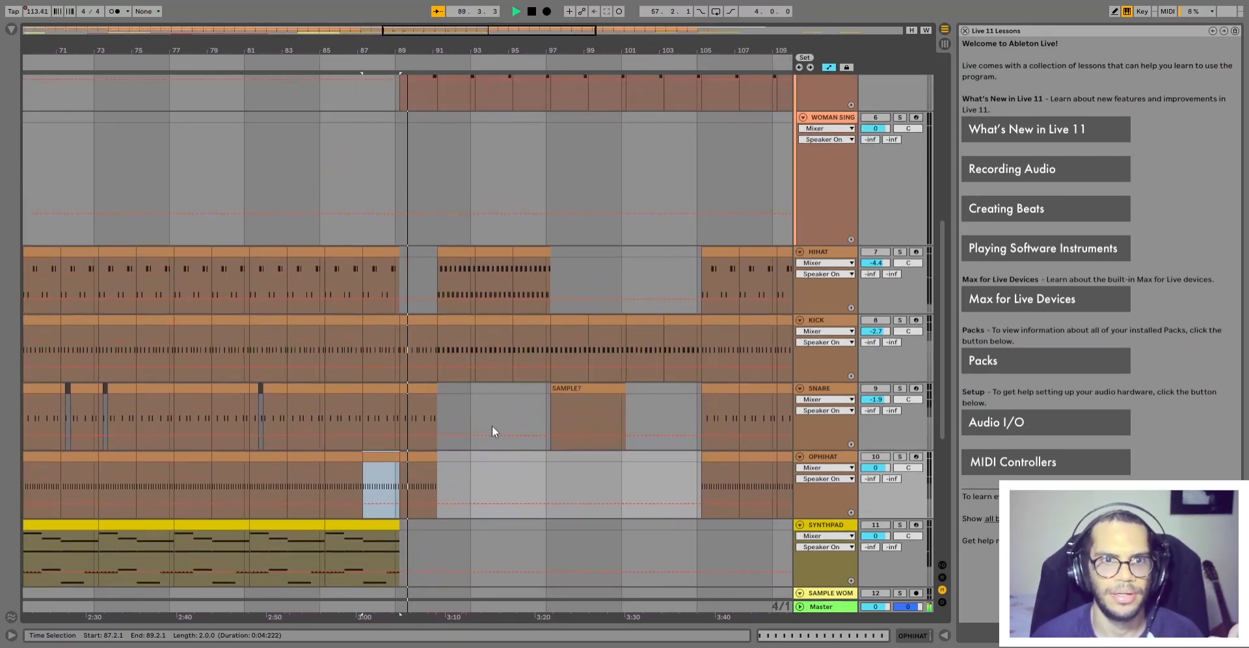
pyautogui.click(374, 260)
pyautogui.scroll(-2, 428, 379)
pyautogui.scroll(10, 427, 396)
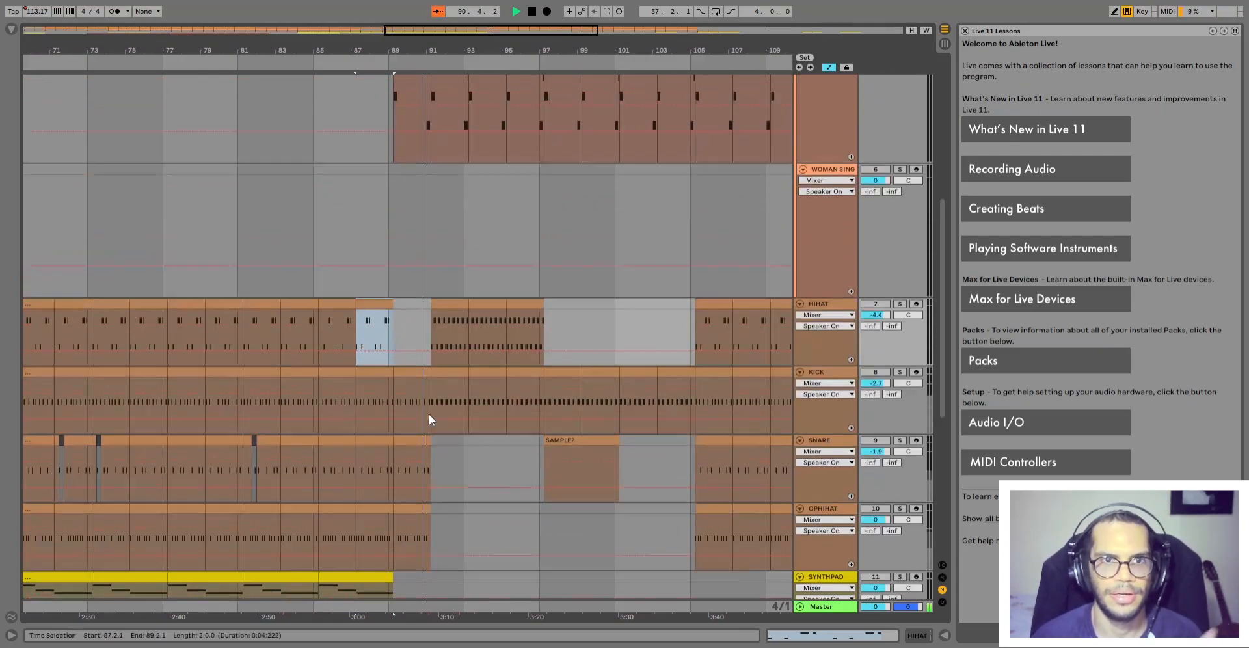
pyautogui.scroll(2, 394, 159)
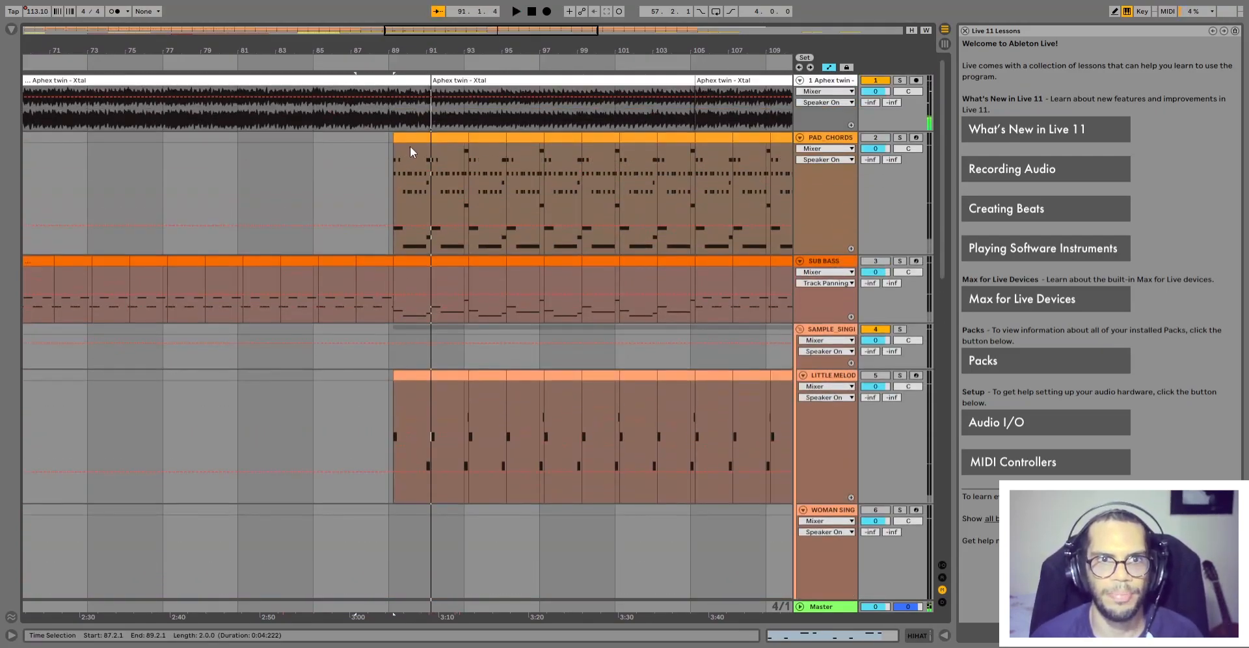
# Examine the PAD_CHORDS entry at 89.2 and select the SYNTHPAD clips from 53.2 to 89.2
pyautogui.click(413, 137)
pyautogui.click(277, 186)
pyautogui.press('-')
pyautogui.press('-')
pyautogui.press('-')
pyautogui.scroll(-15, 276, 184)
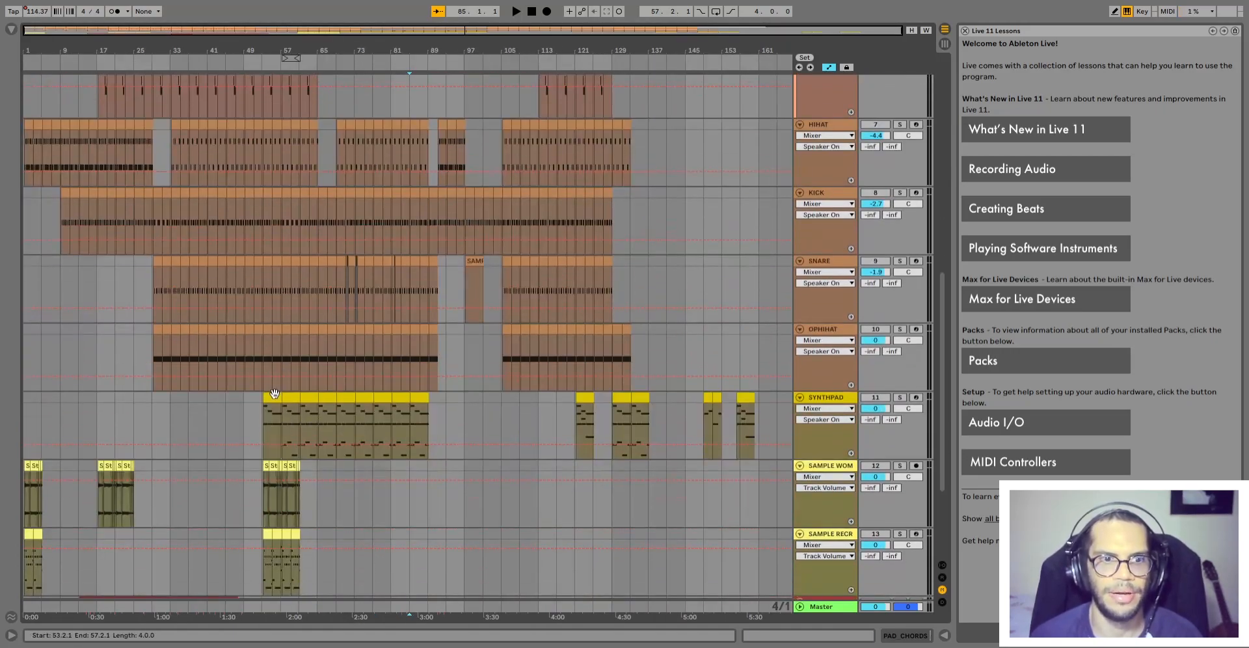
pyautogui.click(275, 394)
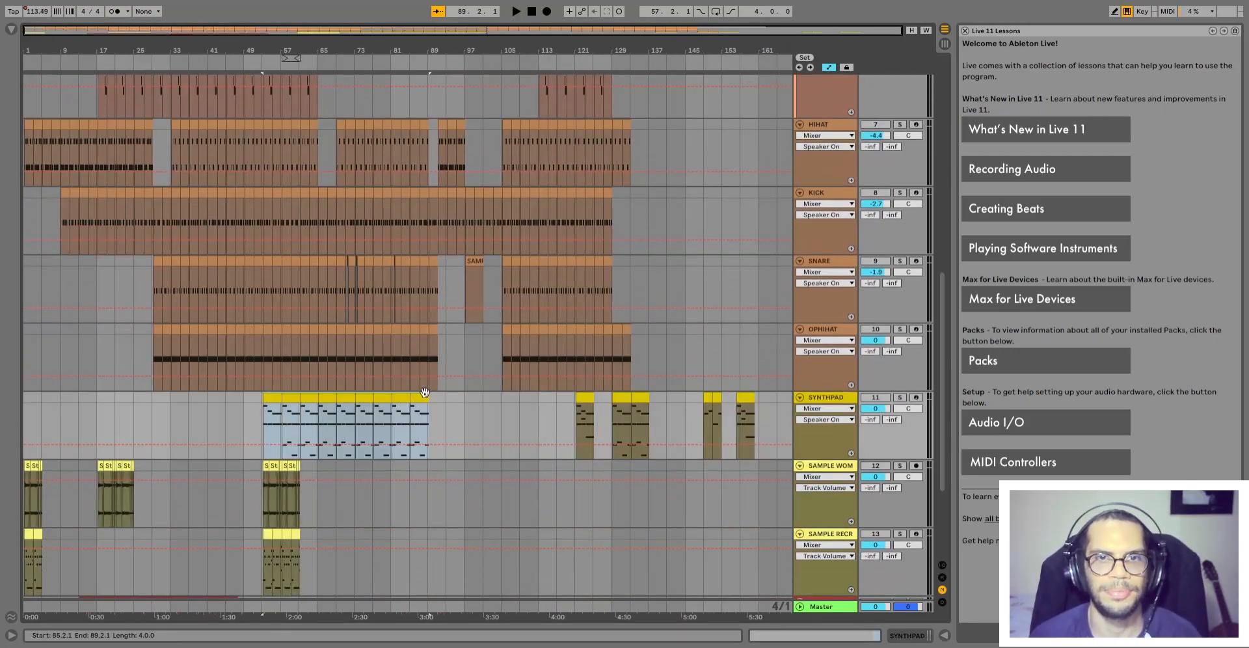
# Place the insert marker on the woman singing track at 89.1 and inspect the melodic and drum clips around that point
pyautogui.scroll(10, 422, 495)
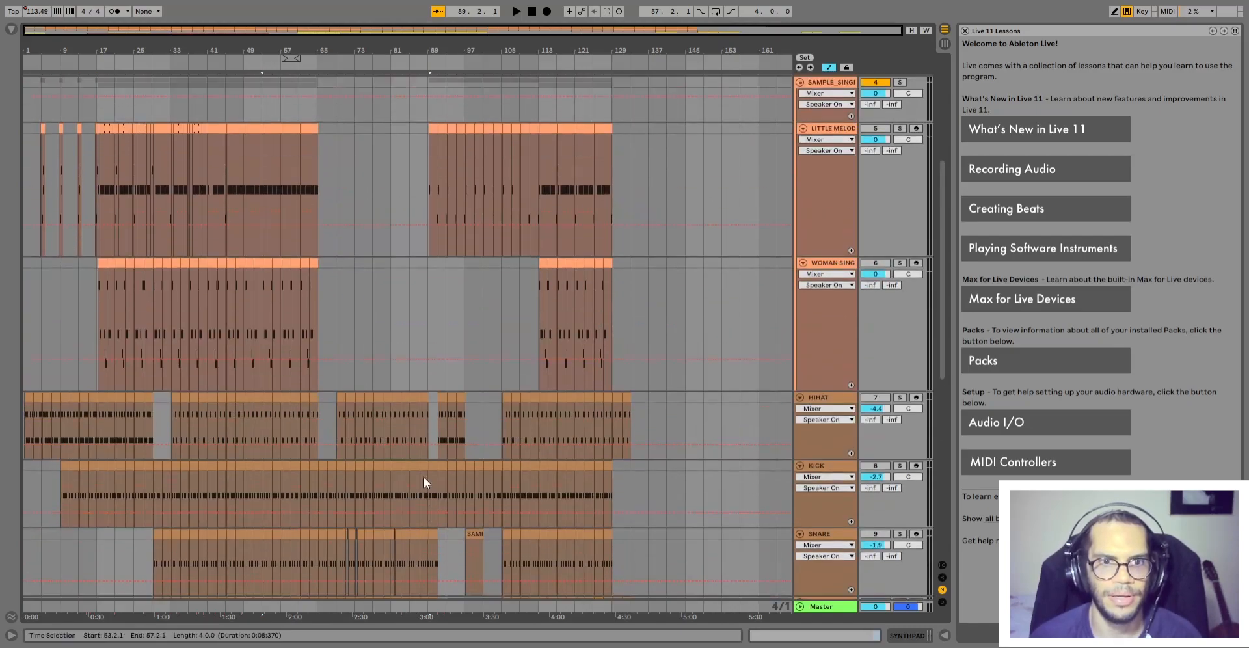
pyautogui.click(420, 412)
pyautogui.scroll(2, 422, 400)
pyautogui.click(422, 397)
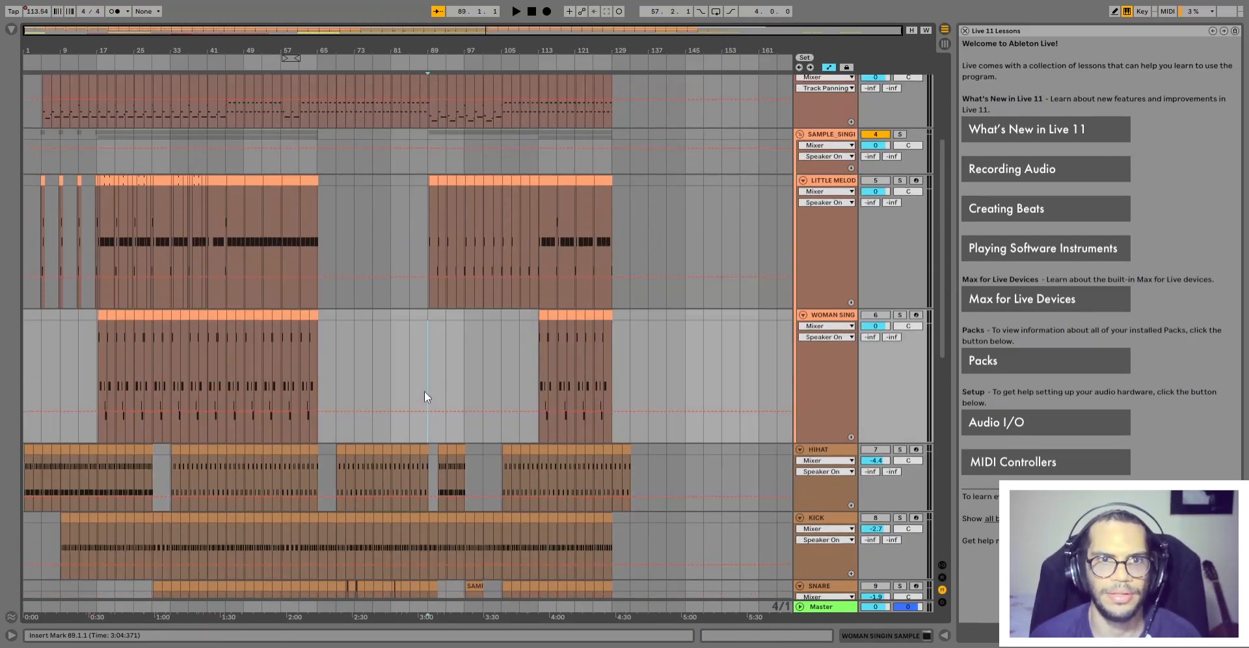
pyautogui.press('+')
pyautogui.scroll(7, 424, 396)
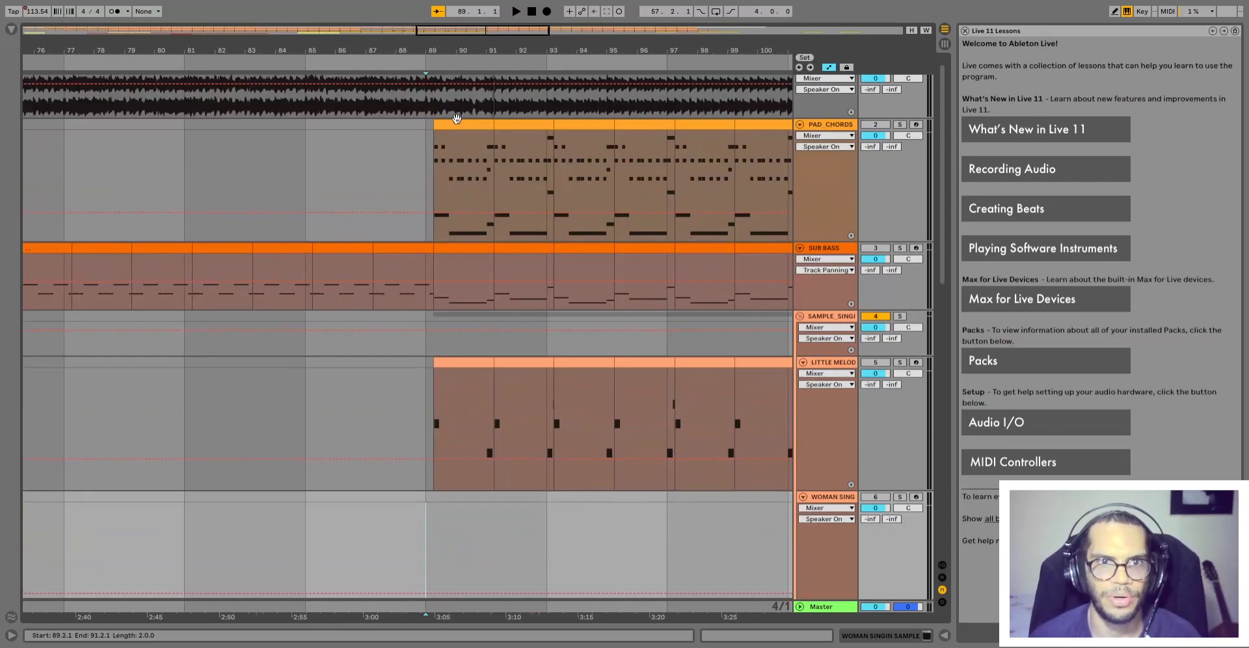
pyautogui.scroll(-15, 468, 338)
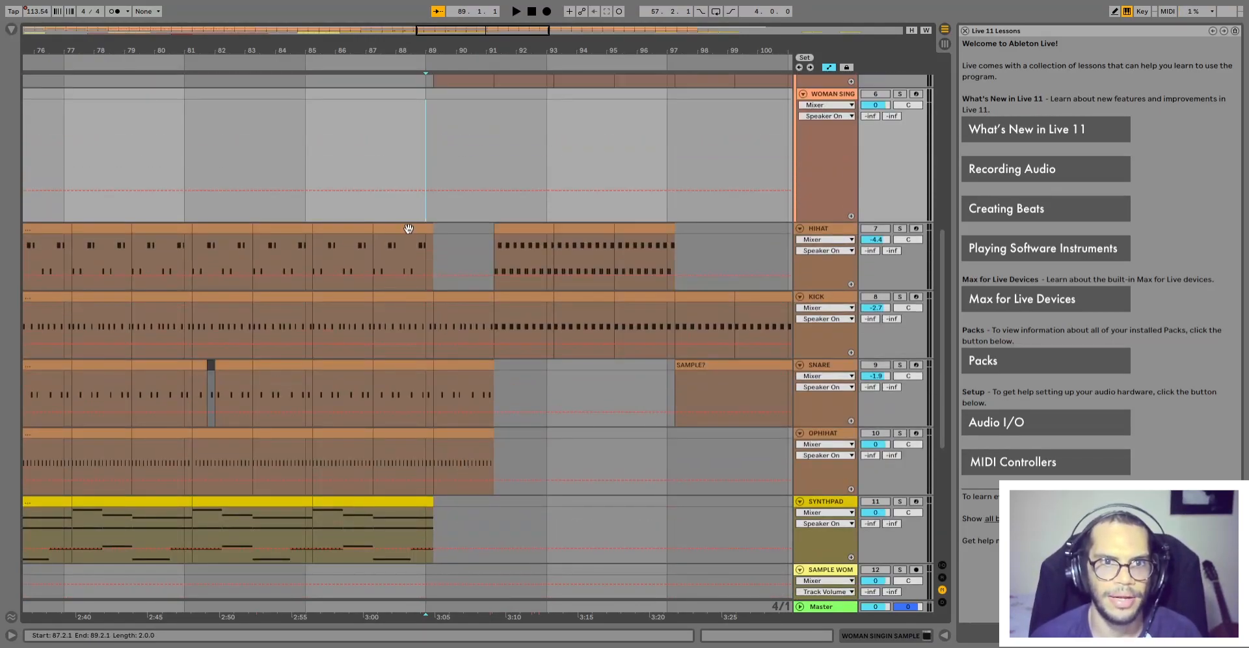
# Compare the drums around 89.2 by selecting the HIHAT, SNARE and OPHIHAT clips, and place the insert marker on KICK at 93.1
pyautogui.click(408, 228)
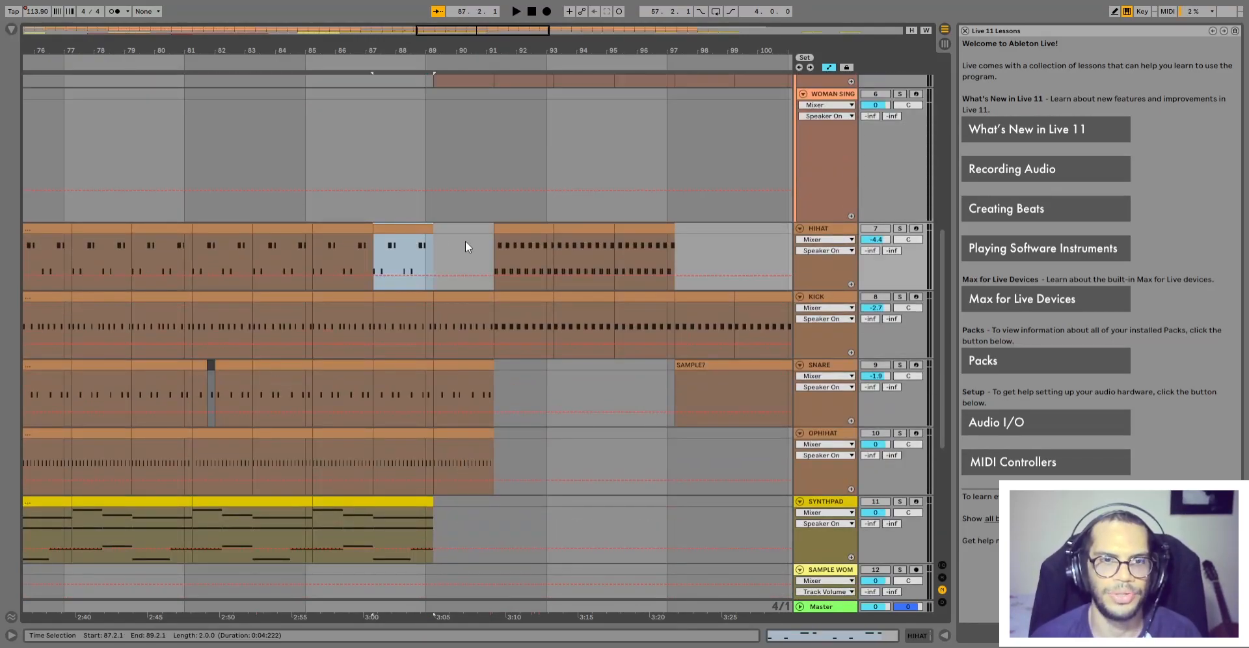
pyautogui.click(474, 364)
pyautogui.click(482, 442)
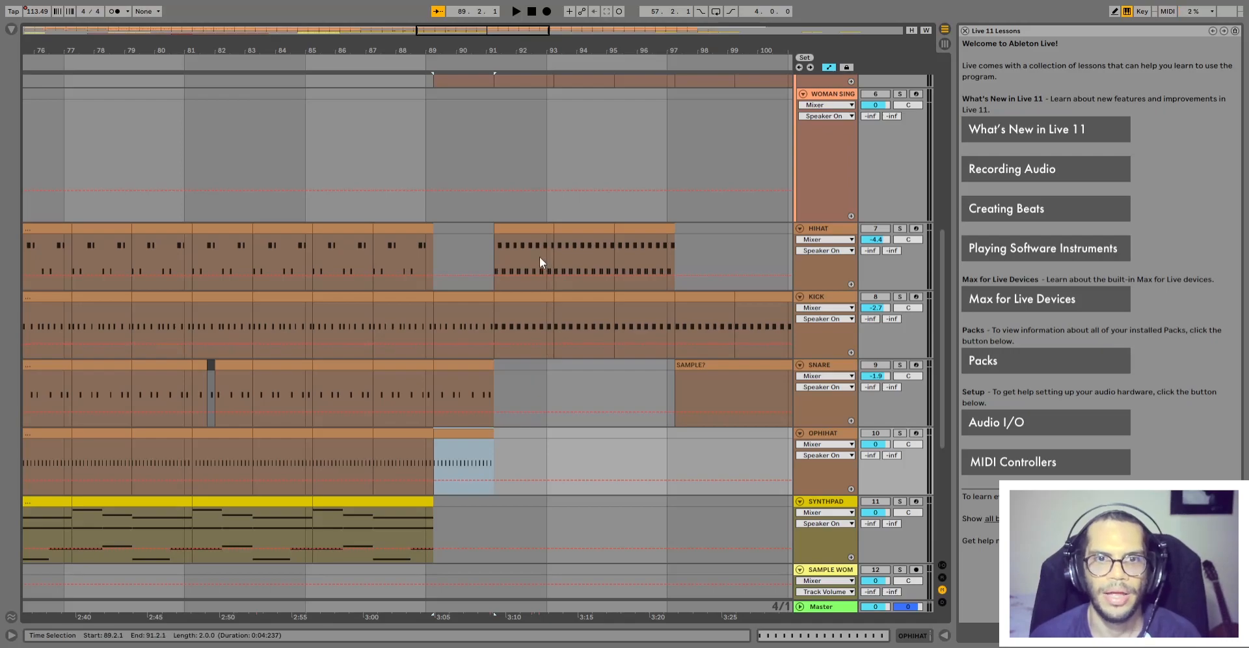
pyautogui.click(645, 297)
pyautogui.click(546, 328)
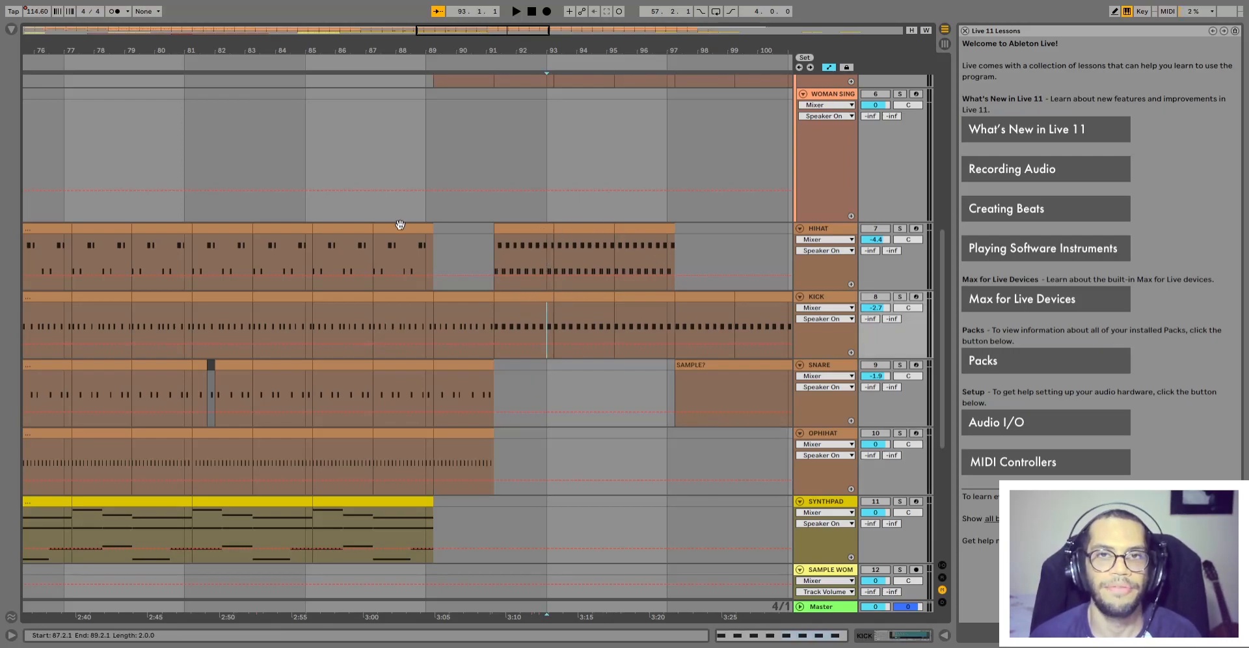
# Audition the section around bar 95 and select the HIHAT clip from 95.2 to 97.2
pyautogui.click(400, 224)
pyautogui.press('space')
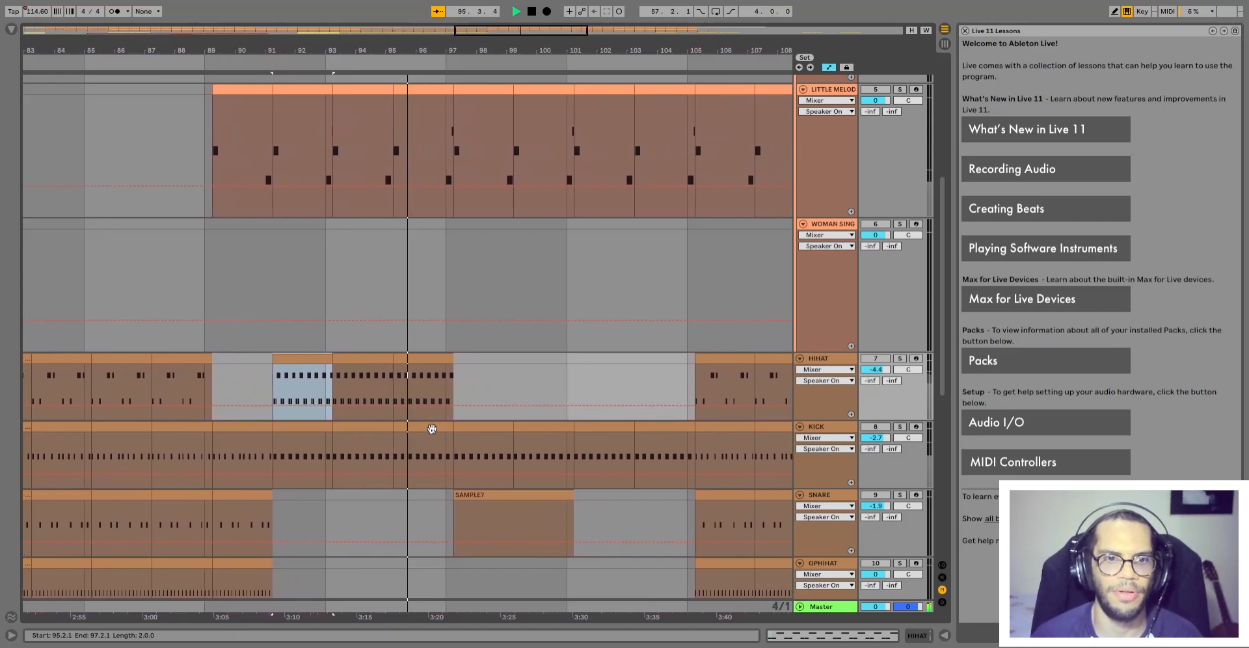
pyautogui.click(391, 357)
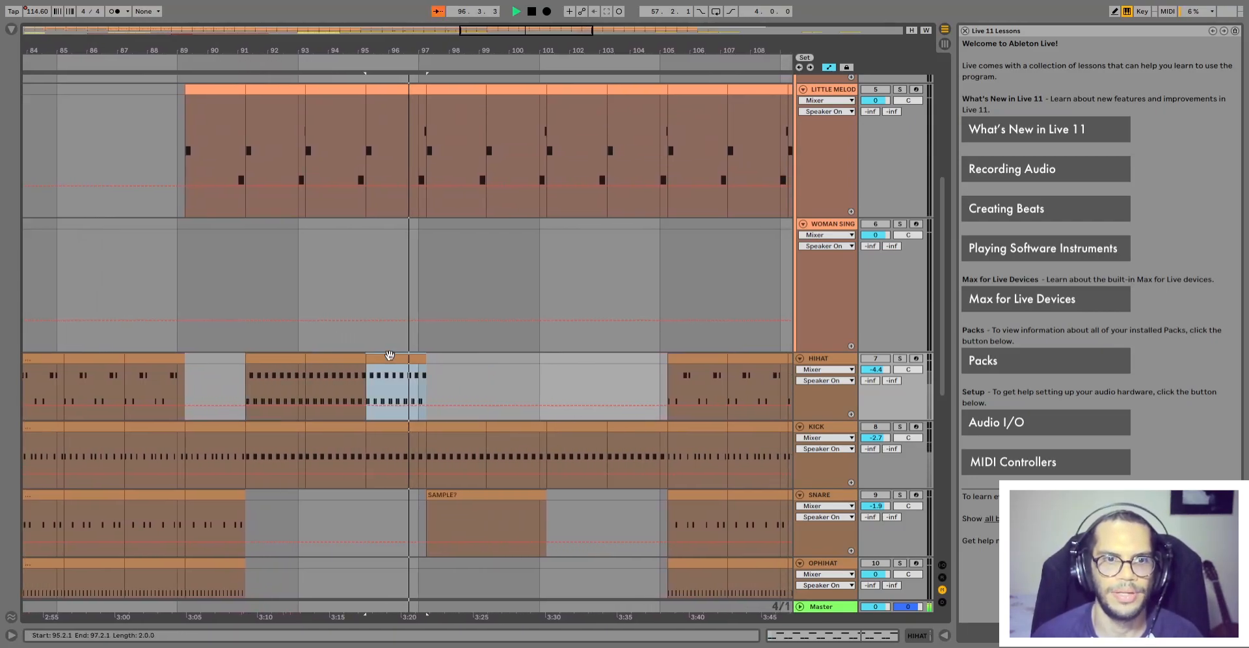
pyautogui.scroll(5, 476, 459)
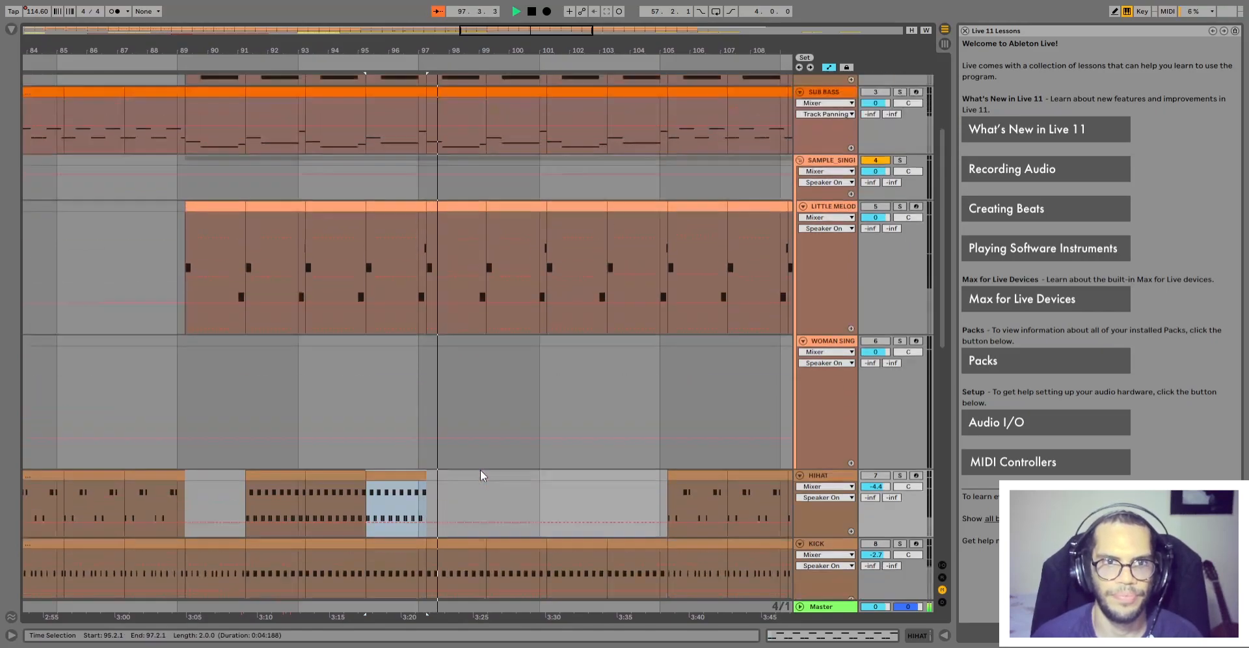
pyautogui.scroll(-5, 448, 400)
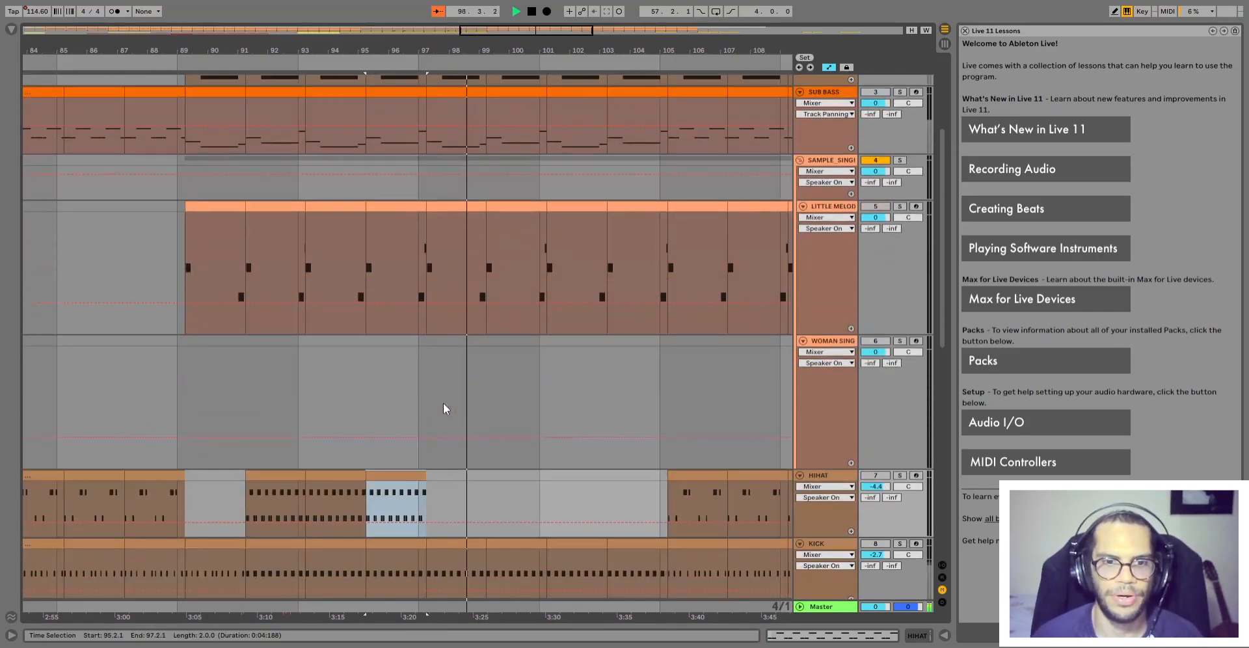
# Inspect the drum tracks after bar 97 and select the SAMPLE? clip on the SNARE track from 97.2 to 101.2
pyautogui.scroll(-1, 464, 460)
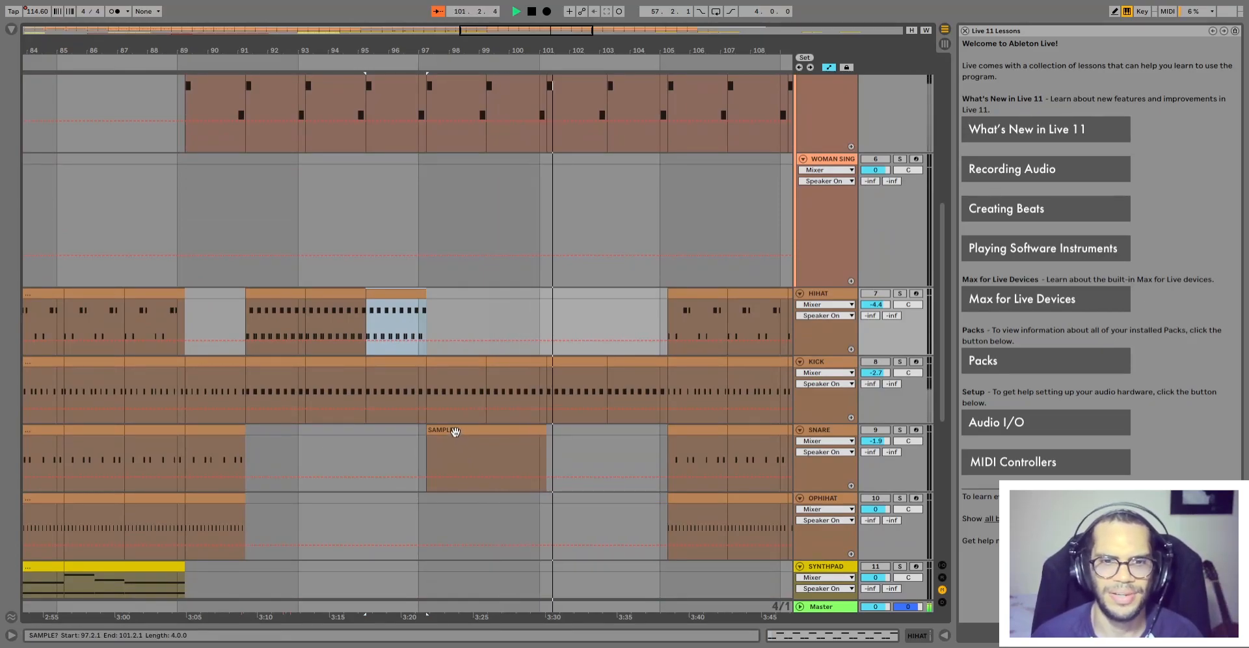
pyautogui.scroll(-1, 455, 431)
pyautogui.click(458, 406)
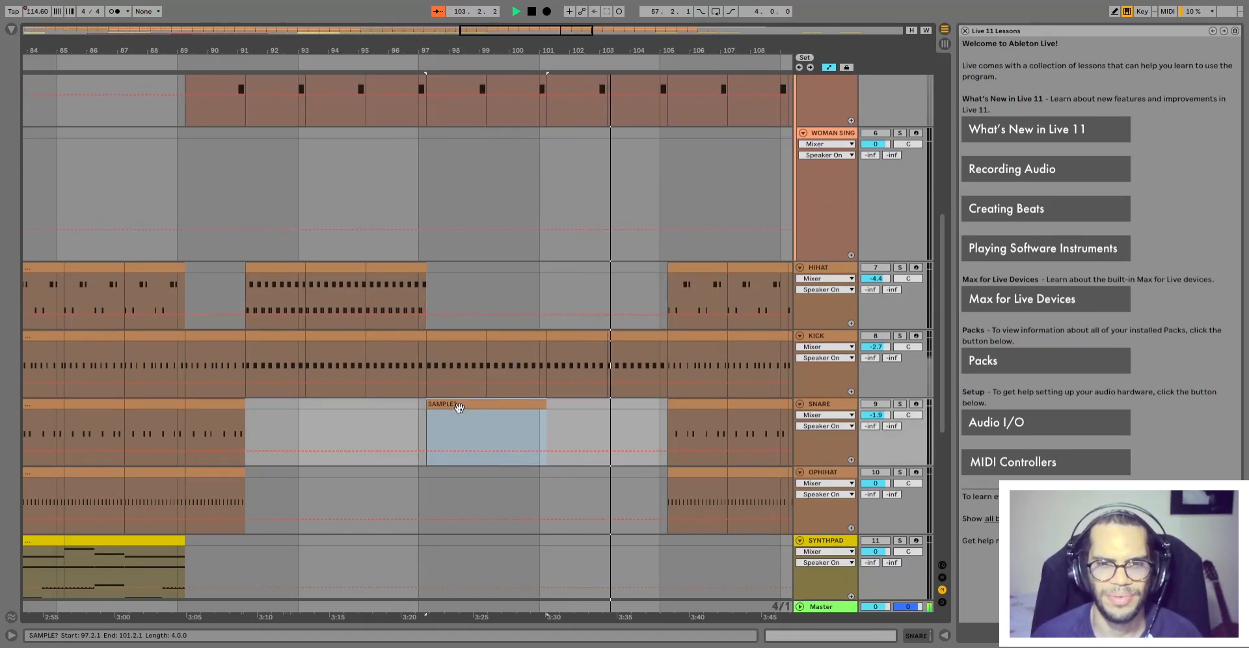
pyautogui.scroll(2, 460, 408)
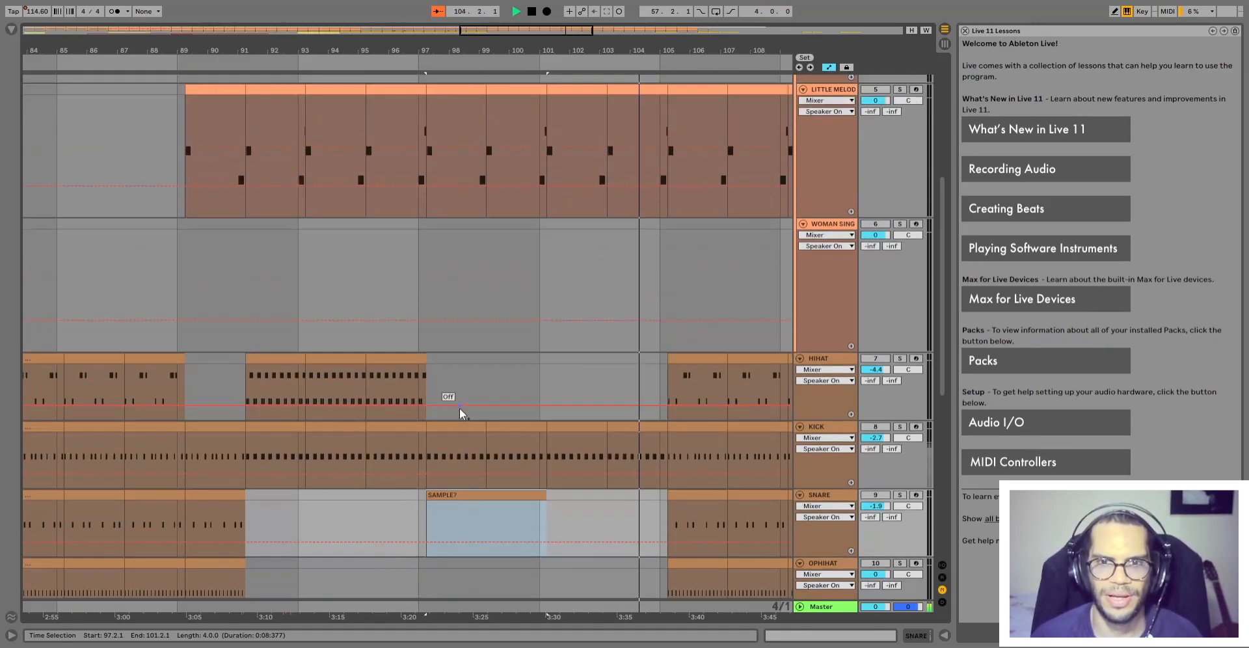
pyautogui.scroll(-1, 681, 419)
pyautogui.scroll(-1, 680, 418)
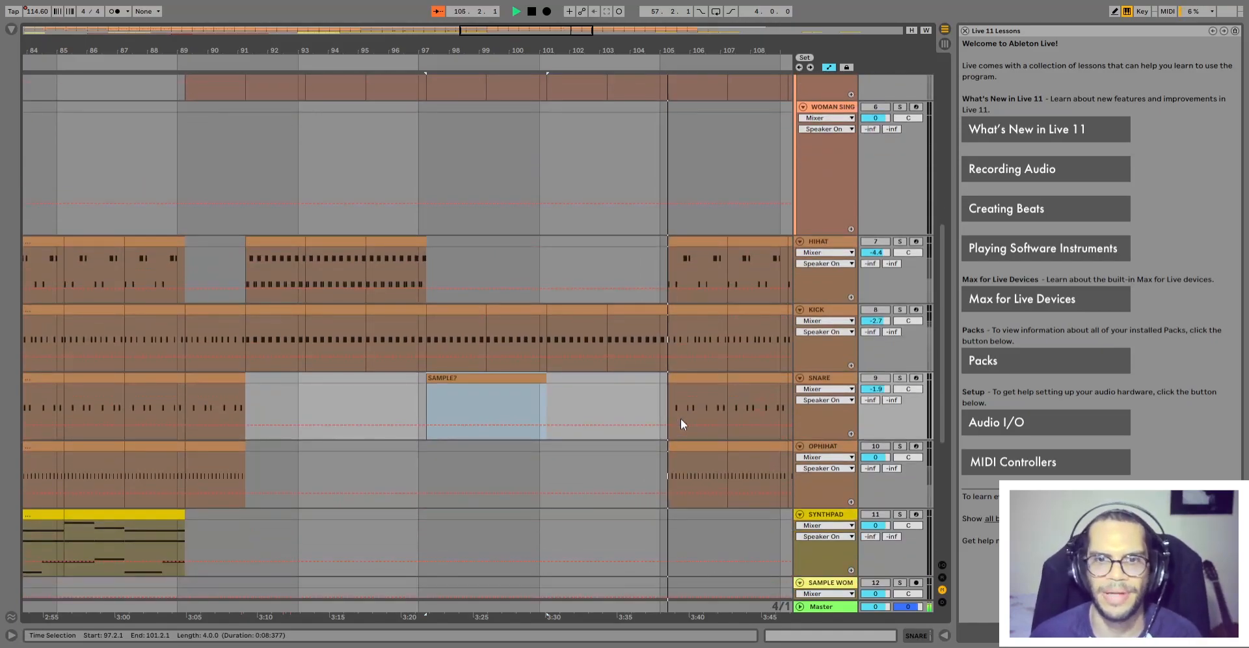
# Examine the drum re-entry by selecting the HIHAT clip and the OPHIHAT clip from 105.2 to 107.2
pyautogui.click(716, 267)
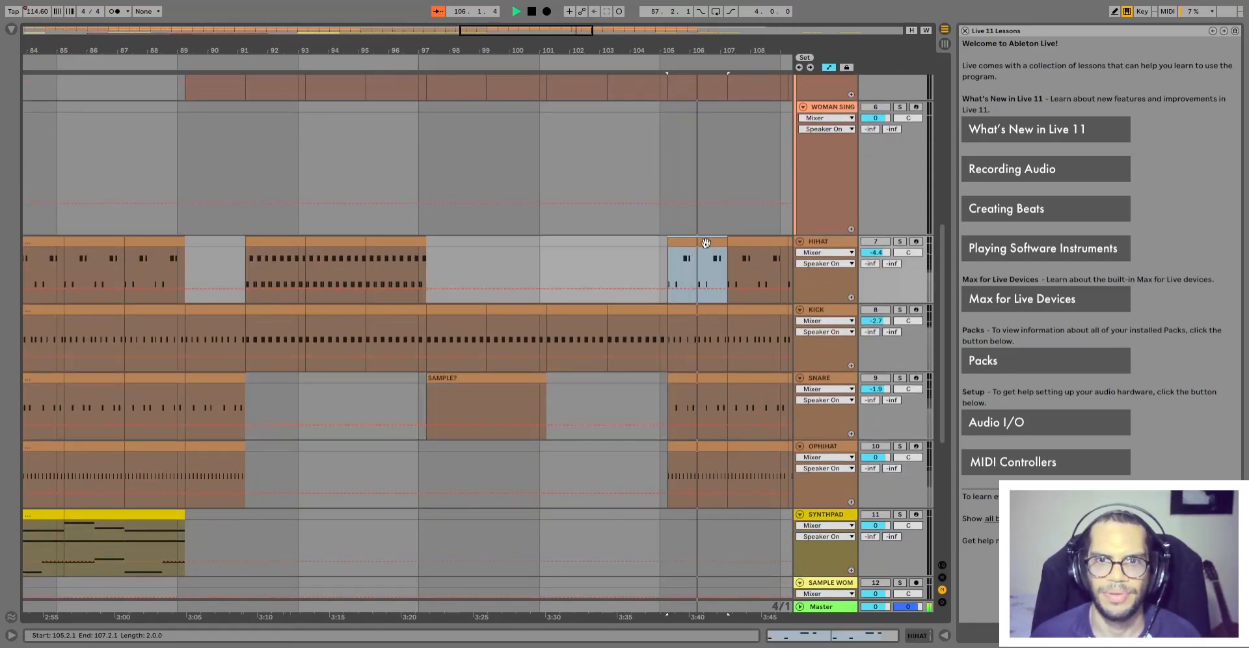
pyautogui.scroll(3, 730, 364)
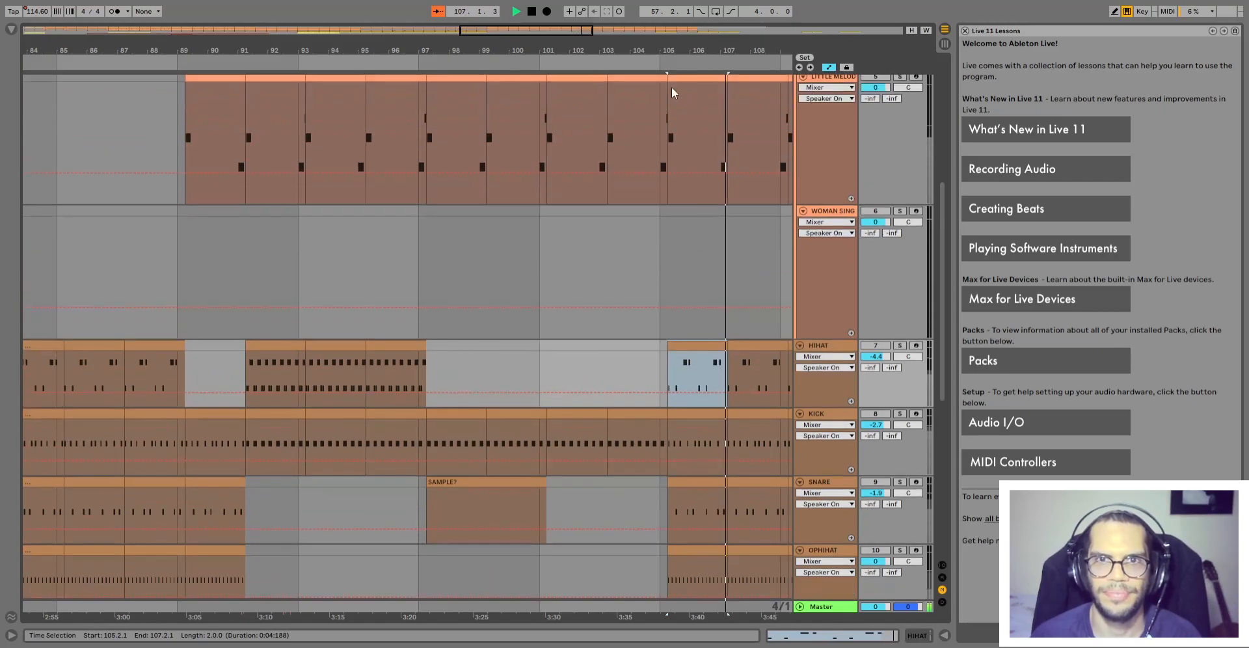
pyautogui.scroll(-1, 676, 454)
pyautogui.keyDown('ctrl'); pyautogui.scroll(-2, 676, 454); pyautogui.keyUp('ctrl')
pyautogui.click(685, 494)
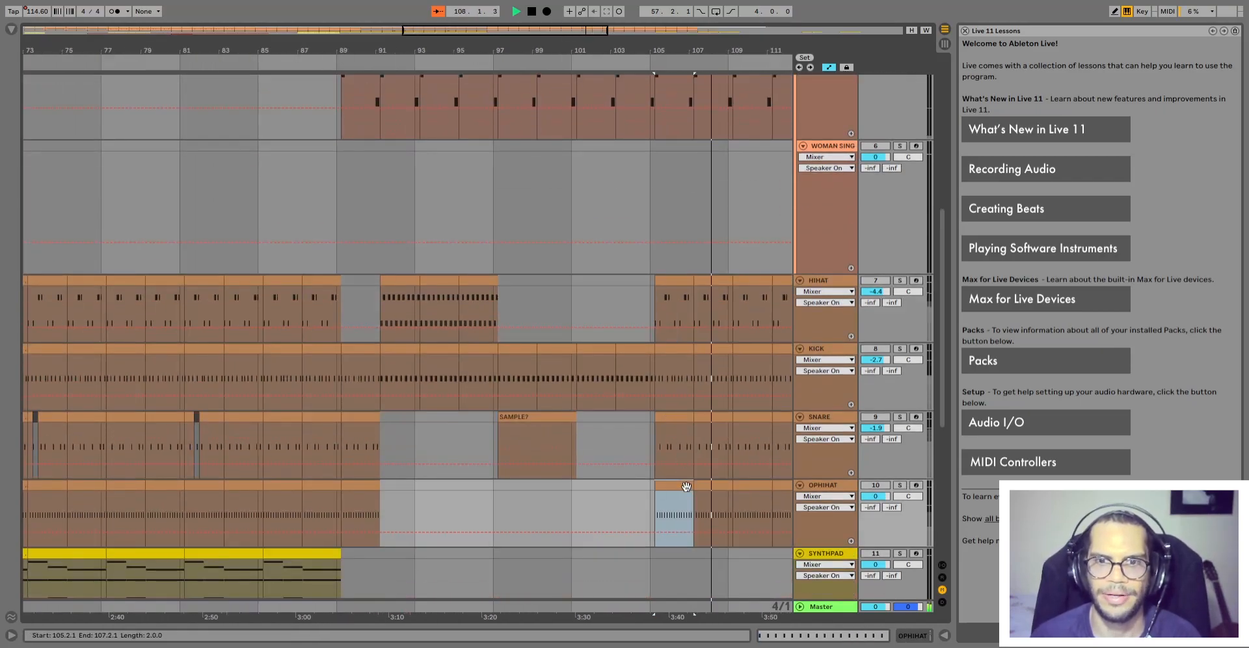
# Review the tracks leading up to bar 113 and select the woman singing clips from 113.2 to 129.2
pyautogui.moveTo(467, 29); pyautogui.dragTo(466, 13)
pyautogui.scroll(10, 496, 273)
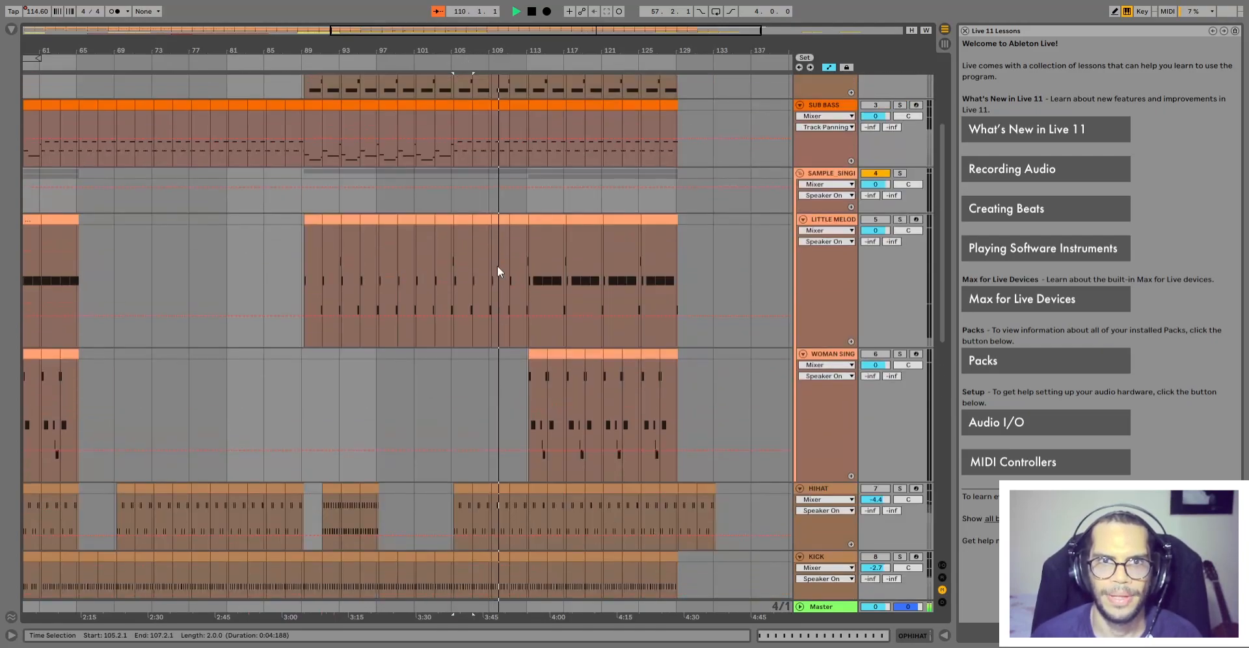
pyautogui.scroll(-8, 497, 266)
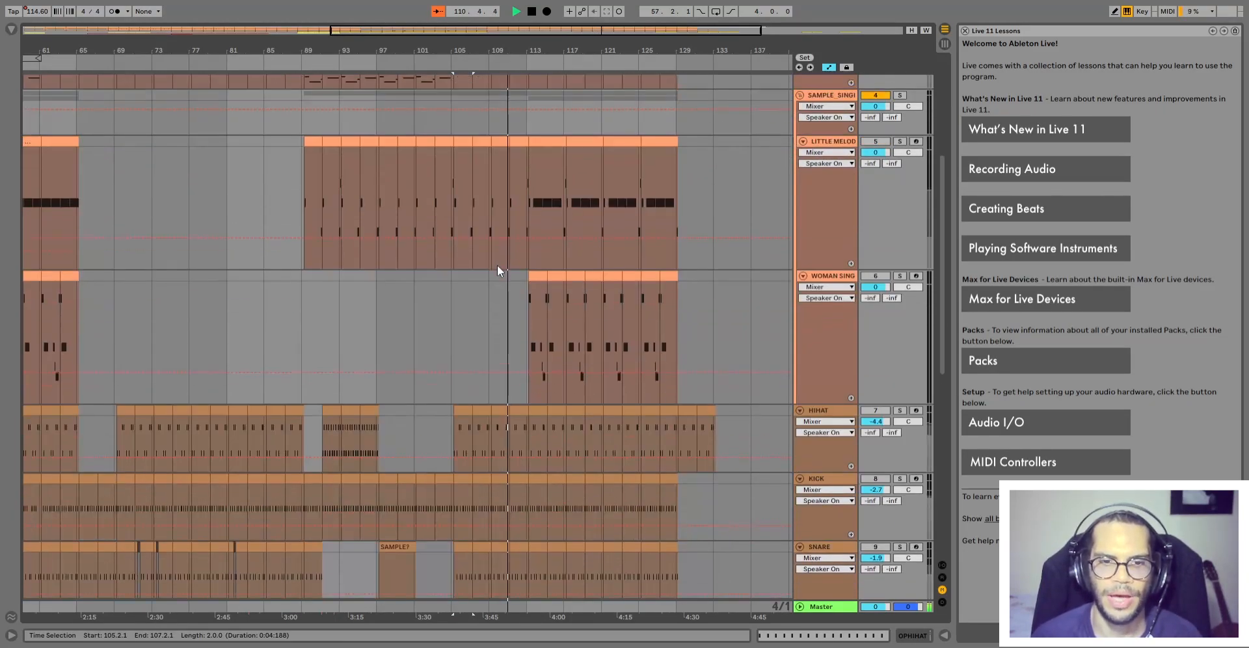
pyautogui.scroll(-5, 497, 264)
pyautogui.scroll(3, 538, 385)
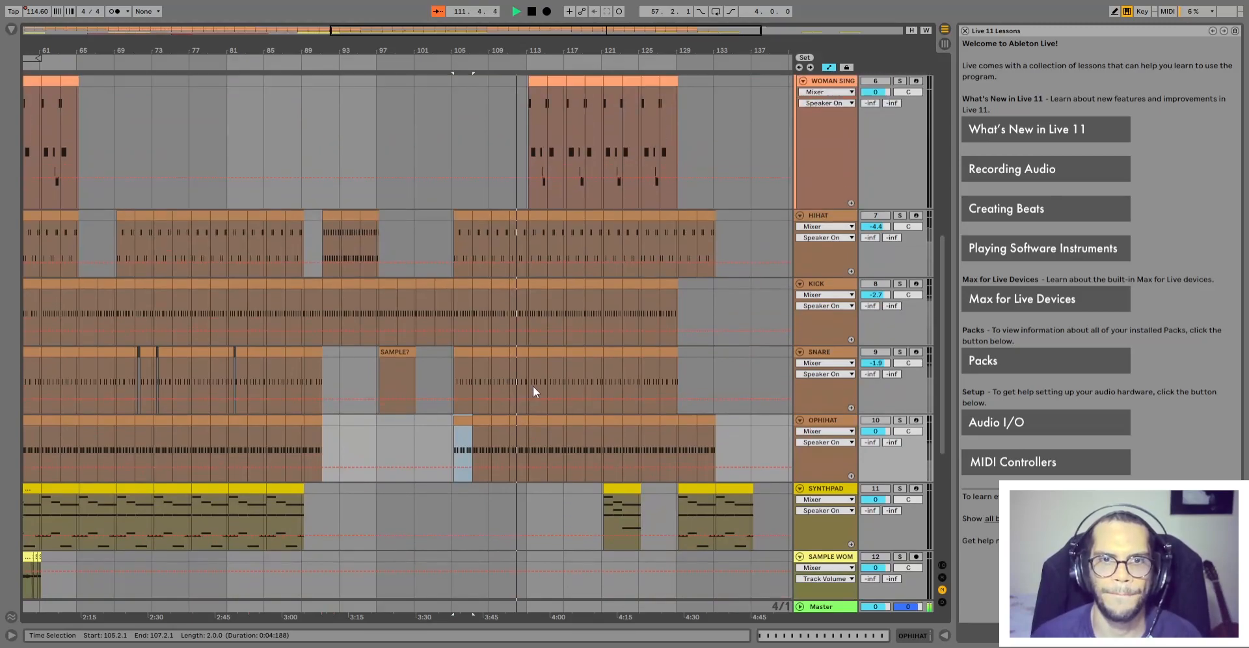
pyautogui.scroll(2, 543, 415)
pyautogui.click(538, 198)
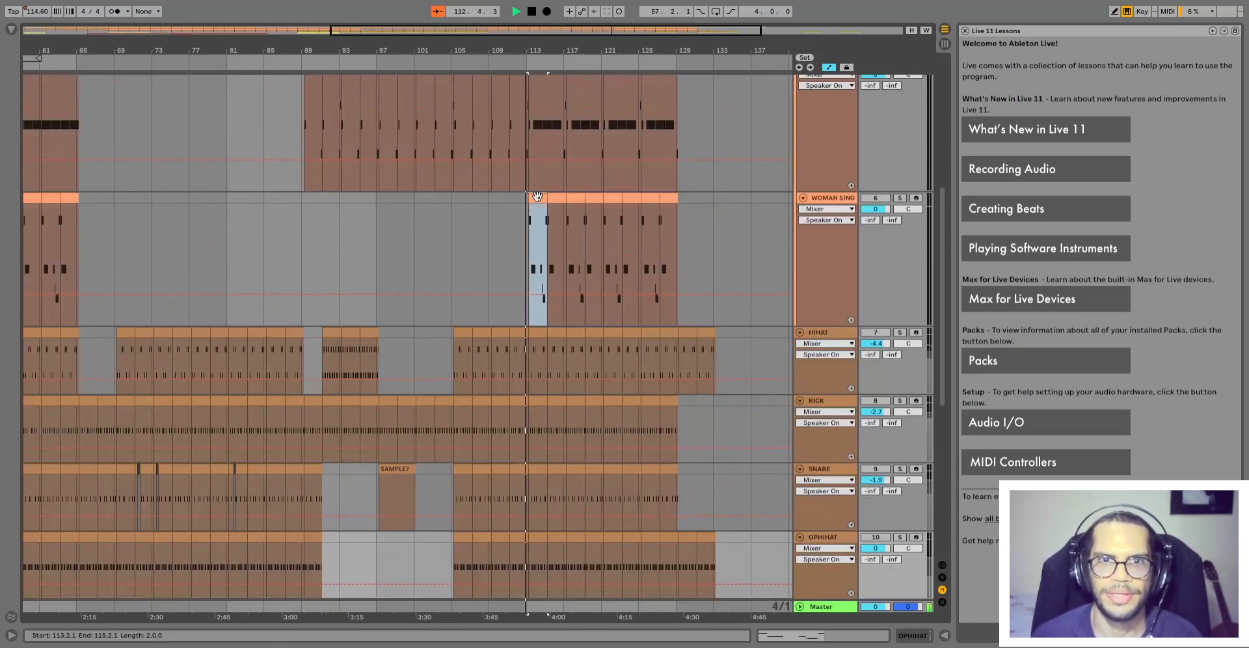
pyautogui.keyDown('shift'); pyautogui.click(644, 211); pyautogui.keyUp('shift')
# Compare the drum and pad tracks beneath the vocal section and select the SYNTHPAD clip from 121.2 to 125.2
pyautogui.scroll(-2, 634, 349)
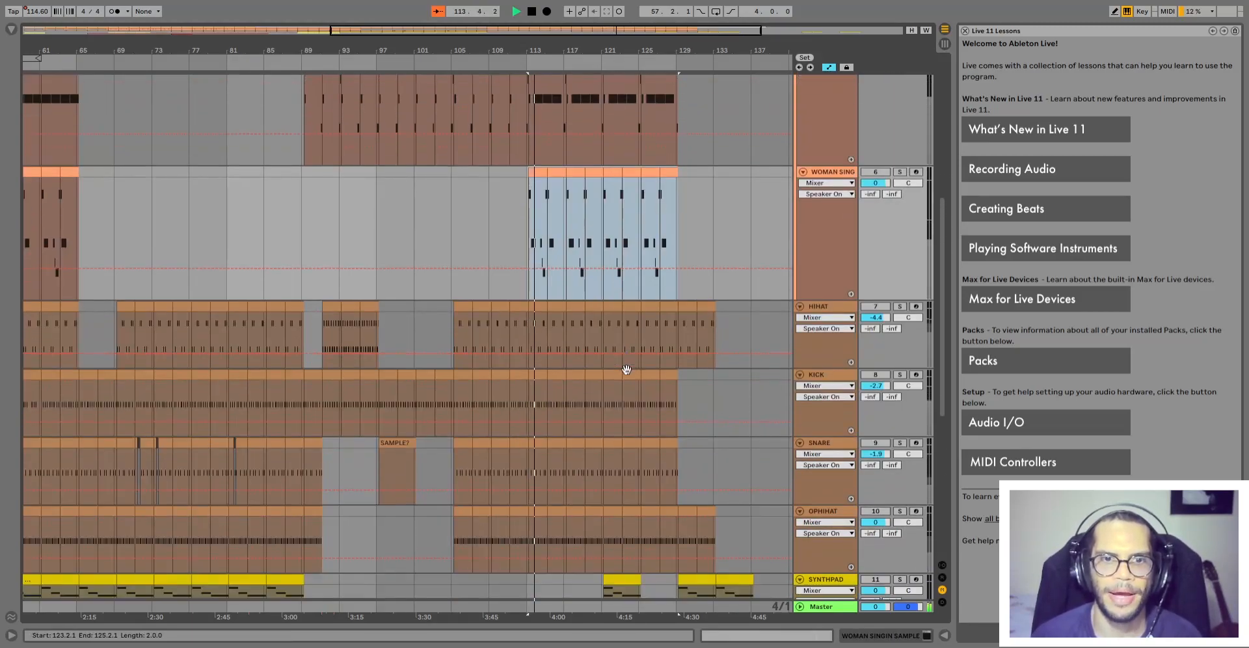
pyautogui.scroll(-2, 623, 369)
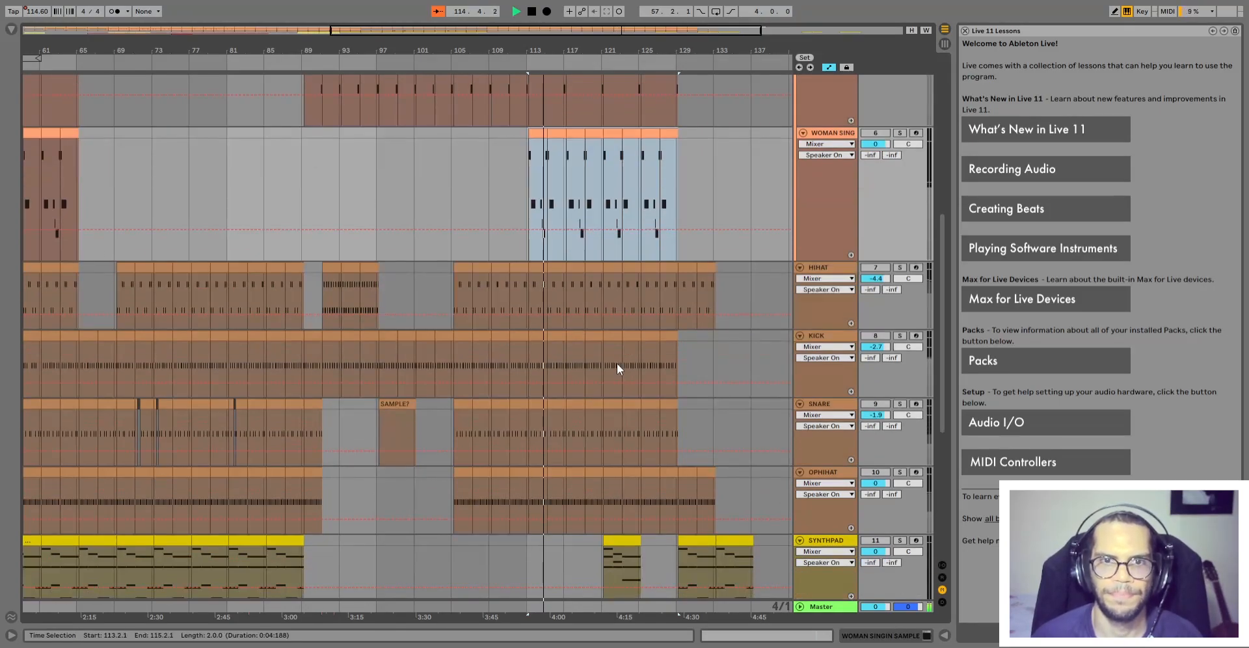
pyautogui.scroll(-2, 615, 361)
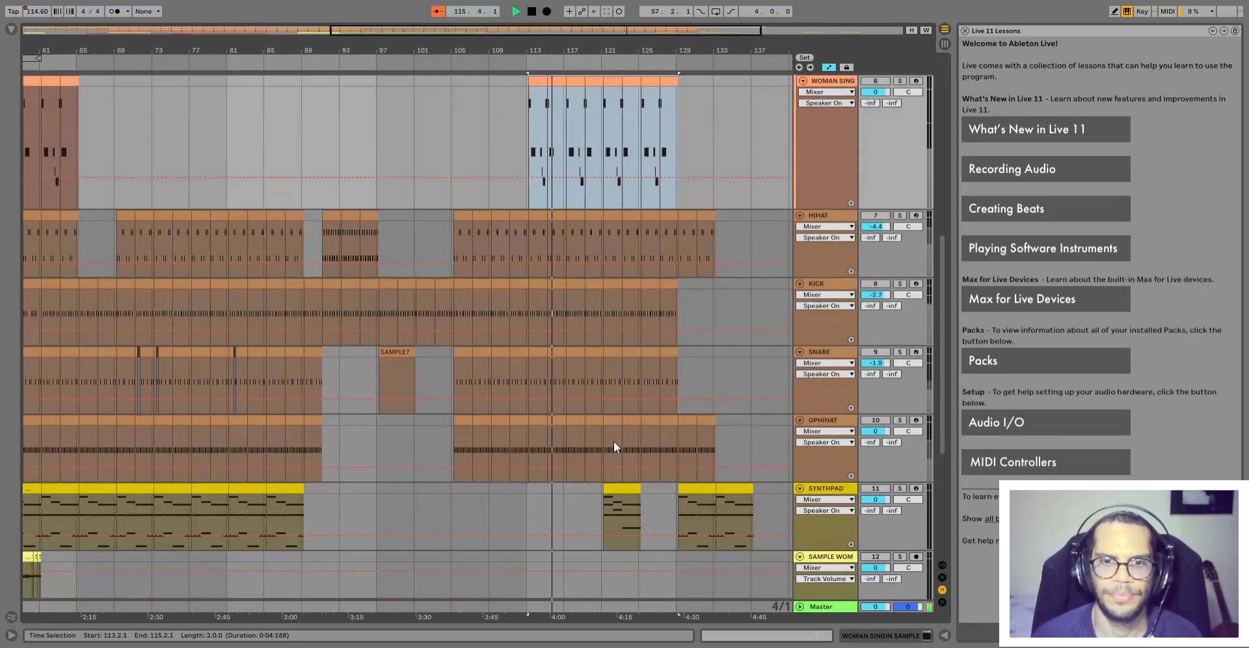
pyautogui.scroll(5, 610, 442)
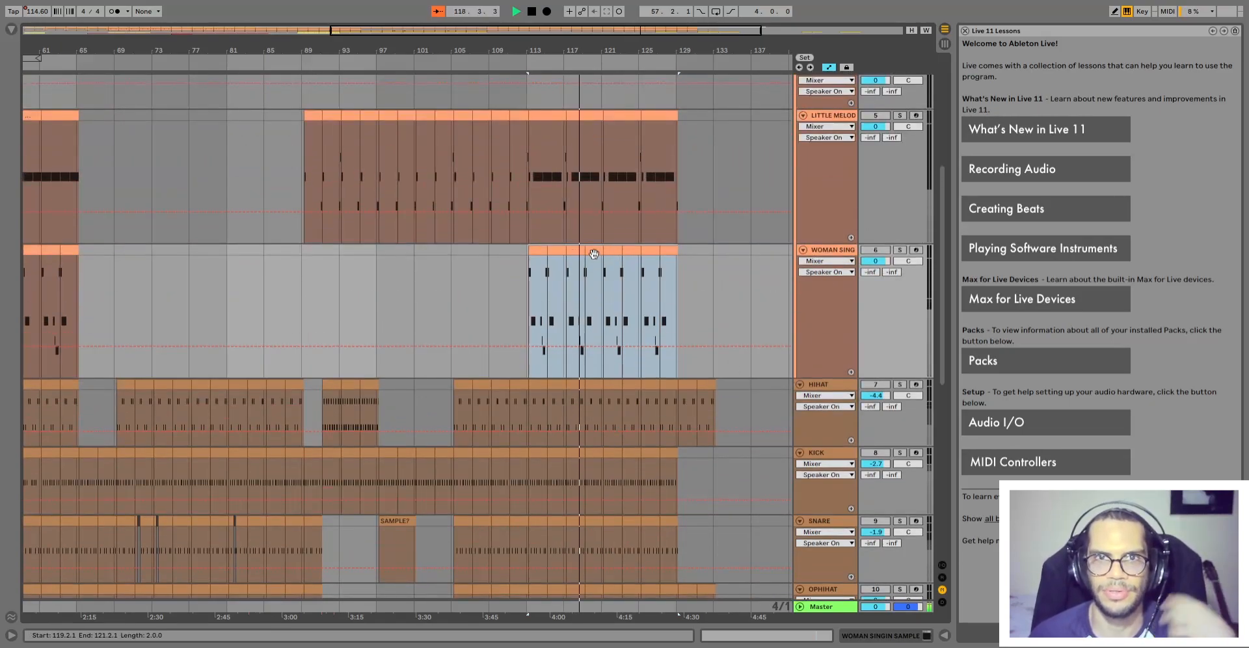
pyautogui.scroll(-6, 620, 505)
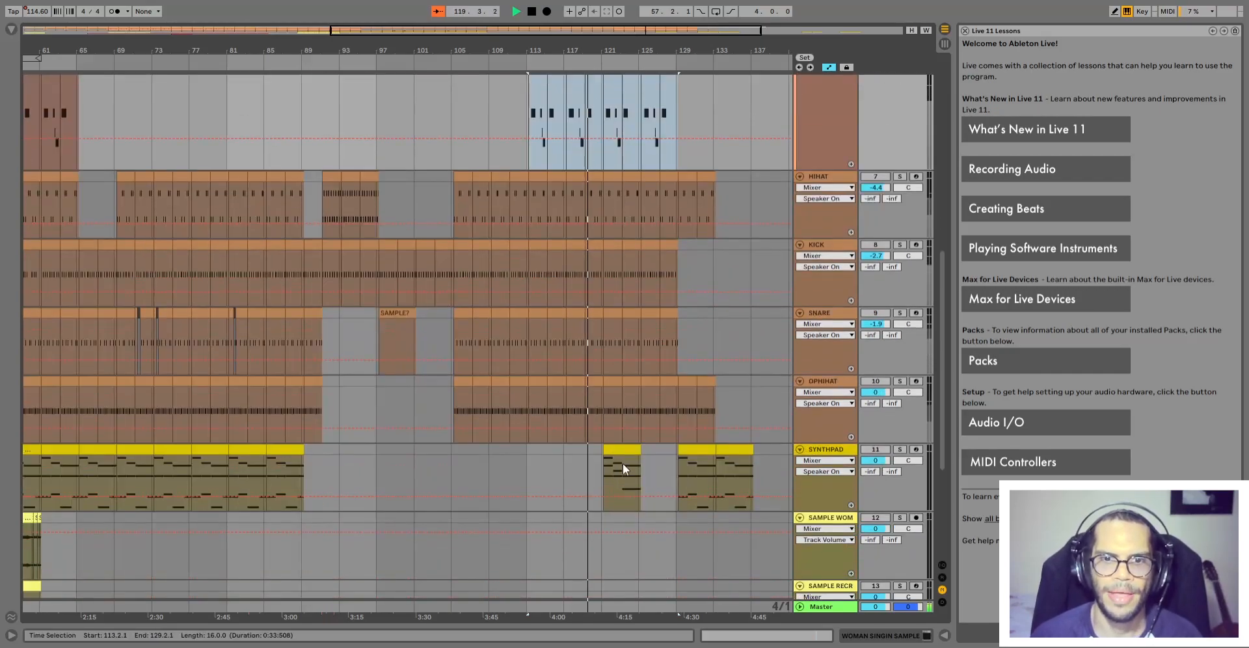
pyautogui.click(622, 449)
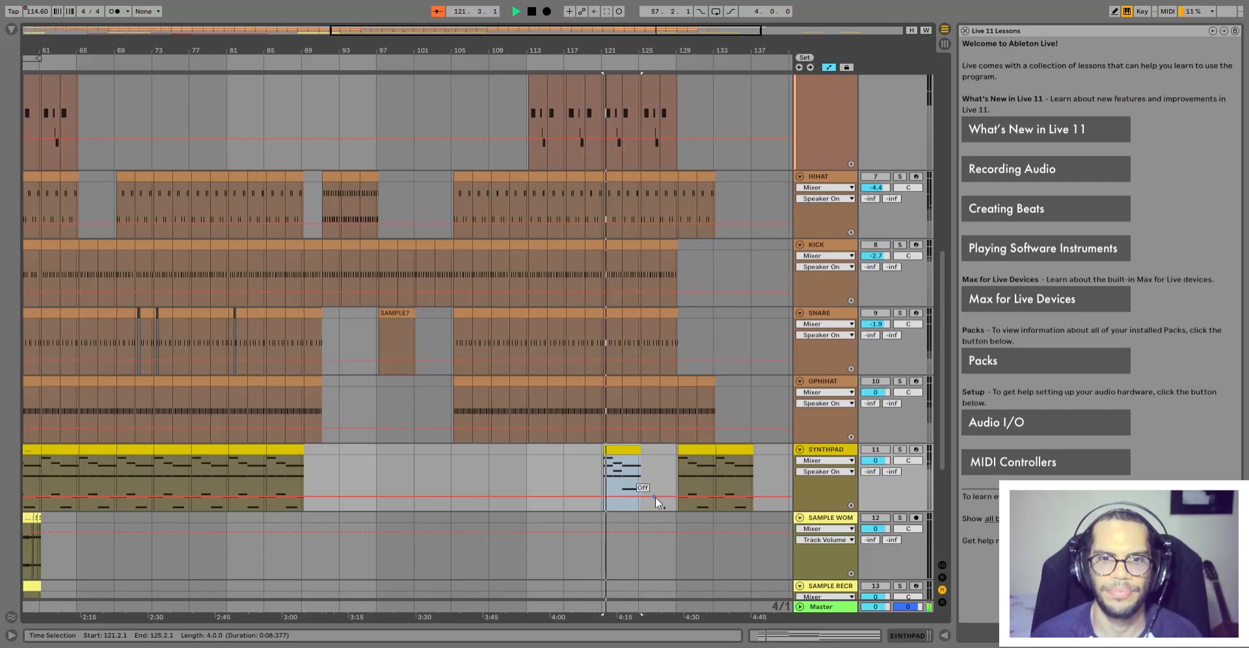
# Examine the layers playing around bar 123 and select the empty SYNTHPAD range from 125.1 to 129.1
pyautogui.scroll(4, 629, 478)
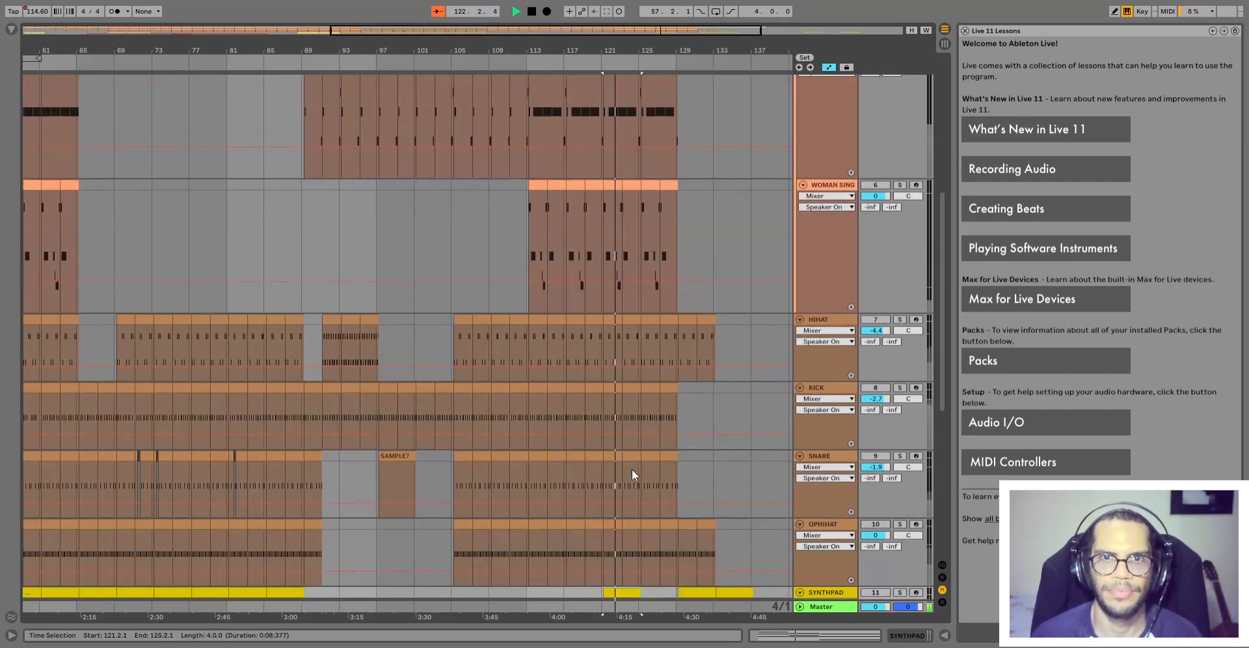
pyautogui.scroll(6, 631, 469)
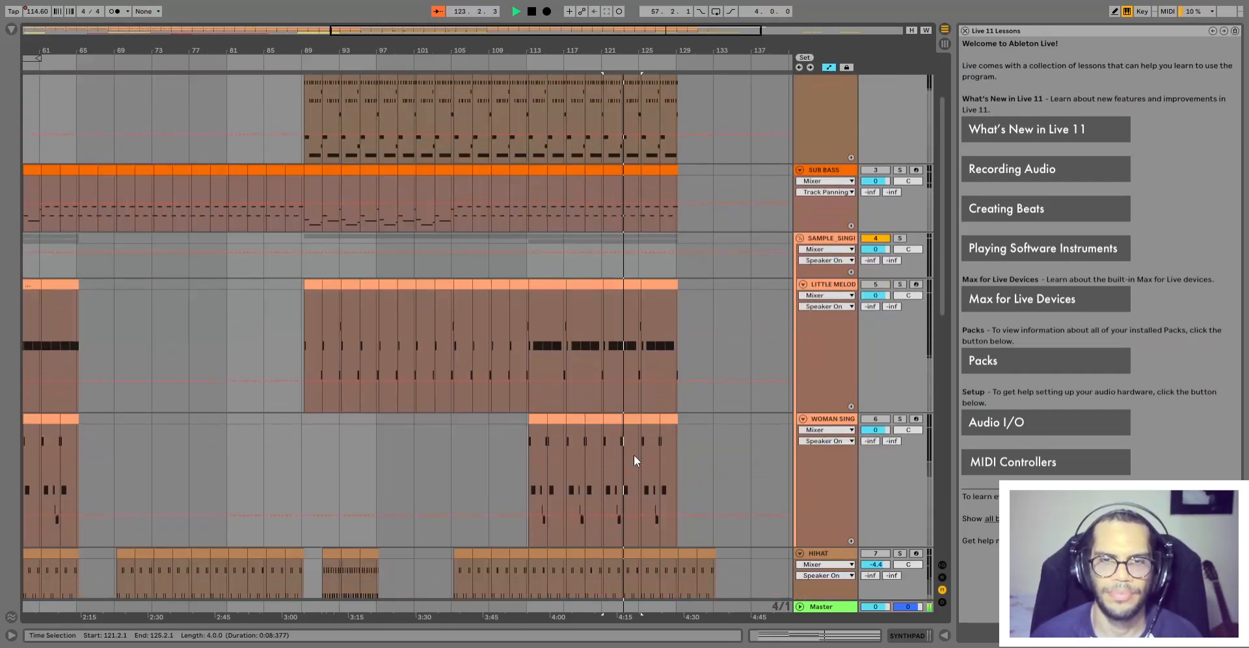
pyautogui.scroll(-12, 633, 455)
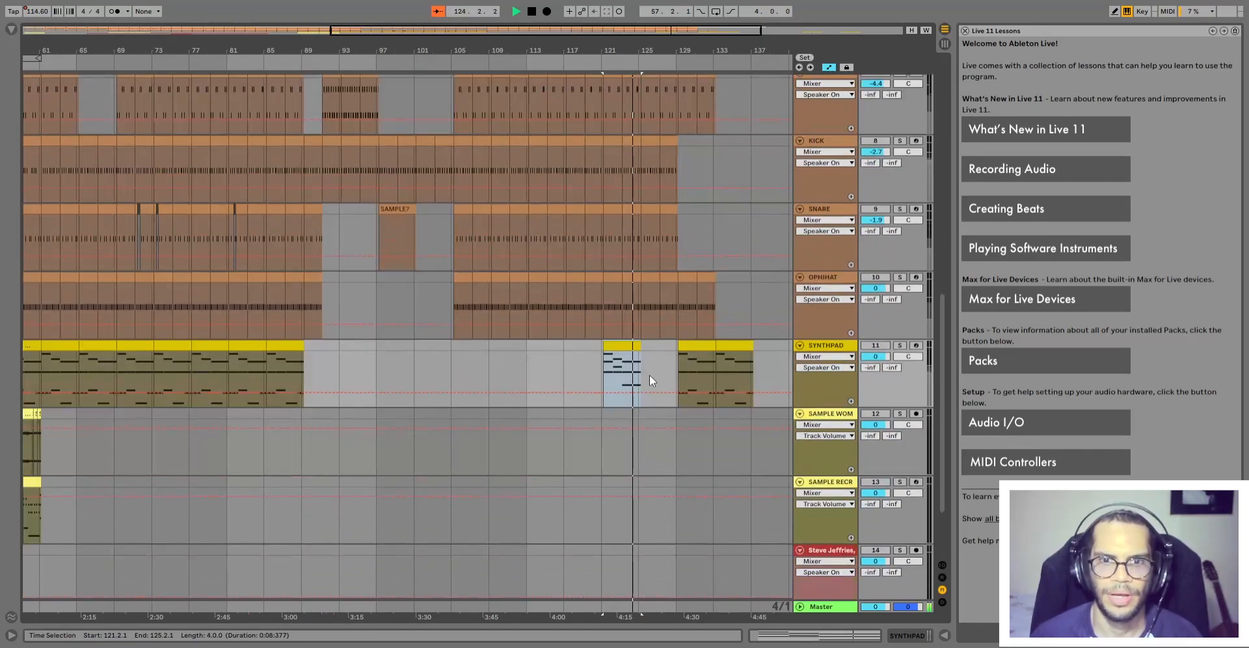
pyautogui.moveTo(640, 367); pyautogui.dragTo(677, 371)
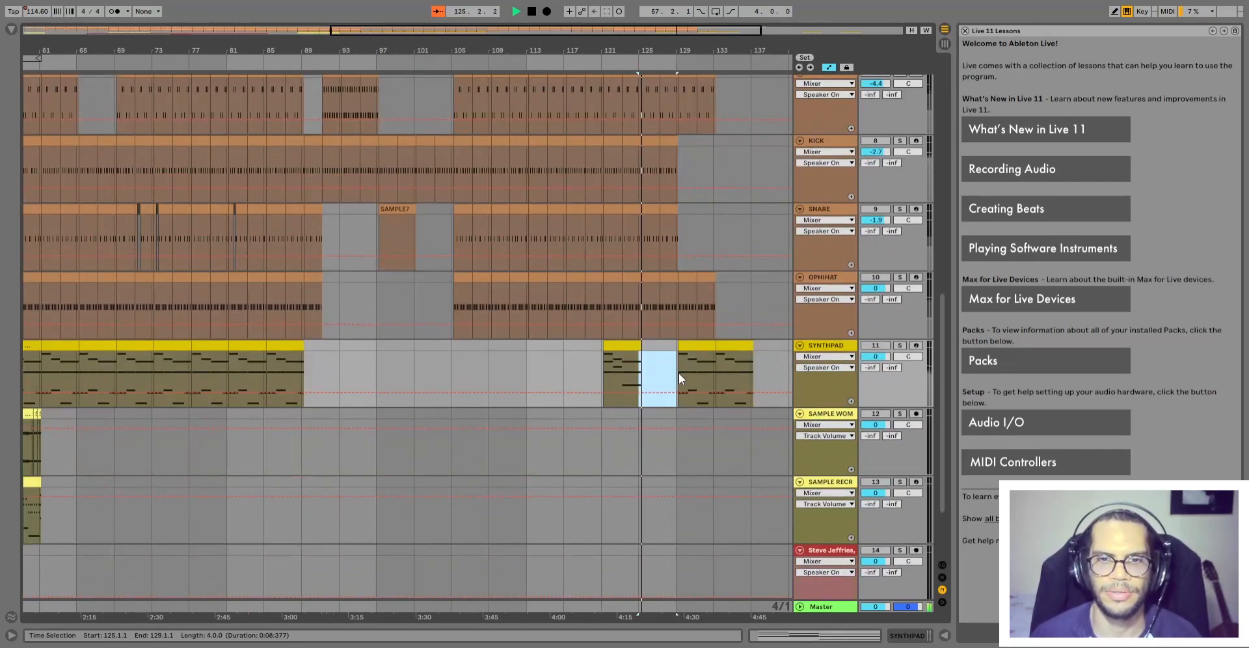
# Select the two closing SYNTHPAD clips from 129.2 to 137.2
pyautogui.click(677, 350)
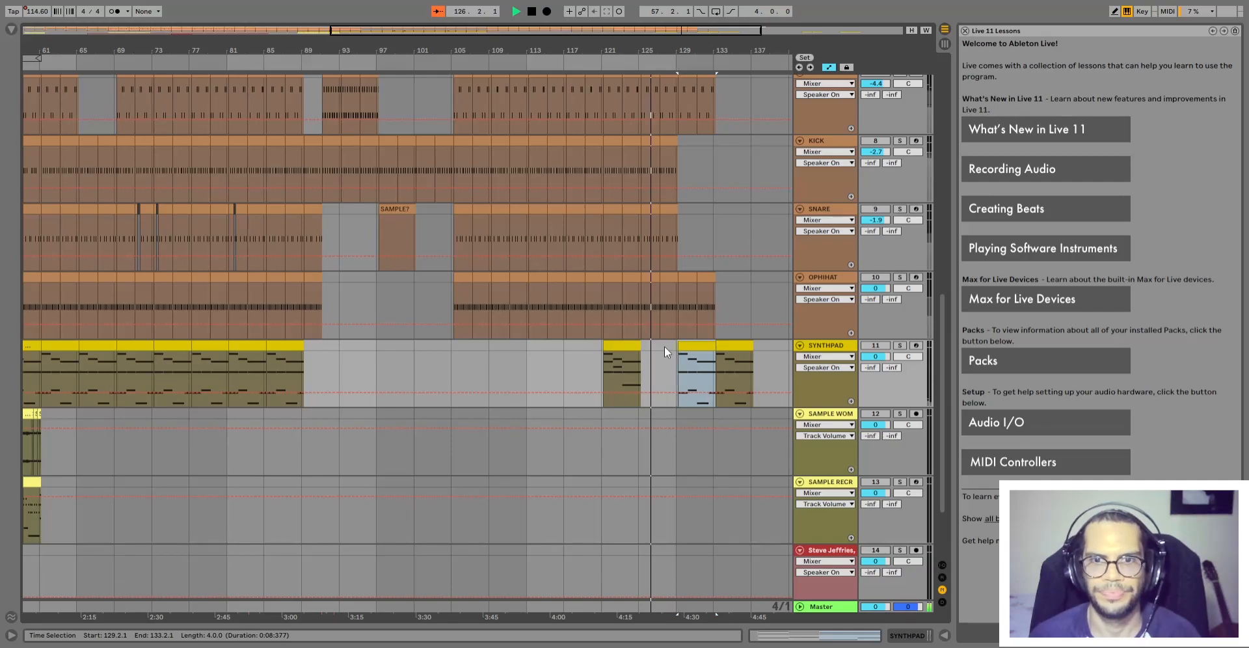
pyautogui.hotkey('ctrl', 'z')
pyautogui.click(691, 345)
pyautogui.keyDown('shift'); pyautogui.click(722, 345); pyautogui.keyUp('shift')
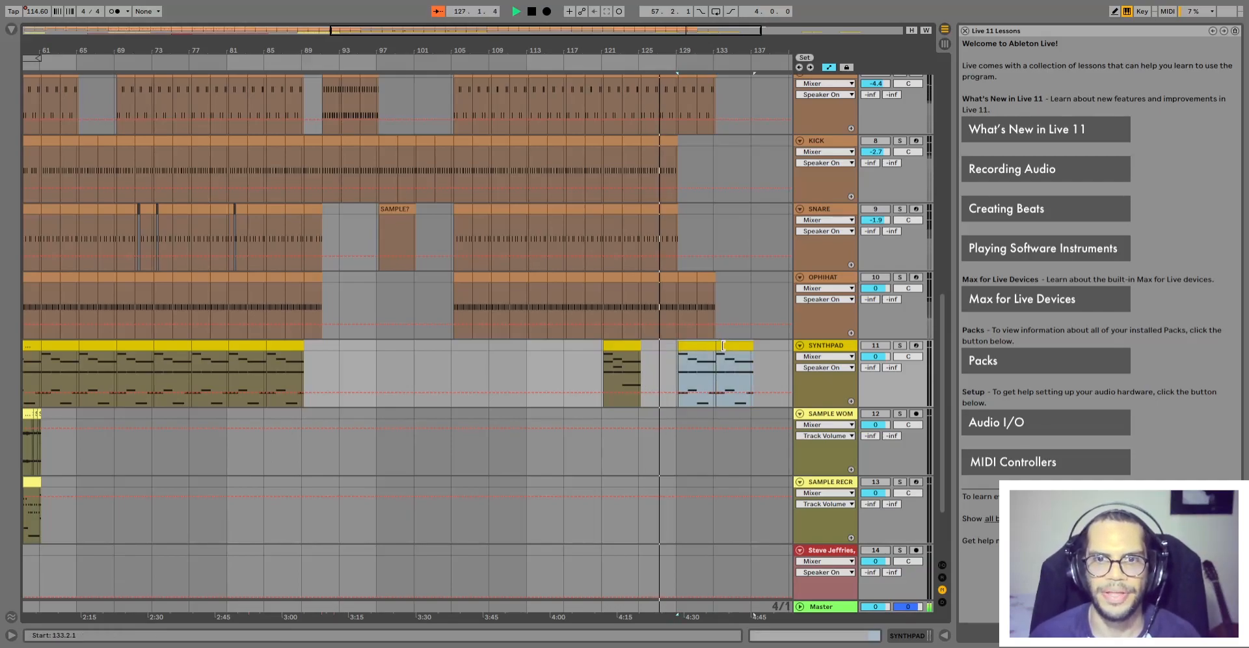
# Select the OPHIHAT clips from 129.2 to 133.2 and extend the selection across the drum tracks up to HIHAT
pyautogui.scroll(3, 723, 352)
pyautogui.scroll(4, 723, 351)
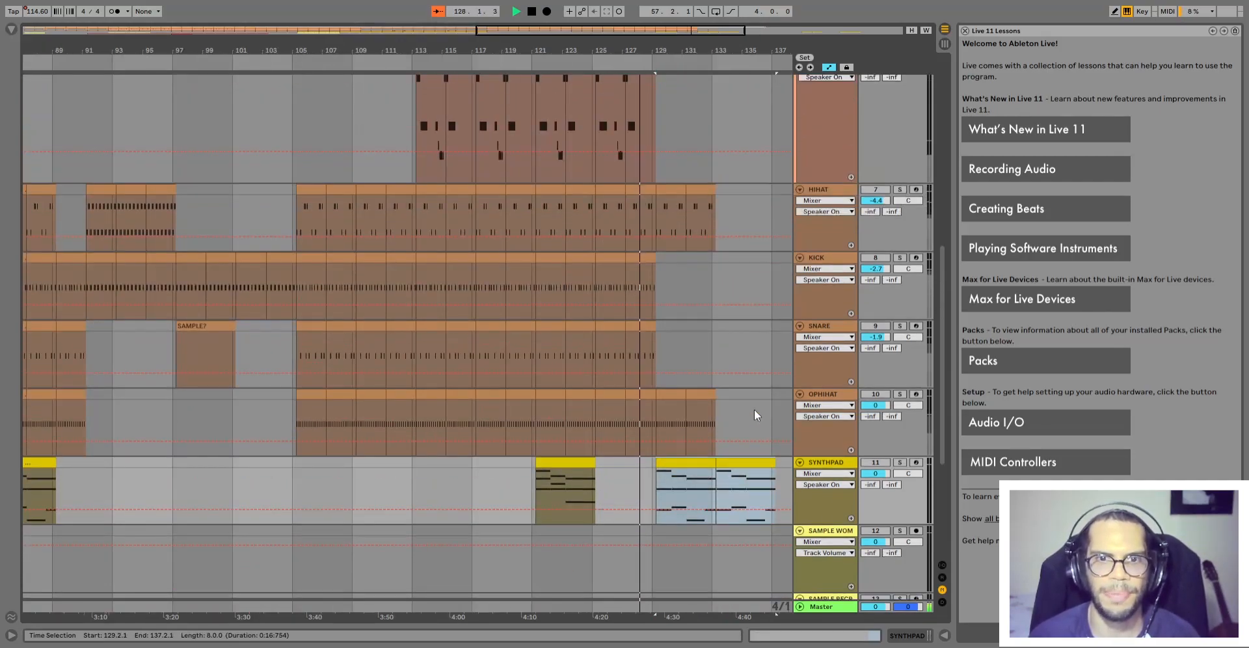
pyautogui.scroll(3, 751, 416)
pyautogui.scroll(2, 690, 439)
pyautogui.scroll(-3, 687, 445)
pyautogui.click(673, 483)
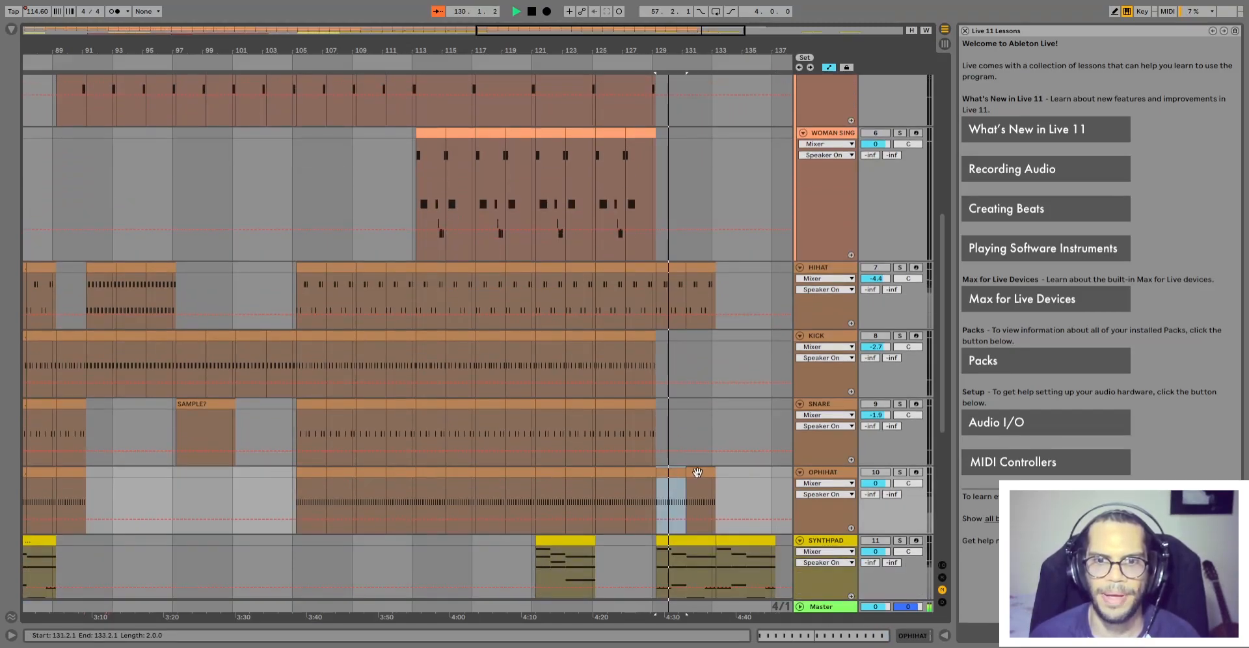
pyautogui.keyDown('shift'); pyautogui.click(694, 471); pyautogui.keyUp('shift')
pyautogui.scroll(2, 701, 475)
pyautogui.keyDown('shift'); pyautogui.click(701, 334); pyautogui.keyUp('shift')
# Inspect where the melodic tracks end around bar 129 and select the final SYNTHPAD clip from 133.2 to 137.2
pyautogui.scroll(5, 702, 330)
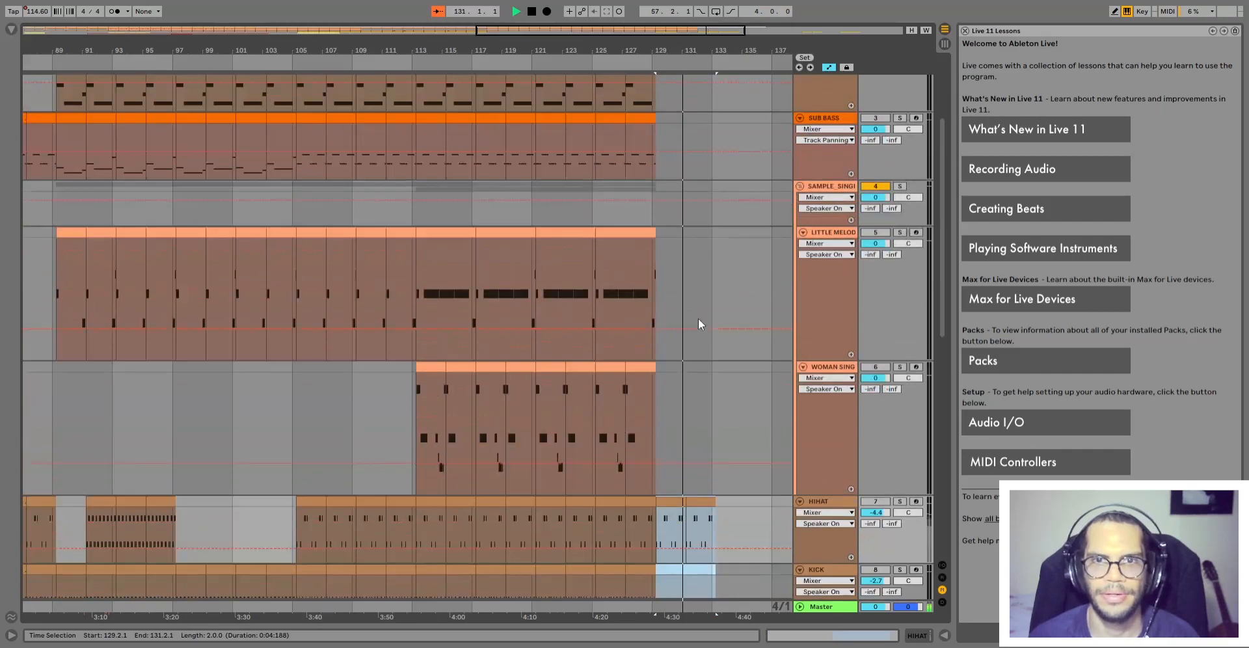
pyautogui.scroll(5, 669, 176)
pyautogui.scroll(-2, 605, 307)
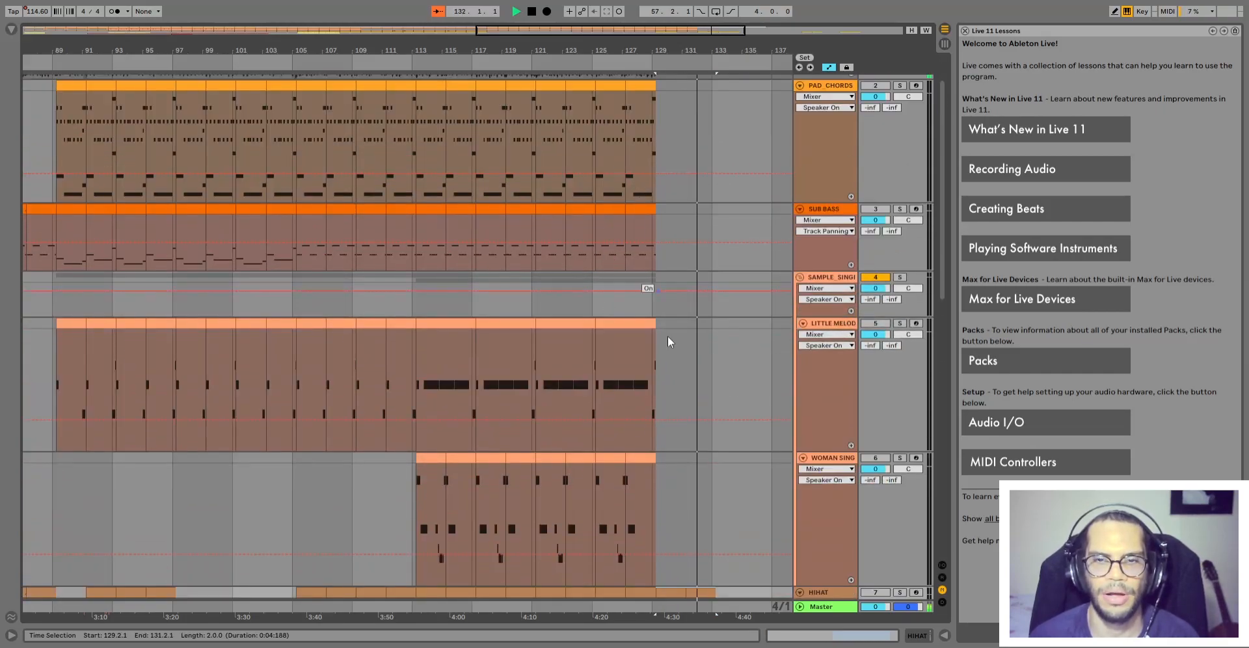
pyautogui.scroll(-10, 676, 378)
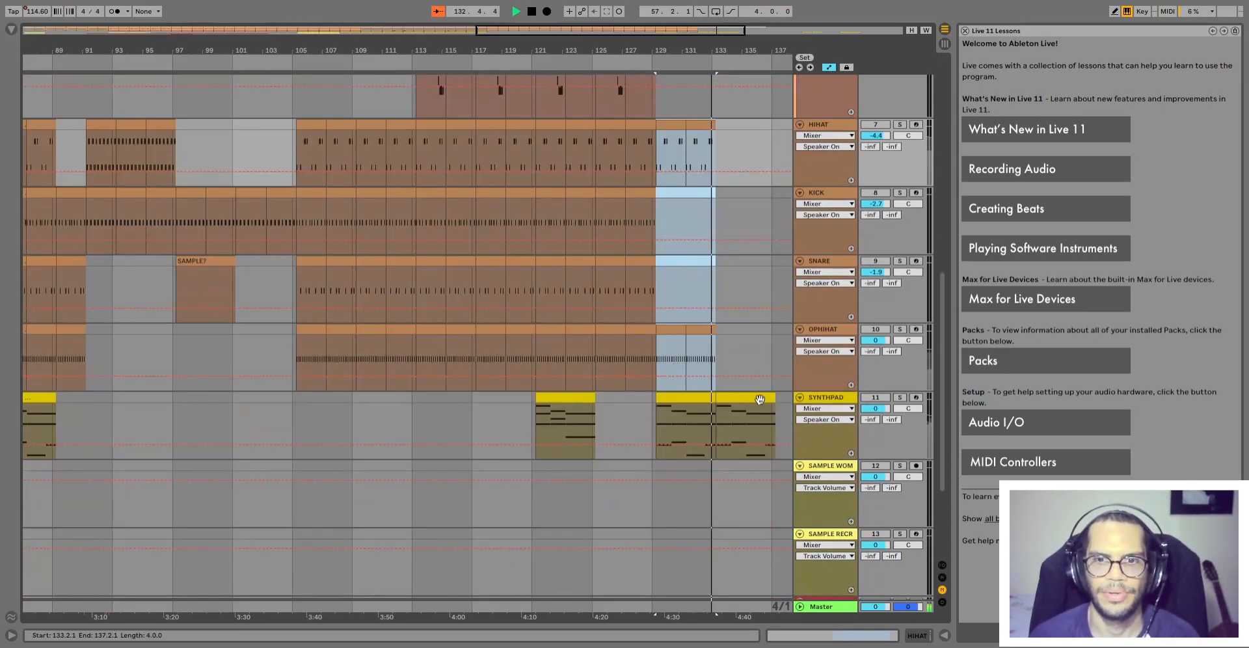
pyautogui.click(761, 399)
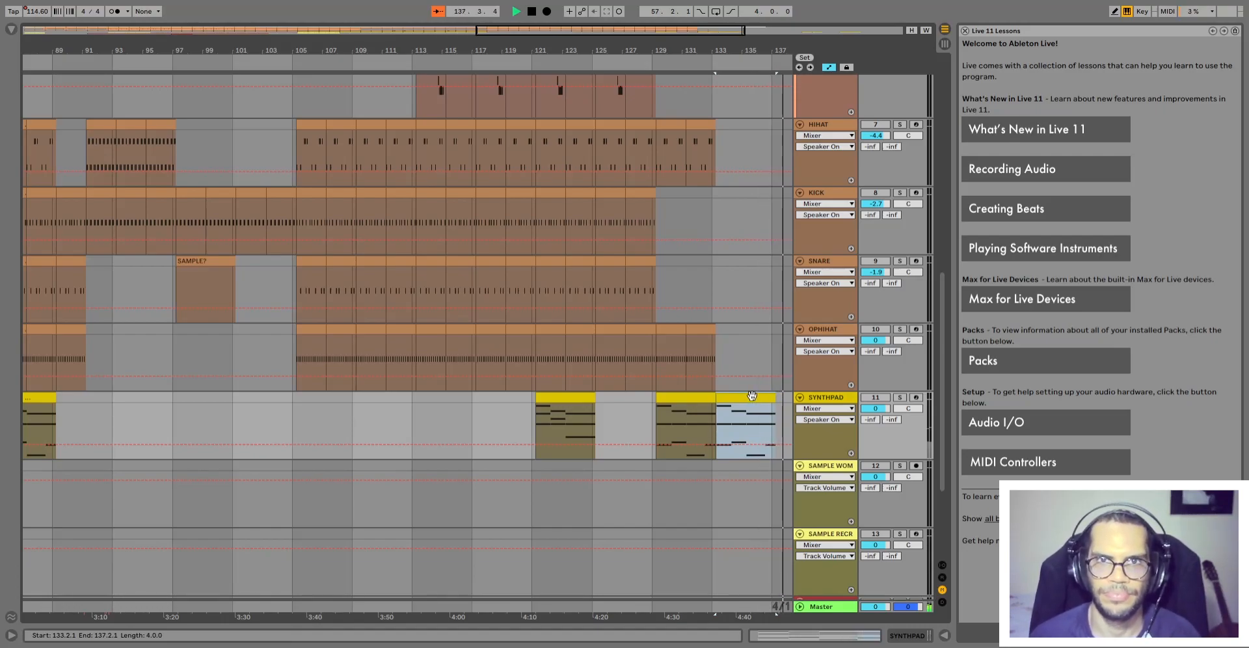
pyautogui.scroll(10, 660, 292)
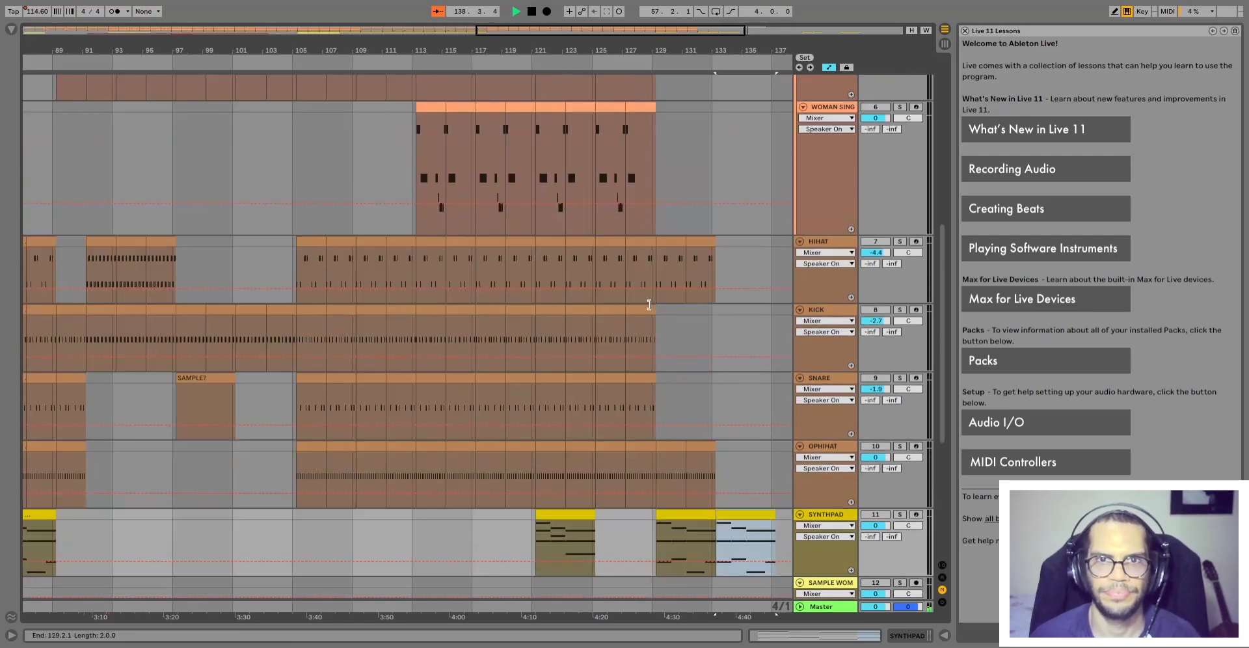
pyautogui.scroll(4, 716, 355)
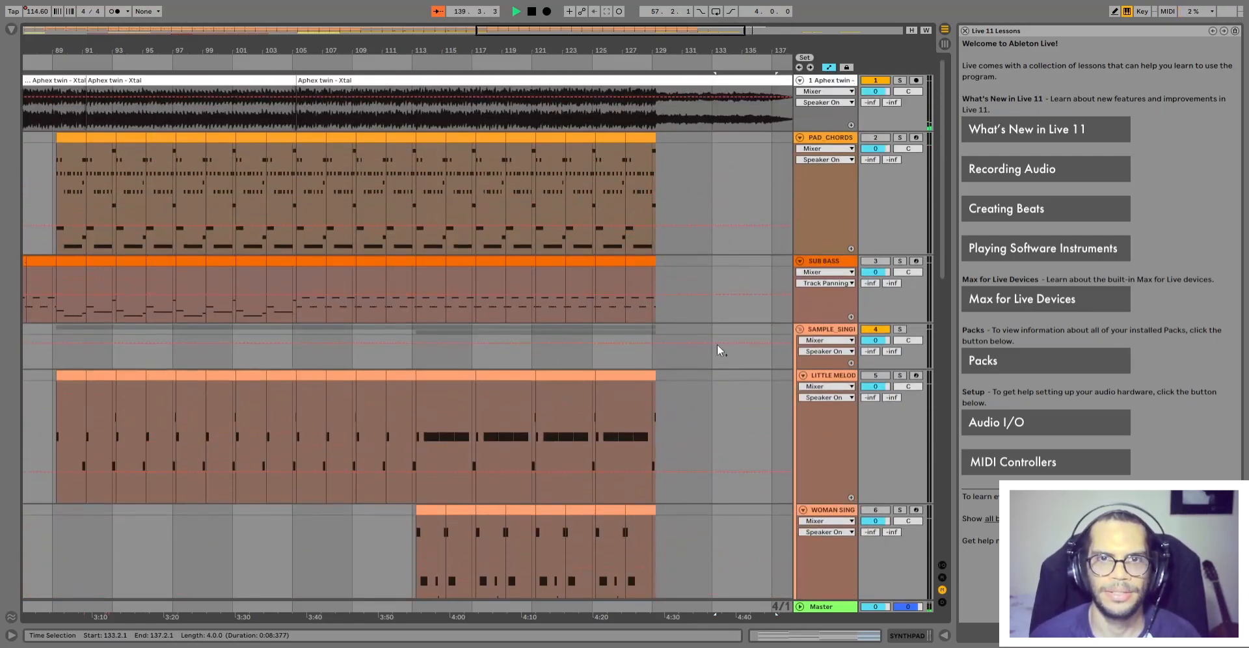
# Stop playback, show the whole arrangement and collapse the SAMPLE_SINGI group
pyautogui.press('space')
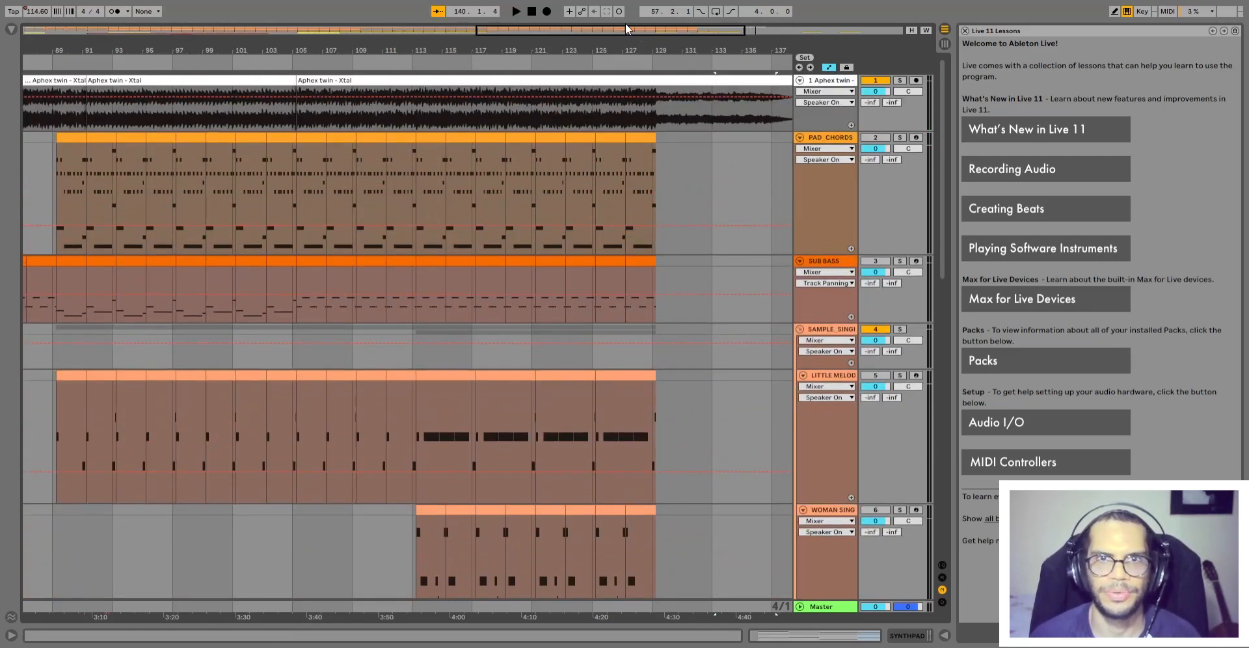
pyautogui.moveTo(631, 30); pyautogui.dragTo(573, 26)
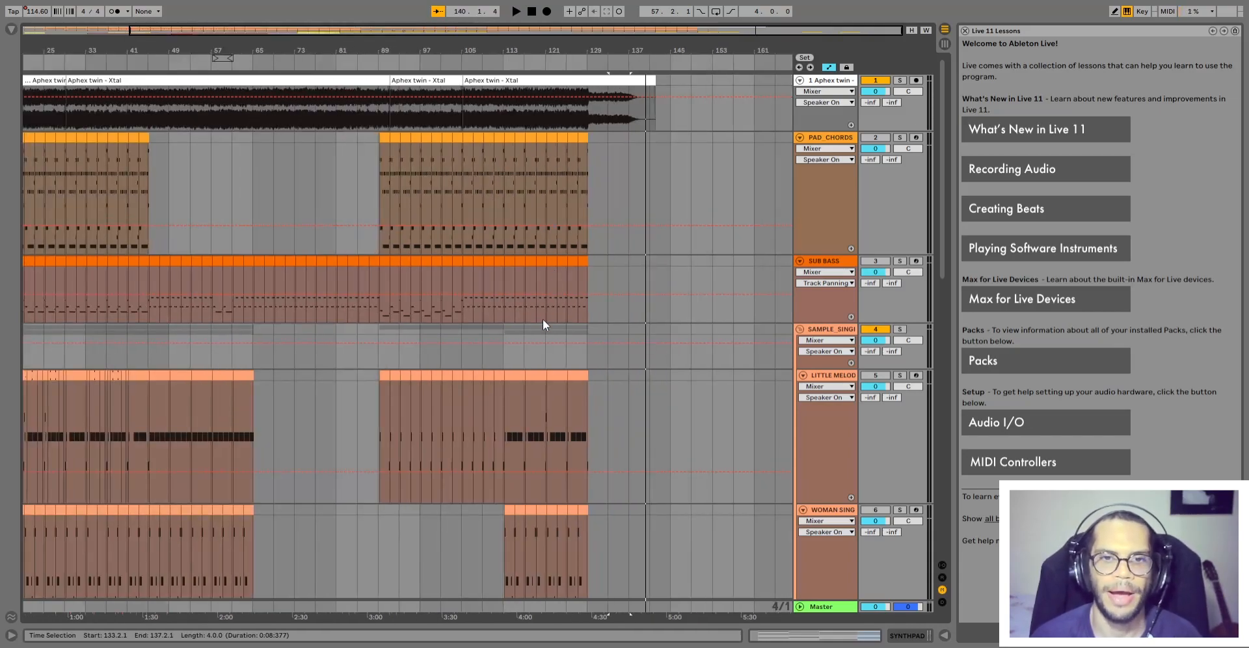
pyautogui.scroll(-10, 540, 318)
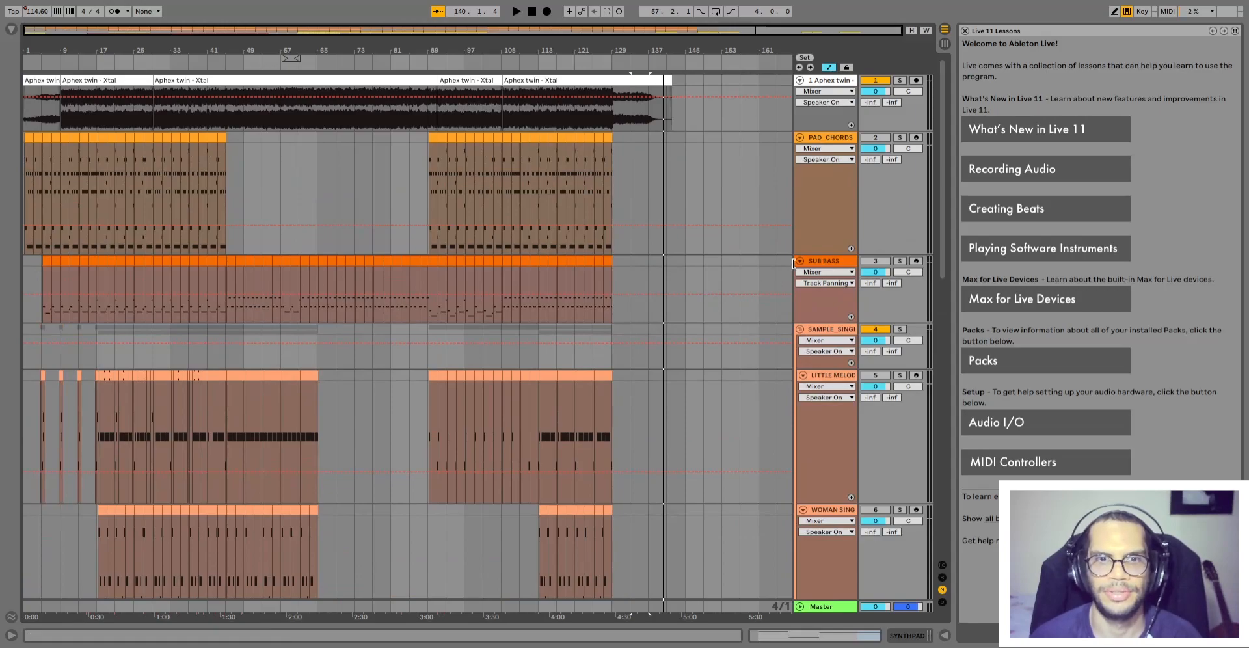
pyautogui.click(799, 330)
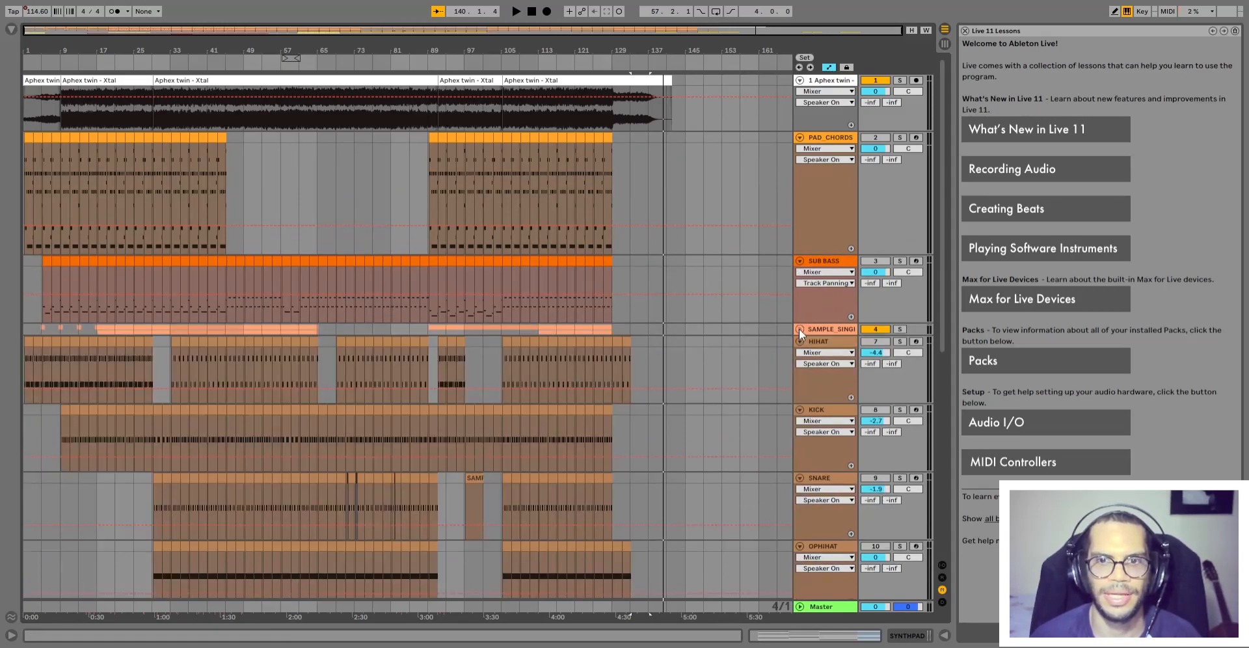
# Fold the HIHAT, KICK, SNARE, OPHIHAT and SYNTHPAD tracks
pyautogui.scroll(-2, 799, 306)
pyautogui.click(800, 277)
pyautogui.click(799, 289)
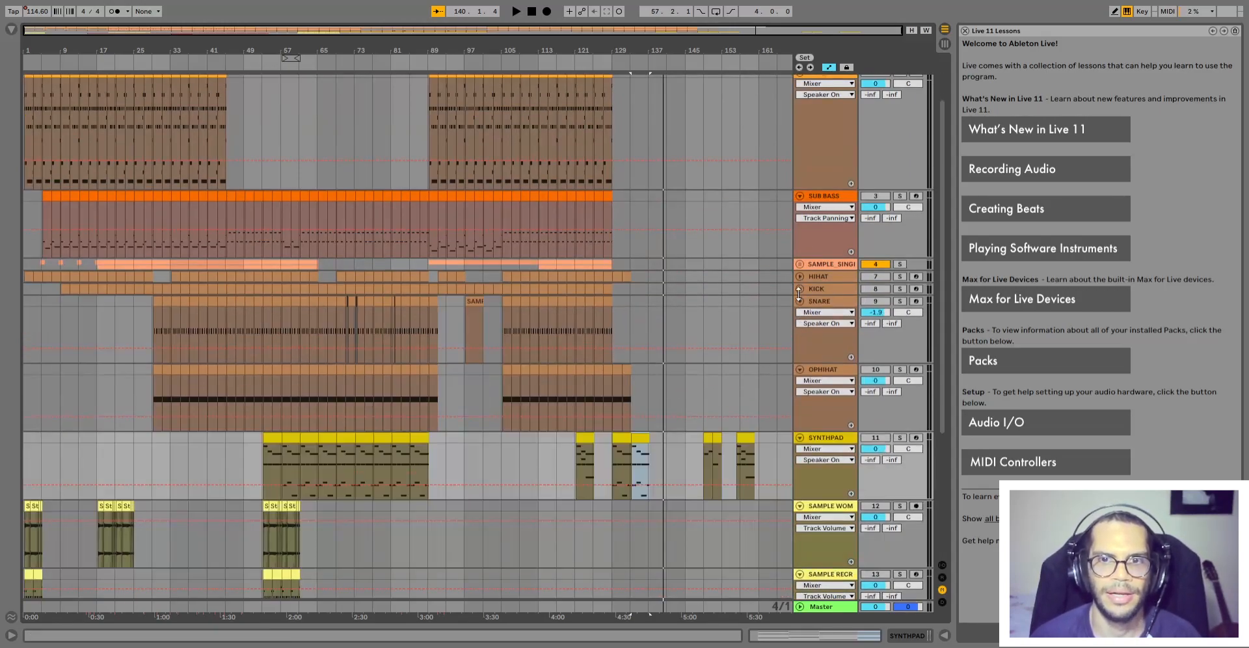
pyautogui.click(799, 301)
pyautogui.click(799, 314)
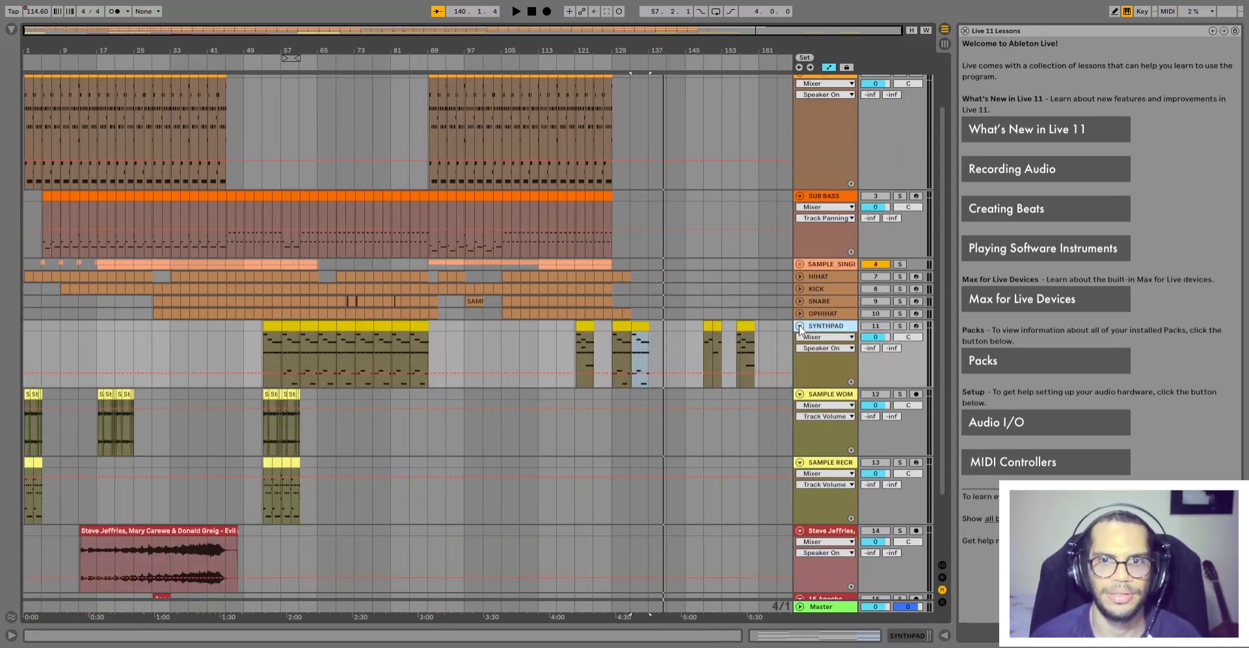
pyautogui.click(800, 326)
pyautogui.click(799, 339)
pyautogui.click(799, 350)
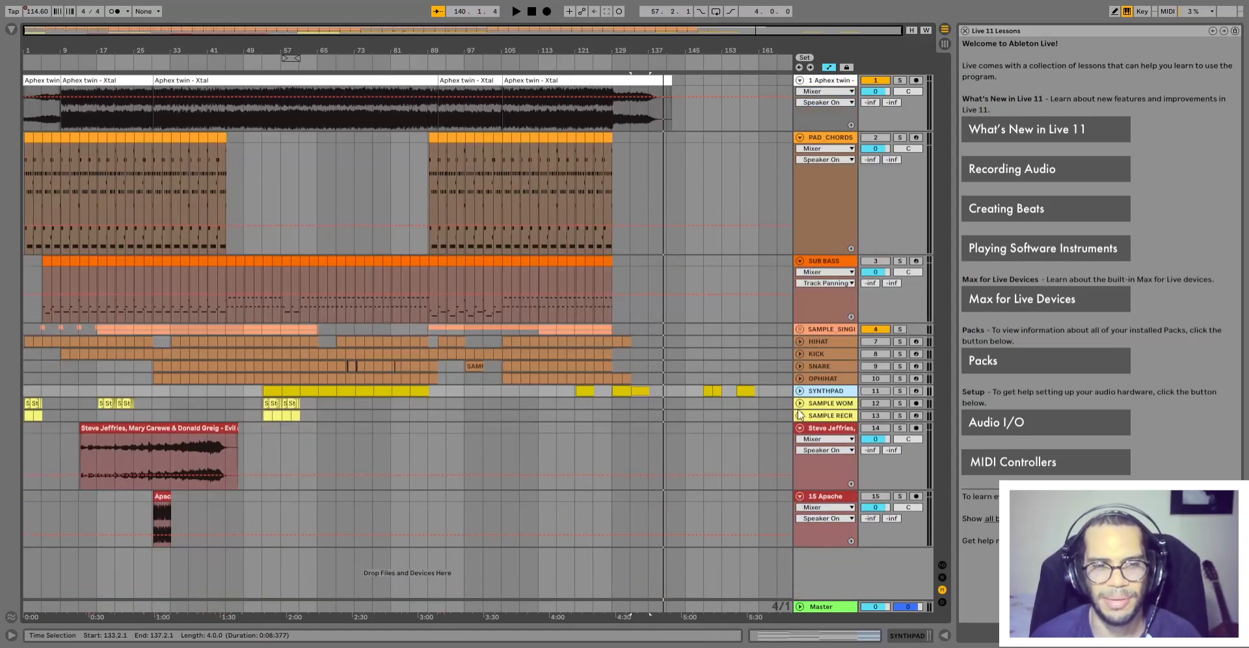
pyautogui.click(799, 403)
pyautogui.click(800, 471)
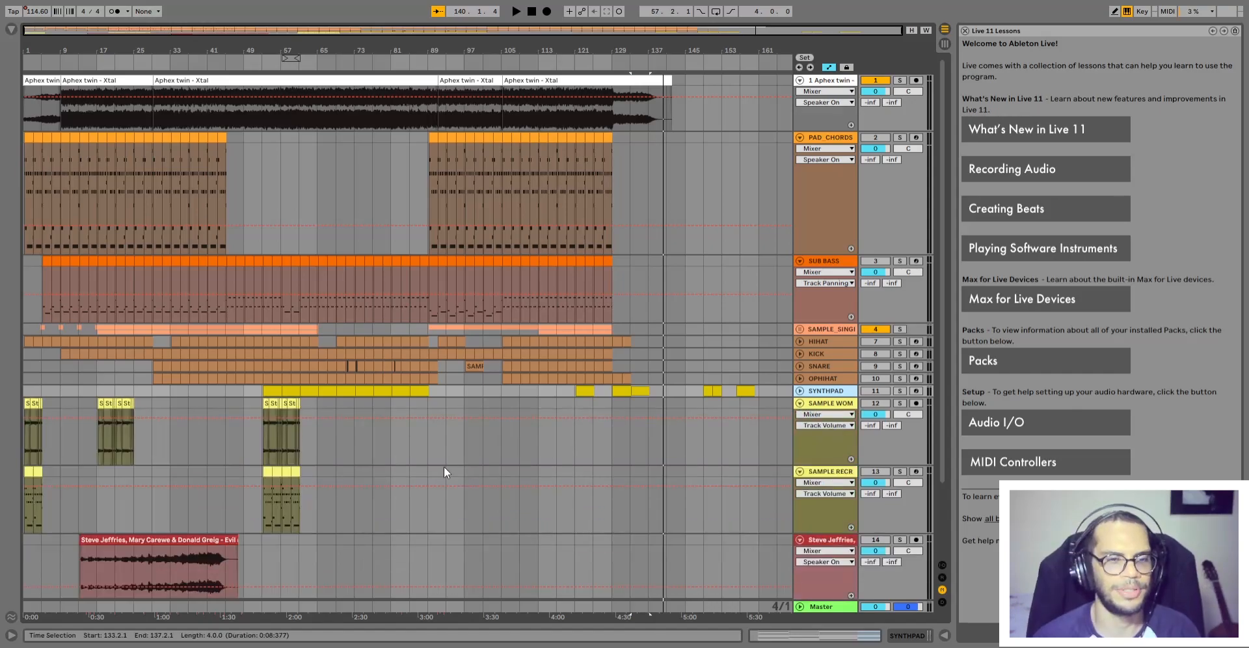
# Select the SAMPLE WOM and SAMPLE RECR clips from 57.2 to 61.2 and loop that range
pyautogui.moveTo(282, 489); pyautogui.dragTo(300, 472)
pyautogui.scroll(4, 297, 471)
pyautogui.click(260, 403)
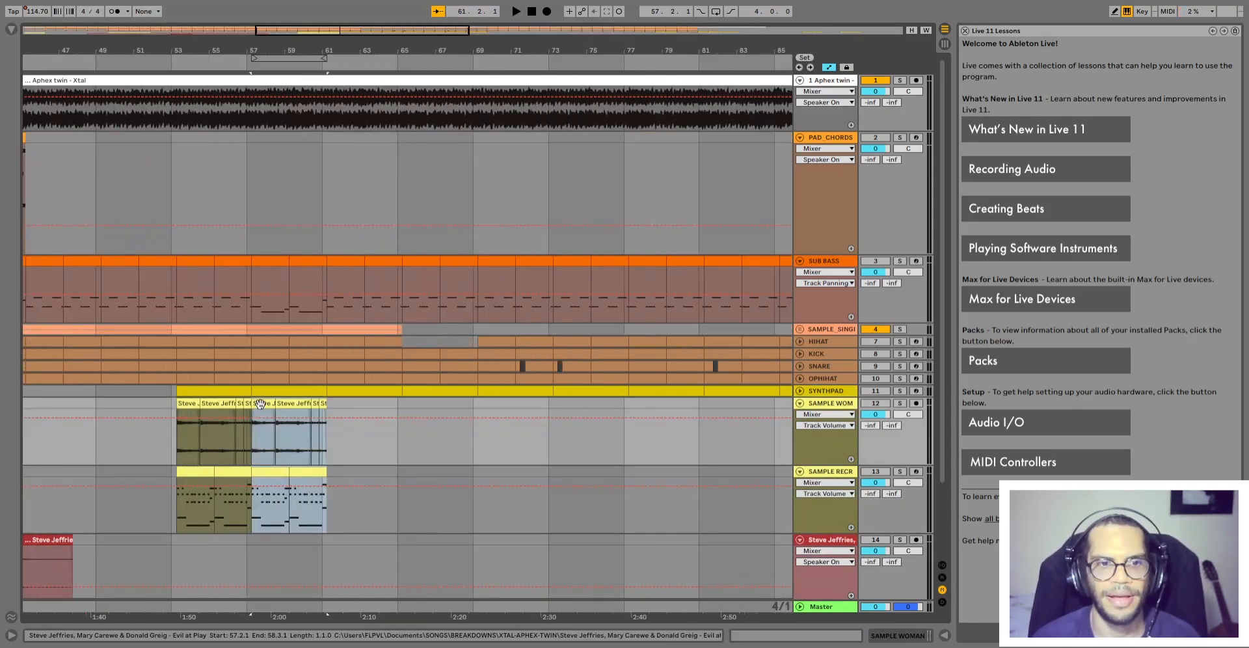
pyautogui.hotkey('ctrl', 'l')
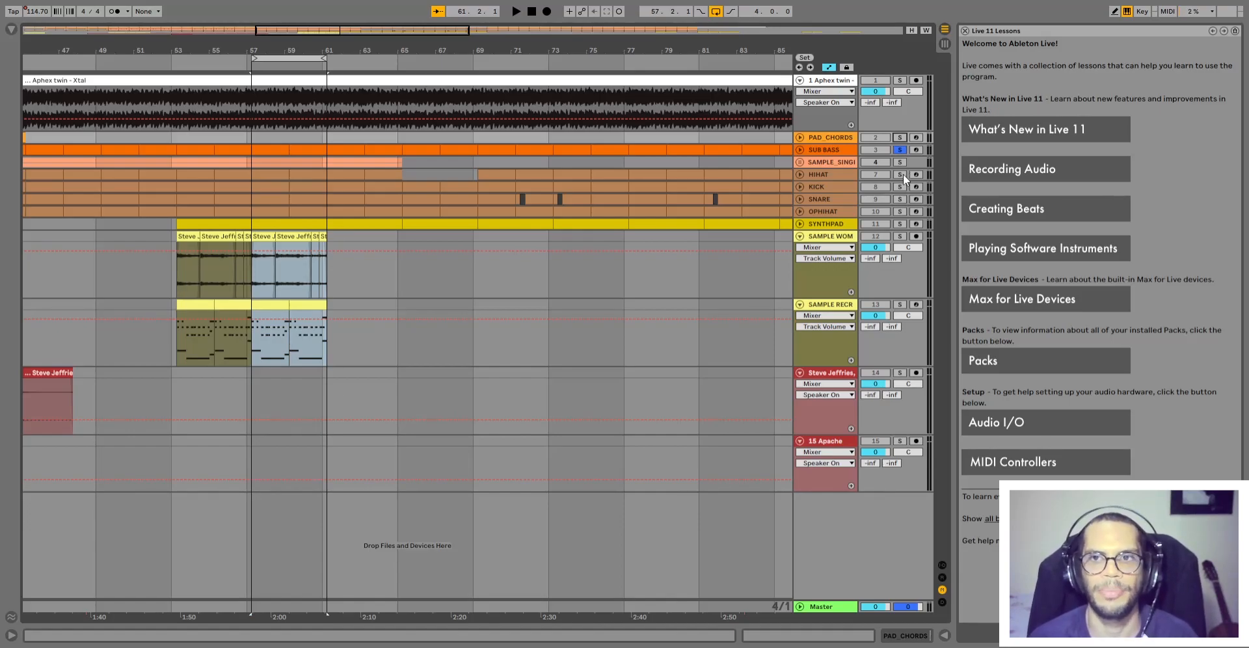
# Solo the drum tracks, SYNTHPAD, SAMPLE WOM and SAMPLE RECR alongside SUB BASS
pyautogui.click(901, 186)
pyautogui.click(900, 199)
pyautogui.click(899, 223)
pyautogui.click(901, 237)
pyautogui.click(900, 305)
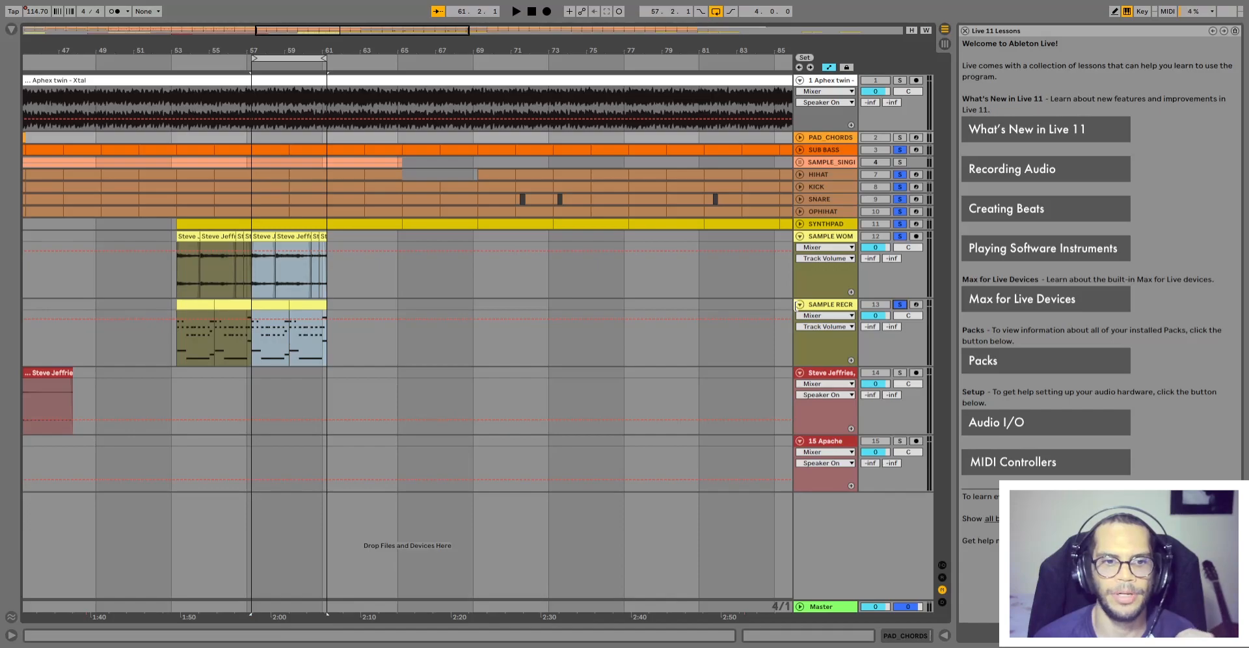
# Look over the whole arrangement and return to the looped SAMPLE WOM clips starting at 57.2
pyautogui.click(235, 67)
pyautogui.moveTo(236, 68); pyautogui.dragTo(278, 39)
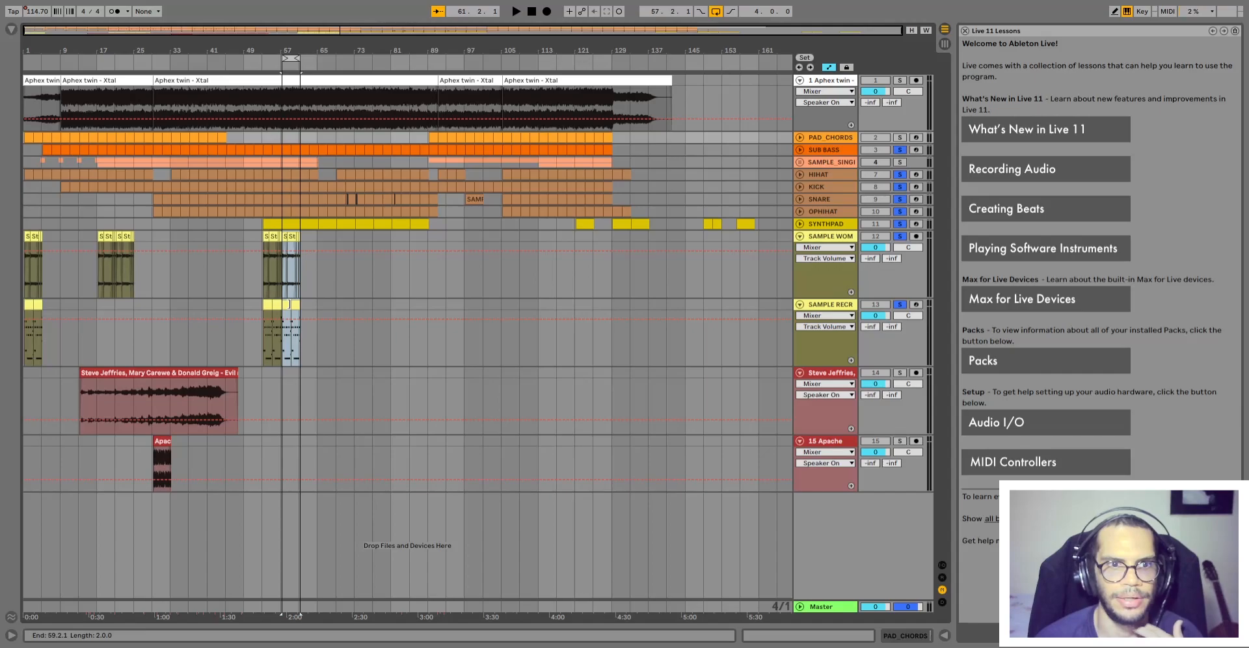
pyautogui.click(284, 234)
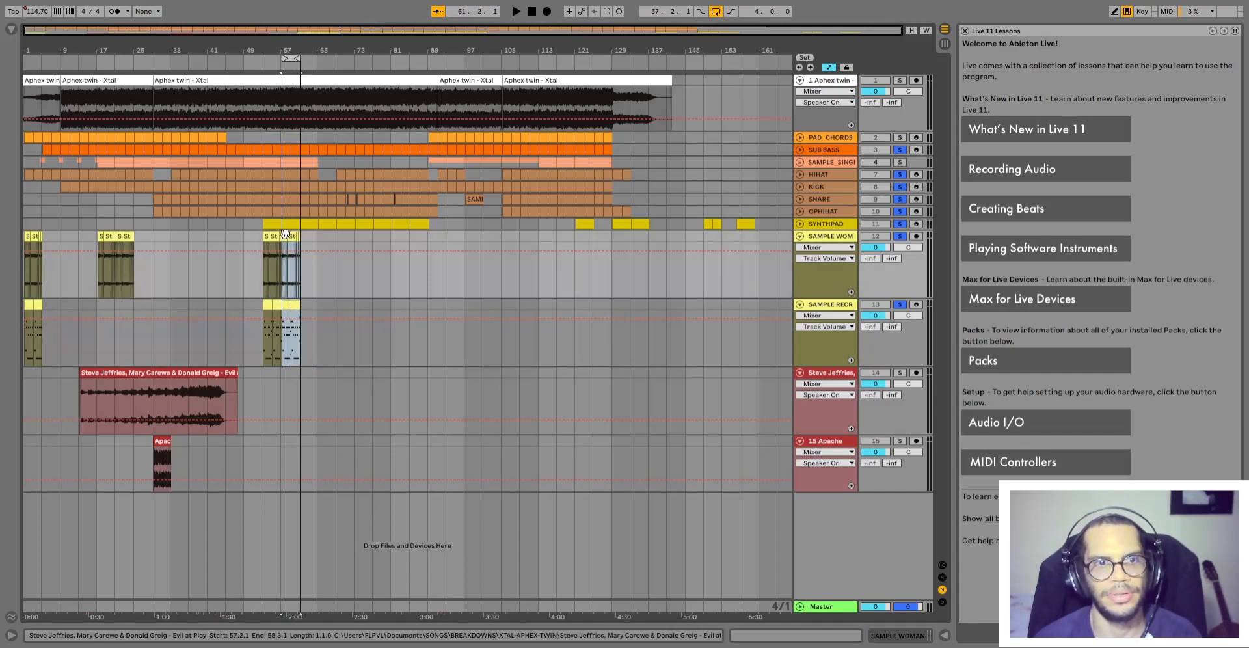
pyautogui.scroll(5, 288, 233)
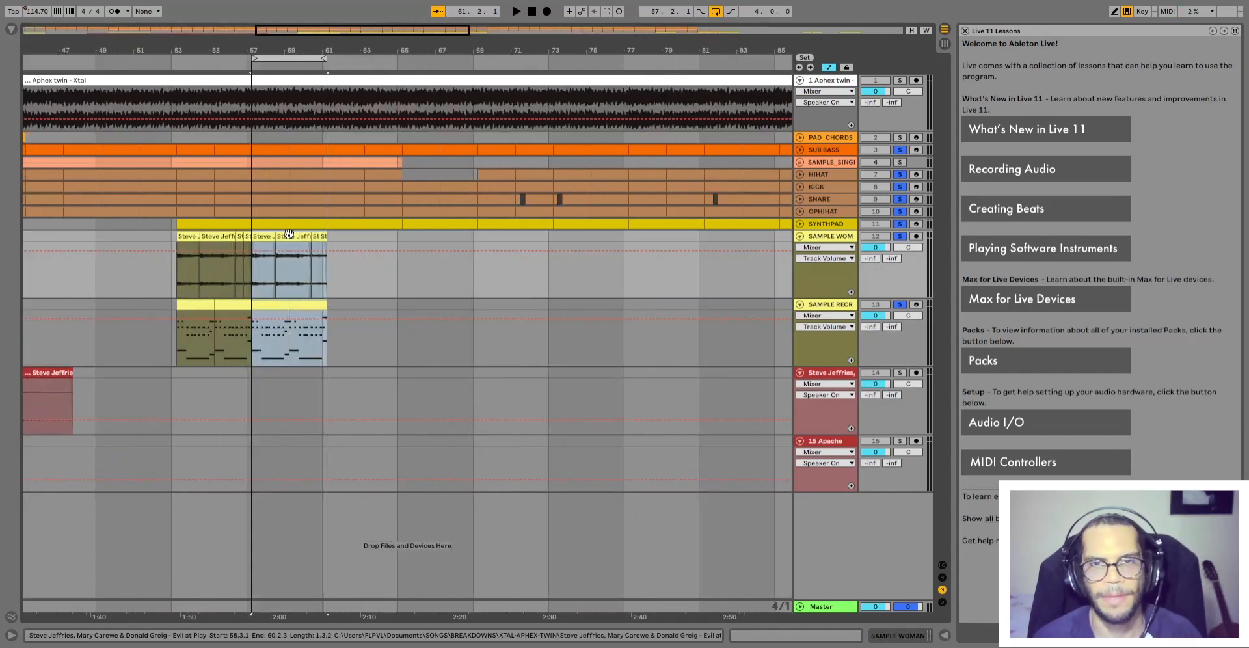